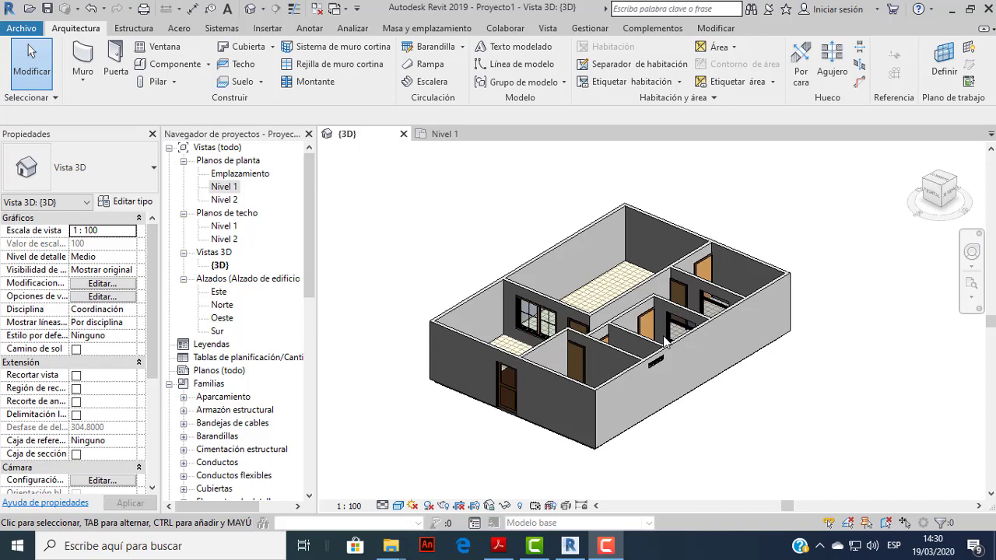
Orbit, zoom and pan the finished 3D house model to inspect it from above.
scroll(650, 350, up, 2)
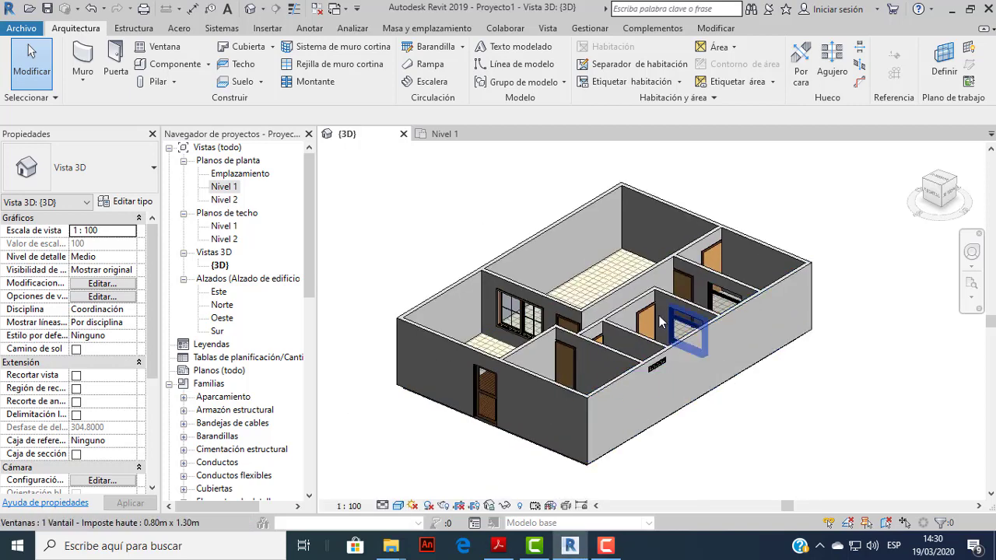
mouse_move(651, 325)
shift+middle_down()
mouse_move(653, 420)
mouse_move(641, 298)
mouse_move(668, 440)
shift+middle_up()
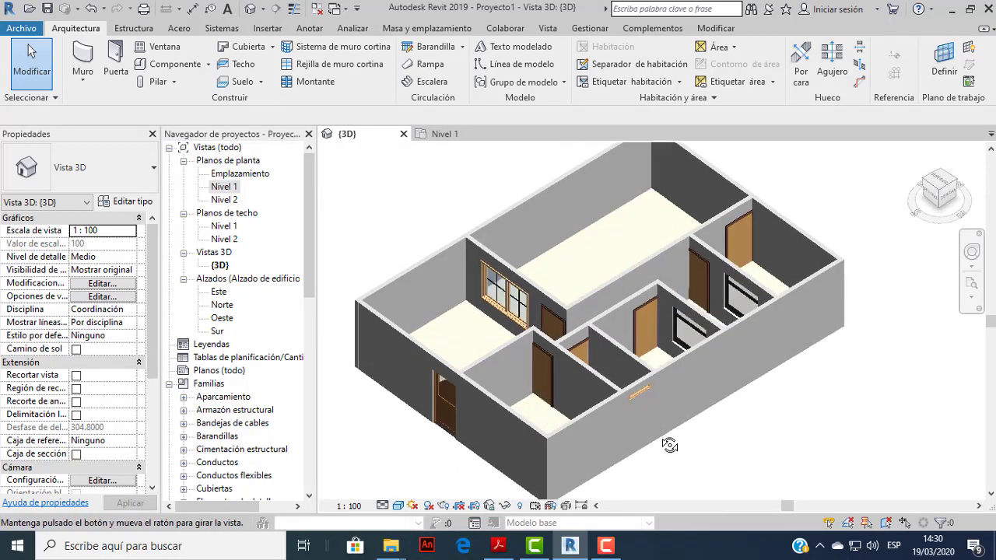
scroll(671, 320, up, 1)
scroll(671, 320, up, 1)
scroll(654, 335, up, 1)
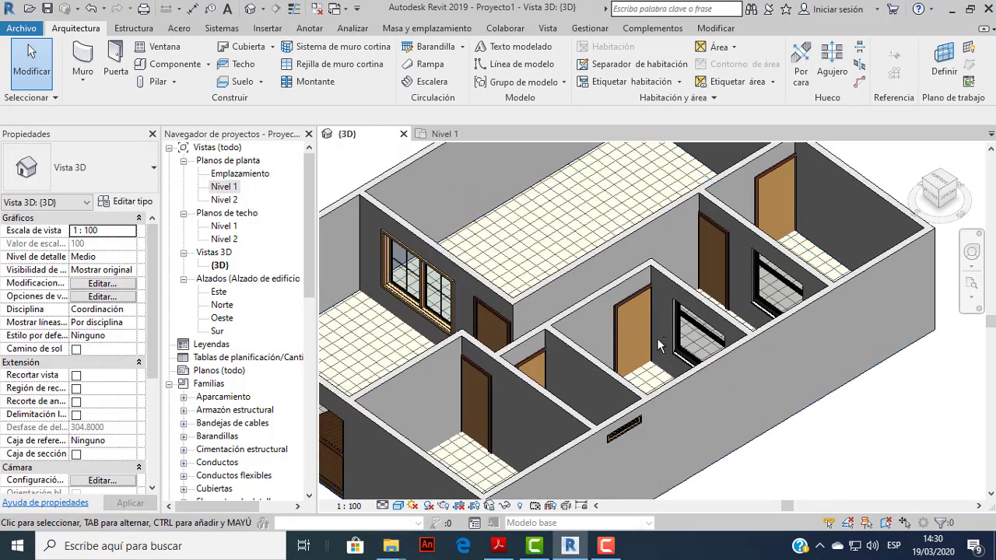
mouse_move(657, 337)
shift+middle_down()
mouse_move(611, 405)
mouse_move(678, 460)
mouse_move(596, 435)
mouse_move(659, 359)
shift+middle_up()
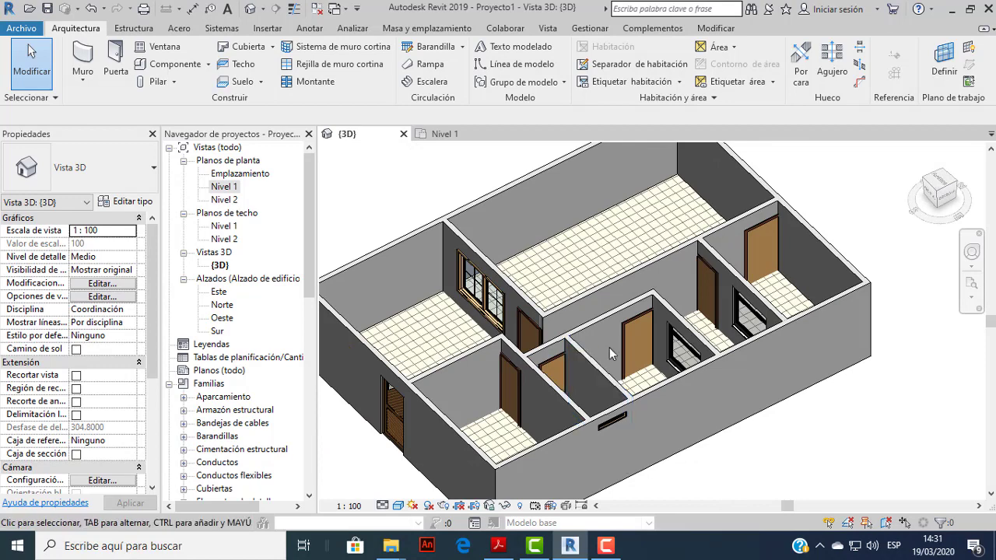
scroll(611, 350, down, 1)
scroll(603, 320, down, 1)
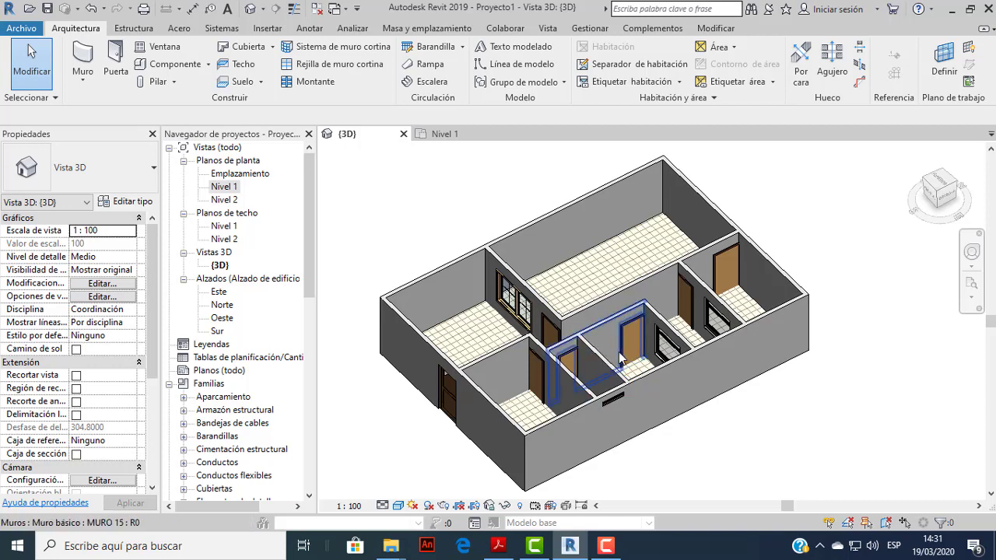
scroll(656, 375, up, 5)
mouse_move(655, 365)
middle_down()
mouse_move(646, 339)
mouse_move(609, 372)
middle_up()
scroll(646, 339, down, 2)
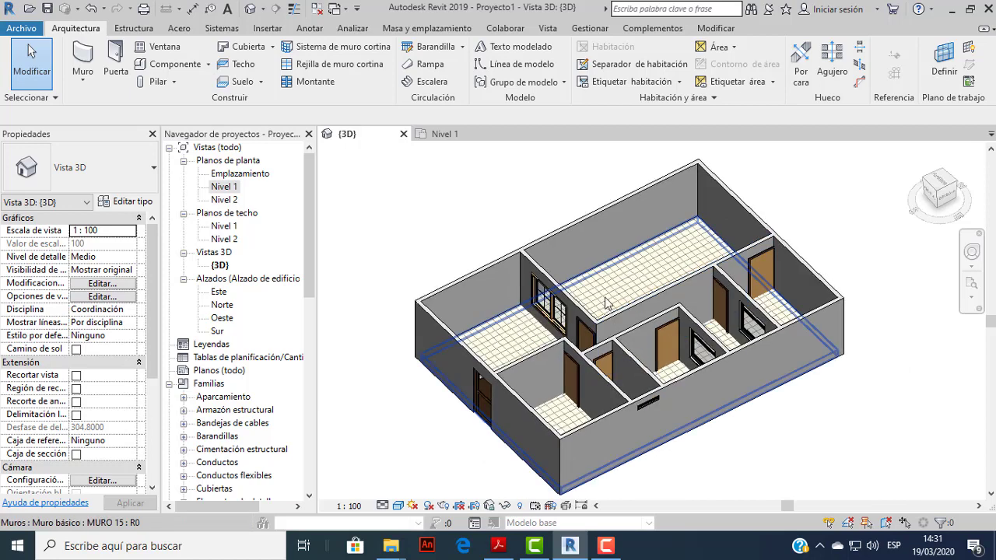
Scroll through the Proyecto 01 PDF floor plan, then switch back to Revit's 3D view.
click(498, 546)
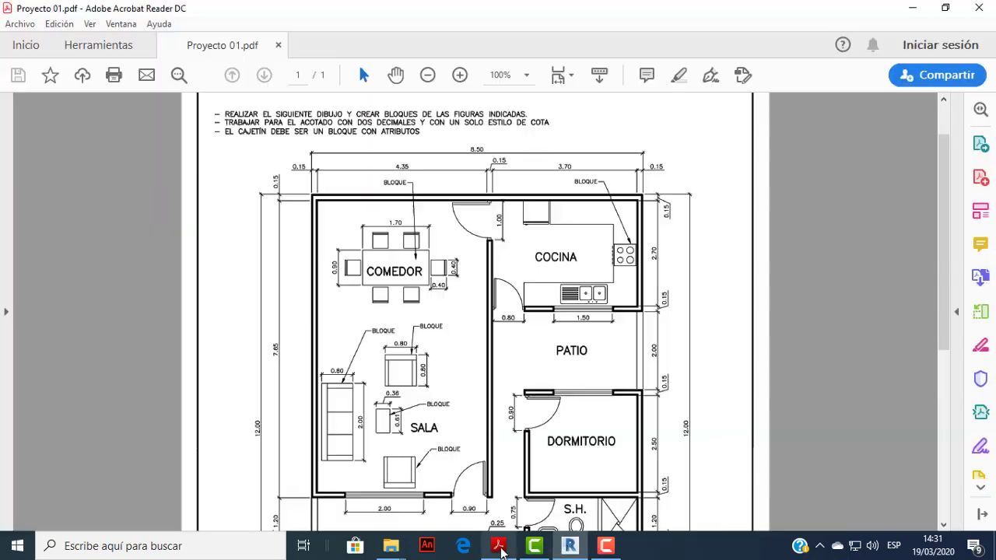
scroll(473, 273, down, 3)
scroll(473, 276, up, 3)
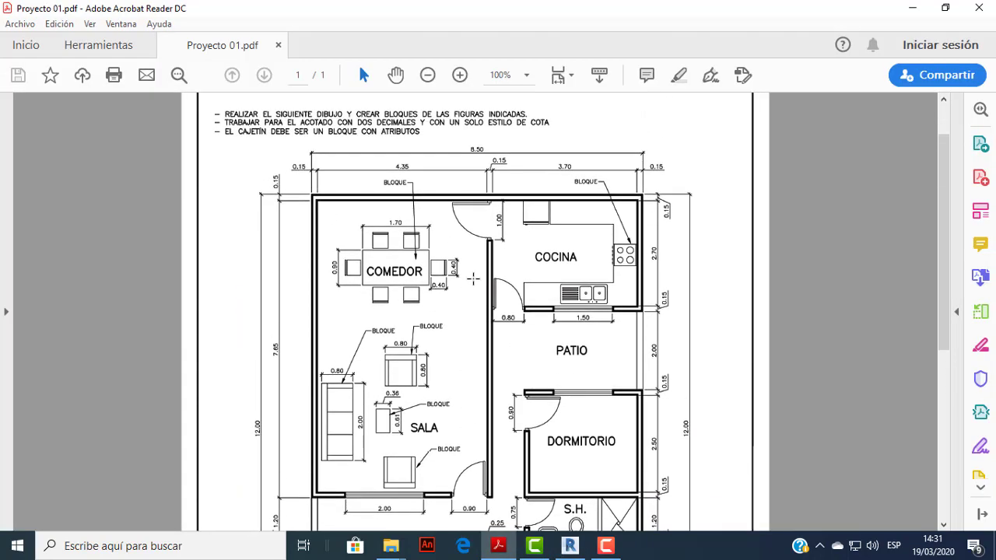
scroll(573, 296, down, 2)
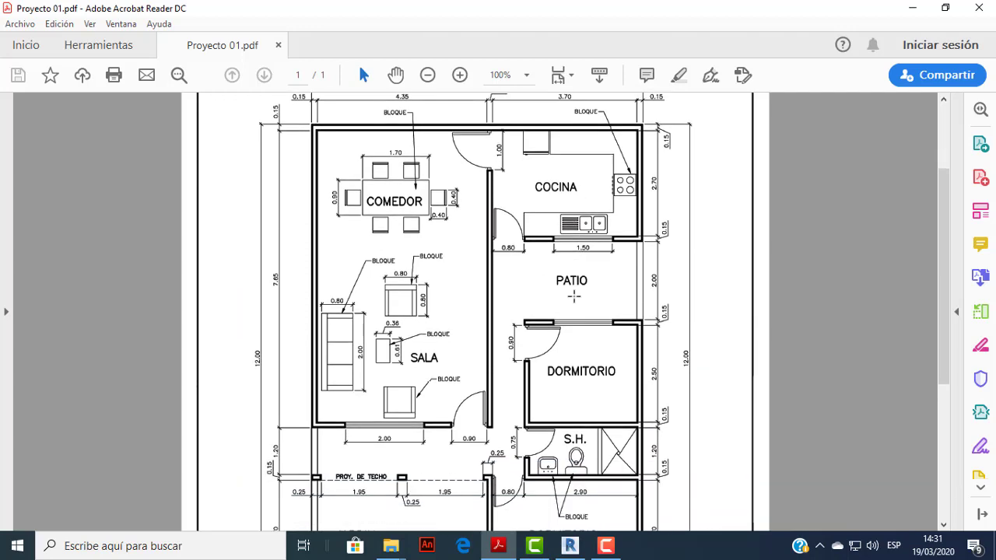
click(571, 546)
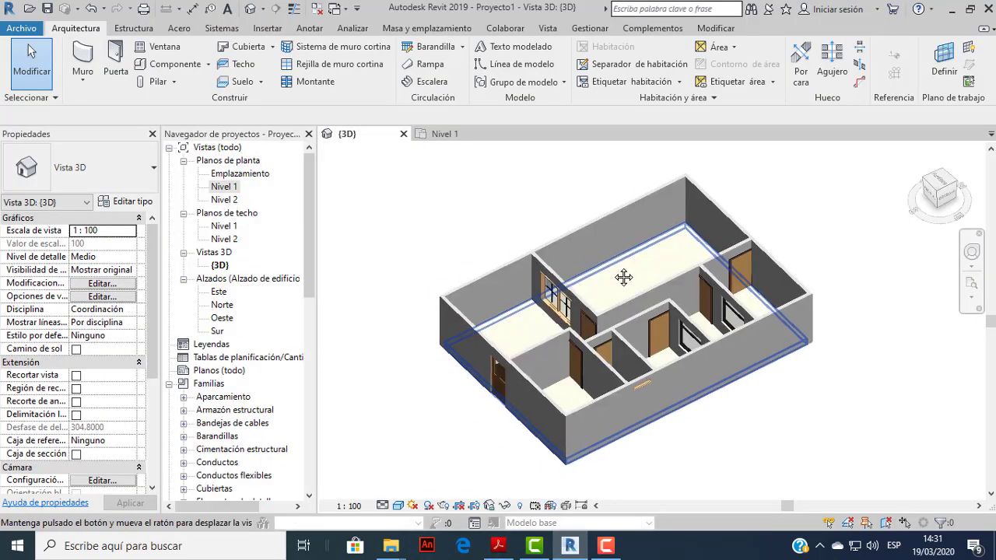
Reveal hidden elements and unhide the Nivel 2 floor slab in the 3D view.
middle_drag(616, 272, 579, 268)
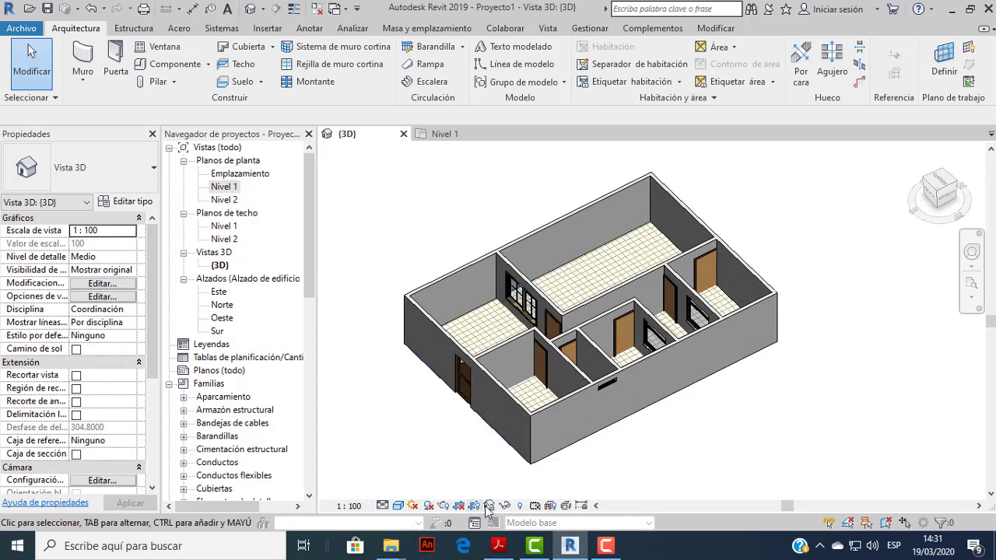
click(520, 506)
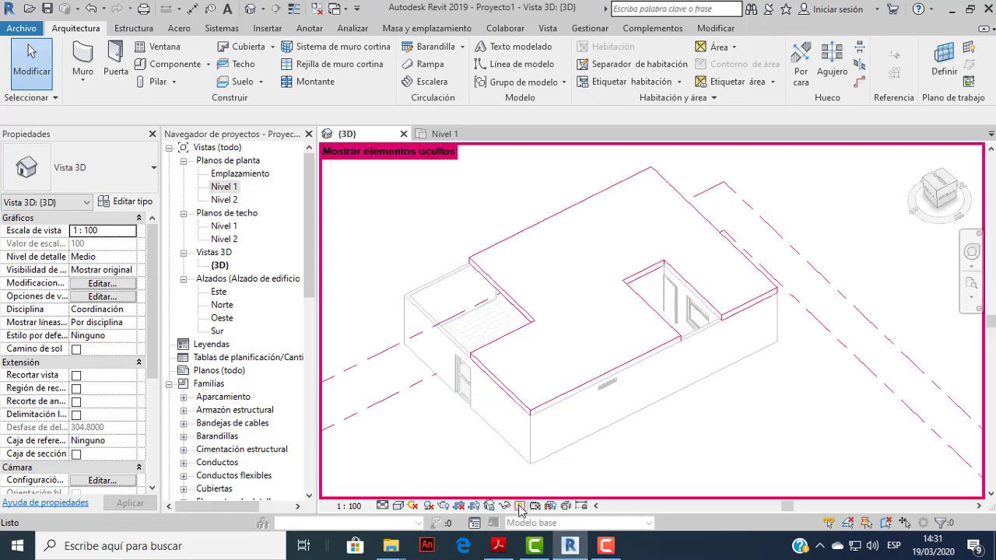
click(582, 381)
right_click(582, 382)
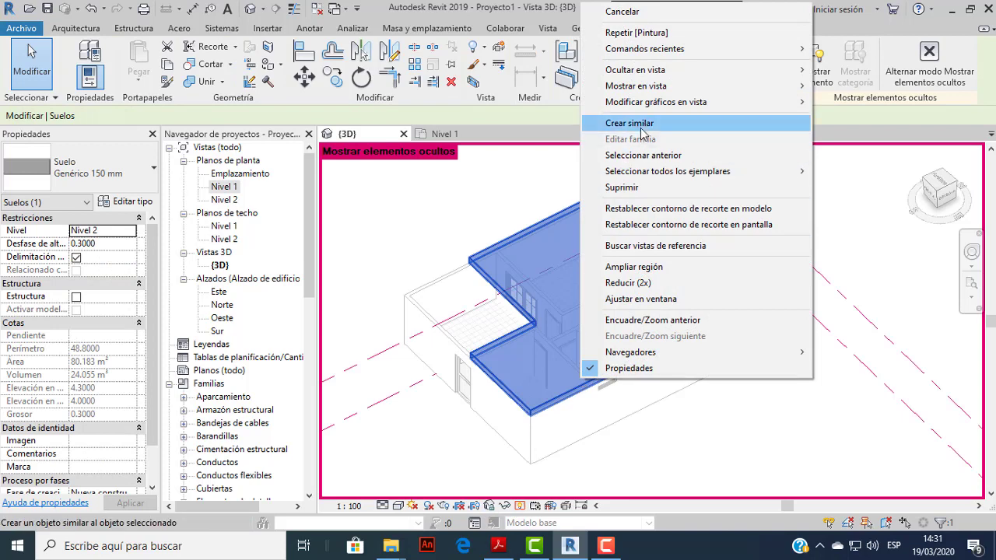
mouse_move(636, 85)
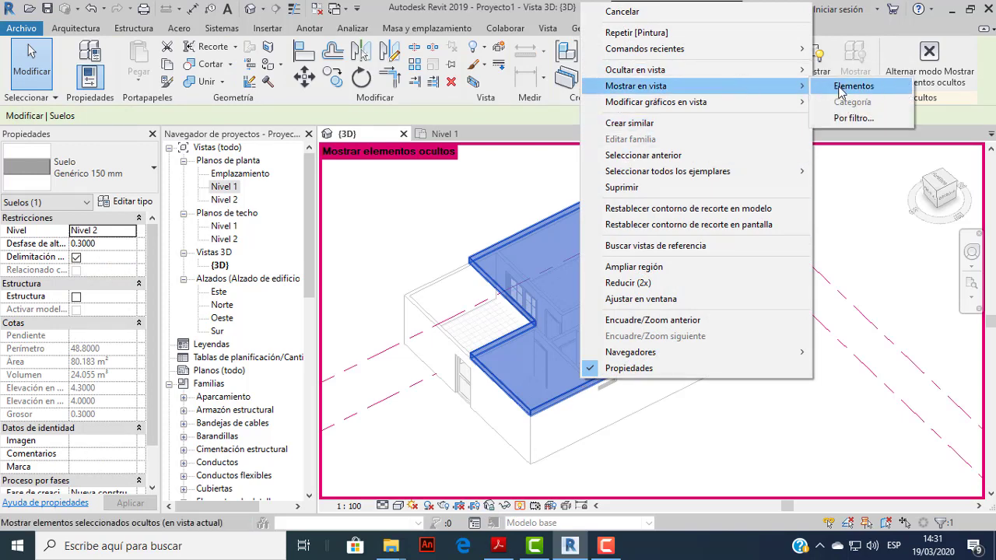
click(837, 87)
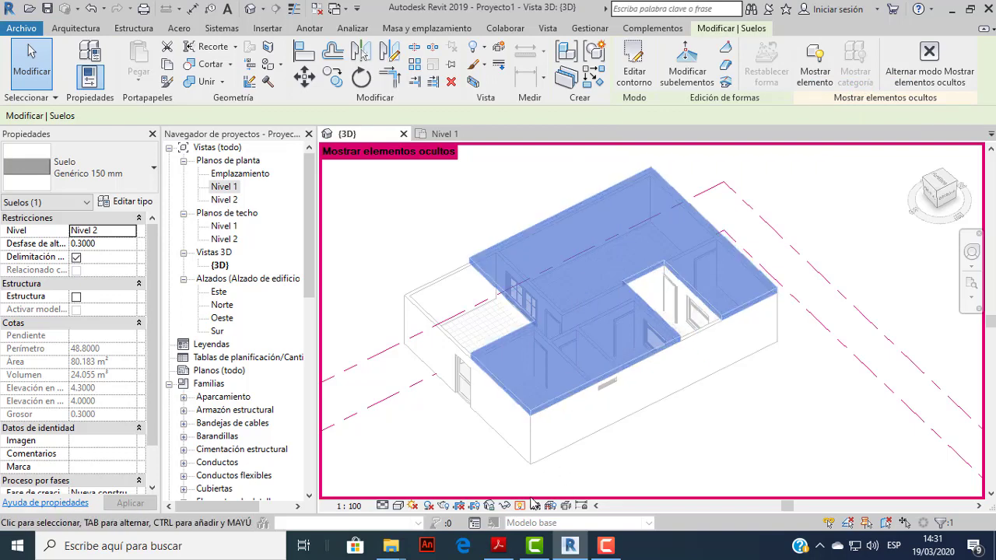
click(505, 506)
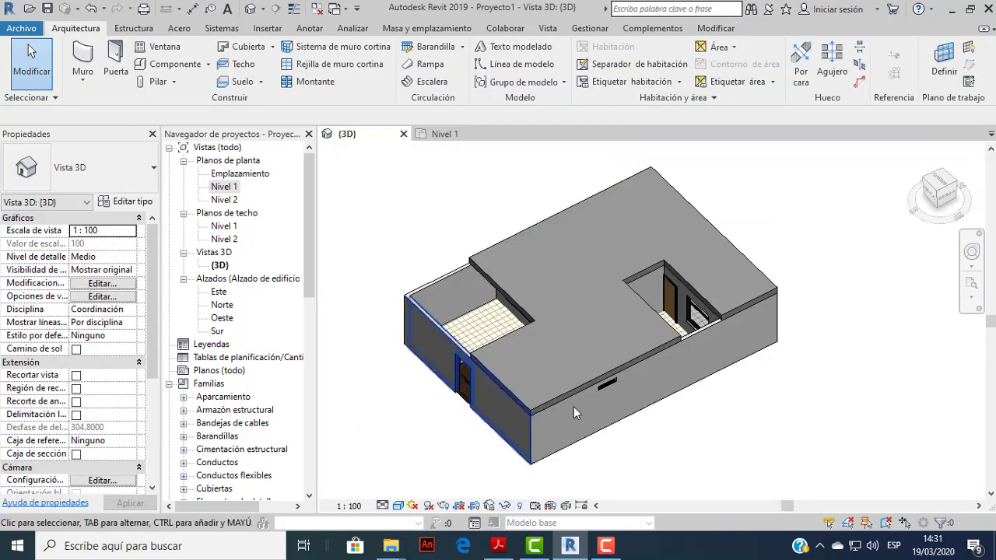
Switch the 3D view to the Realista visual style and orbit to a new angle.
scroll(627, 342, up, 2)
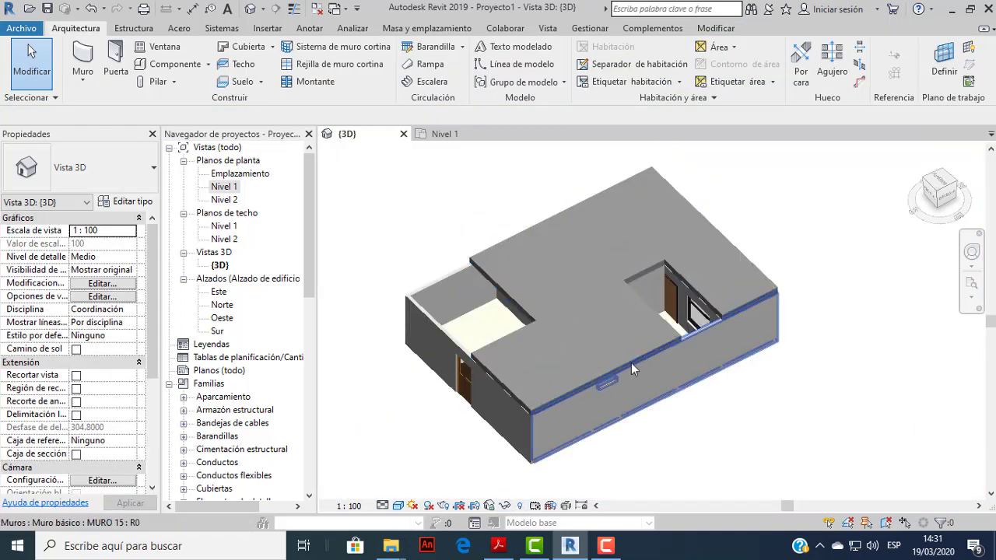
click(399, 506)
click(420, 475)
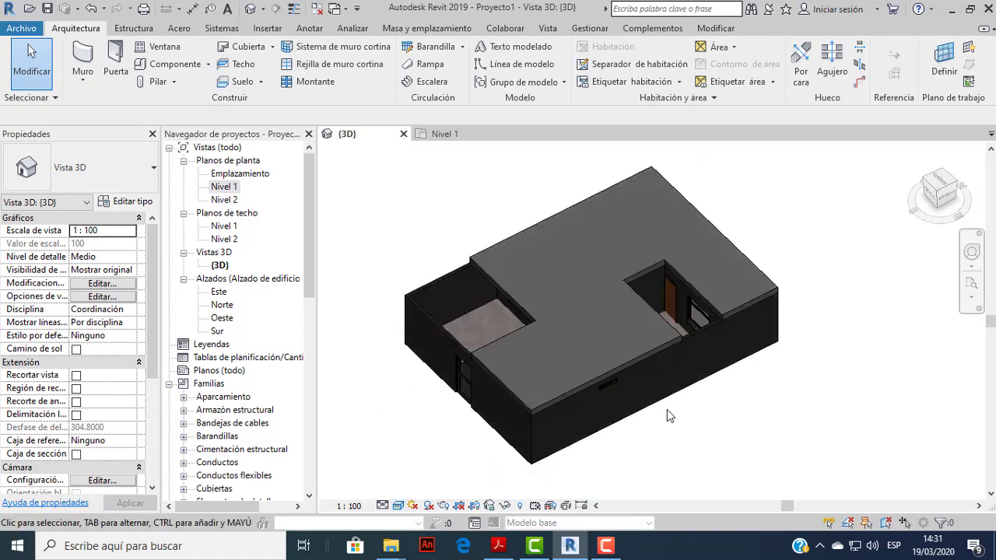
scroll(526, 330, up, 2)
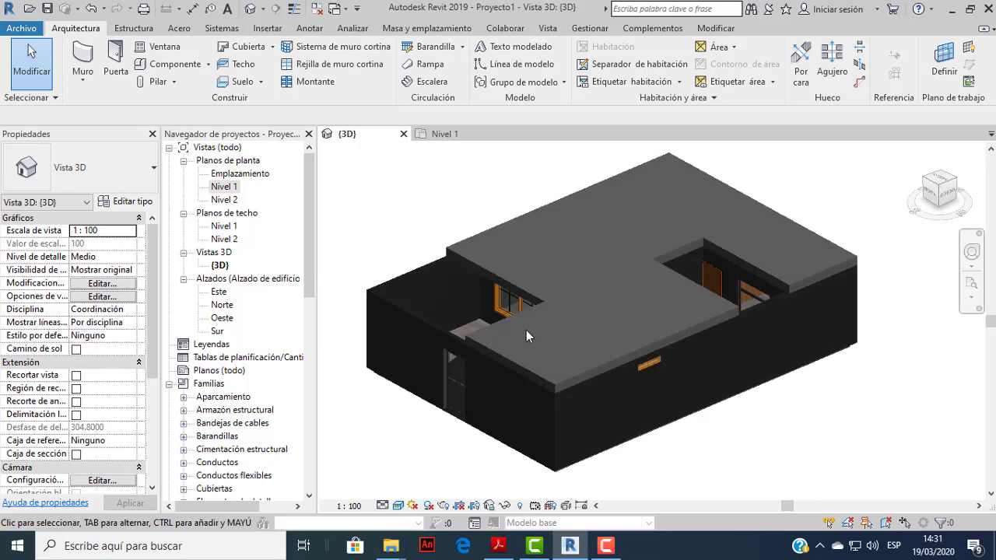
scroll(526, 331, up, 3)
mouse_move(526, 332)
shift+middle_down()
mouse_move(534, 353)
mouse_move(724, 338)
mouse_move(740, 358)
mouse_move(649, 347)
mouse_move(549, 356)
mouse_move(577, 337)
mouse_move(644, 364)
mouse_move(623, 379)
mouse_move(640, 356)
mouse_move(541, 253)
shift+middle_up()
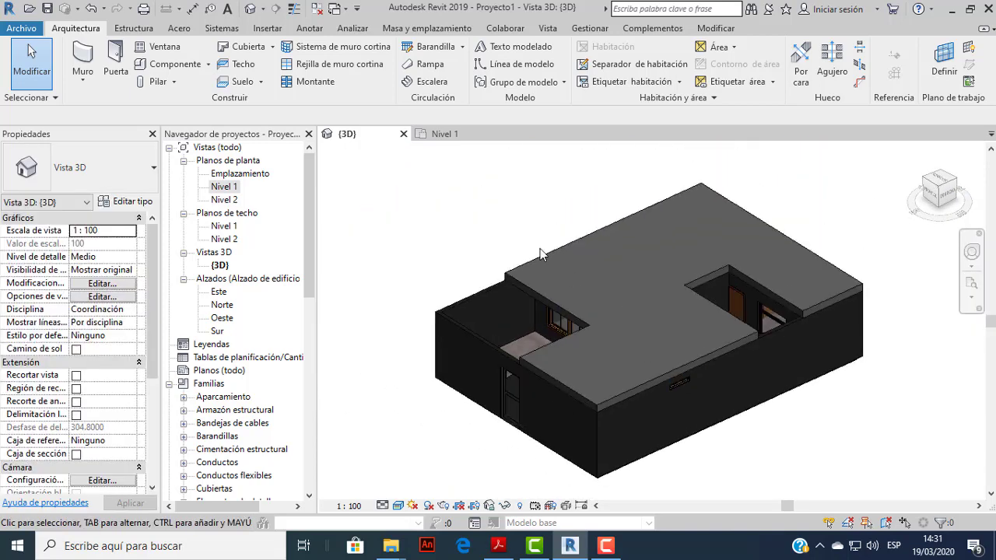
Save the project, close the {3D} and Nivel 1 views, and switch to the Proyecto 01 PDF.
key(ctrl+s)
click(403, 134)
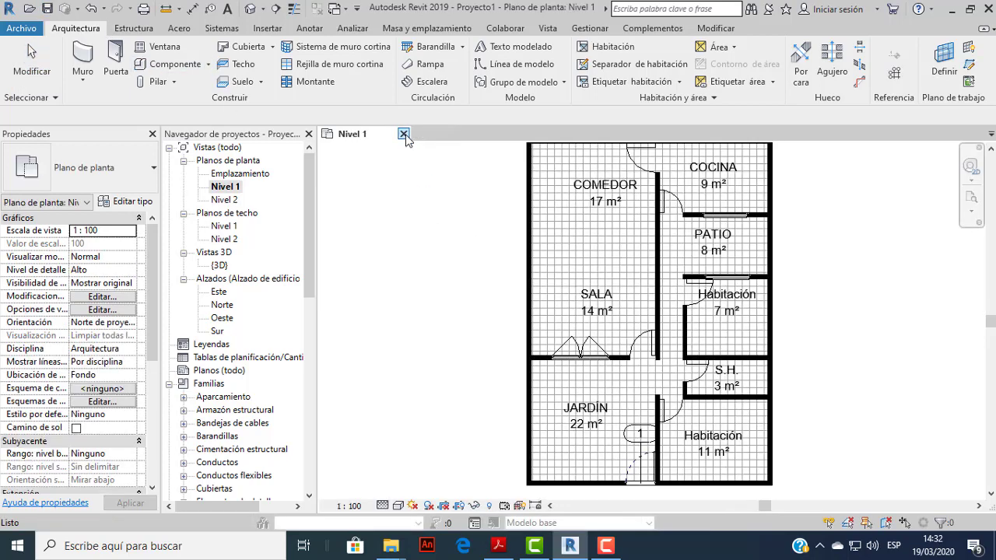
click(403, 134)
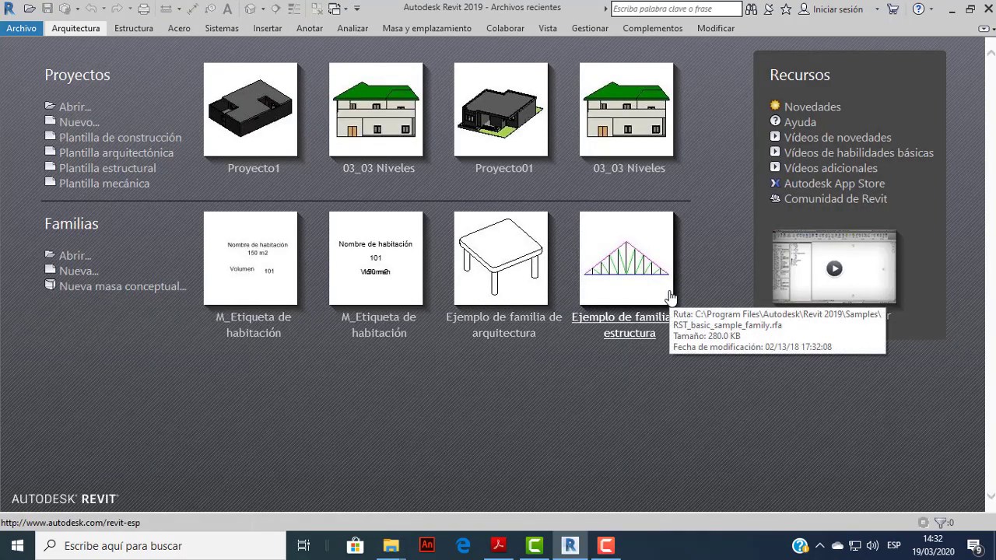
click(496, 547)
Scroll through the PDF plan's wall and room dimensions, then return to Revit's recent files.
scroll(574, 319, down, 1)
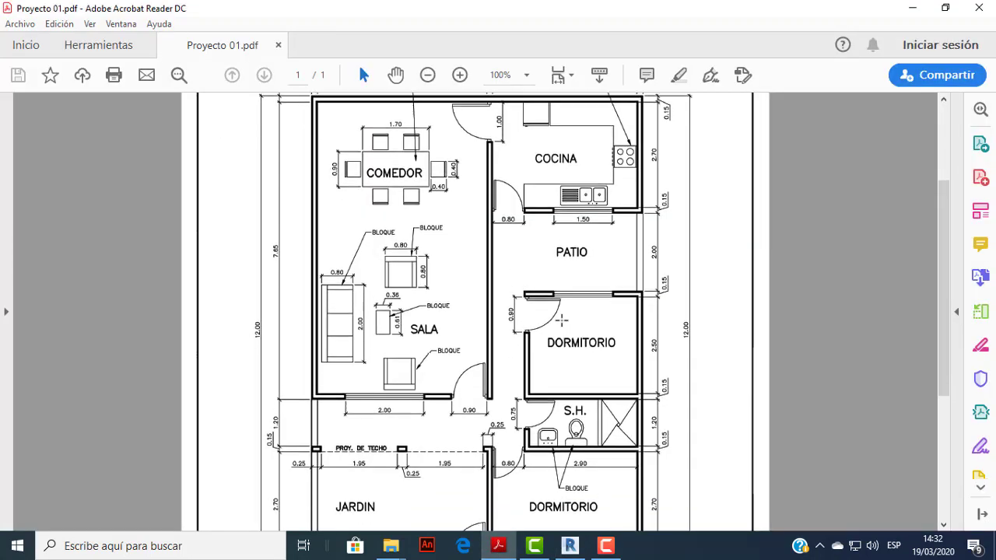
scroll(573, 318, up, 4)
scroll(574, 319, down, 1)
scroll(561, 320, down, 1)
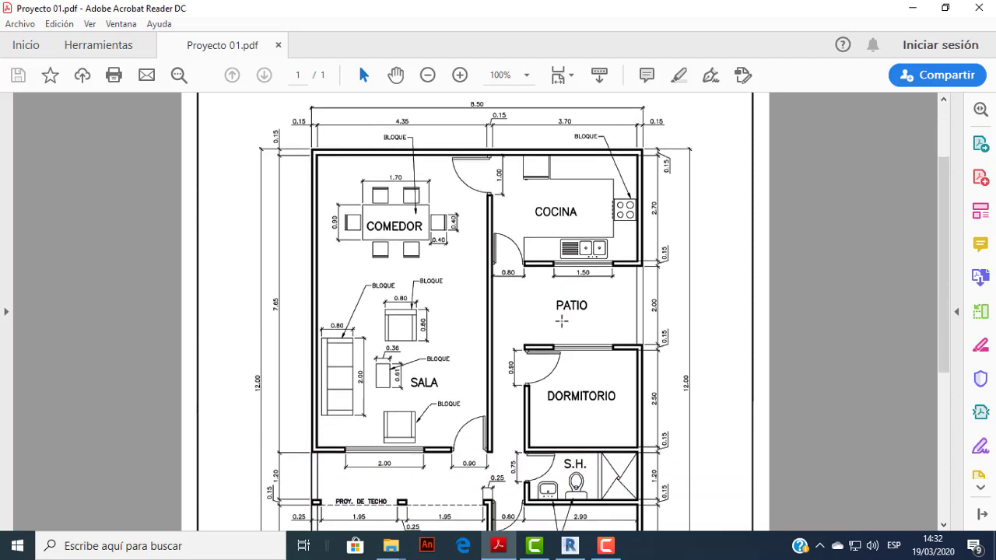
ctrl+scroll(559, 198, up, 2)
scroll(558, 218, up, 2)
scroll(560, 233, up, 1)
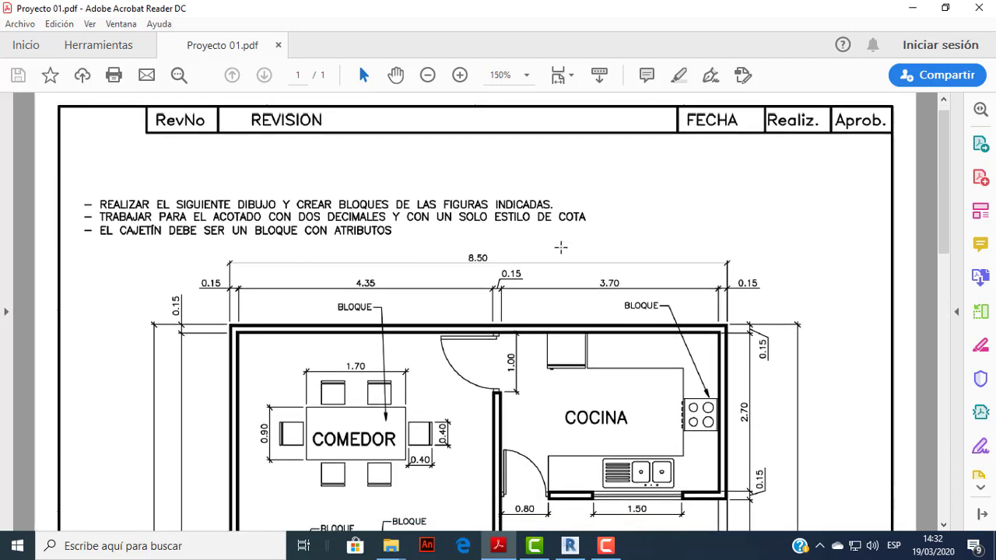
scroll(561, 247, down, 1)
scroll(561, 247, down, 1)
scroll(561, 251, down, 3)
scroll(558, 255, down, 3)
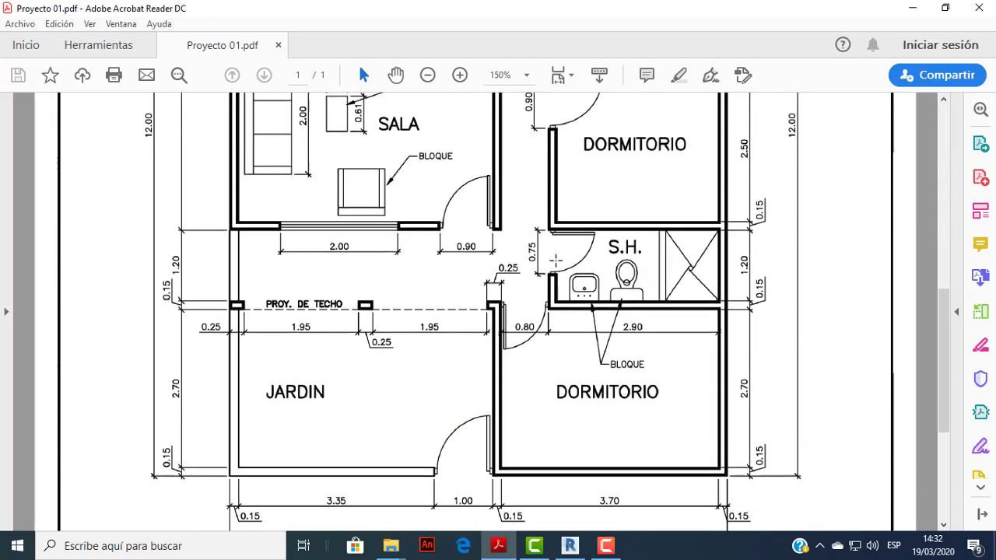
scroll(554, 262, down, 2)
scroll(554, 262, up, 5)
scroll(554, 260, up, 2)
scroll(554, 261, up, 1)
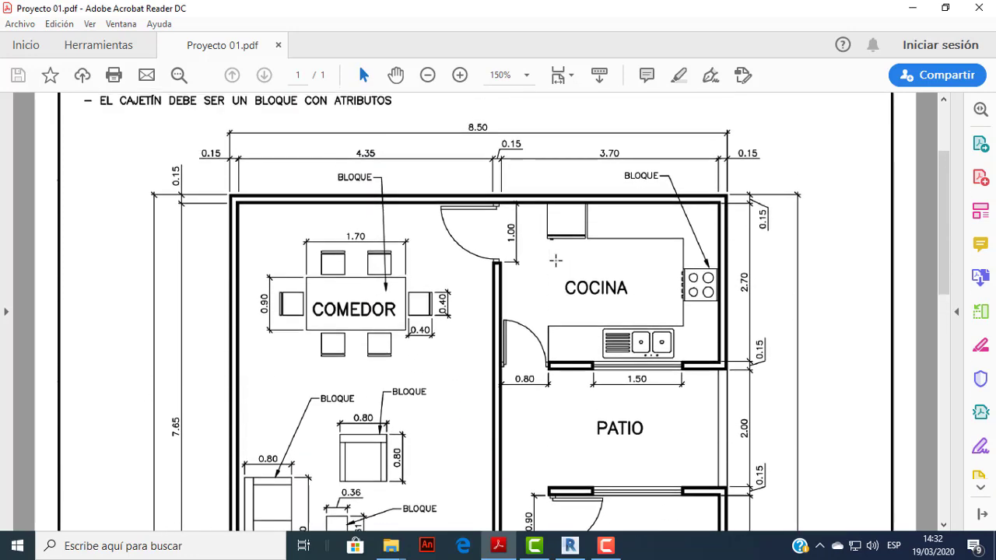
scroll(555, 261, down, 1)
scroll(555, 261, down, 7)
scroll(555, 261, down, 3)
scroll(554, 262, up, 1)
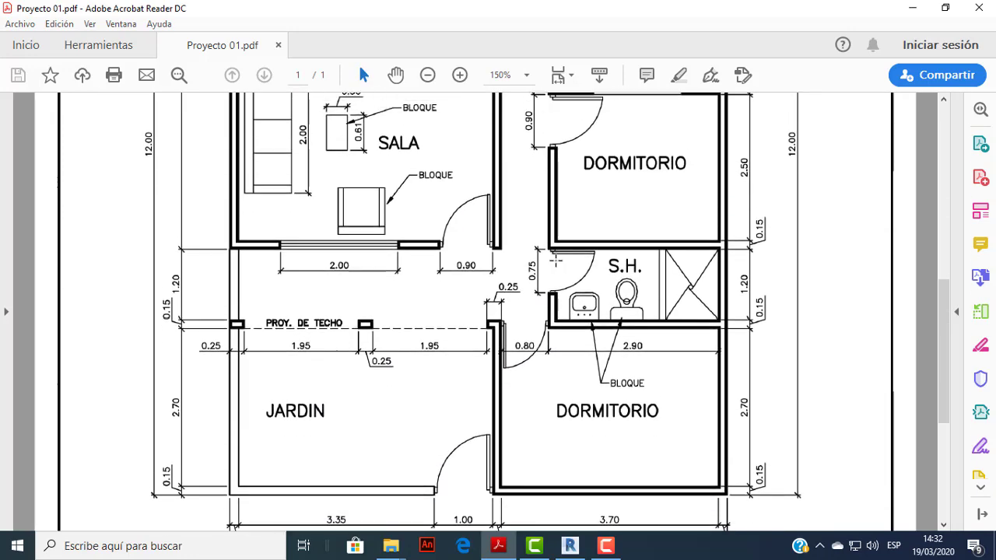
scroll(554, 263, up, 5)
scroll(553, 260, down, 1)
scroll(553, 283, up, 3)
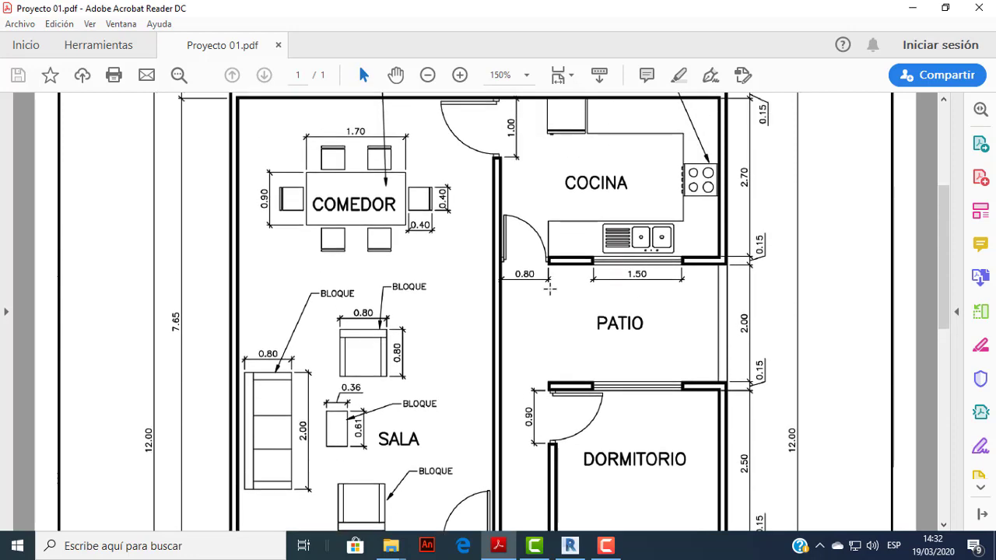
click(570, 546)
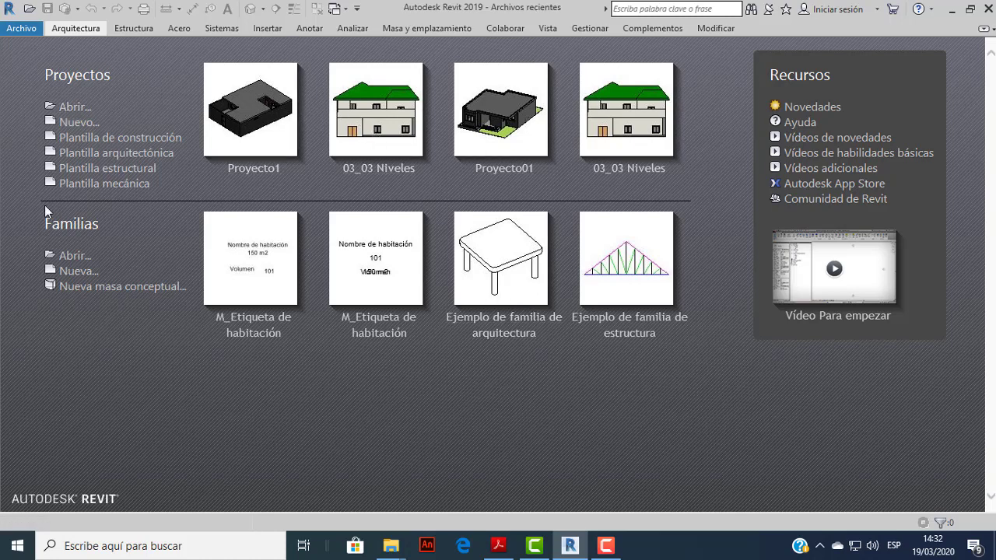
Create a new Proyecto from the Plantilla arquitectónica template.
click(75, 124)
mouse_move(406, 187)
mouse_down()
mouse_move(512, 140)
mouse_move(434, 188)
mouse_move(445, 176)
mouse_up()
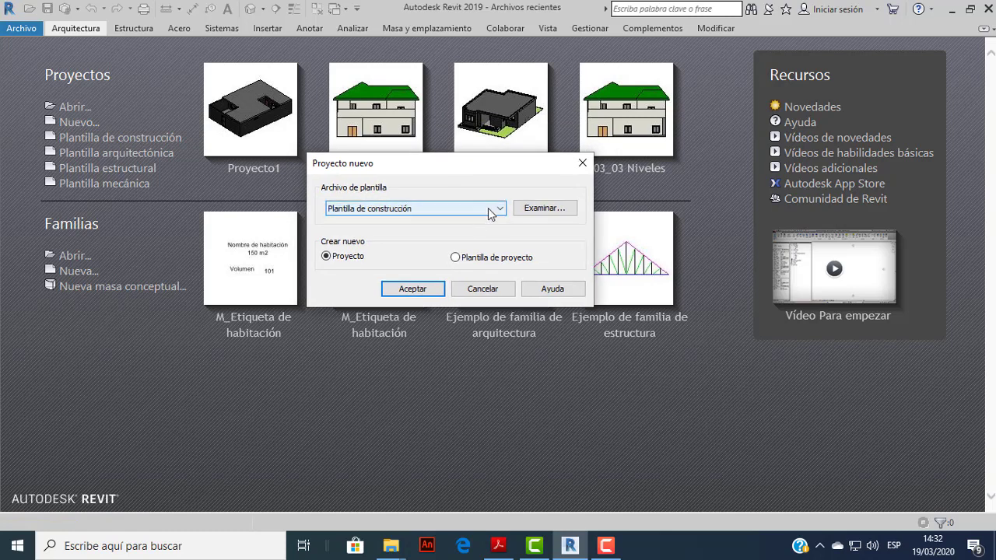
click(463, 209)
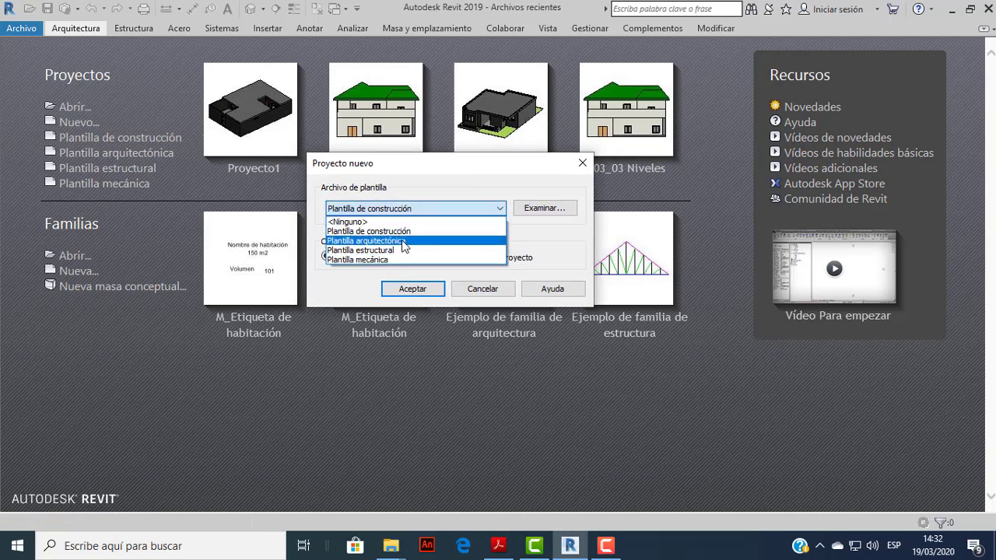
click(402, 241)
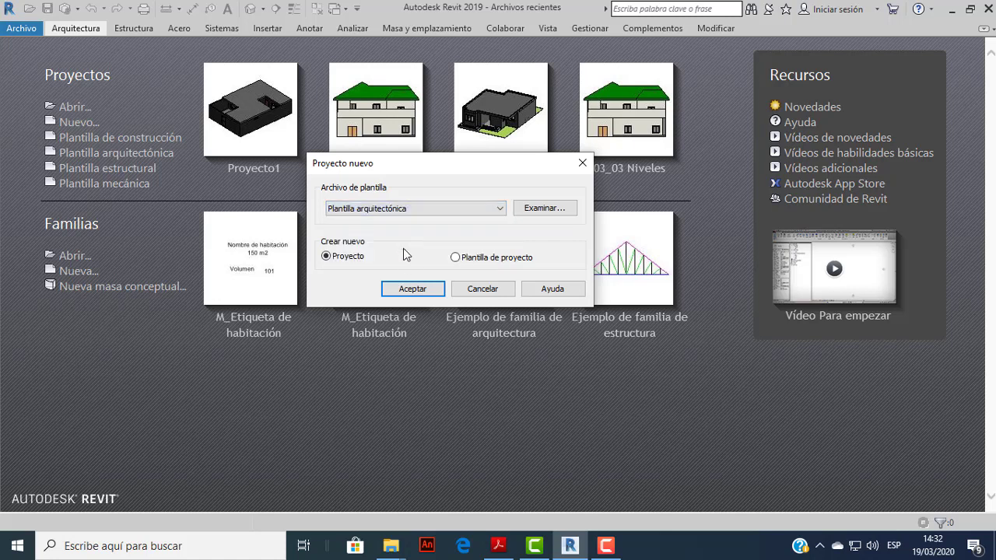
click(417, 290)
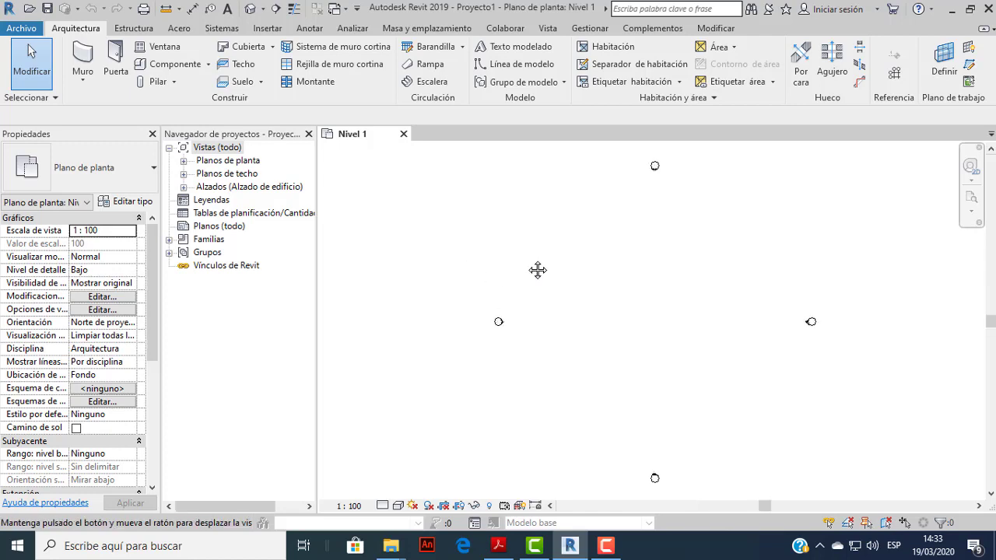
Pan the Nivel 1 plan to centre the four elevation markers.
middle_drag(536, 267, 595, 283)
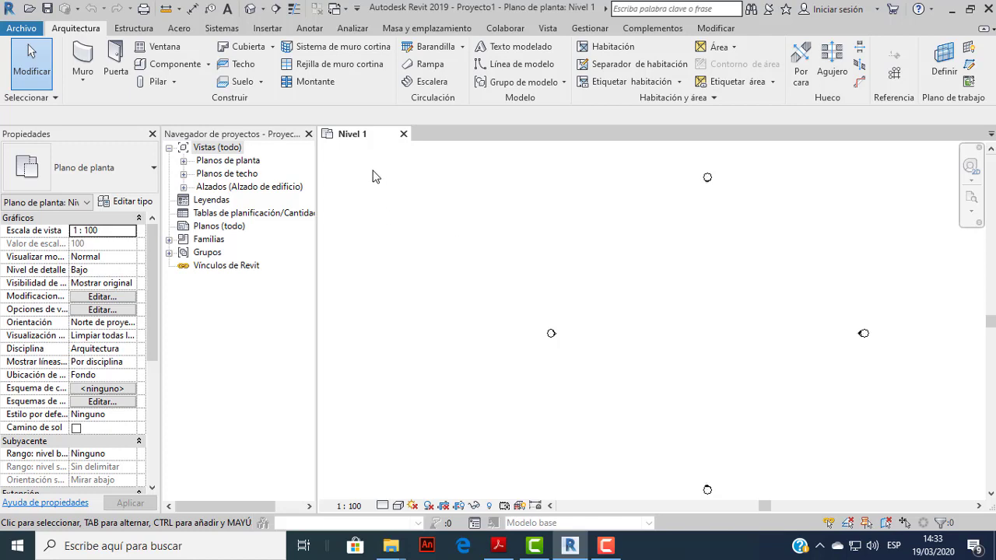
Open Unidades de proyecto and the Longitud format options, checking the PDF plan's units.
click(589, 29)
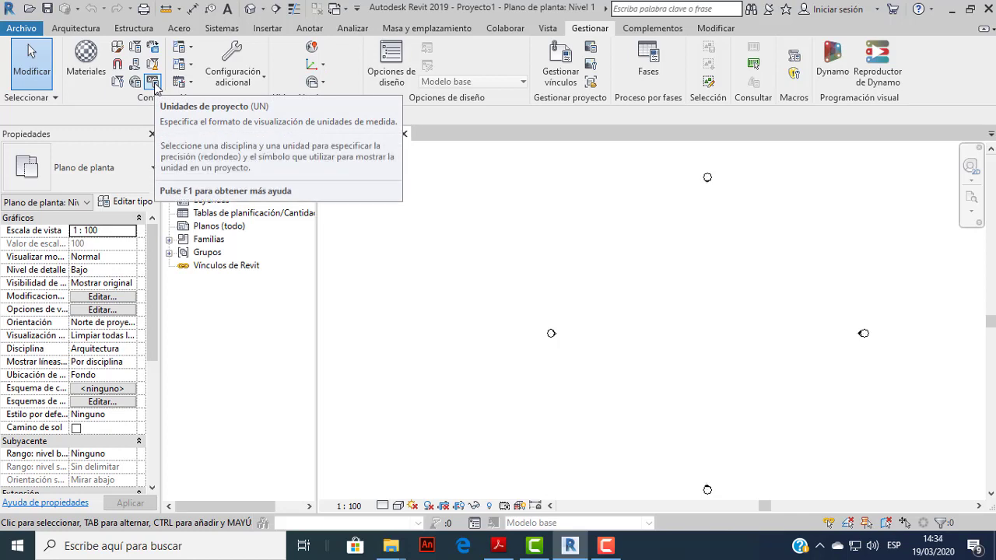
click(153, 82)
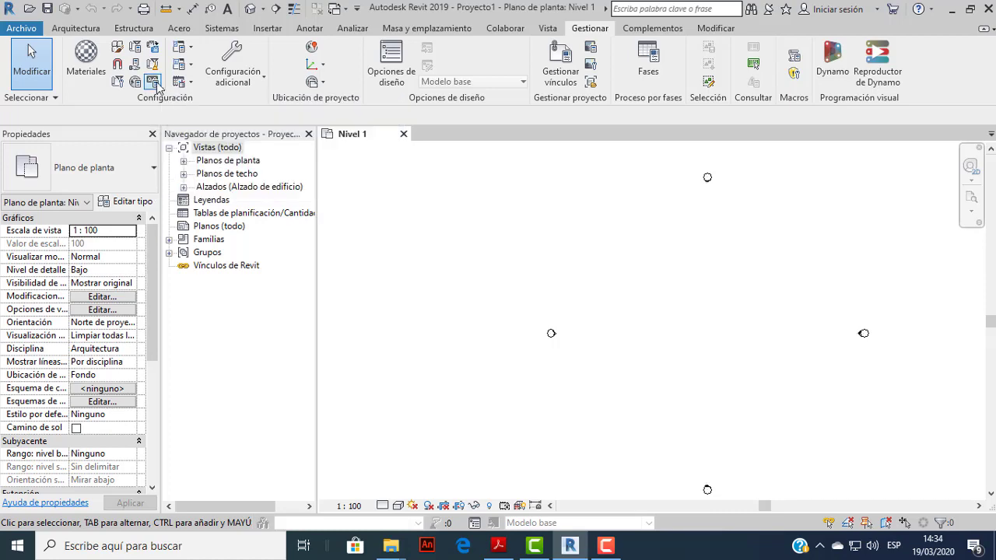
drag(494, 104, 556, 137)
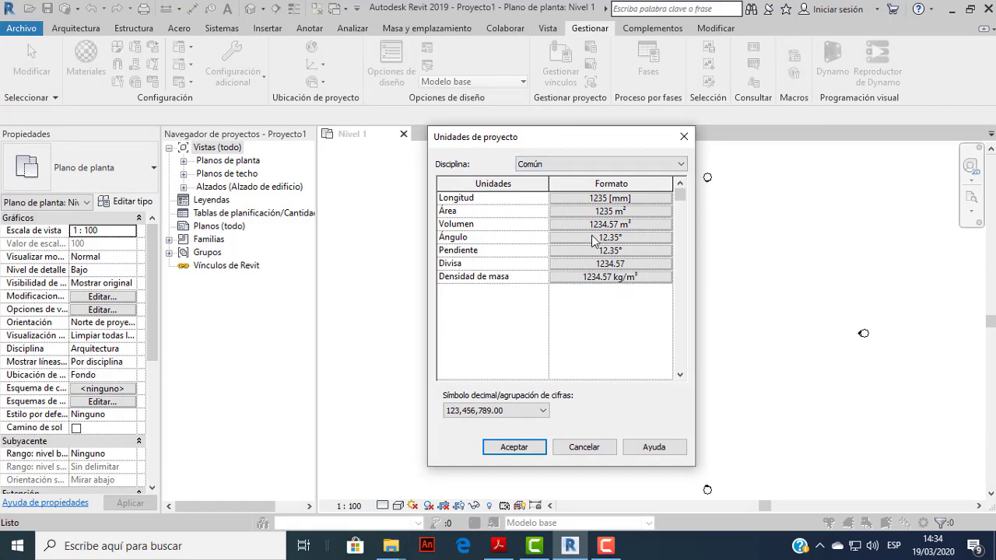
drag(531, 137, 482, 152)
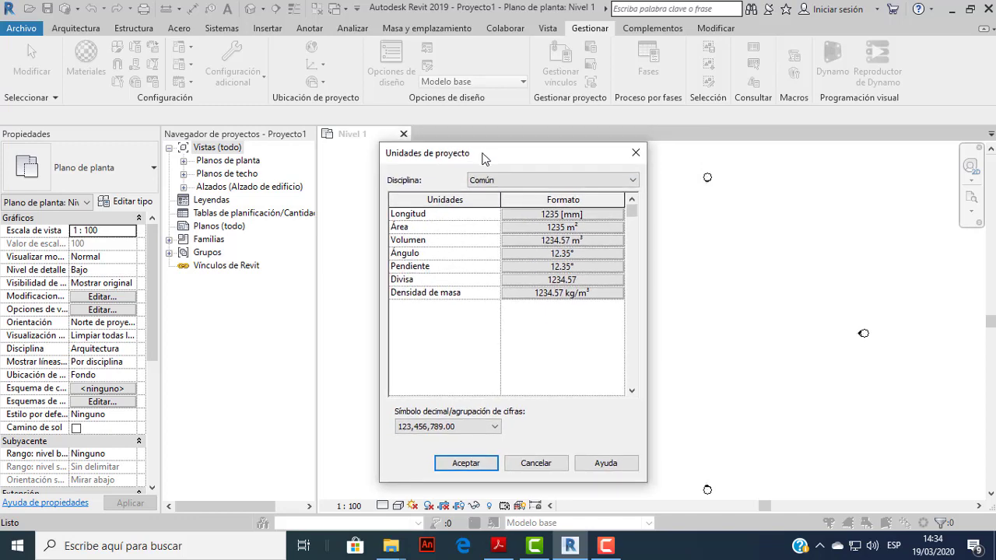
click(562, 219)
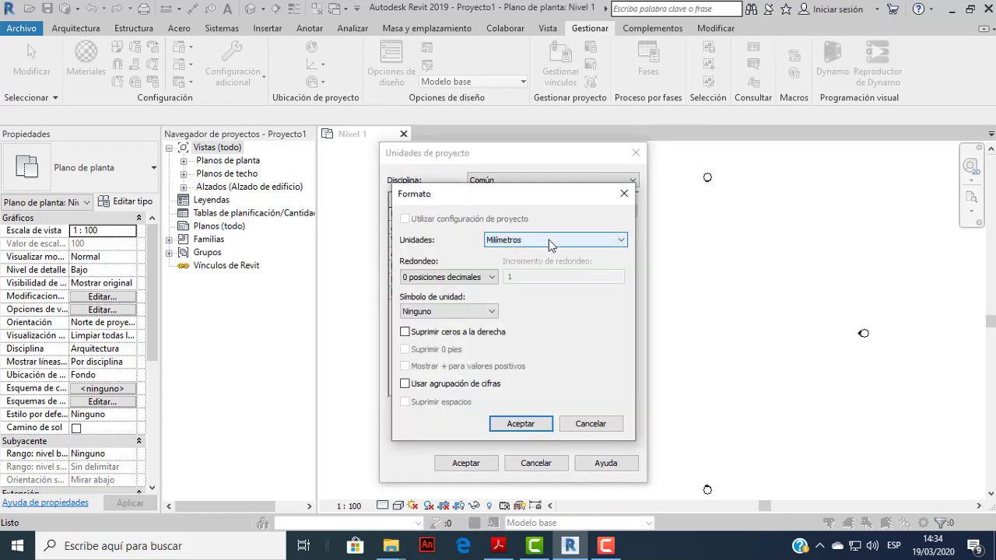
click(502, 549)
click(502, 549)
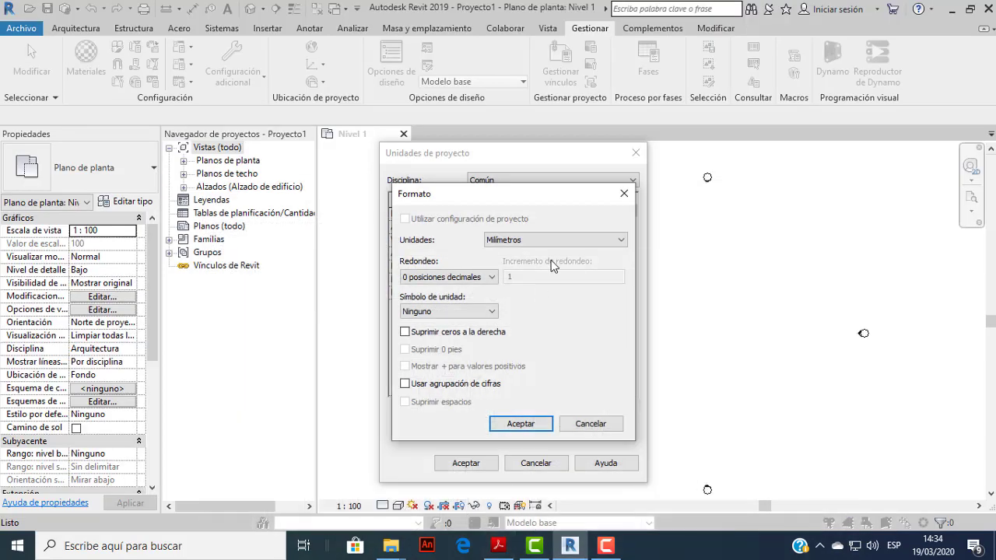
Set the length units to Metros and confirm both dialogs.
click(529, 240)
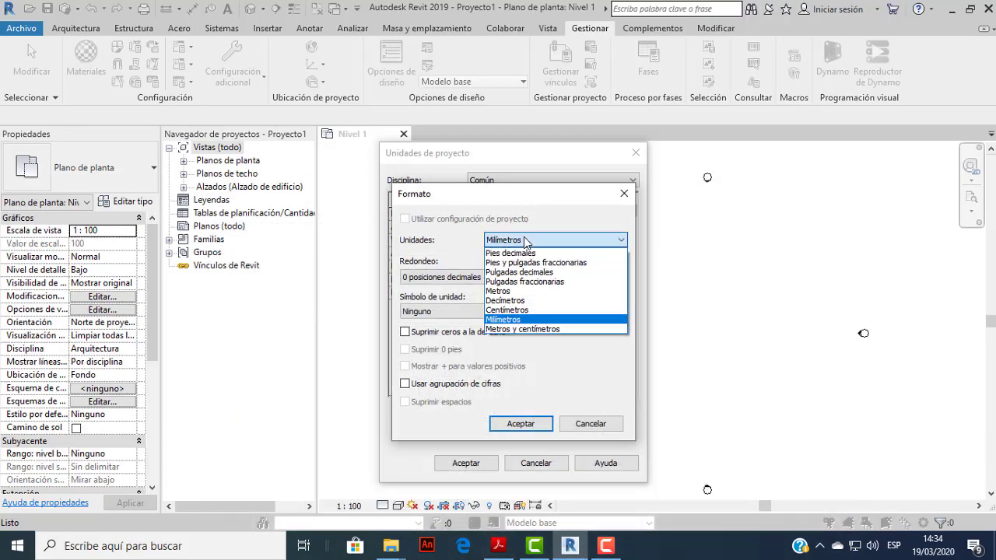
click(520, 291)
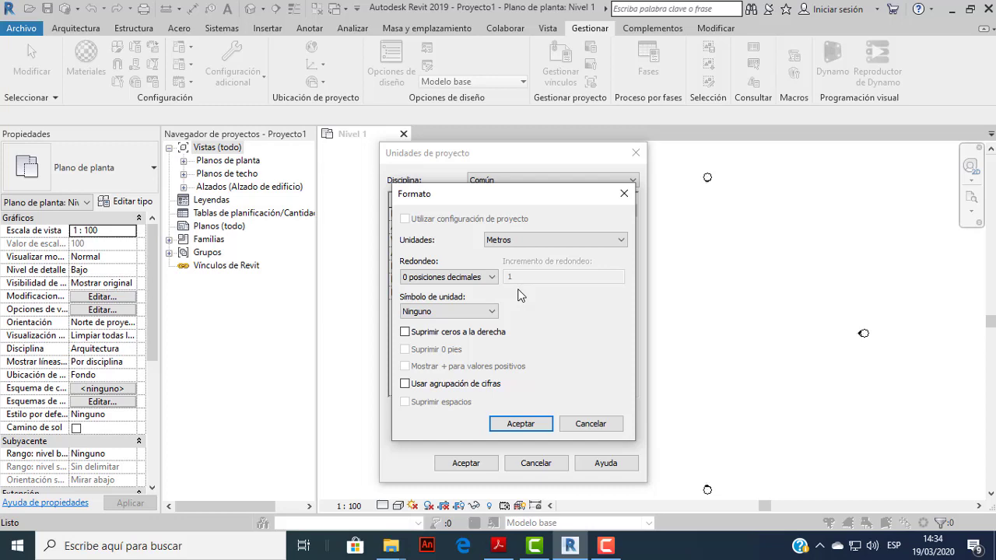
click(521, 425)
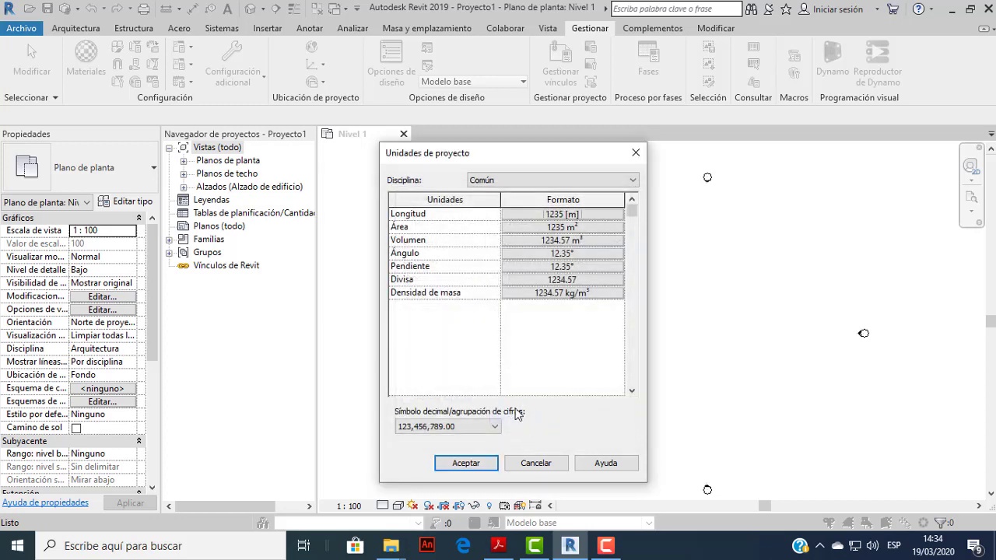
click(466, 463)
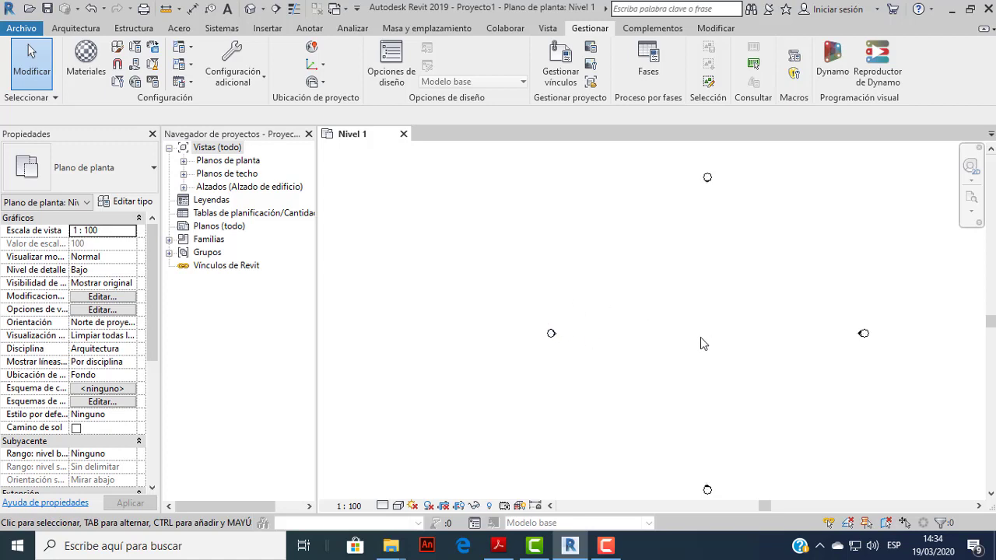
scroll(678, 340, up, 1)
scroll(678, 338, down, 1)
scroll(682, 320, down, 1)
scroll(677, 311, up, 2)
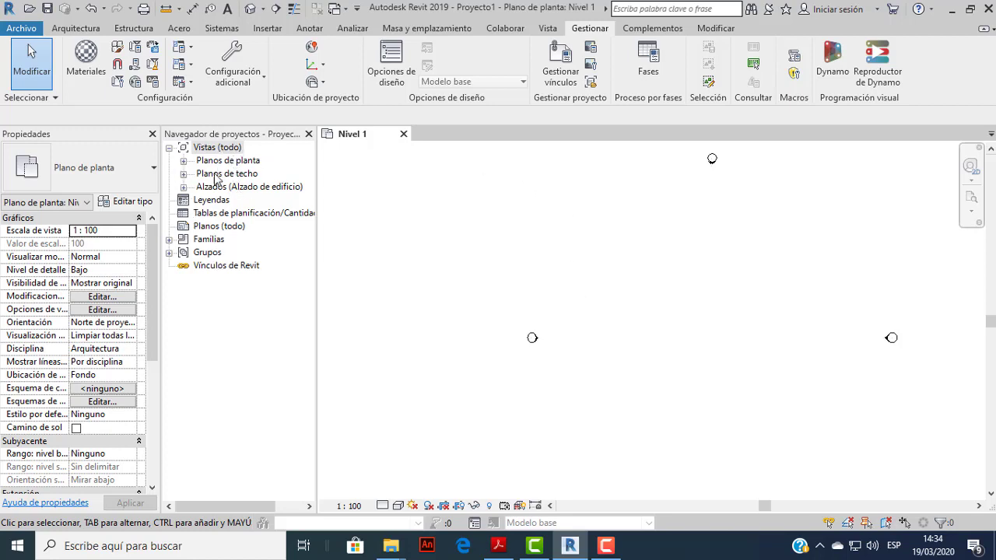
Expand Planos de planta, Alzados and Planos de techo, then select Nivel 2 and Sur.
click(182, 161)
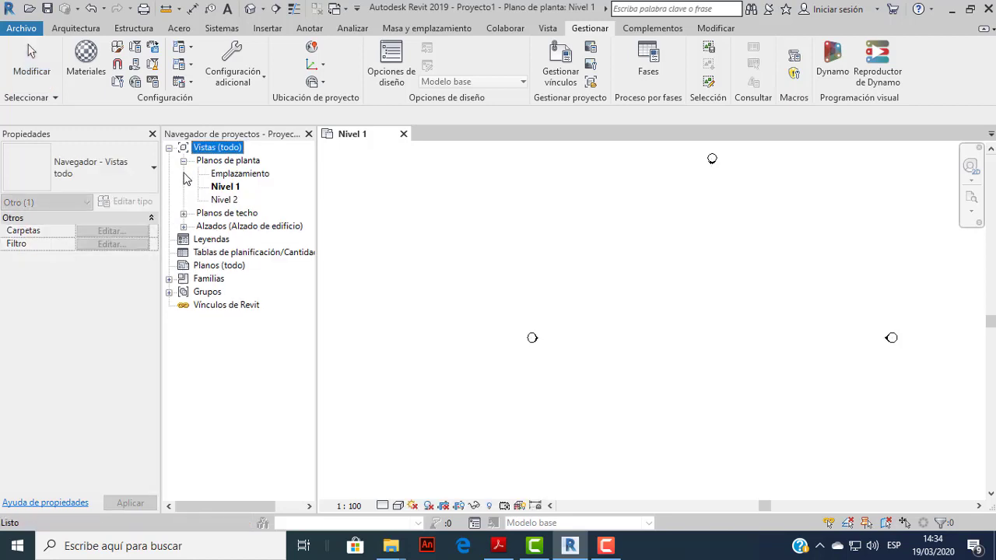
click(183, 225)
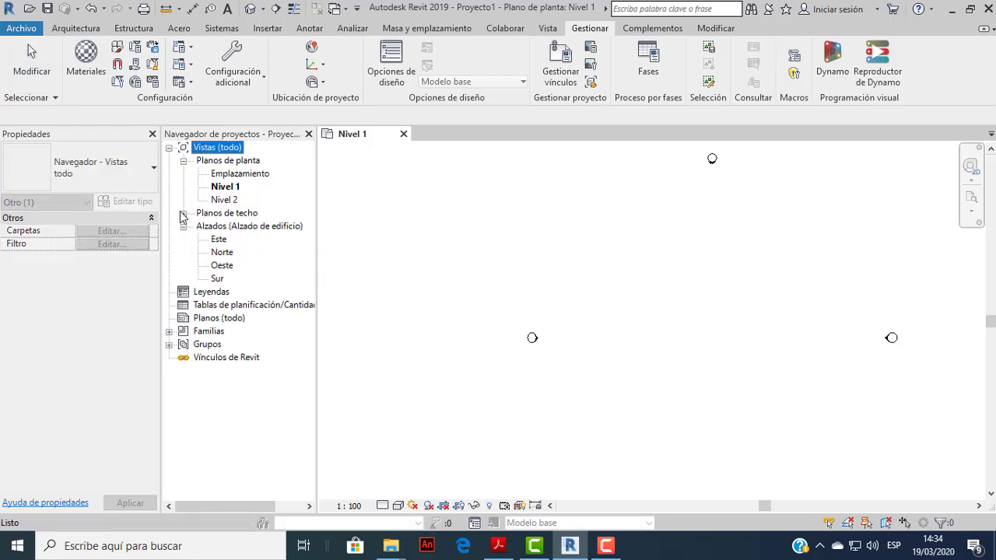
click(183, 214)
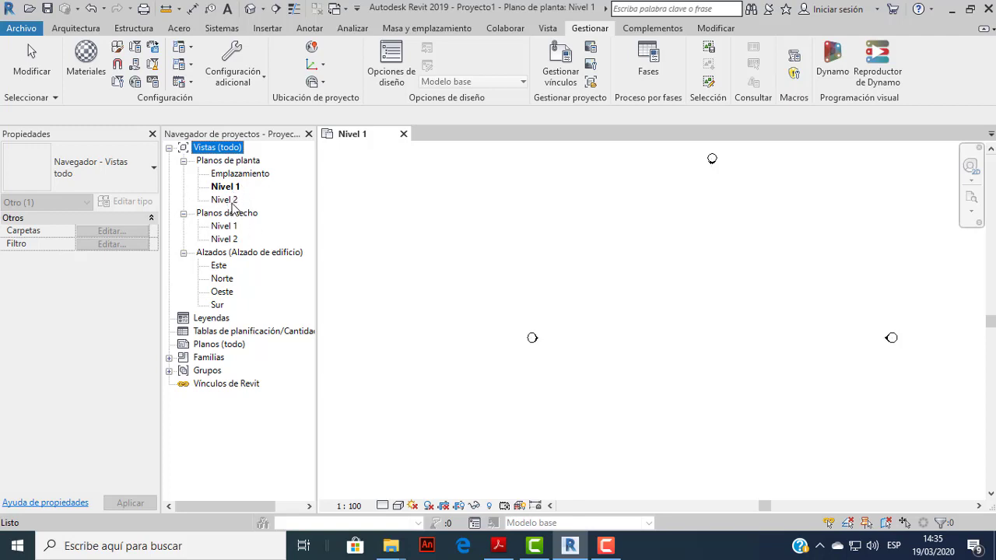
scroll(661, 299, down, 2)
click(225, 200)
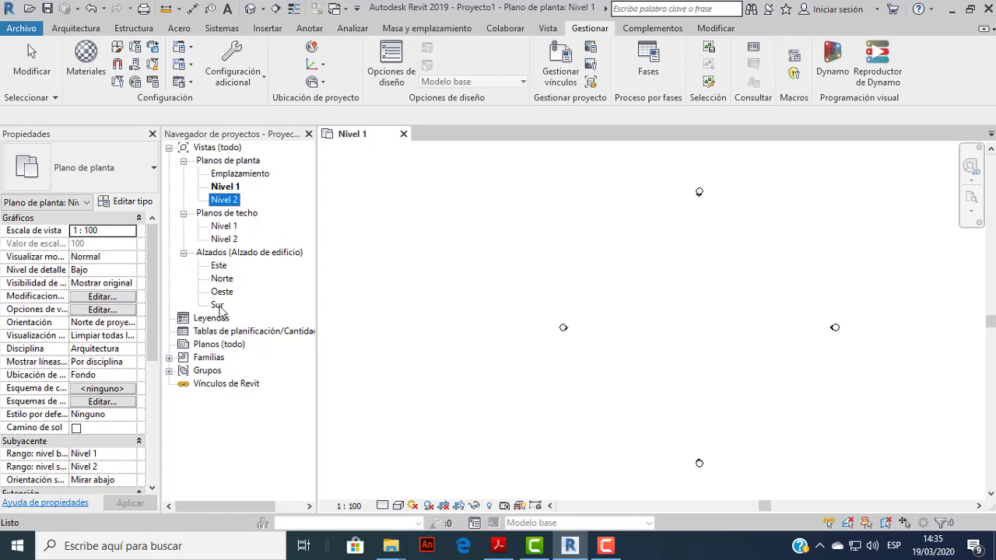
click(218, 305)
Open the Sur elevation and frame the Nivel 1 (0) and Nivel 2 (4) level lines.
double_click(218, 305)
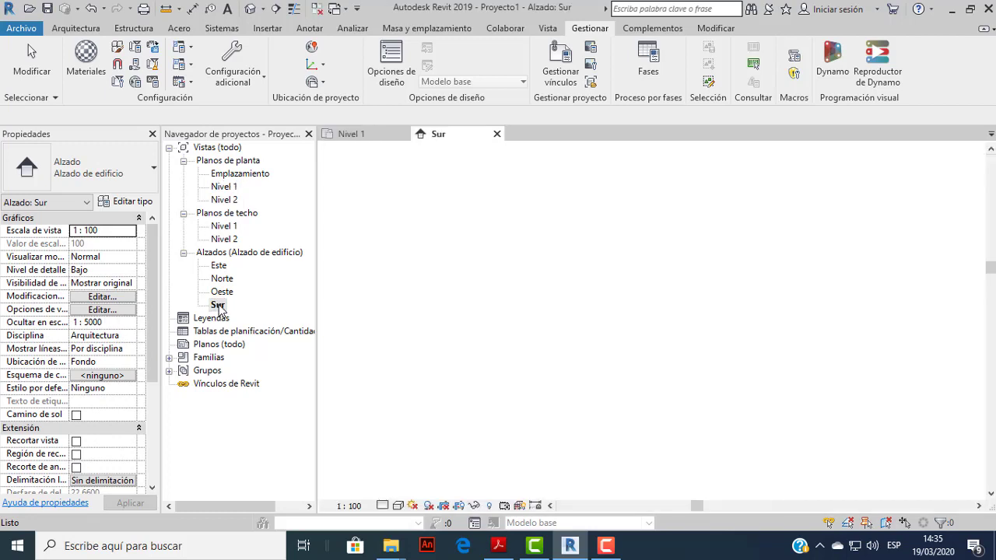
scroll(482, 238, down, 1)
middle_drag(604, 278, 683, 307)
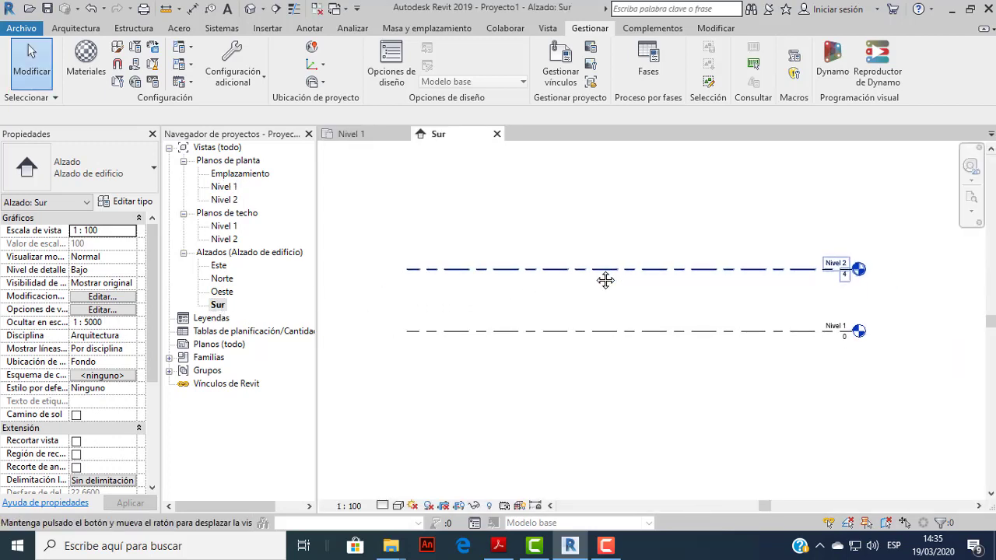
scroll(872, 335, up, 1)
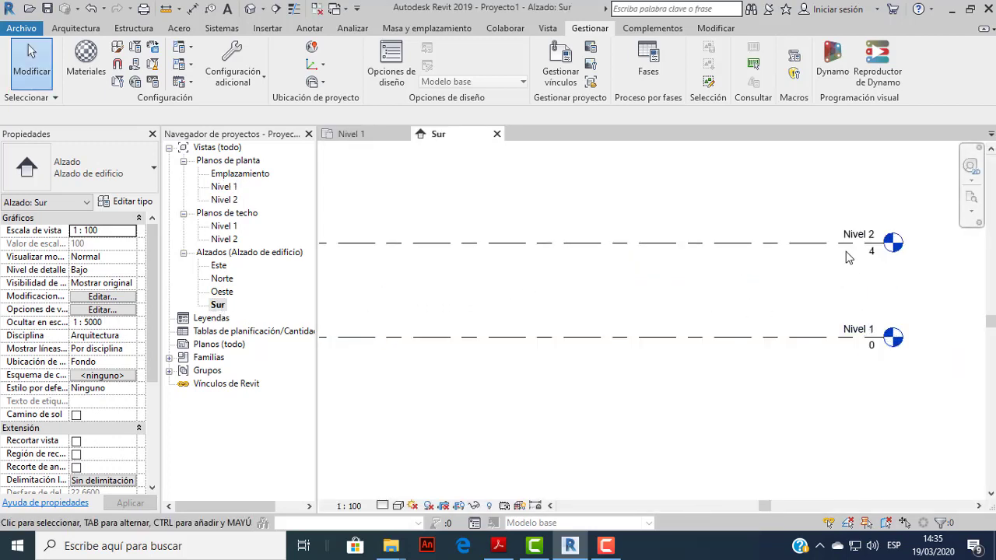
scroll(848, 257, down, 1)
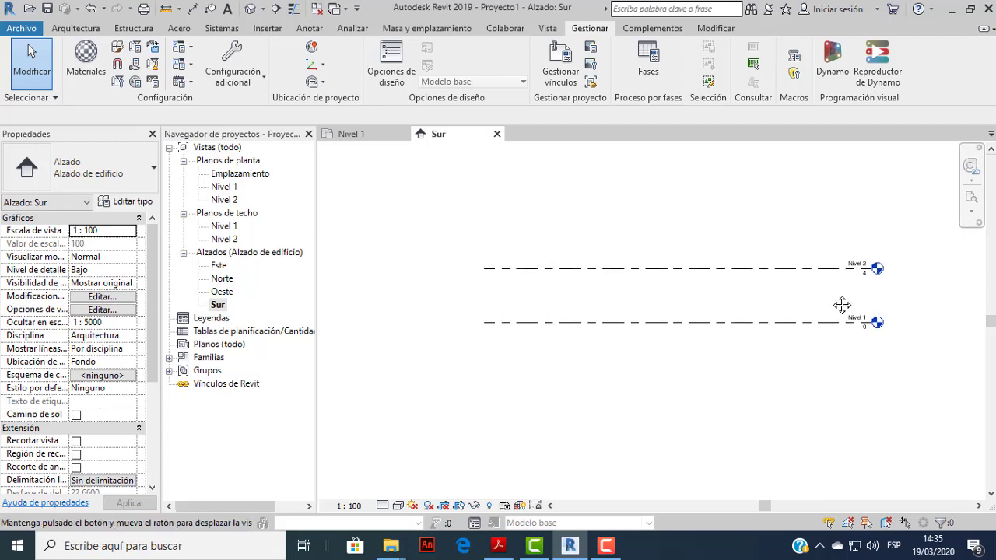
scroll(828, 311, down, 1)
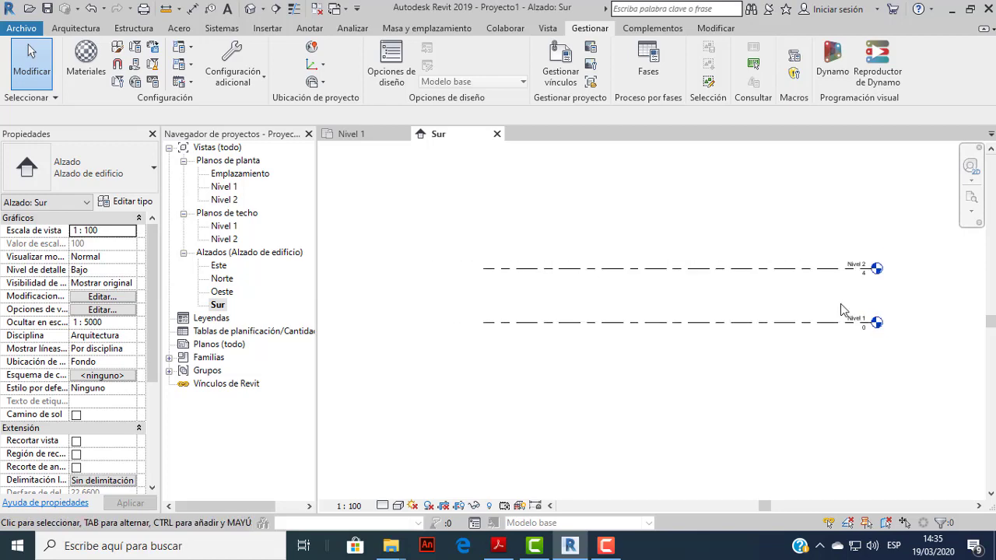
scroll(795, 300, up, 1)
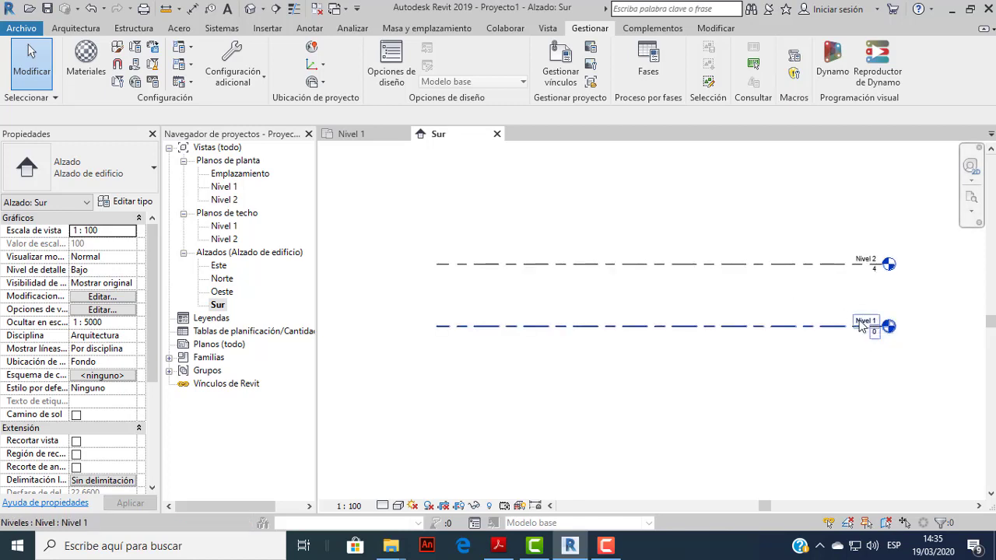
scroll(839, 316, up, 1)
scroll(847, 315, down, 1)
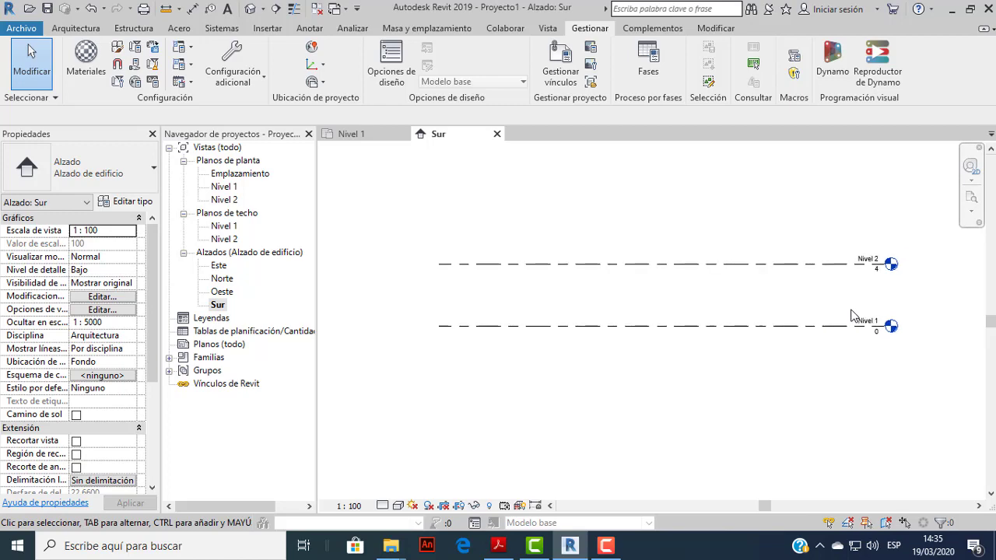
scroll(864, 325, down, 1)
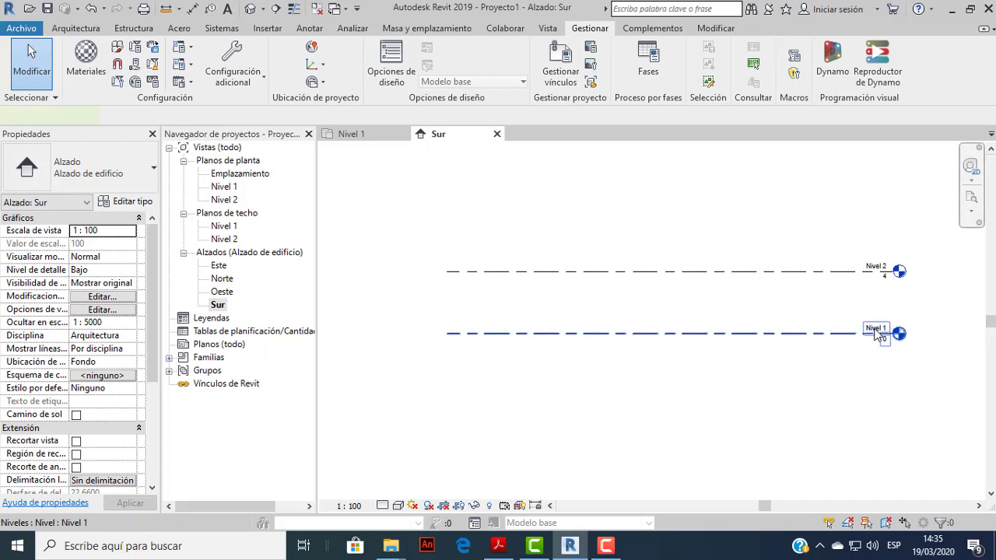
In the Sur elevation, change the Nivel 1–Nivel 2 spacing from 4.0000 to 2.6500.
double_click(877, 329)
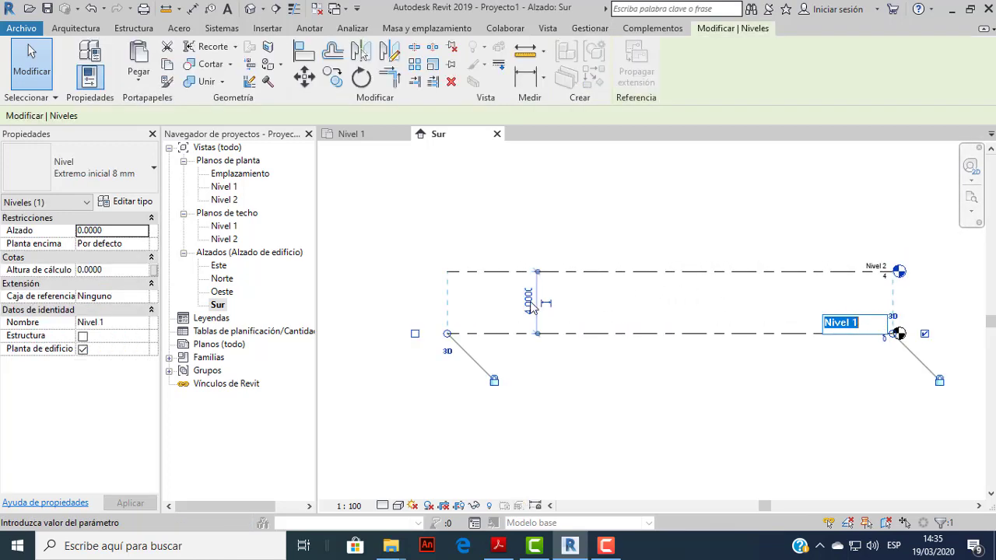
scroll(537, 303, up, 1)
middle_drag(543, 303, 545, 303)
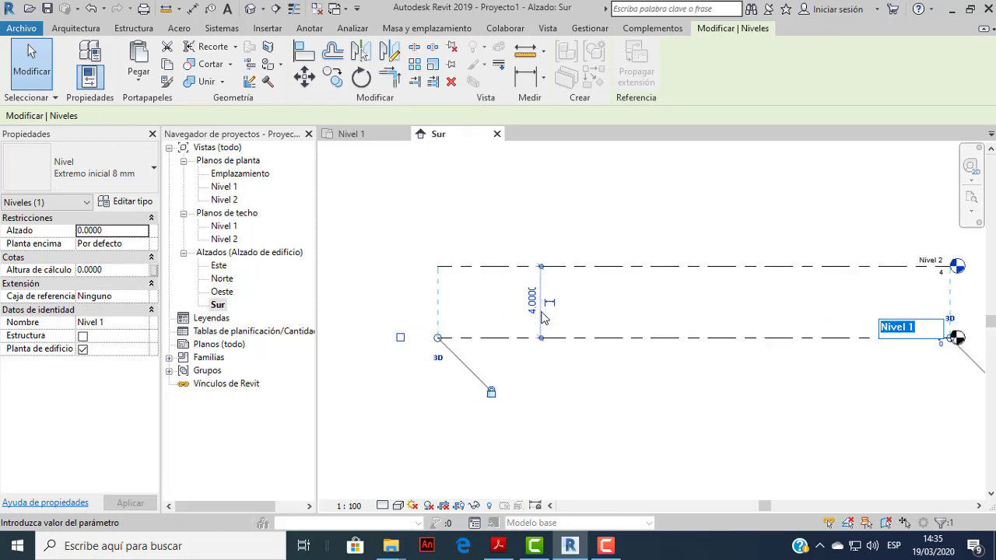
scroll(584, 304, up, 1)
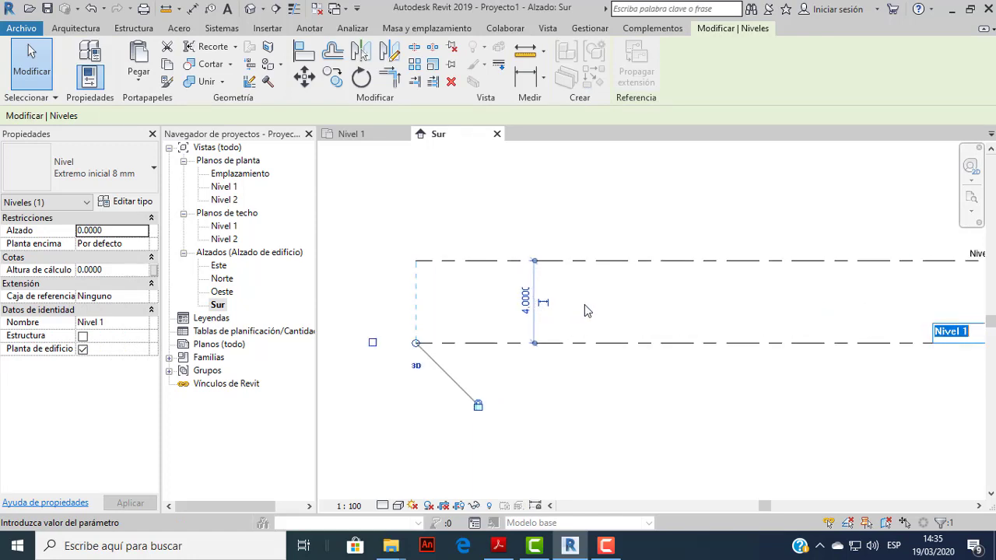
click(533, 300)
drag(532, 298, 416, 293)
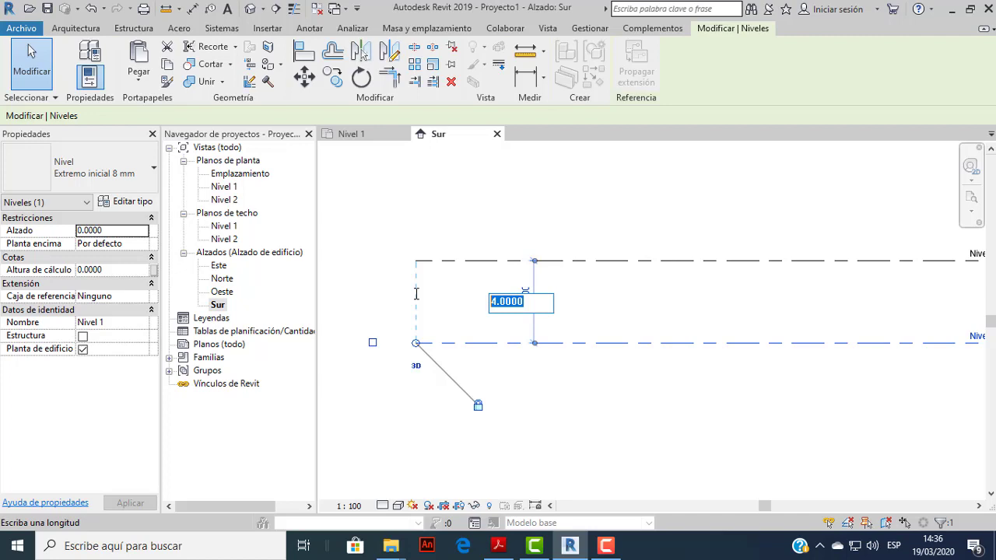
text(2.65)
key(Return)
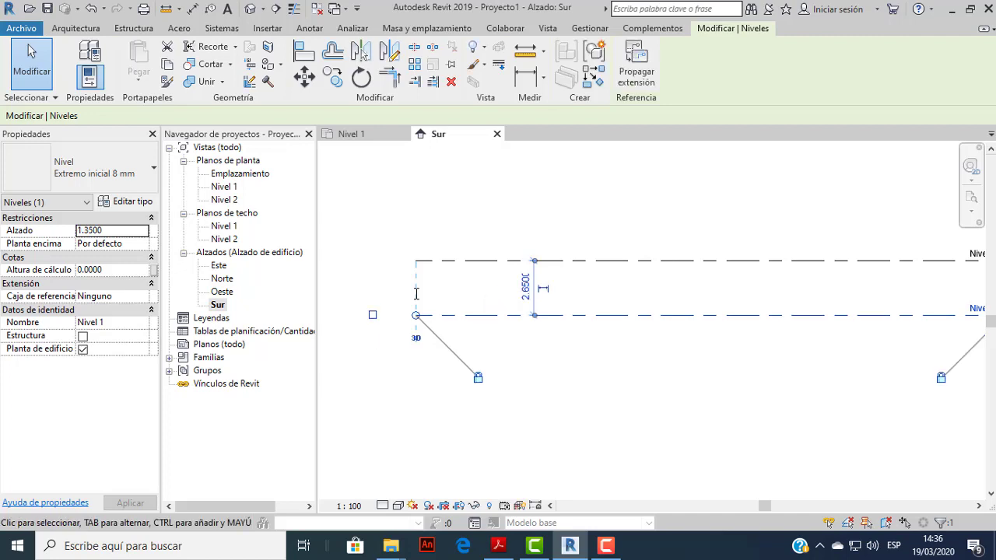
scroll(724, 338, down, 2)
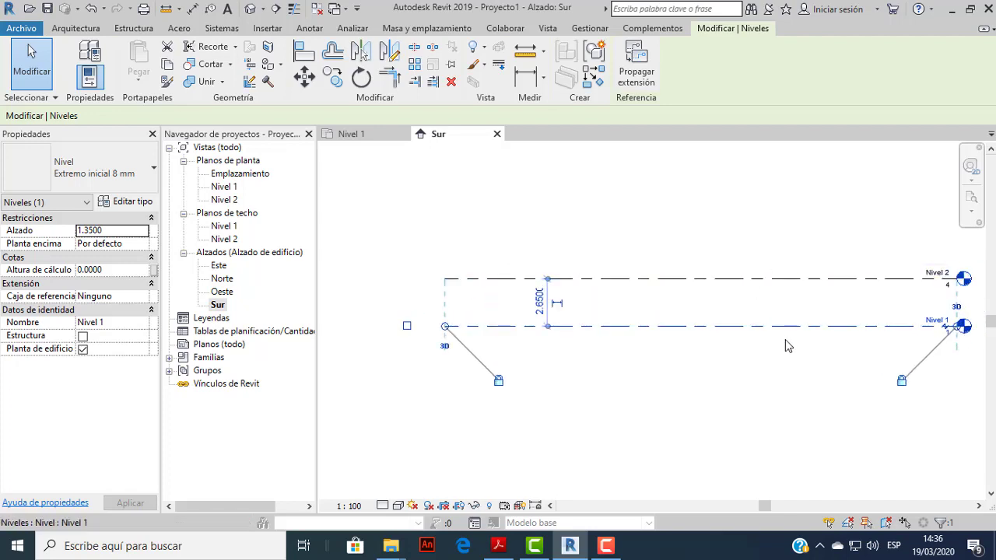
scroll(825, 342, up, 1)
scroll(748, 341, down, 1)
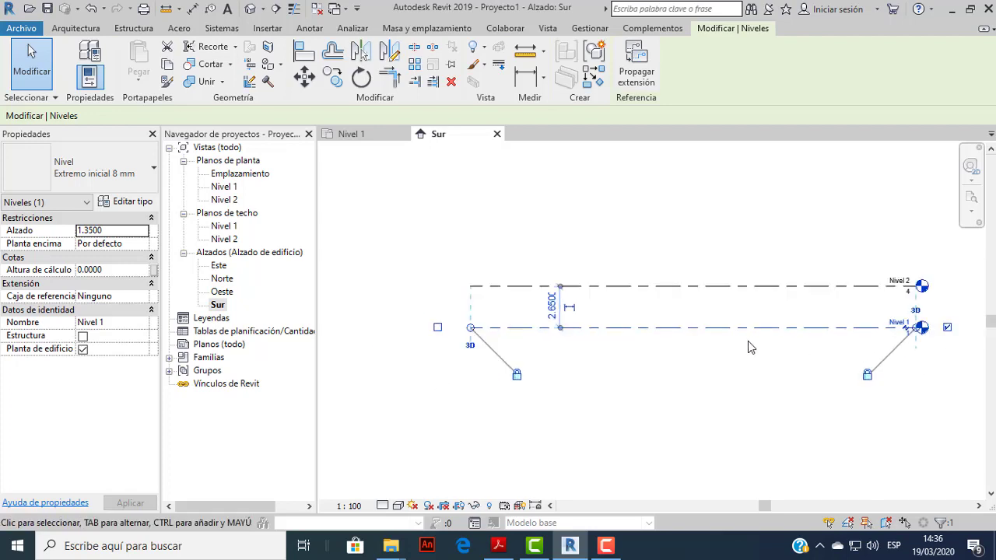
scroll(747, 342, up, 1)
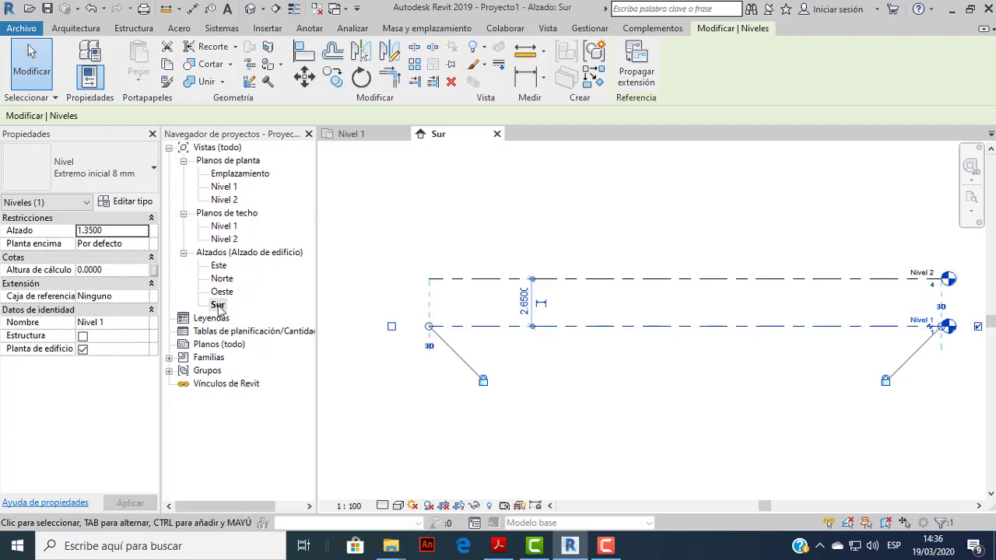
Open the Nivel 1 floor plan and close the Sur elevation view.
click(596, 351)
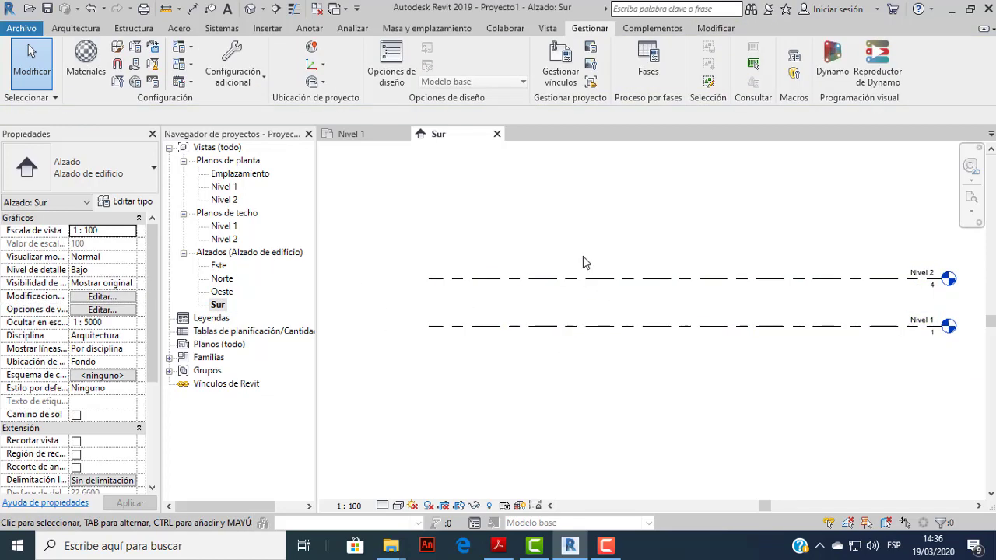
click(218, 189)
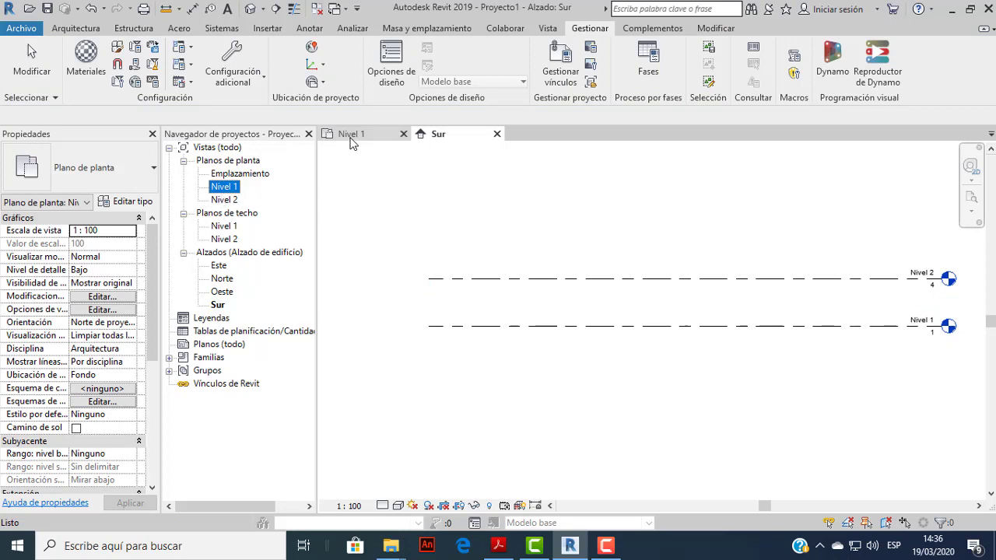
click(350, 134)
click(436, 134)
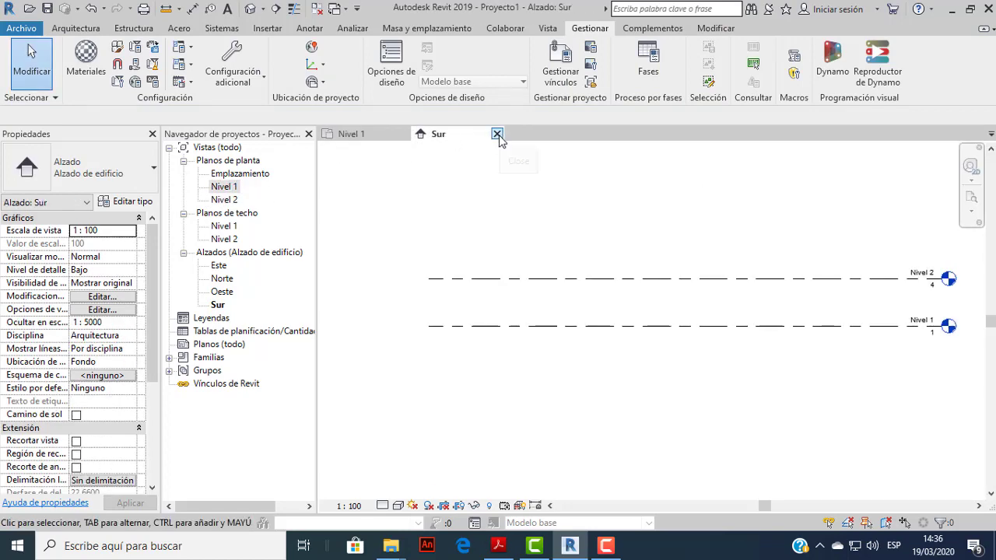
click(499, 134)
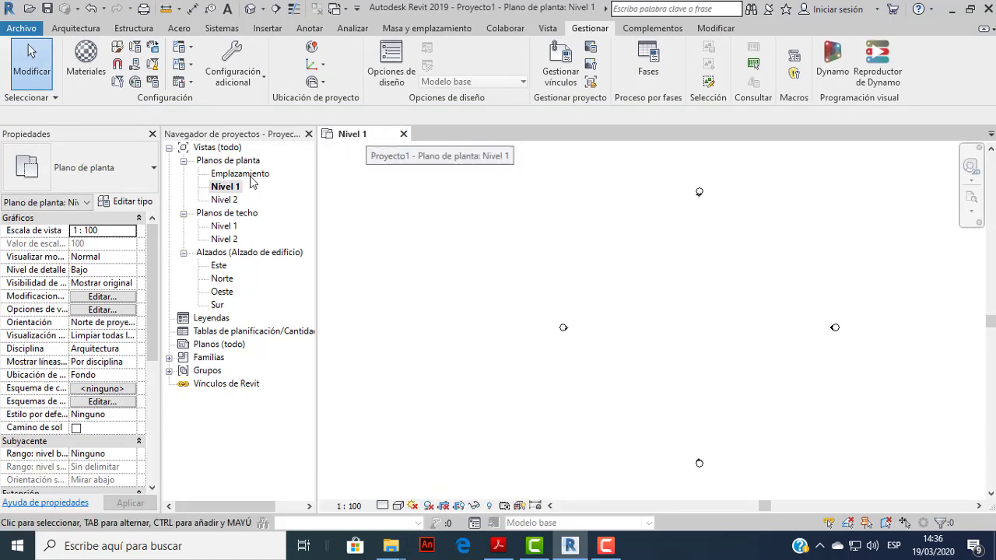
scroll(632, 326, up, 2)
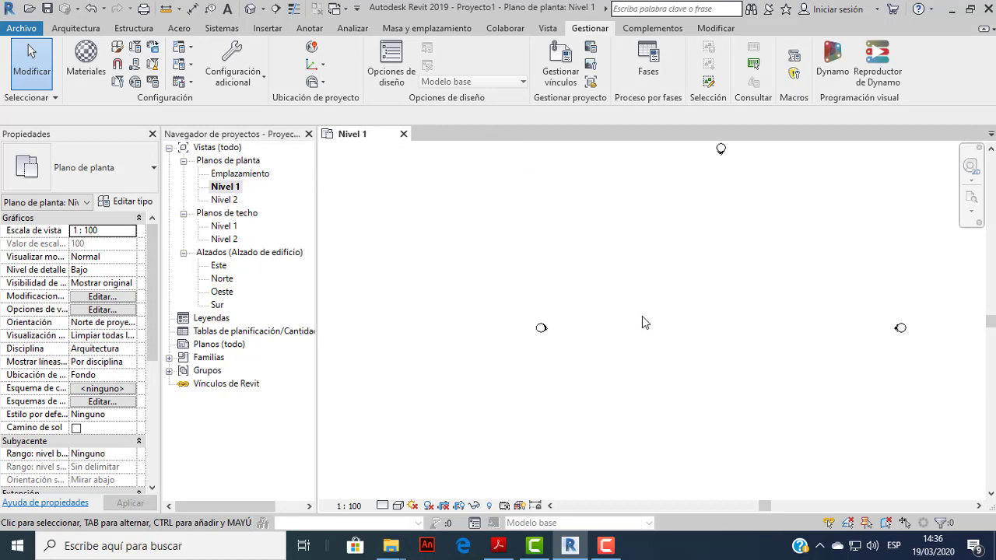
scroll(643, 322, down, 1)
scroll(652, 318, down, 1)
scroll(654, 320, down, 1)
scroll(652, 308, up, 1)
Recheck the PDF floor plan in Acrobat Reader, then return to Revit.
click(499, 545)
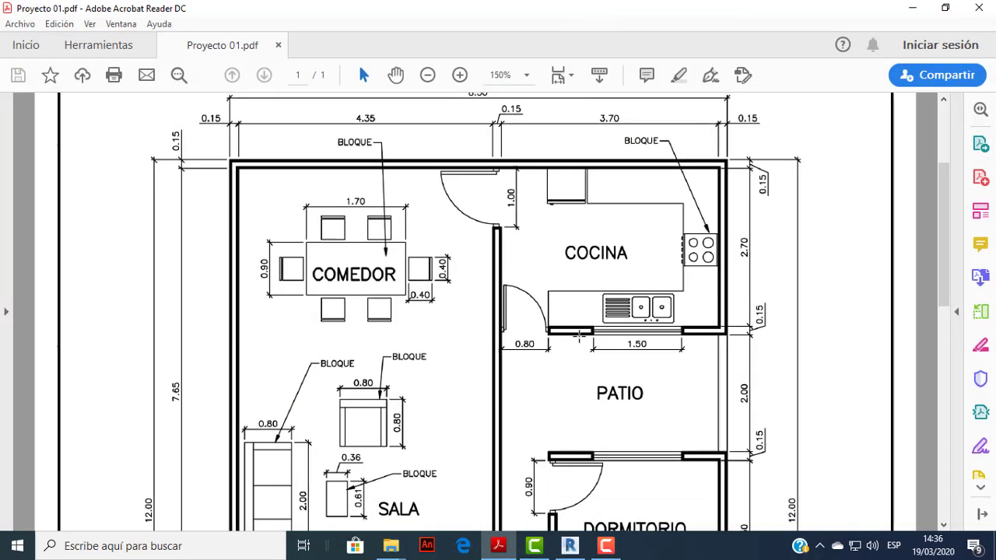
scroll(568, 311, up, 2)
scroll(667, 340, down, 2)
scroll(667, 340, down, 5)
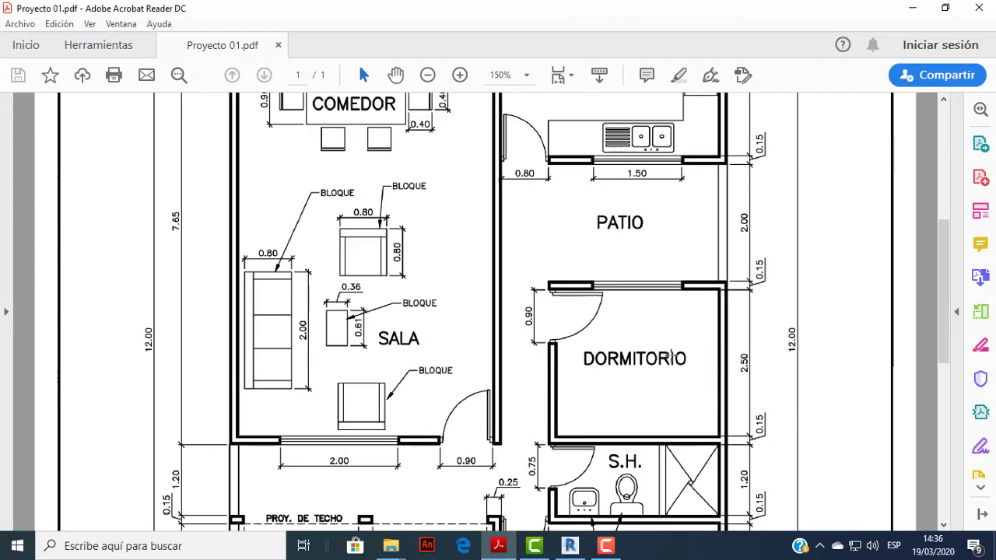
click(571, 545)
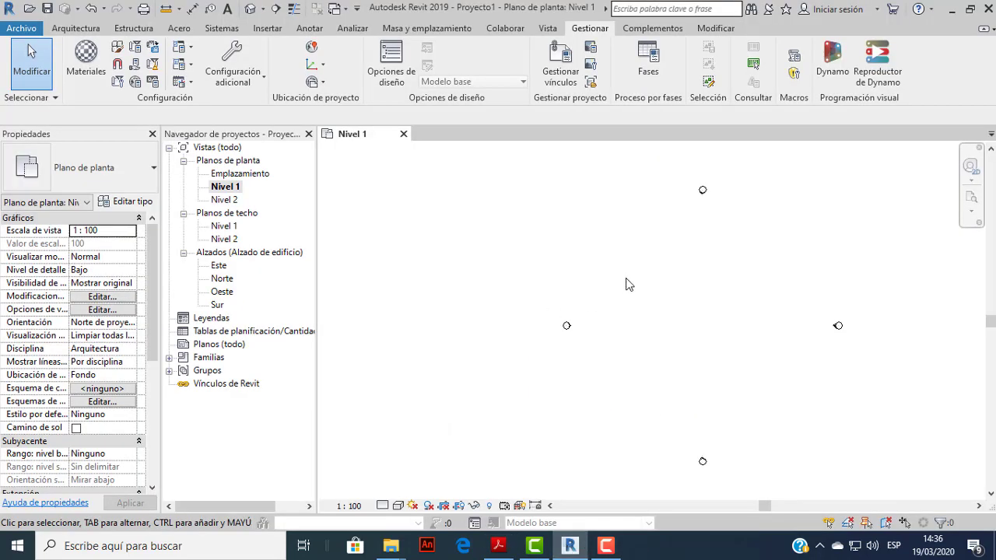
Go from the Arquitectura tab to the Anotar tab to reach the detail line tools.
scroll(629, 283, up, 2)
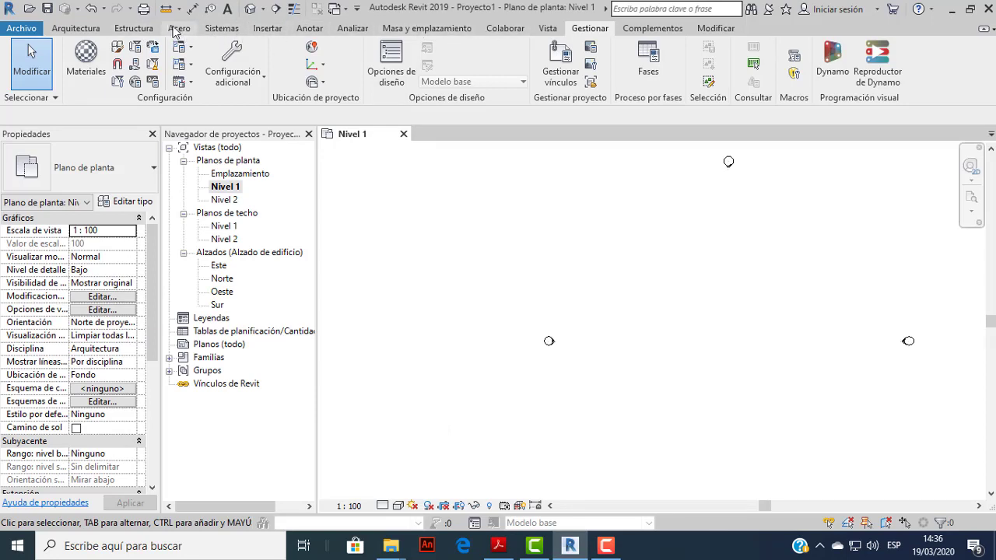
click(94, 29)
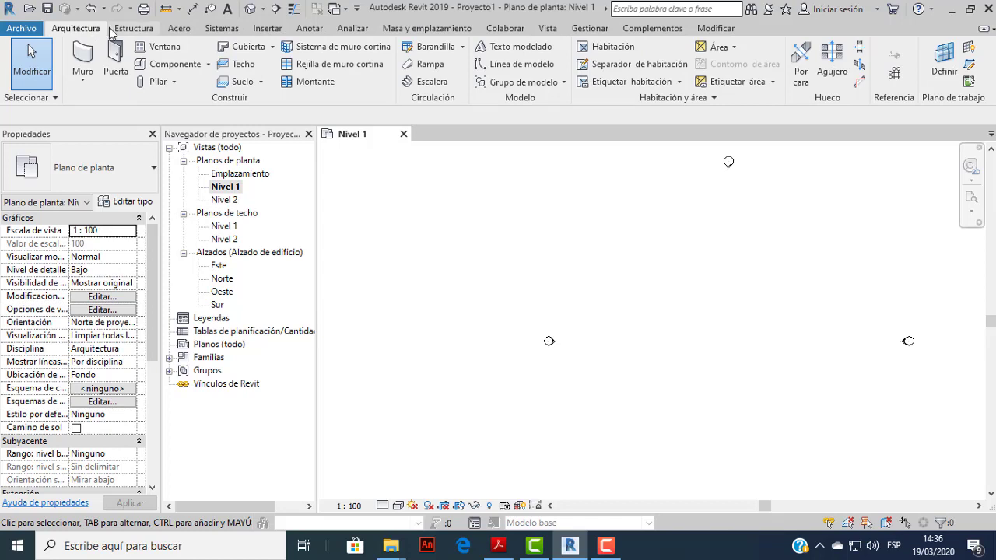
click(304, 31)
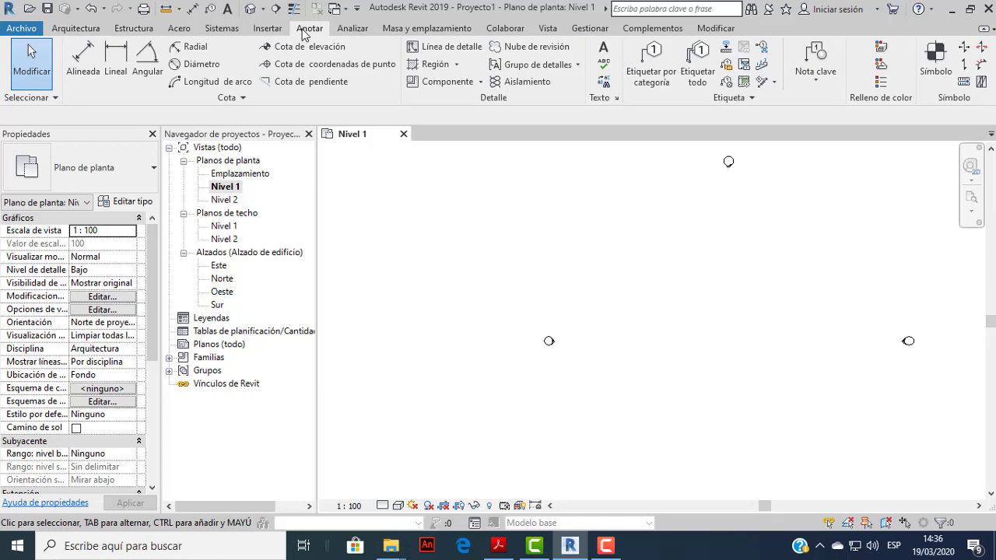
Start the Línea de detalle tool and frame an empty area of the plan.
click(427, 51)
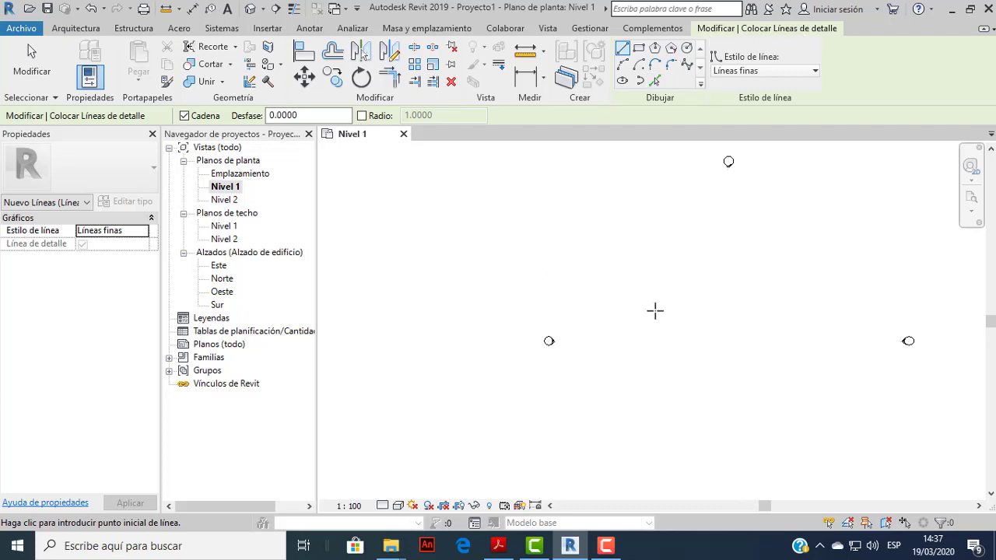
scroll(655, 311, up, 1)
middle_drag(661, 318, 560, 342)
scroll(549, 327, down, 1)
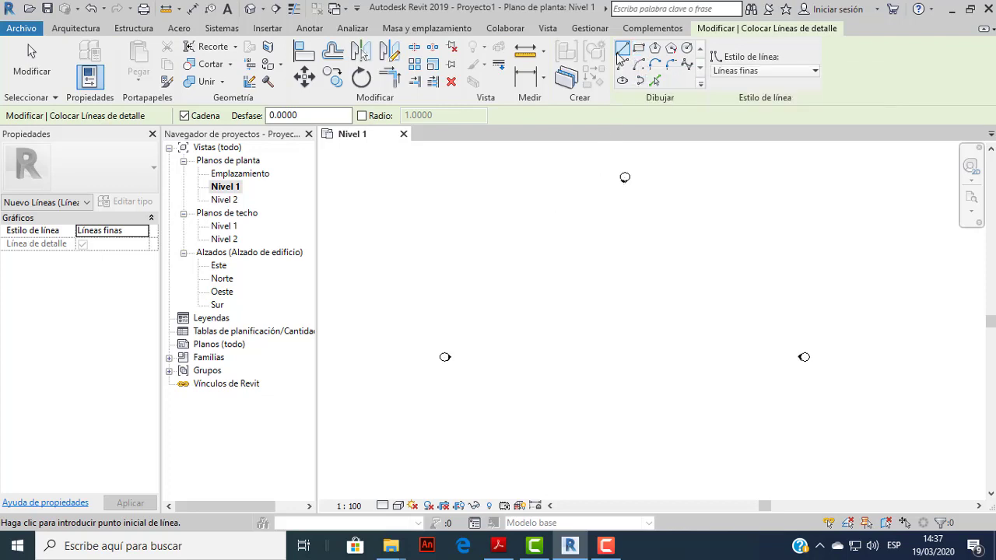
scroll(560, 330, up, 1)
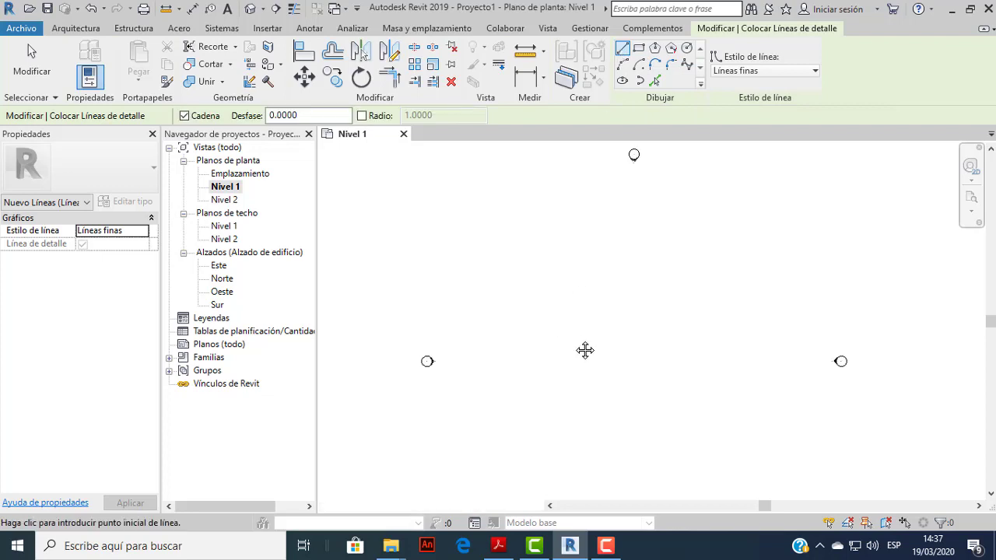
middle_drag(584, 351, 640, 329)
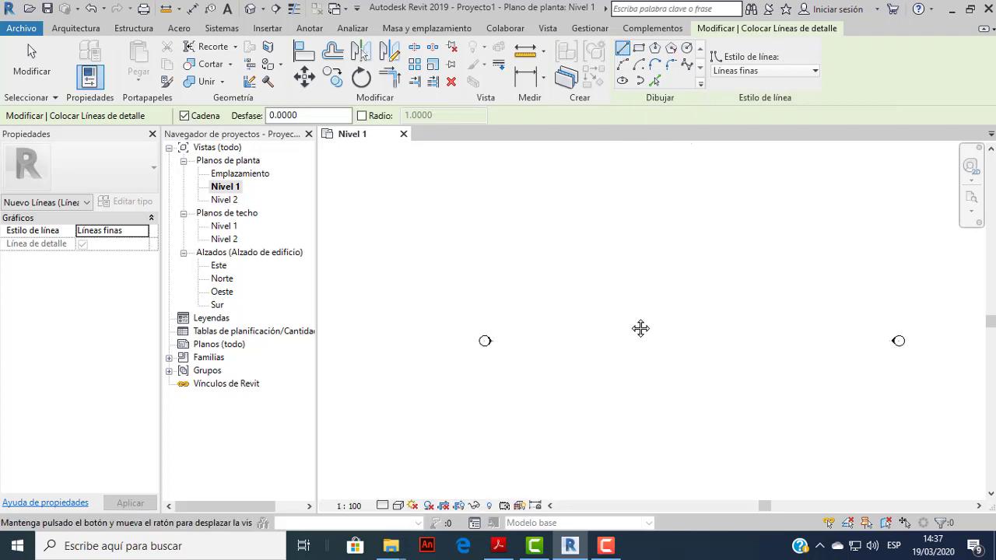
Draw a closed detail-line rectangle with sides 12, 8.5, 12 back to the start corner.
click(577, 380)
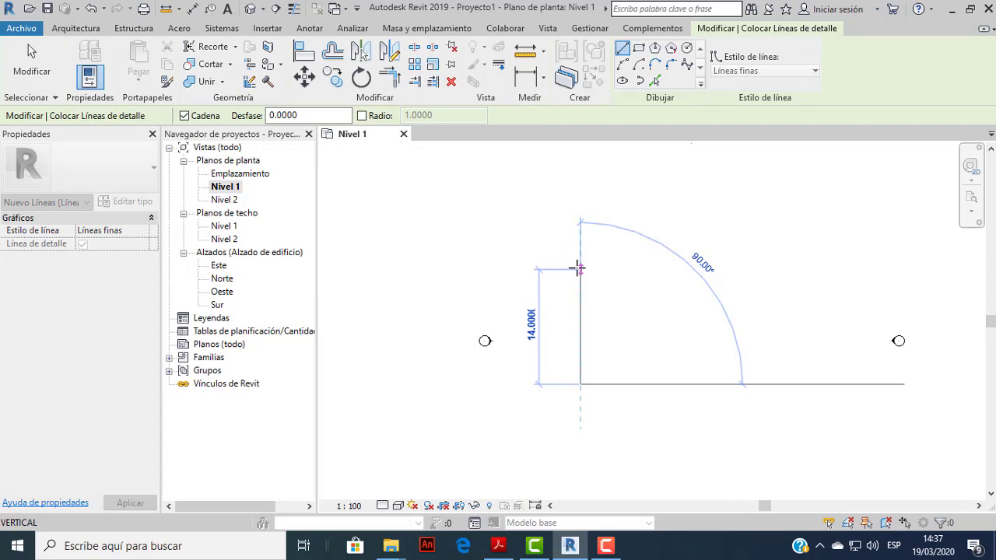
text(12)
key(Return)
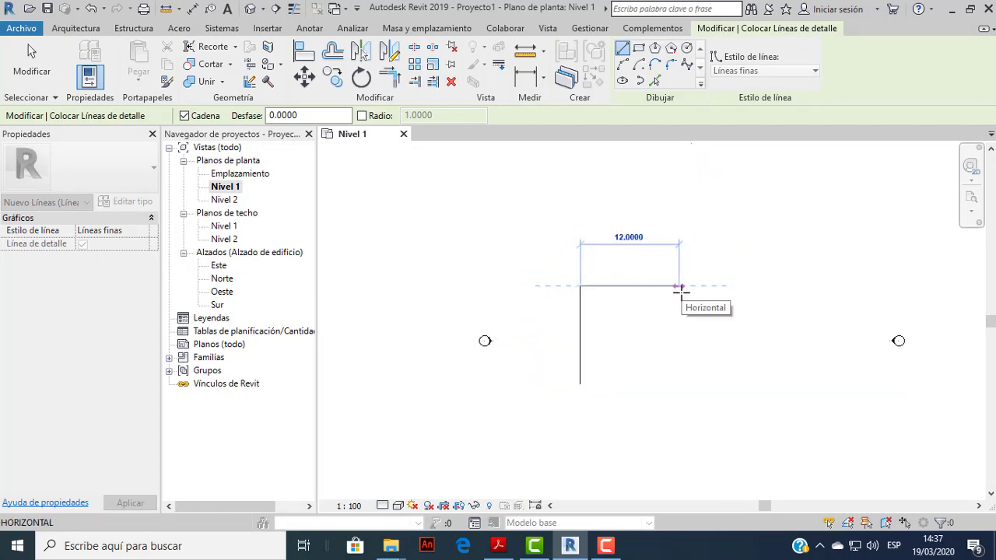
text(8.5)
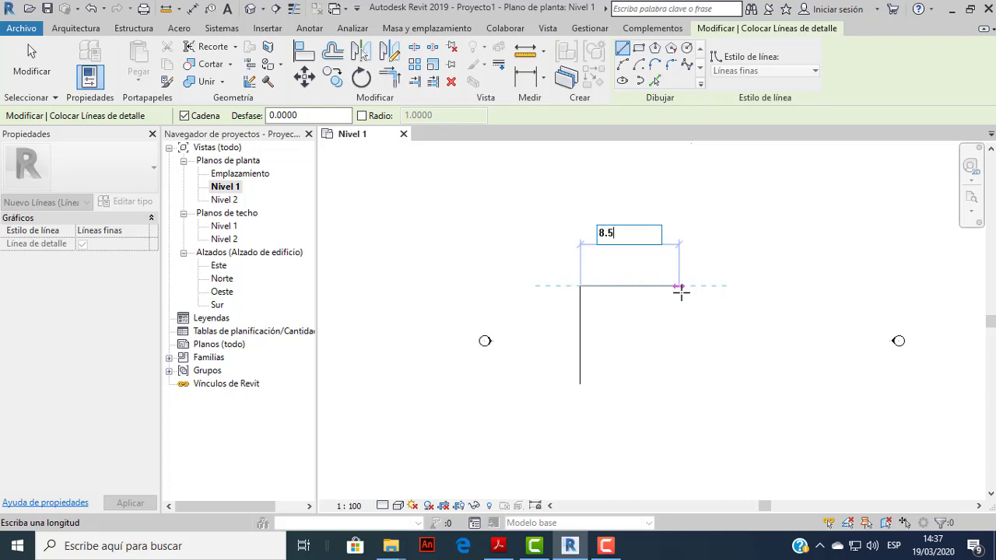
key(Return)
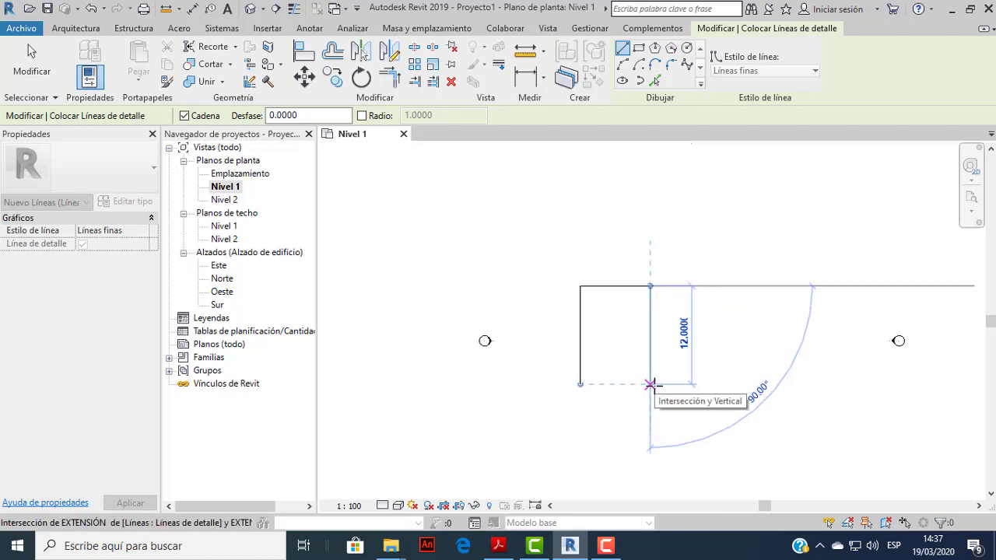
text(12)
key(Return)
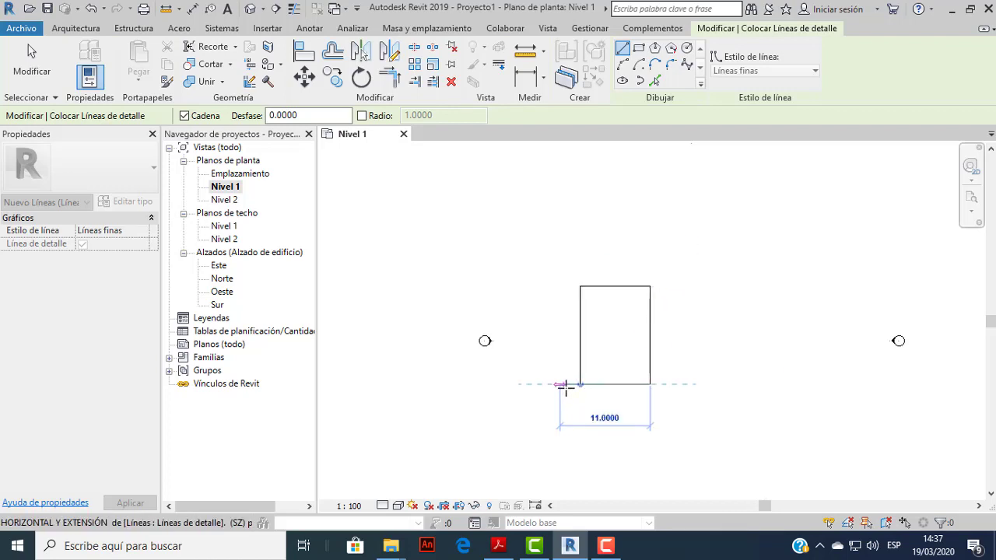
click(580, 385)
click(579, 384)
key(Escape)
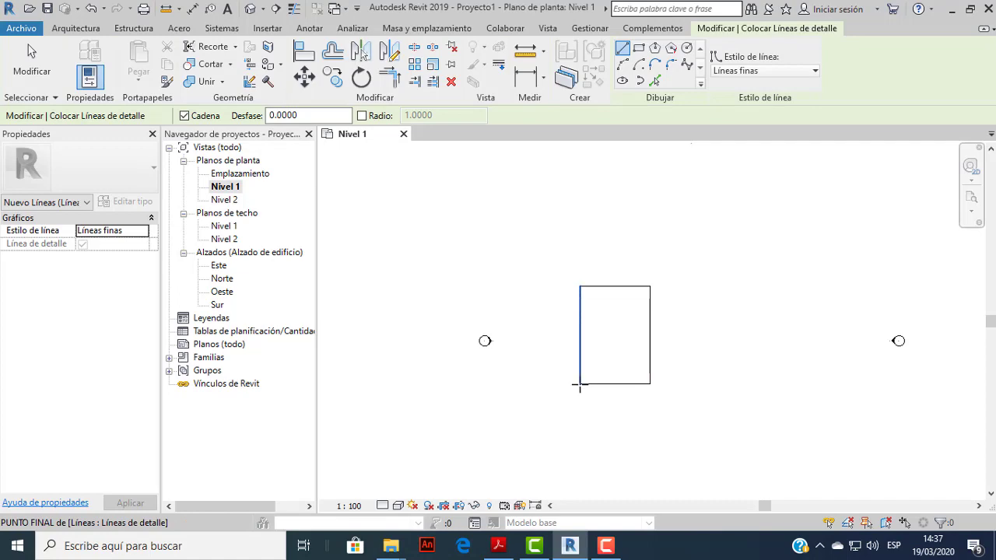
scroll(647, 309, up, 2)
scroll(578, 300, up, 2)
scroll(583, 324, down, 2)
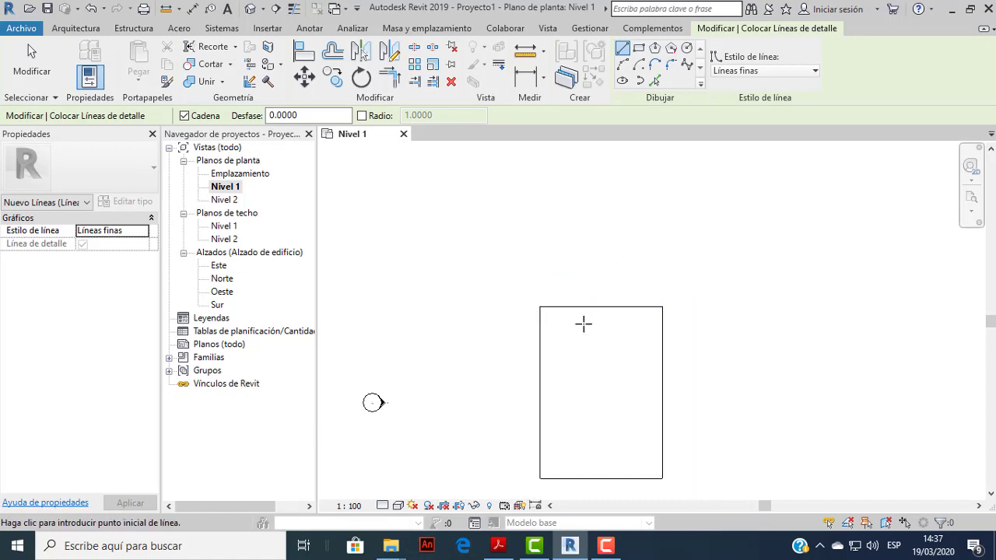
Glance at the PDF floor plan in Acrobat Reader, then return to Revit.
click(498, 546)
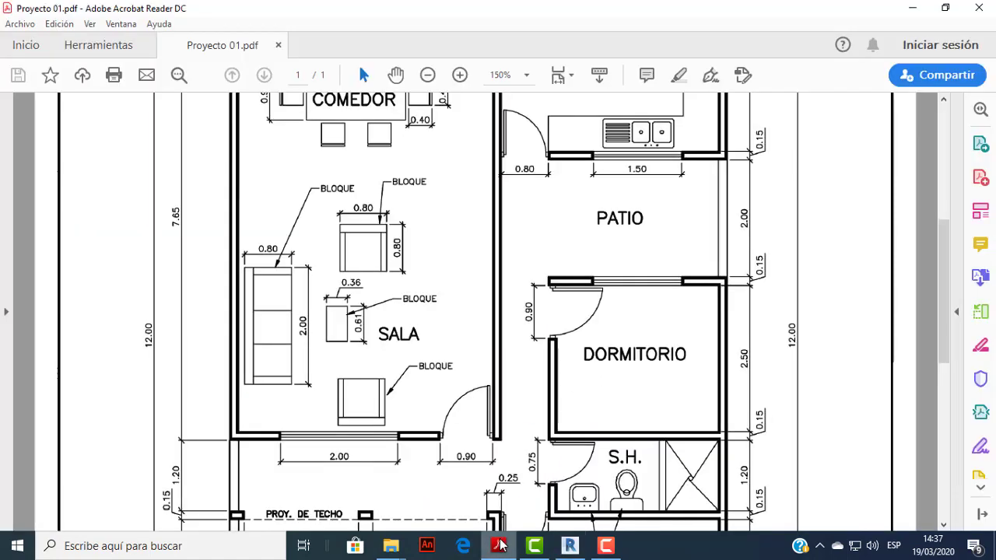
scroll(562, 419, up, 2)
scroll(563, 419, up, 5)
scroll(574, 363, down, 2)
scroll(568, 373, down, 5)
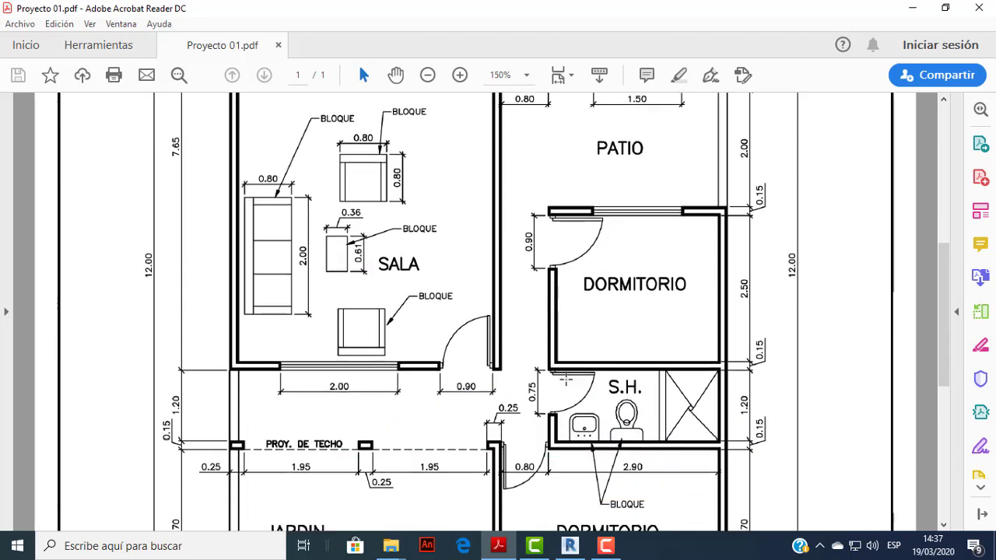
click(499, 545)
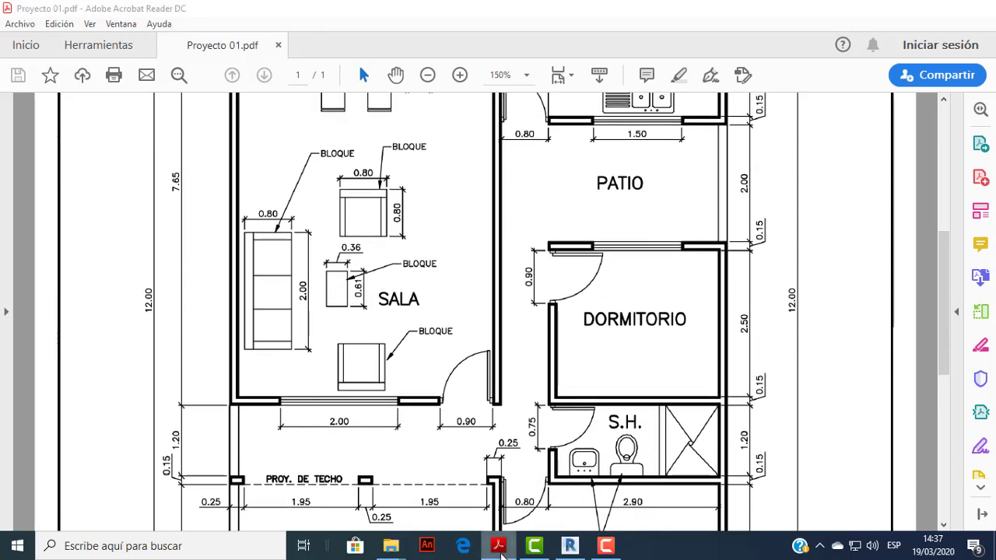
scroll(604, 346, down, 1)
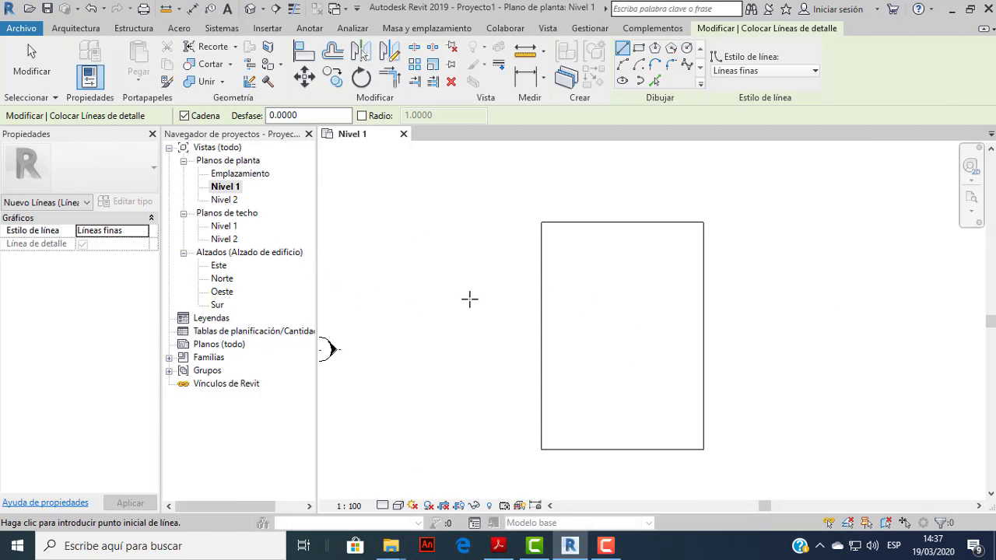
Review the SALA, DORMITORIO and S.H. dimensions in the PDF, then switch back to Revit.
click(499, 546)
scroll(555, 226, up, 4)
scroll(466, 241, up, 1)
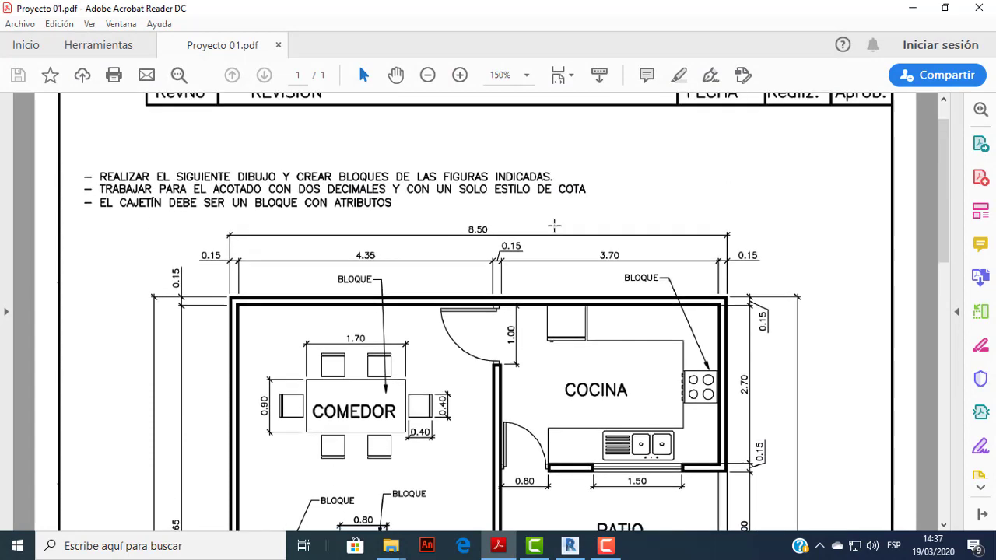
scroll(350, 257, down, 1)
scroll(284, 273, down, 3)
scroll(301, 289, down, 10)
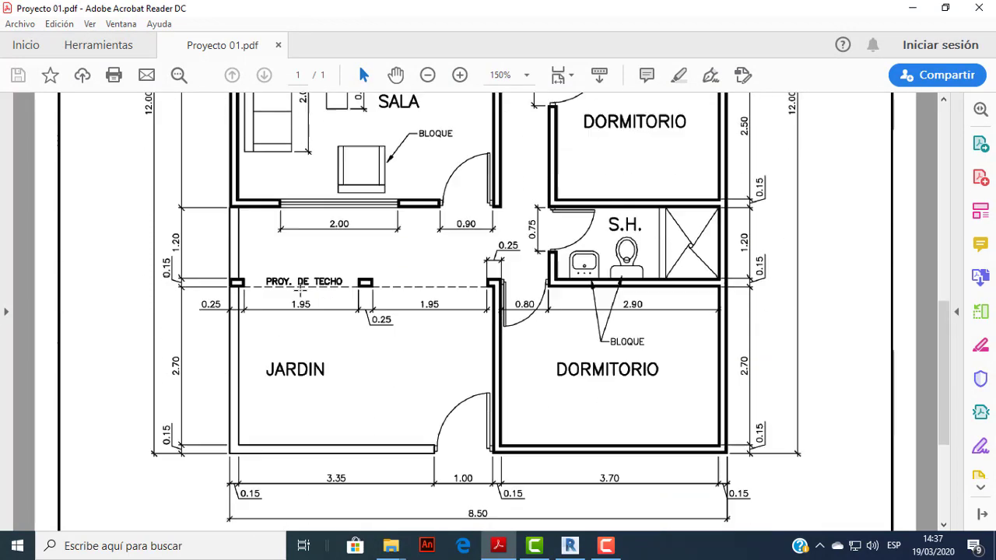
scroll(334, 277, down, 2)
scroll(370, 266, up, 4)
scroll(369, 266, up, 4)
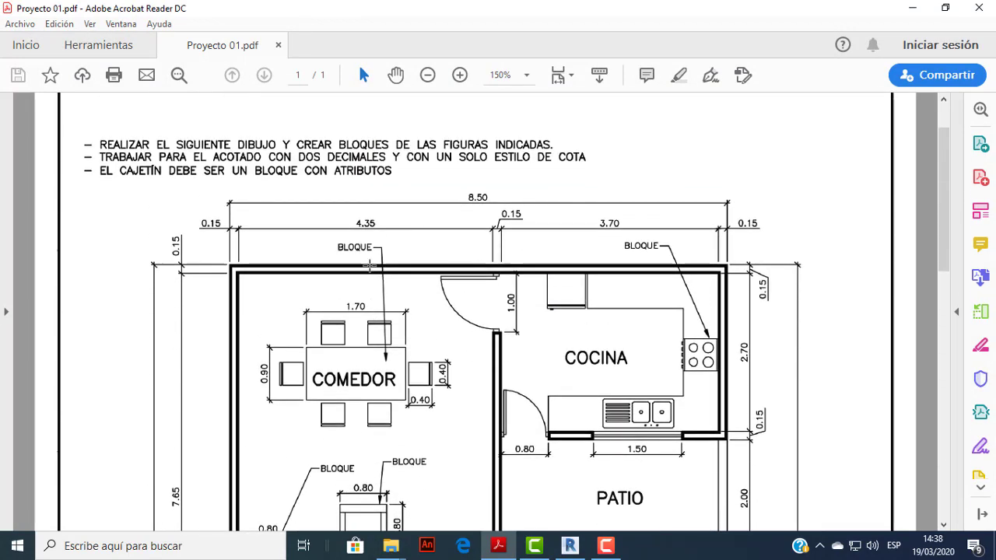
scroll(421, 318, down, 3)
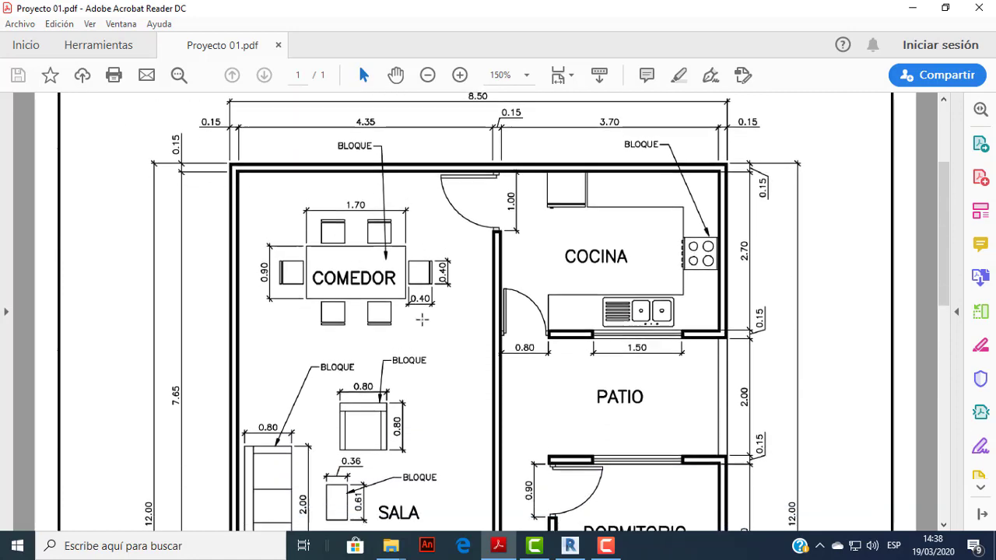
scroll(421, 318, down, 3)
scroll(421, 320, down, 2)
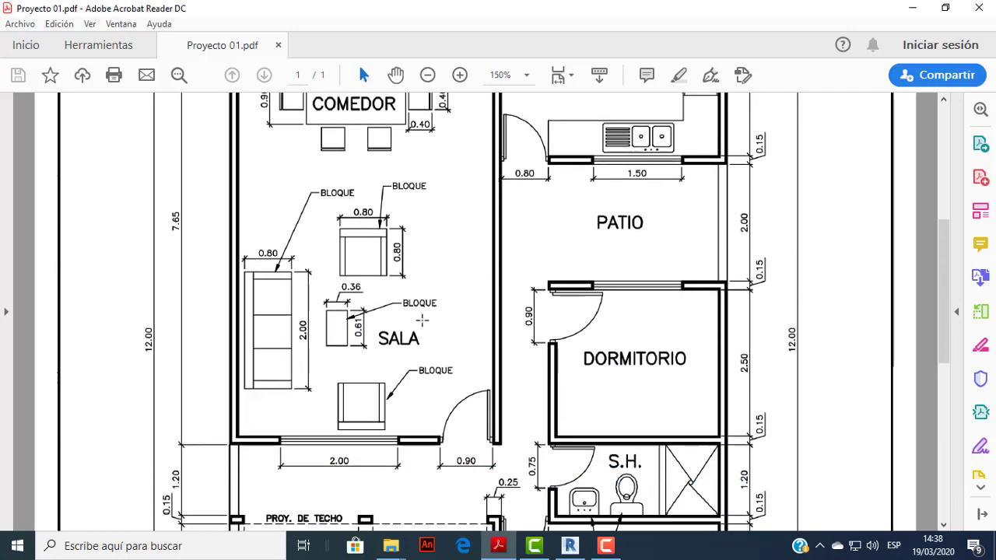
click(570, 545)
scroll(432, 245, up, 2)
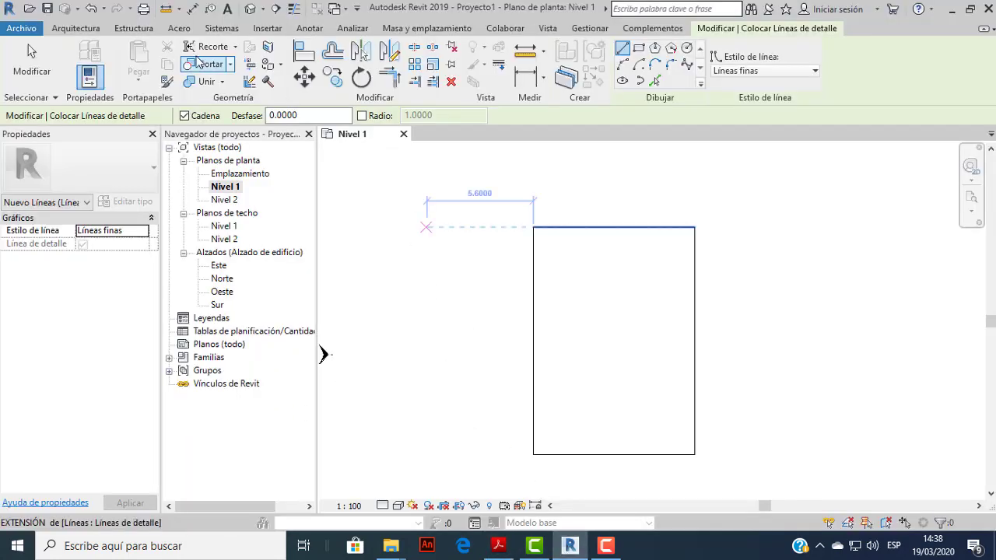
Start the Muro tool and keep the Genérico - 200 mm basic wall type.
middle_drag(537, 266, 551, 245)
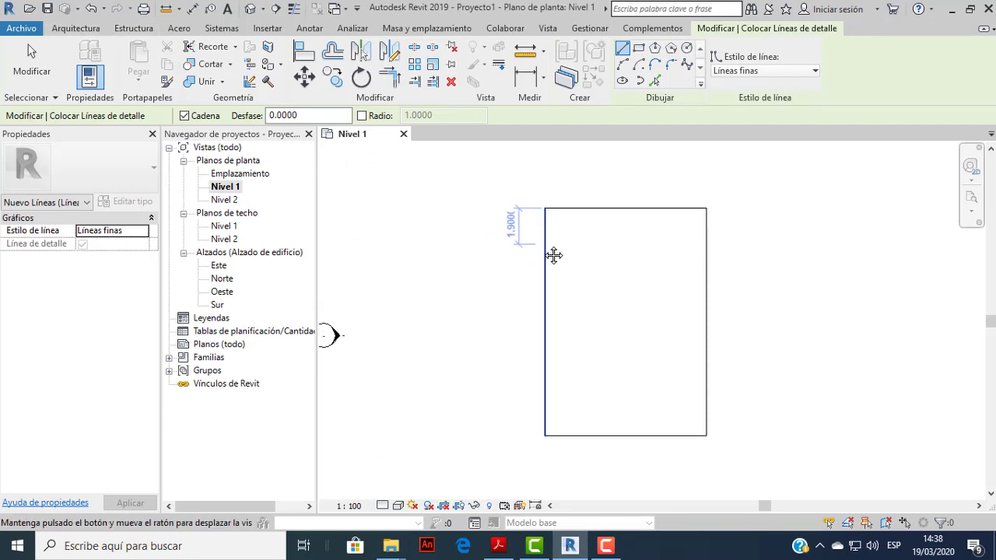
click(82, 29)
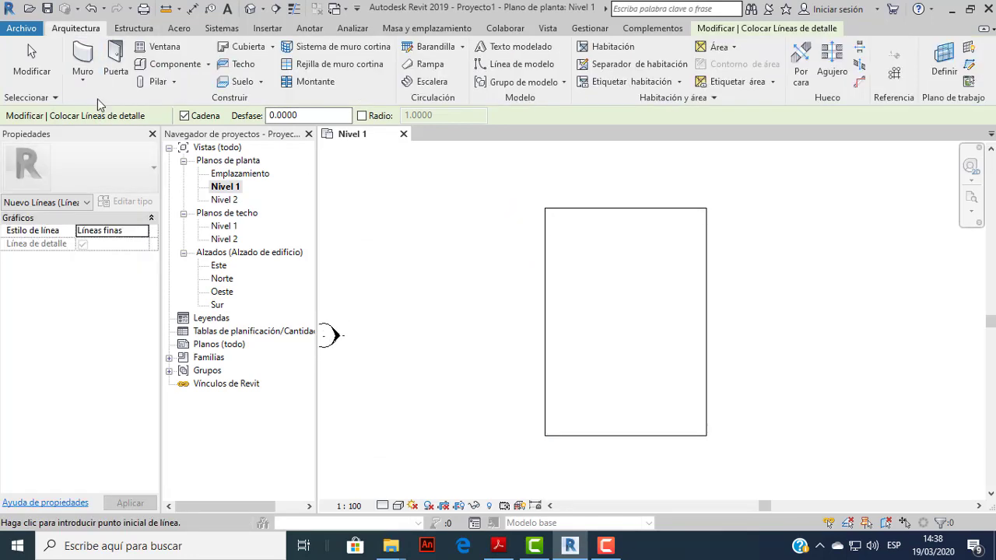
click(84, 57)
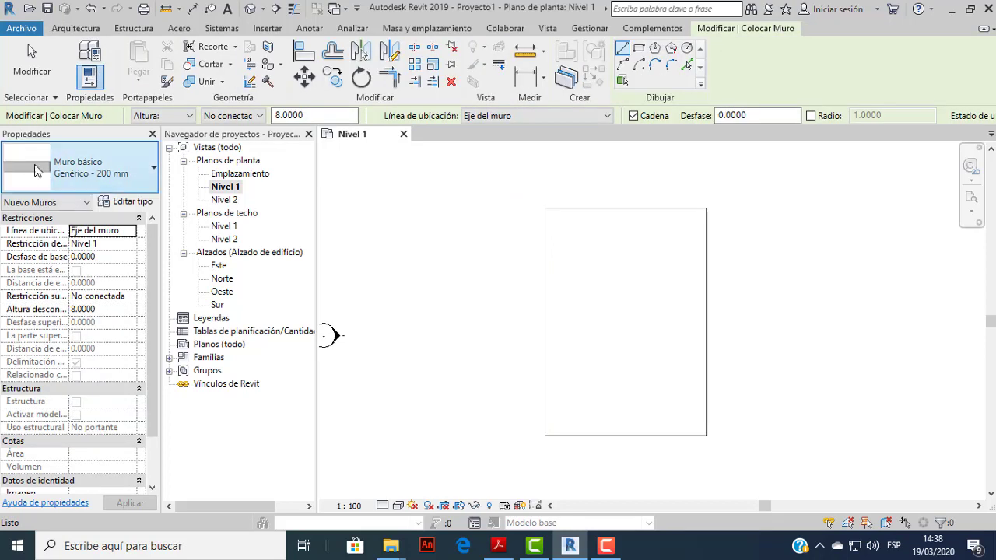
click(150, 175)
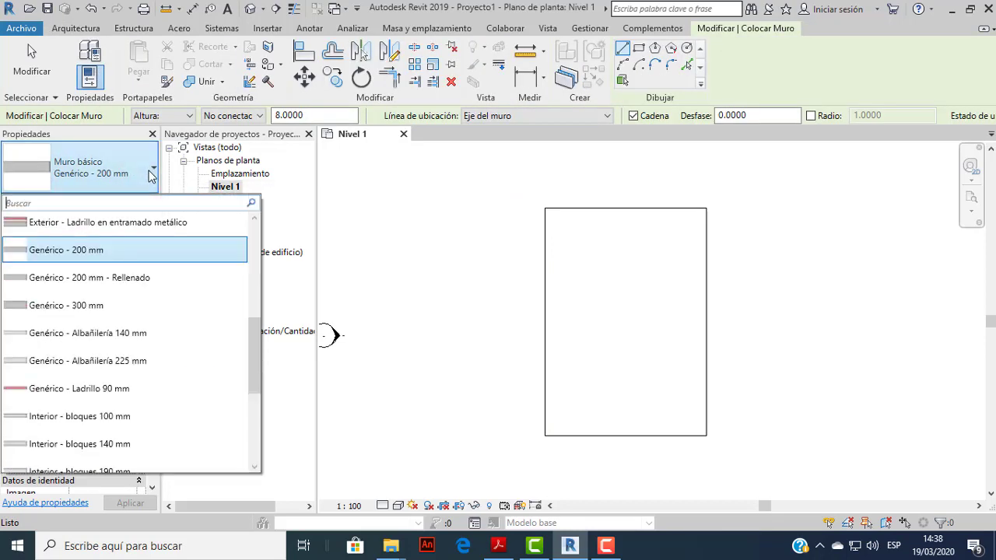
scroll(104, 345, down, 1)
scroll(105, 339, down, 3)
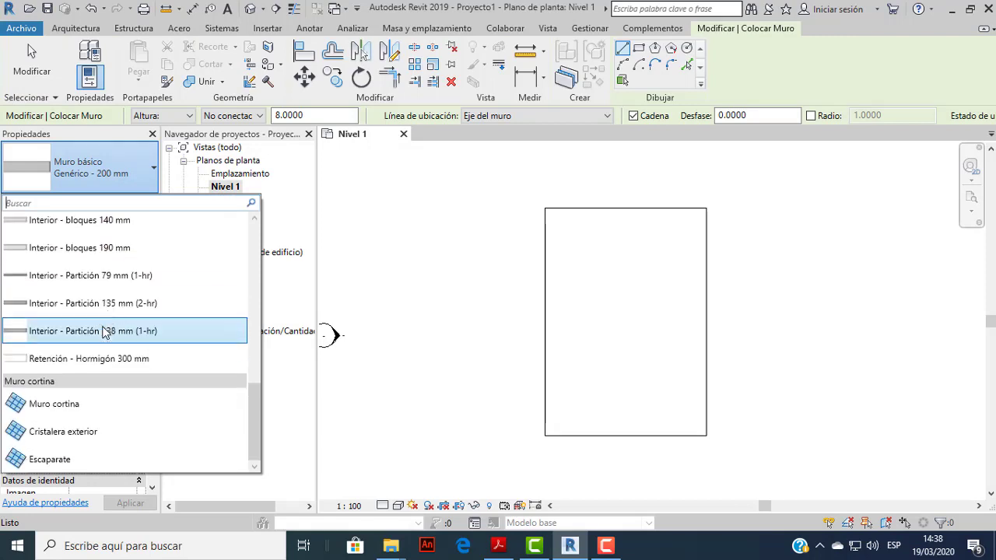
scroll(112, 317, up, 3)
scroll(124, 296, up, 3)
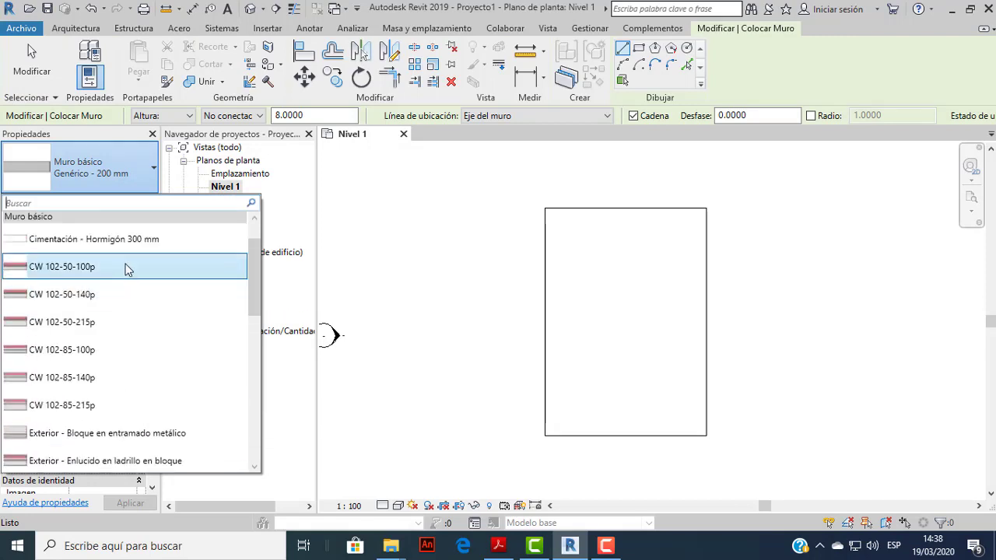
scroll(132, 257, up, 2)
scroll(113, 303, down, 2)
scroll(117, 315, down, 1)
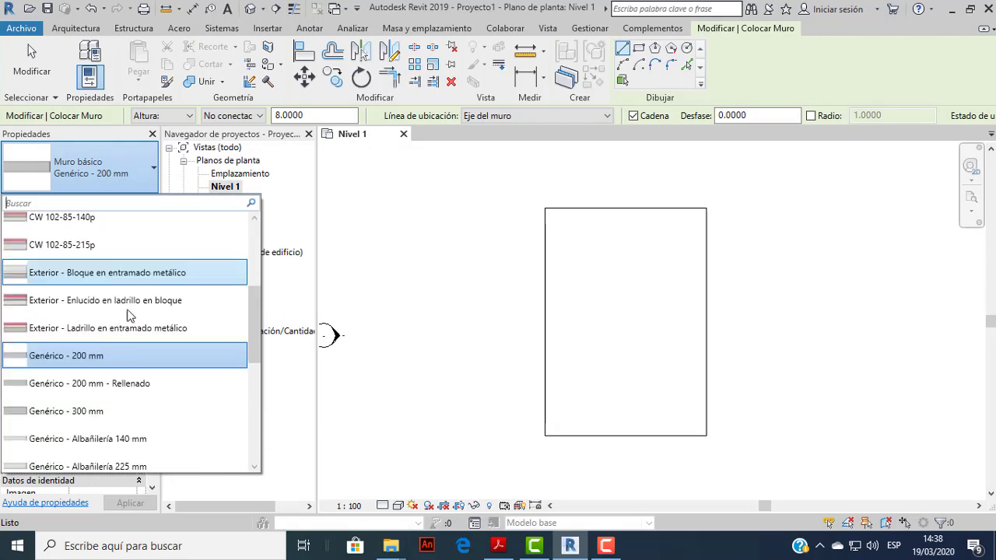
click(103, 358)
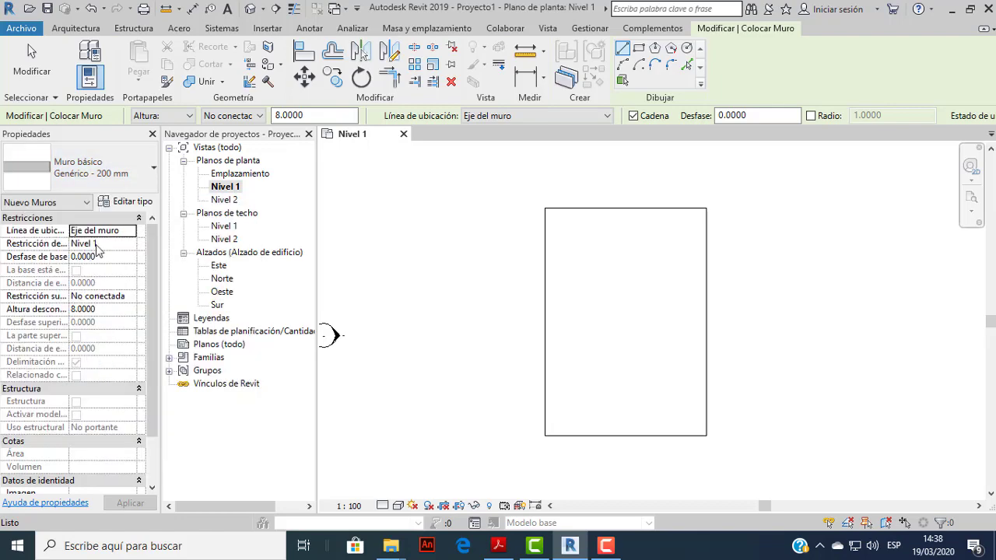
Duplicate the wall type as 'MURO 15' after checking the wall thickness on the PDF.
click(130, 206)
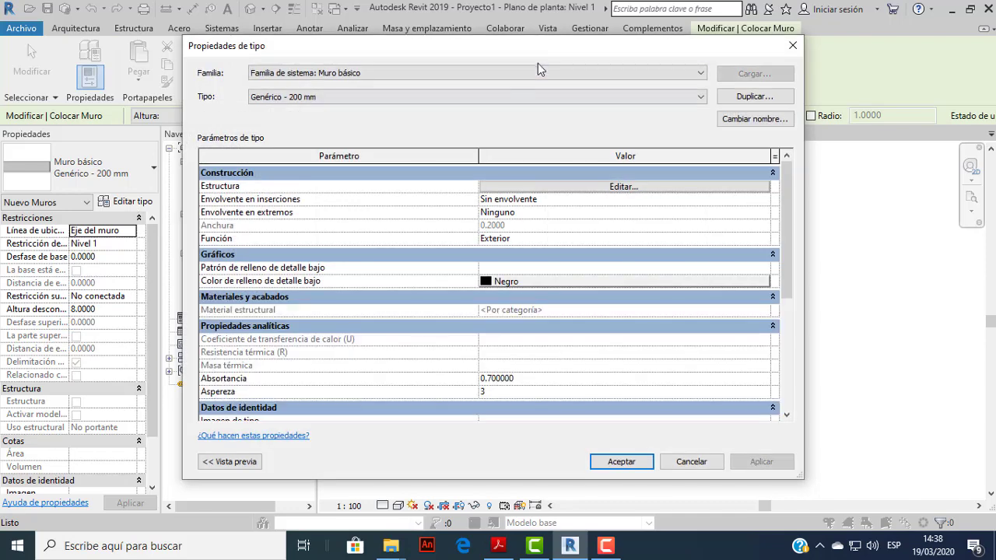
mouse_move(537, 64)
mouse_down()
mouse_move(588, 132)
mouse_move(635, 134)
mouse_up()
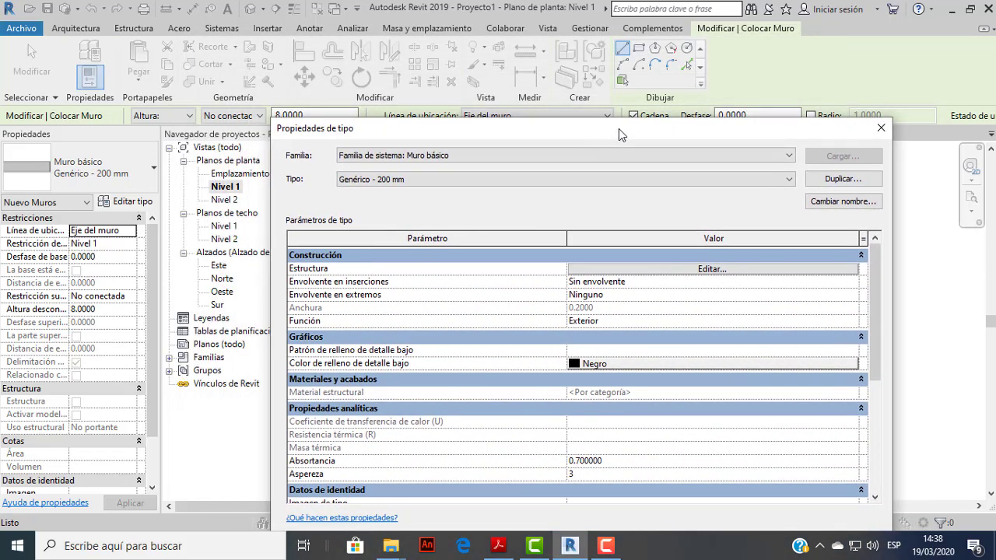
click(826, 184)
text(M)
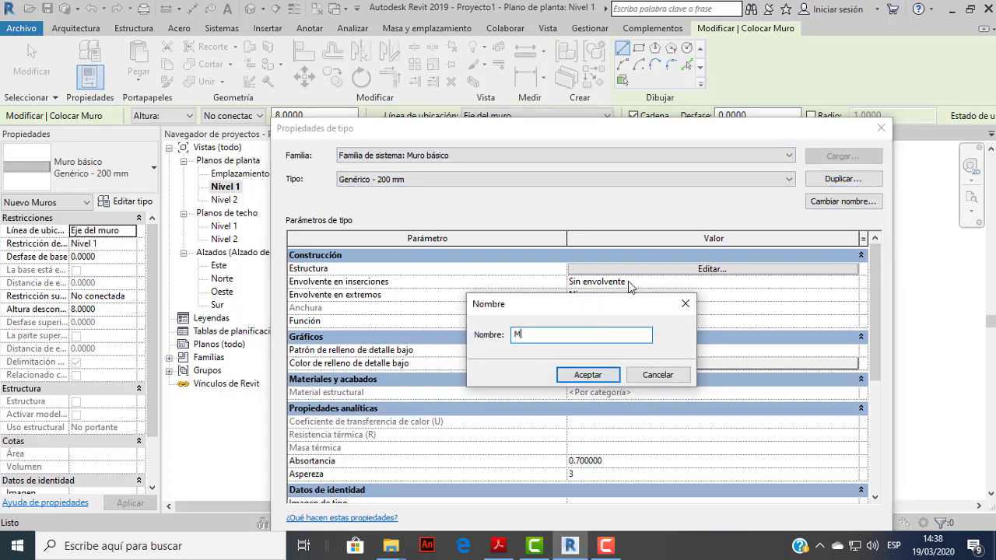
text(URO )
text(15)
click(499, 546)
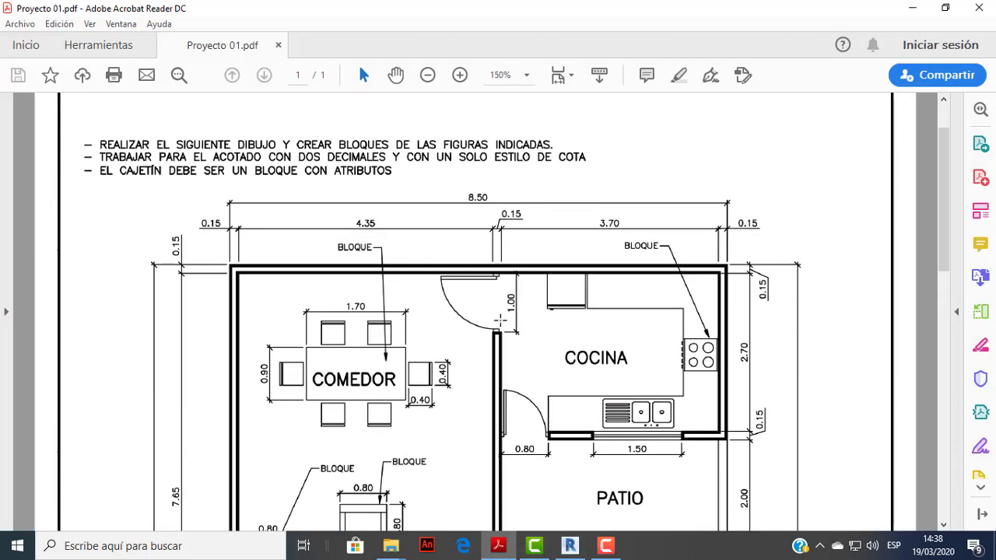
click(500, 544)
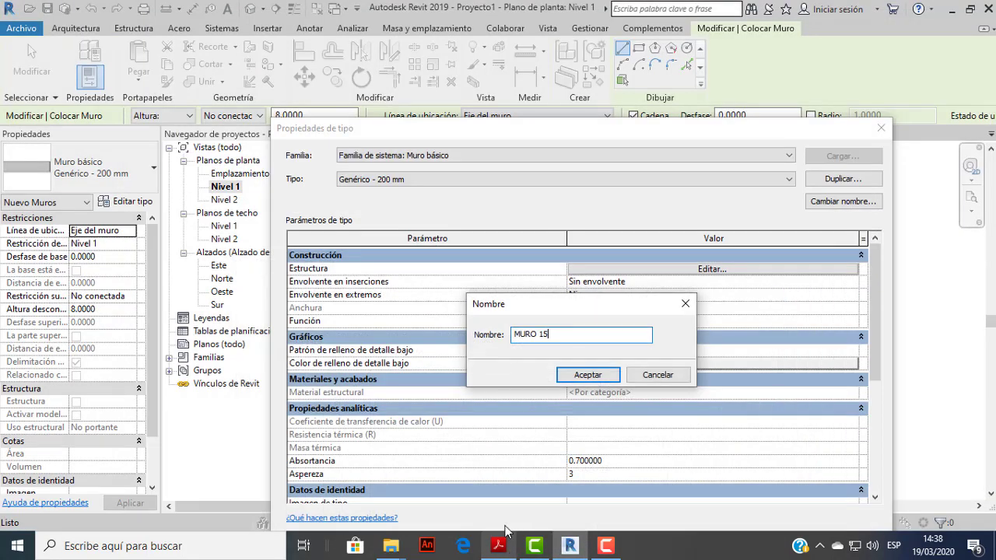
click(588, 375)
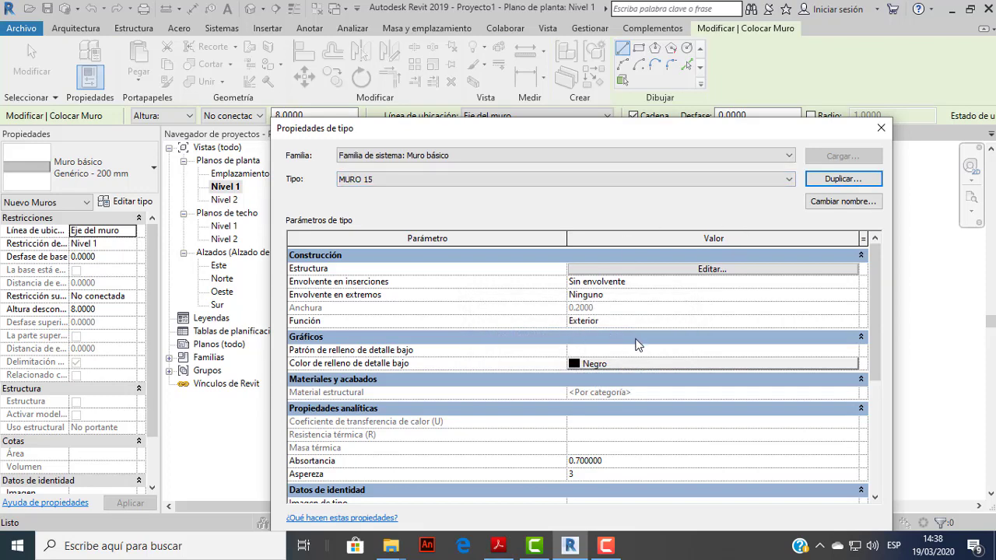
Set the MURO 15 structure layer thickness to 0.15 and confirm the type properties.
click(685, 270)
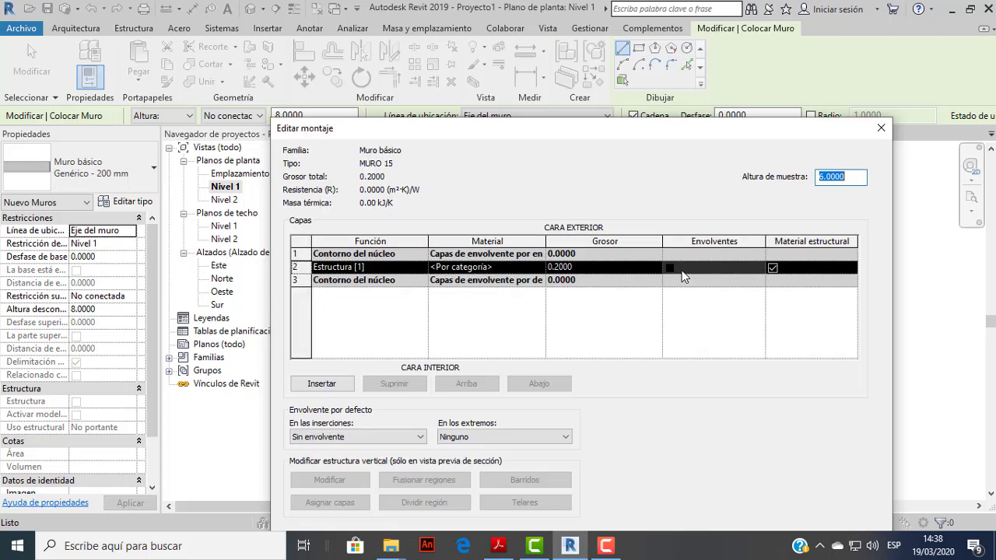
click(585, 269)
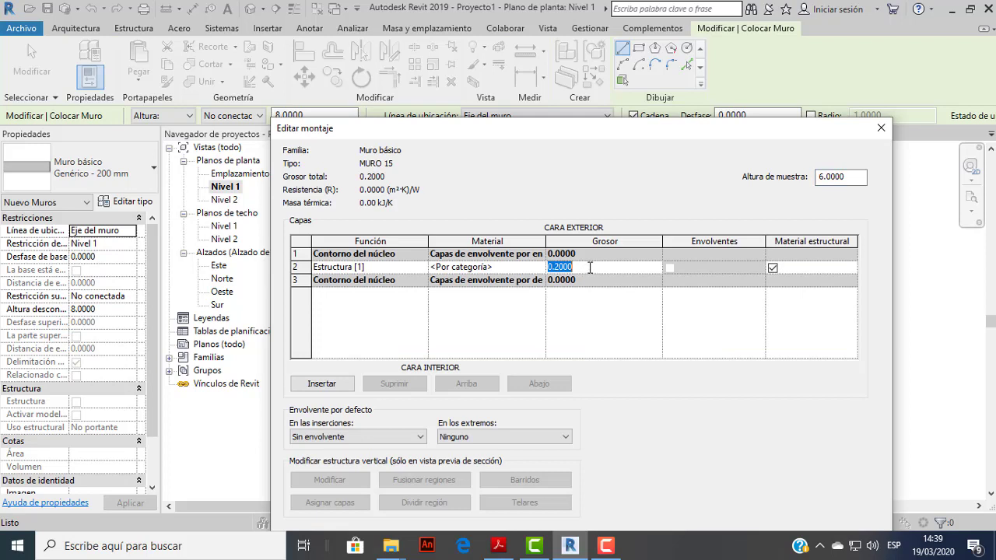
click(590, 268)
text(0.15)
drag(633, 128, 610, 75)
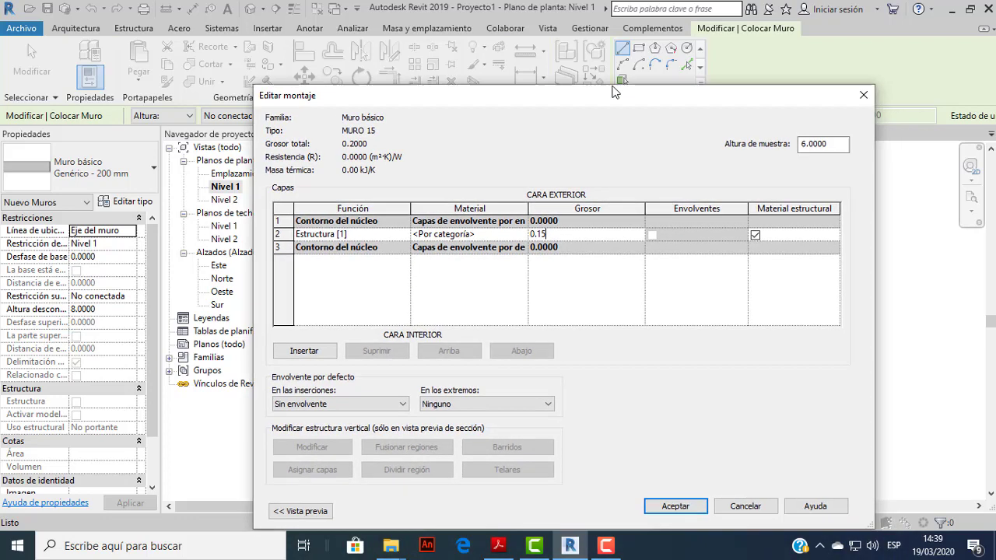
click(667, 486)
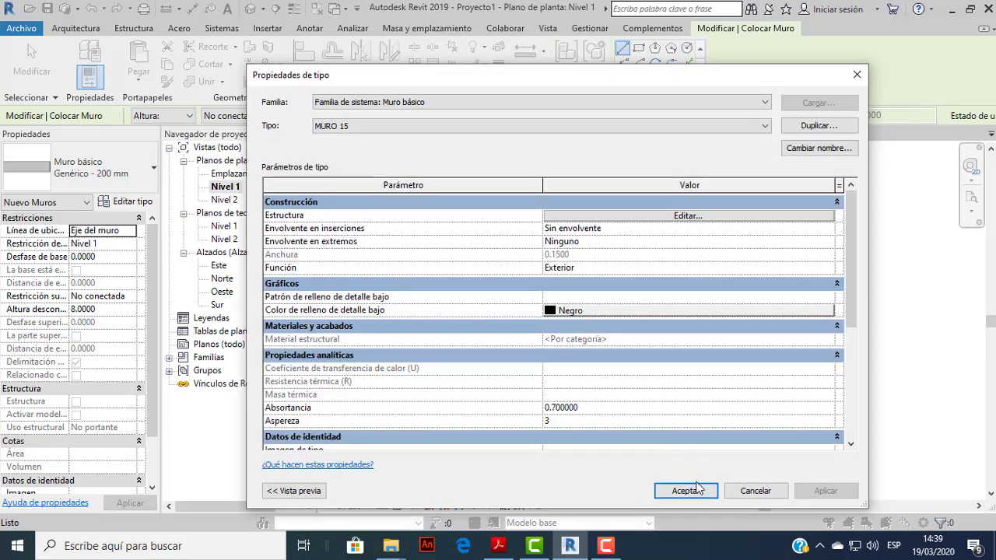
click(684, 491)
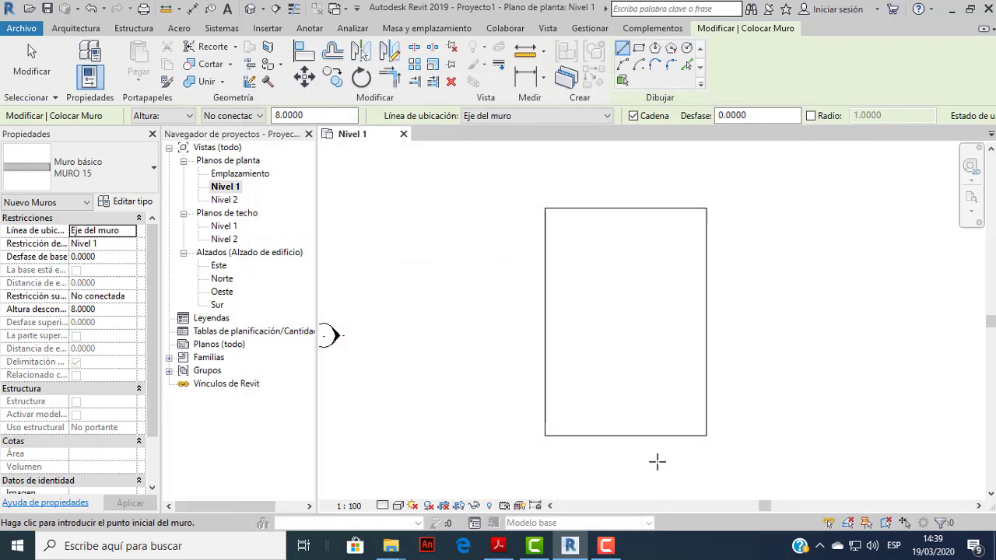
Select the MURO 15 wall type and set the wall height up to Nivel 2.
click(154, 167)
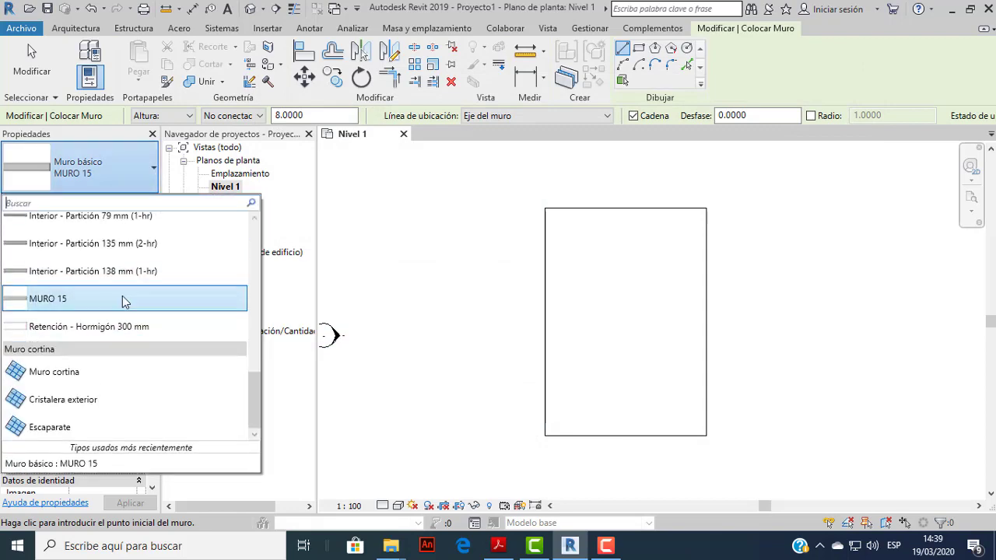
click(123, 300)
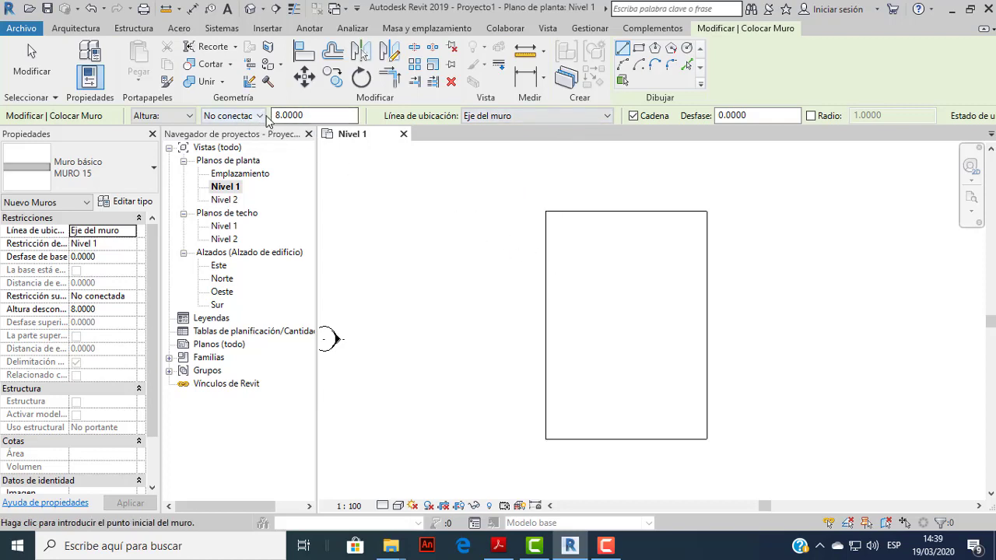
click(261, 116)
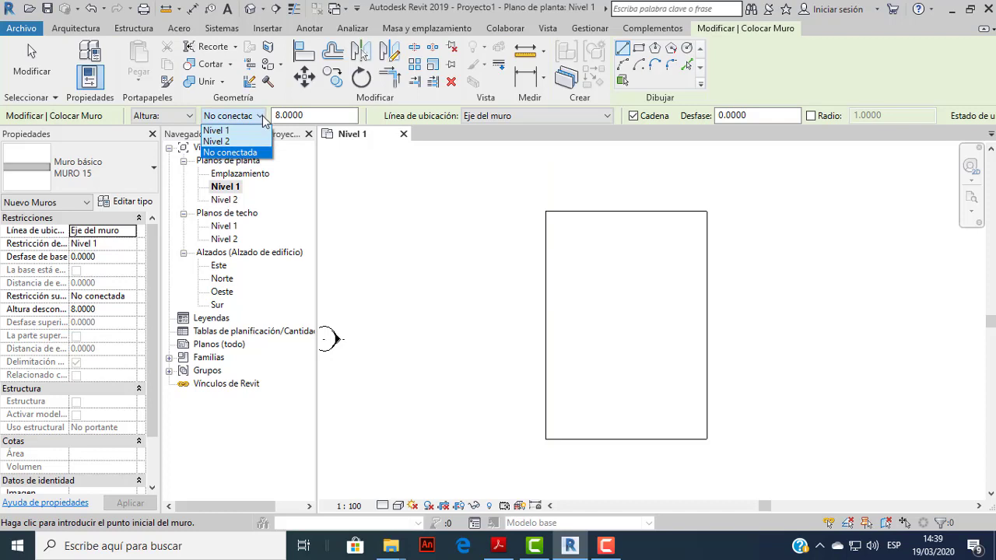
click(232, 141)
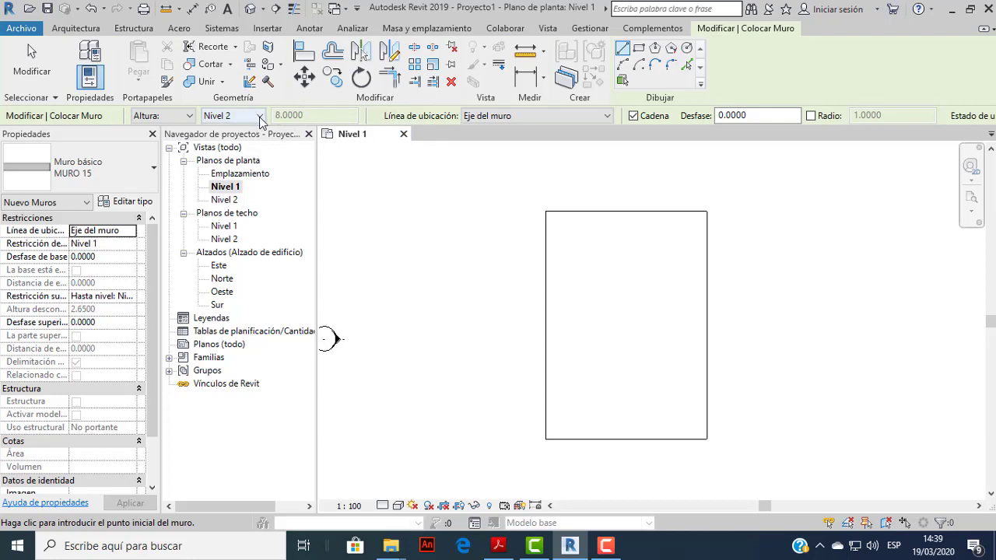
click(609, 116)
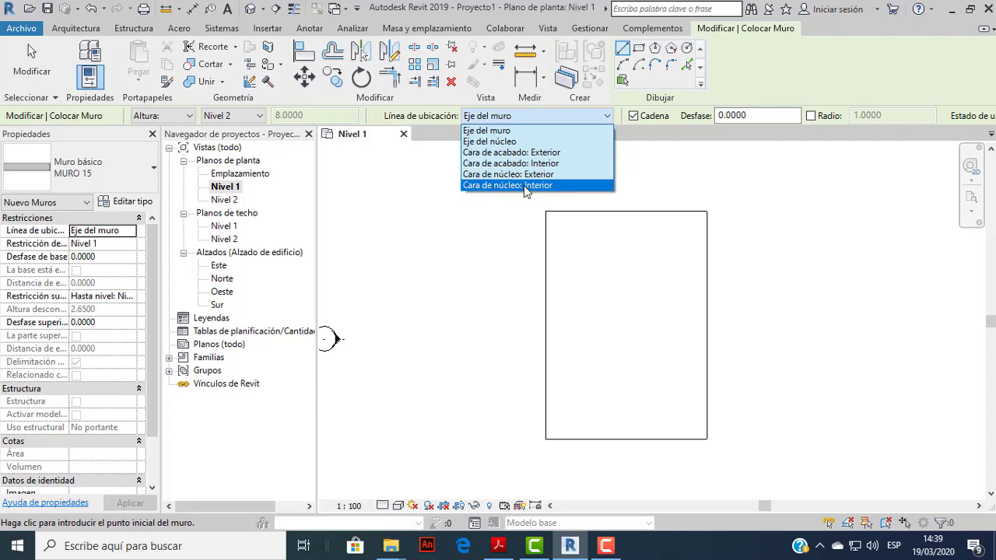
Try the interior core face location line and begin a wall at the top-left corner, then cancel.
click(525, 185)
scroll(610, 260, up, 2)
scroll(610, 261, down, 1)
middle_drag(596, 252, 491, 247)
scroll(440, 202, up, 1)
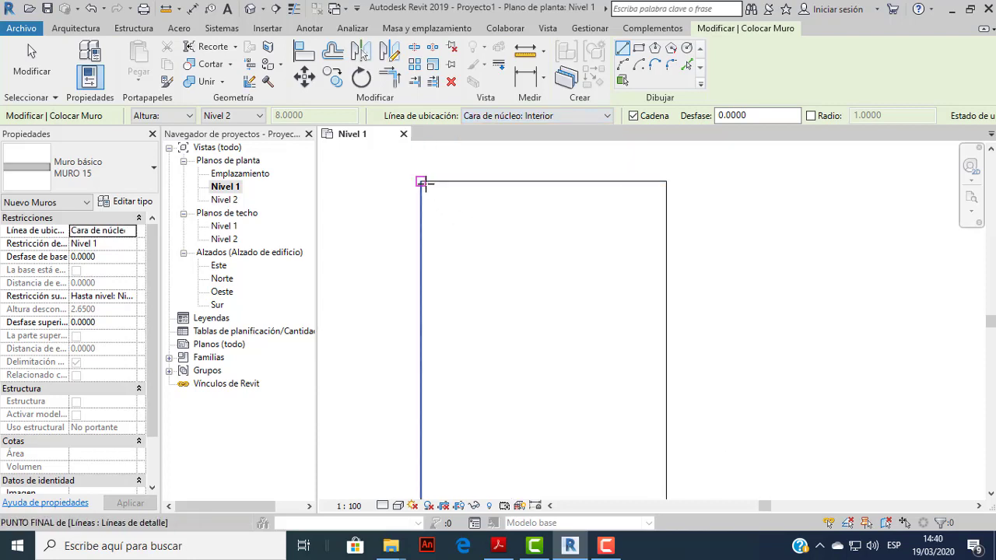
click(421, 182)
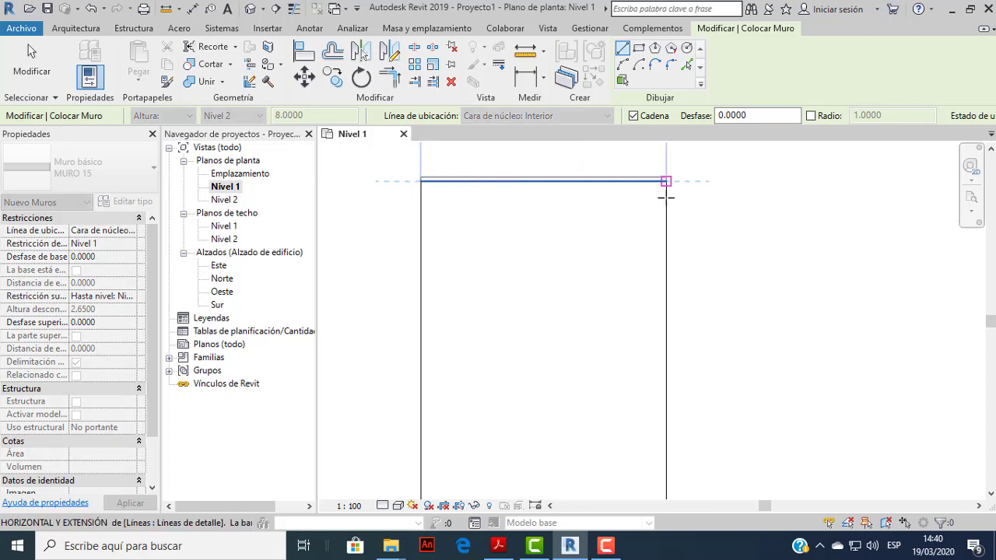
middle_drag(490, 211, 530, 243)
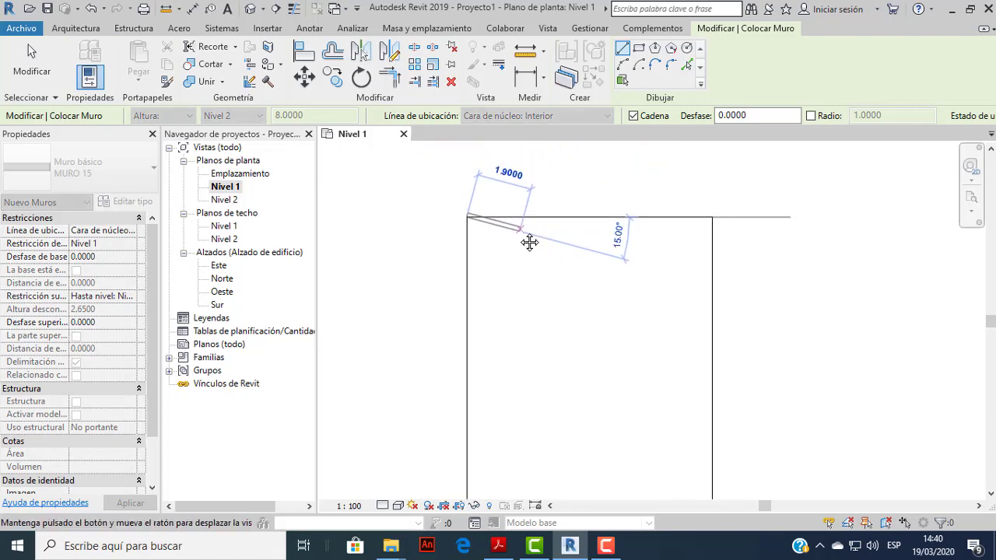
scroll(534, 191, up, 1)
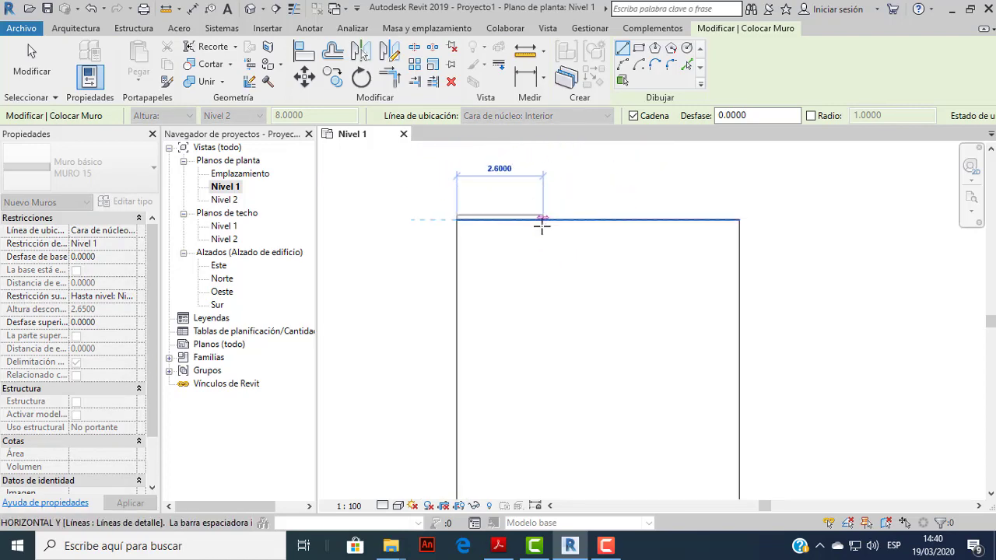
key(Escape)
click(457, 220)
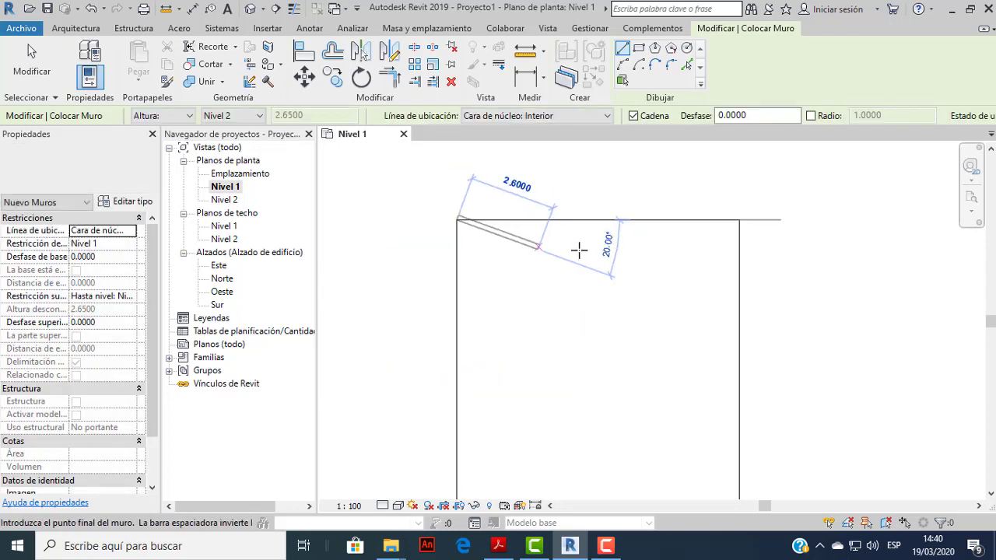
key(Escape)
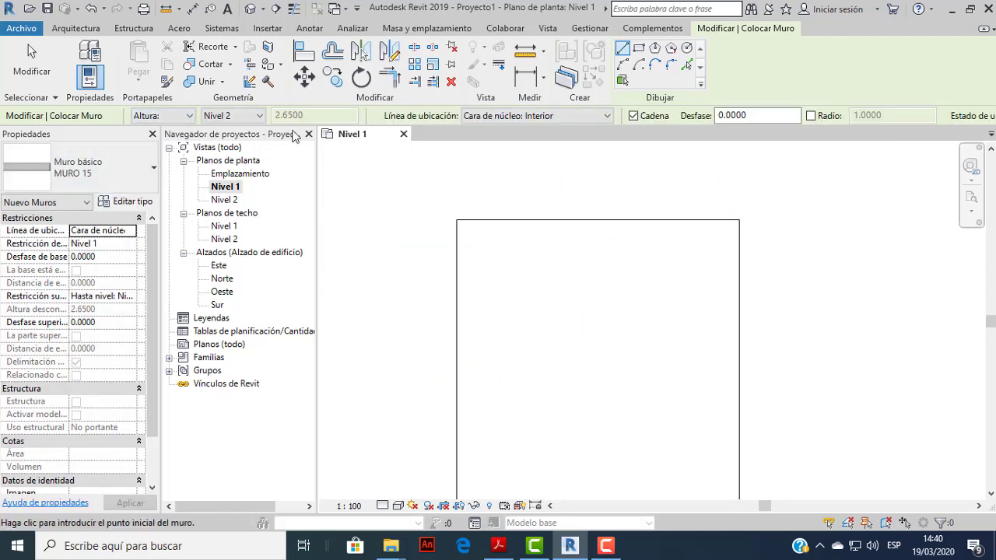
Switch to 'Cara de acabado: Interior' and draw a trial top wall across the outline.
click(504, 116)
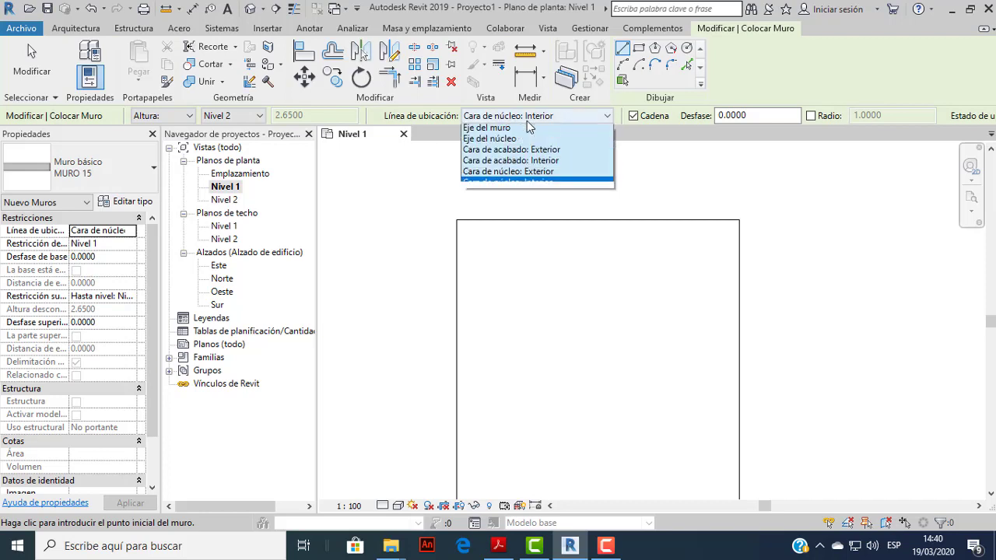
click(537, 165)
click(457, 220)
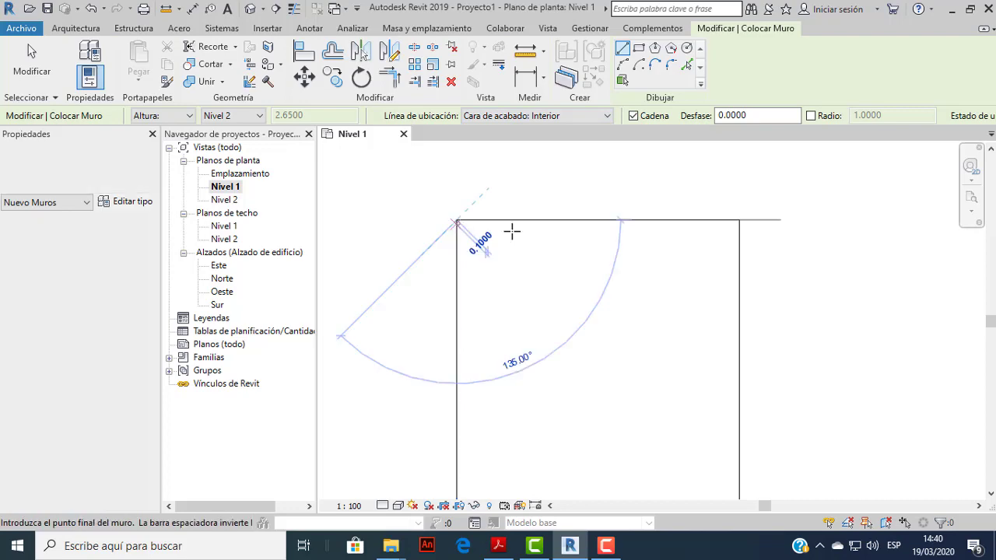
scroll(745, 209, down, 2)
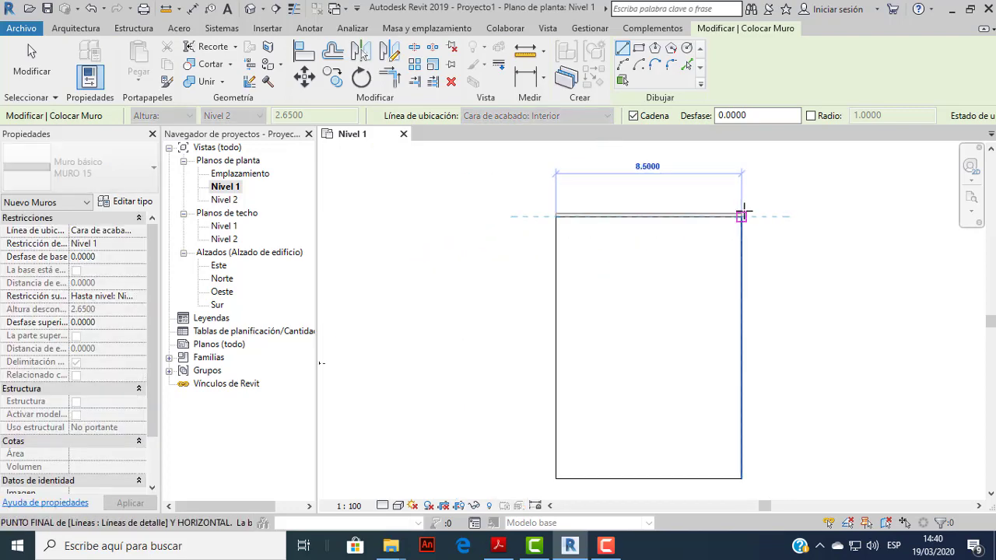
click(731, 272)
scroll(746, 218, up, 2)
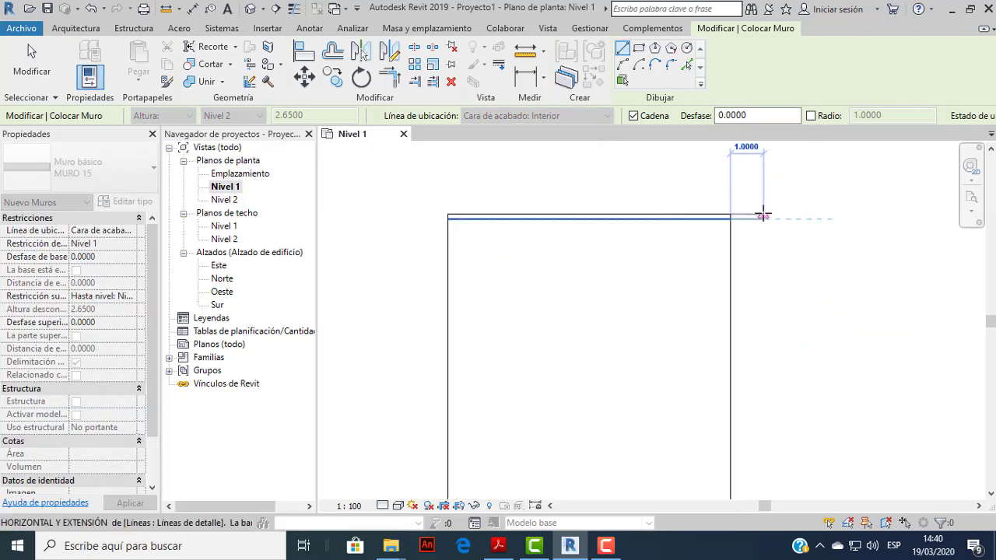
key(Escape)
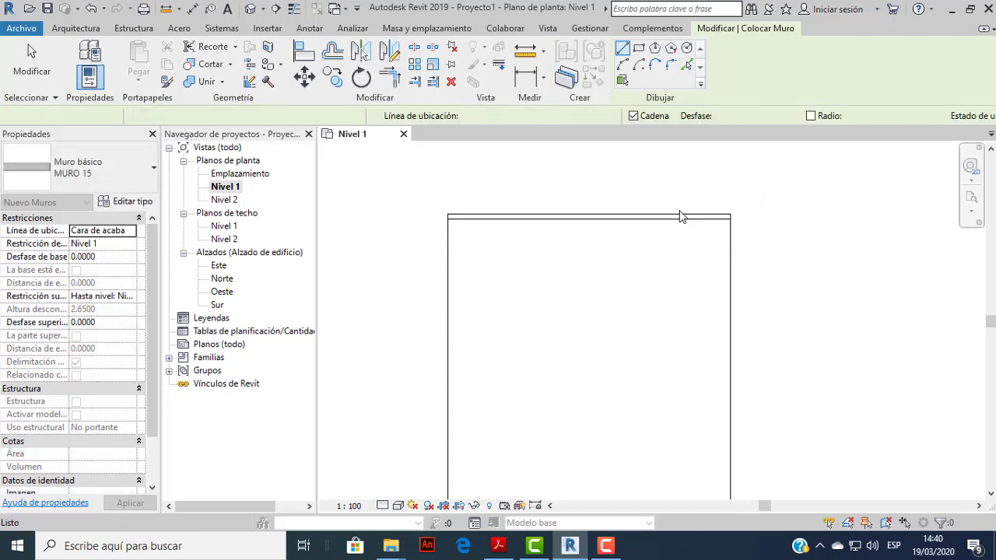
middle_drag(507, 207, 615, 207)
scroll(605, 174, down, 1)
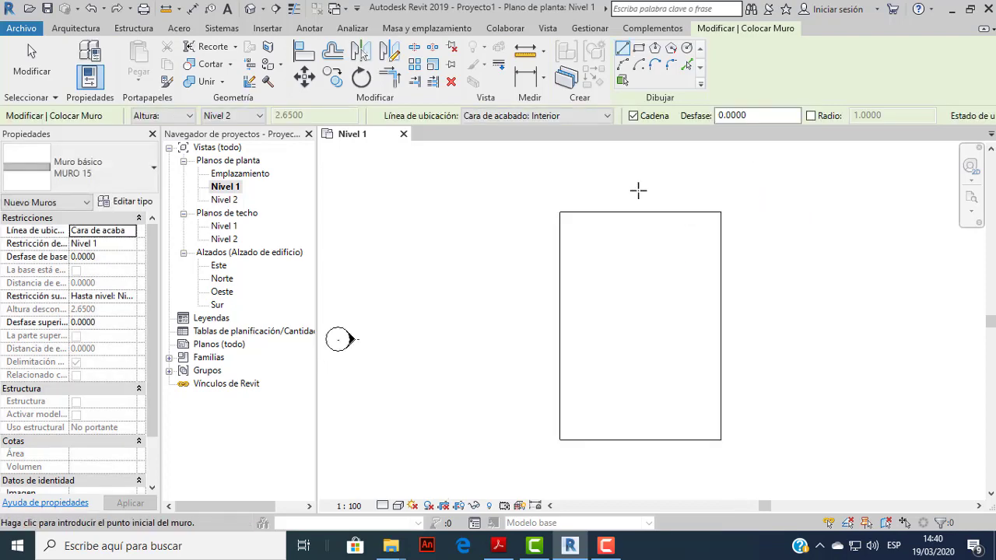
middle_drag(638, 191, 537, 204)
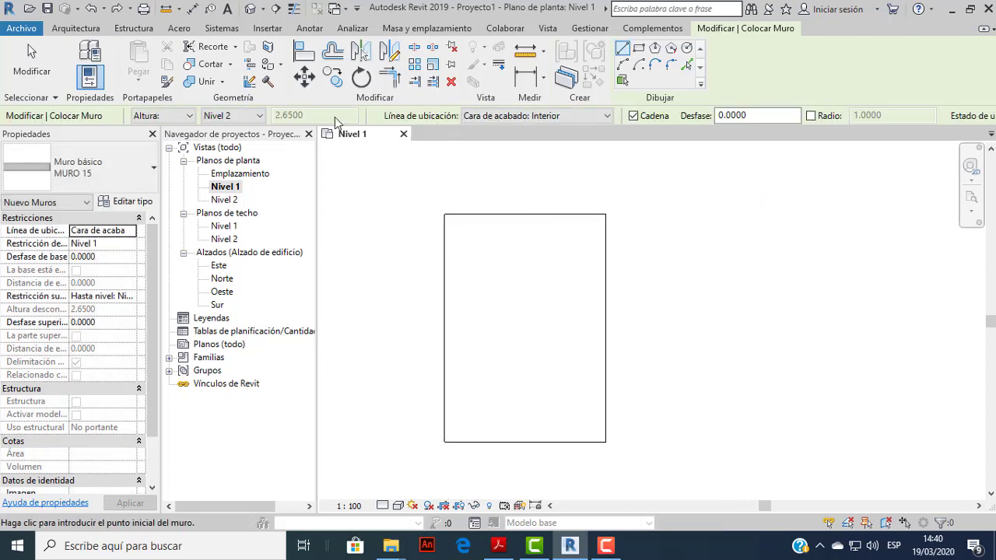
Set the location line to 'Cara de núcleo: Exterior' and start a wall at the top-left corner.
click(594, 116)
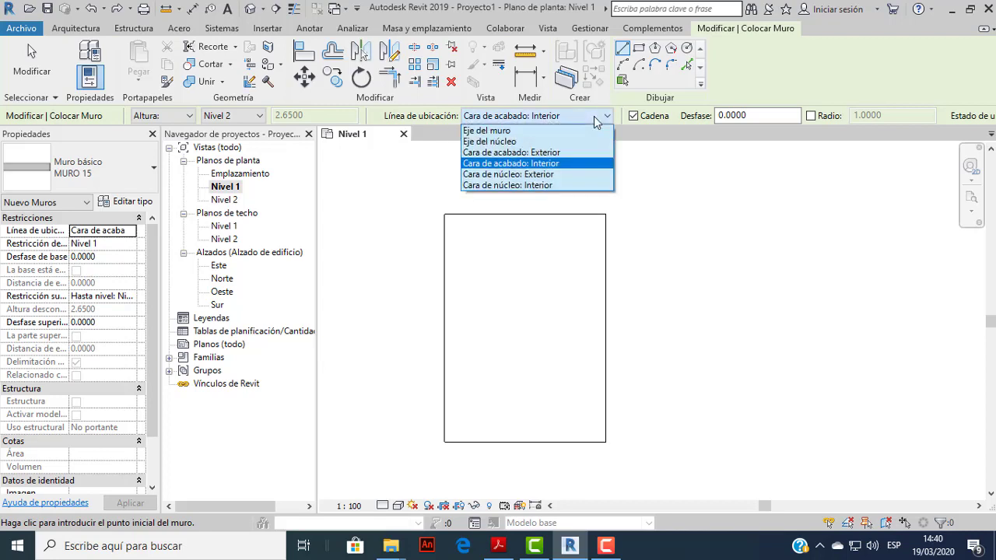
click(552, 175)
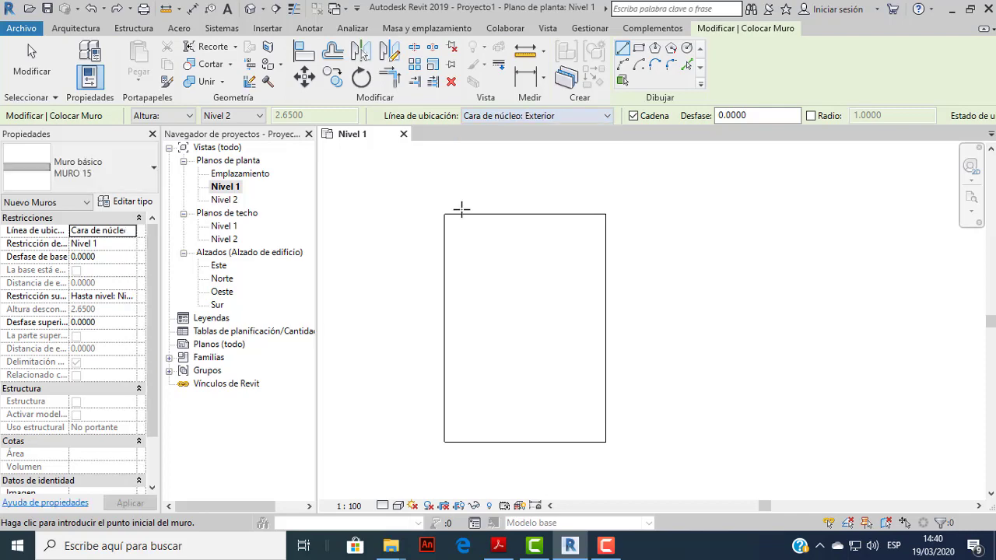
click(444, 215)
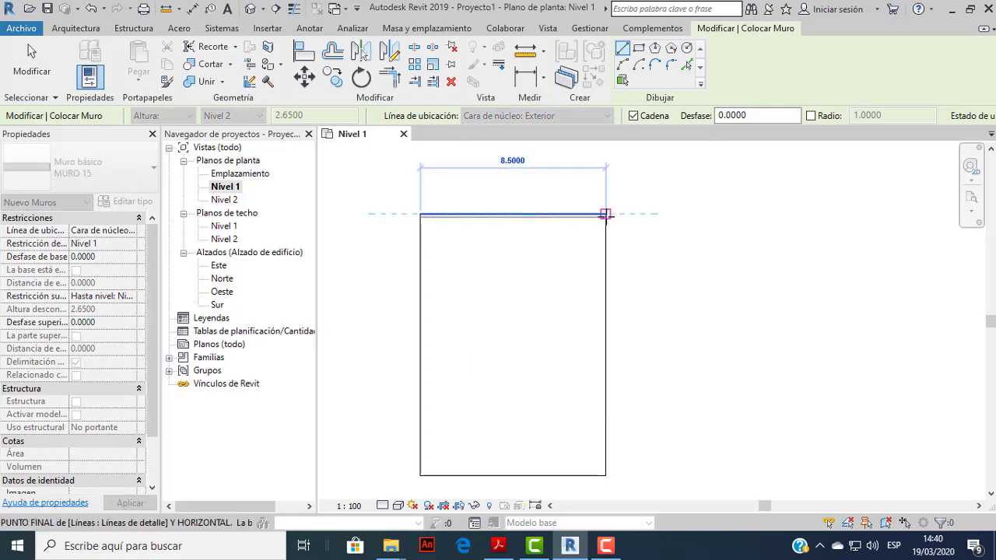
scroll(581, 215, up, 2)
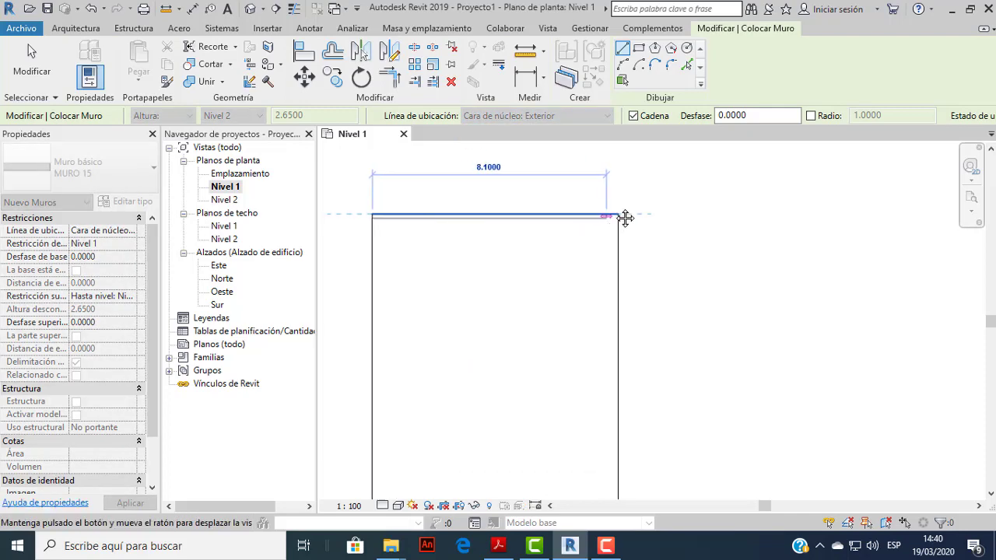
middle_drag(628, 216, 698, 182)
scroll(661, 172, down, 1)
scroll(687, 180, down, 1)
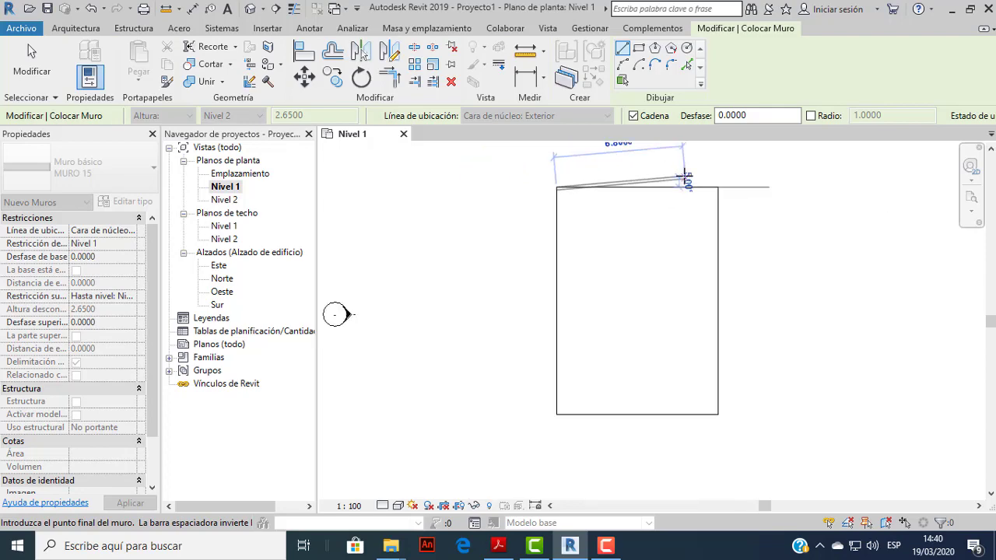
scroll(694, 191, up, 1)
scroll(631, 211, up, 1)
scroll(629, 215, up, 1)
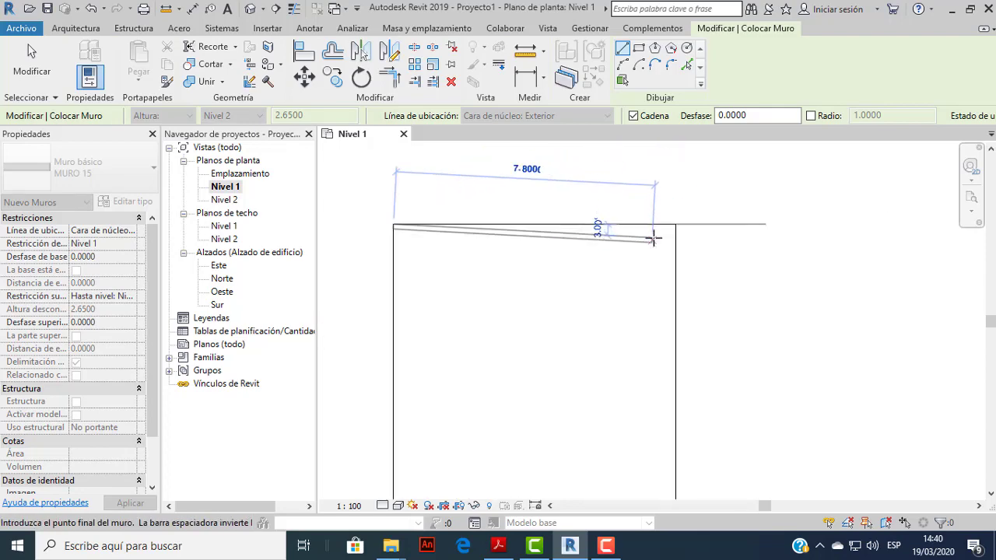
Place MURO 15 walls along the top, right, bottom and left sides, closing at the start corner.
click(676, 225)
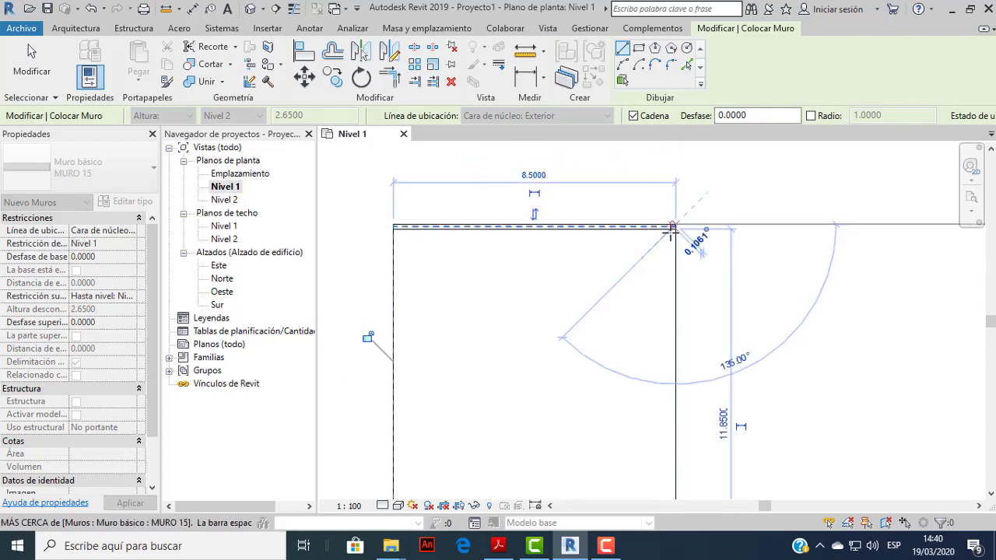
scroll(671, 228, down, 2)
scroll(674, 421, up, 1)
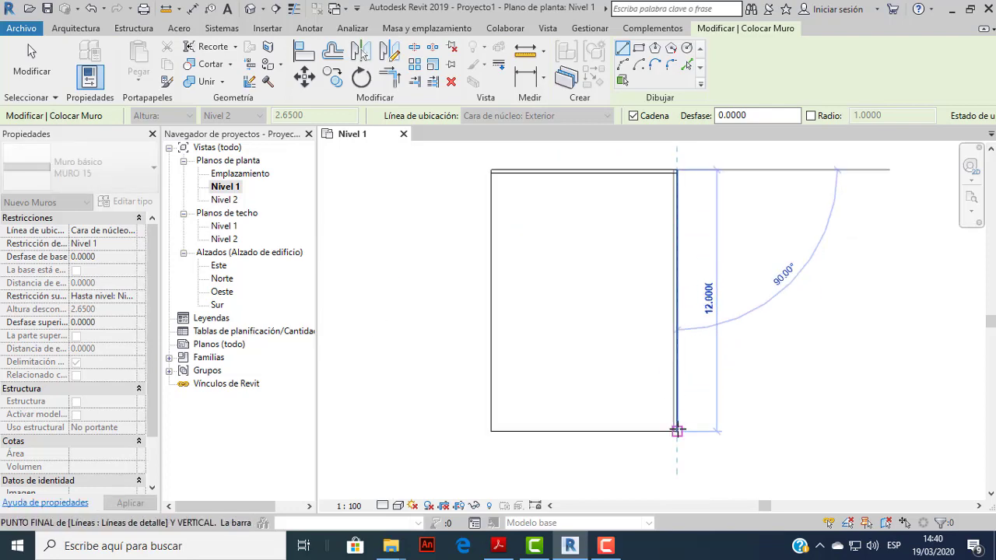
click(678, 430)
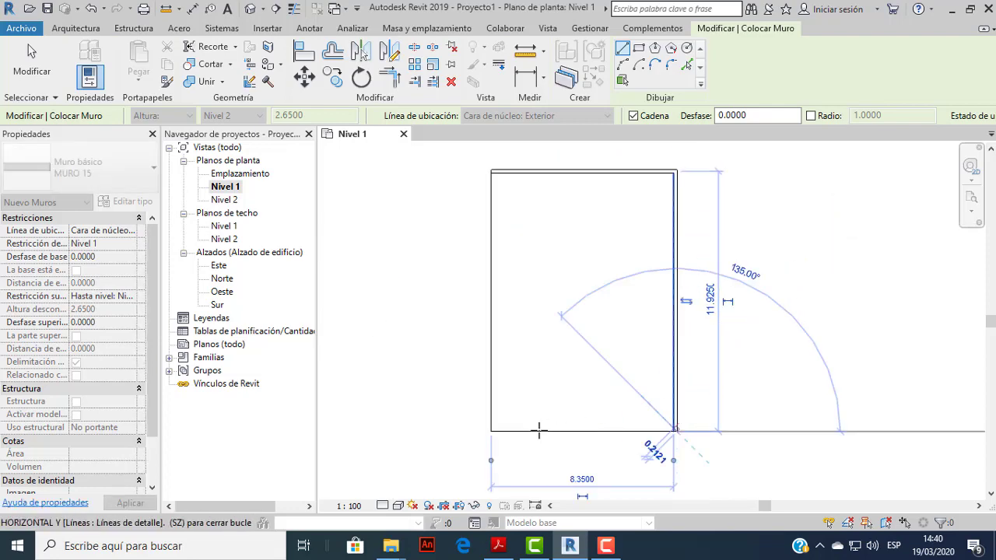
click(496, 422)
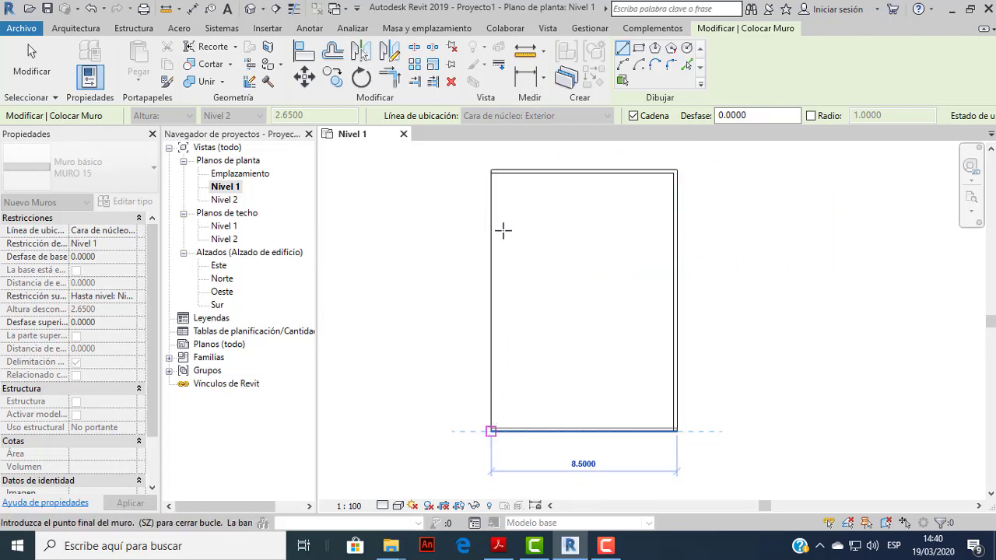
click(492, 170)
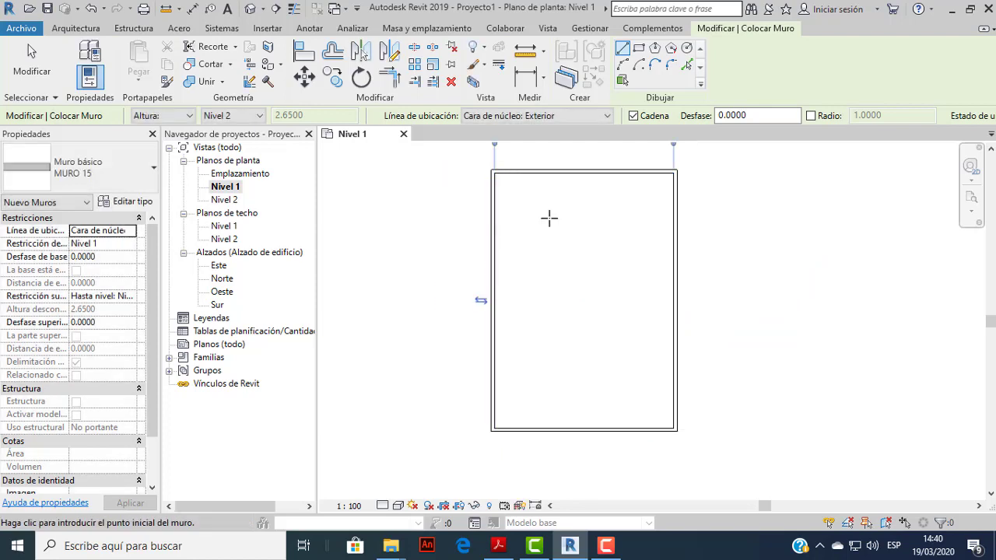
scroll(555, 232, down, 2)
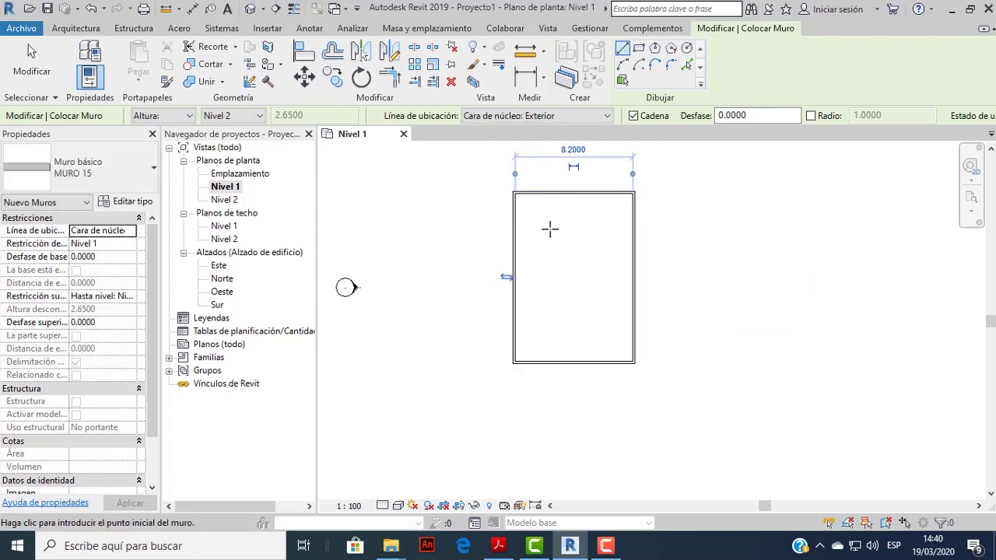
scroll(569, 191, up, 1)
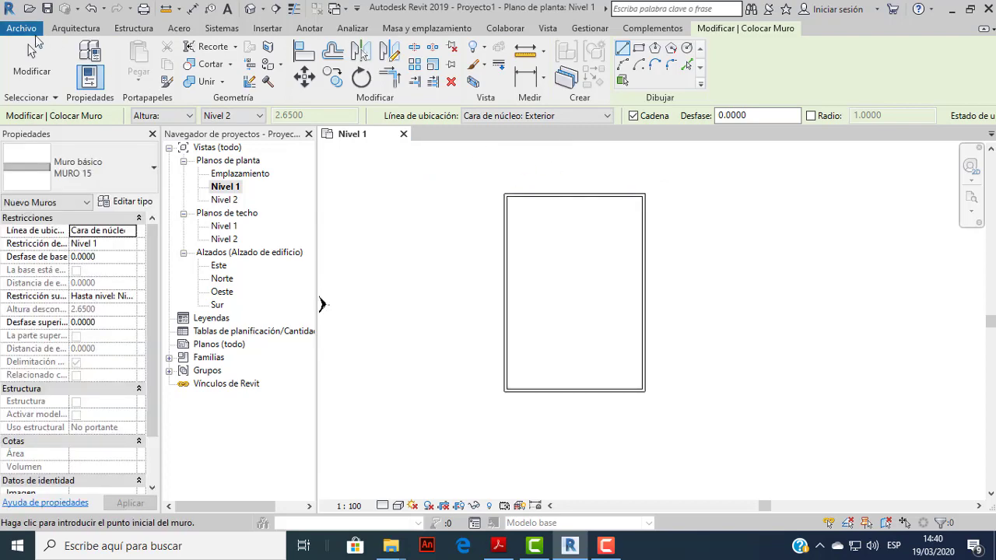
key(Escape)
key(Escape)
scroll(605, 189, up, 3)
scroll(600, 189, down, 2)
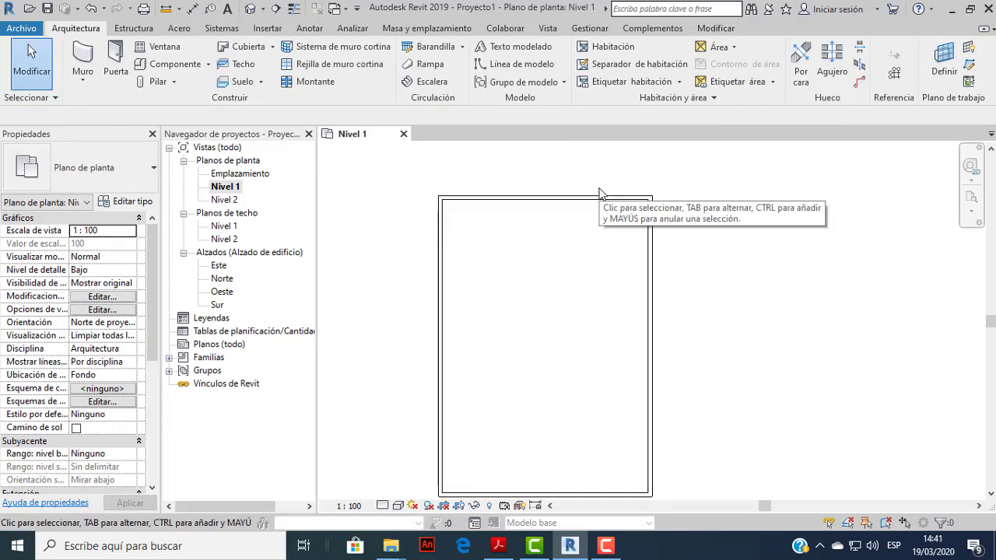
scroll(600, 193, up, 1)
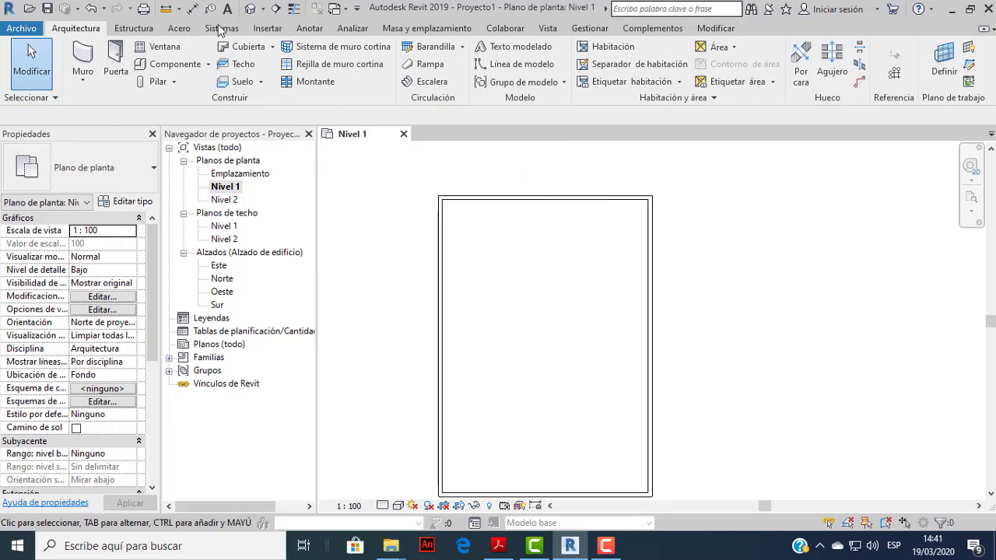
click(713, 28)
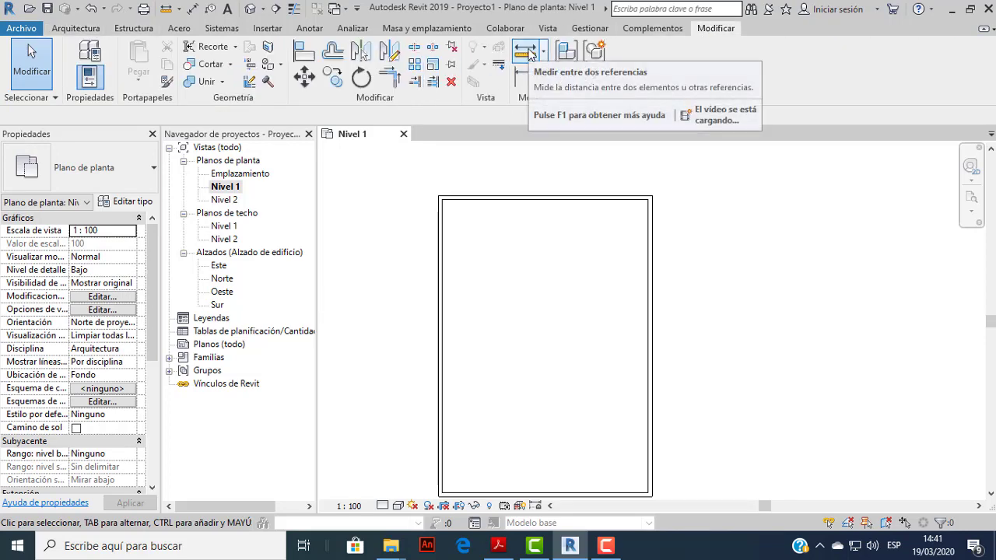
click(526, 51)
scroll(467, 160, up, 1)
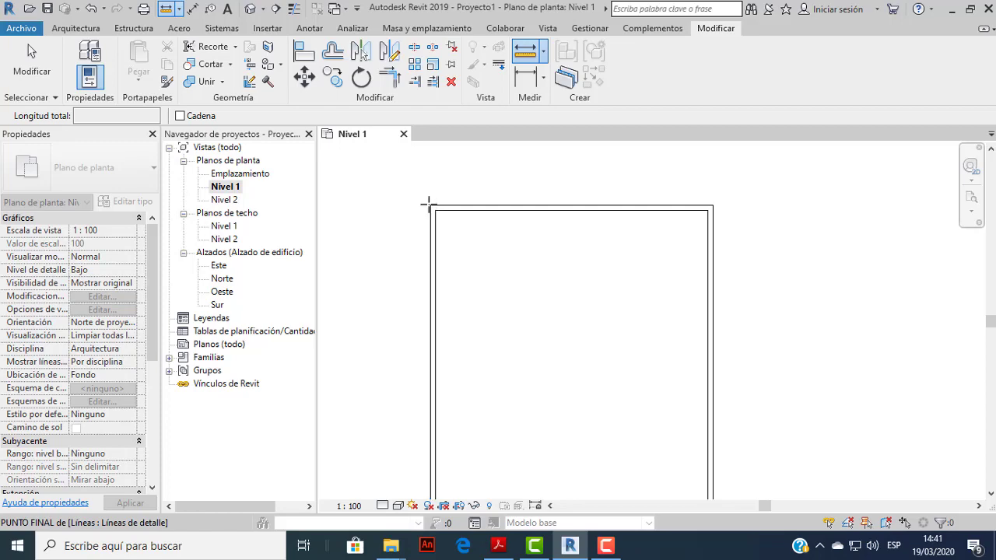
click(429, 204)
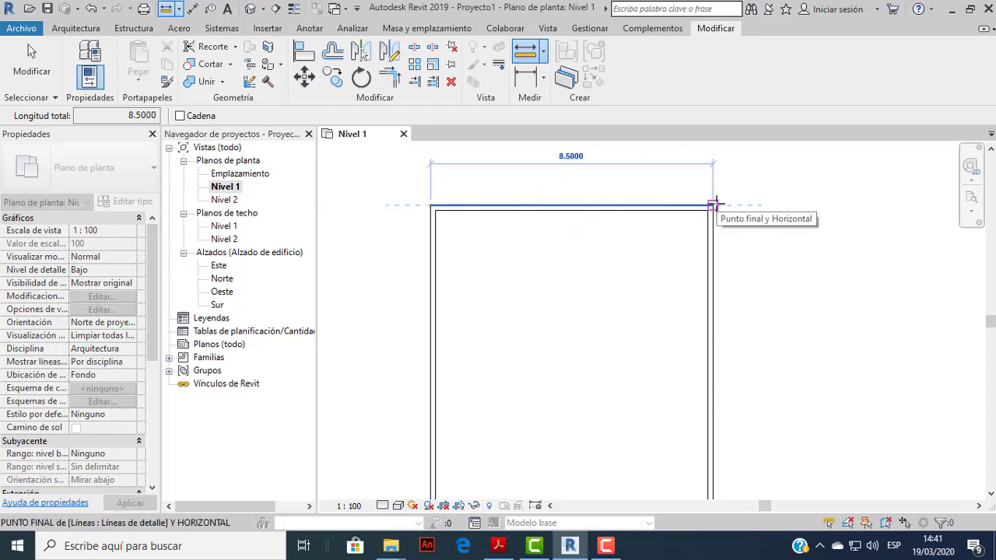
click(714, 205)
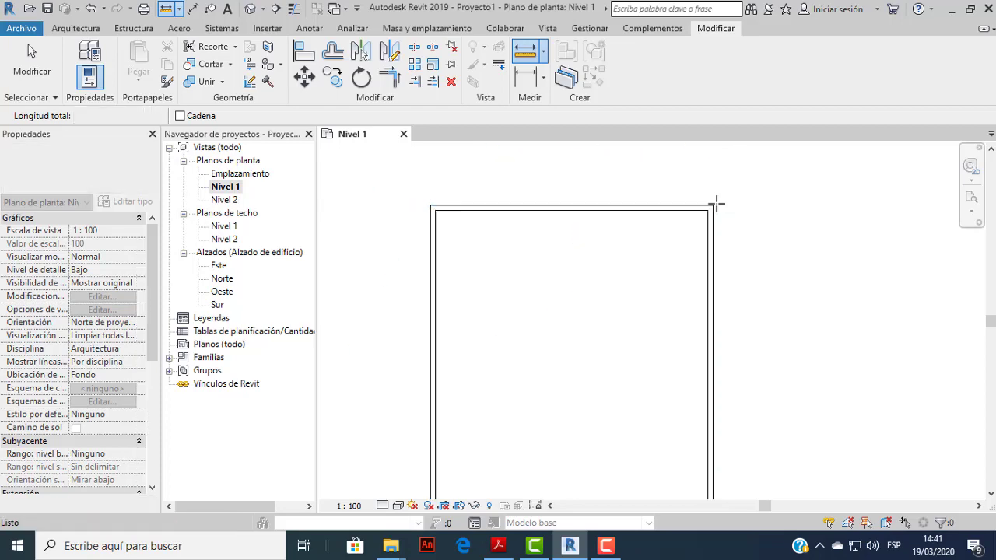
key(Escape)
scroll(630, 338, down, 1)
click(508, 547)
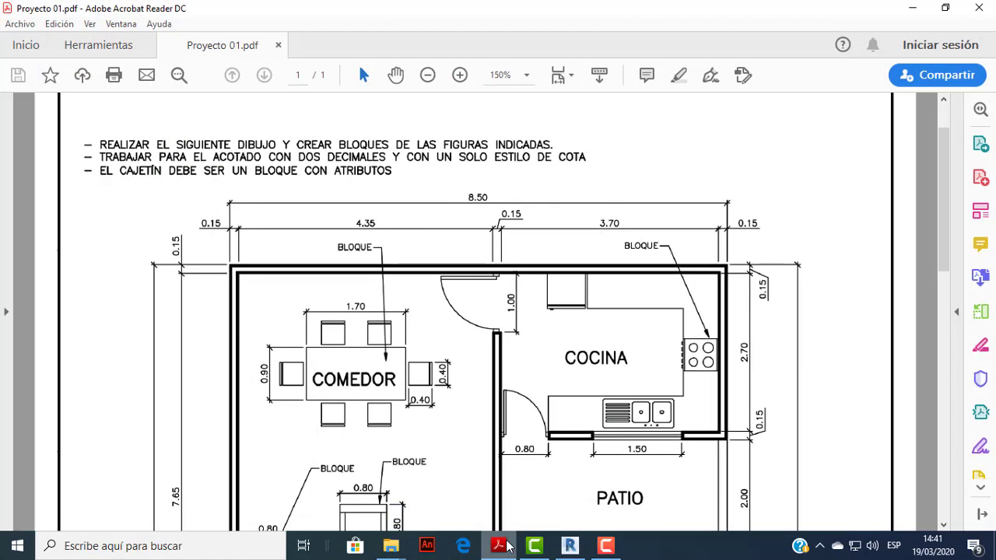
click(507, 548)
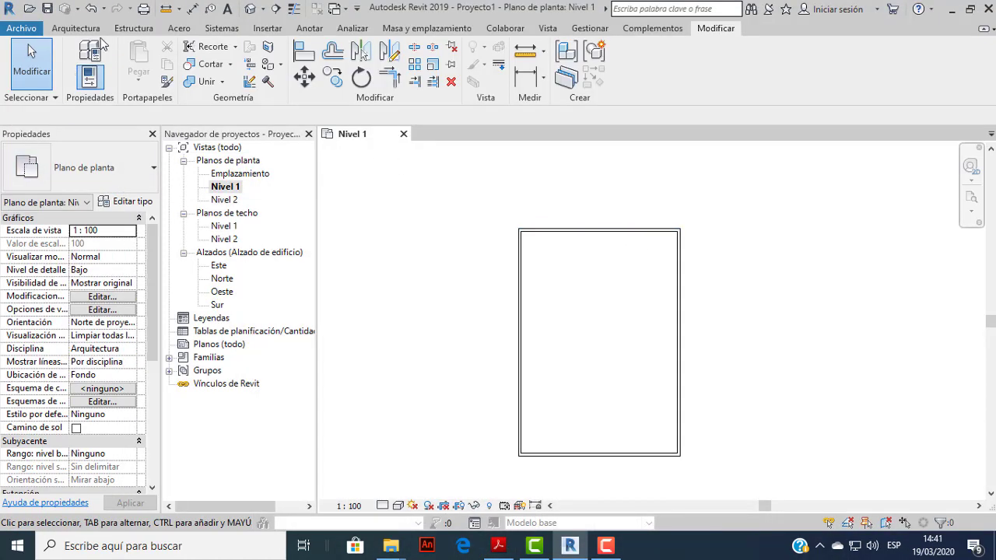
Start the Muro tool with its location line set to the exterior core face.
click(76, 28)
click(83, 53)
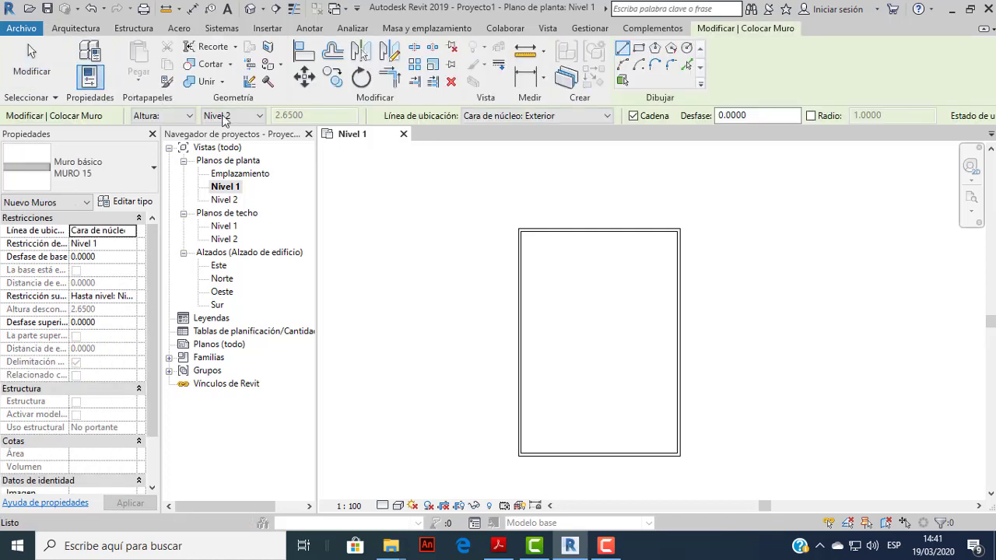
click(609, 114)
click(553, 174)
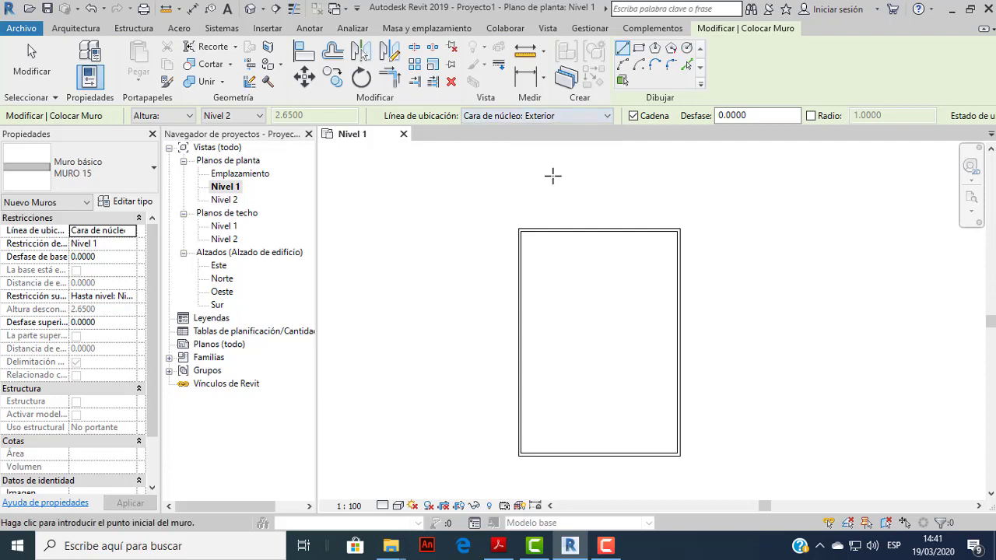
Exit wall placement and zoom the Nivel 1 plan to view the closed MURO 15 rectangle.
scroll(582, 228, up, 1)
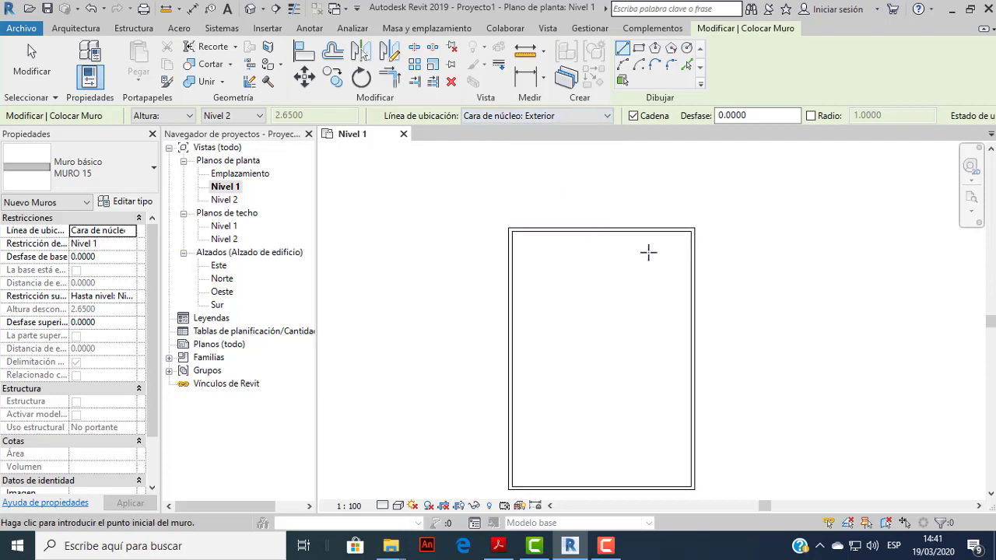
key(Escape)
key(Escape)
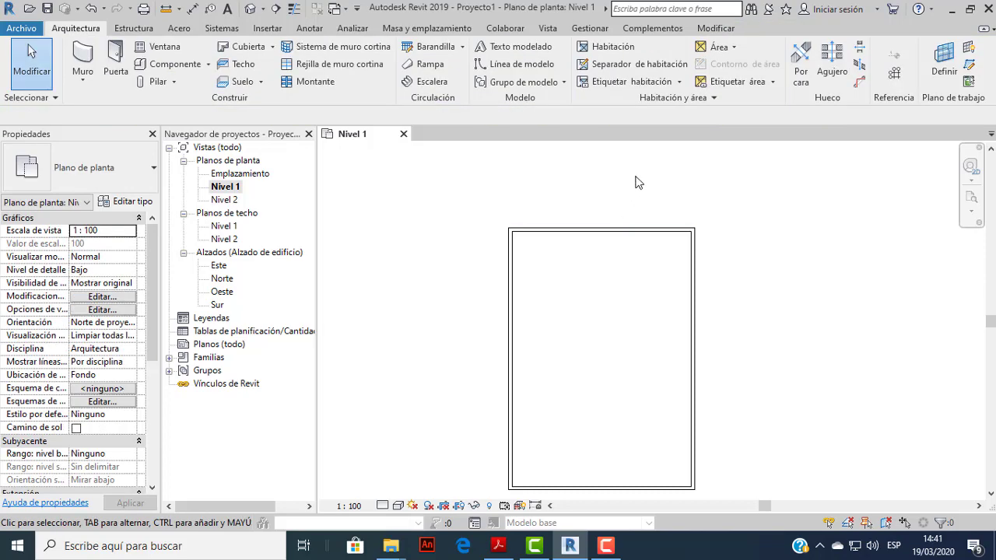
scroll(654, 272, down, 1)
scroll(664, 285, down, 1)
scroll(653, 272, up, 2)
scroll(634, 260, down, 1)
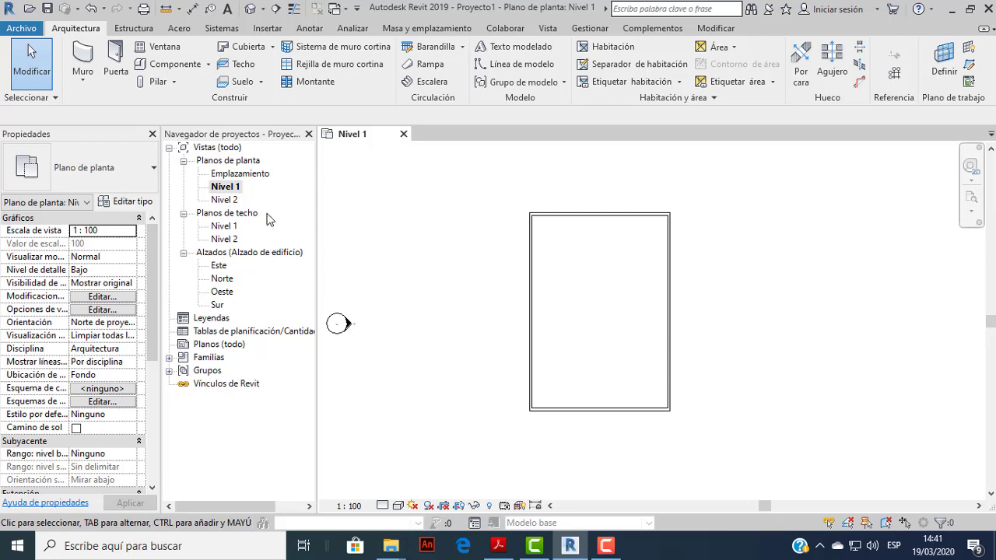
Open the default 3D view, frame the wall box, and window-select both level planes.
click(249, 9)
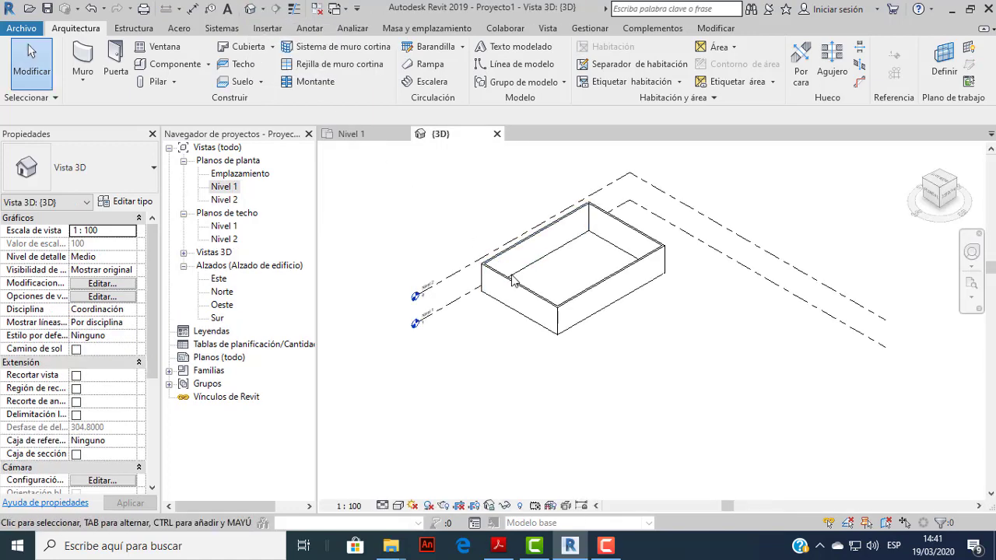
click(184, 253)
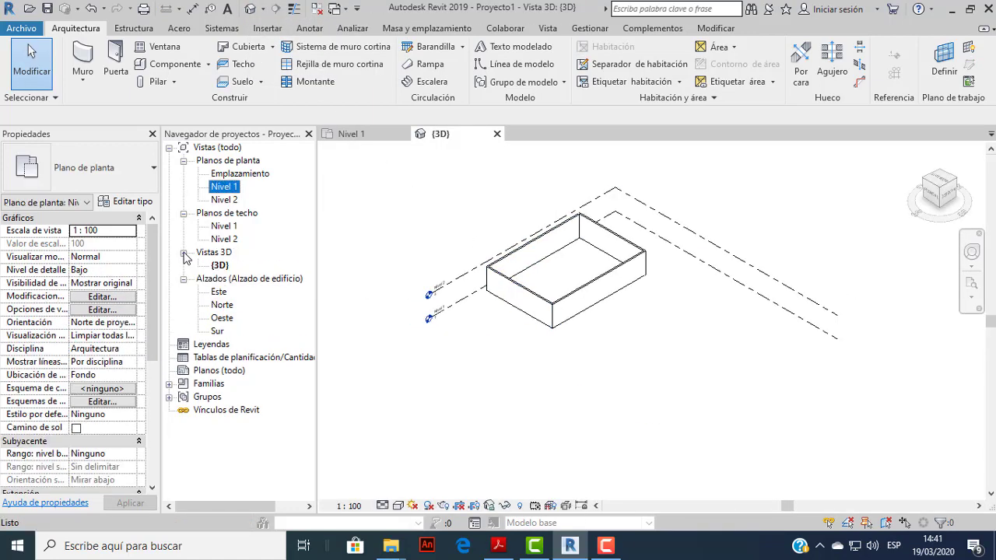
scroll(622, 312, up, 3)
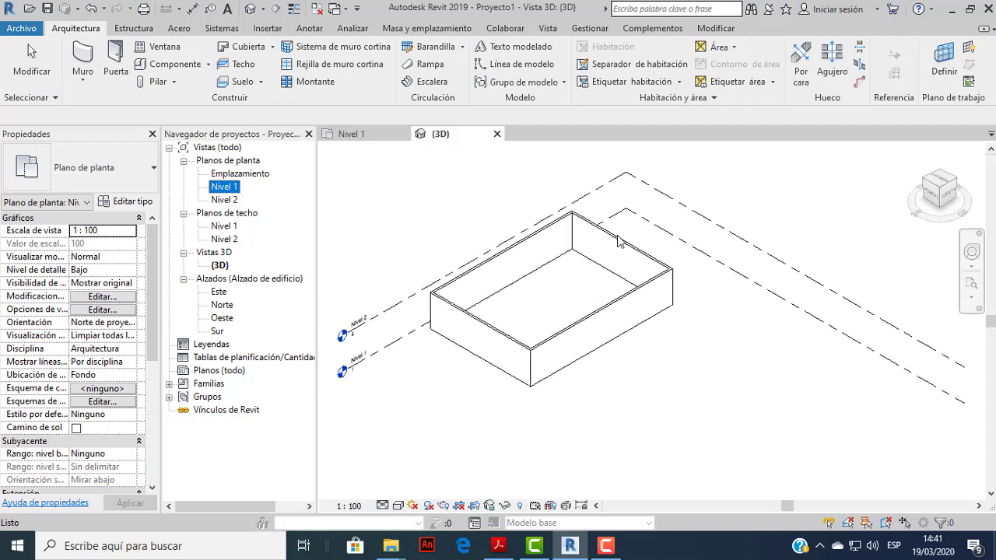
middle_drag(429, 298, 492, 303)
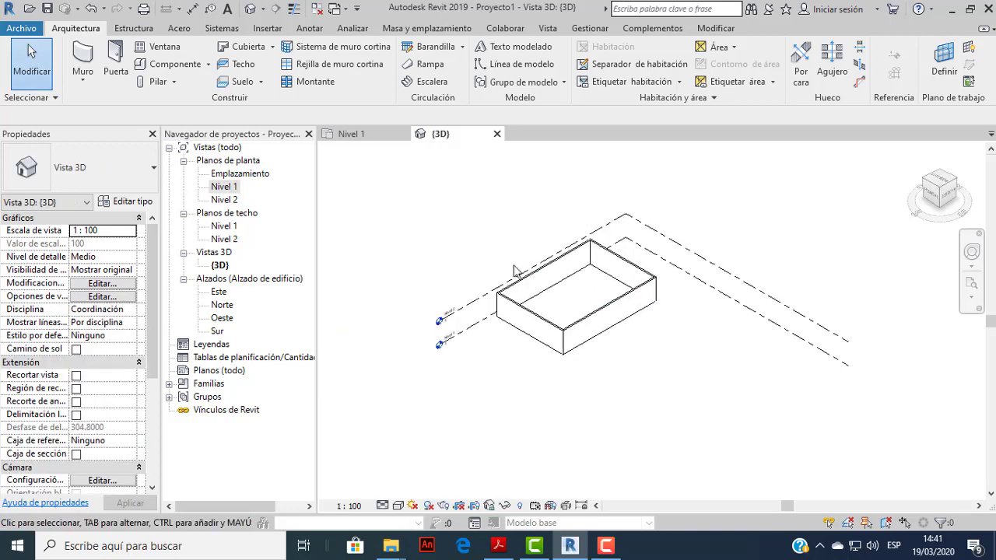
scroll(492, 304, up, 2)
scroll(537, 308, down, 2)
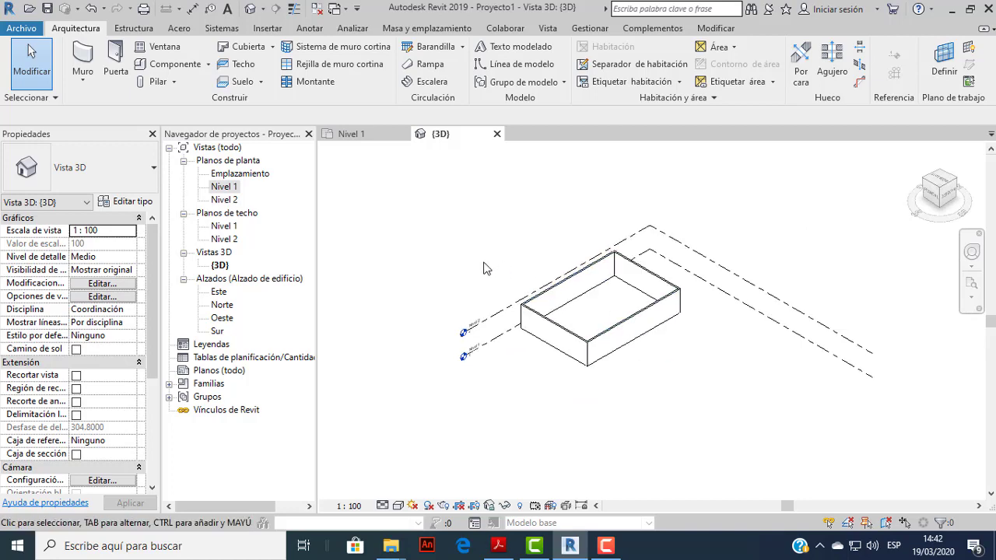
middle_drag(579, 302, 603, 311)
scroll(494, 369, up, 2)
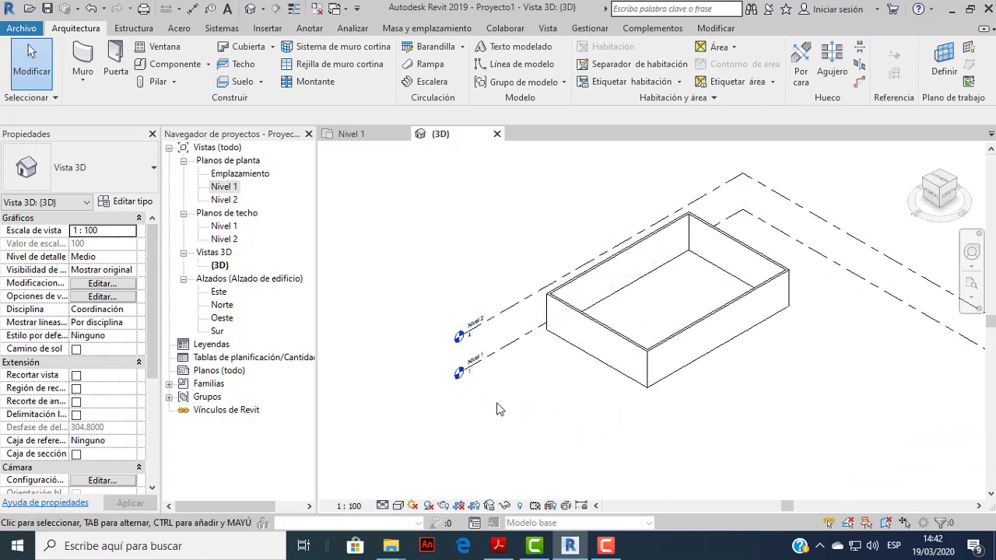
drag(497, 403, 414, 313)
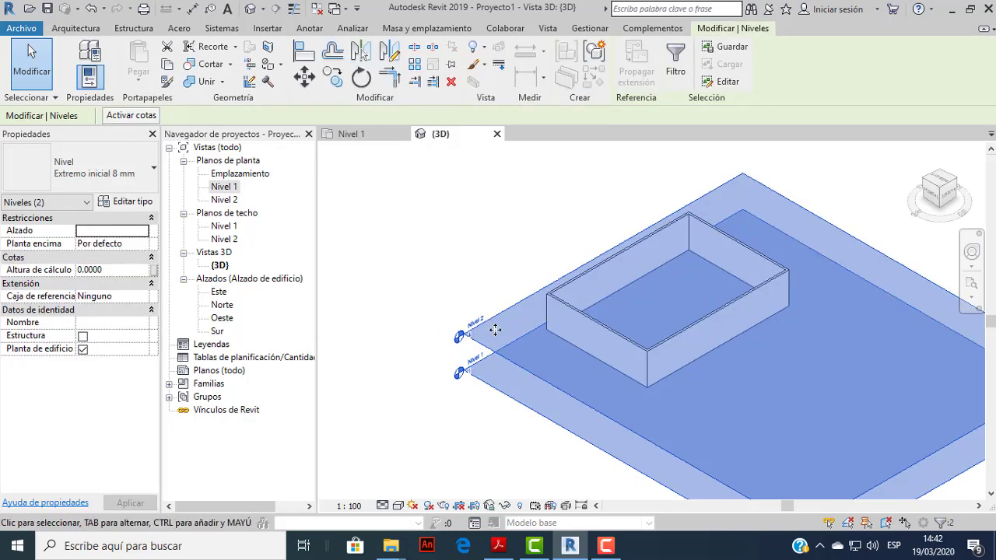
Reselect both levels and hide the Levels category in this 3D view.
click(463, 425)
drag(463, 389, 429, 319)
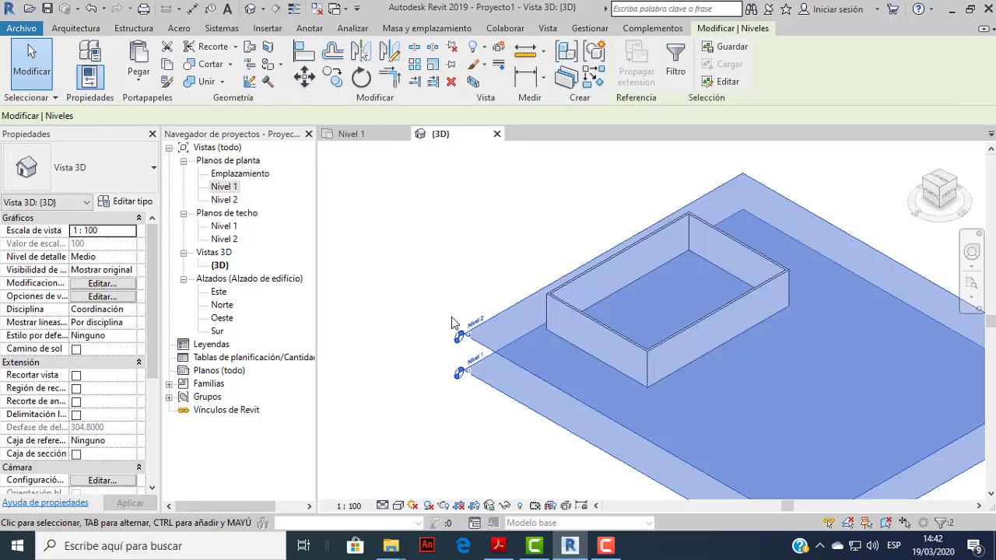
right_click(470, 339)
mouse_move(523, 238)
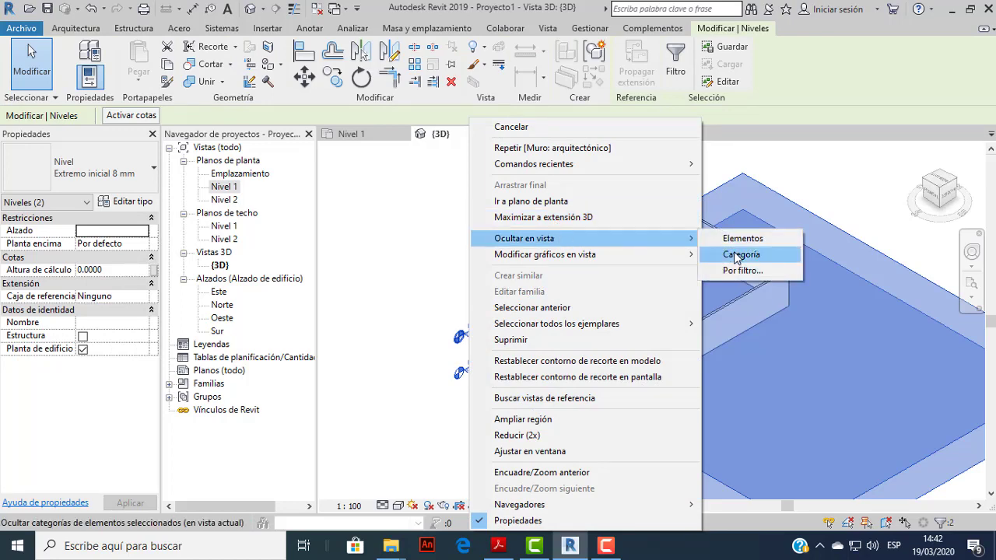
click(736, 257)
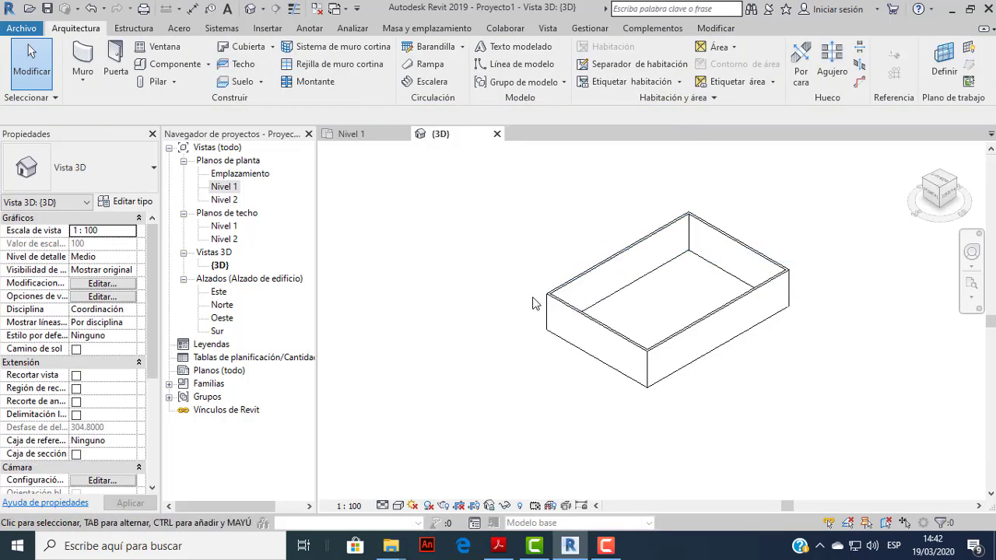
scroll(649, 288, up, 5)
scroll(640, 288, down, 1)
Switch back to the Nivel 1 floor plan view and zoom out on the wall rectangle.
scroll(619, 296, down, 1)
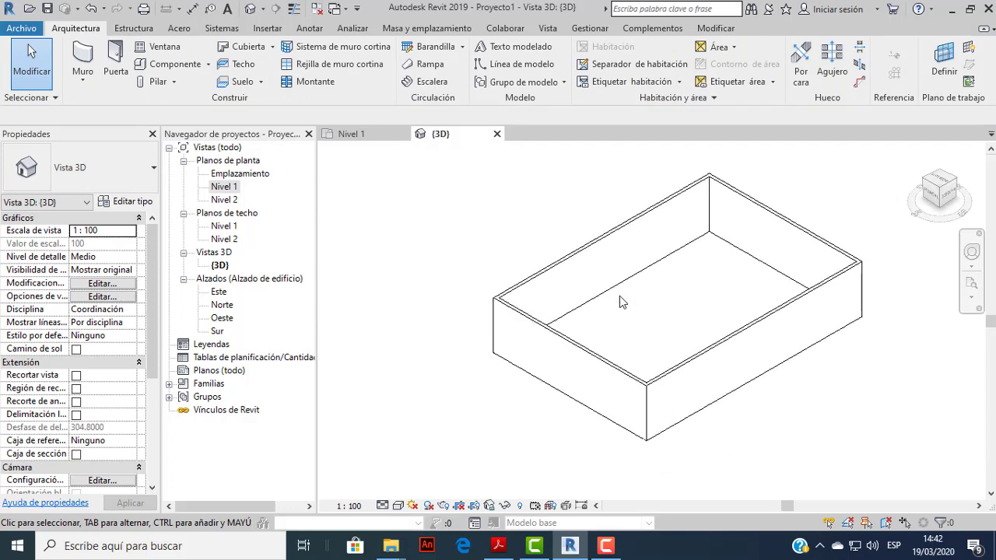
scroll(620, 300, down, 2)
click(362, 141)
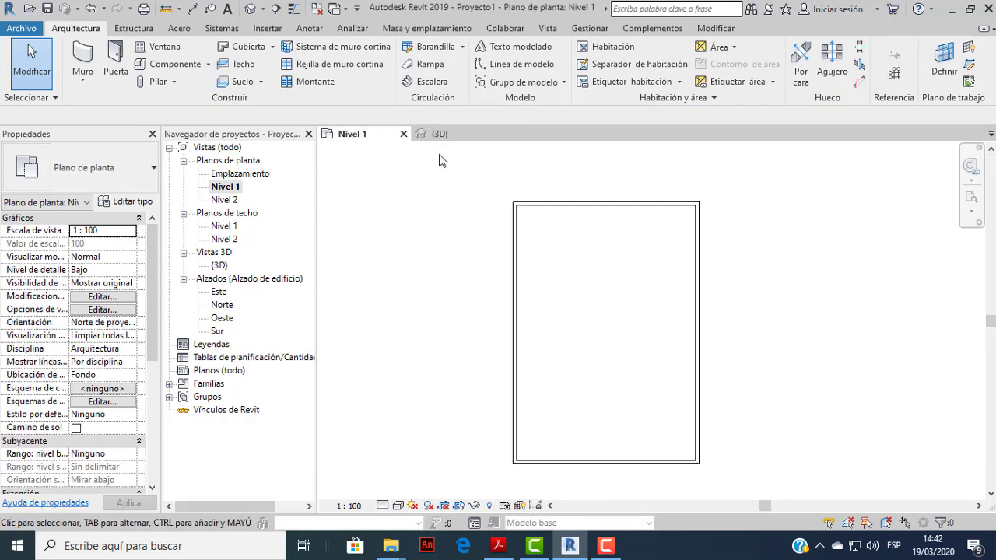
click(441, 134)
click(365, 136)
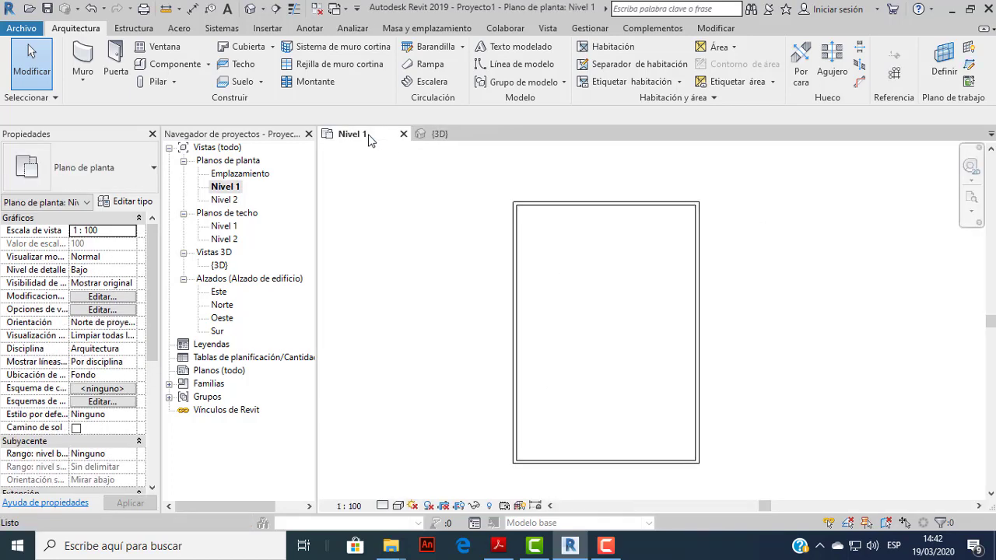
scroll(554, 257, down, 1)
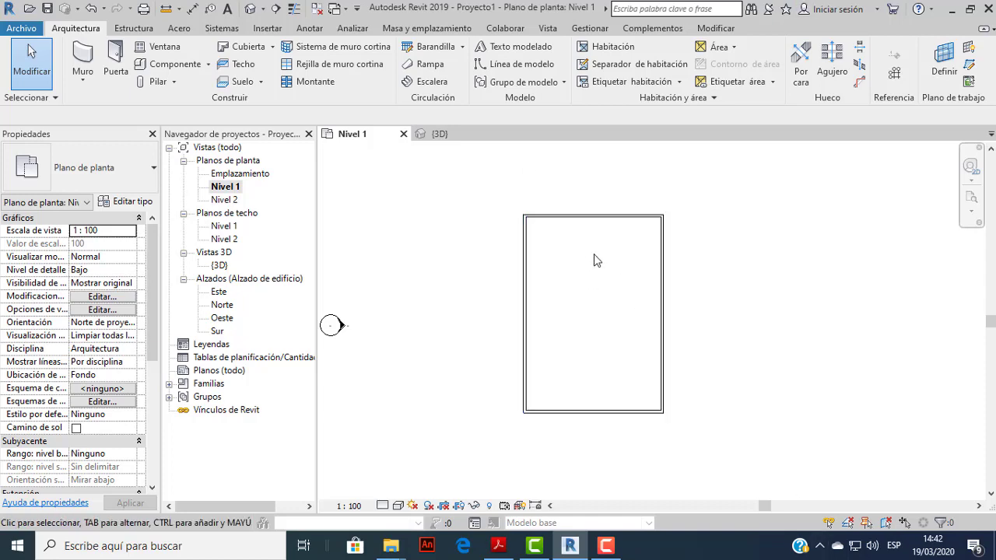
click(499, 545)
scroll(607, 354, down, 1)
scroll(607, 353, down, 4)
scroll(607, 353, down, 3)
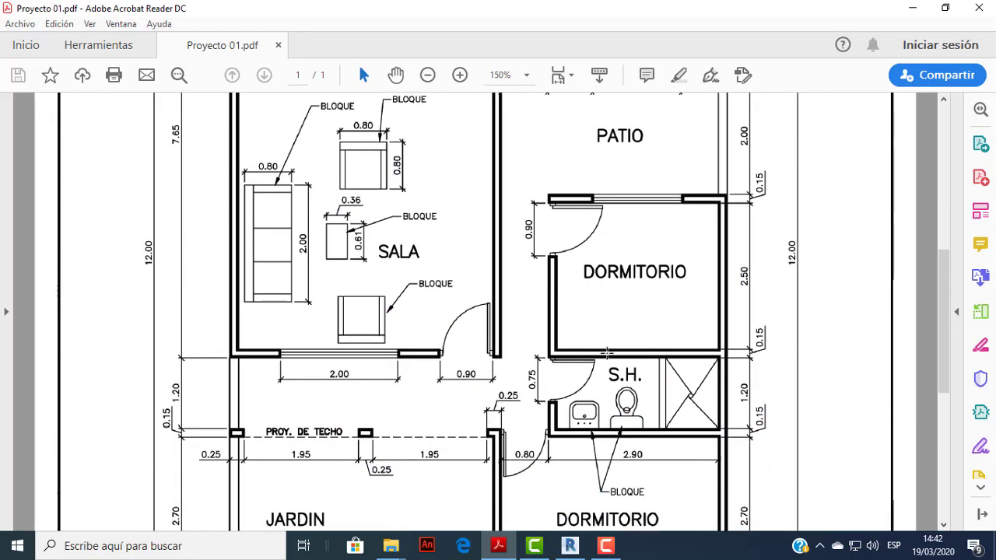
scroll(605, 346, down, 4)
scroll(589, 289, up, 1)
scroll(588, 292, up, 1)
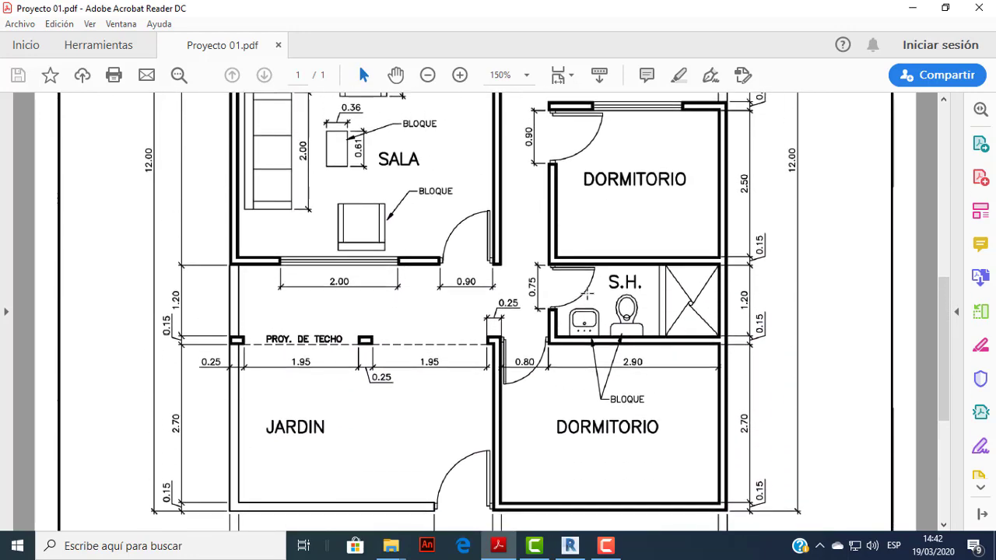
scroll(587, 291, up, 1)
scroll(588, 292, up, 2)
scroll(587, 292, up, 2)
scroll(587, 292, up, 1)
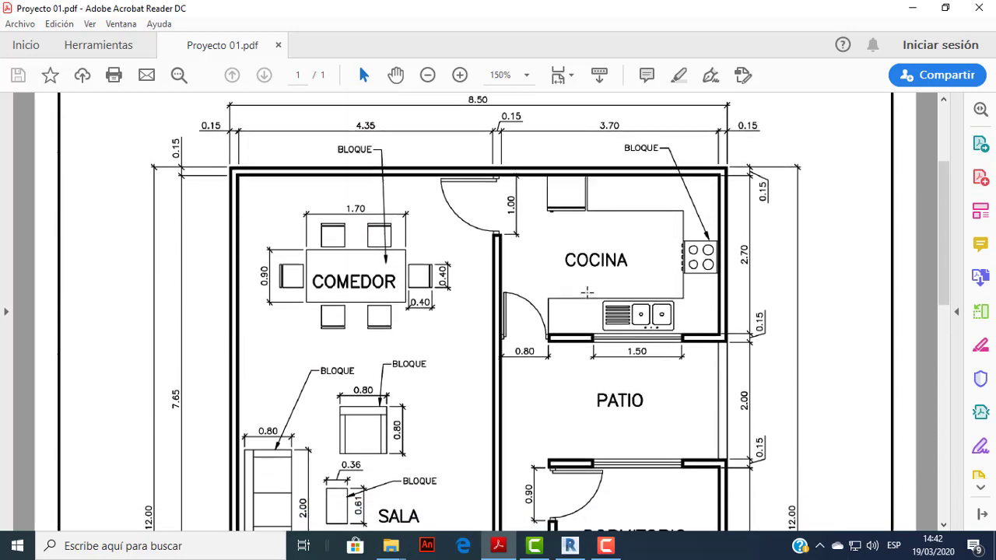
scroll(588, 293, down, 1)
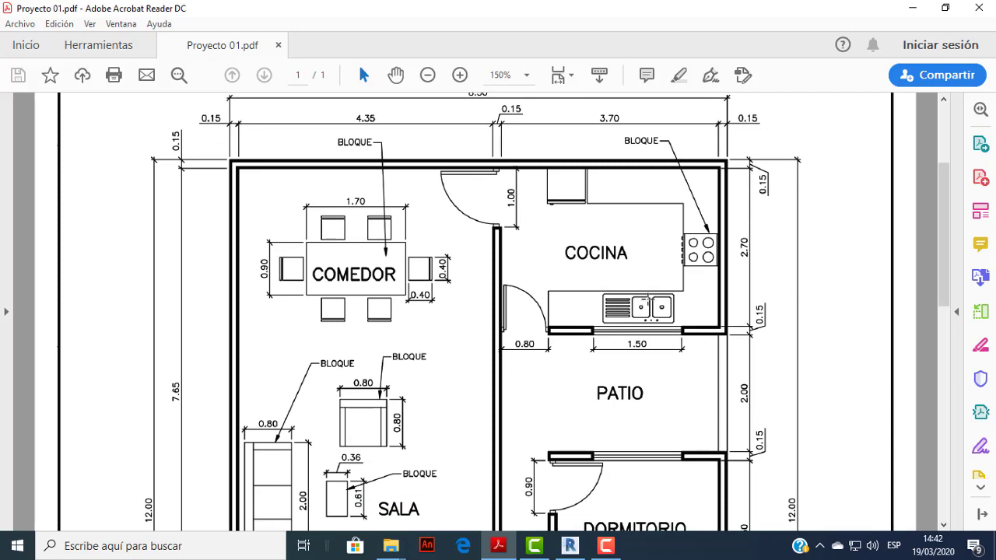
scroll(653, 328, down, 2)
scroll(631, 318, down, 4)
scroll(626, 321, down, 2)
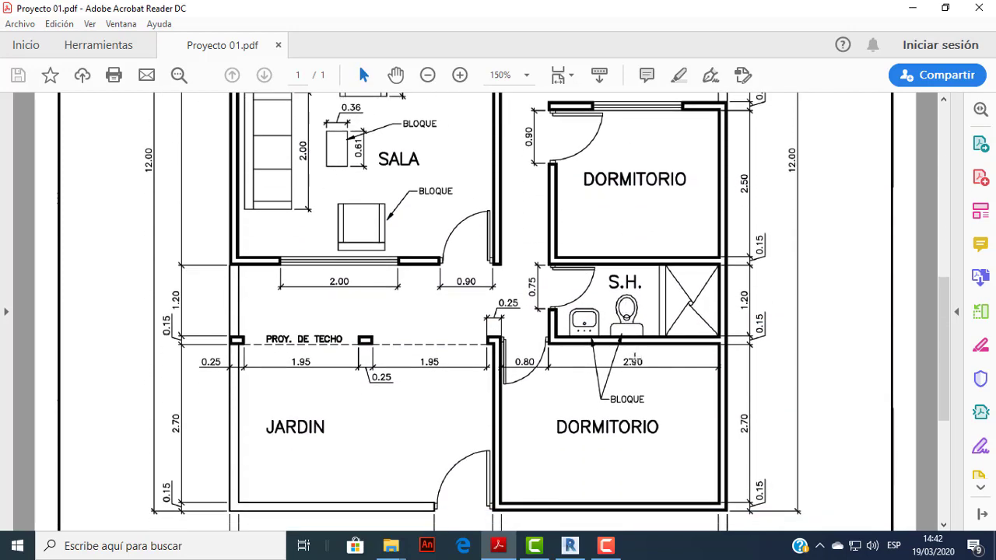
scroll(635, 358, down, 1)
scroll(647, 422, down, 1)
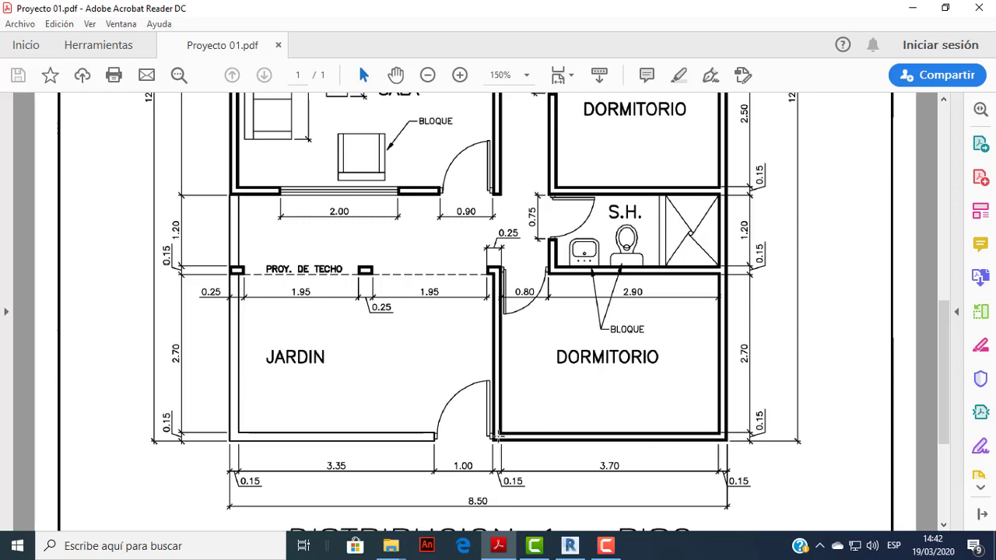
scroll(610, 444, down, 1)
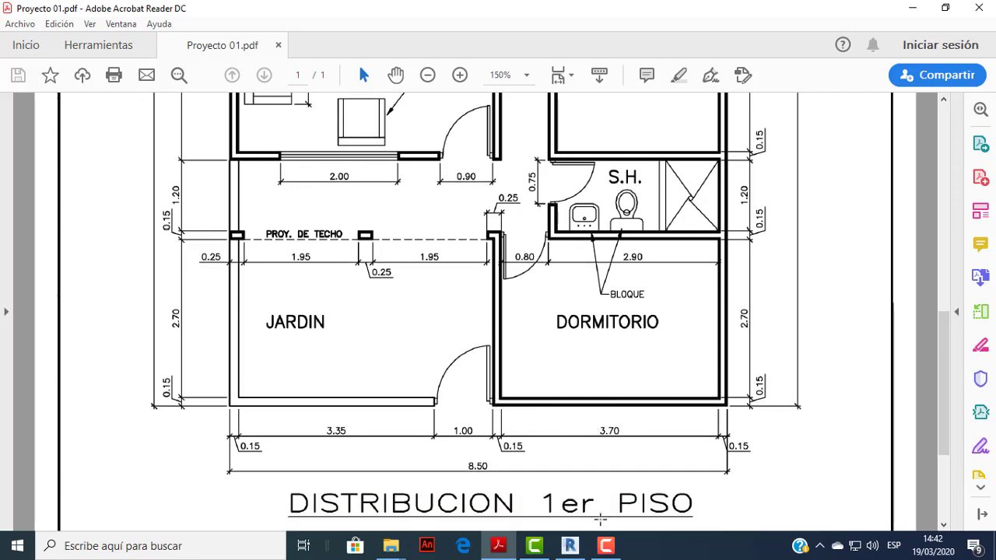
click(570, 546)
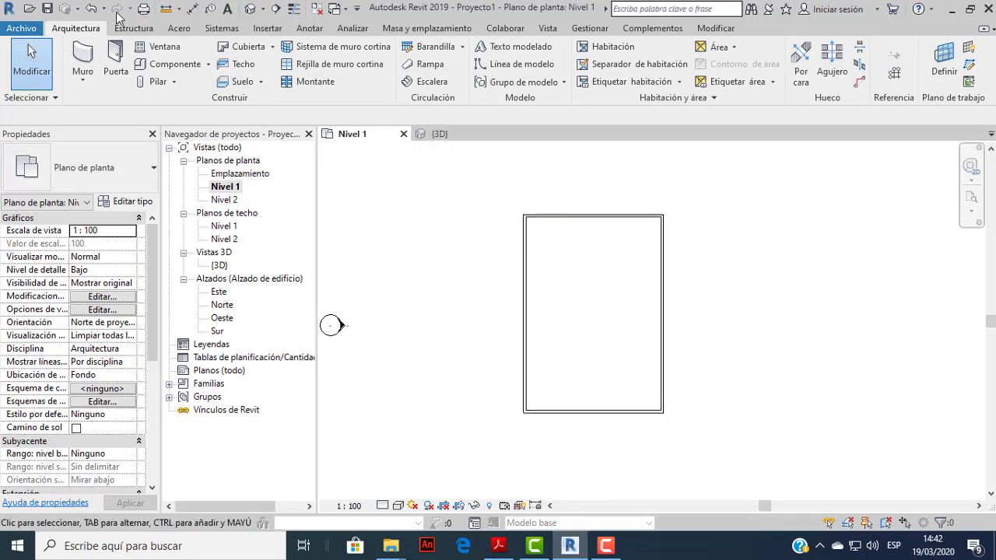
Start Muro and switch to Offset with a numeric 3.85 distance and Copy enabled.
click(82, 62)
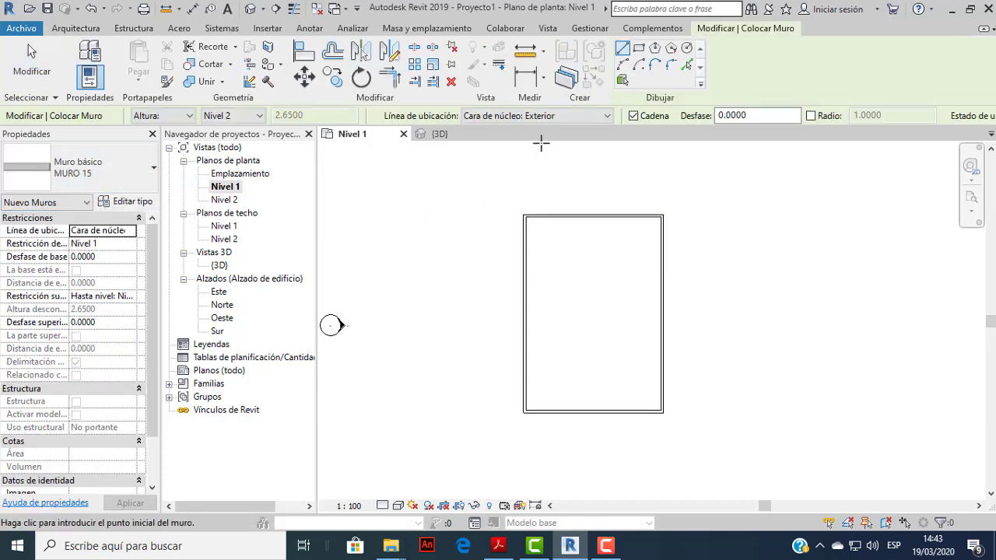
click(333, 51)
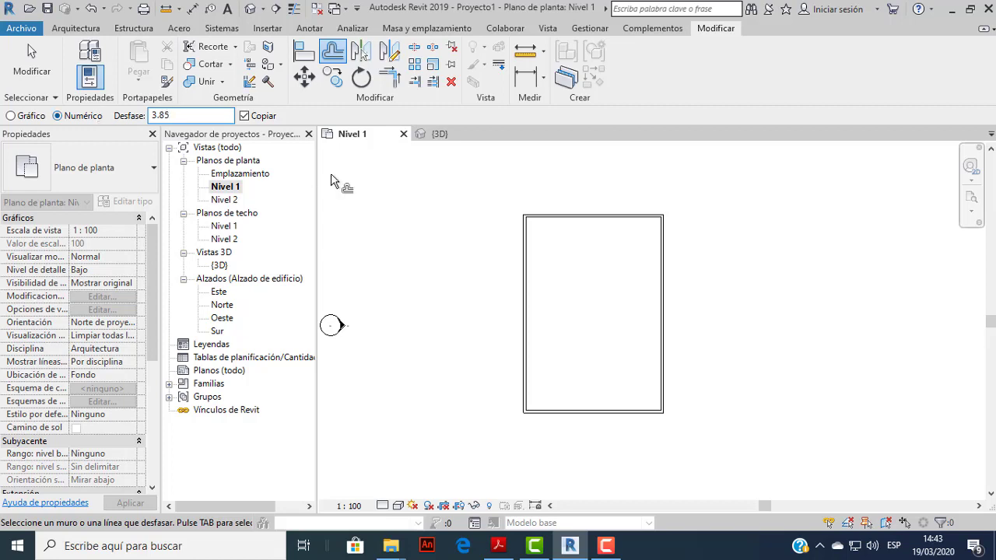
scroll(658, 411, up, 2)
scroll(665, 428, up, 2)
scroll(654, 436, up, 1)
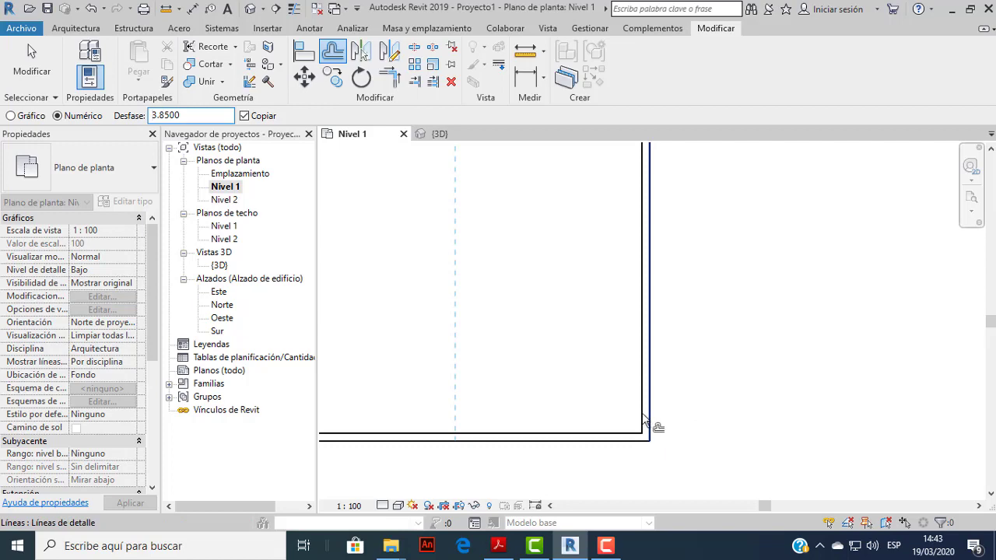
click(647, 420)
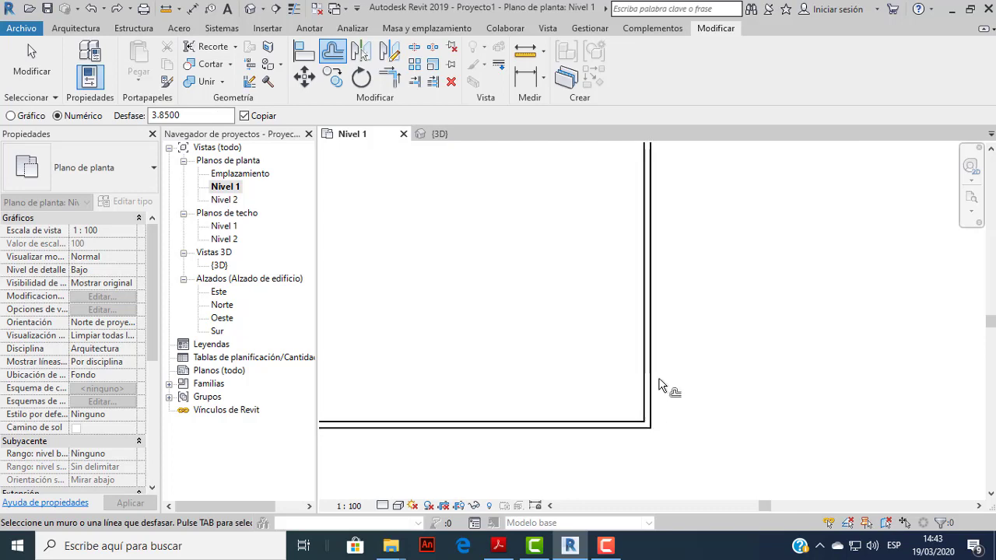
Offset-copy the right exterior wall 3.85 inward as a new interior wall.
scroll(654, 366, down, 2)
scroll(655, 346, up, 2)
middle_drag(658, 330, 660, 405)
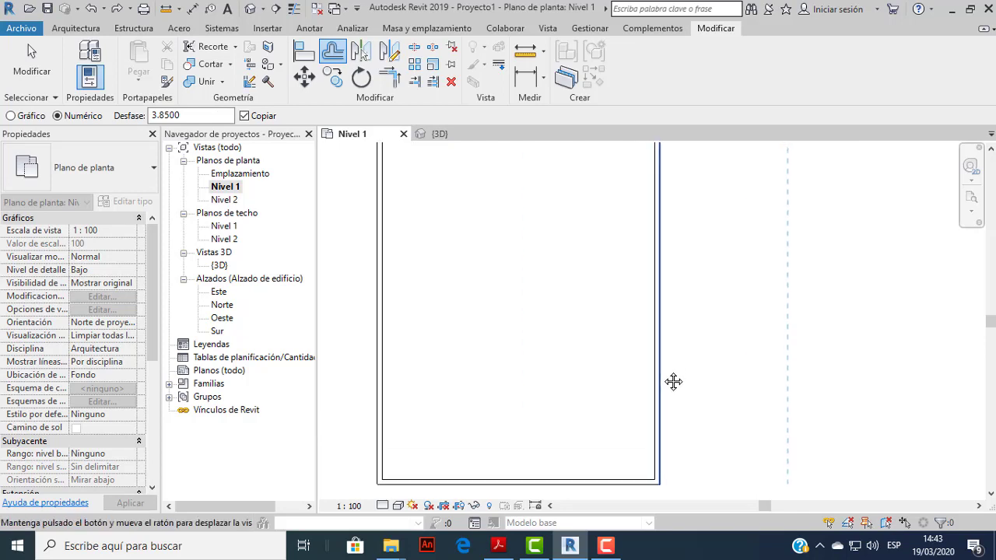
click(652, 416)
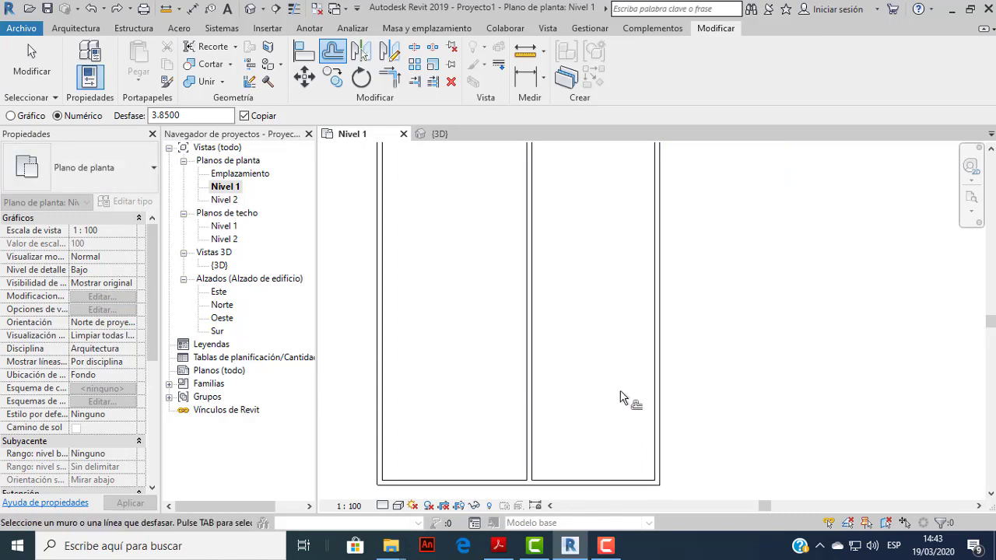
scroll(683, 420, down, 1)
scroll(685, 412, down, 1)
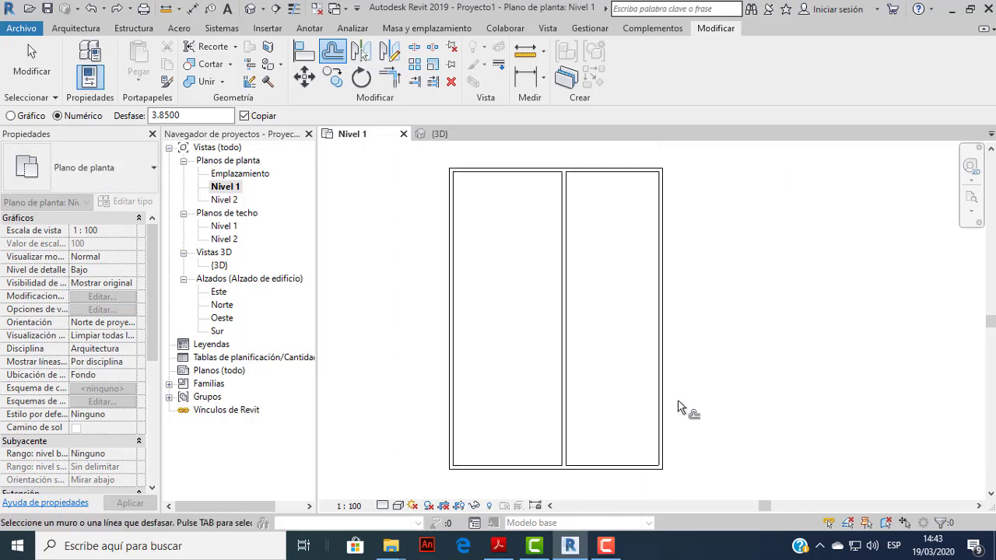
Check the PDF plan for the next dimension, then start measuring in Revit.
click(499, 546)
key(alt+Tab)
click(526, 52)
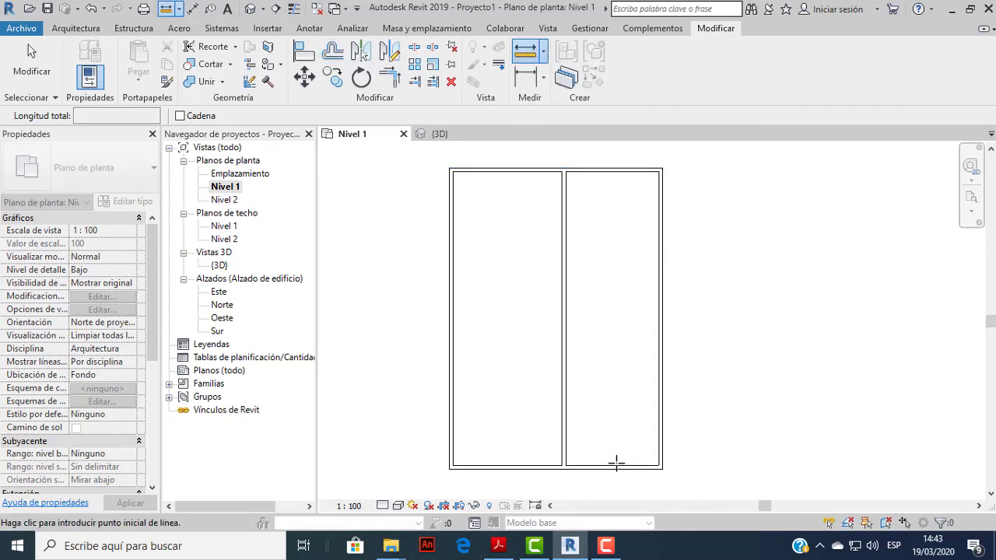
scroll(616, 463, up, 1)
scroll(533, 393, up, 1)
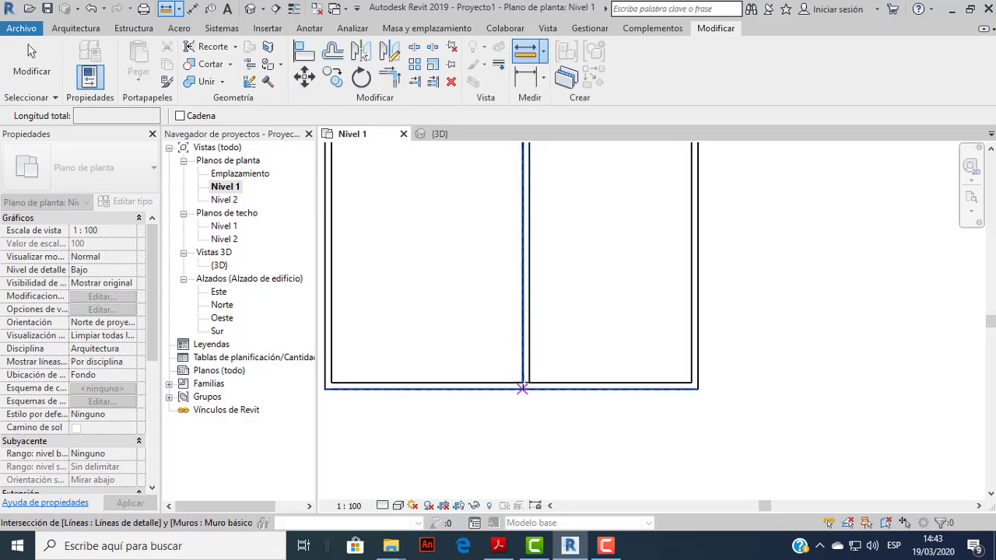
click(521, 389)
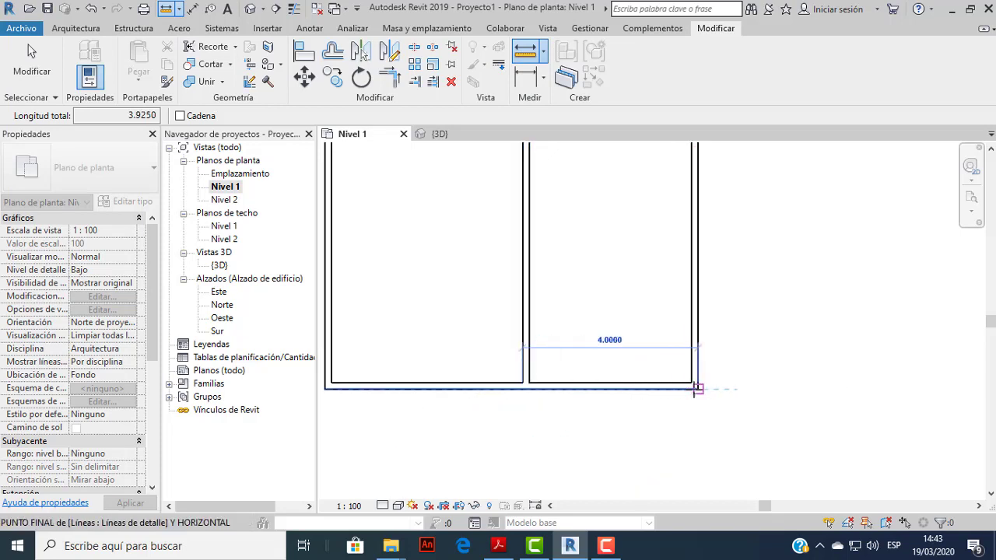
key(Escape)
key(Escape)
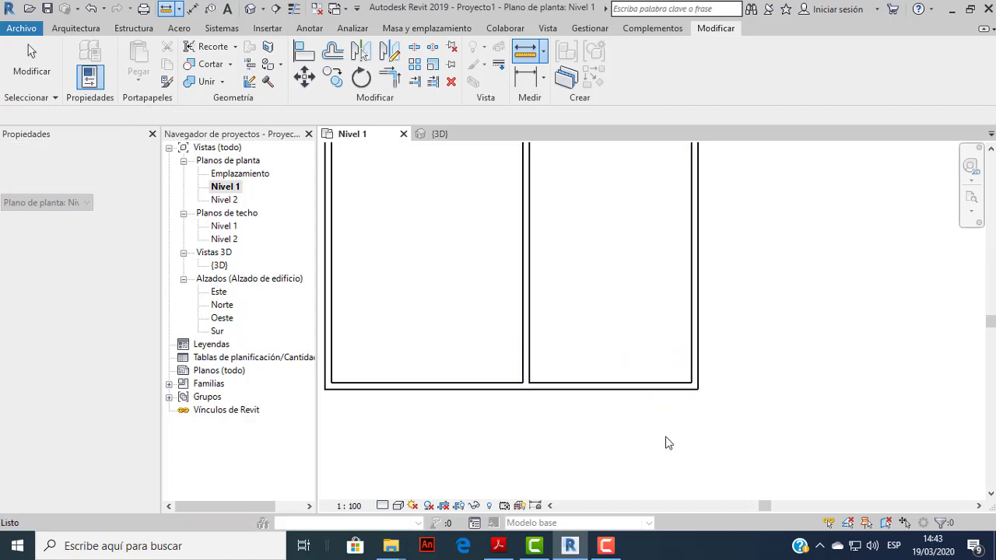
click(492, 549)
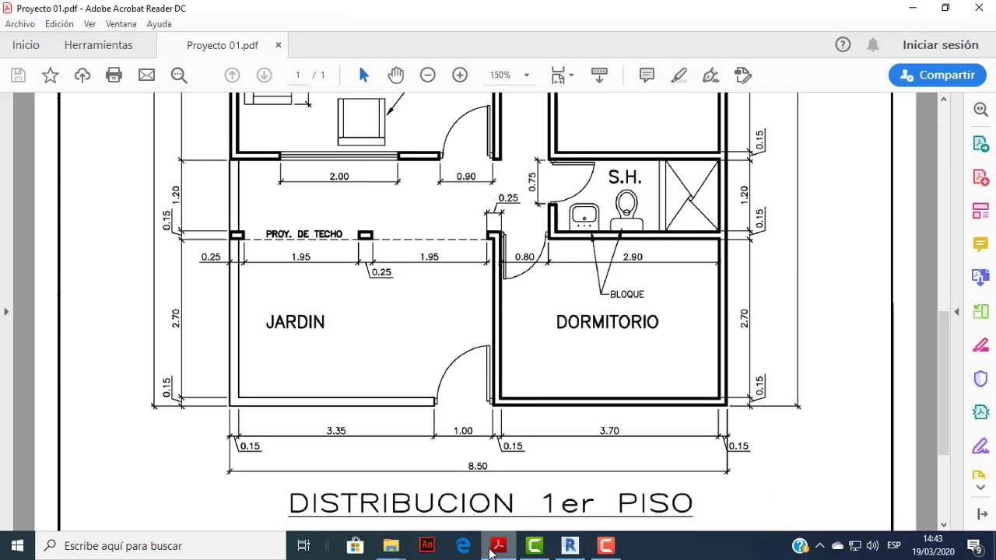
click(492, 547)
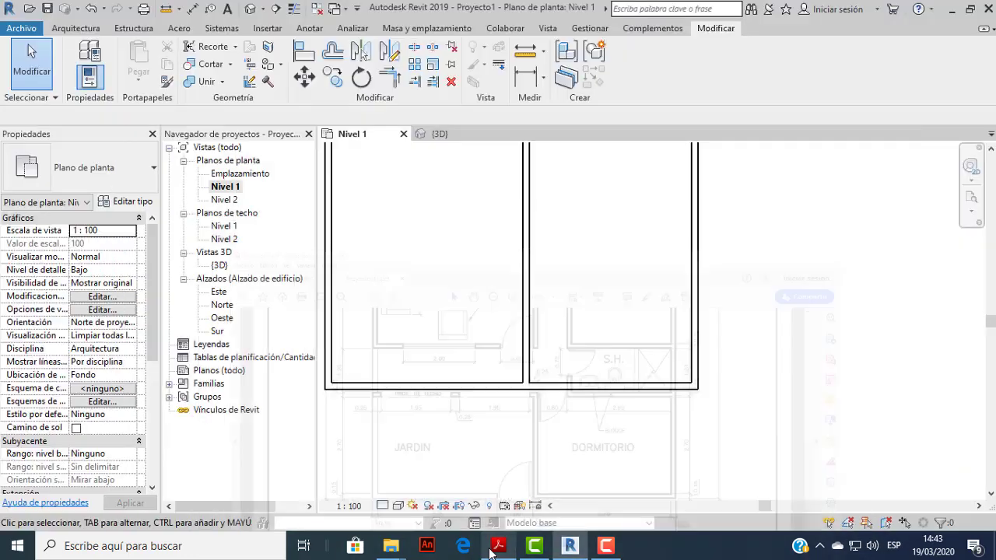
click(491, 547)
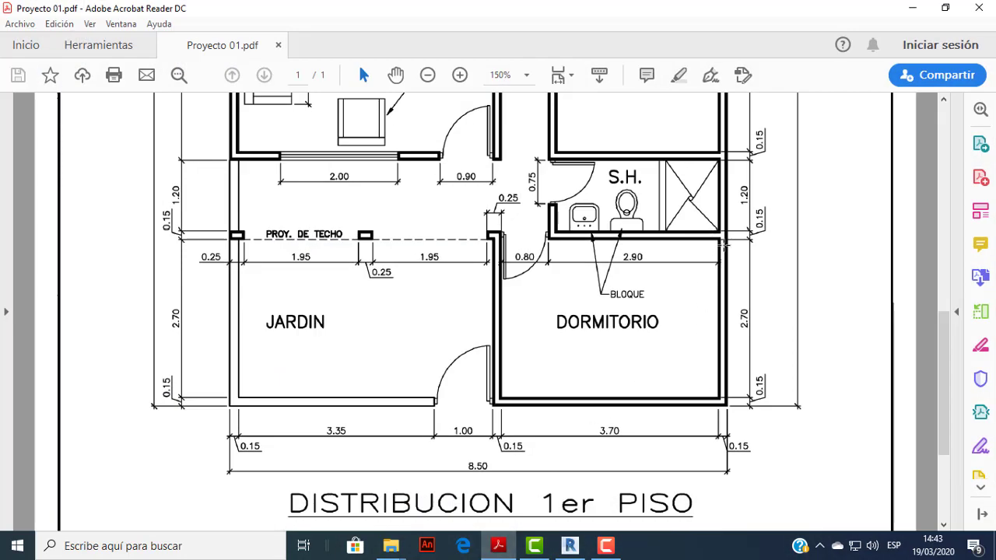
click(499, 548)
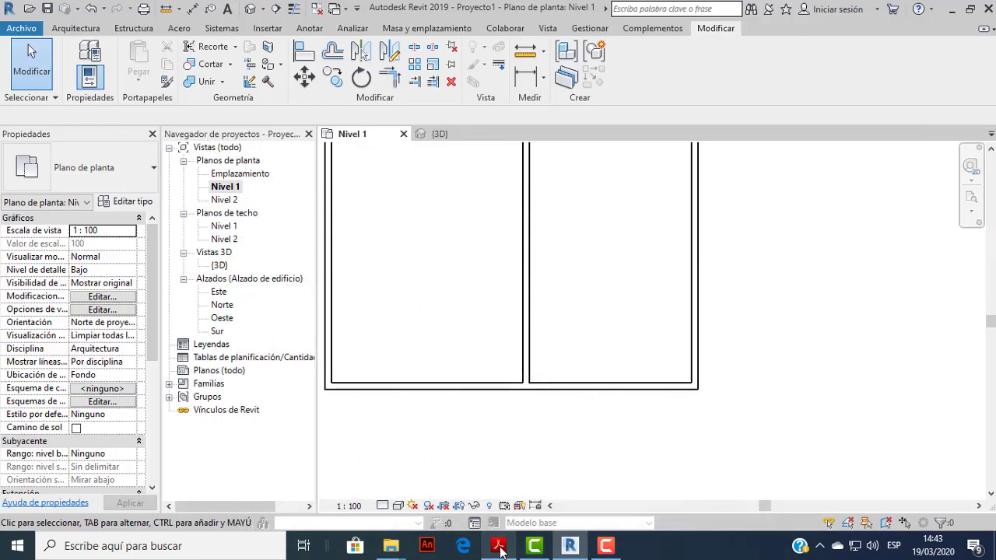
click(500, 551)
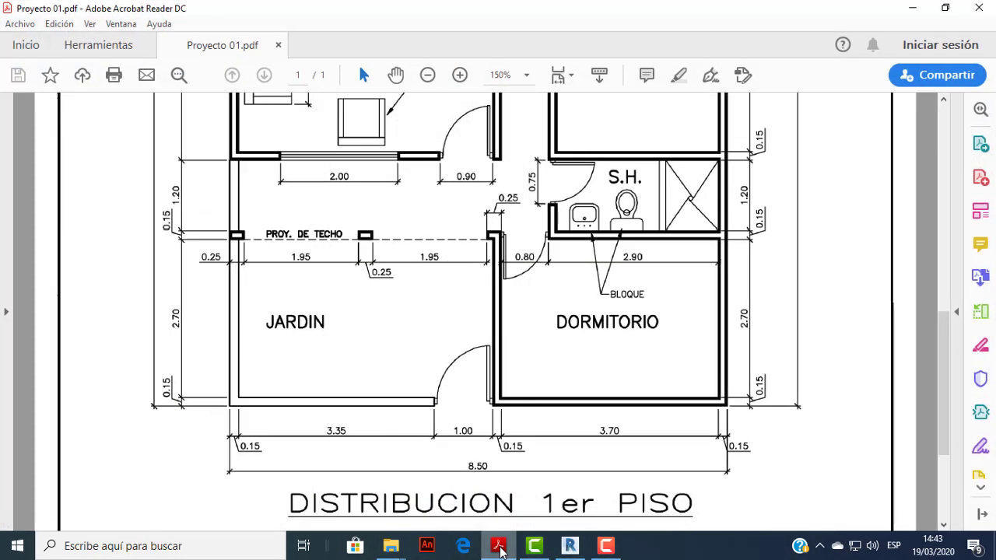
click(499, 549)
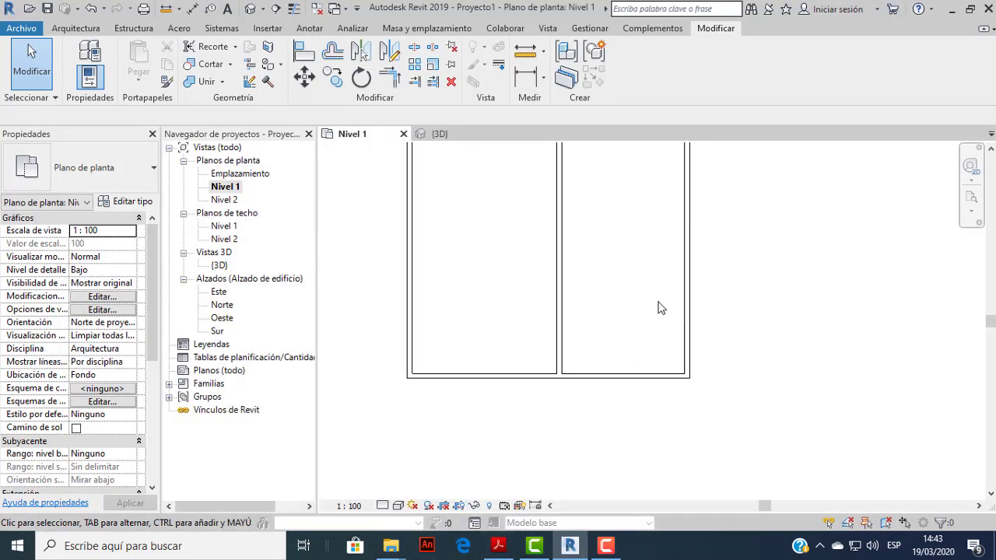
scroll(658, 308, up, 1)
Draw a horizontal MURO 15 cross wall from the right exterior wall to the room's left wall.
click(76, 28)
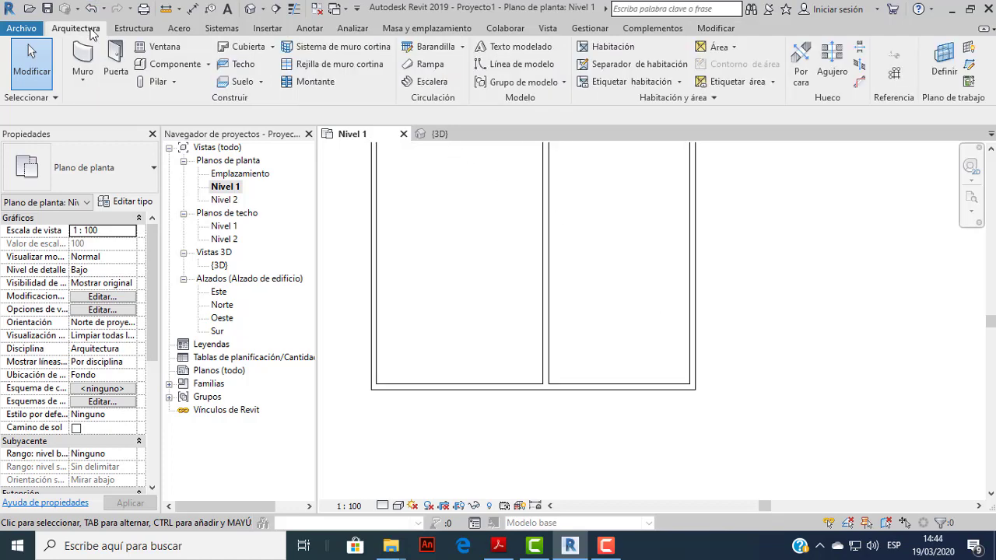
click(82, 62)
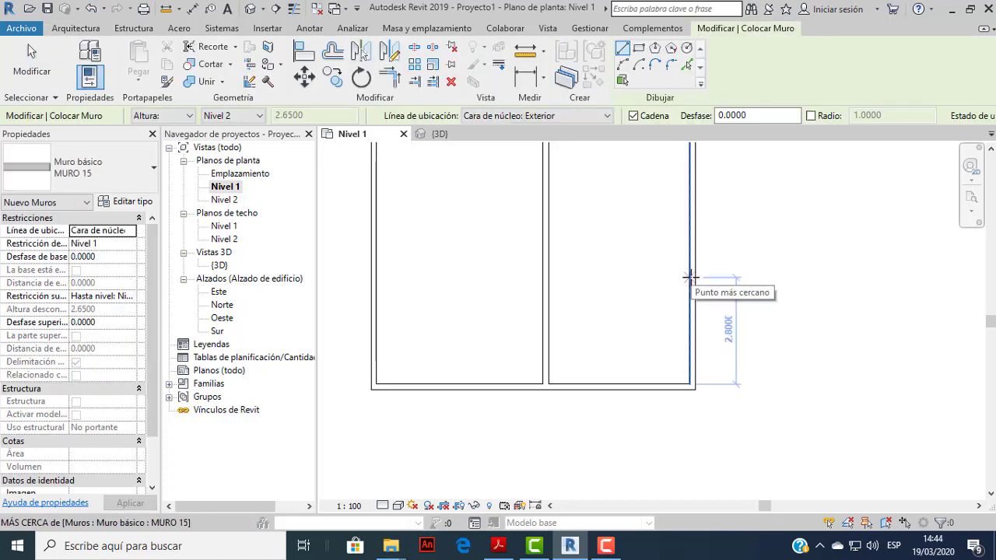
click(504, 549)
click(510, 552)
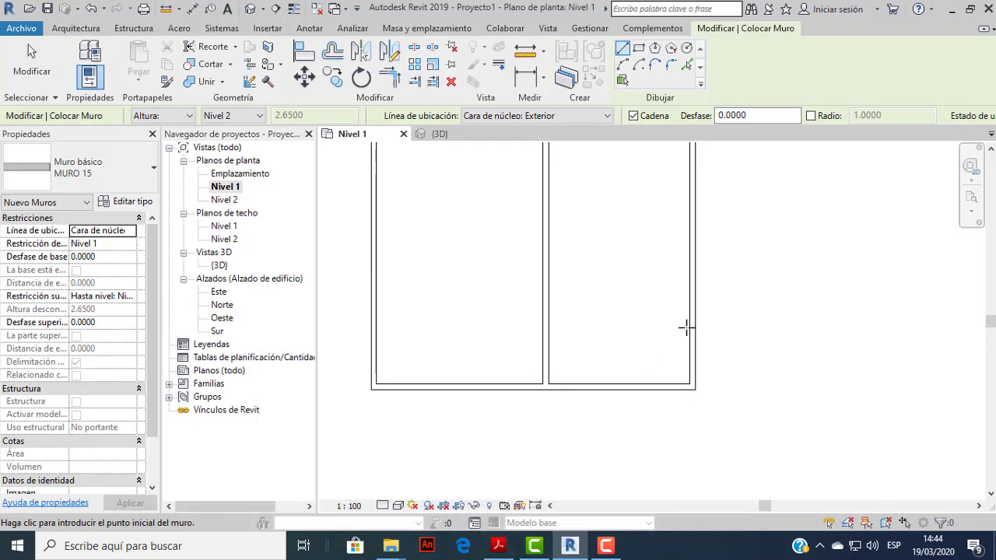
click(688, 256)
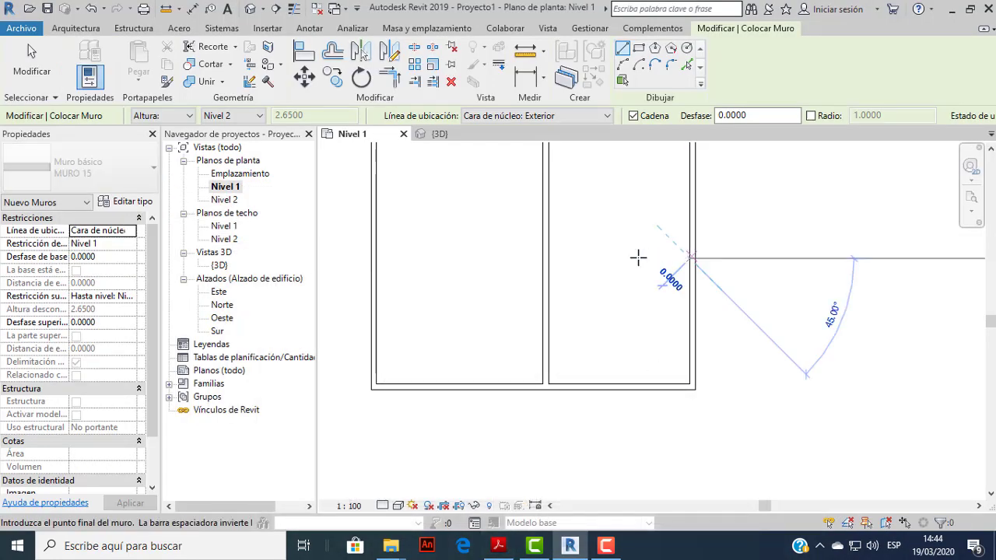
click(549, 257)
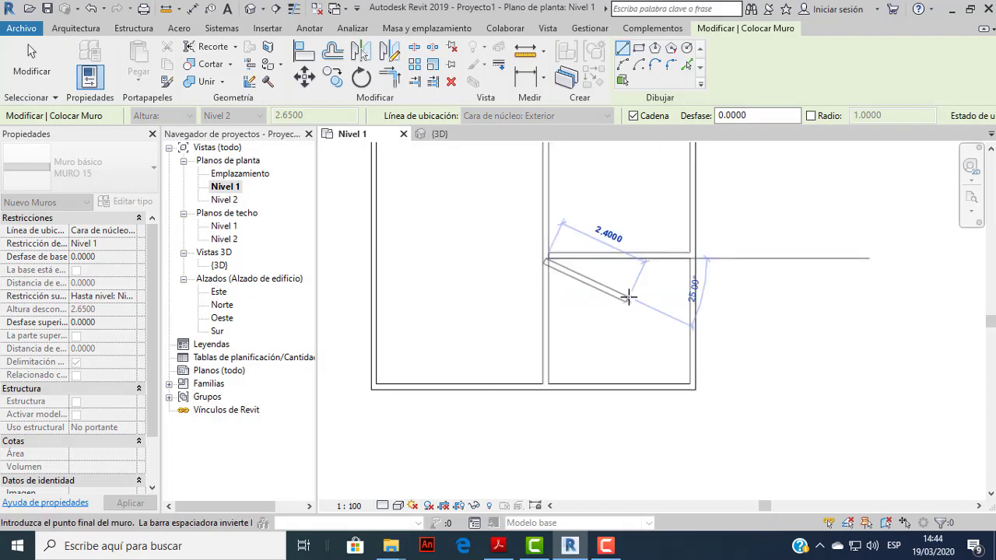
key(Escape)
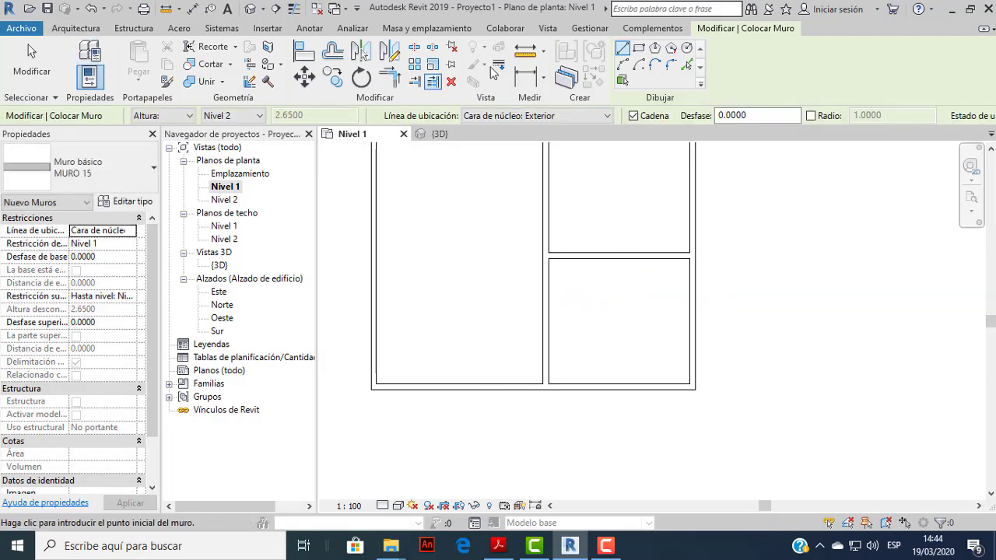
key(Escape)
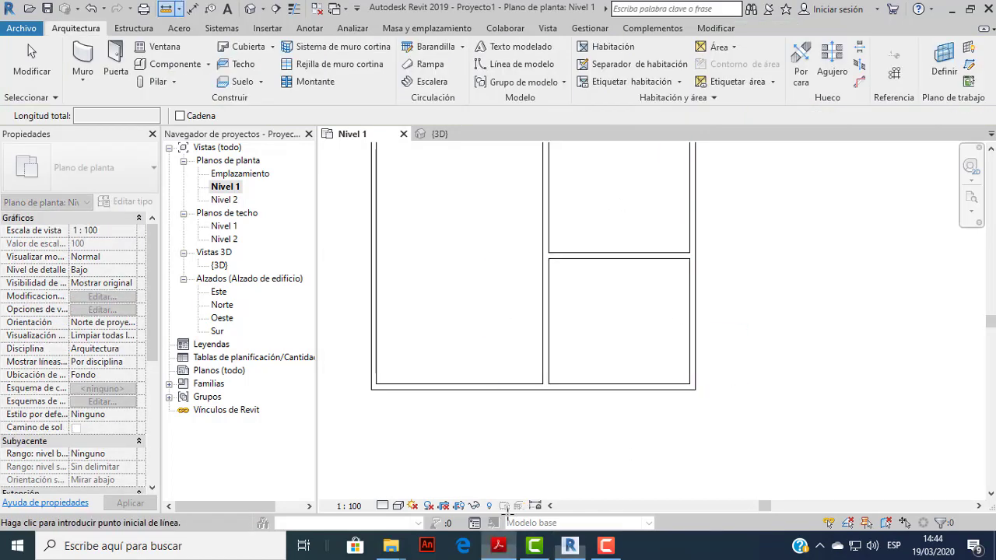
Compare with the PDF and measure the partition's distance from the bottom wall.
click(499, 546)
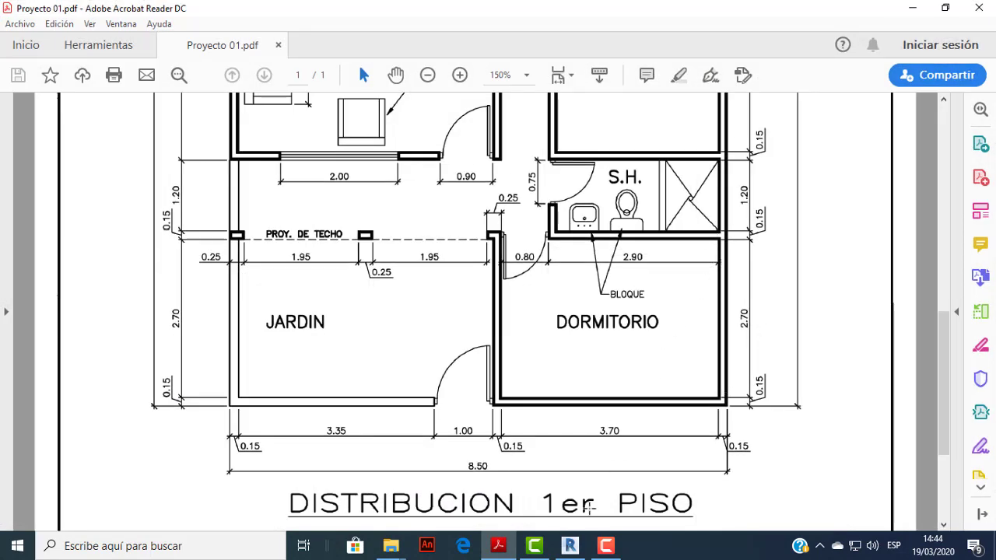
click(570, 545)
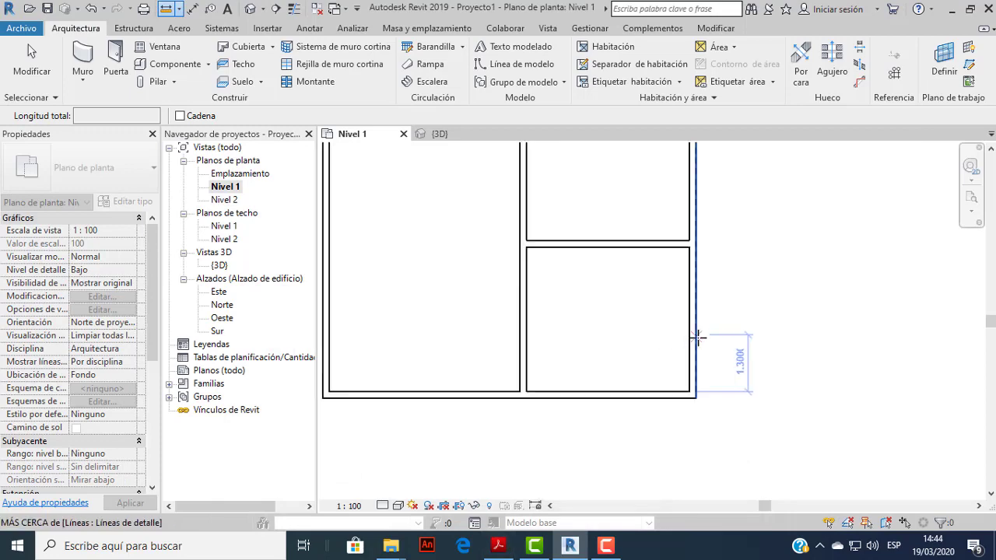
scroll(698, 336, up, 1)
middle_drag(698, 336, 612, 407)
click(618, 434)
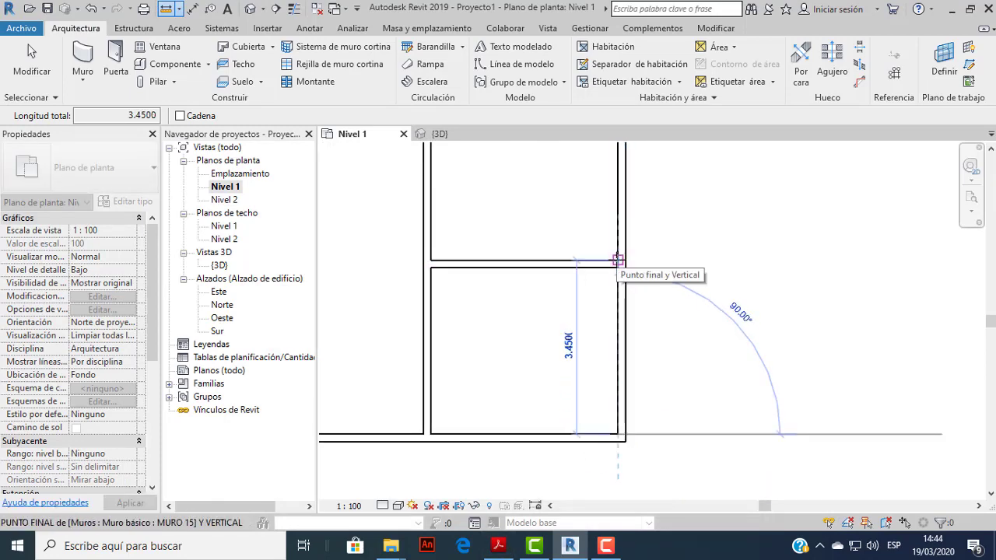
click(618, 259)
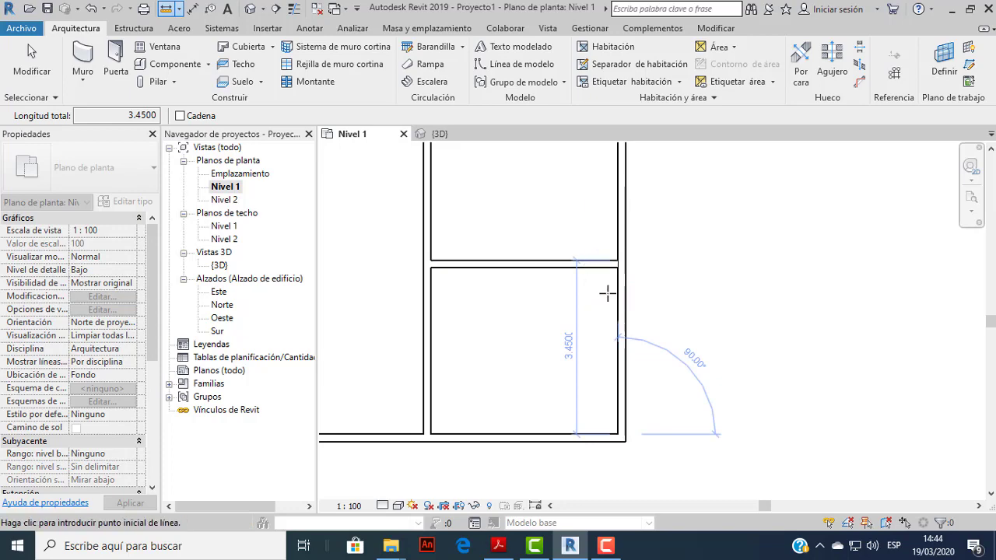
click(31, 60)
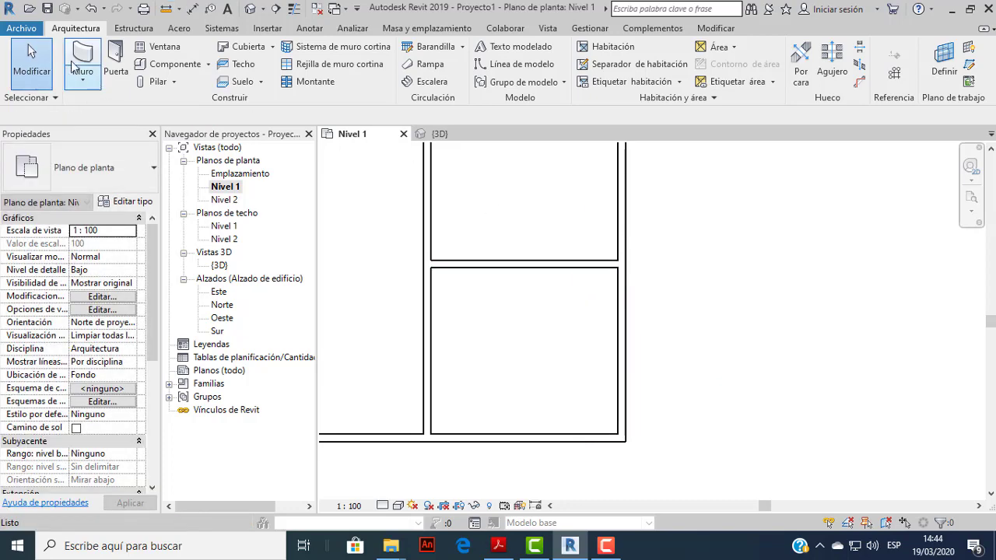
Move the partition to 2.85 from the bottom wall using its temporary dimension.
click(574, 268)
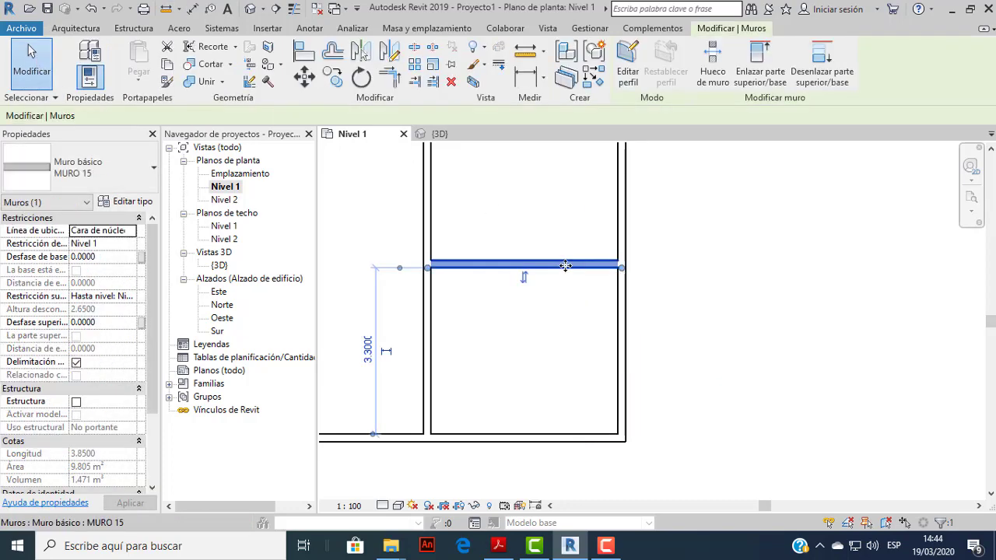
click(369, 351)
text(2.85)
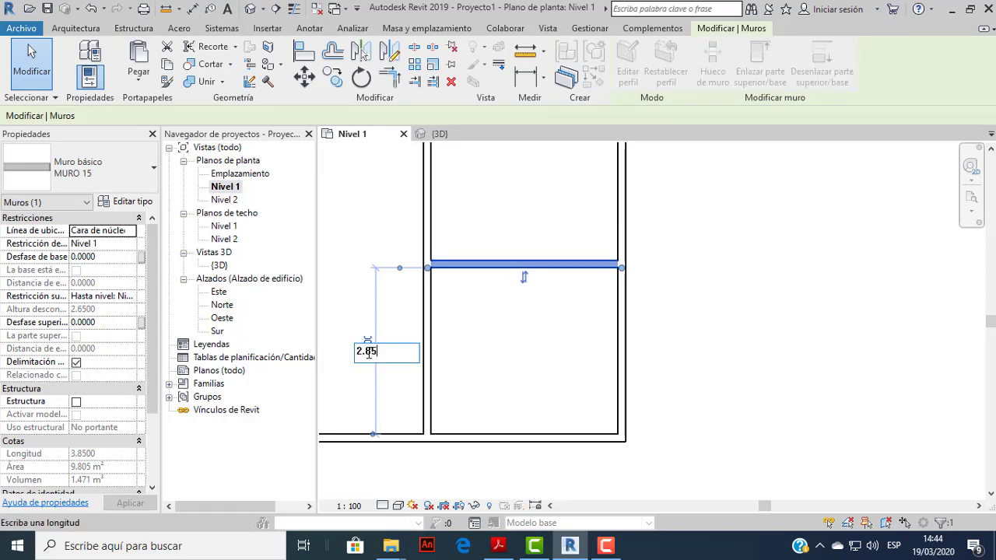
key(Return)
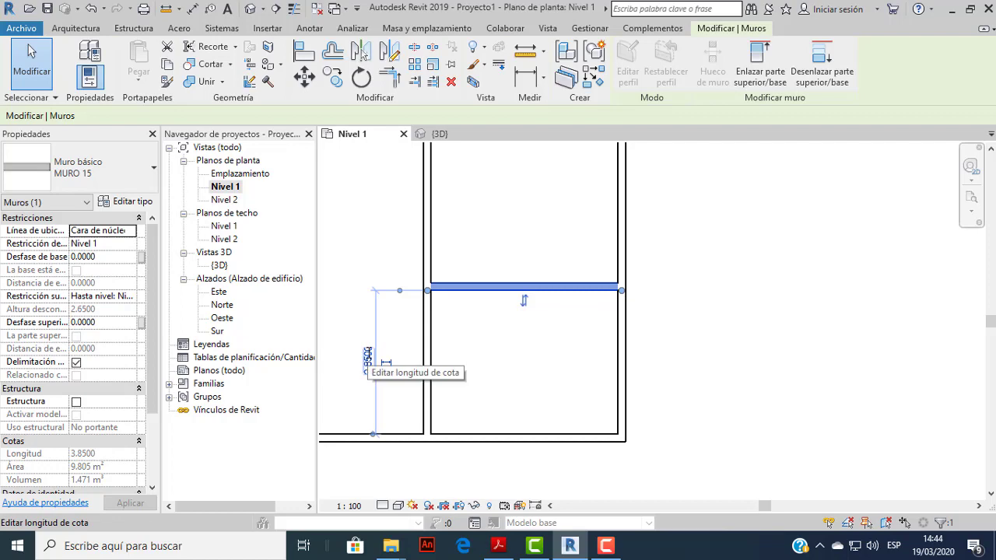
click(379, 360)
scroll(592, 467, down, 2)
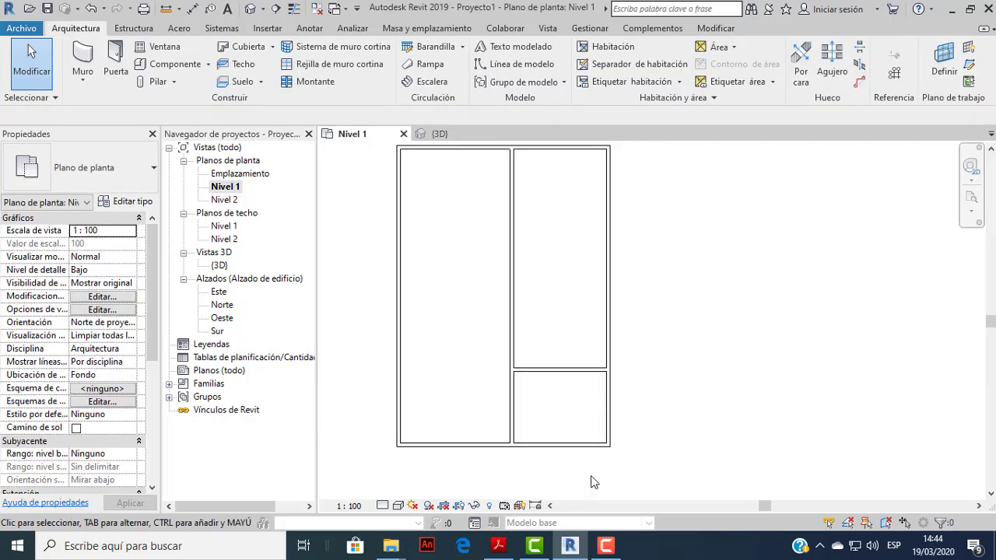
scroll(600, 443, up, 1)
Check the SALA and upper DORMITORIO dimensions in the PDF, then return to Revit.
click(502, 546)
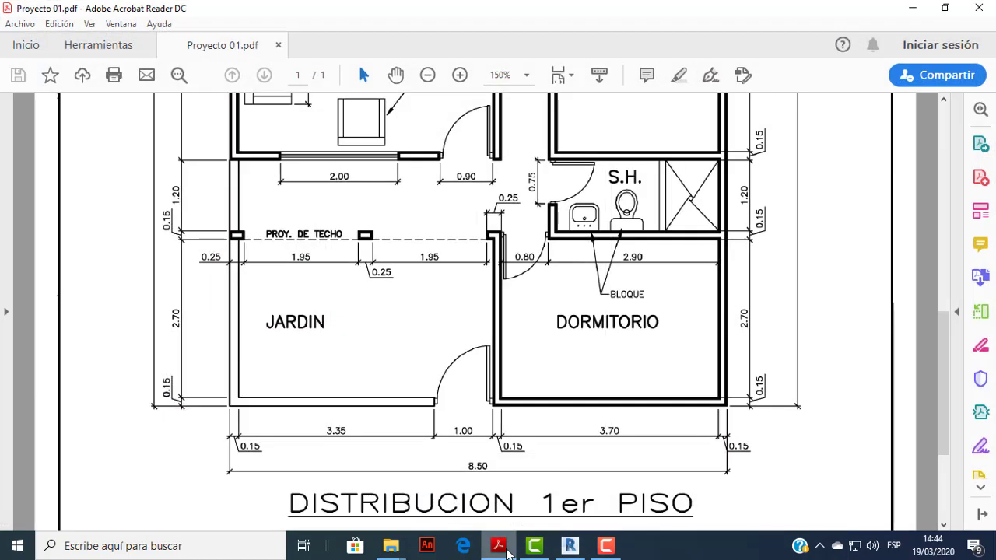
click(506, 549)
click(507, 549)
click(507, 550)
click(507, 549)
scroll(625, 258, up, 3)
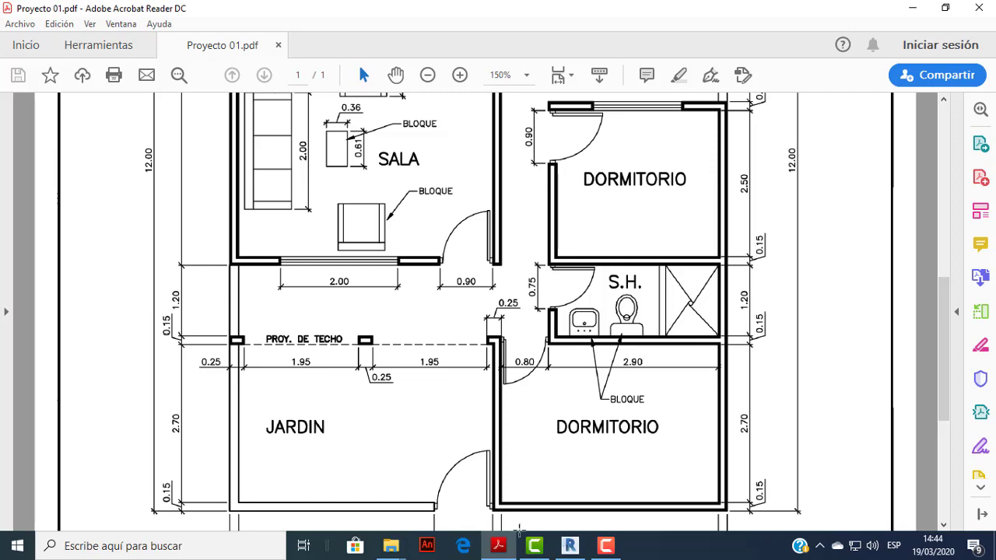
click(571, 548)
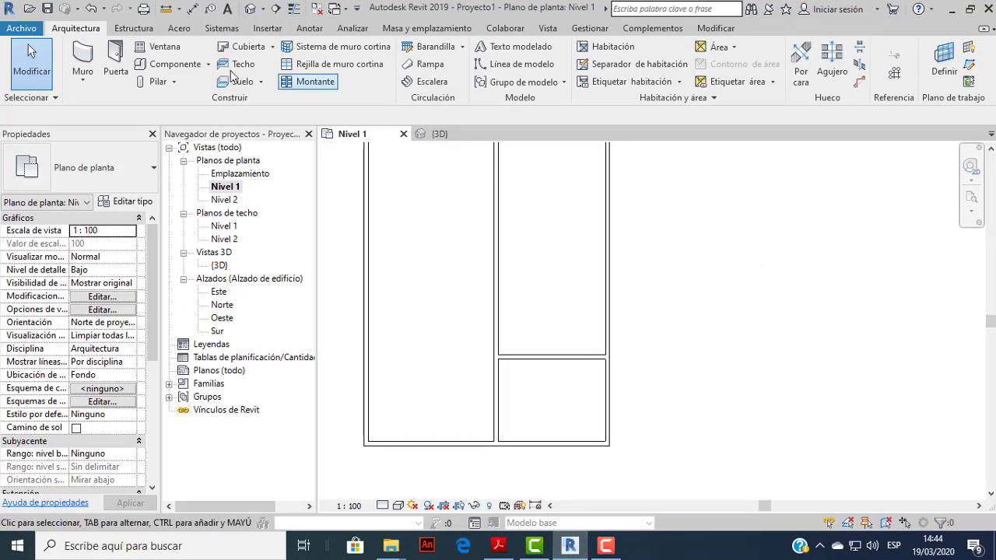
Draw a short horizontal MURO 15 partition off the right wall using the WA shortcut.
key(w)
key(a)
scroll(610, 284, up, 2)
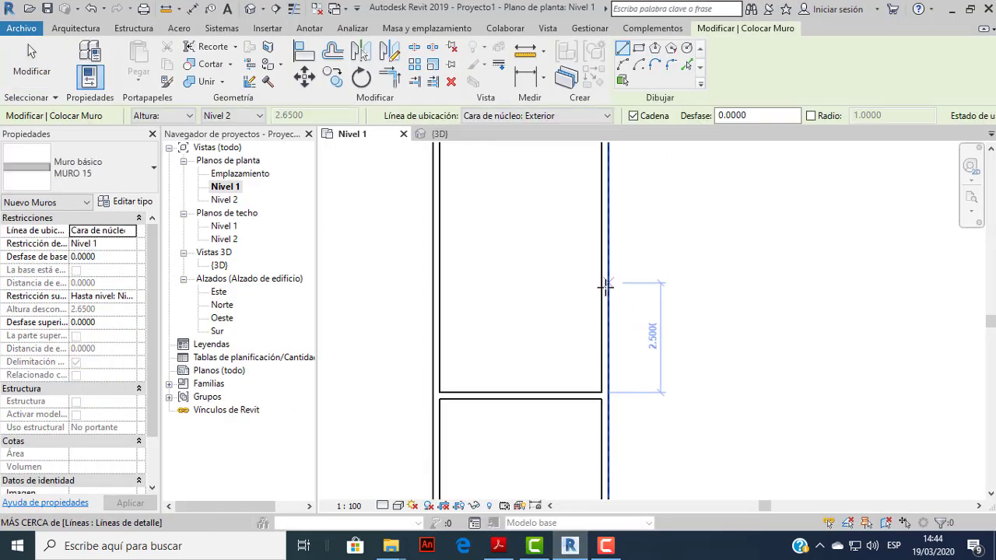
click(604, 296)
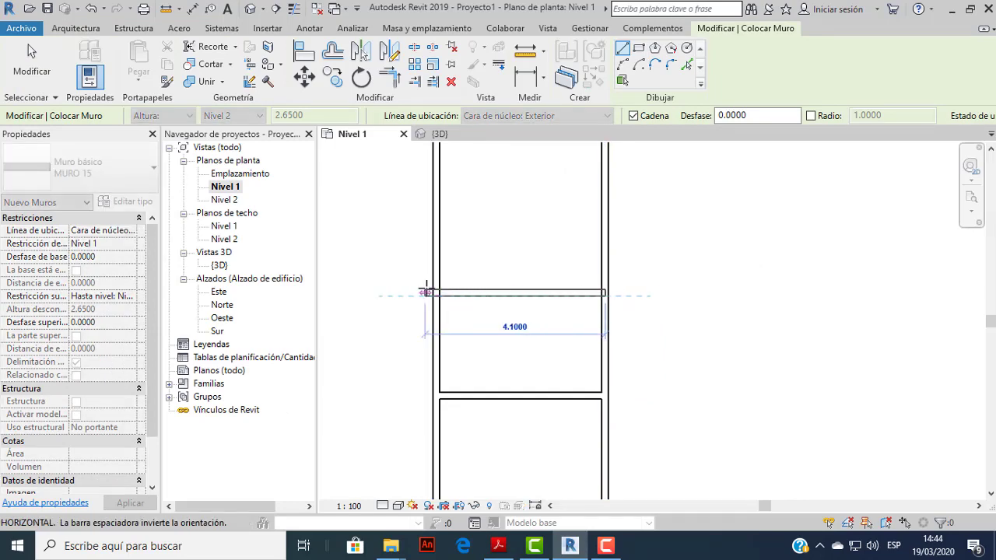
click(481, 293)
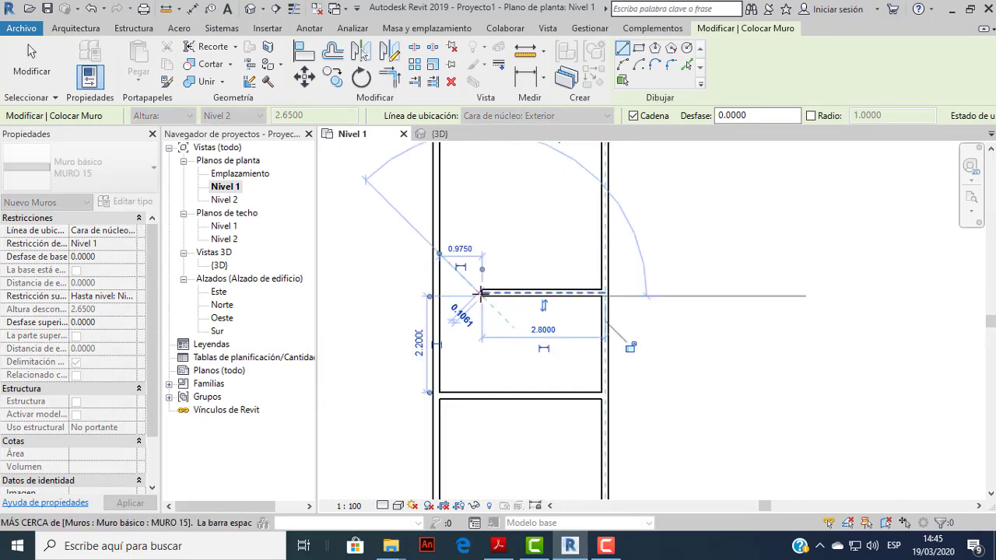
key(Escape)
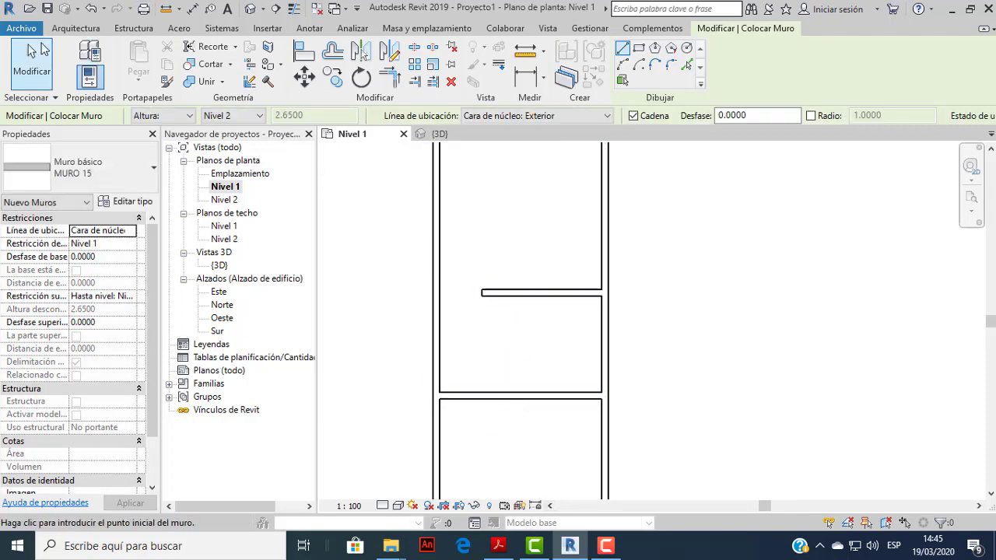
click(32, 61)
Set the new partition 1.35 above the lower cross wall via its temporary dimension.
click(586, 293)
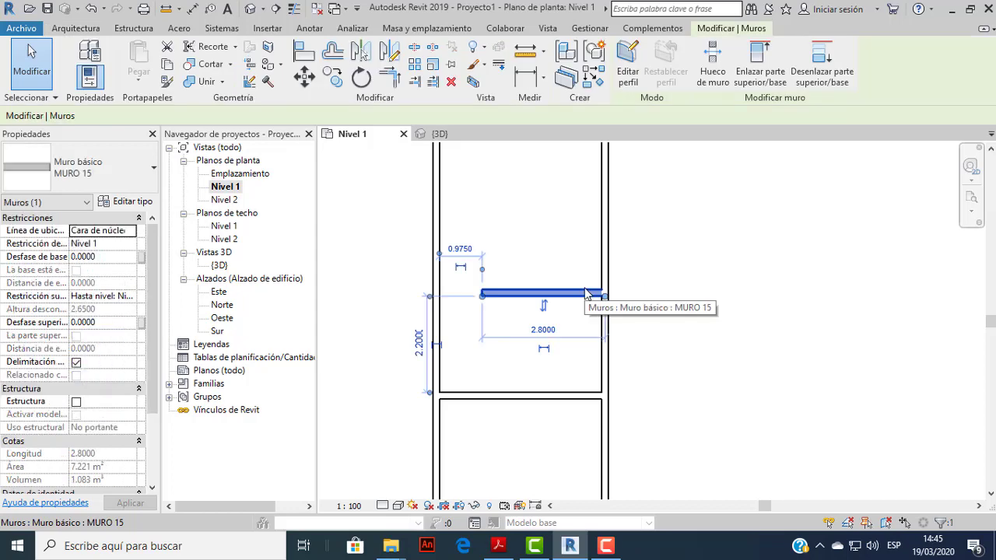
click(500, 551)
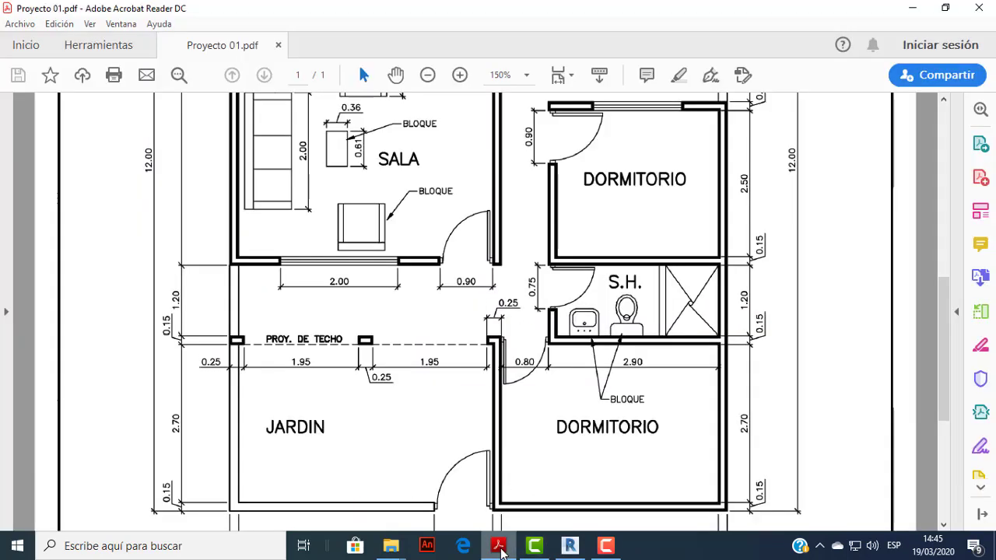
click(500, 551)
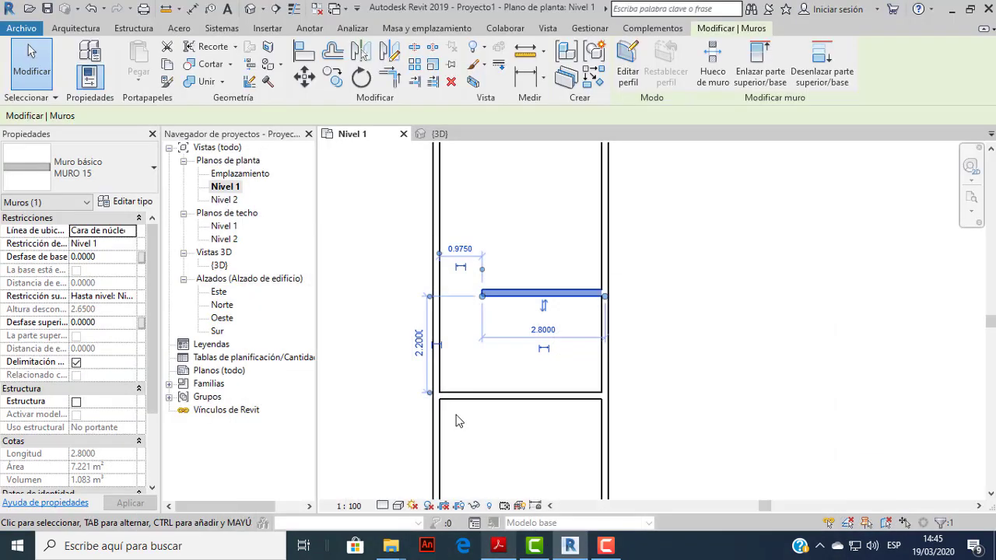
click(420, 345)
text(1.15)
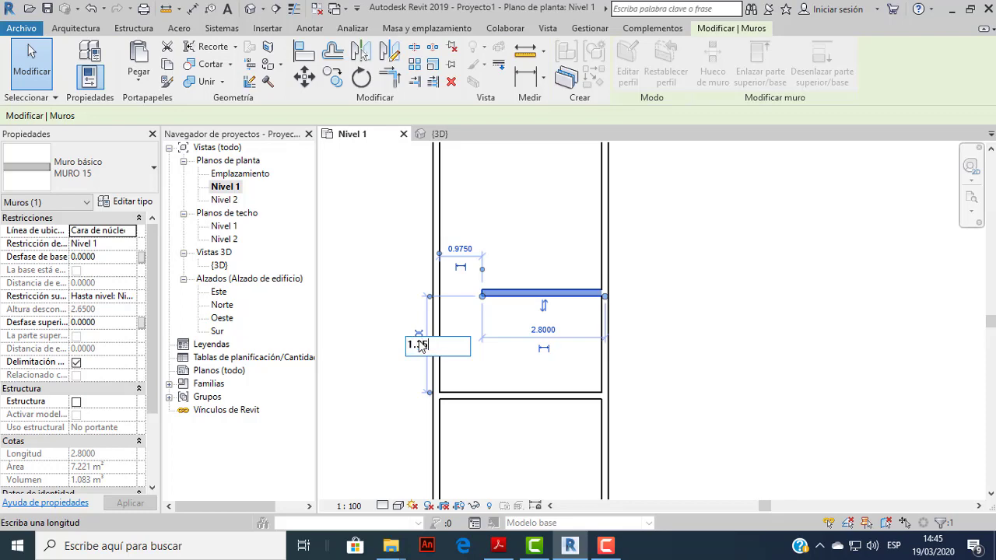
key(Return)
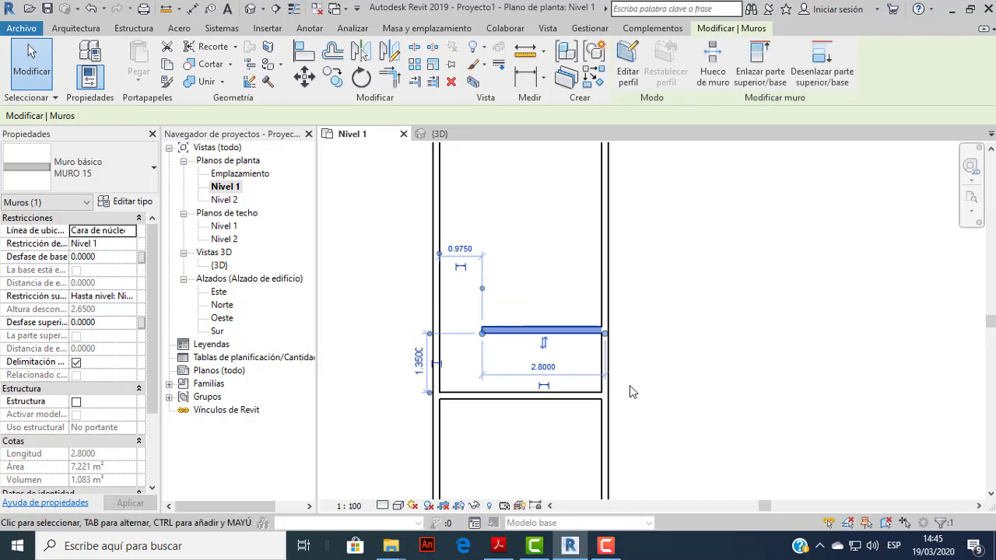
click(532, 349)
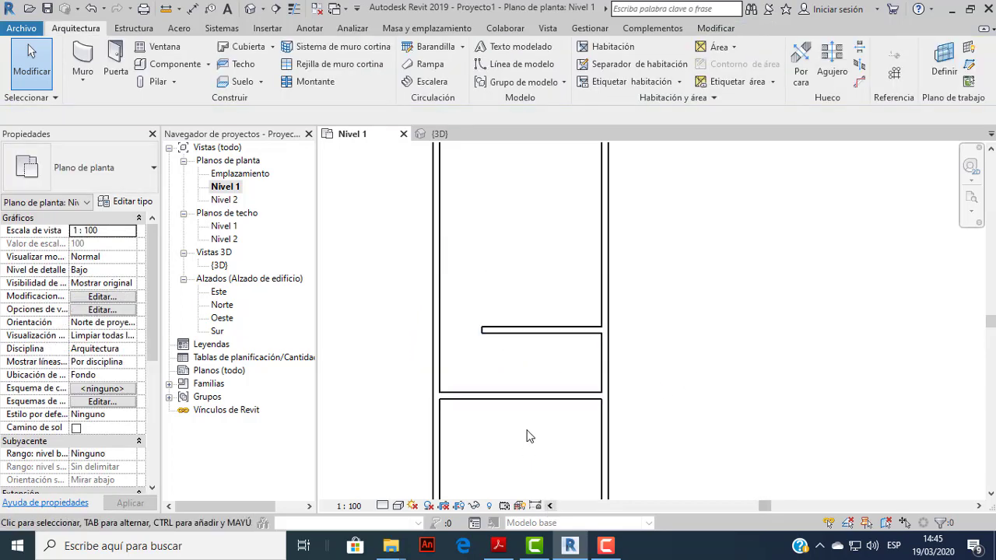
Delete the long central vertical wall from the Nivel 1 plan.
scroll(527, 437, down, 1)
scroll(514, 389, down, 1)
scroll(498, 346, up, 1)
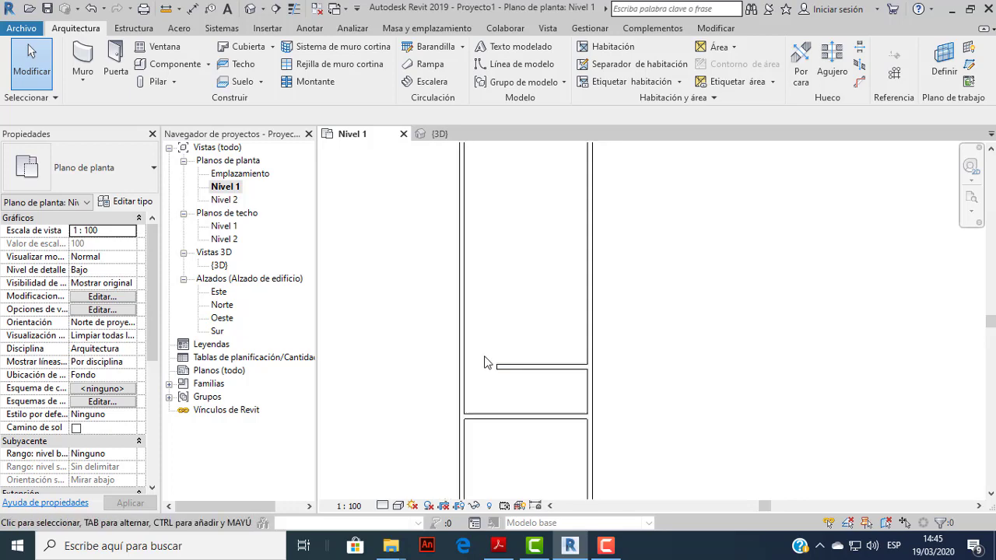
scroll(484, 363, down, 1)
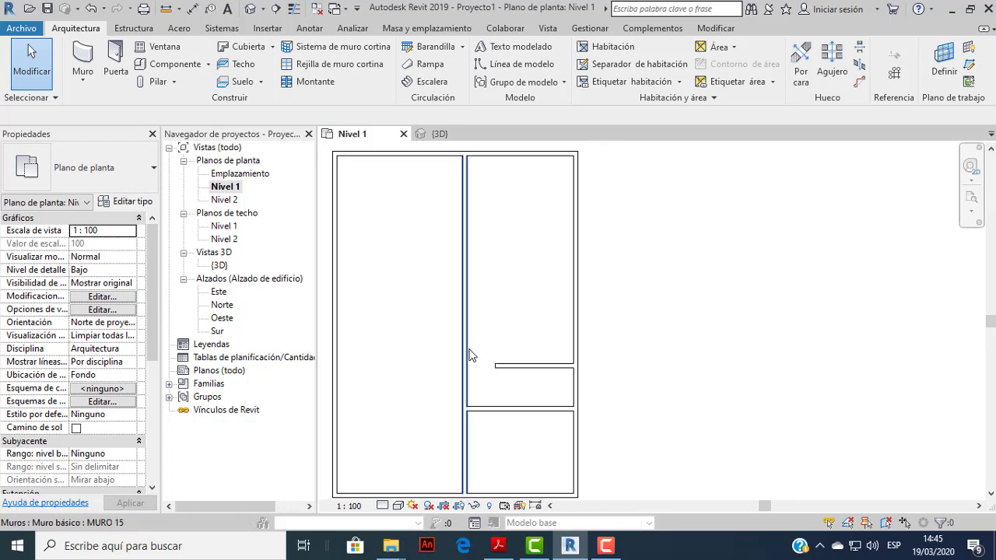
click(469, 356)
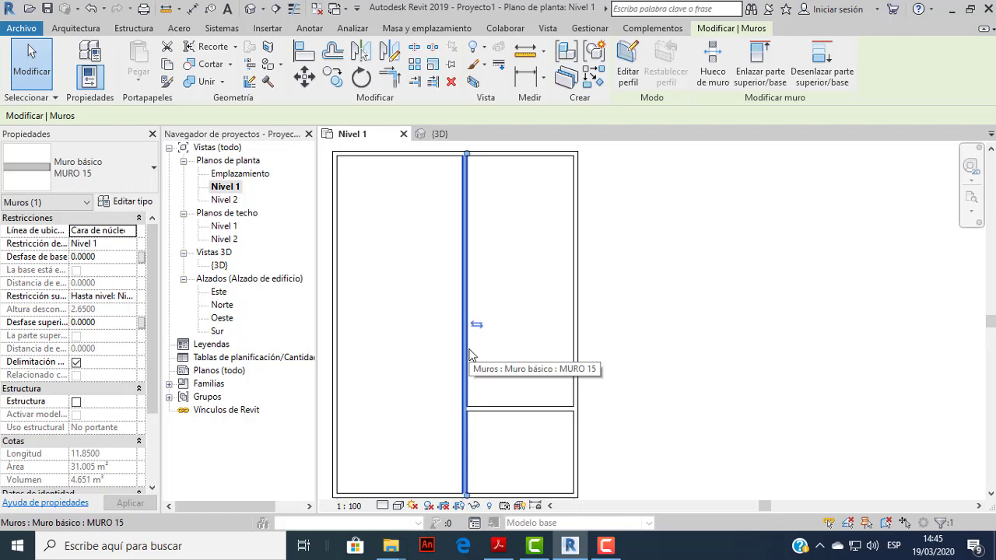
key(Delete)
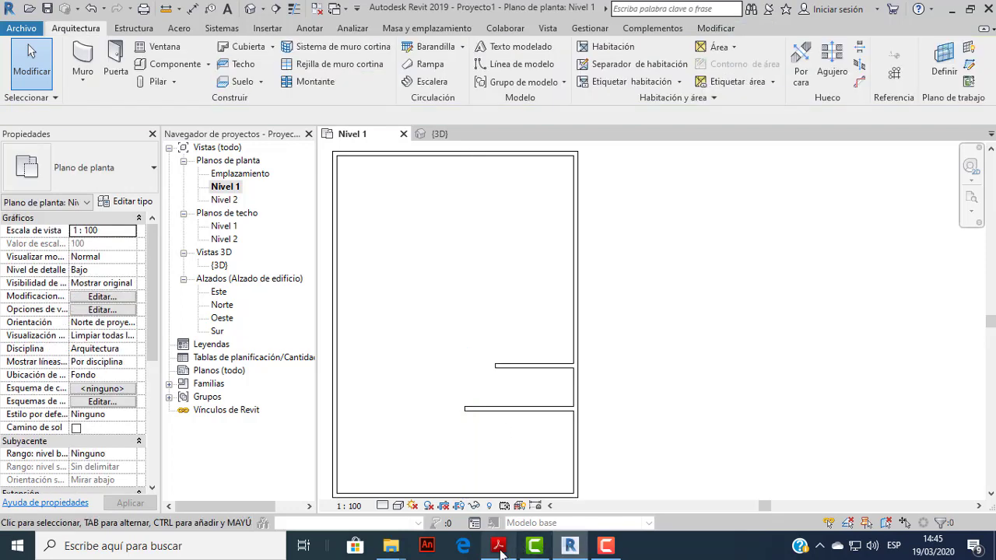
Compare the updated Revit plan against the PDF floor plan.
click(498, 545)
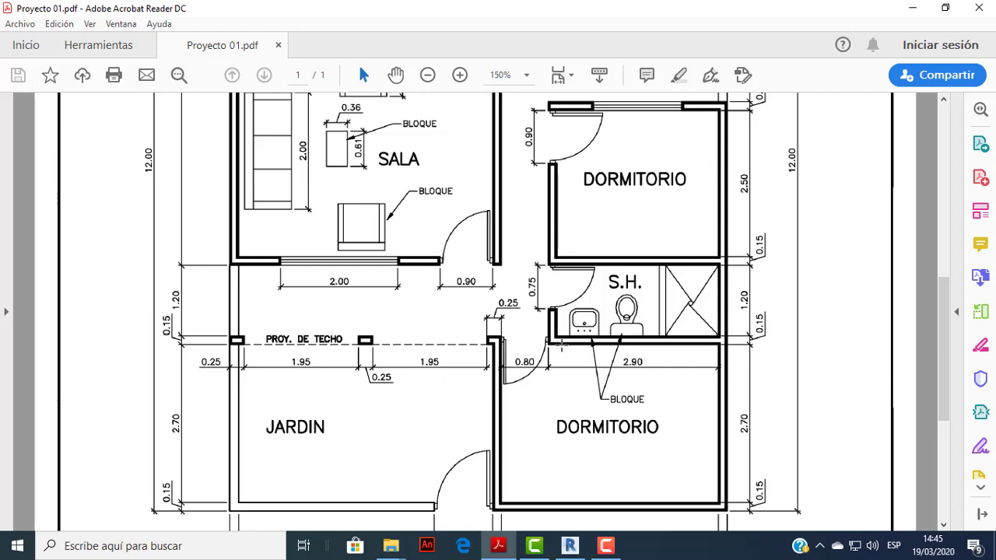
click(571, 546)
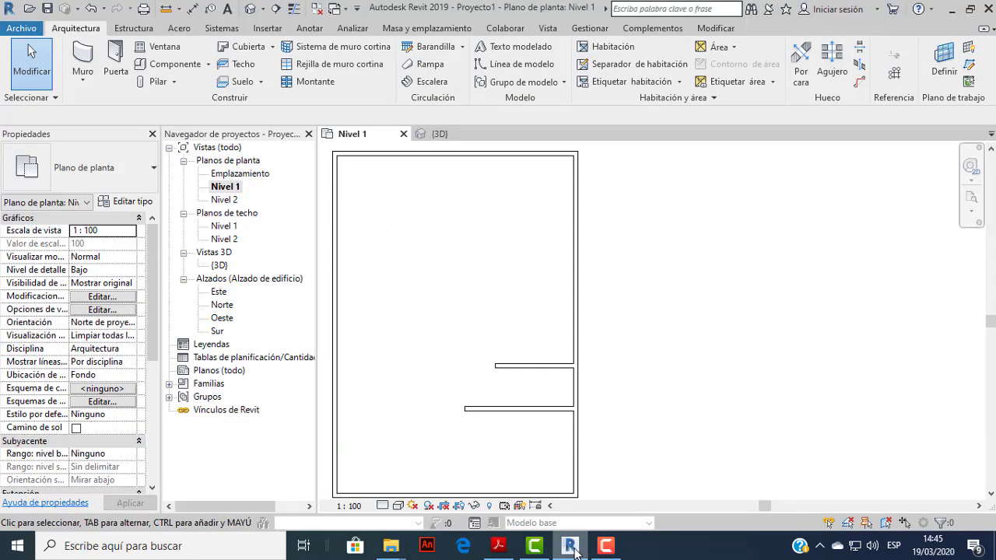
click(573, 550)
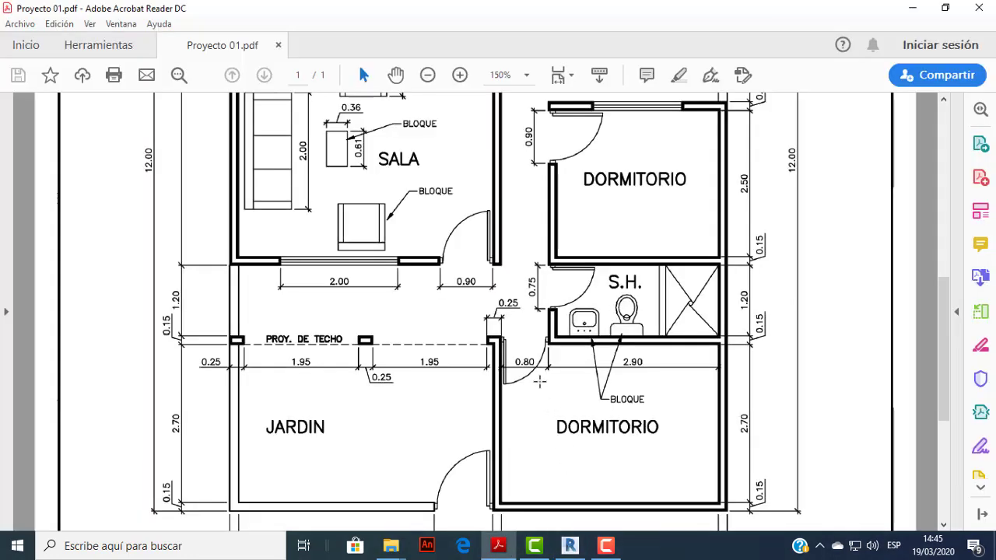
click(570, 547)
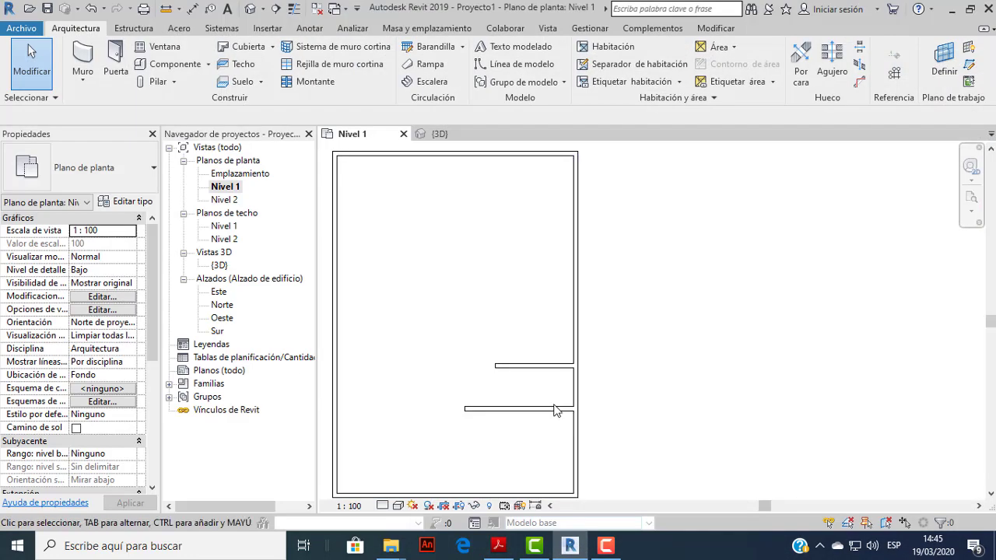
Draw a vertical MURO 15 wall from the lower partition's left end down to the bottom exterior wall.
click(82, 62)
scroll(502, 362, down, 1)
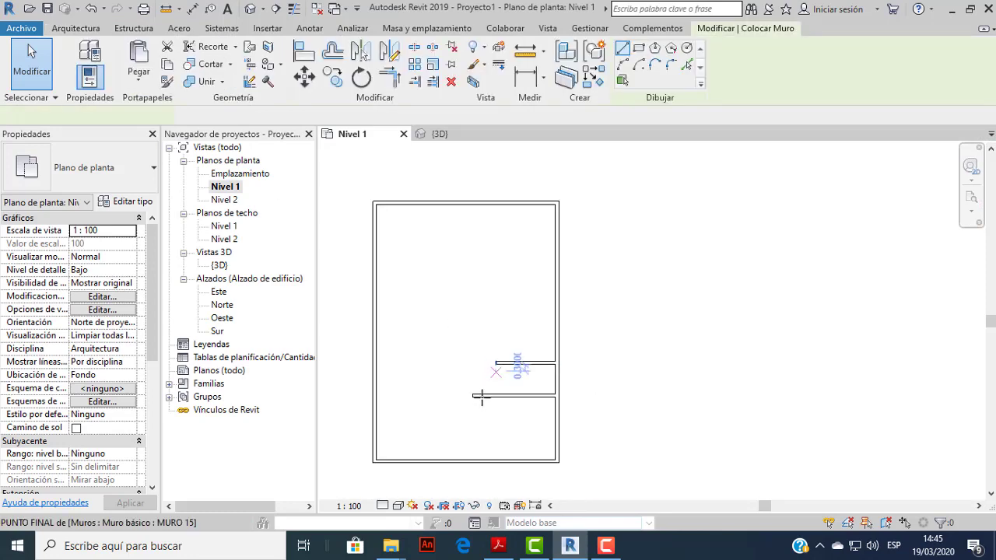
scroll(473, 420, up, 2)
click(471, 369)
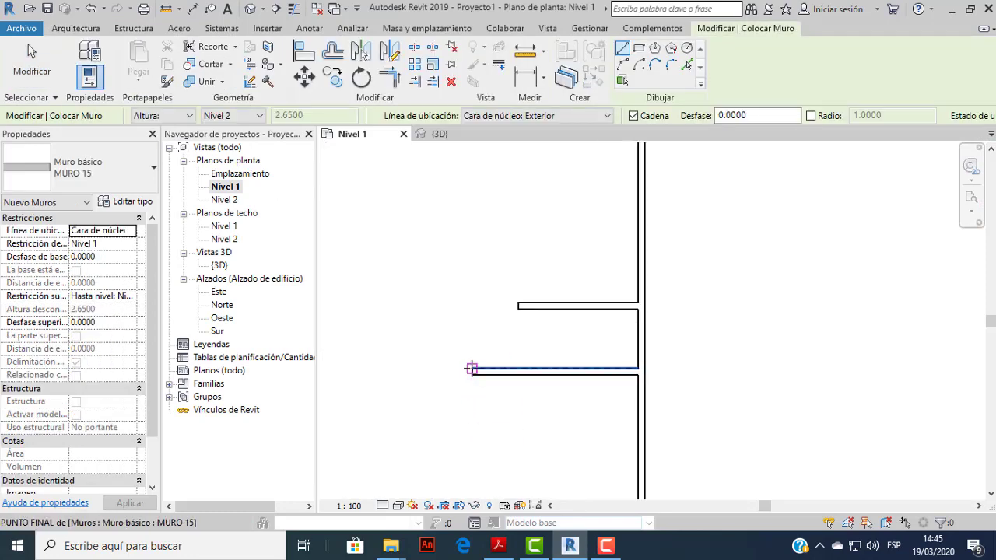
scroll(477, 440, down, 2)
middle_drag(485, 444, 485, 418)
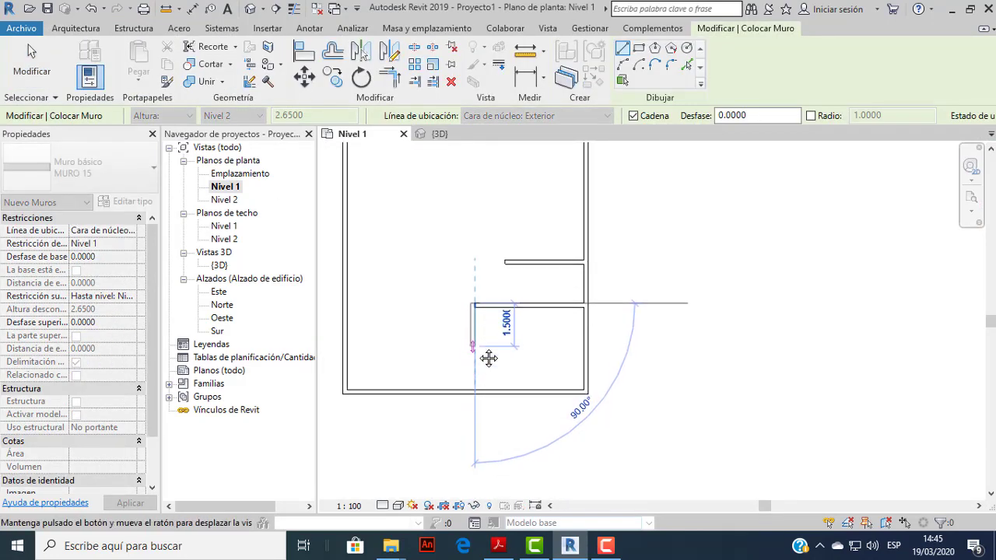
scroll(474, 346, up, 1)
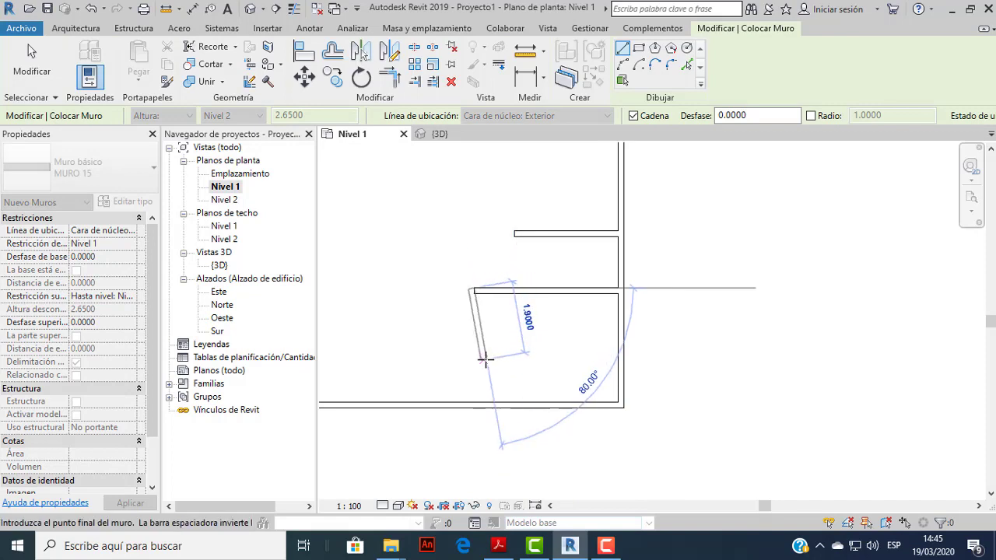
click(474, 408)
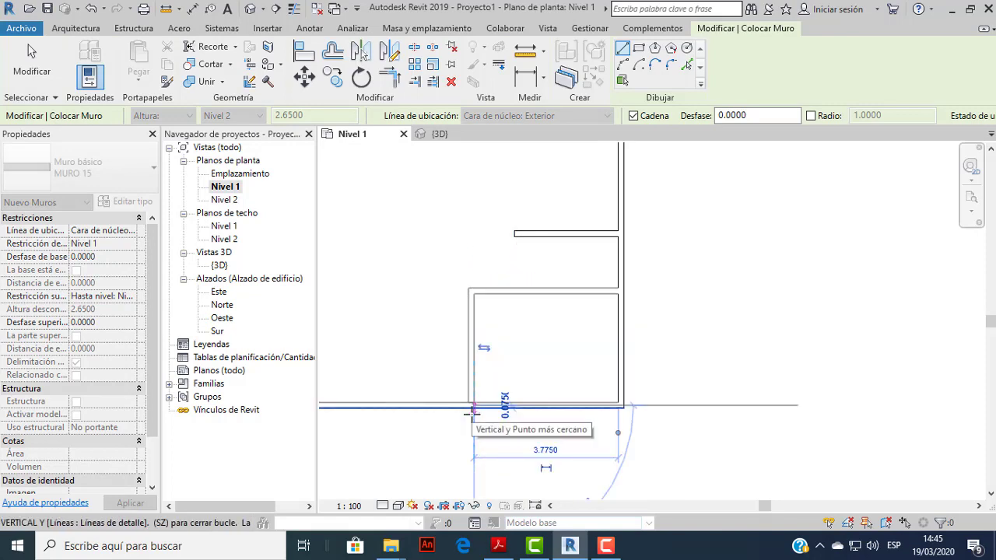
key(Escape)
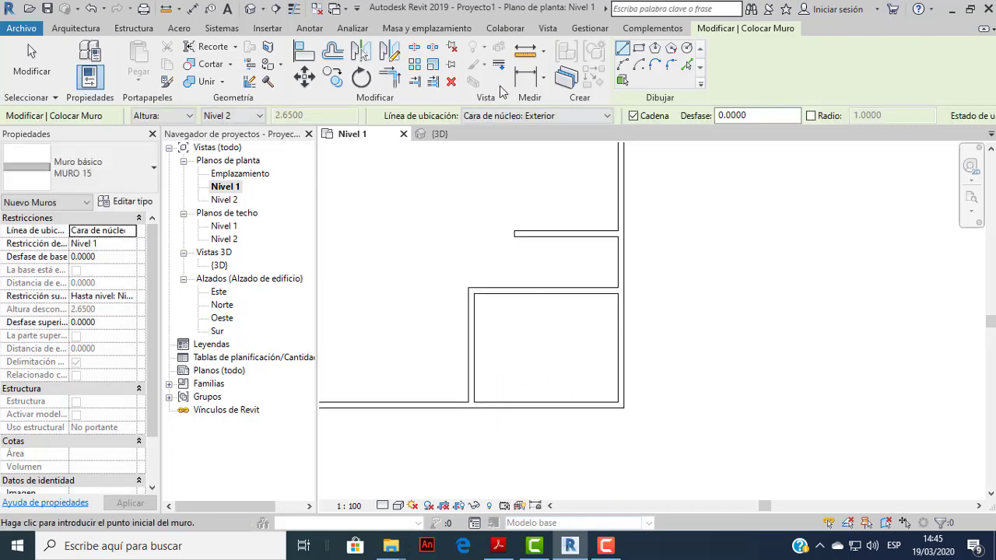
key(Escape)
Measure the new lower-right room's width, about 4.0, with the ME tool.
scroll(618, 412, up, 1)
key(m)
key(e)
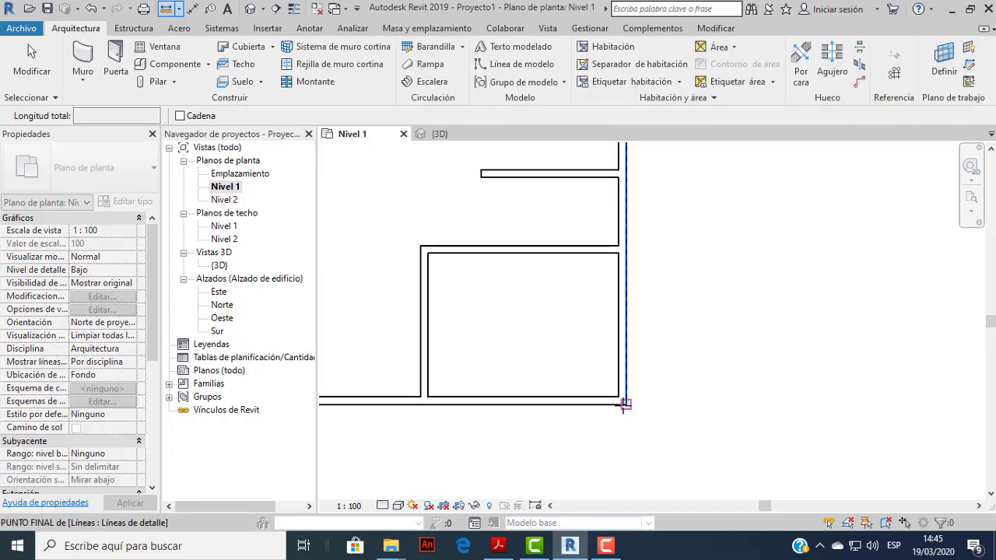
click(623, 403)
click(420, 397)
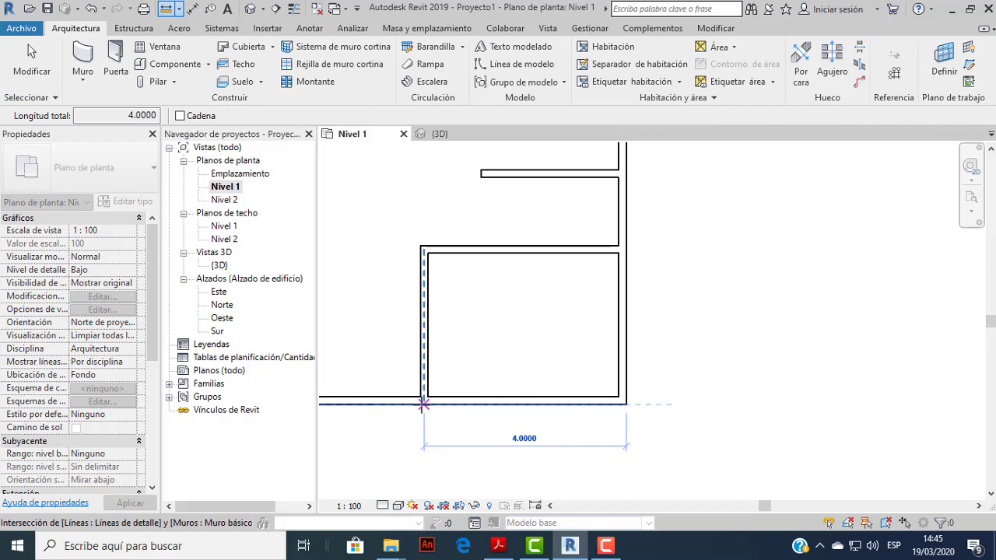
click(423, 404)
key(Escape)
key(Escape)
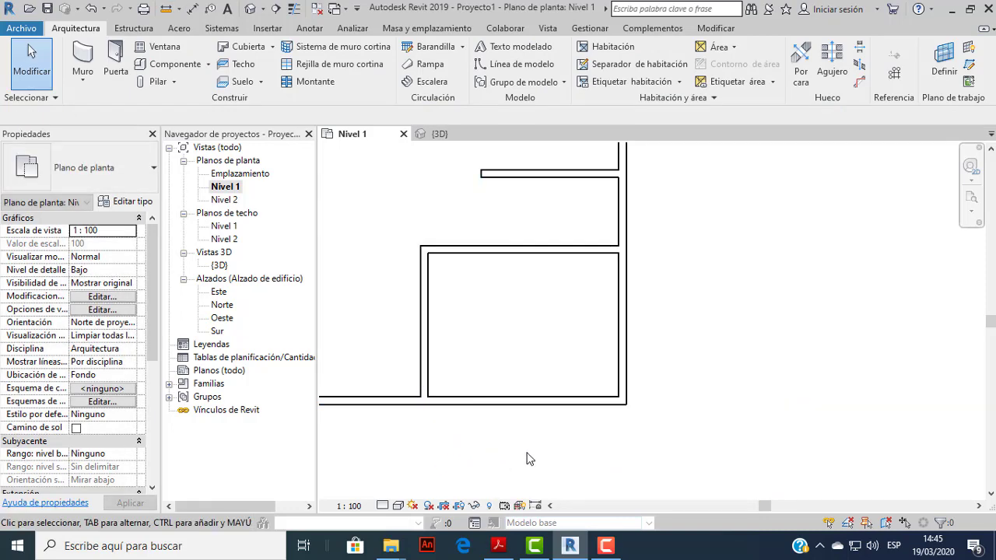
scroll(574, 407, down, 1)
scroll(596, 340, down, 1)
middle_drag(597, 340, 618, 423)
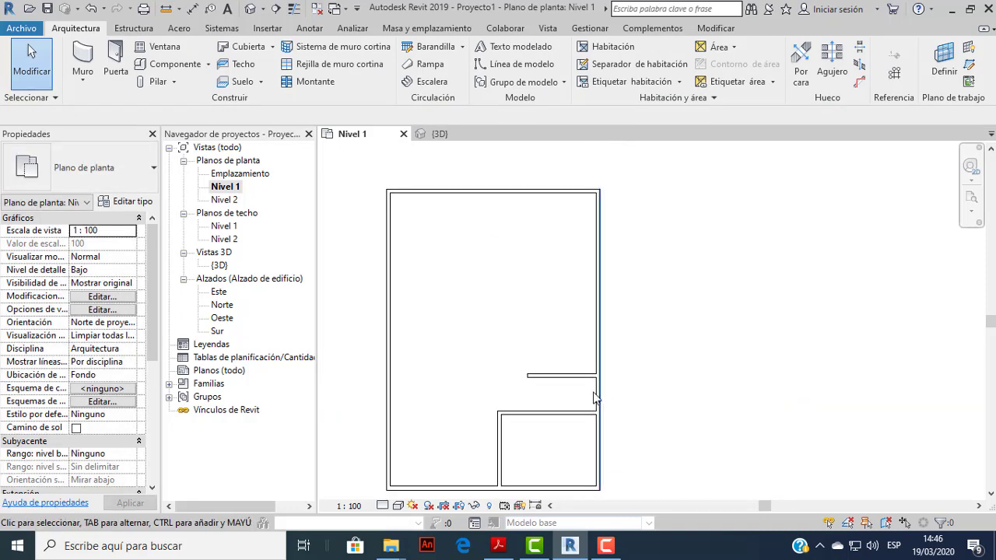
Compare the Revit Nivel 1 plan against the PDF floor plan in Acrobat Reader.
click(499, 546)
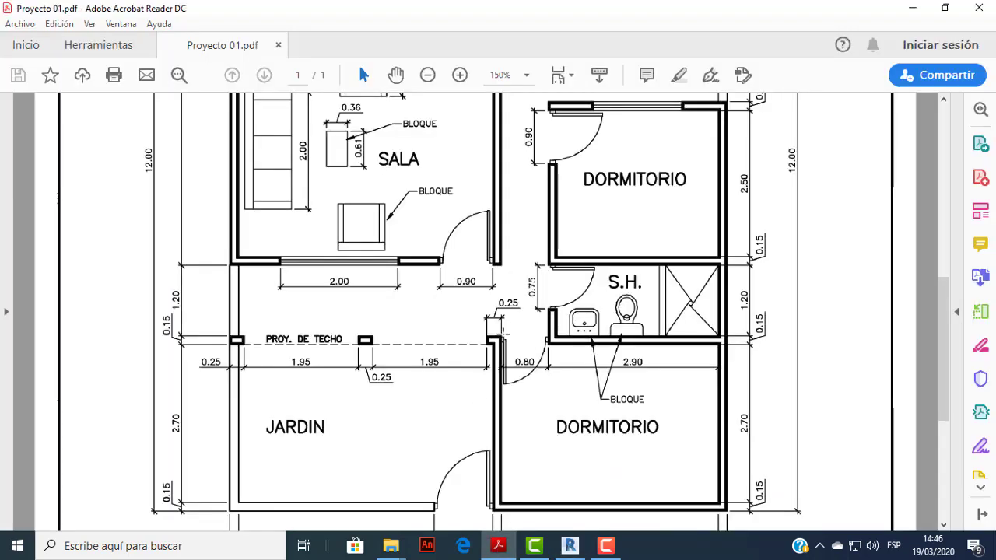
click(498, 545)
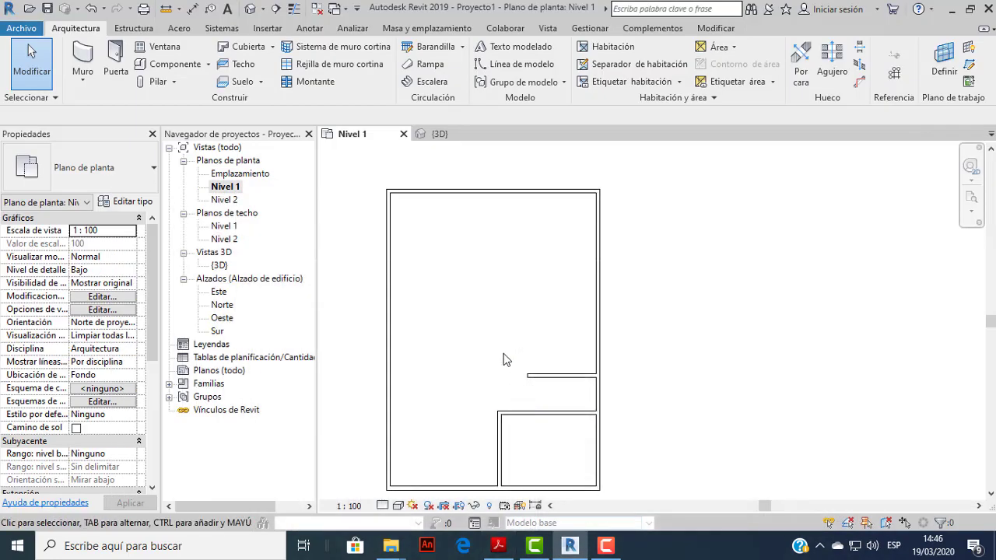
click(494, 547)
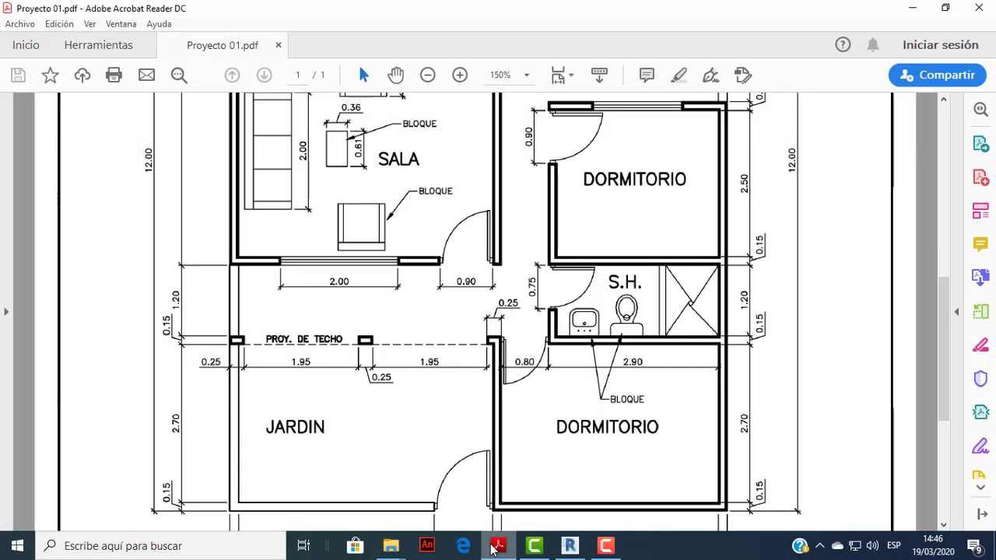
click(494, 547)
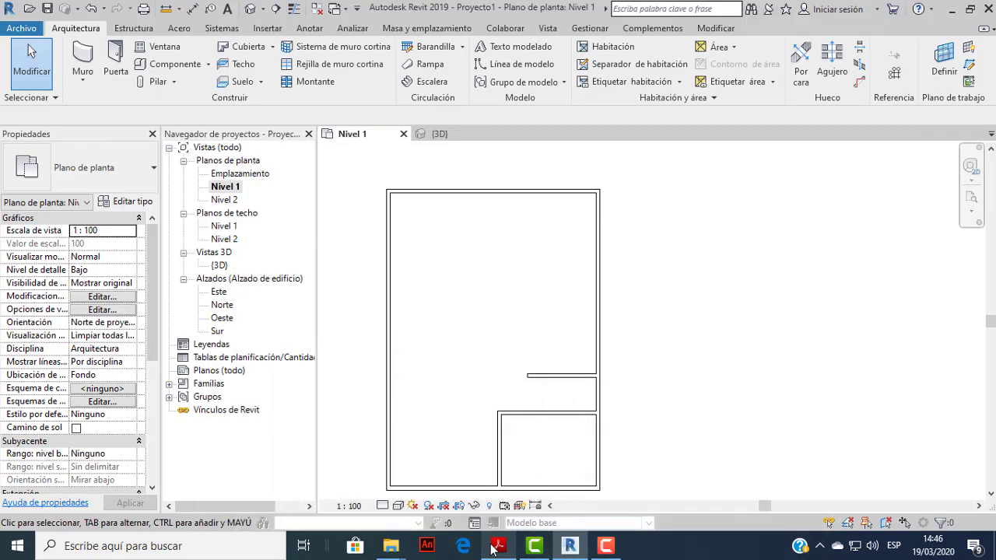
click(495, 547)
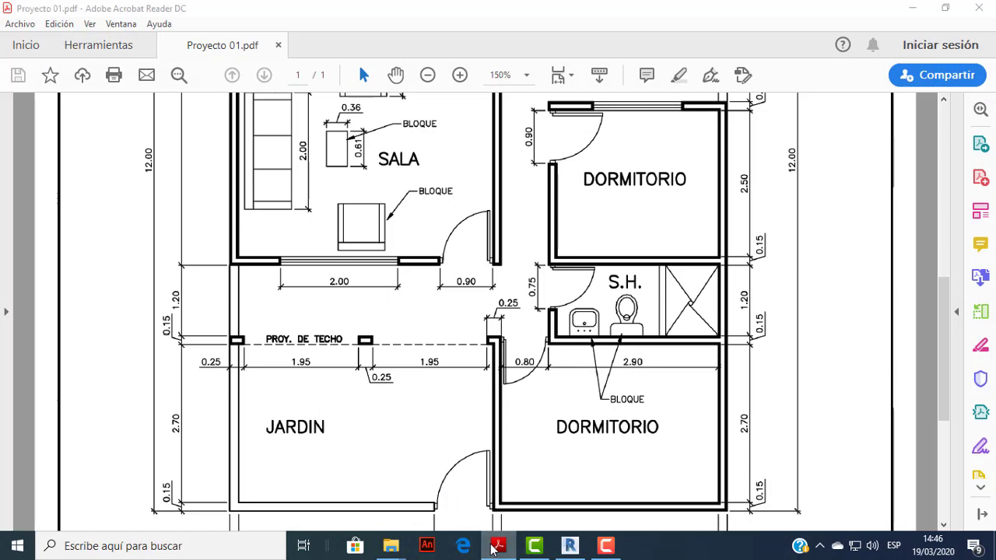
click(494, 547)
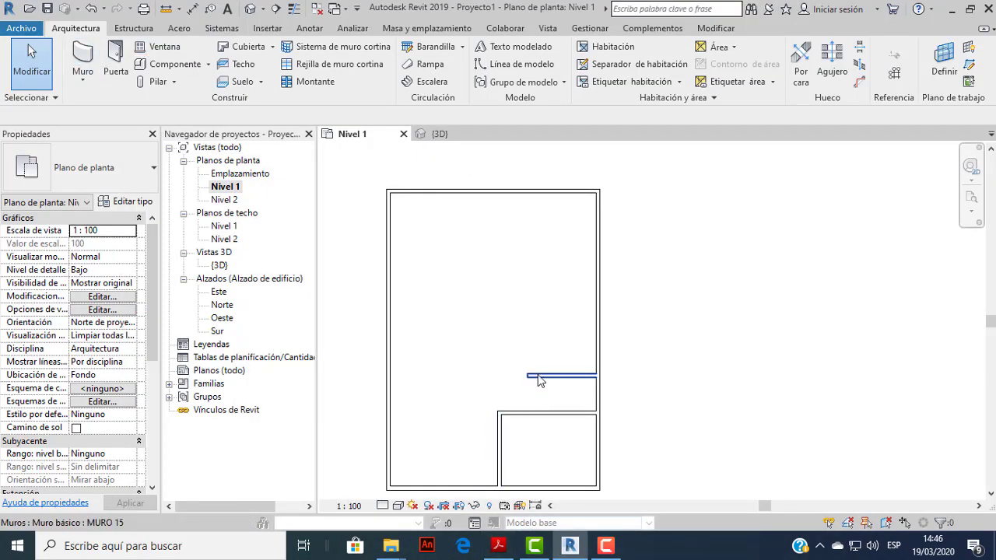
Back in Revit, start placing another chained MURO 15 wall.
click(83, 56)
scroll(517, 379, up, 1)
scroll(498, 398, up, 1)
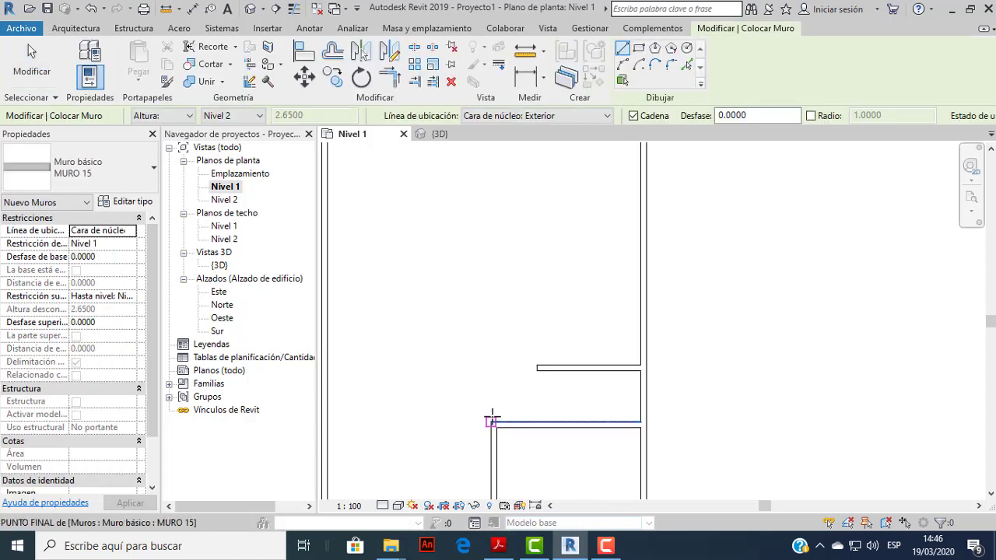
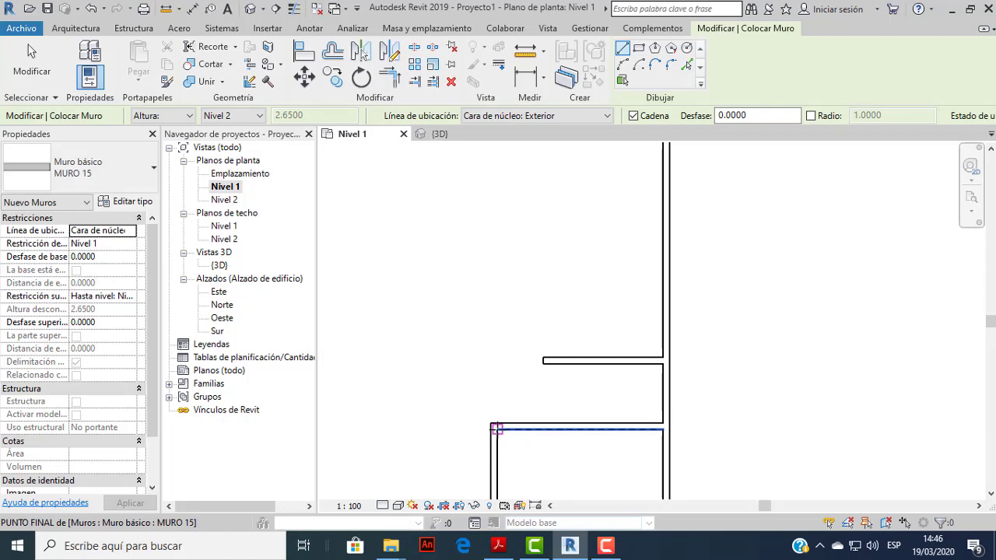
Draw a short vertical wall from the inner wall corner after two cancelled attempts.
click(495, 428)
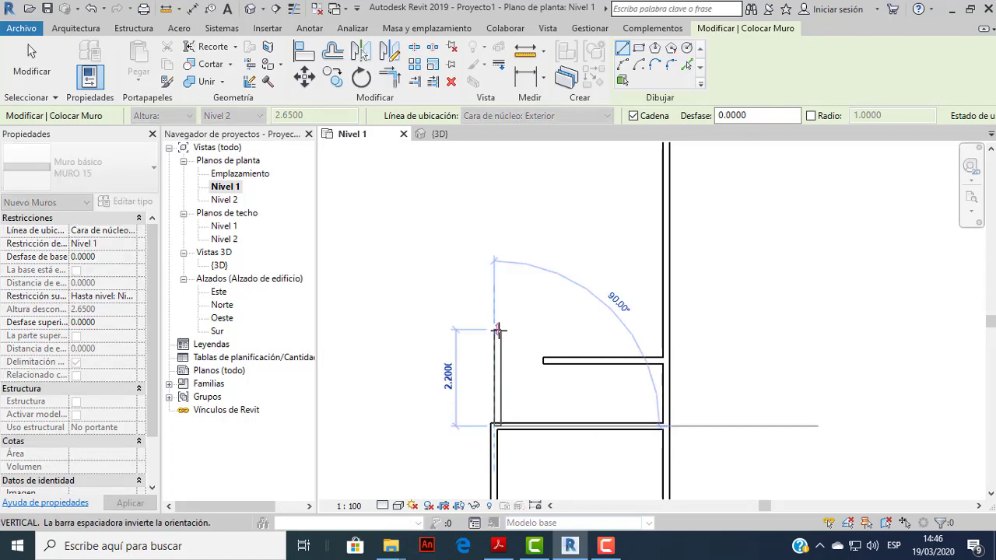
key(Escape)
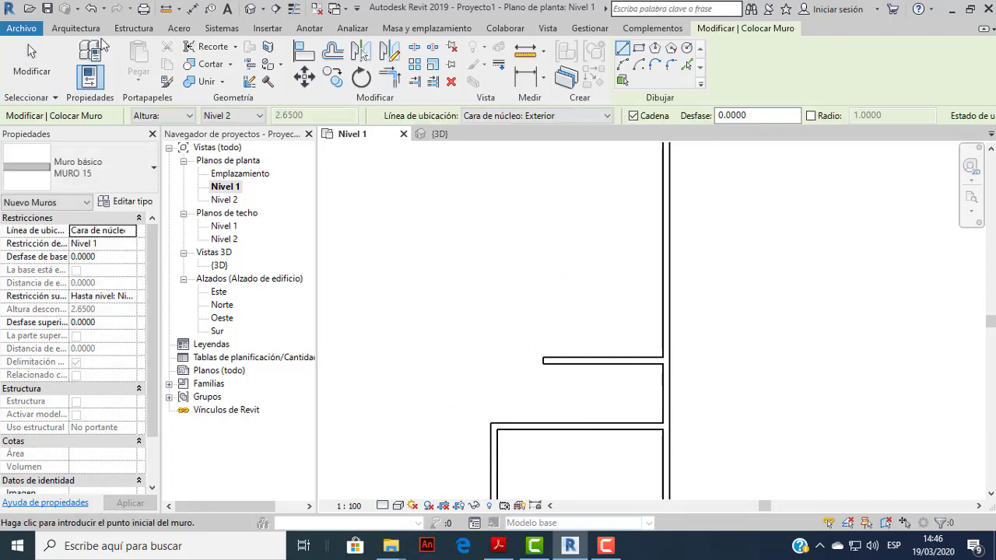
click(95, 28)
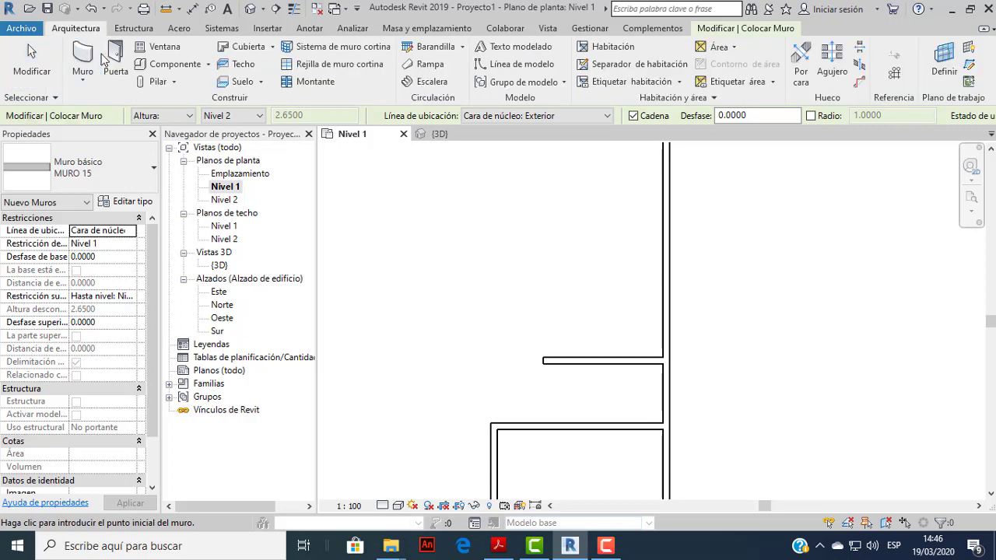
click(82, 58)
scroll(491, 397, up, 1)
click(496, 429)
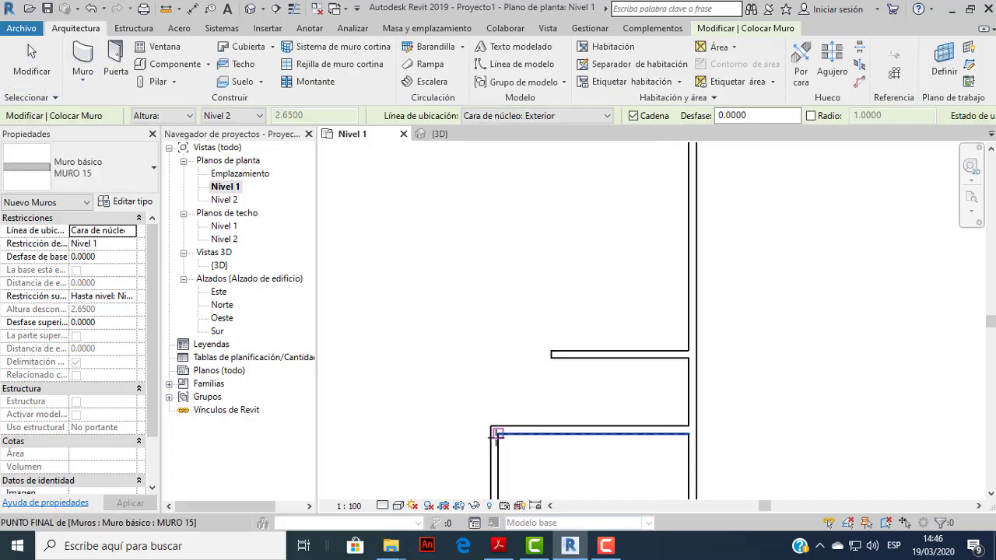
key(Escape)
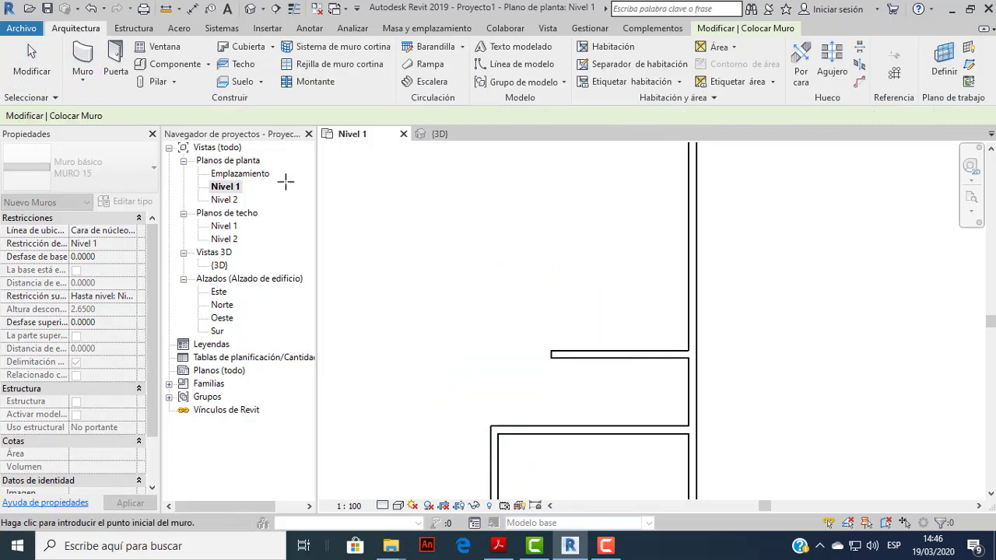
click(493, 426)
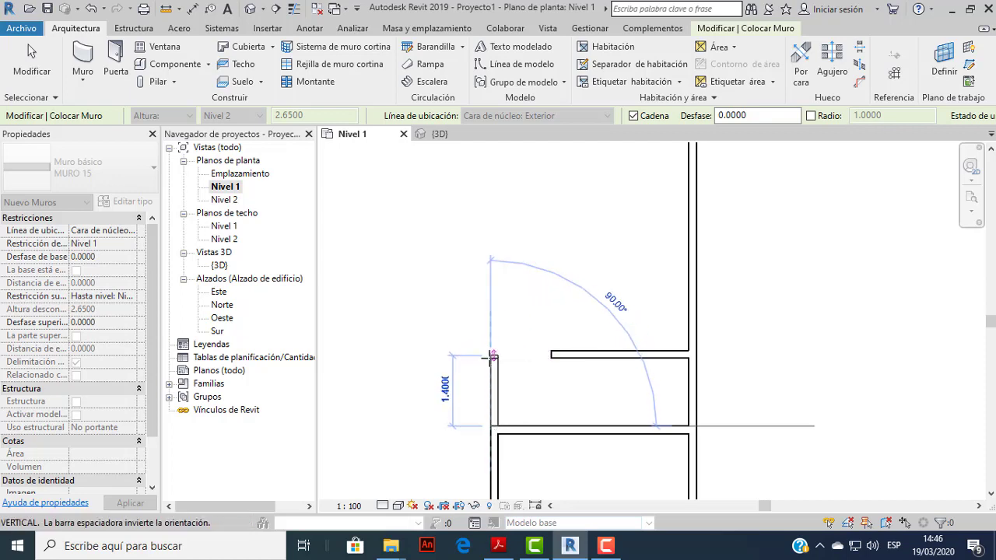
click(491, 359)
key(Escape)
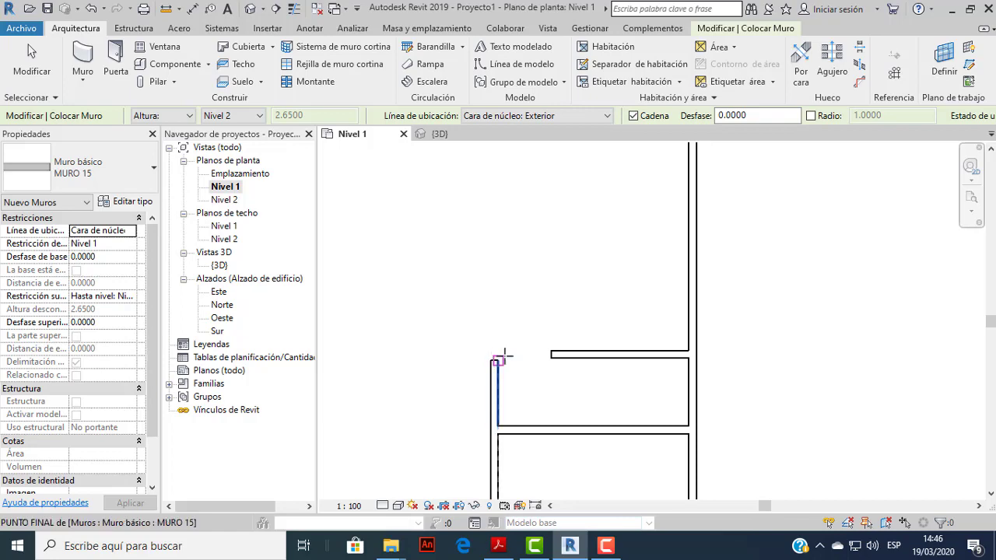
key(Escape)
Reactivate the wall tool with WA and check the layout against the PDF floor plan.
key(w)
key(a)
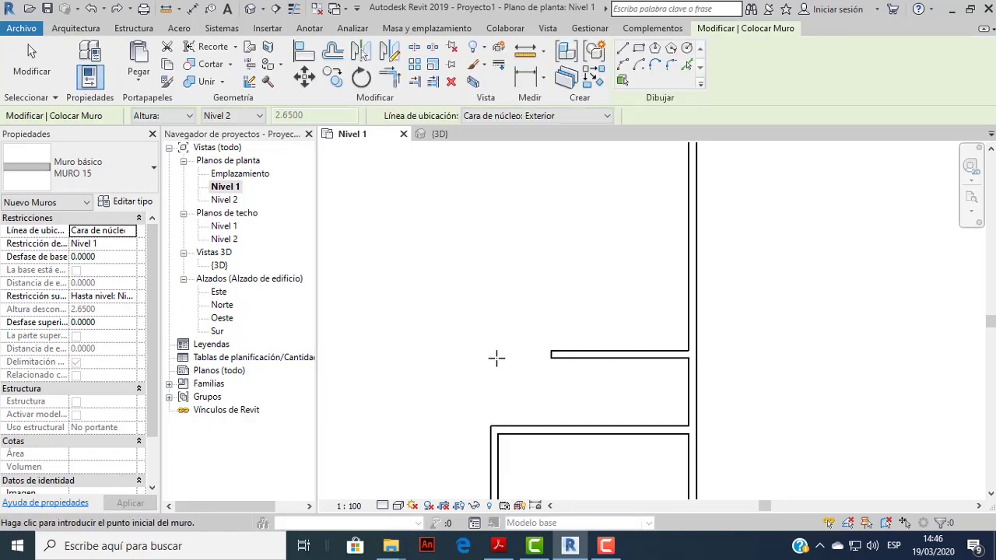
scroll(488, 357, down, 2)
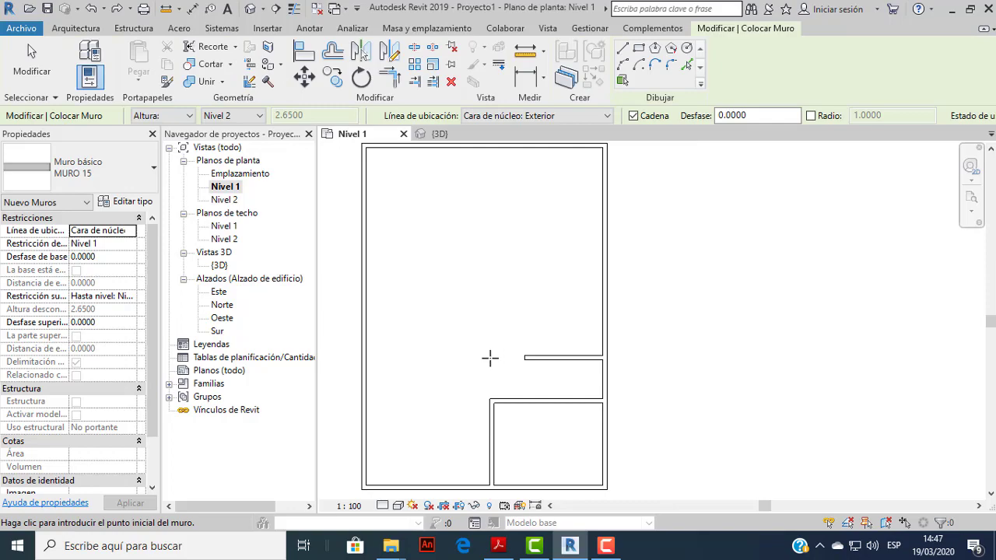
click(499, 546)
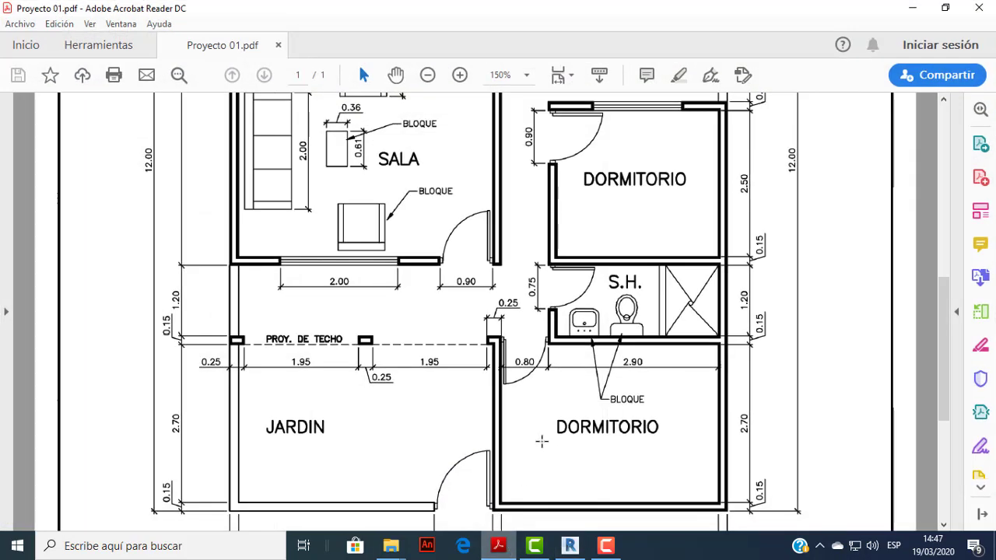
scroll(542, 441, up, 4)
scroll(541, 441, up, 2)
scroll(542, 441, down, 3)
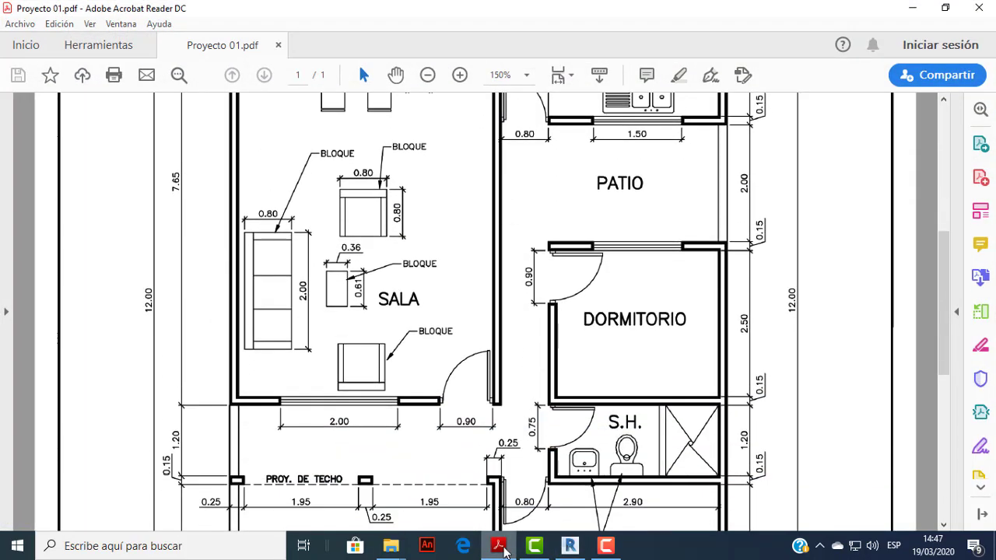
click(500, 546)
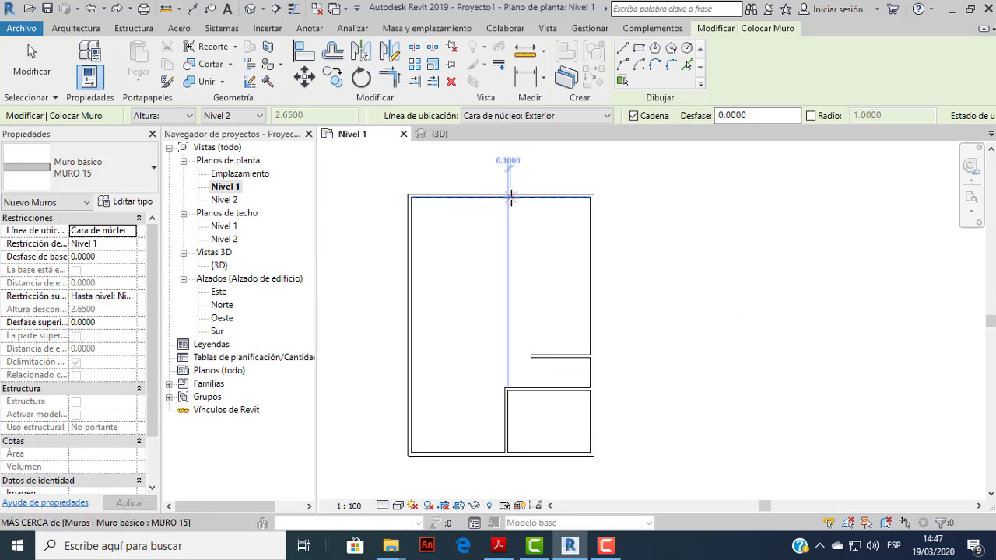
Draw a 7.3750-long MURO 15 wall from the top exterior wall to the horizontal partition.
click(511, 198)
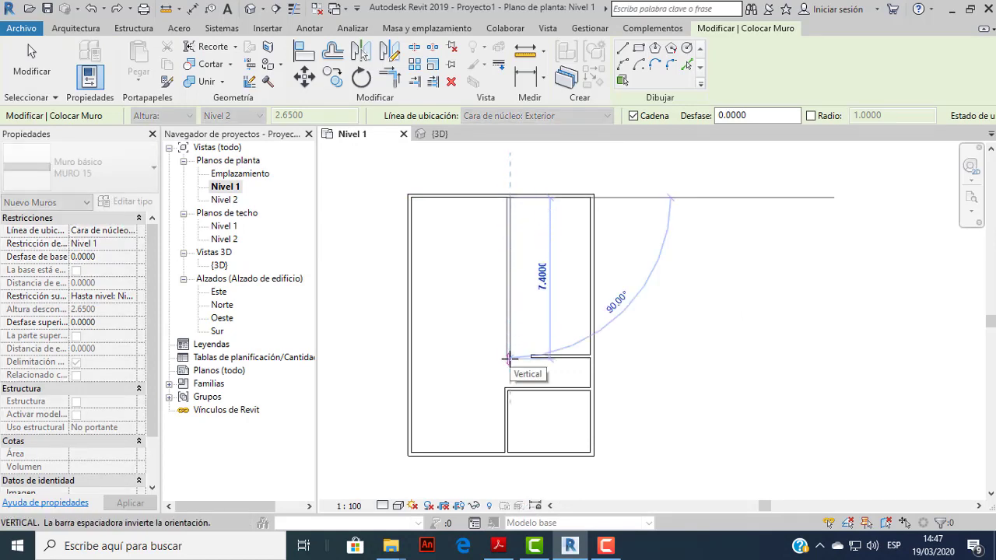
scroll(509, 352, up, 2)
scroll(509, 353, up, 1)
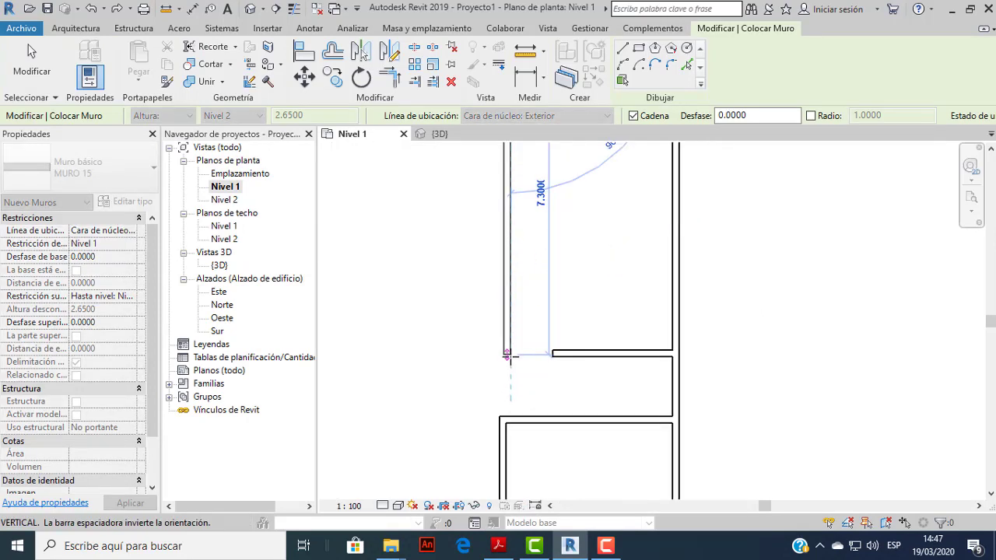
click(507, 355)
key(Escape)
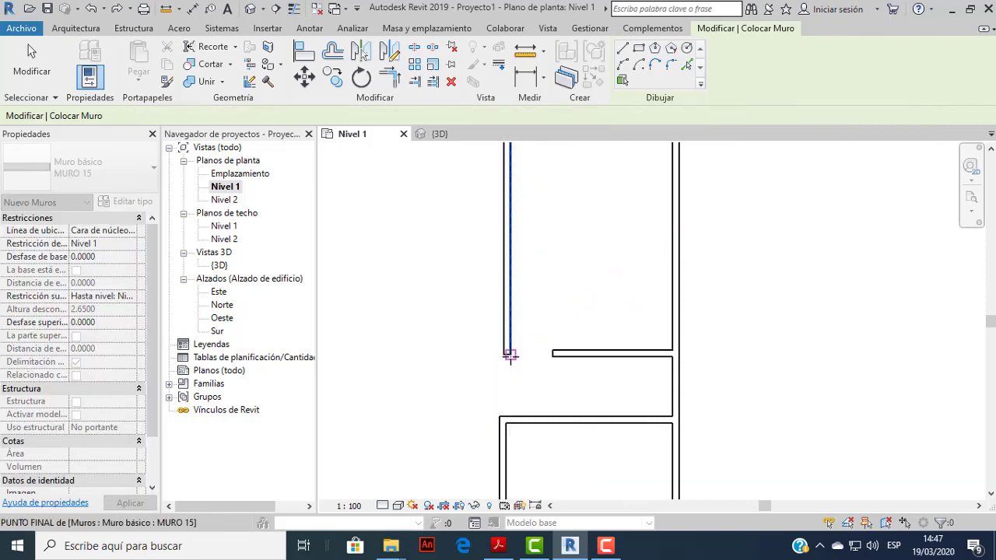
scroll(509, 351, down, 3)
click(32, 62)
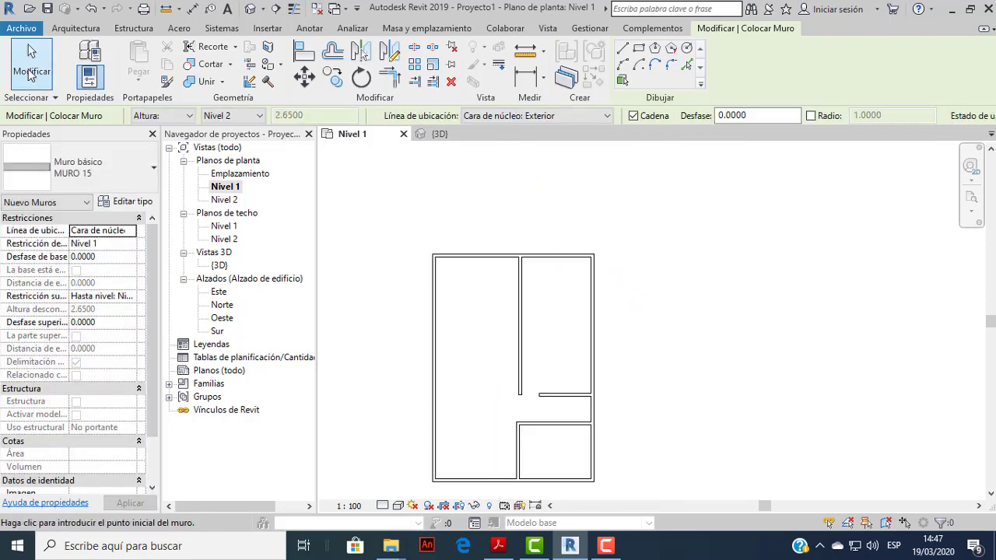
scroll(534, 282, up, 1)
Measure 3.9750 along the top wall from the wall intersection.
click(540, 289)
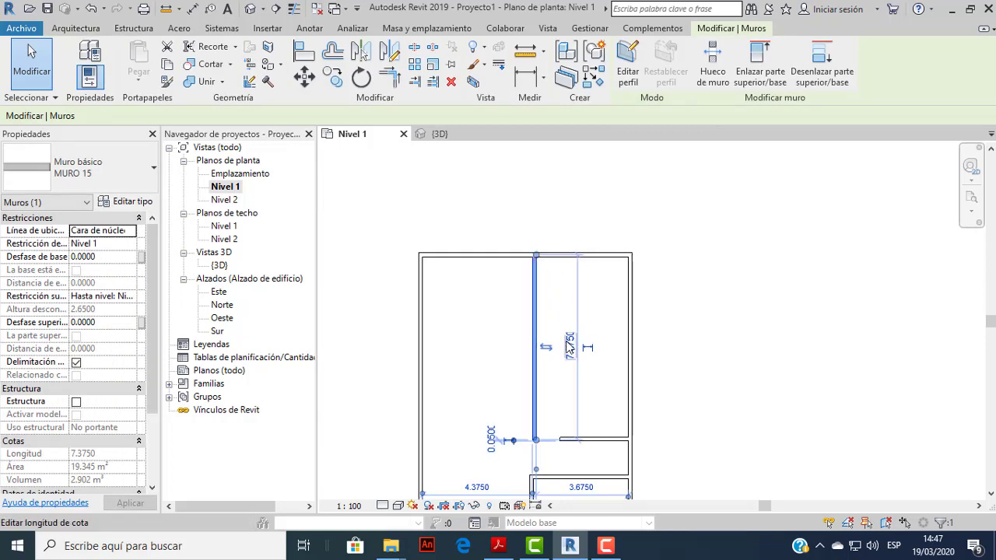
scroll(568, 326, up, 1)
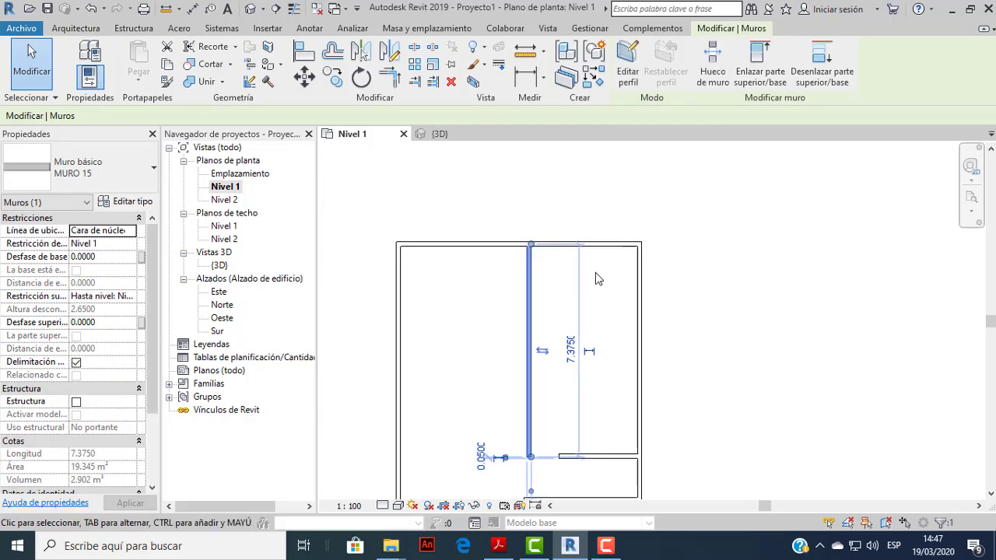
click(595, 272)
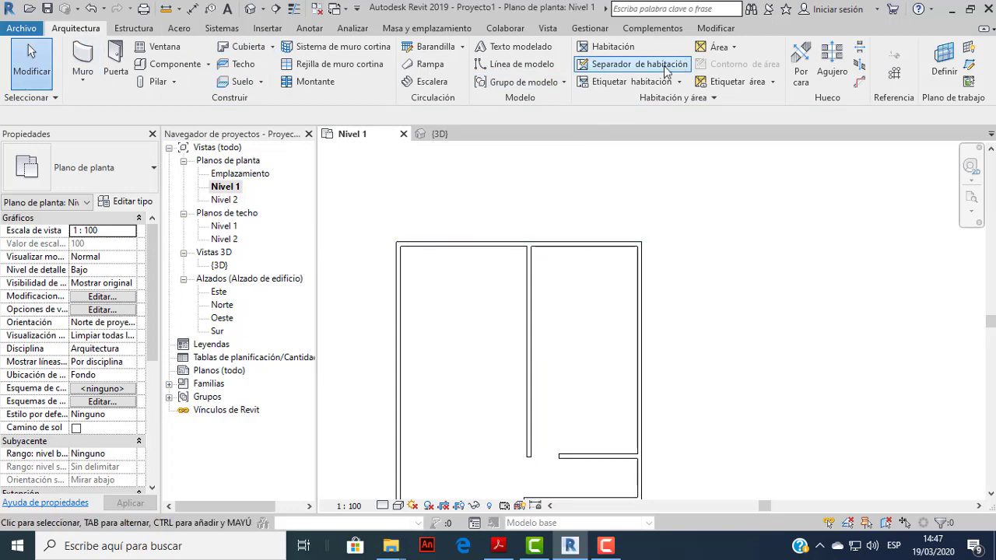
click(715, 28)
click(525, 50)
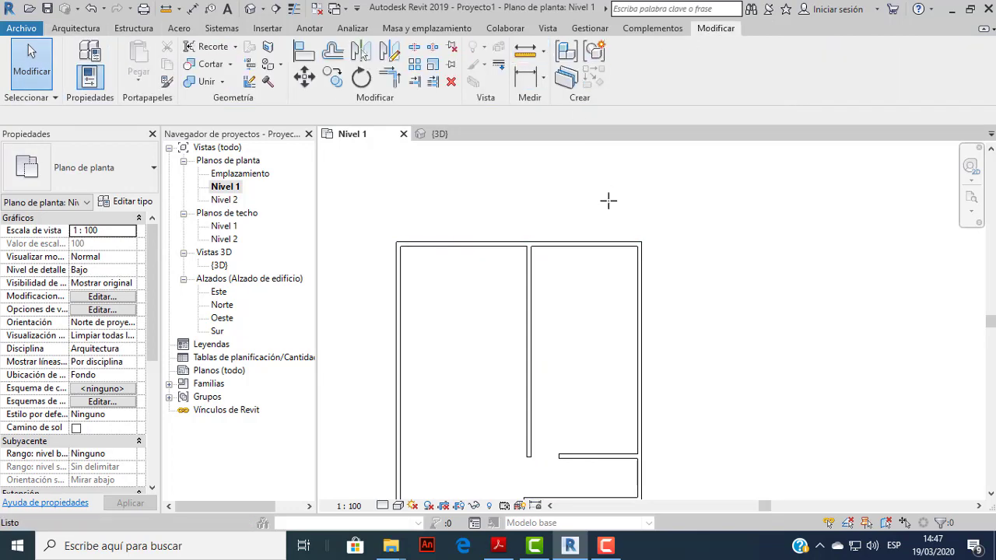
scroll(645, 239, up, 2)
scroll(645, 238, up, 1)
click(421, 239)
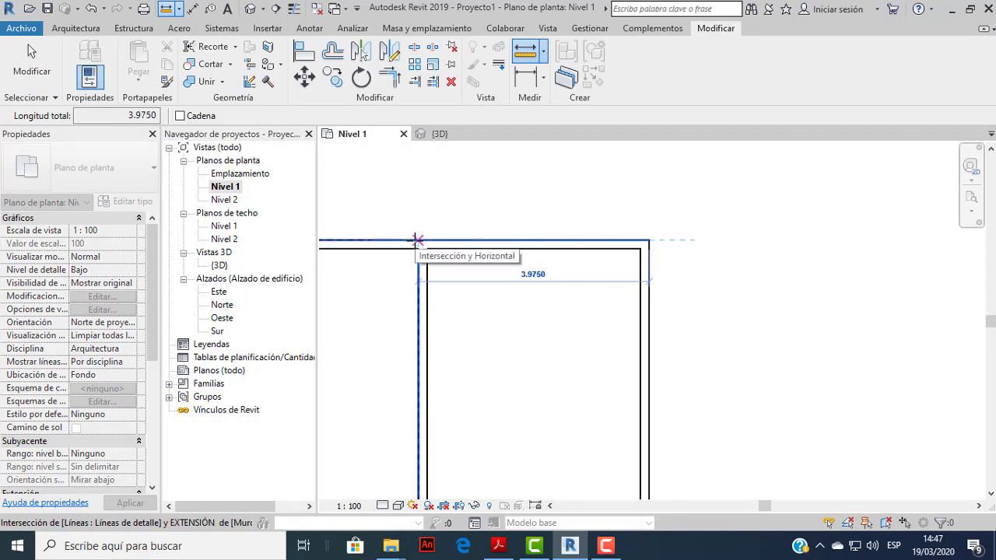
click(418, 240)
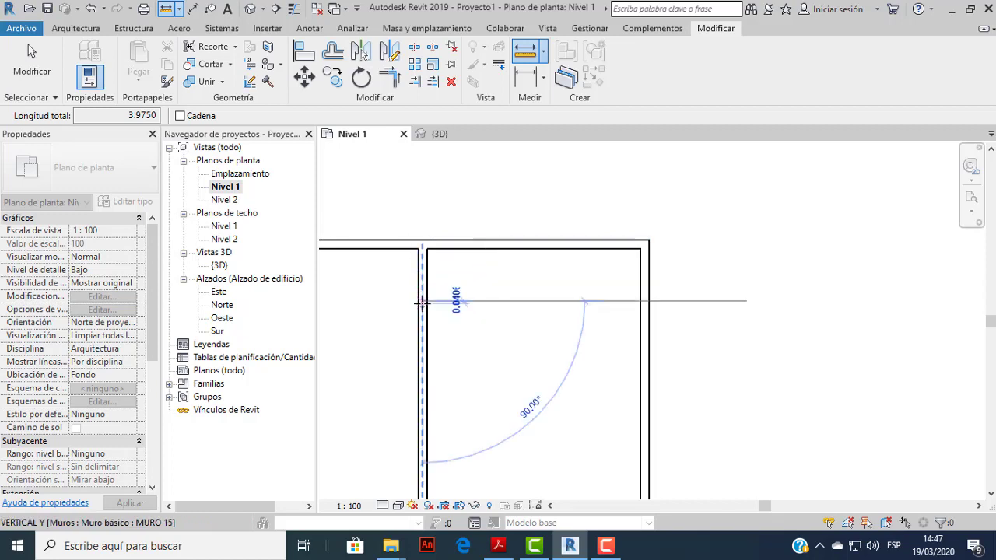
key(Escape)
key(Escape)
Nudge the interior wall left so the space to its right measures 3.7750.
scroll(441, 257, down, 3)
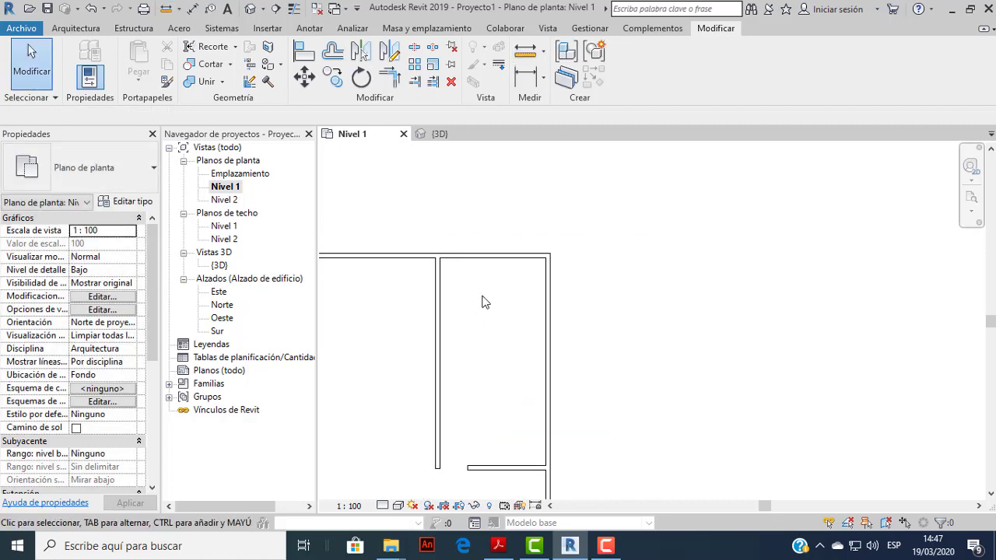
scroll(483, 301, down, 2)
scroll(459, 396, up, 2)
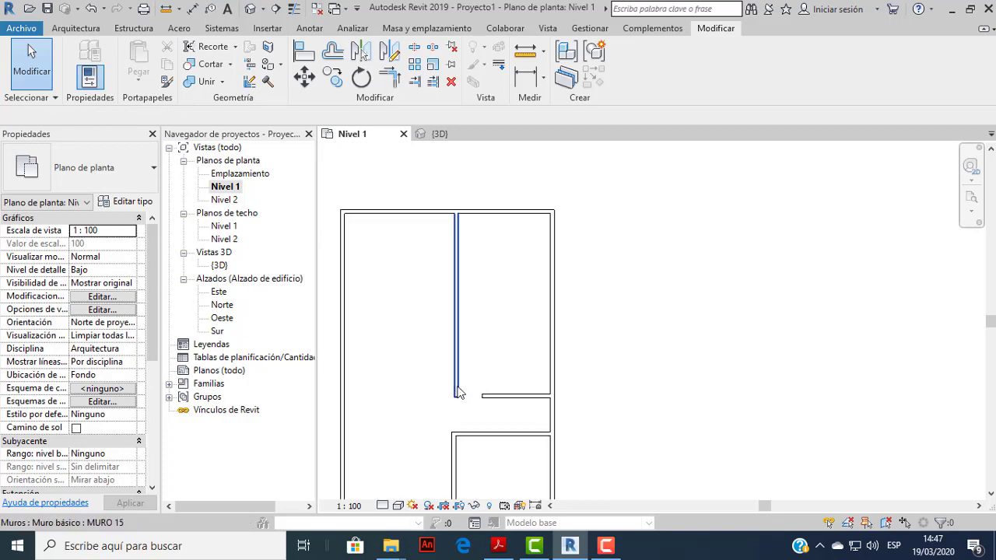
click(458, 394)
scroll(467, 385, up, 1)
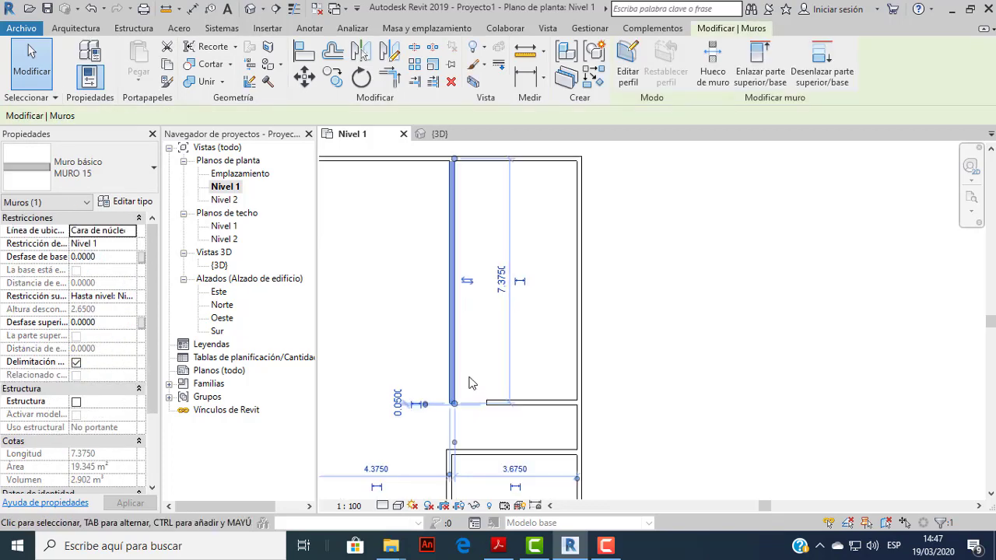
key(Left)
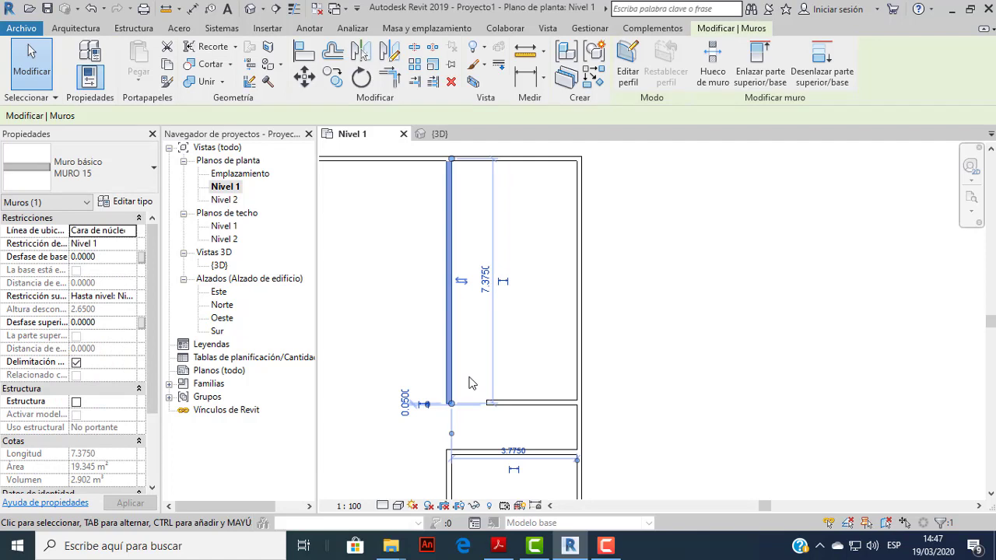
Inspect the 3.0000-long lower partition wall and the upper partition wall, then pan up.
click(606, 340)
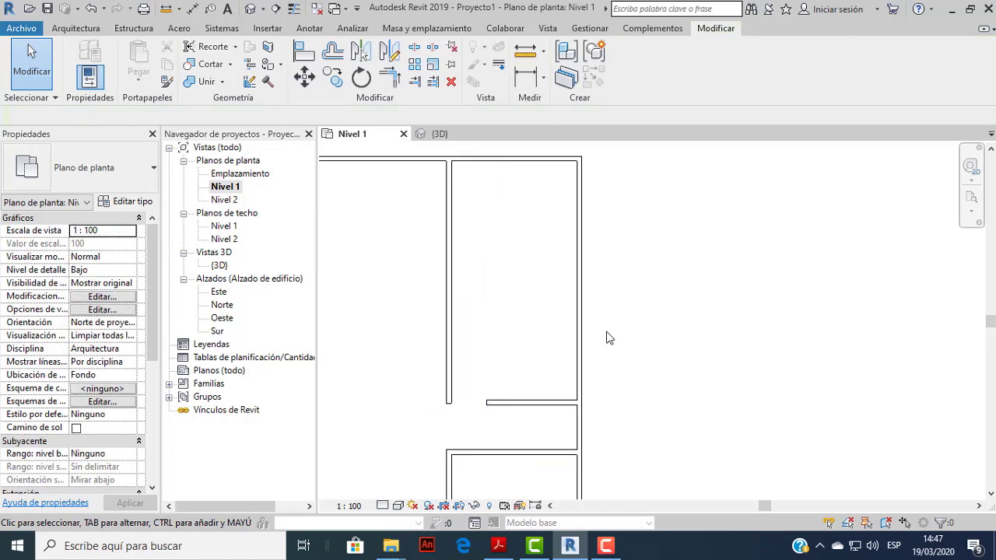
scroll(604, 338, down, 2)
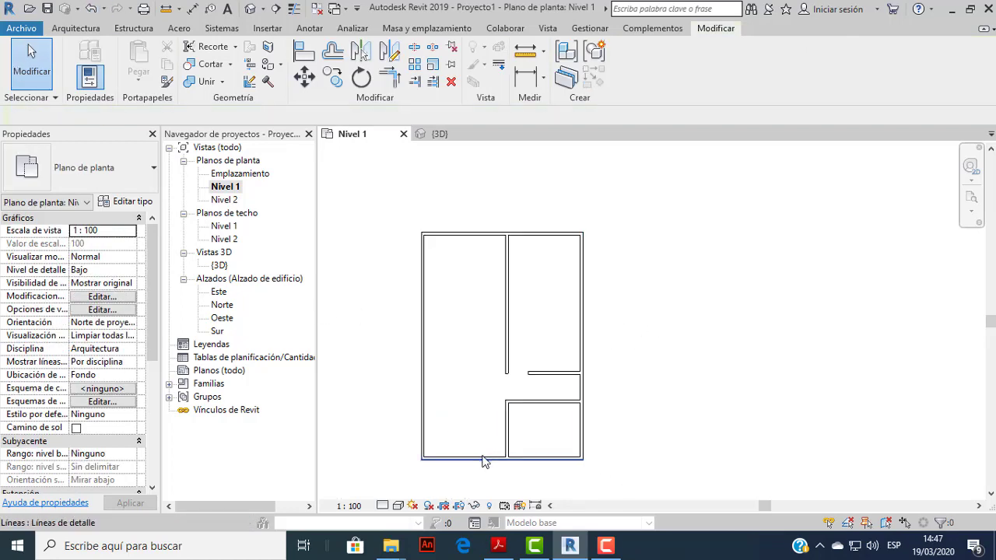
scroll(485, 460, up, 2)
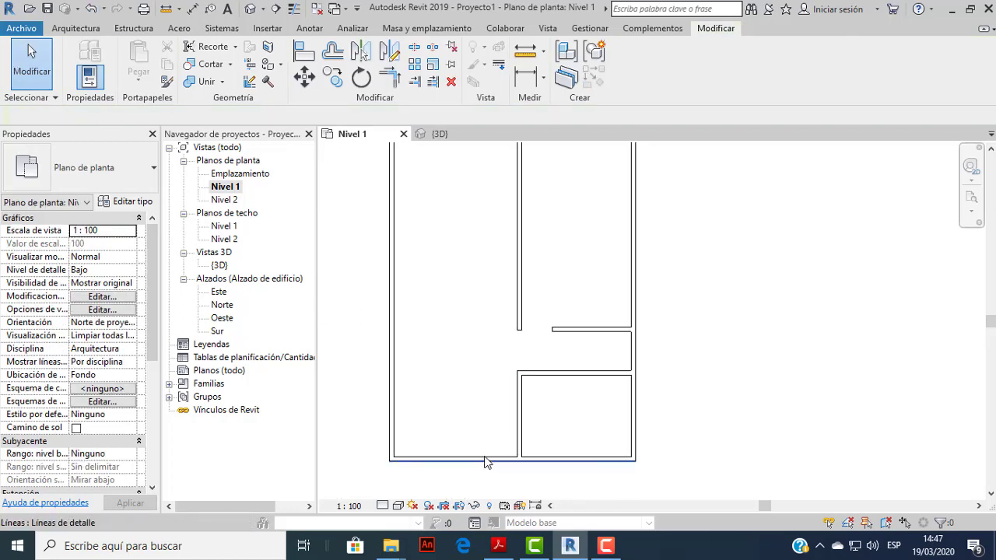
click(484, 462)
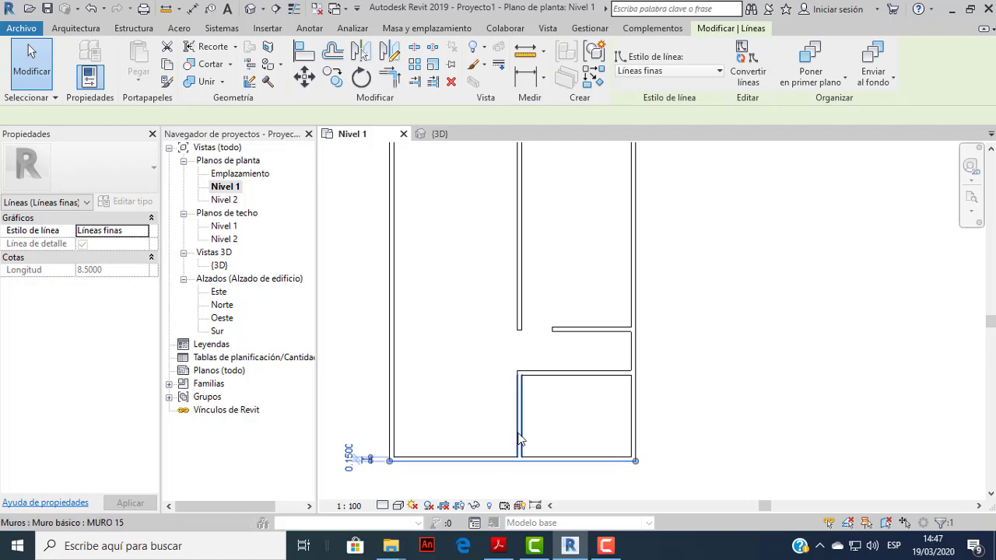
click(519, 439)
scroll(520, 440, down, 2)
scroll(516, 477, up, 1)
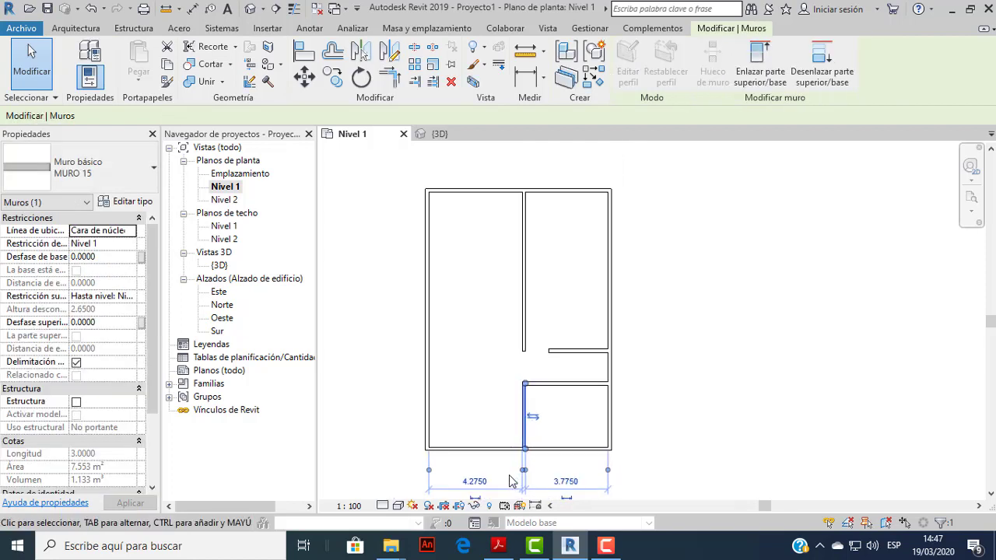
scroll(523, 476, up, 1)
scroll(544, 465, up, 1)
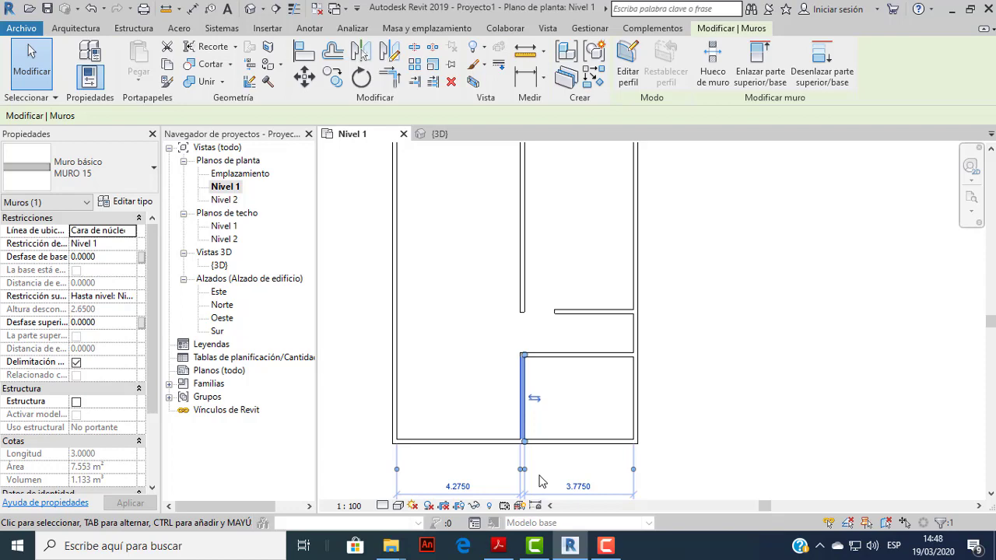
click(554, 463)
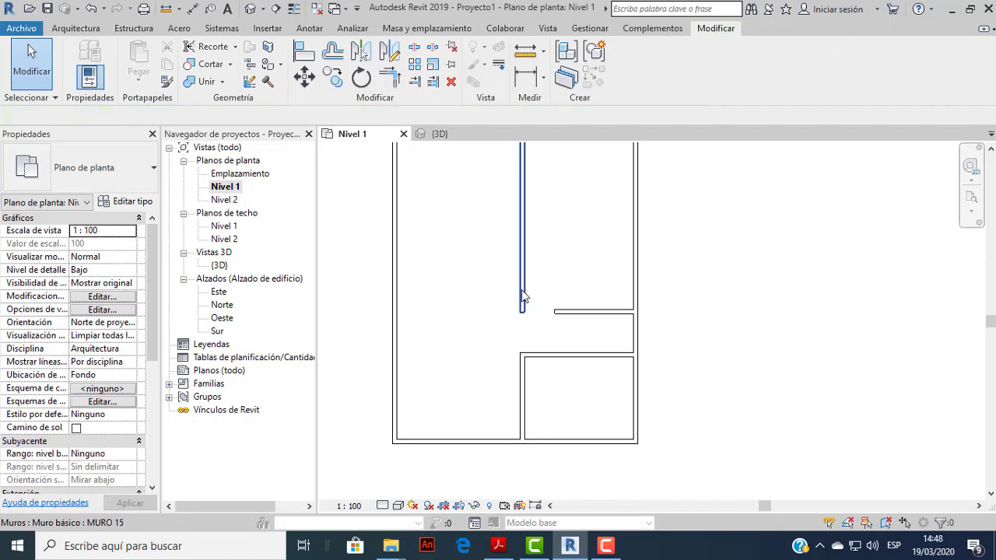
click(522, 290)
key(Escape)
key(Escape)
middle_drag(521, 296, 575, 250)
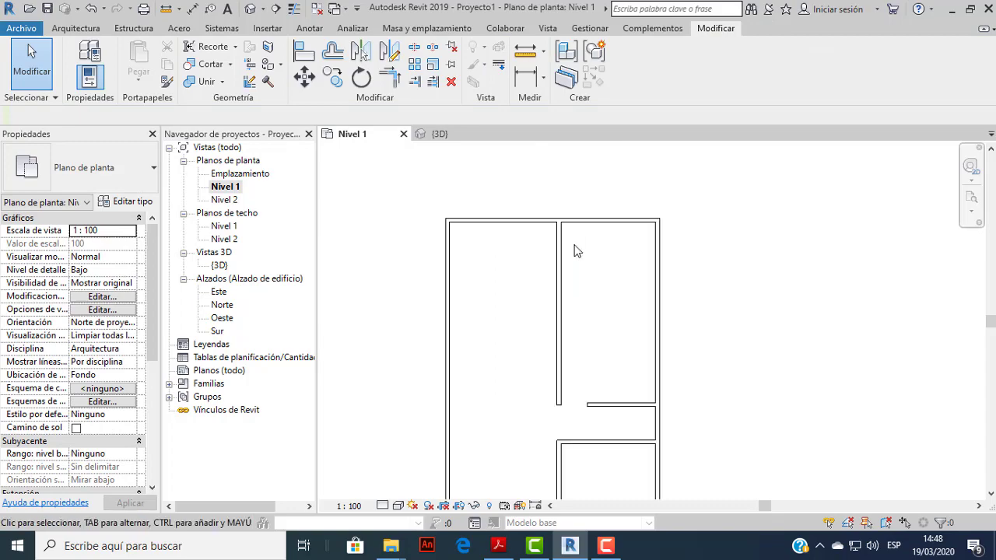
Switch between the PDF floor plan and the Revit model to compare them.
click(508, 547)
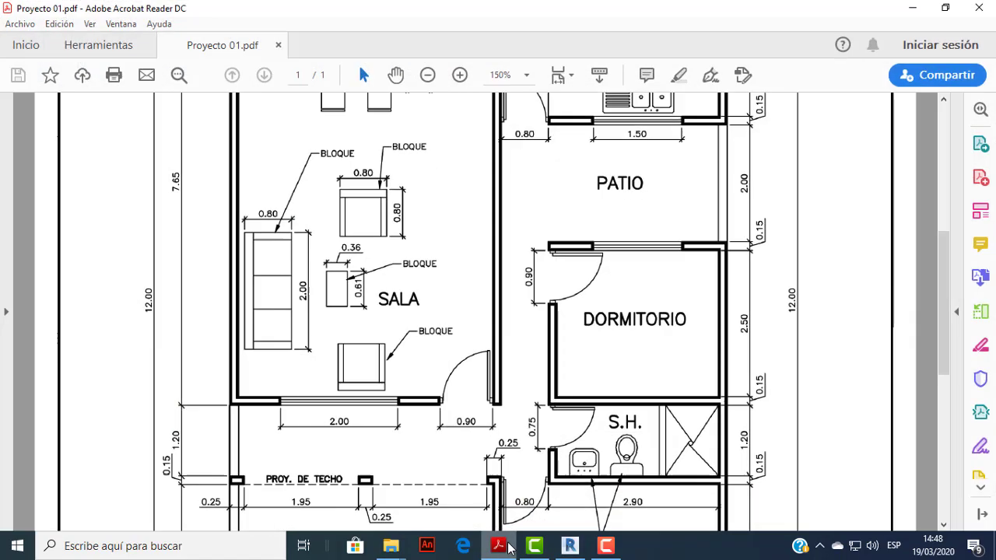
click(508, 547)
click(508, 547)
click(509, 547)
Measure the 1.05 gap from the short horizontal wall's end.
click(525, 51)
scroll(592, 406, up, 4)
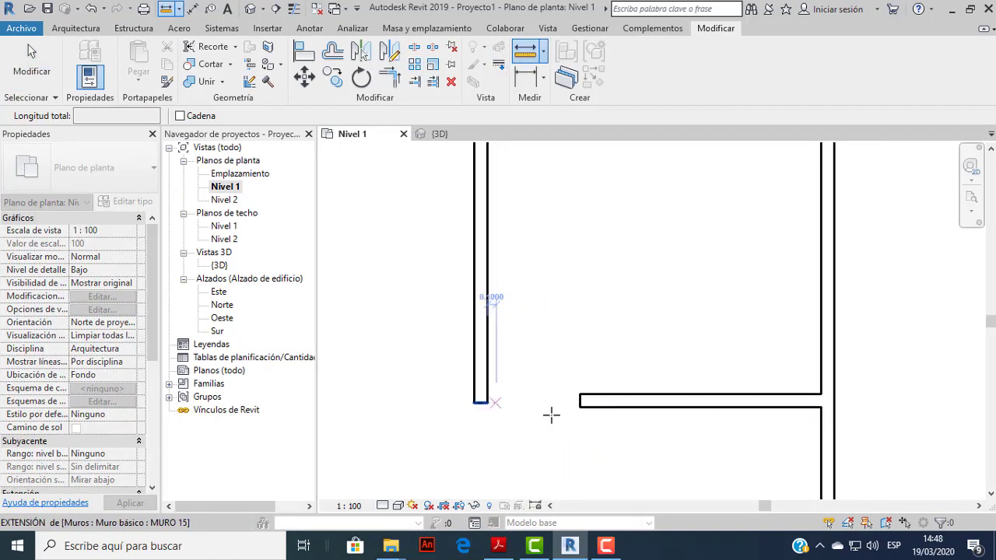
click(579, 407)
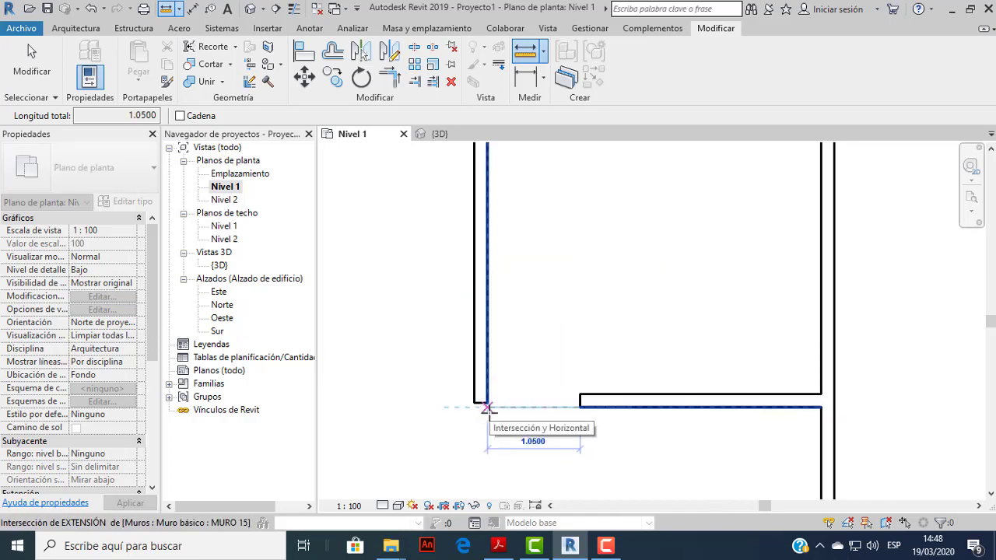
key(Escape)
key(Escape)
Extend the upper vertical partition wall's lower end so it is 7.5000 long.
click(486, 404)
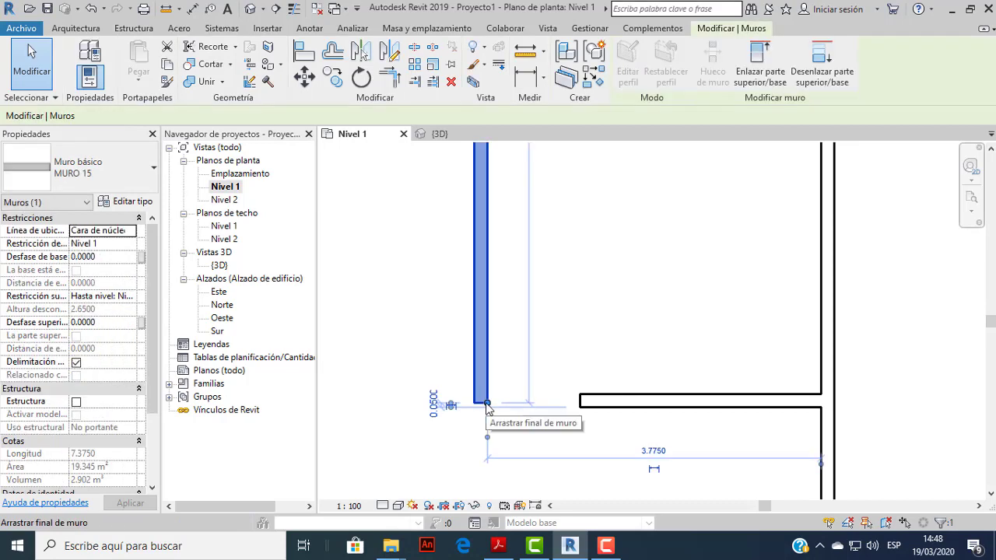
key(l)
key(i)
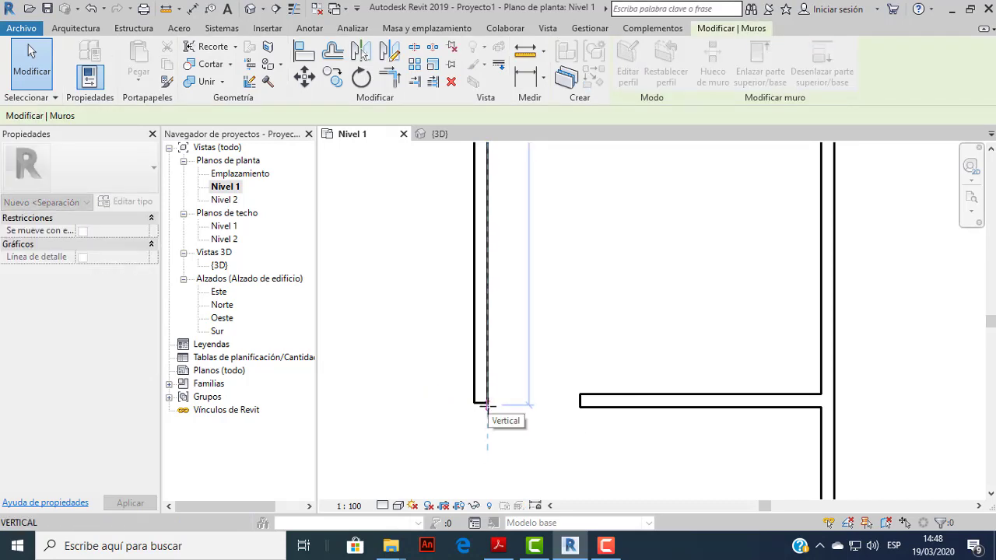
key(Escape)
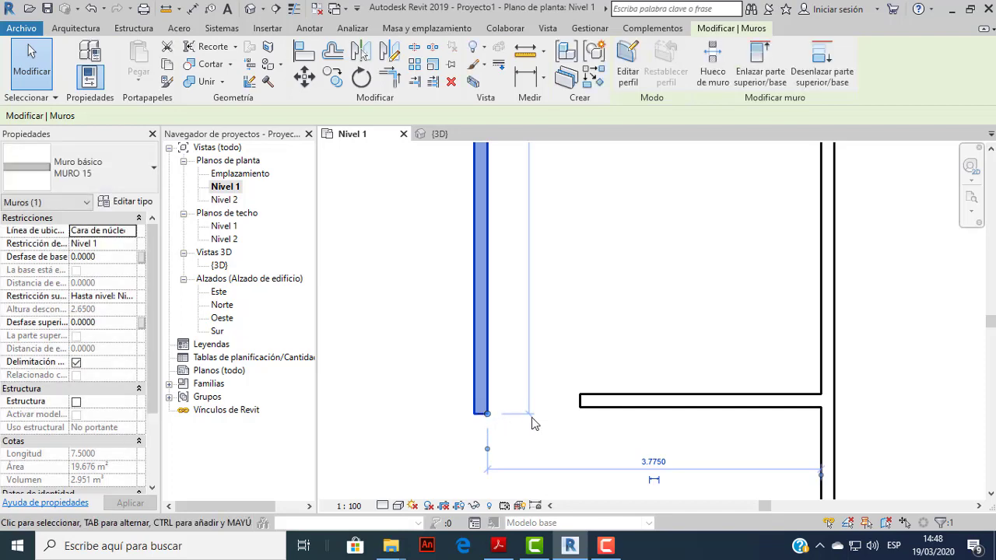
click(562, 412)
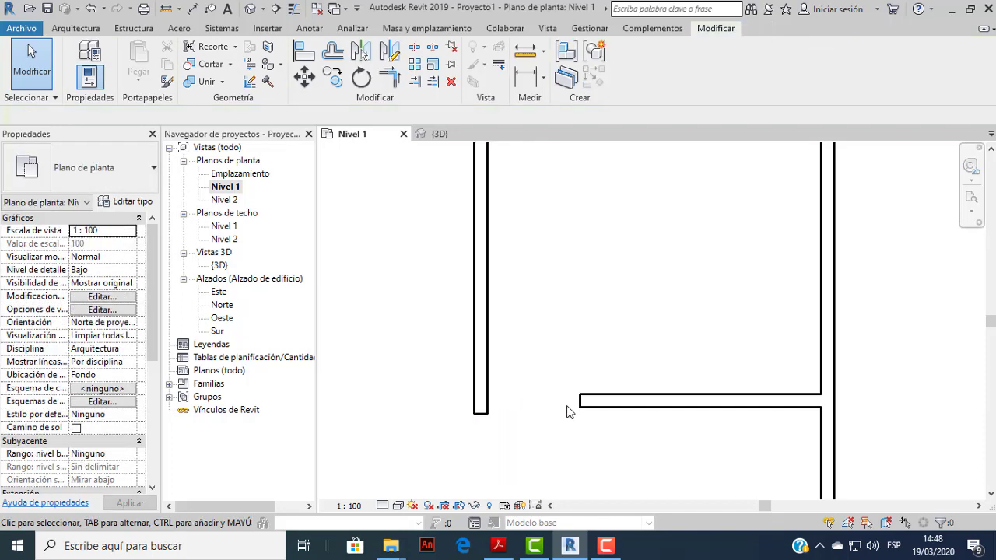
scroll(557, 412, down, 1)
scroll(560, 404, down, 2)
scroll(647, 348, down, 2)
scroll(637, 310, down, 1)
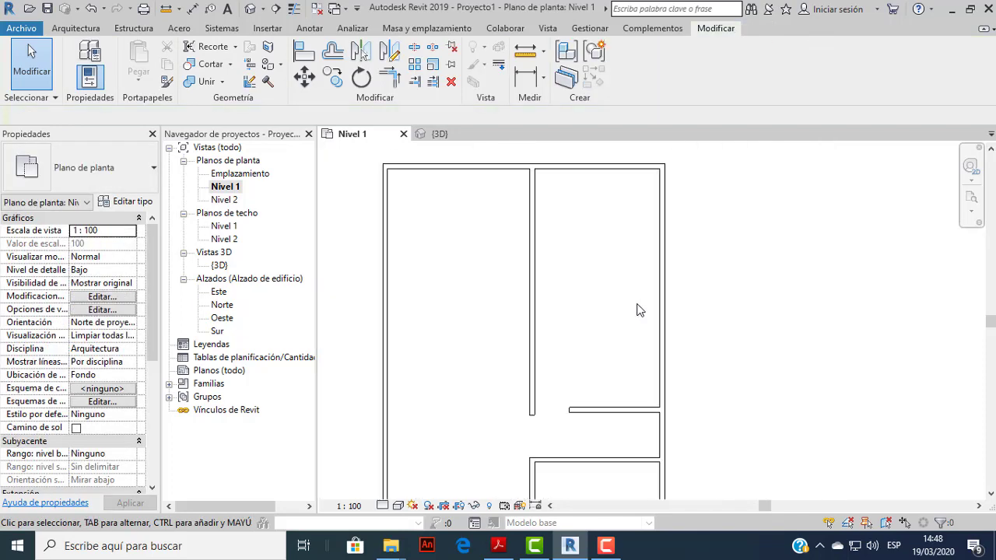
scroll(603, 386, up, 2)
Inspect the 1.0500 opening dimension beside the short horizontal wall without changing it.
click(587, 419)
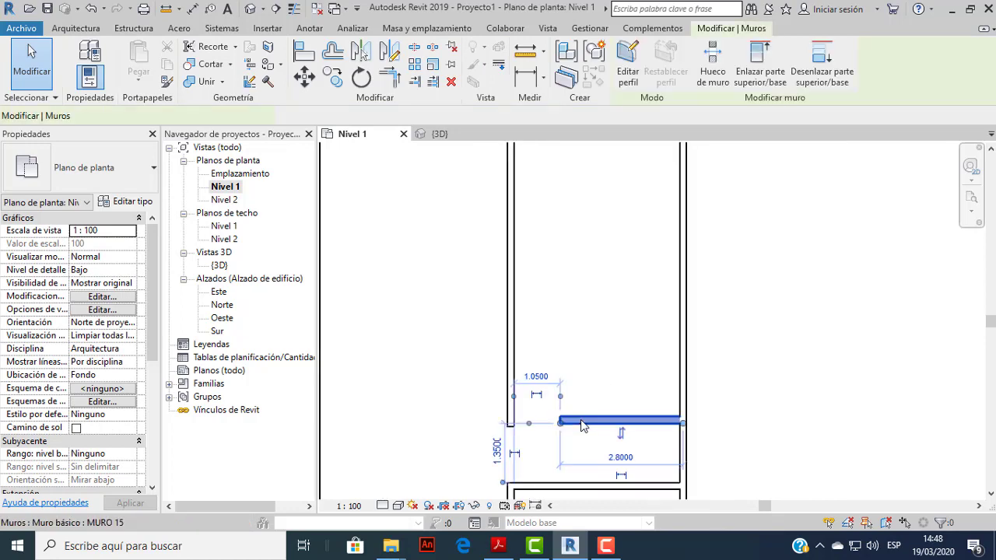
click(537, 378)
text(0)
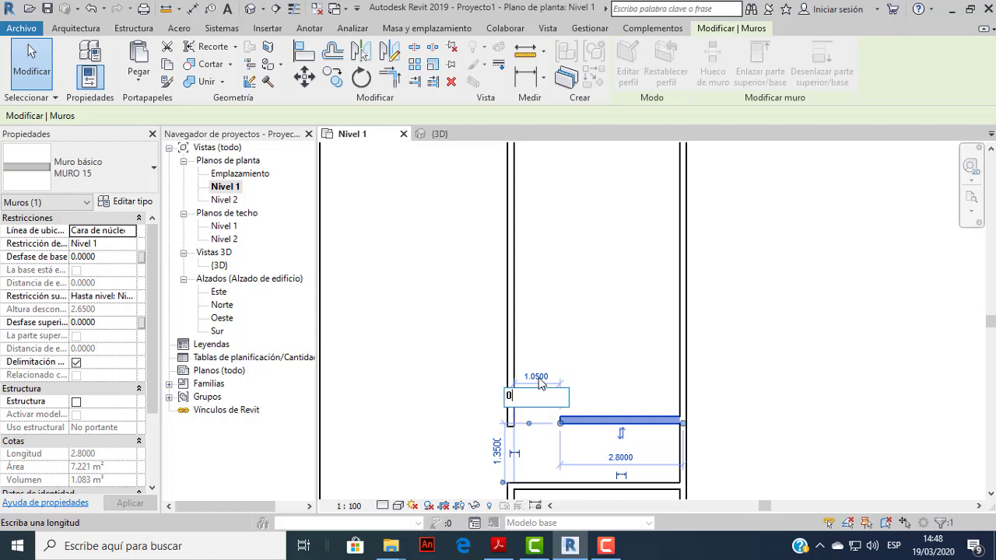
scroll(543, 405, up, 1)
scroll(543, 432, up, 1)
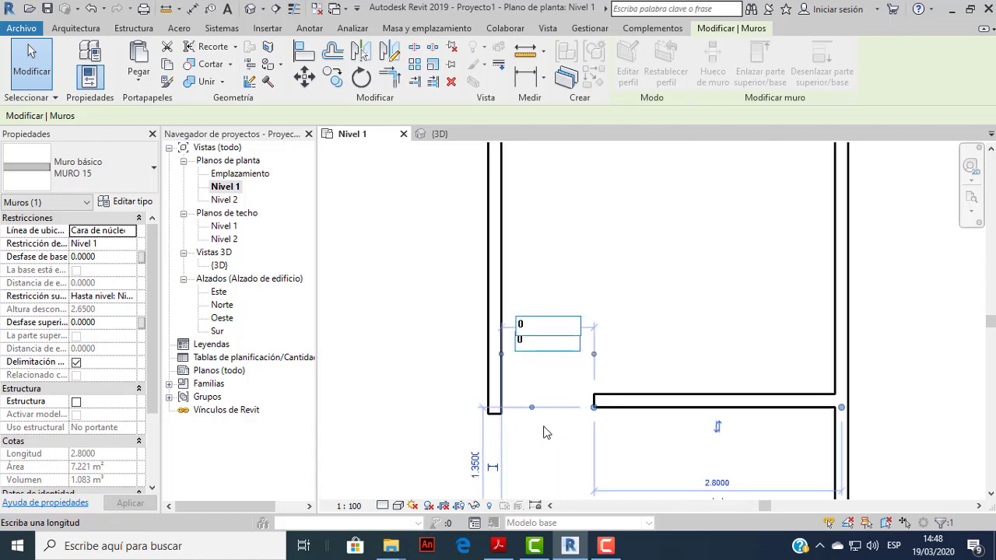
scroll(543, 431, up, 1)
key(Escape)
key(Escape)
scroll(542, 431, down, 1)
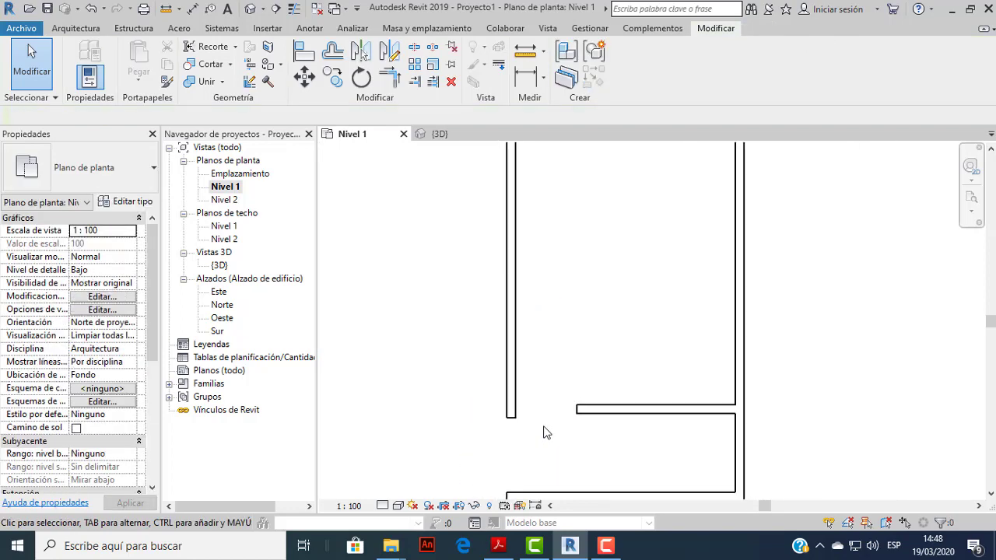
scroll(538, 424, down, 2)
scroll(530, 410, up, 1)
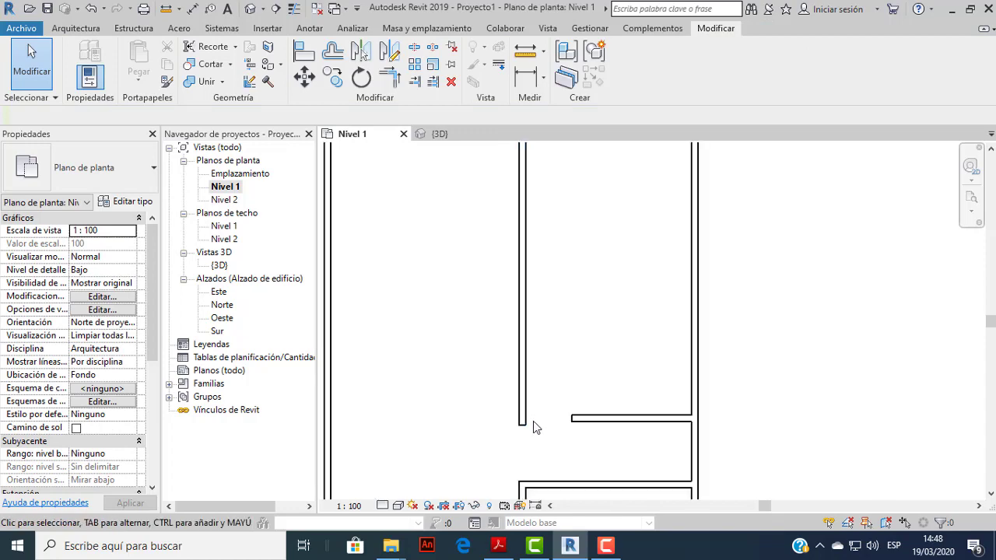
scroll(527, 470, down, 2)
middle_drag(536, 374, 518, 287)
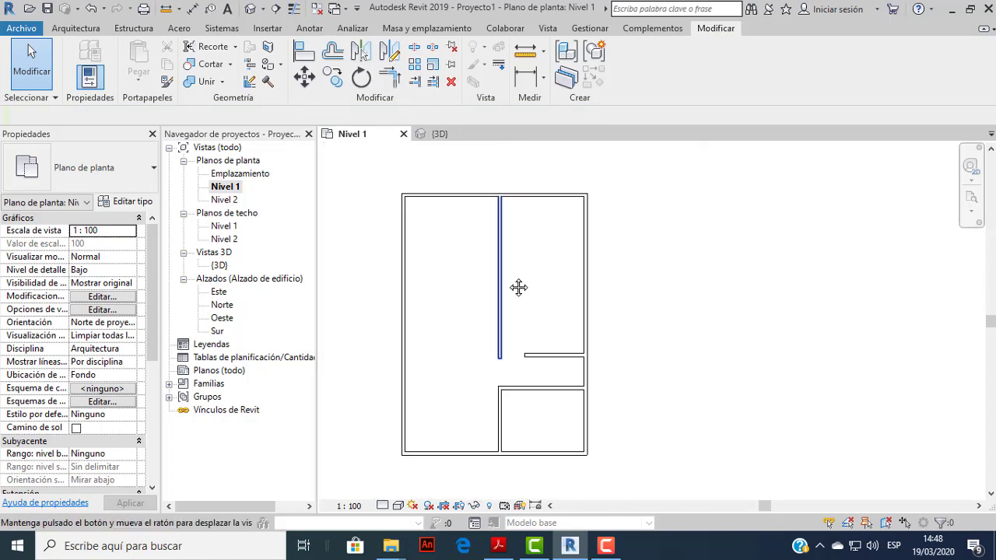
scroll(519, 287, up, 1)
Check the temporary dimensions of the lower vertical partition wall.
click(493, 403)
scroll(495, 389, up, 2)
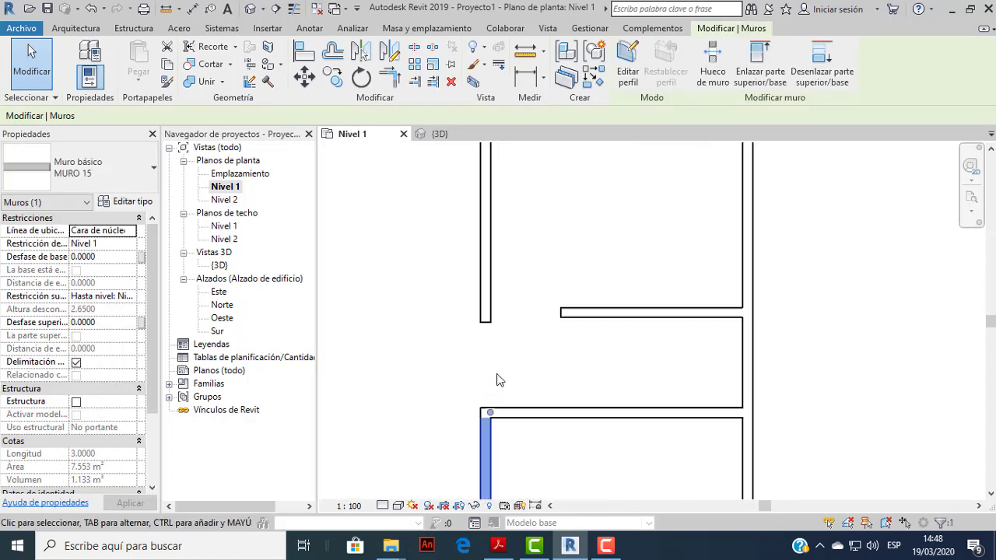
scroll(498, 383, up, 1)
scroll(501, 379, up, 1)
scroll(501, 379, down, 2)
scroll(500, 379, down, 1)
click(509, 381)
scroll(537, 366, down, 1)
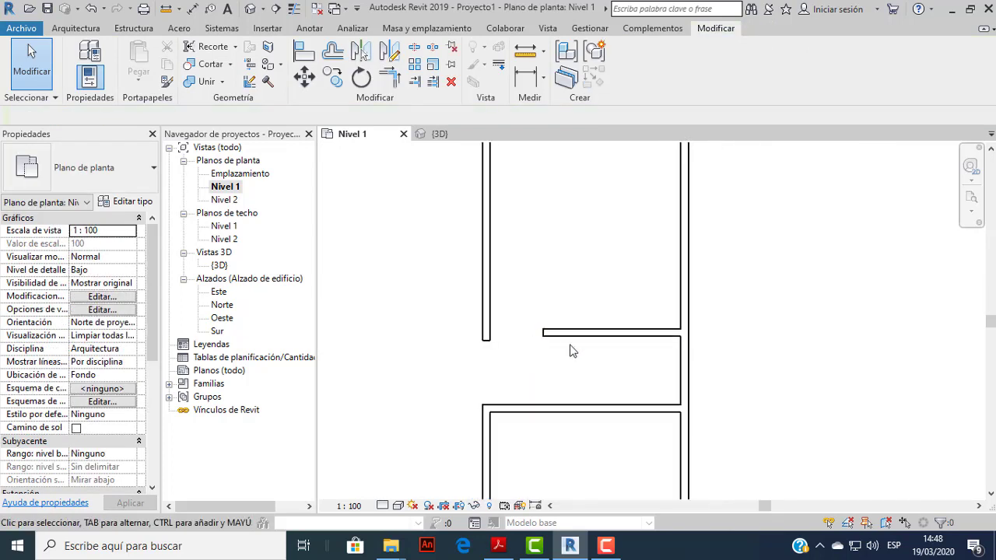
scroll(483, 311, up, 1)
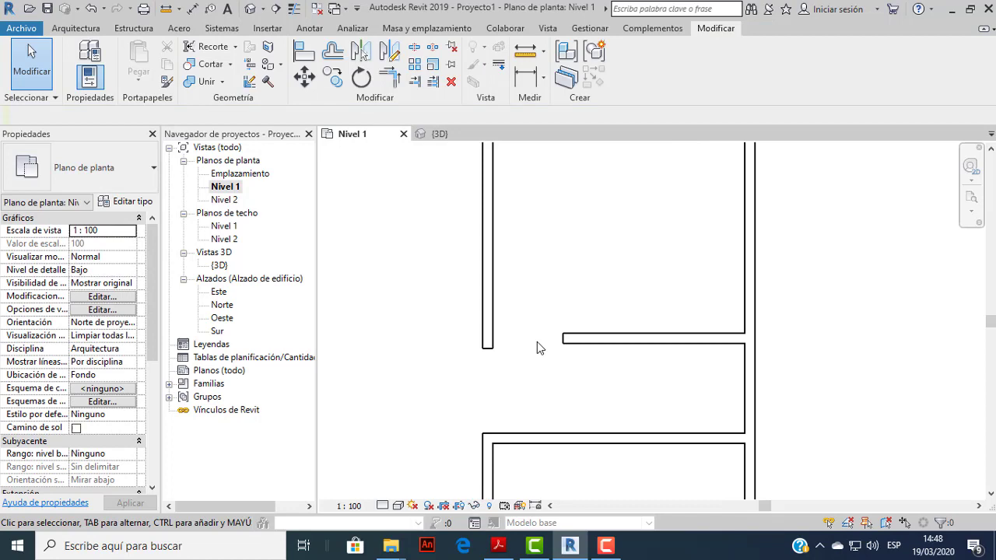
Compare the left partition with the PDF plan, then start measuring from its end.
click(490, 348)
key(Escape)
click(526, 50)
key(alt+Tab)
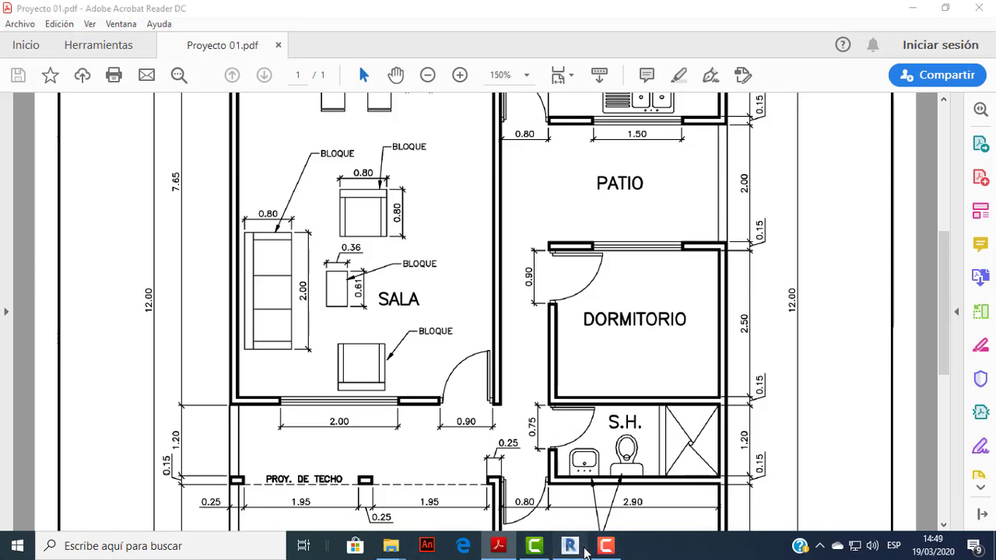
click(571, 547)
click(482, 427)
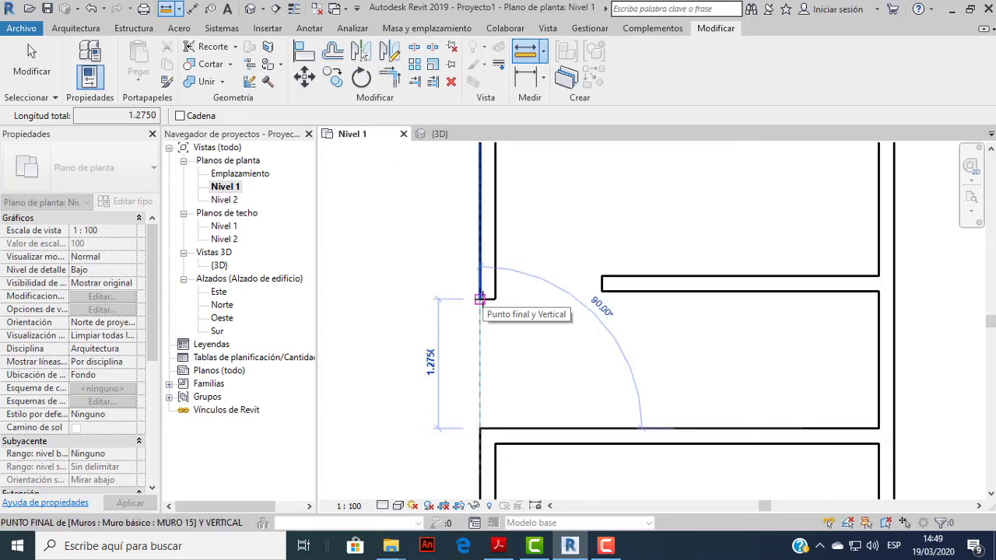
Measure 1.2750 straight down from the partition's end to the wall below.
click(480, 299)
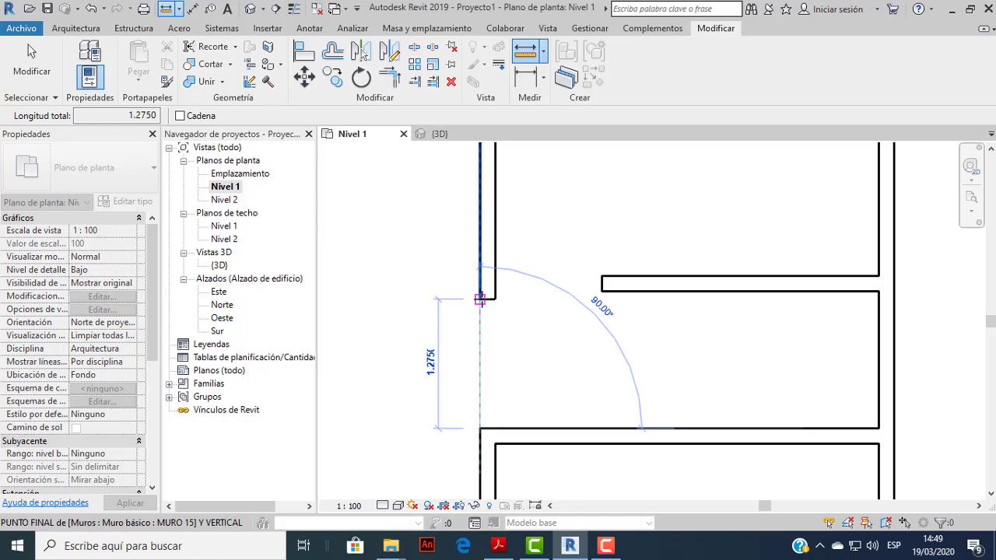
key(Escape)
key(Escape)
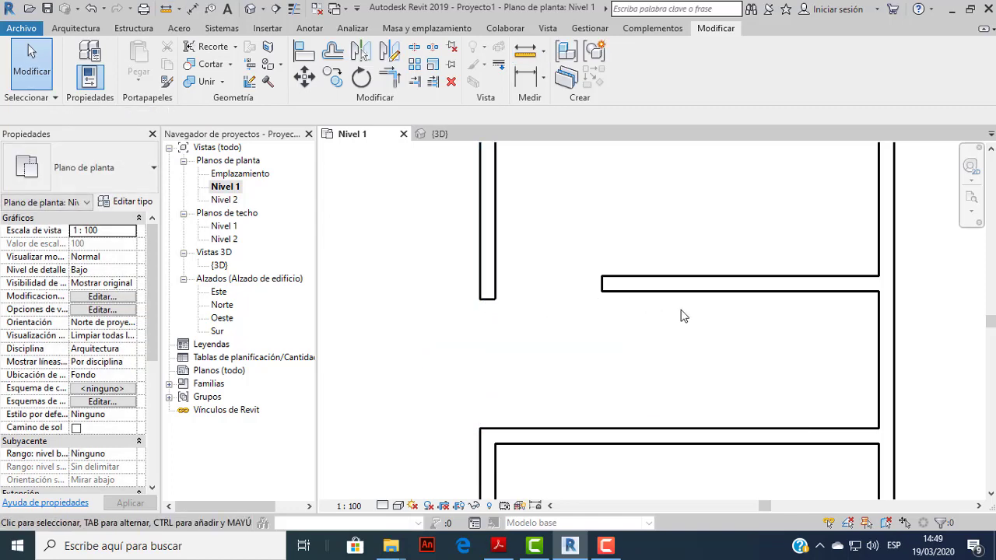
scroll(681, 315, down, 1)
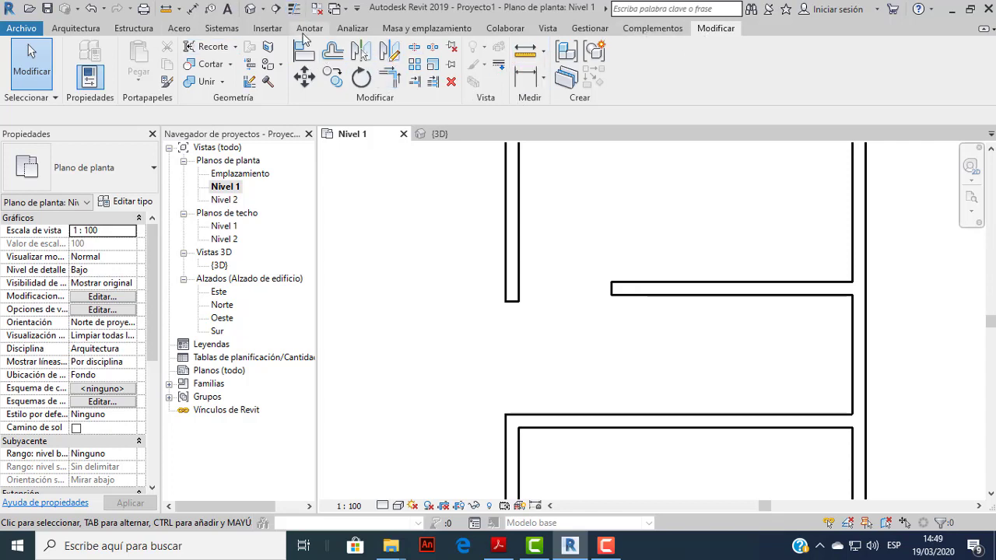
Draw a 1.2000 detail guide line across the opening between the walls.
click(308, 29)
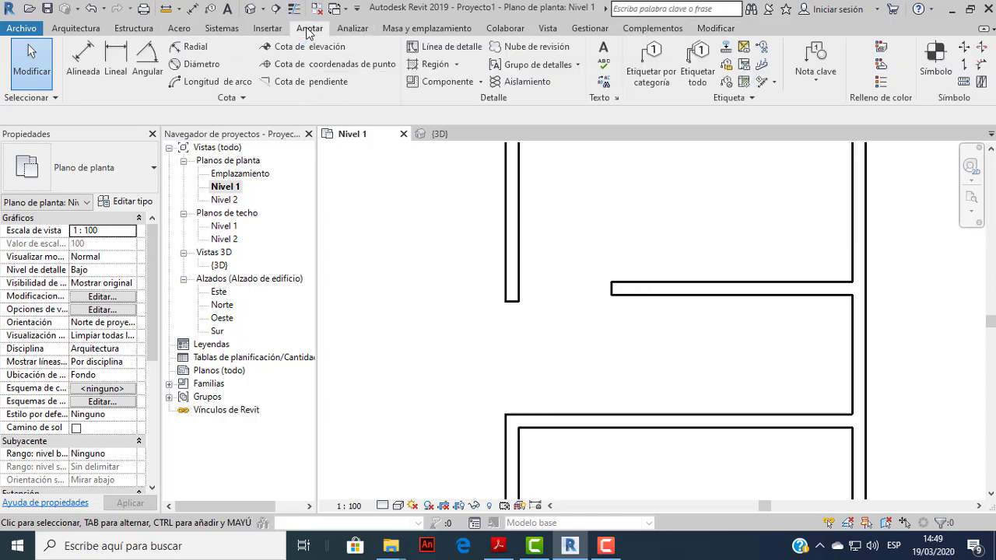
click(442, 48)
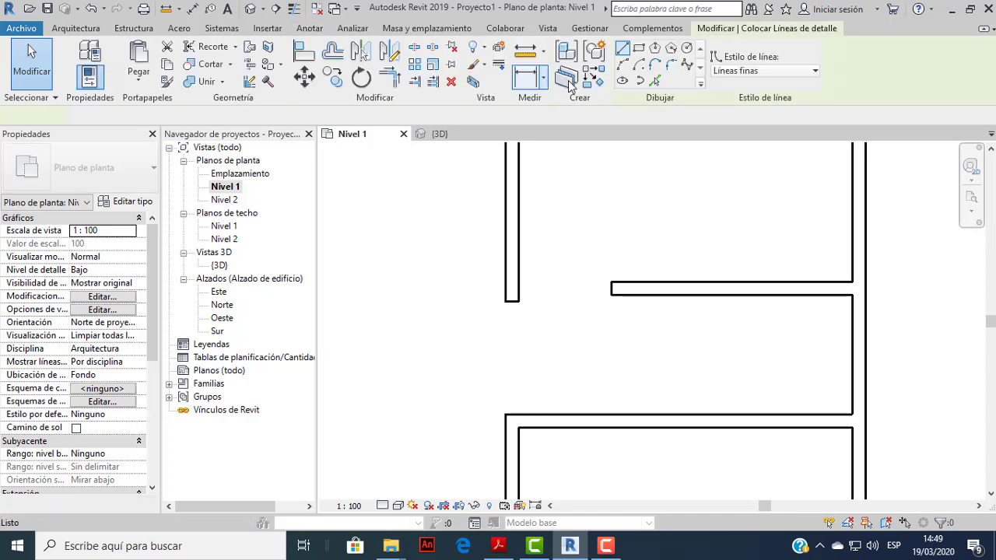
scroll(607, 289, up, 1)
click(605, 289)
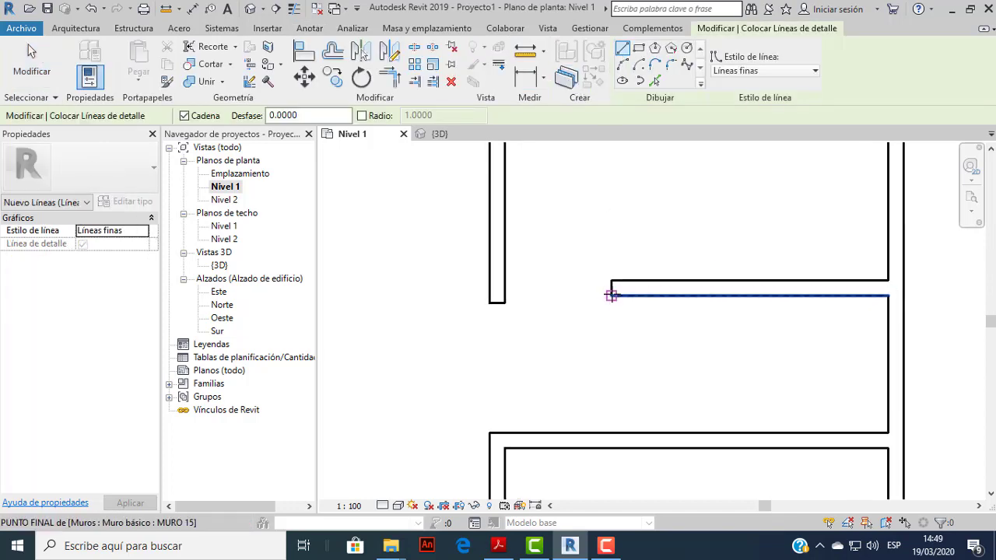
click(487, 294)
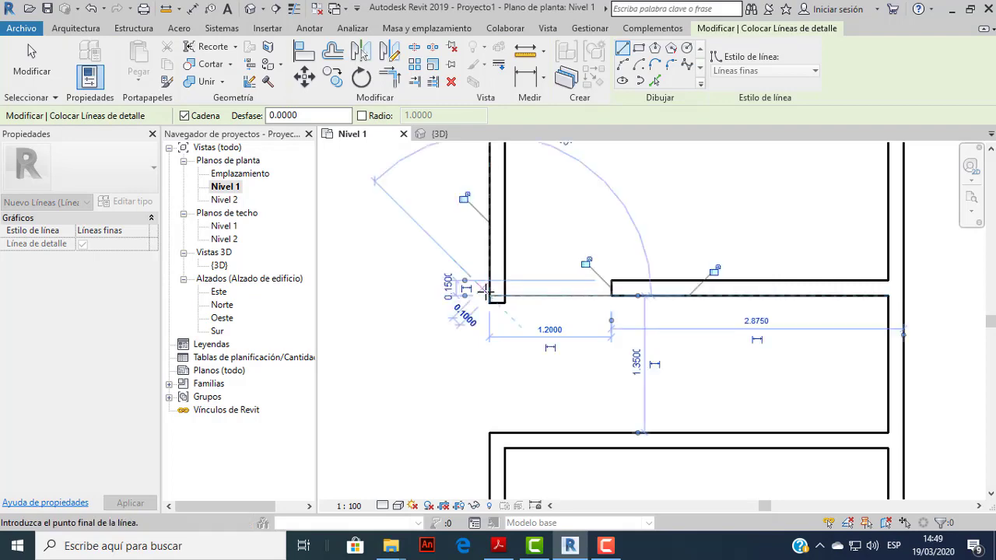
key(Escape)
key(Escape)
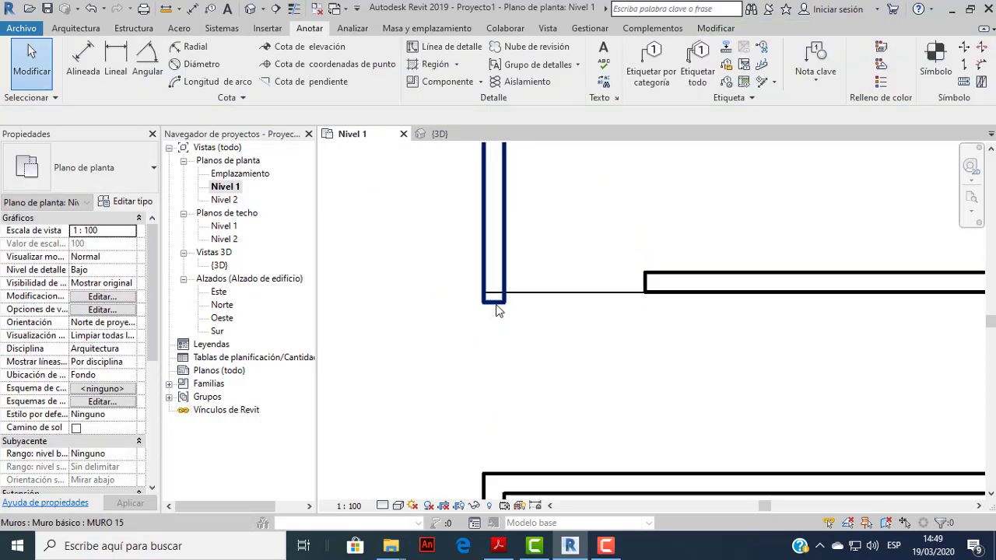
Test-drag the horizontal wall's end, then delete the temporary guide line.
click(498, 310)
drag(503, 307, 507, 301)
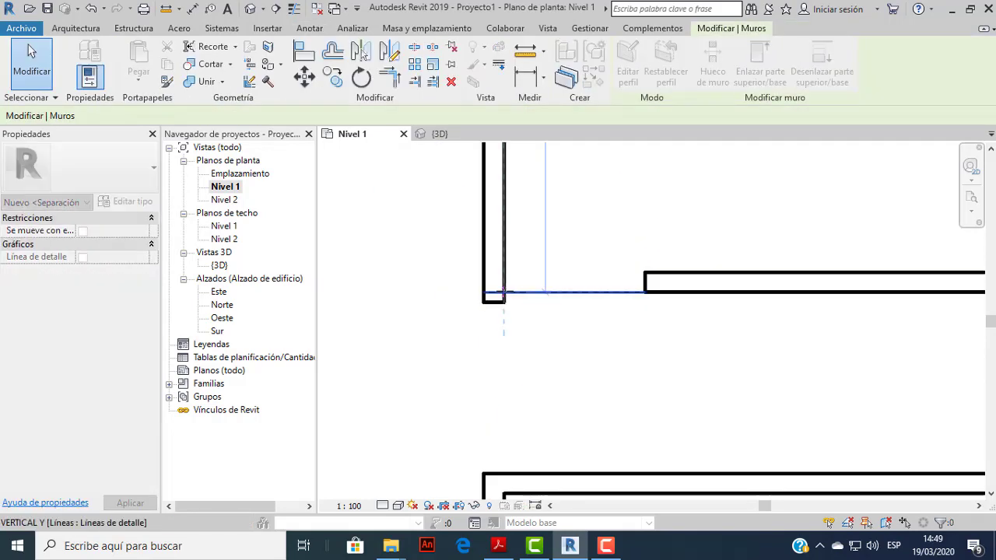
click(542, 349)
scroll(571, 337, down, 1)
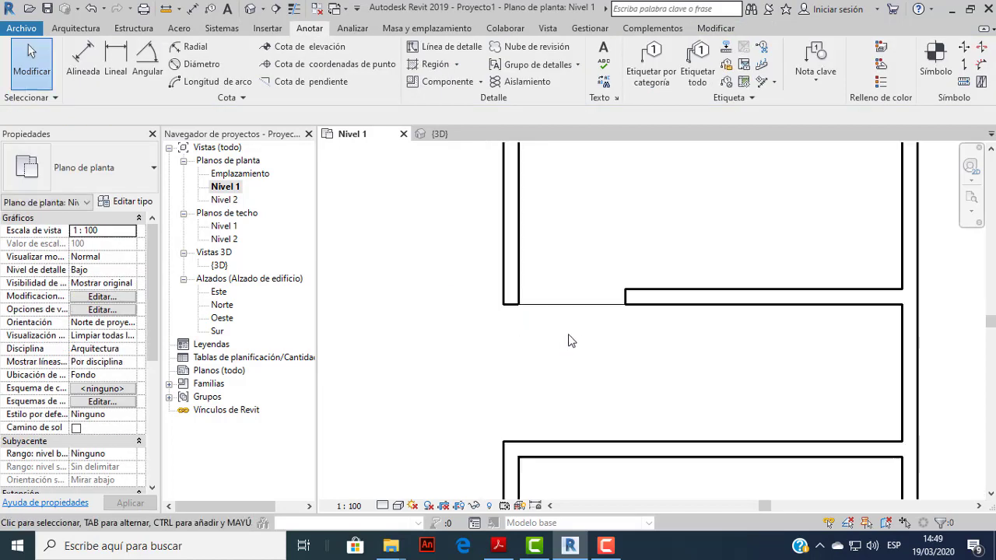
scroll(578, 314, down, 1)
click(577, 306)
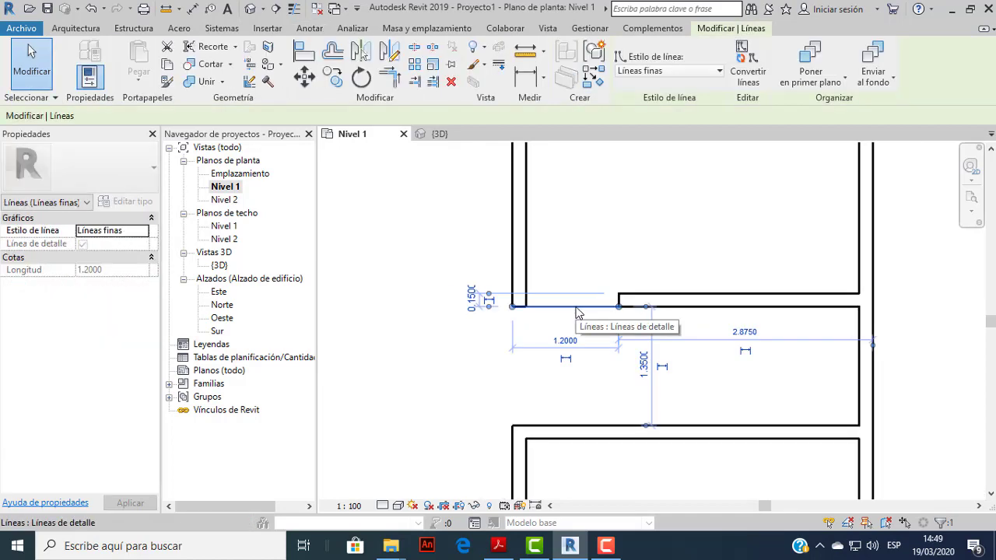
key(Delete)
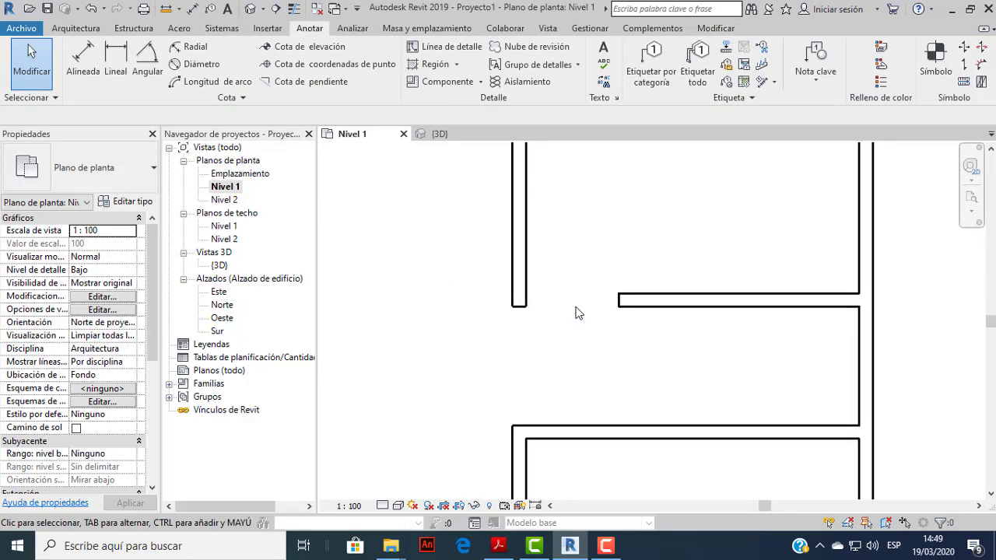
Read the SALA, S.H., JARDIN and DORMITORIO dimensions in the PDF, then return to Revit.
click(499, 547)
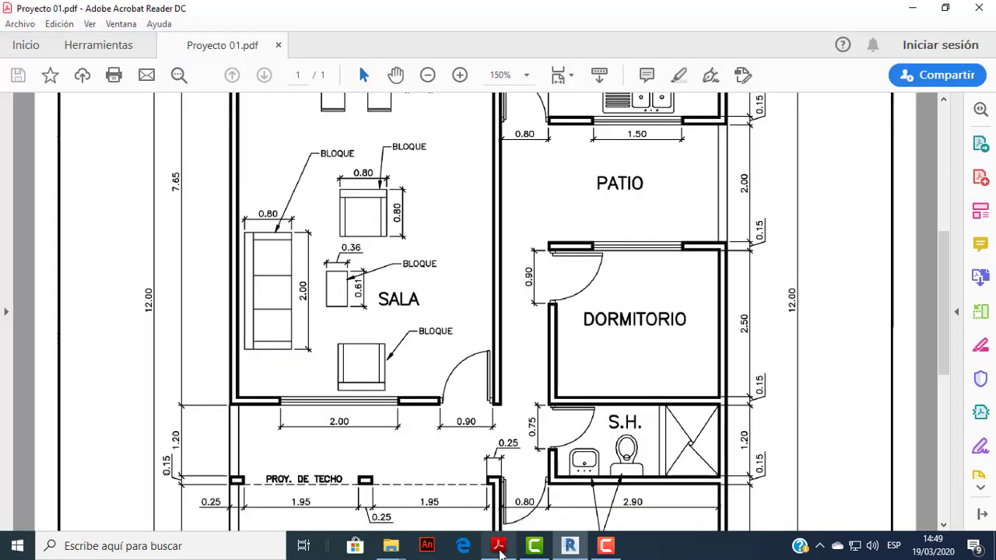
scroll(642, 366, up, 4)
scroll(642, 366, up, 4)
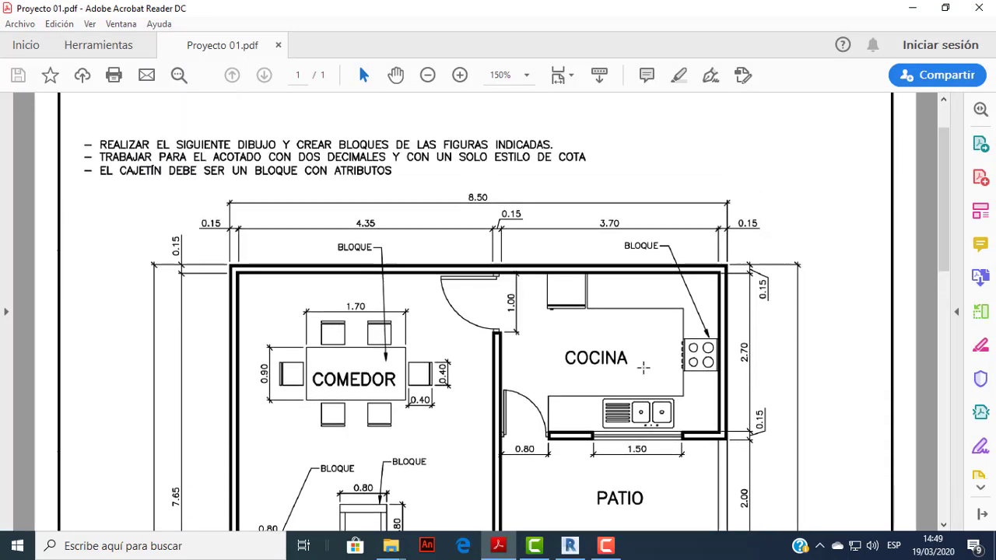
scroll(643, 366, down, 4)
scroll(643, 366, down, 5)
scroll(643, 366, down, 3)
scroll(641, 342, down, 1)
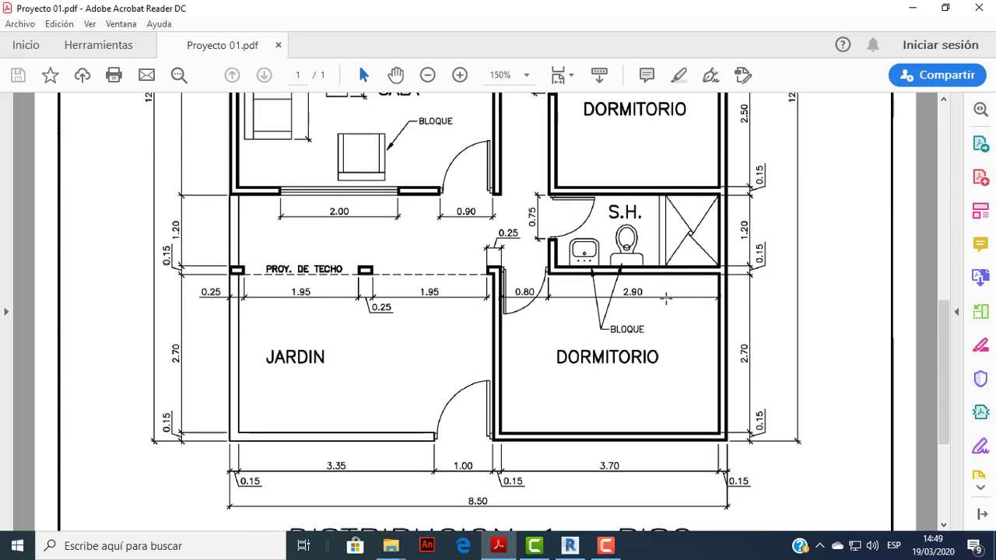
scroll(666, 298, up, 1)
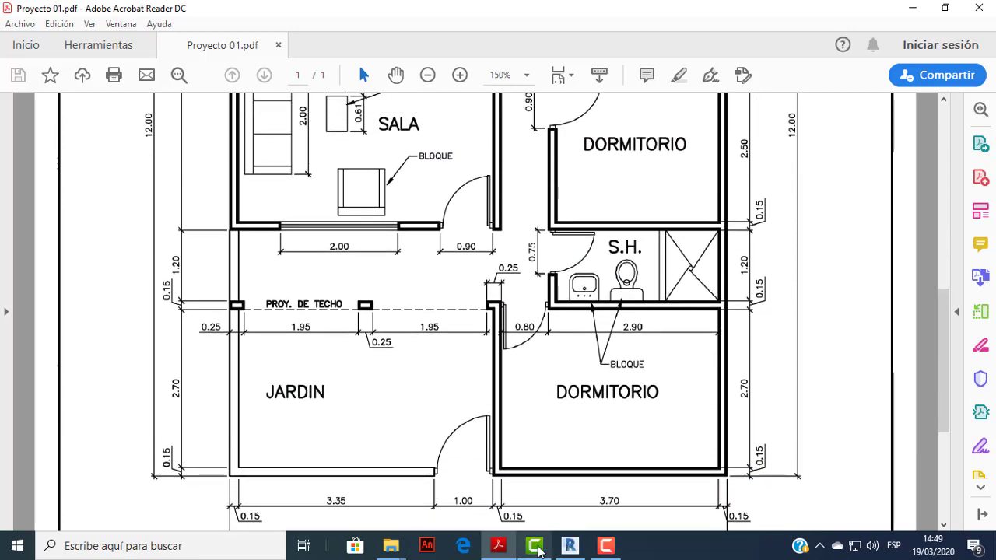
click(570, 544)
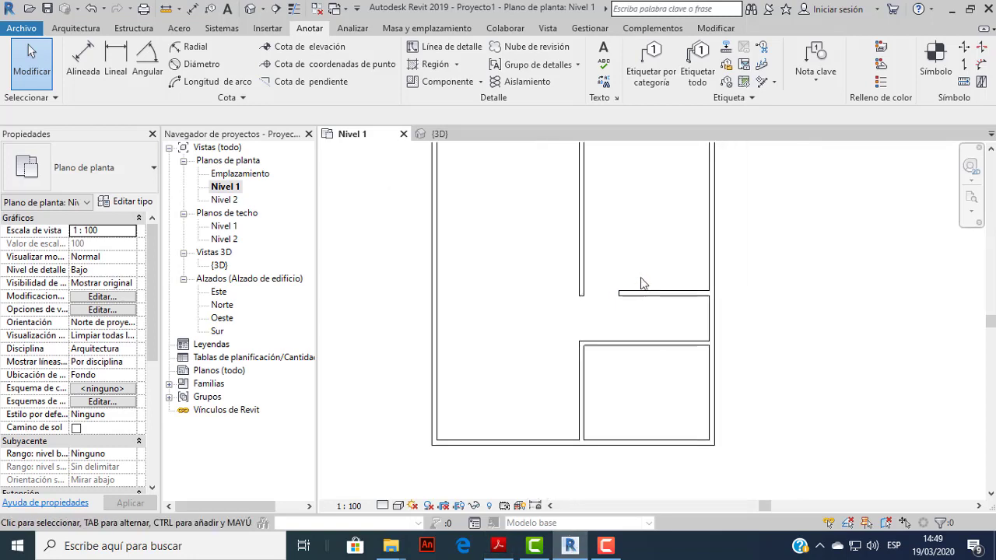
Draw a 0.8000 detail line from the wall corner across the opening.
scroll(645, 295, up, 1)
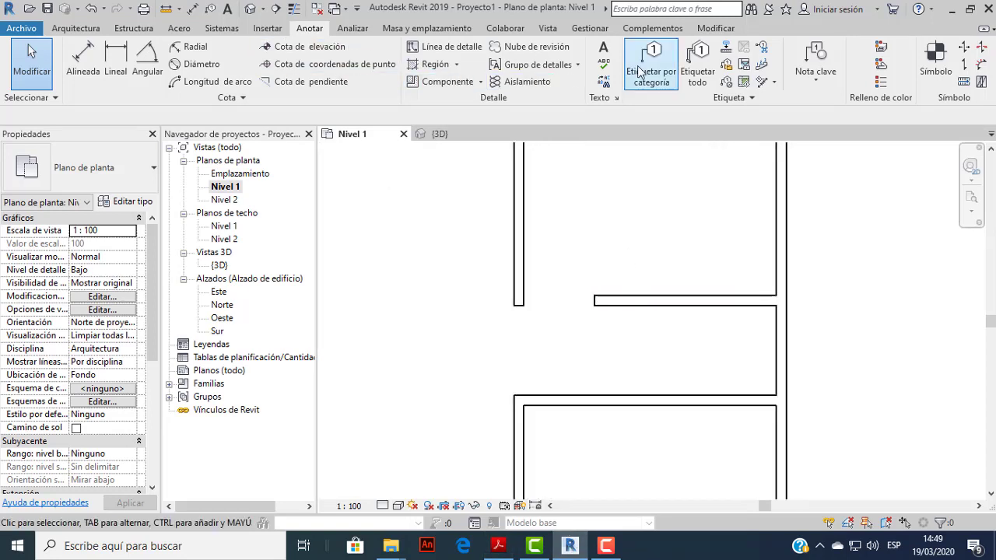
click(445, 47)
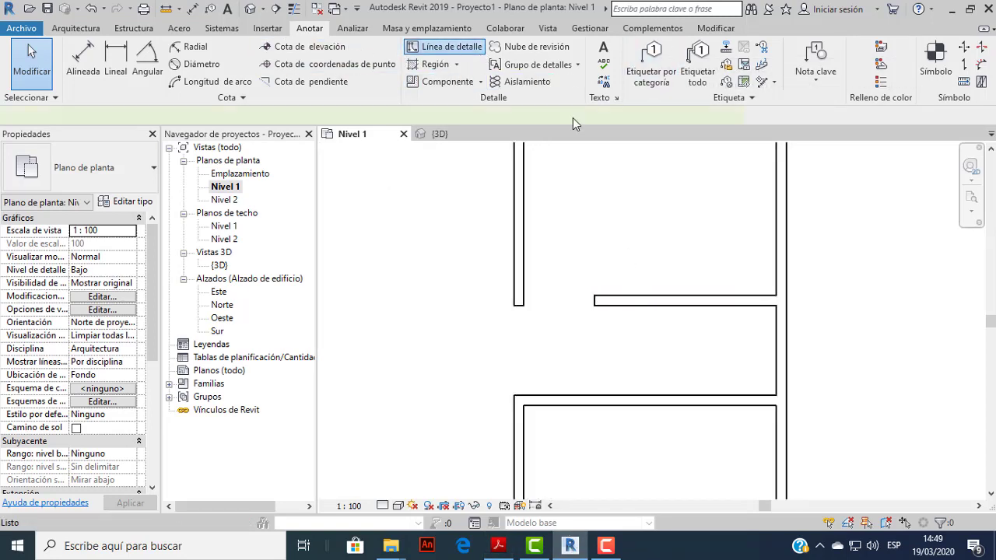
scroll(544, 289, up, 1)
scroll(518, 311, up, 1)
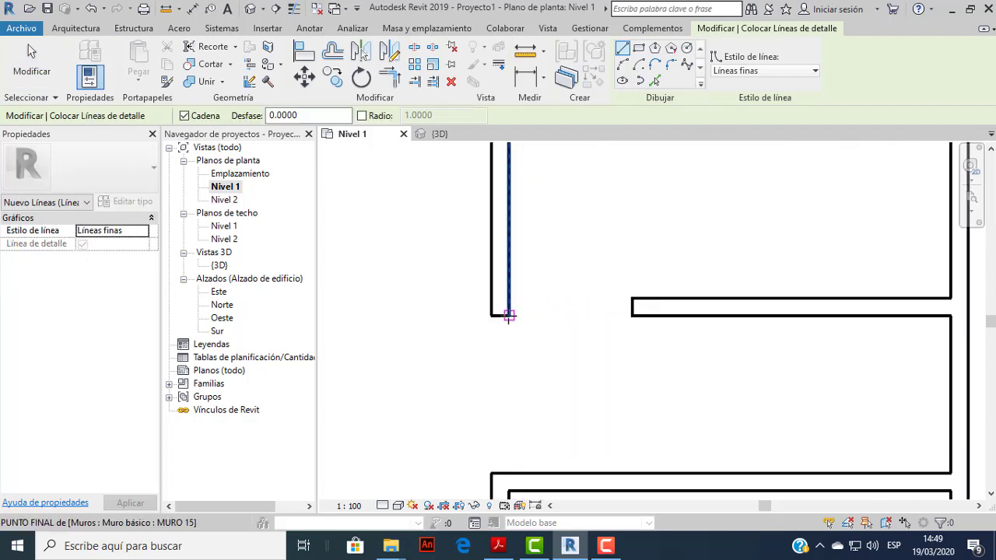
click(510, 315)
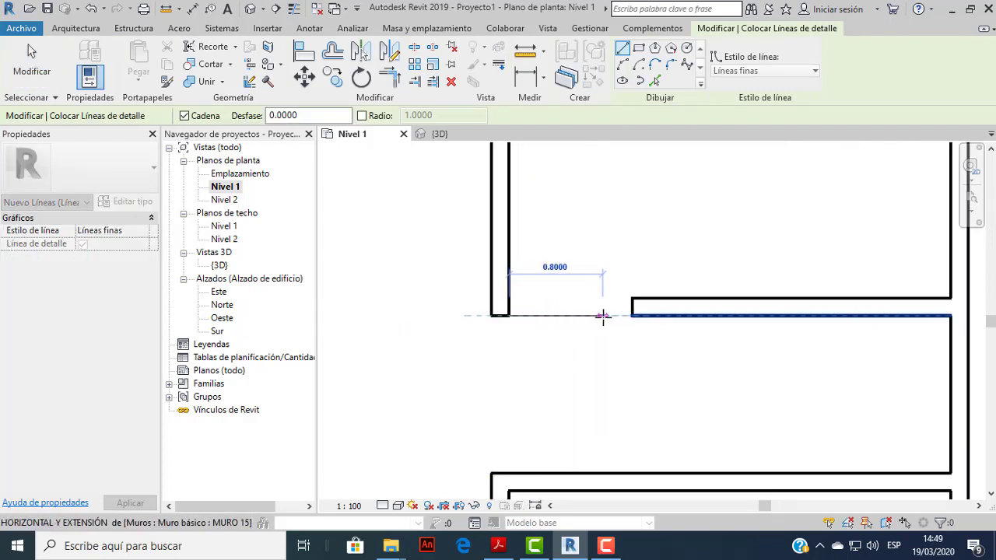
click(603, 315)
key(Escape)
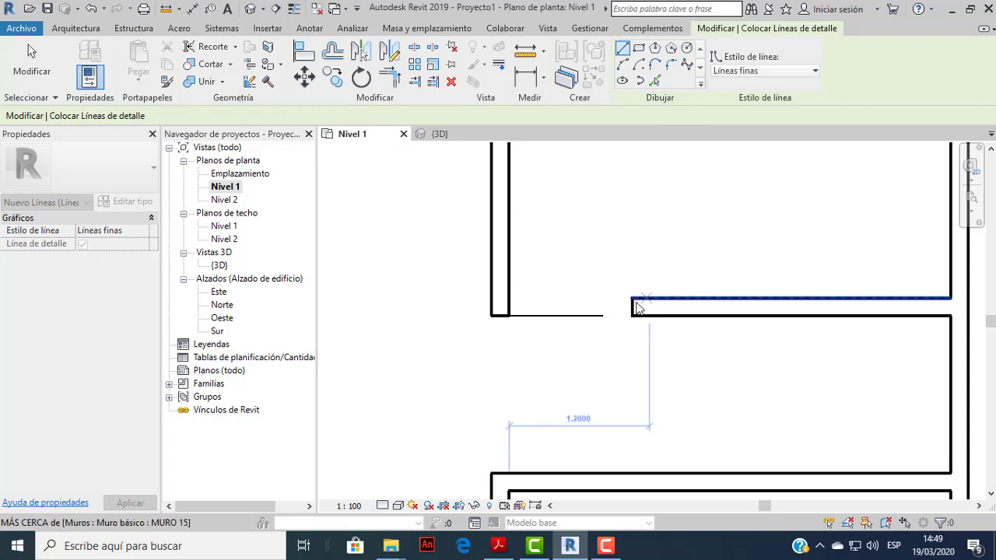
key(Escape)
Extend the horizontal wall's end to the guide line's endpoint and verify the line length.
scroll(635, 305, up, 1)
click(634, 305)
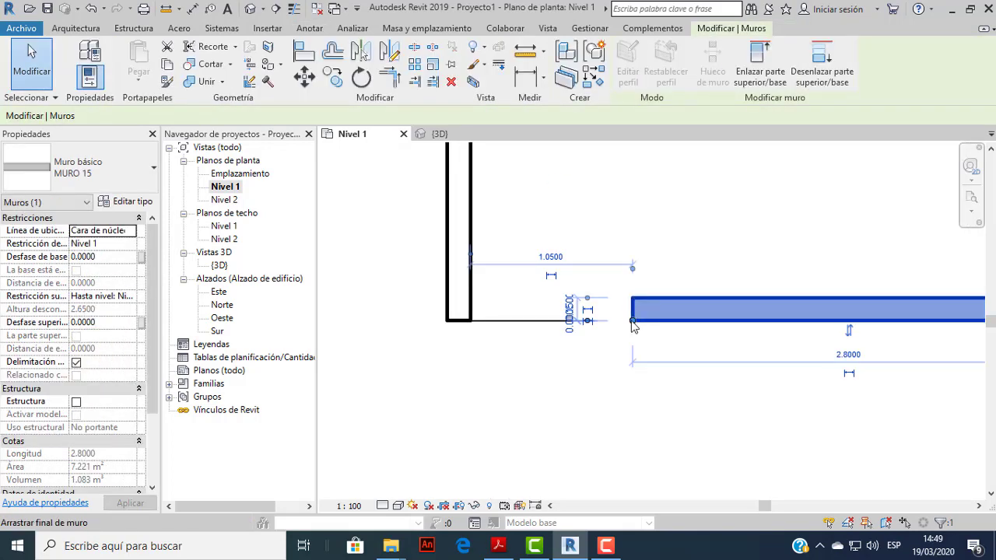
drag(632, 309, 592, 321)
key(Escape)
scroll(592, 337, down, 2)
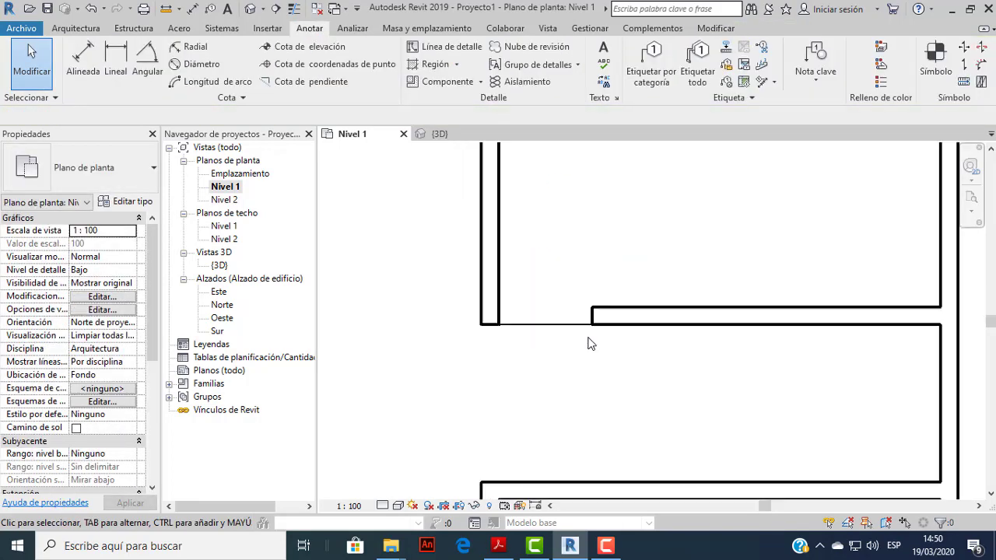
click(566, 329)
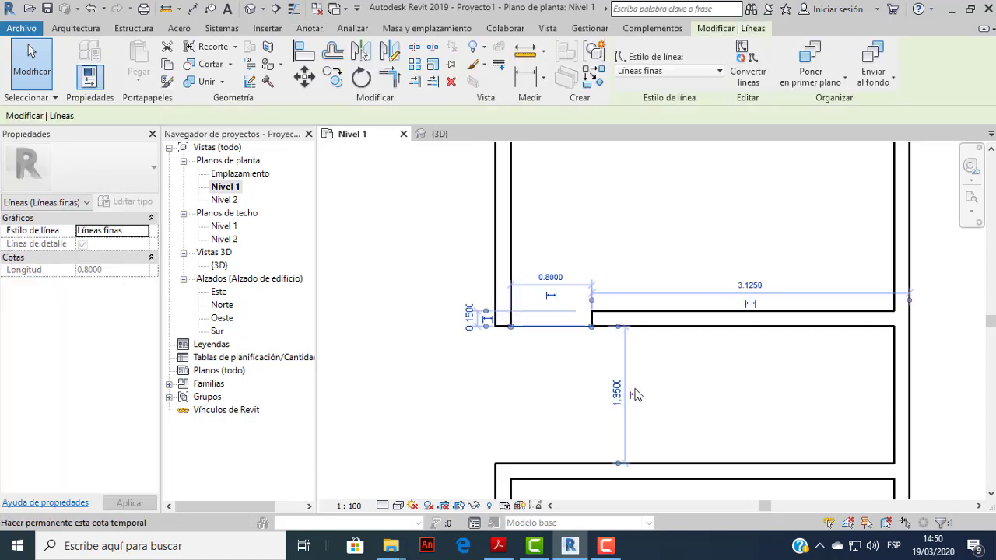
key(Escape)
Compare the whole house plan against the PDF floor plan.
scroll(638, 386, down, 2)
scroll(654, 343, down, 2)
mouse_move(681, 244)
middle_down()
mouse_move(572, 360)
mouse_move(580, 288)
middle_up()
scroll(572, 360, up, 1)
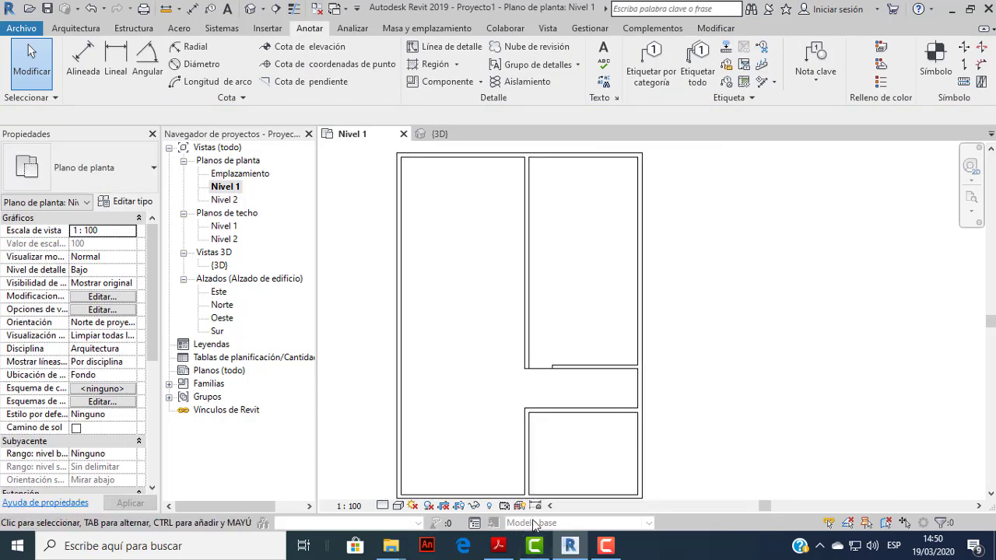
click(499, 547)
click(499, 548)
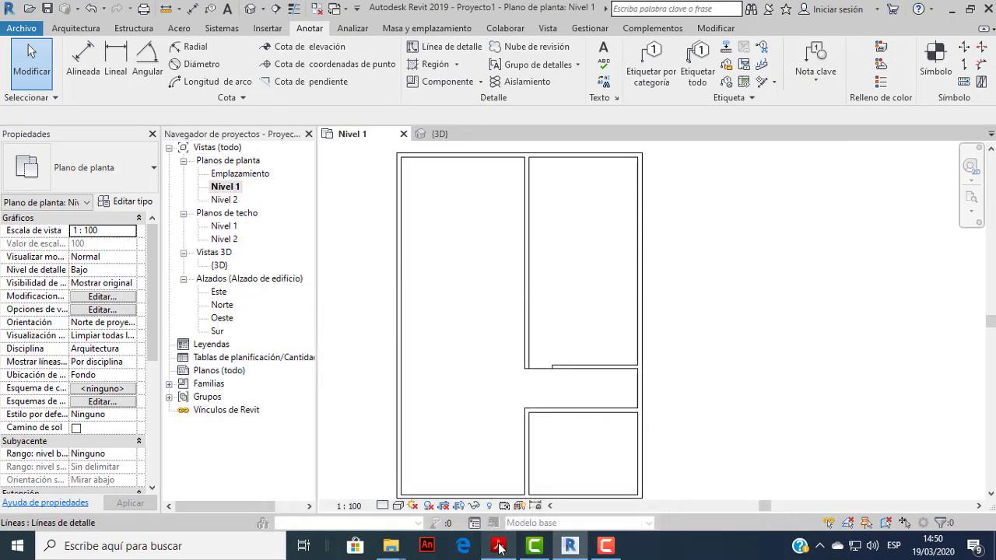
click(498, 547)
click(498, 547)
click(499, 547)
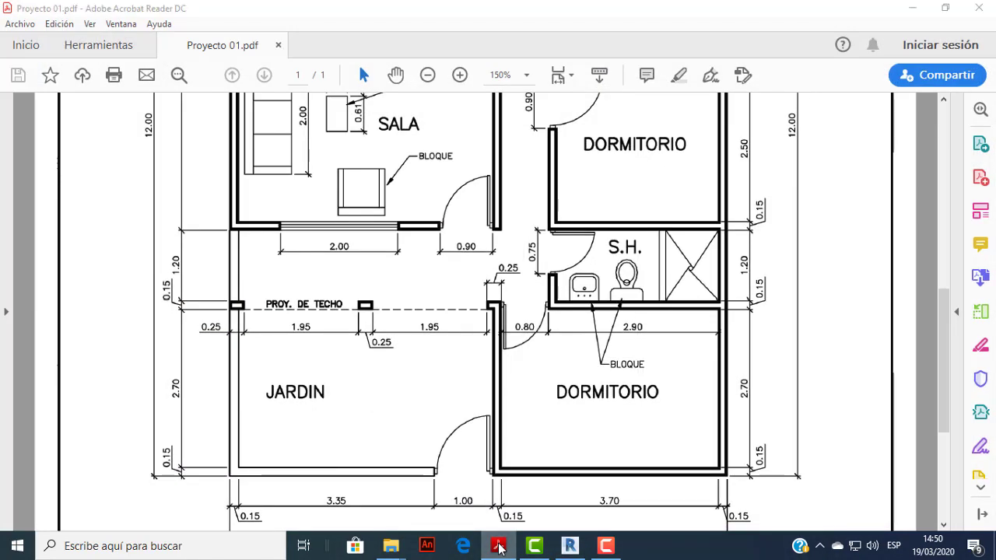
click(499, 547)
scroll(580, 397, up, 2)
scroll(560, 358, up, 2)
scroll(537, 315, up, 2)
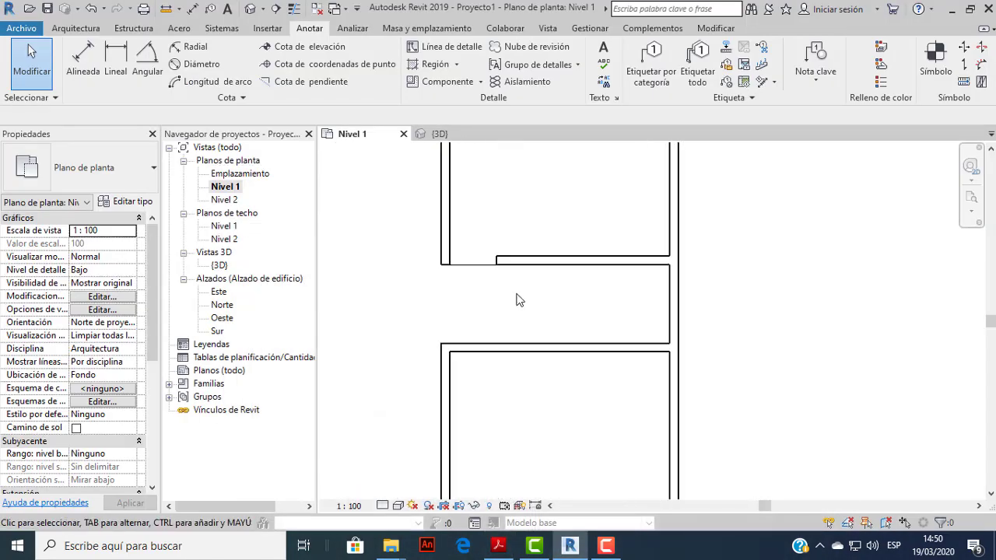
Draw a vertical interior wall from the upper corner down to the lower wall.
click(93, 28)
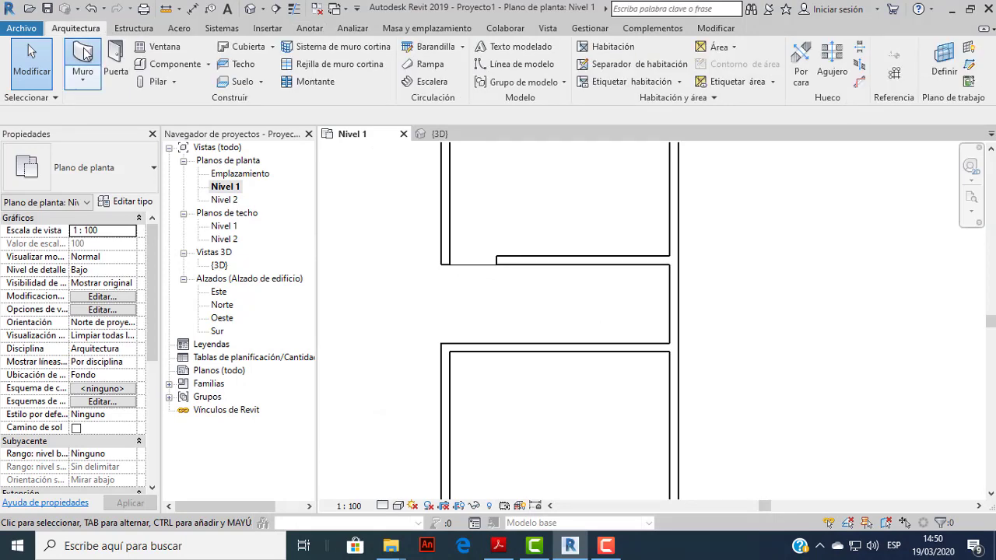
click(86, 53)
scroll(524, 271, up, 2)
scroll(501, 259, up, 2)
click(480, 255)
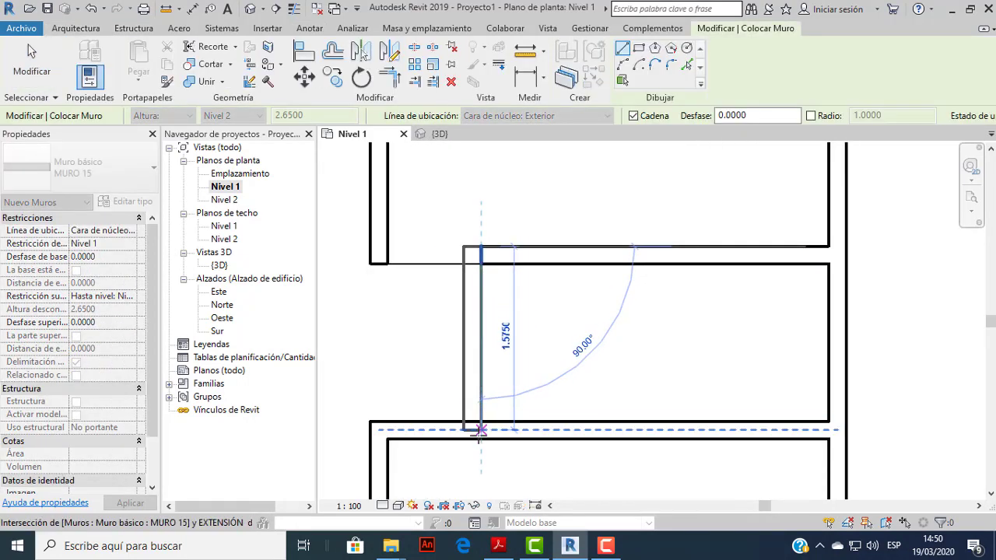
click(480, 430)
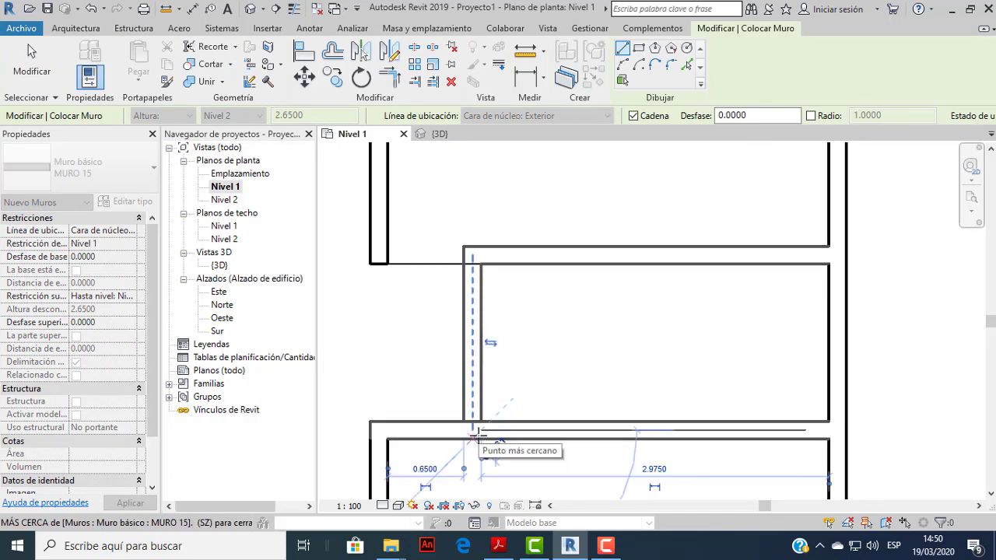
key(Escape)
key(Escape)
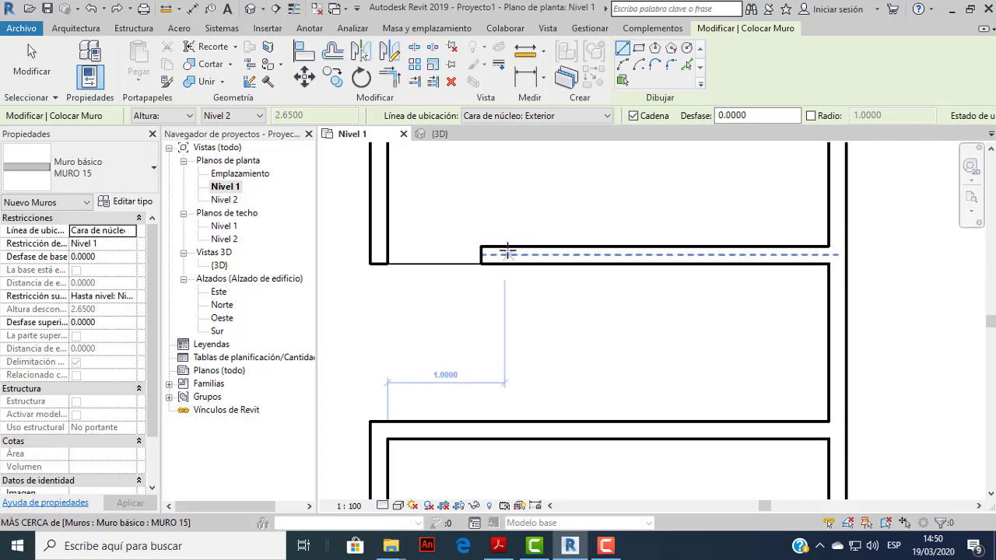
click(482, 247)
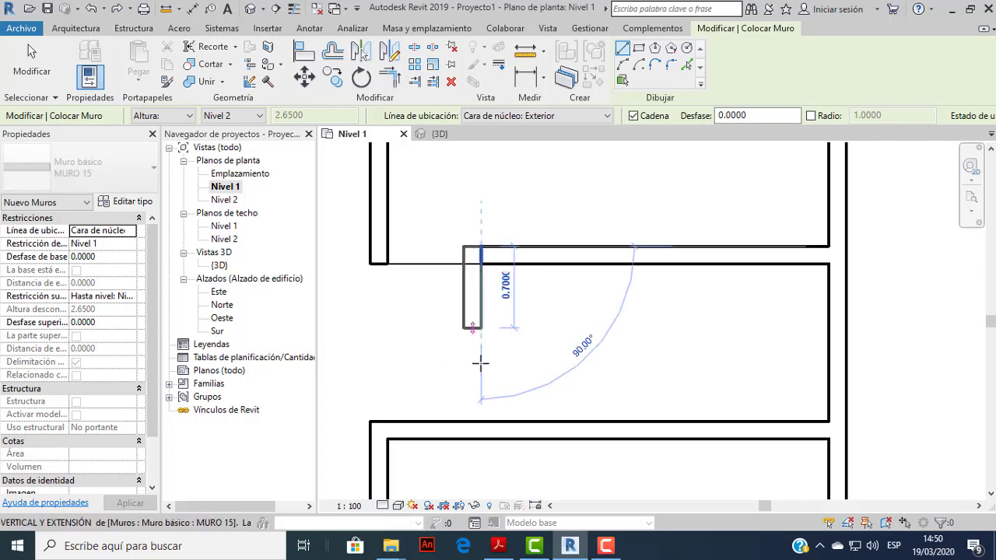
click(480, 432)
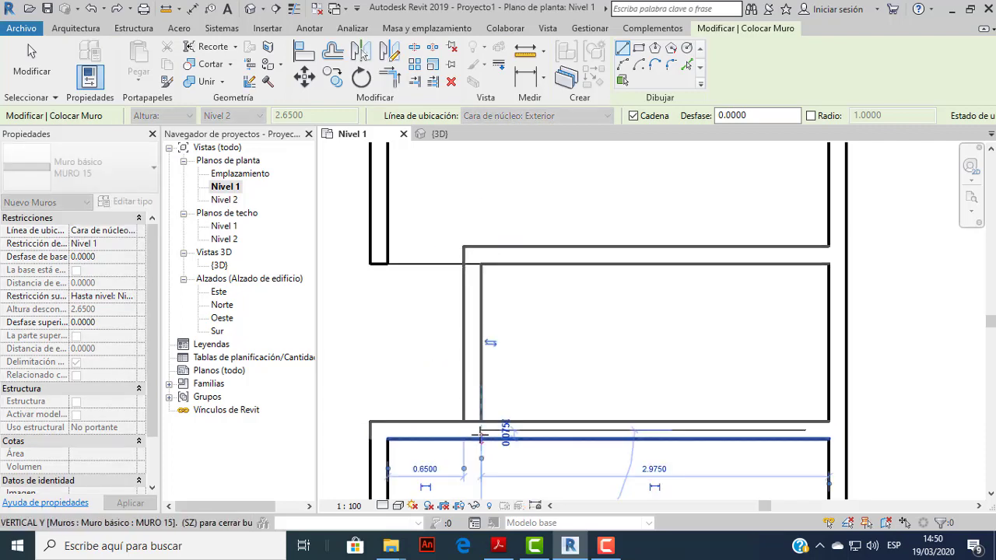
key(Escape)
key(Escape)
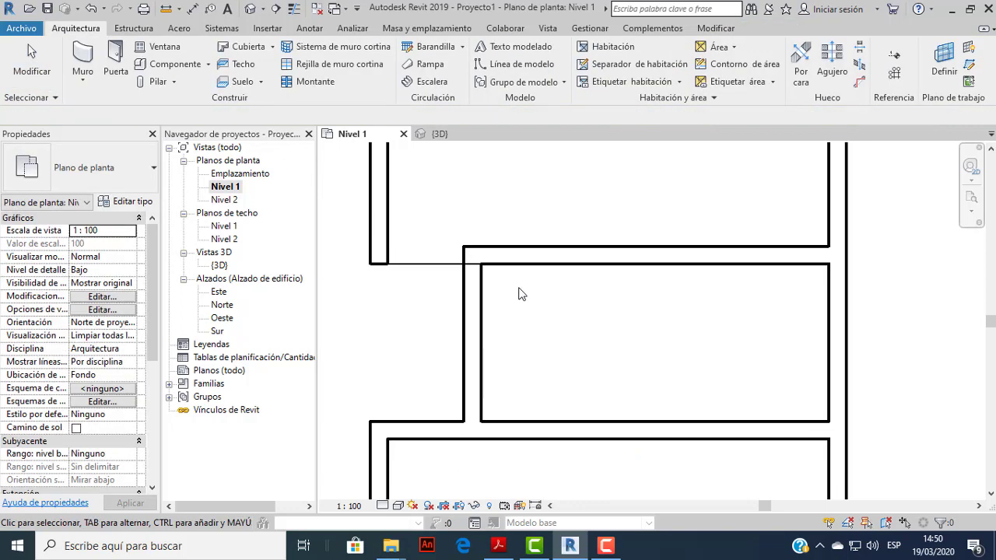
Nudge the vertical wall right to 0.7900 from the left wall, then bring up the PDF plan.
click(482, 301)
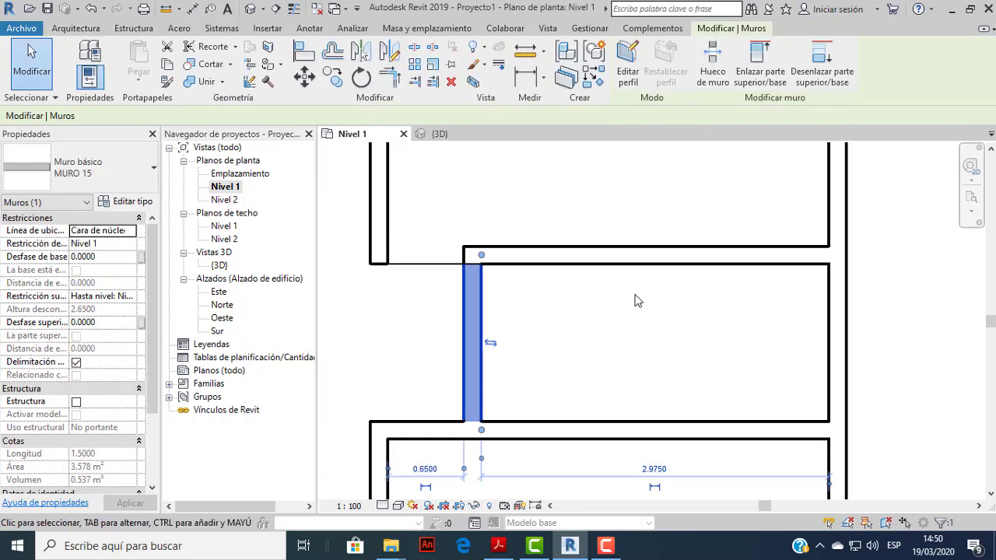
key(Right)
key(Right)
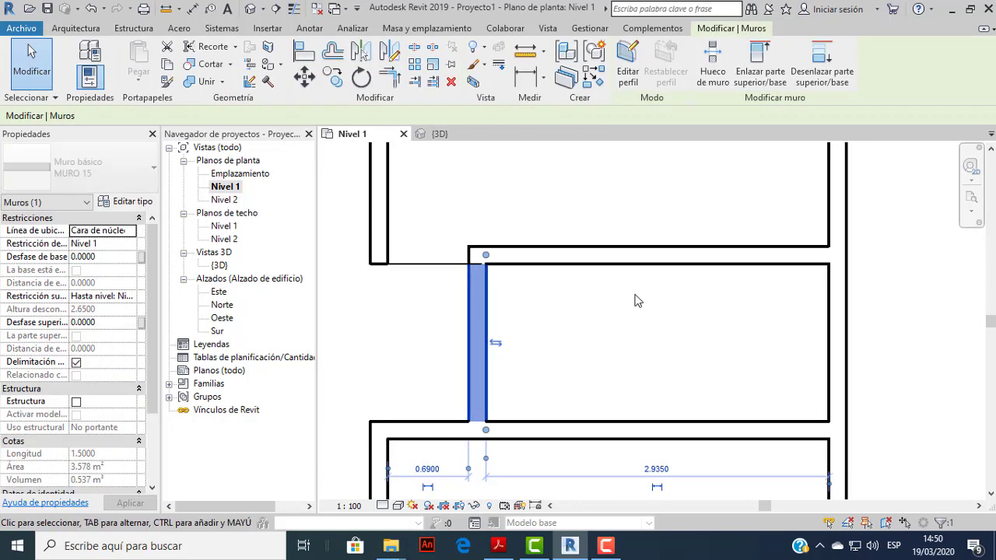
key(Right)
key(Right)
key(Right)
key(Right)
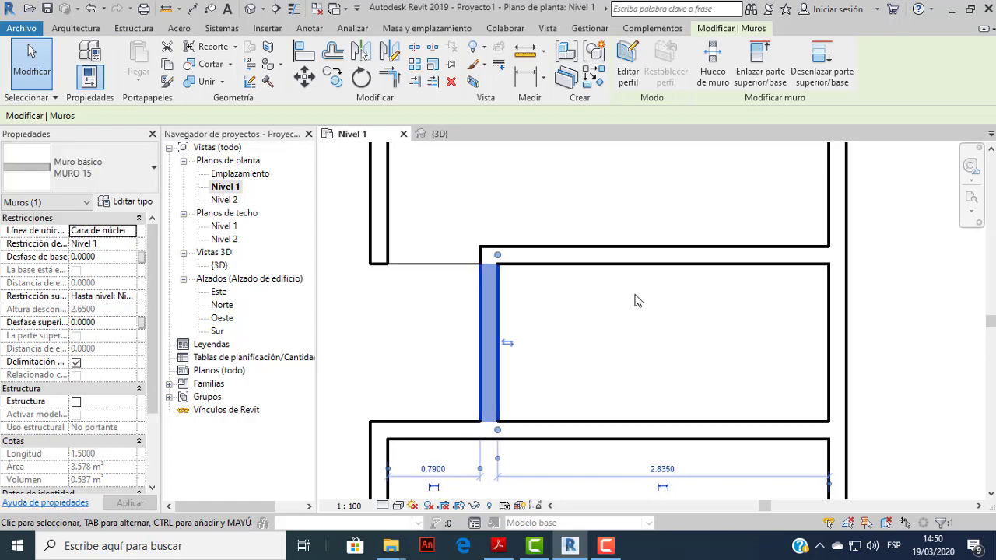
click(582, 212)
scroll(469, 263, up, 2)
scroll(503, 263, up, 2)
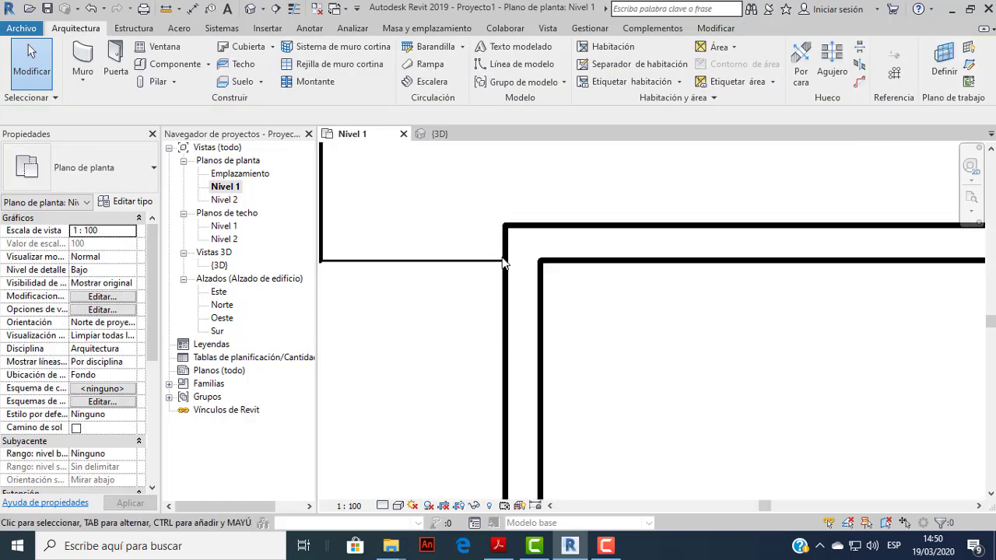
scroll(504, 263, down, 3)
middle_drag(575, 274, 562, 313)
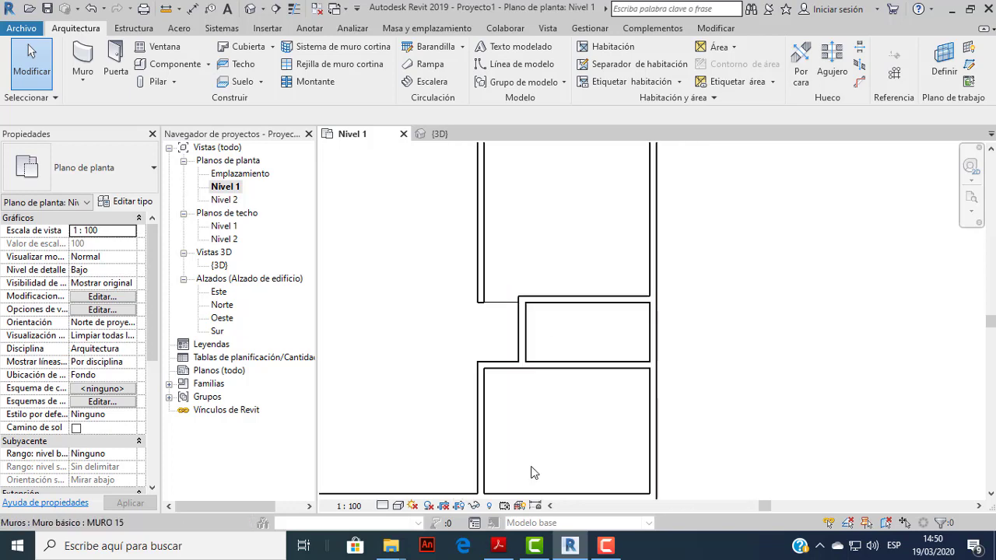
click(498, 546)
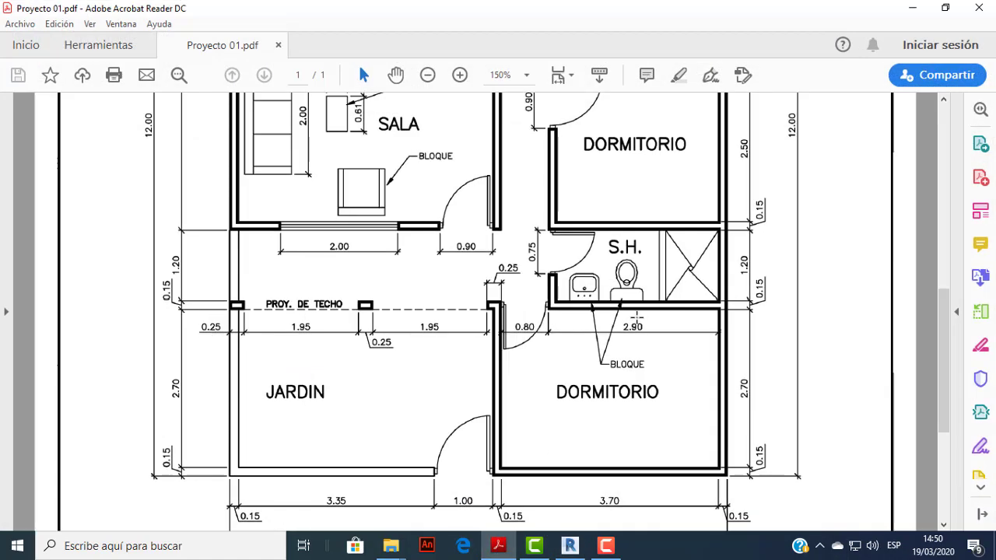
Scroll the PDF up to review the PATIO and SALA dimensions, then return to Revit.
scroll(636, 316, up, 3)
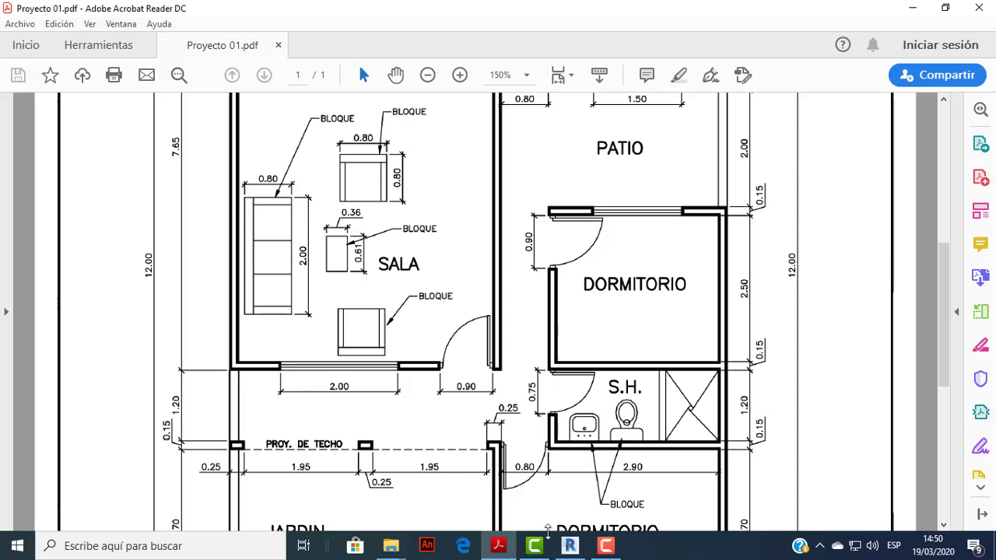
click(570, 545)
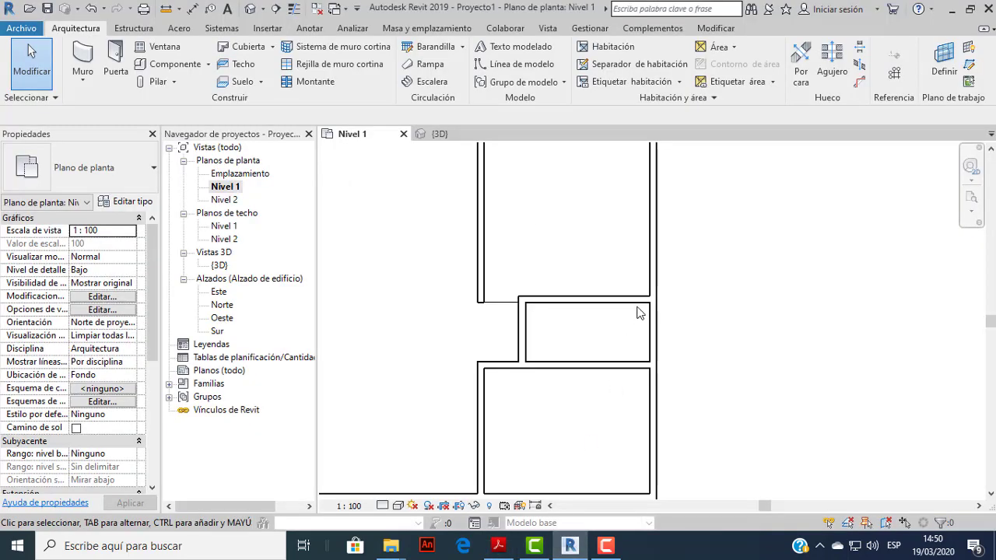
Draw a 2.9750-long horizontal wall across the right-hand room between the side walls.
click(84, 56)
scroll(623, 229, up, 1)
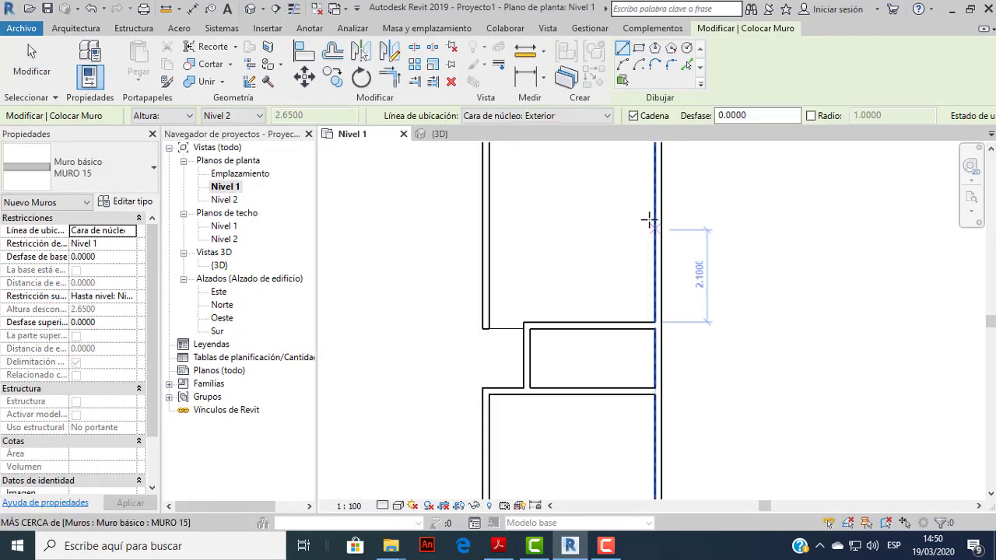
click(654, 187)
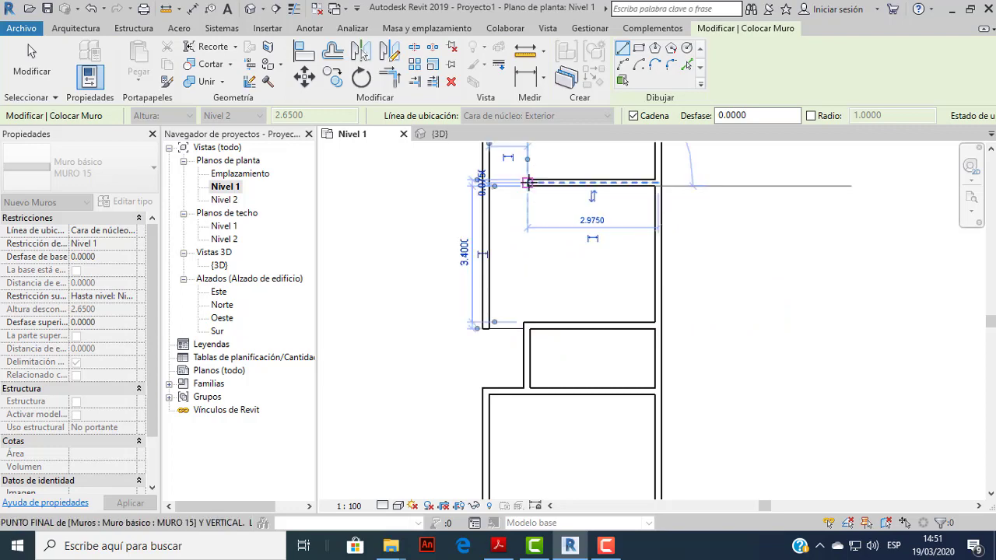
click(527, 182)
key(Escape)
key(Escape)
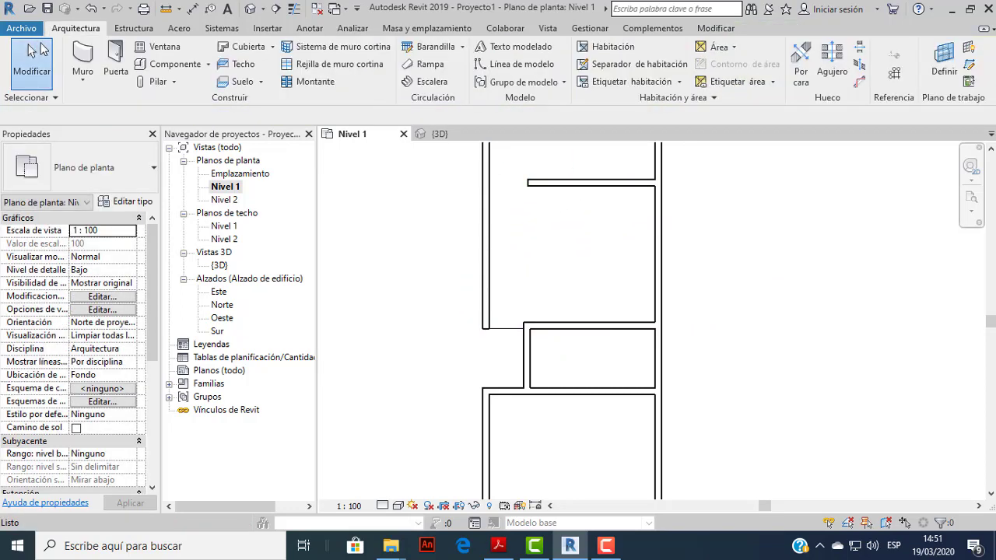
Change the wall's distance to the wall below from 3.4000 to 2.65.
click(626, 184)
scroll(644, 230, down, 2)
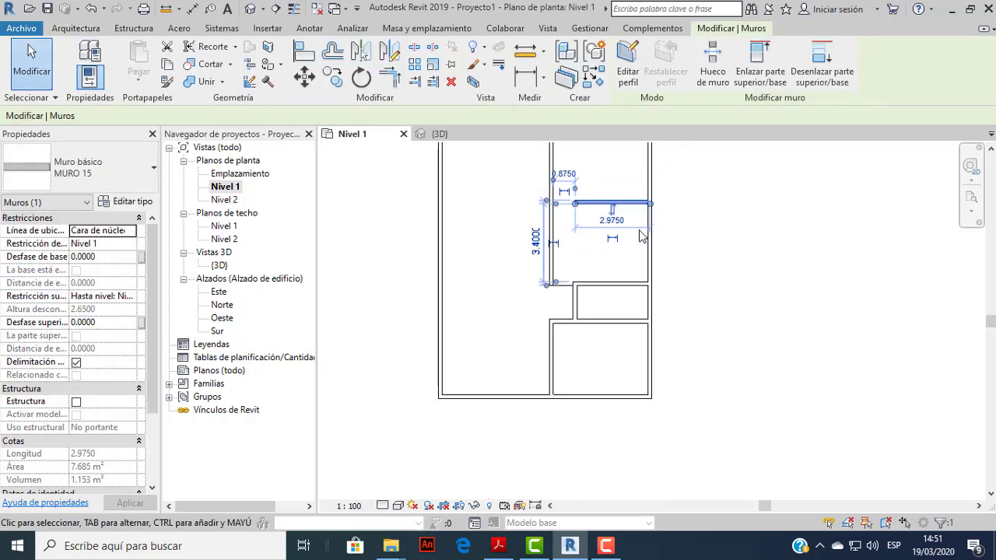
middle_drag(646, 233, 636, 265)
scroll(563, 247, up, 2)
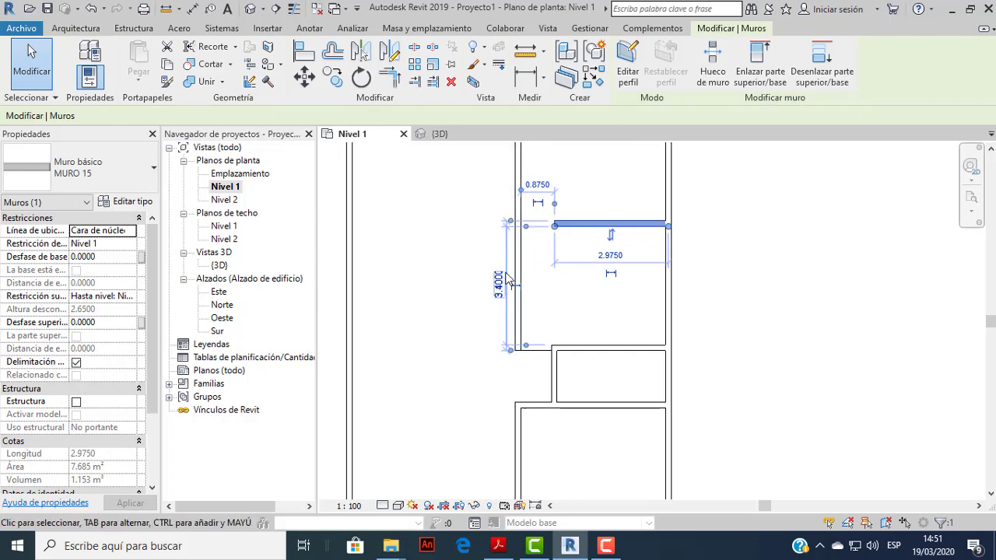
click(499, 545)
click(570, 546)
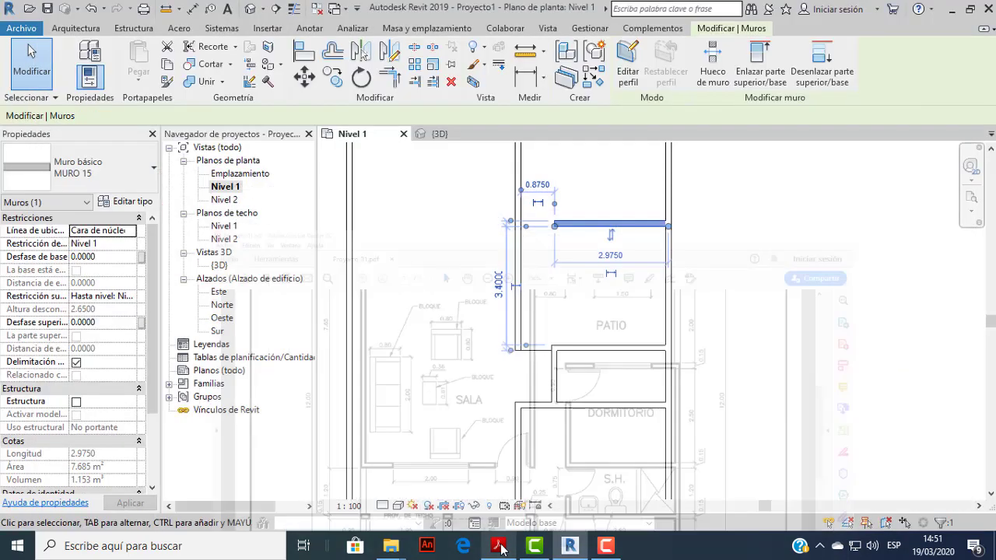
click(502, 294)
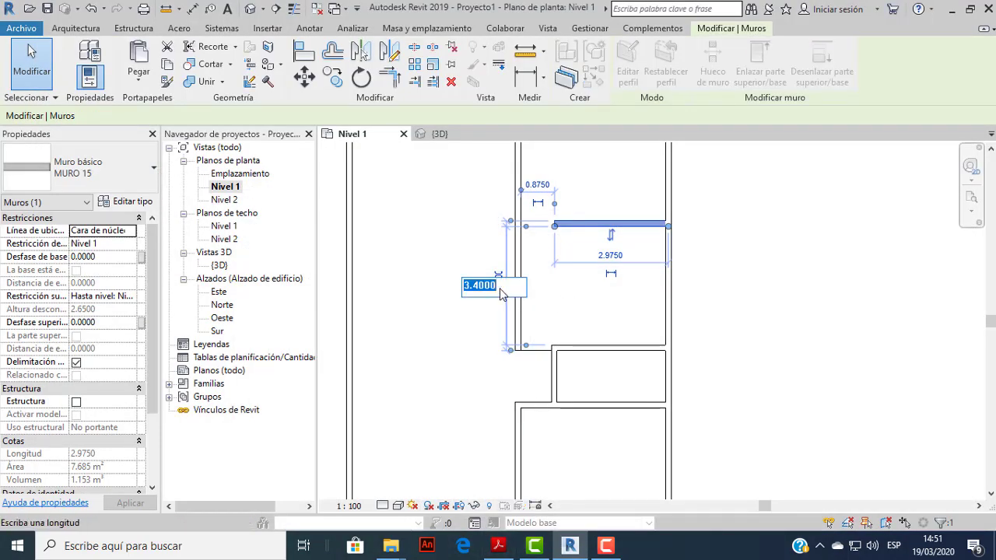
key(Return)
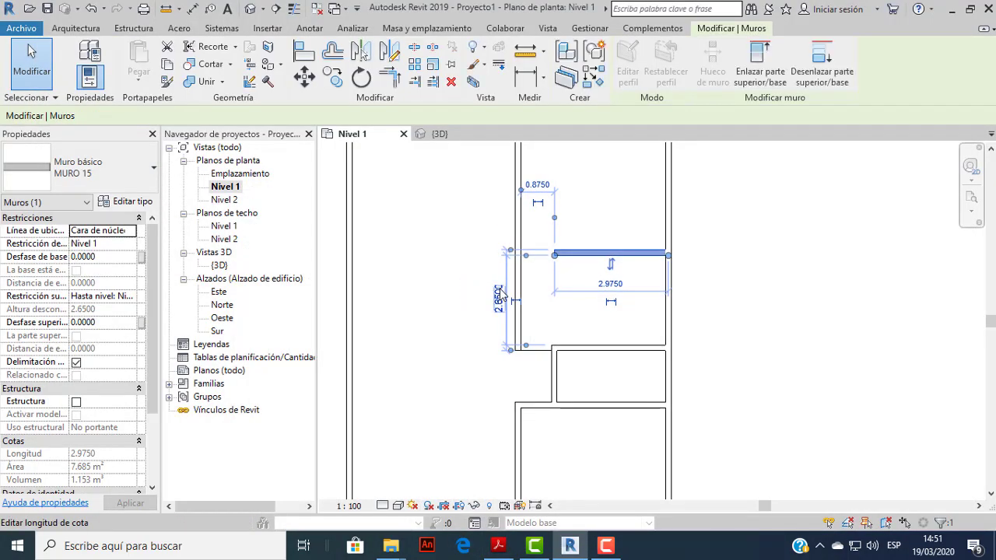
click(656, 316)
scroll(709, 291, up, 1)
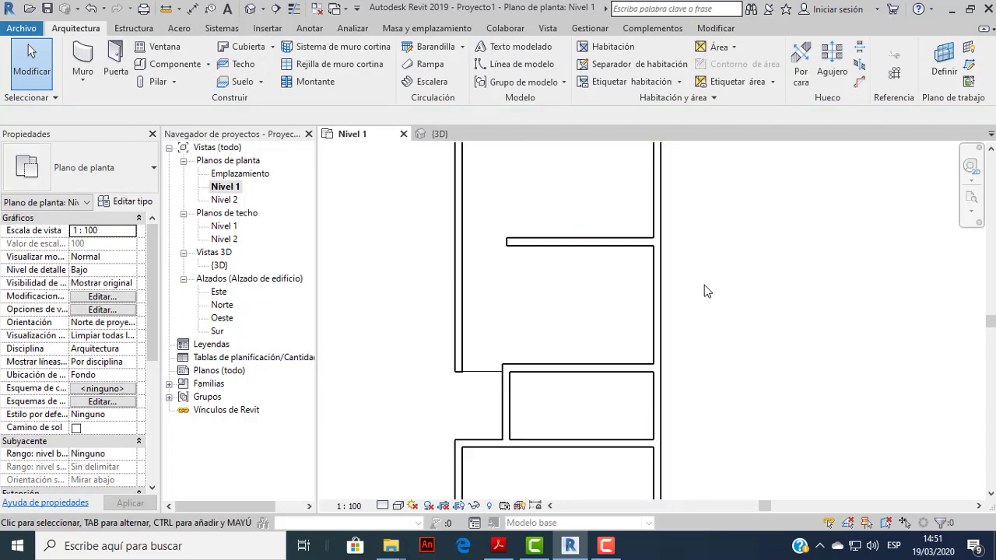
Draw a vertical wall with WA from the room's top-left corner, then delete the misplaced wall.
key(w)
key(a)
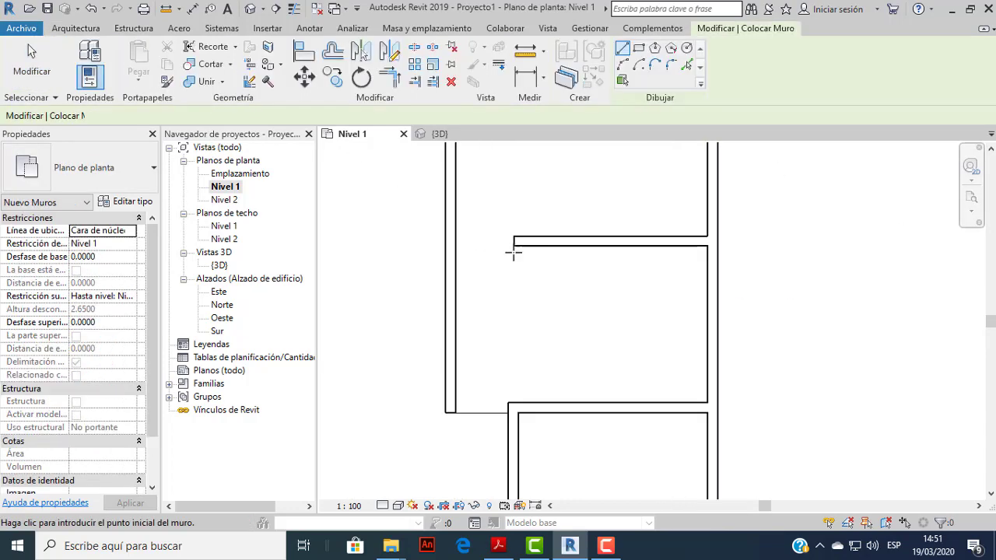
click(508, 237)
scroll(511, 272, up, 1)
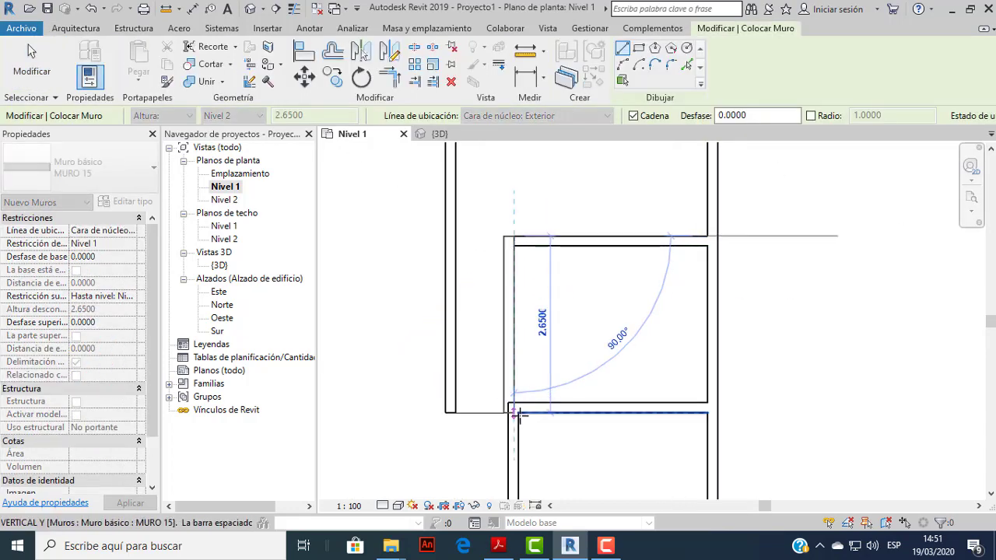
click(517, 415)
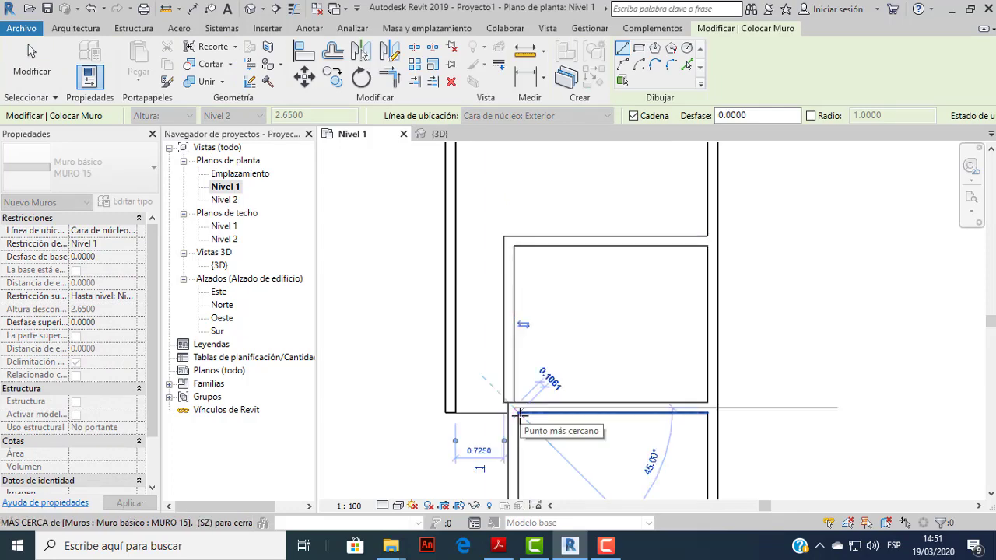
key(Escape)
key(Escape)
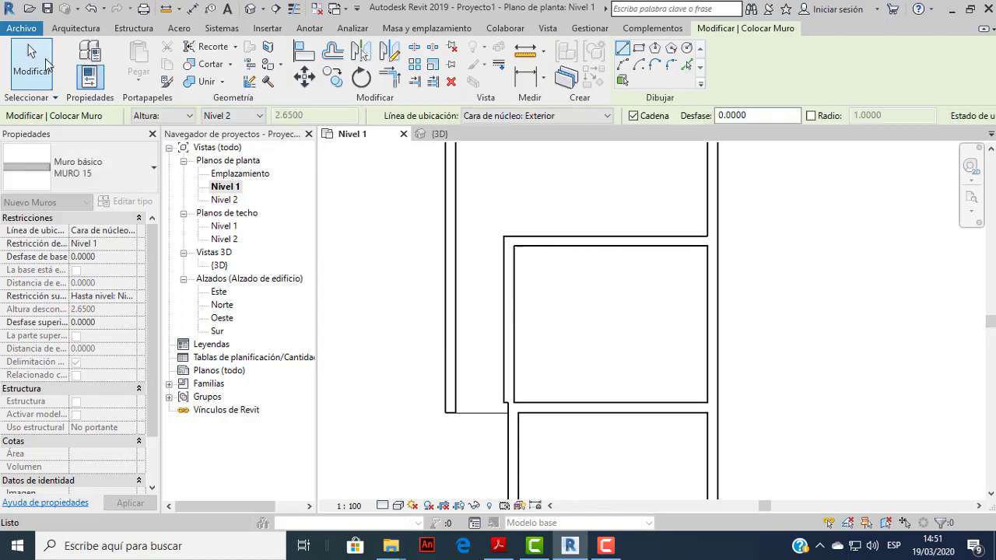
click(509, 304)
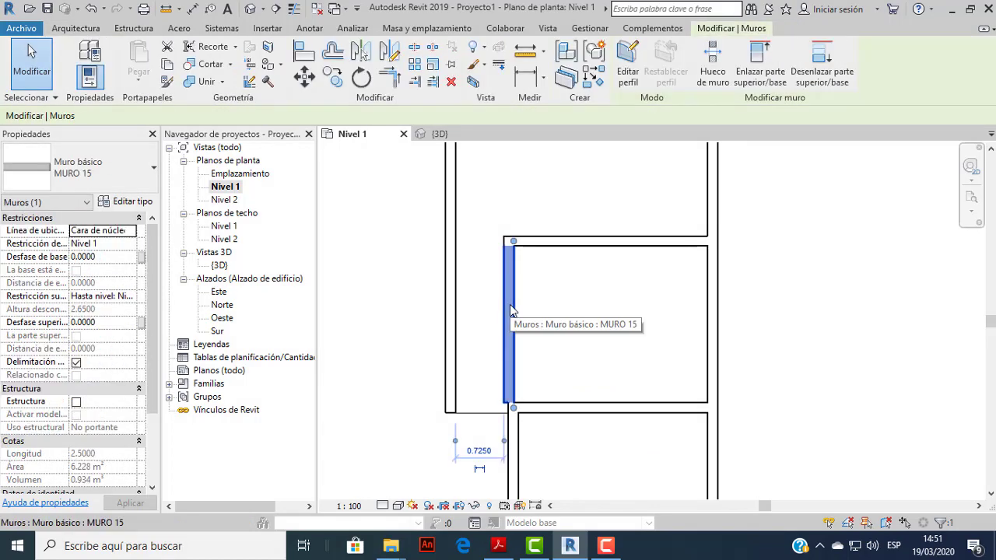
key(Escape)
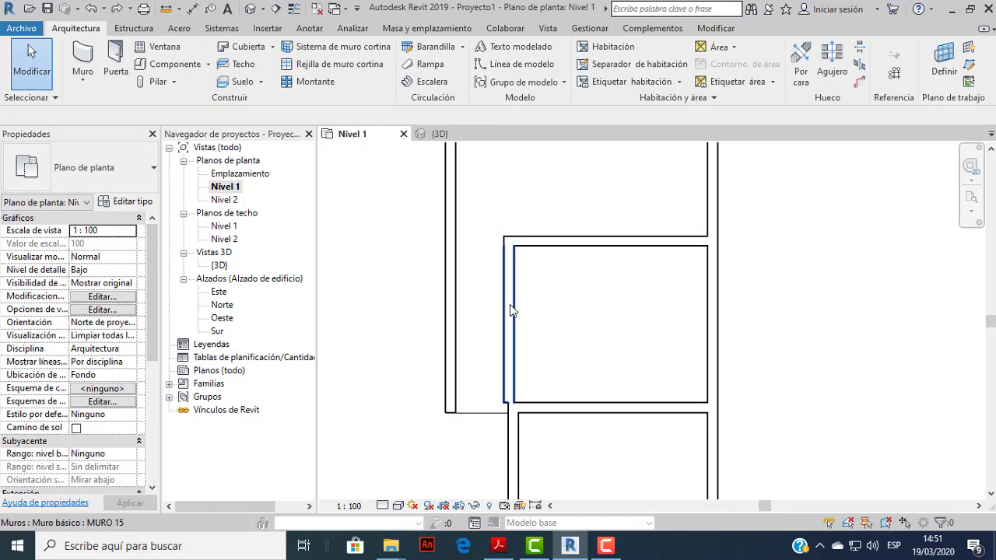
click(520, 310)
key(Delete)
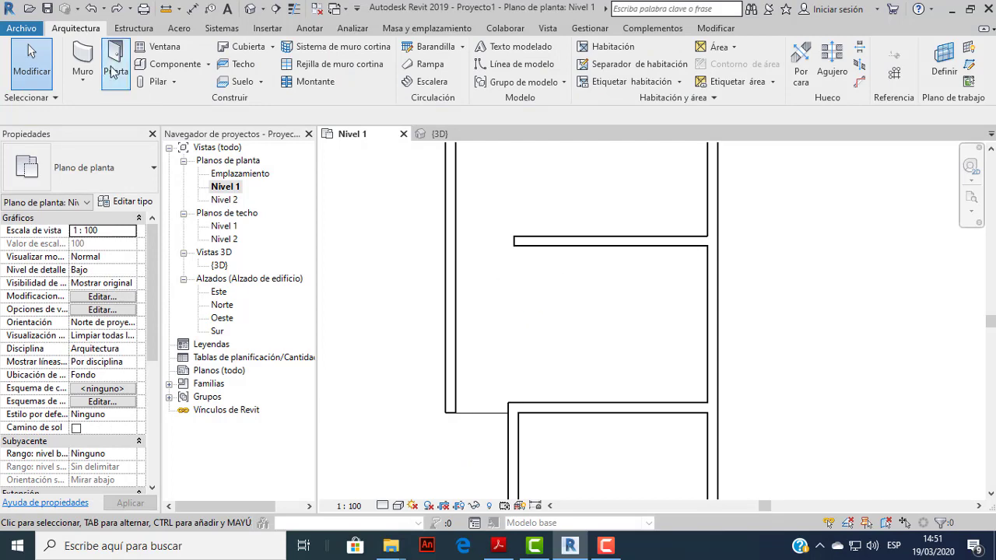
Redraw the vertical wall from the lower wall's end up to the top wall.
click(82, 58)
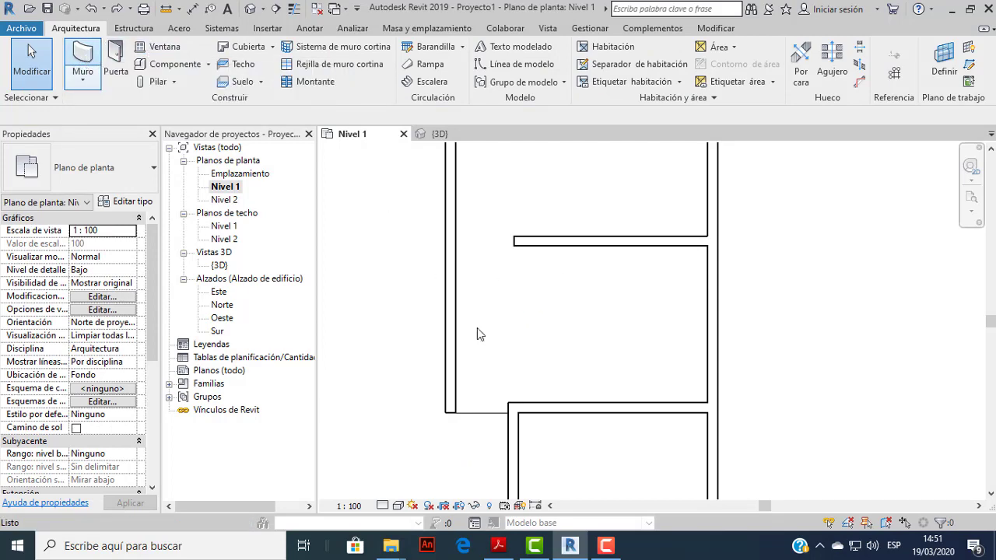
click(509, 402)
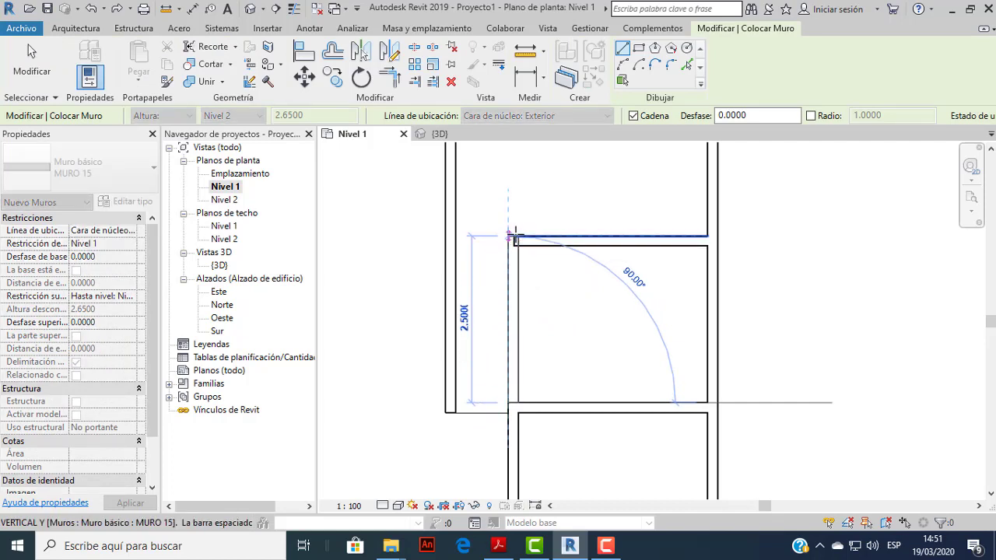
click(512, 235)
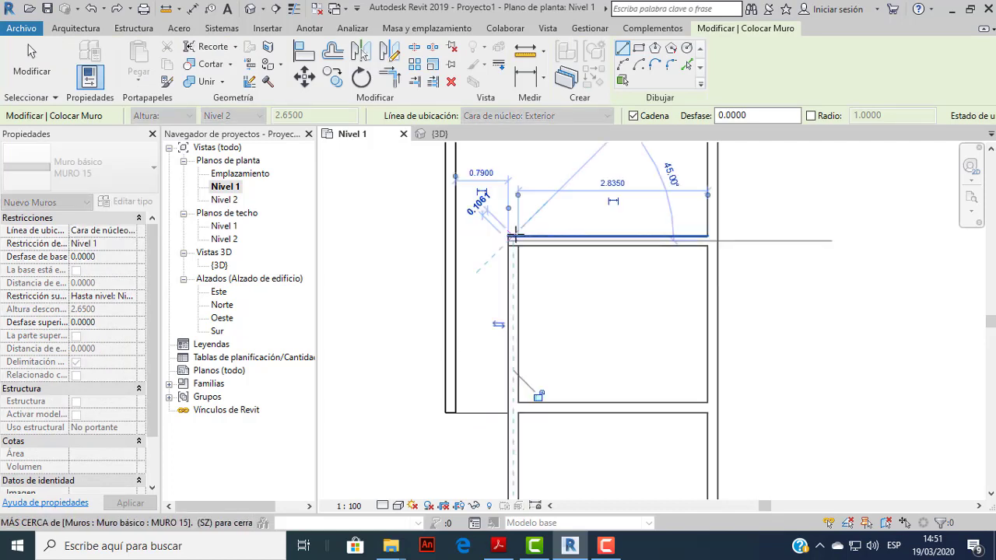
key(Escape)
scroll(591, 330, down, 3)
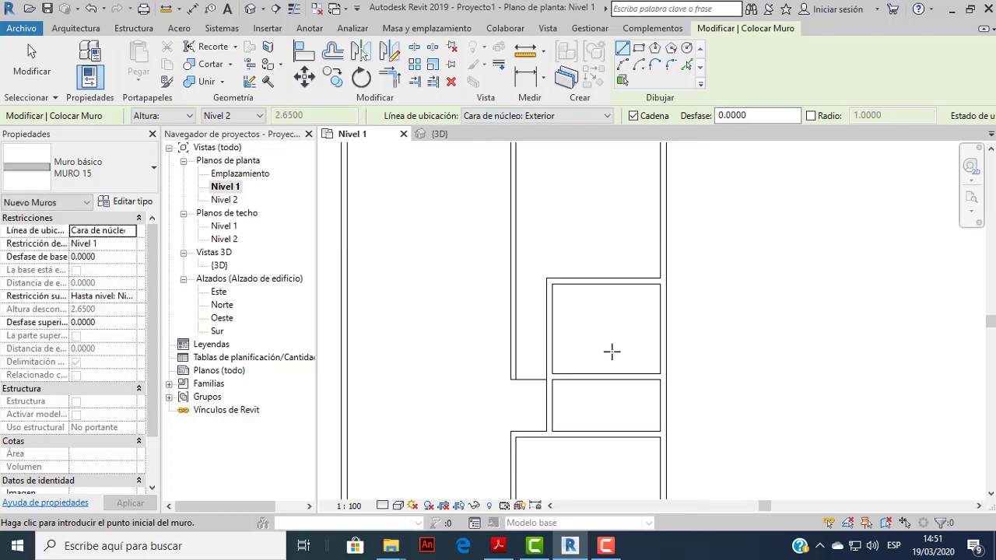
scroll(602, 367, up, 1)
Check the 4.35 and 3.70 top dimensions on the PDF plan.
click(499, 545)
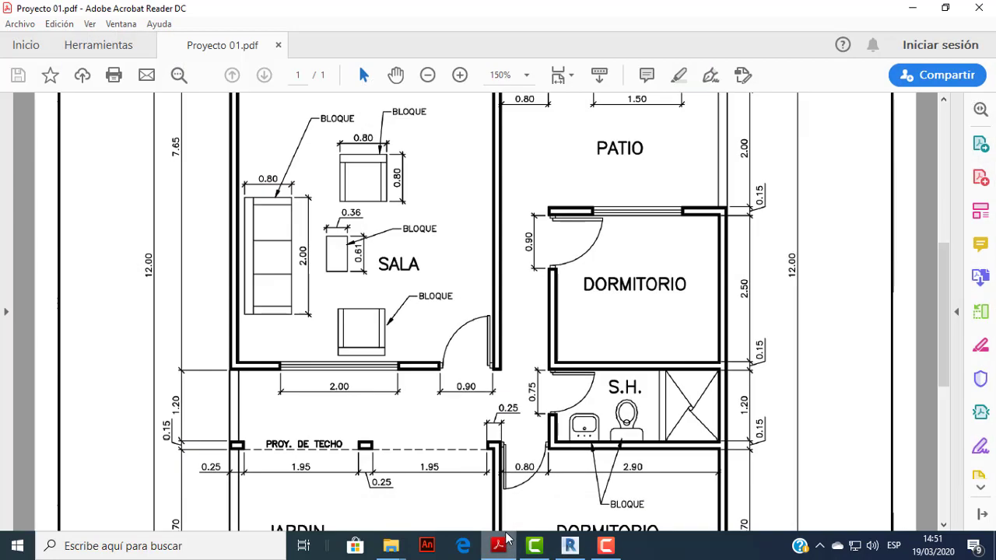
scroll(625, 370, up, 5)
scroll(626, 371, up, 2)
scroll(626, 371, down, 1)
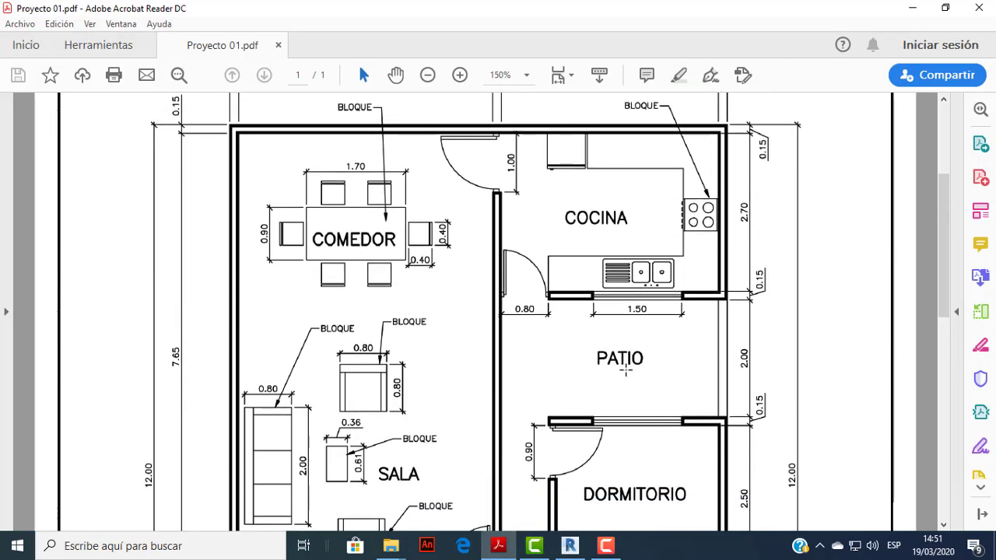
scroll(721, 129, up, 1)
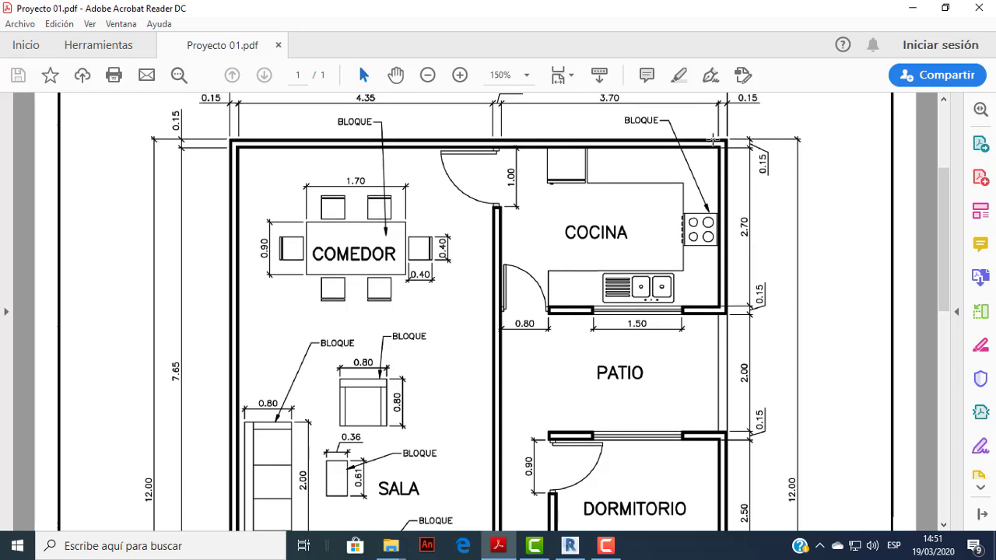
Draw a horizontal partition wall leftward from the right exterior wall.
click(569, 546)
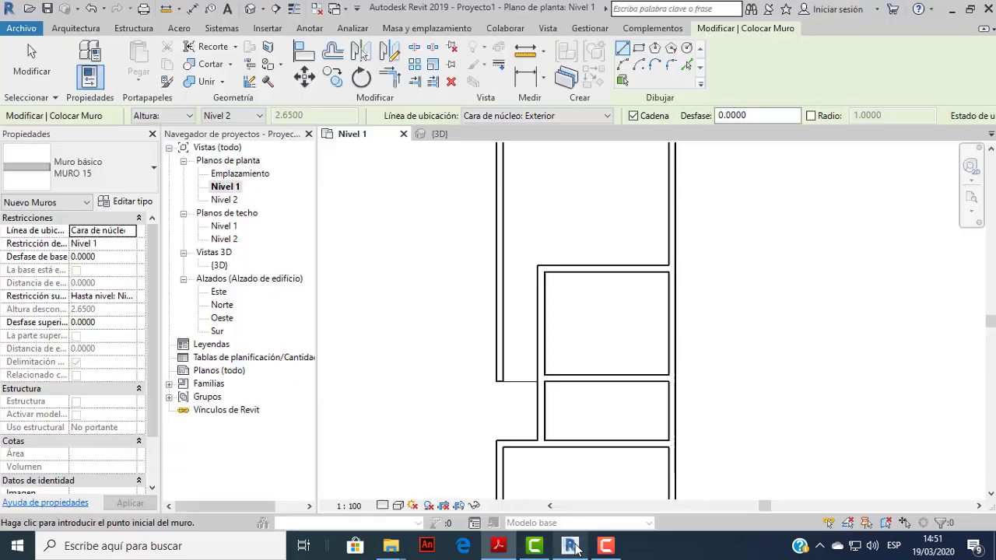
scroll(703, 280, down, 2)
scroll(704, 257, down, 1)
middle_drag(703, 255, 618, 222)
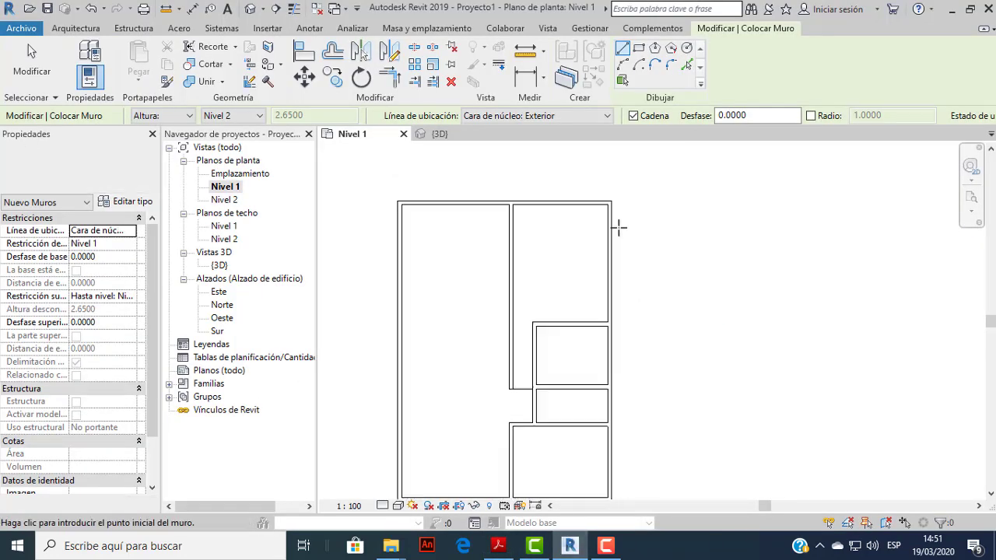
scroll(618, 223, up, 1)
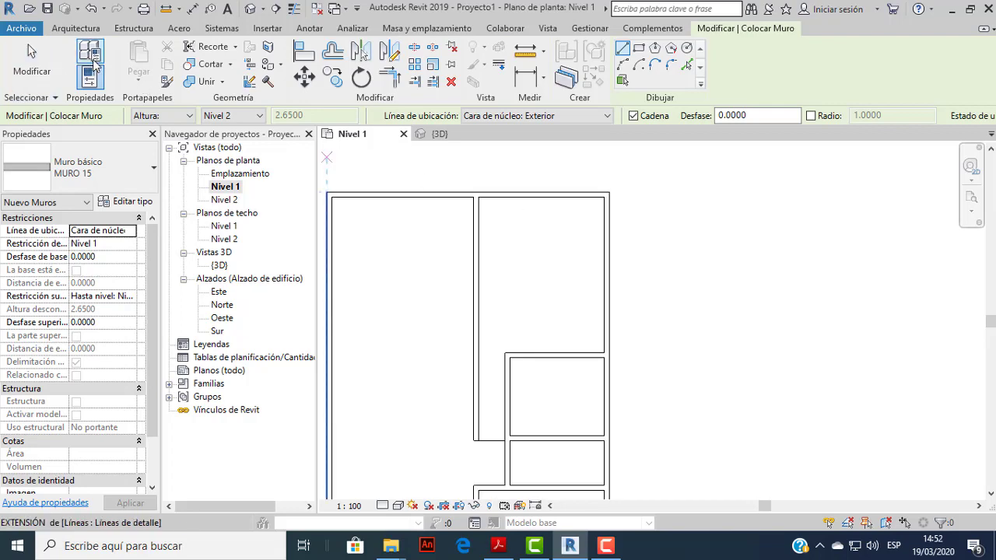
click(77, 28)
click(83, 56)
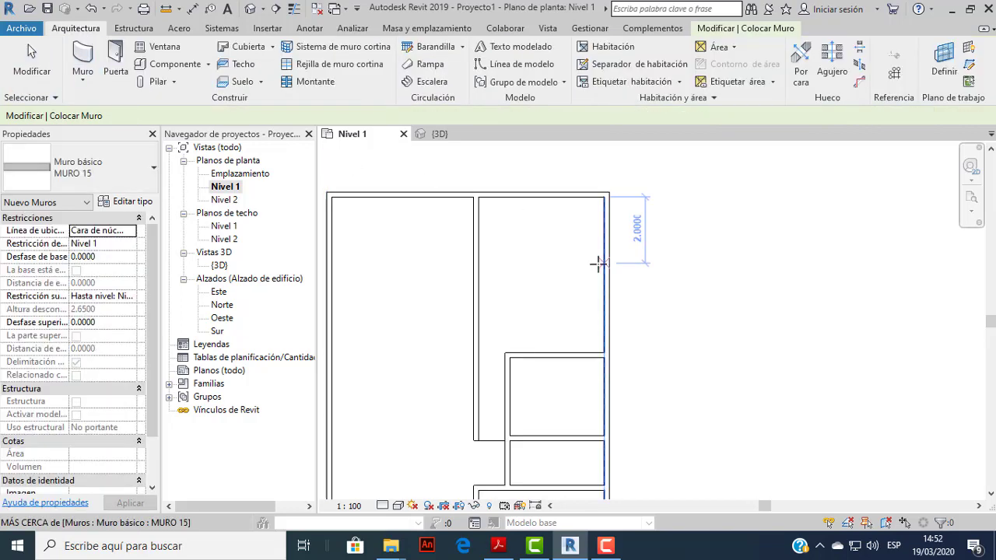
click(604, 284)
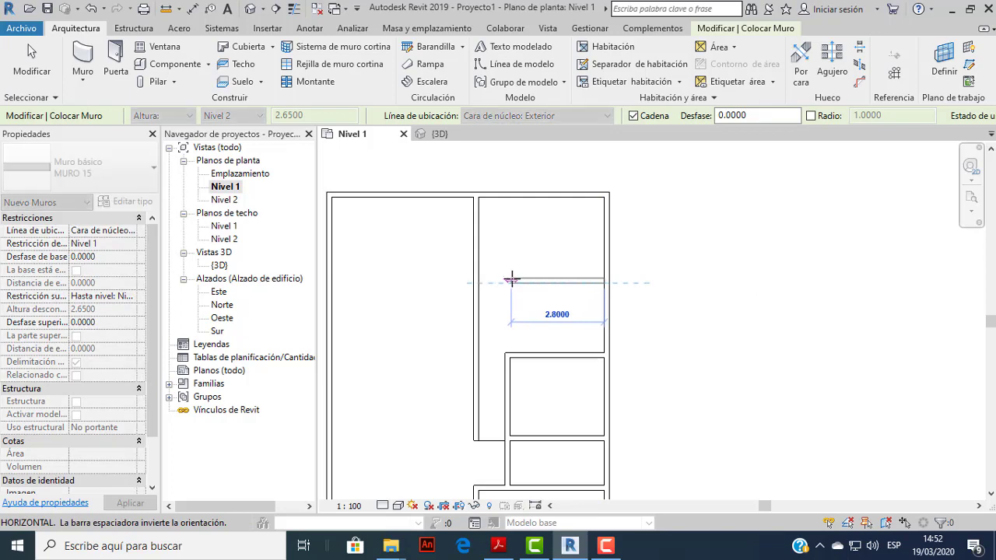
click(511, 279)
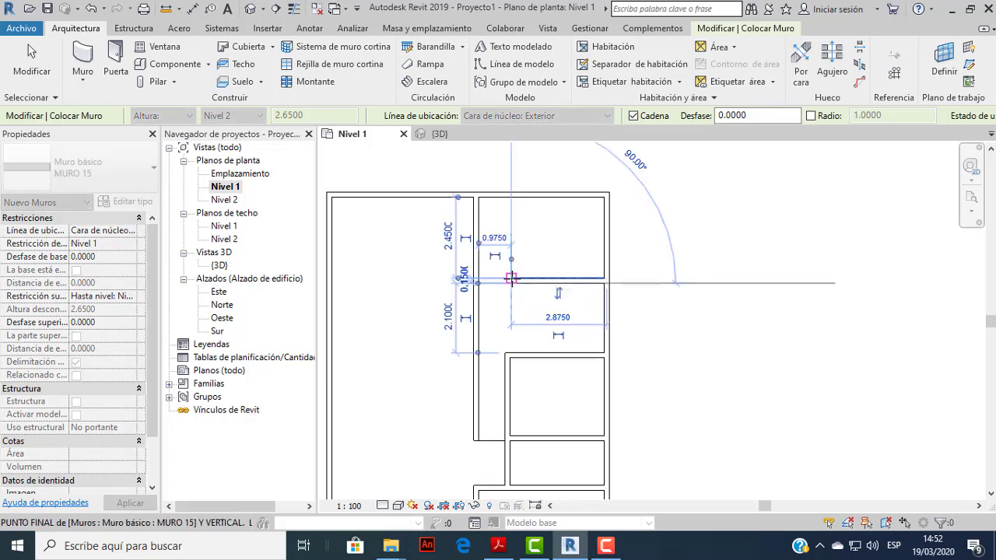
key(Escape)
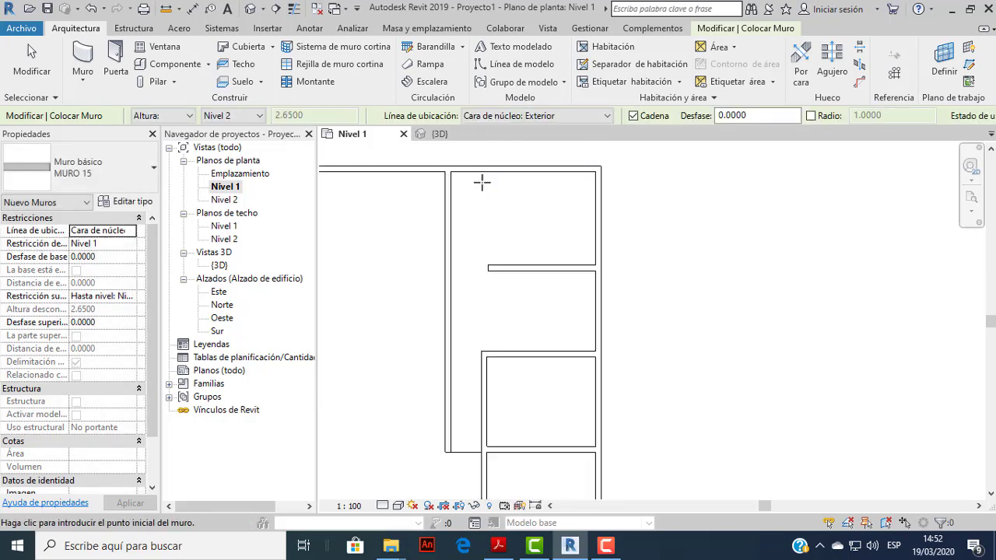
Set the partition's distance to the wall above from 2.4500 to 3.00.
scroll(523, 201, down, 2)
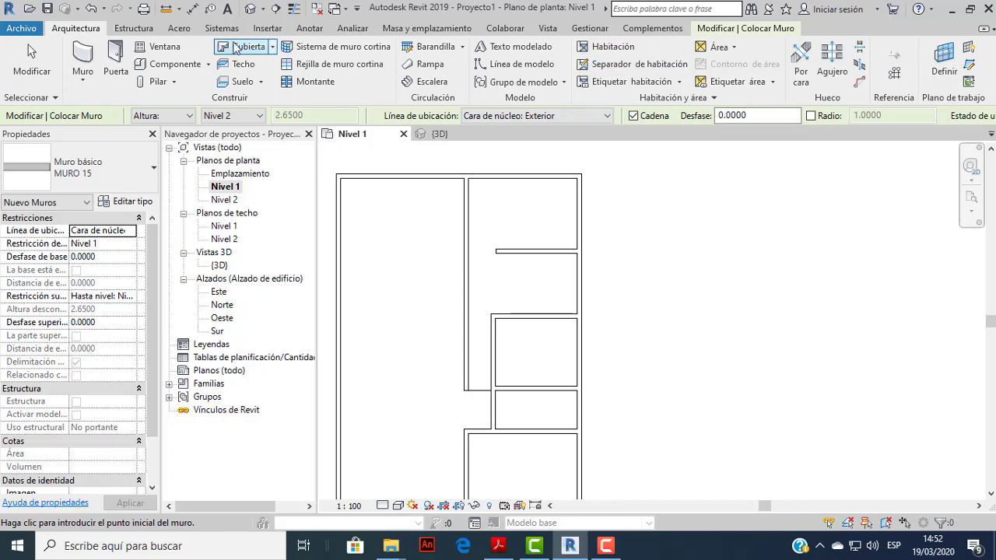
click(32, 58)
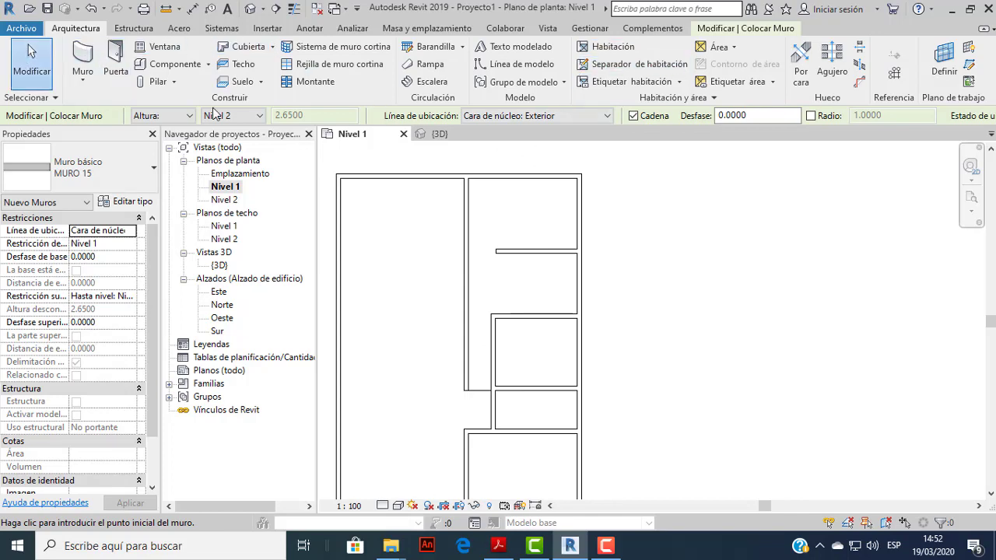
click(563, 252)
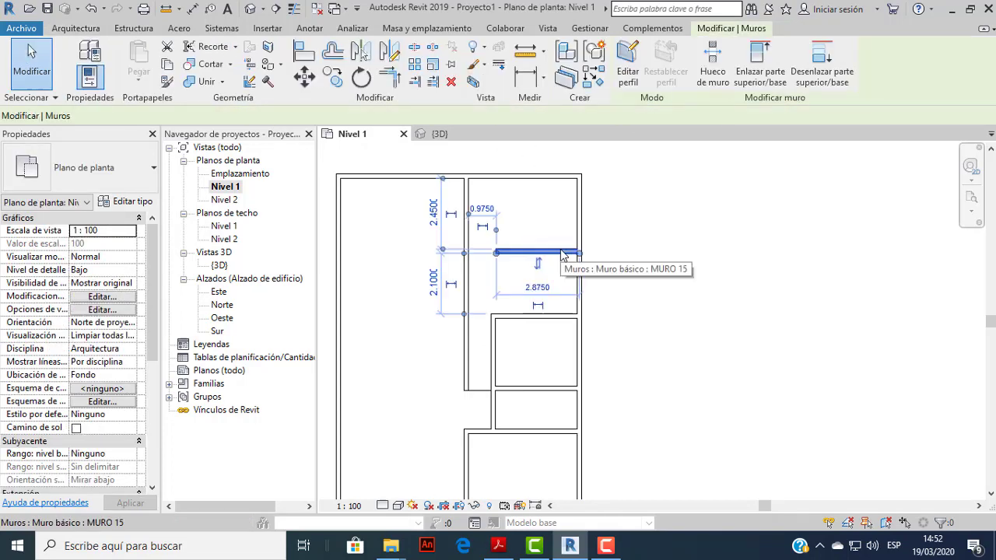
click(433, 221)
text(3.0000)
key(Return)
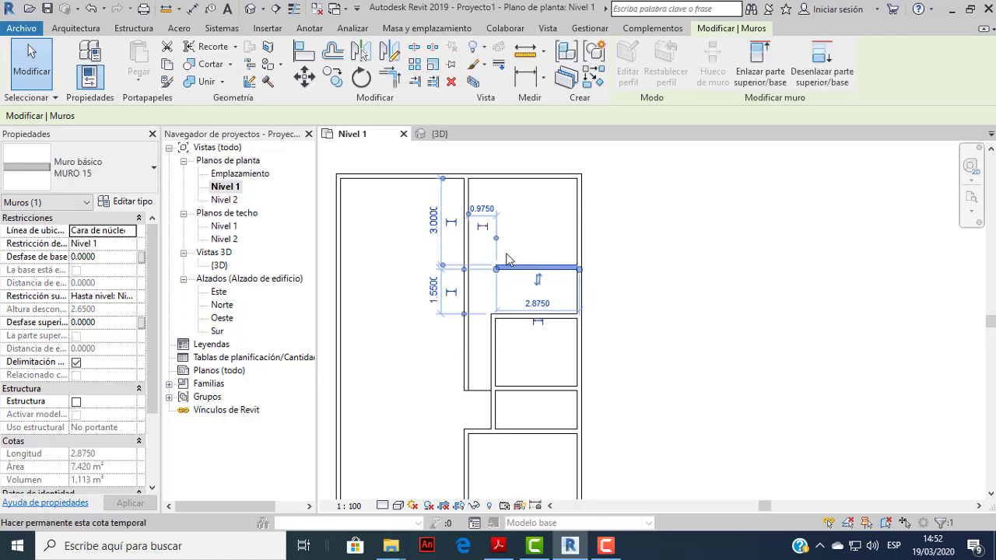
key(Escape)
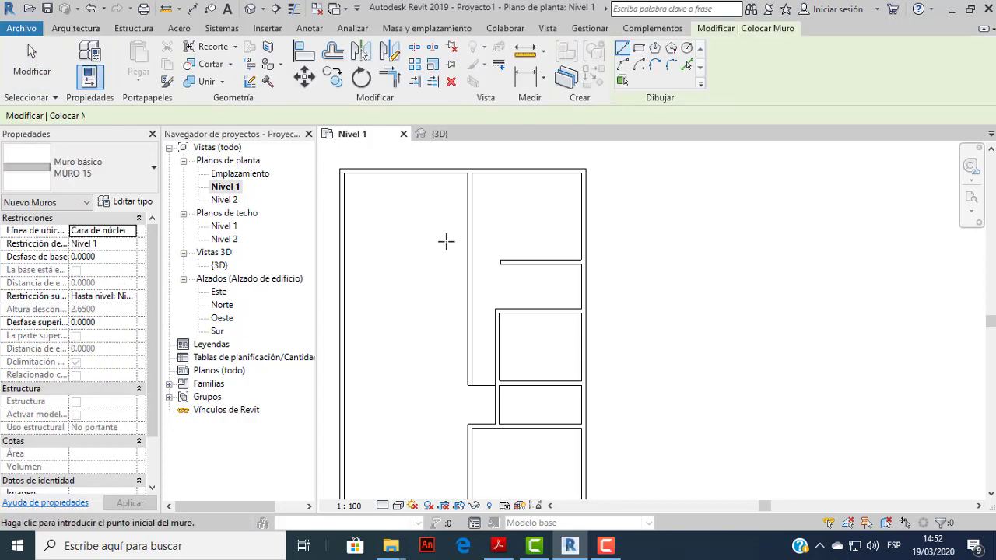
key(Escape)
key(Escape)
Stretch the partition's left end to the central wall, lengthening it from 2.8750 to 3.9250.
scroll(529, 276, up, 2)
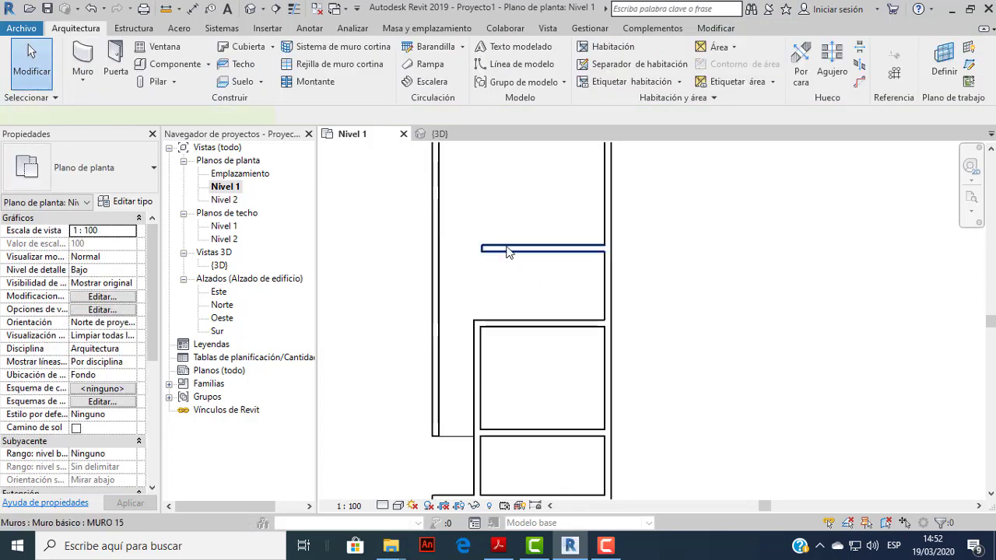
click(507, 251)
scroll(483, 253, up, 3)
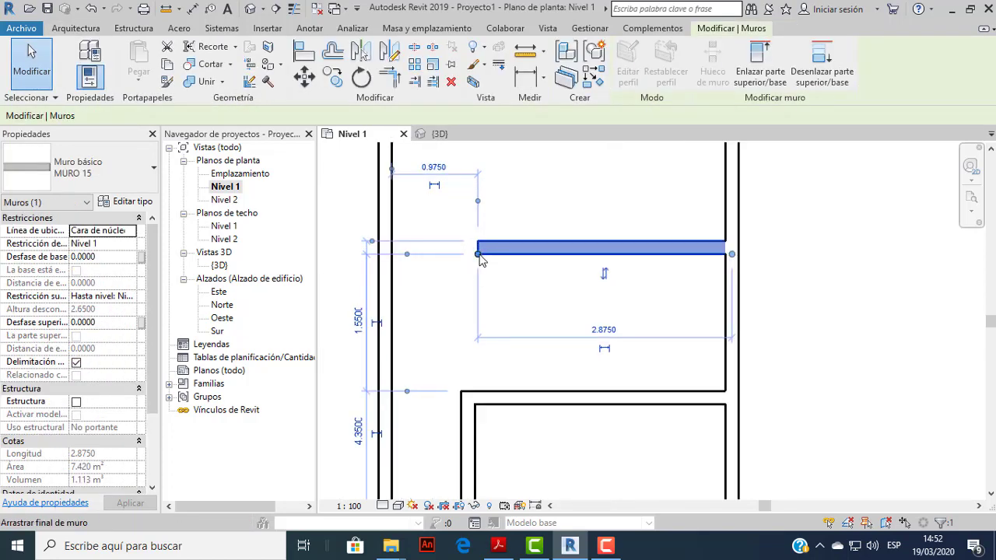
drag(479, 255, 387, 254)
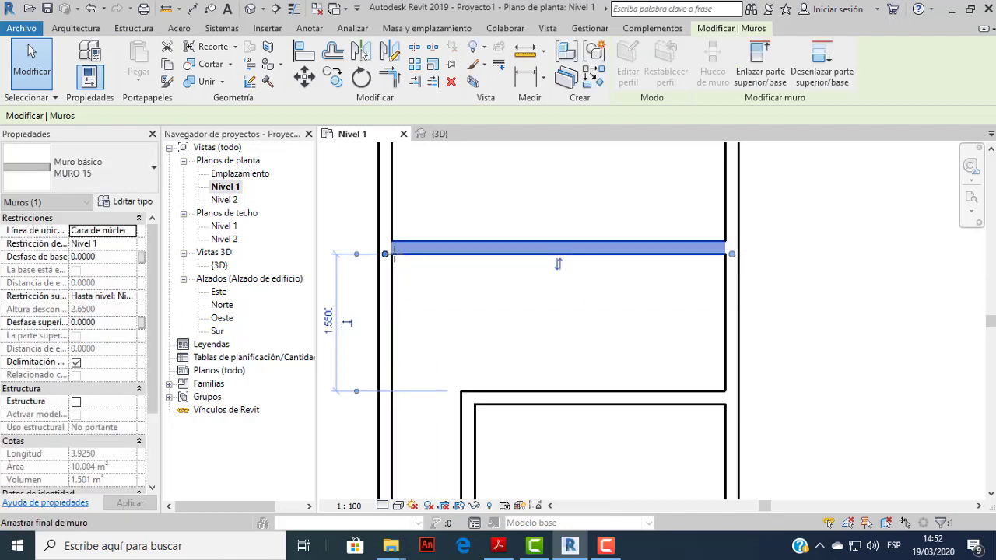
key(Escape)
scroll(527, 291, down, 4)
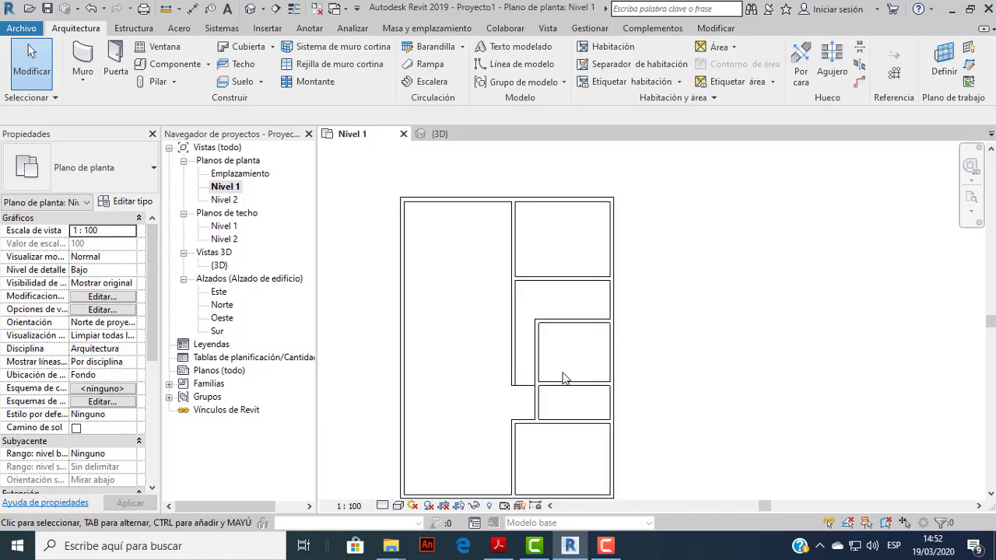
scroll(565, 378, up, 3)
scroll(576, 346, down, 3)
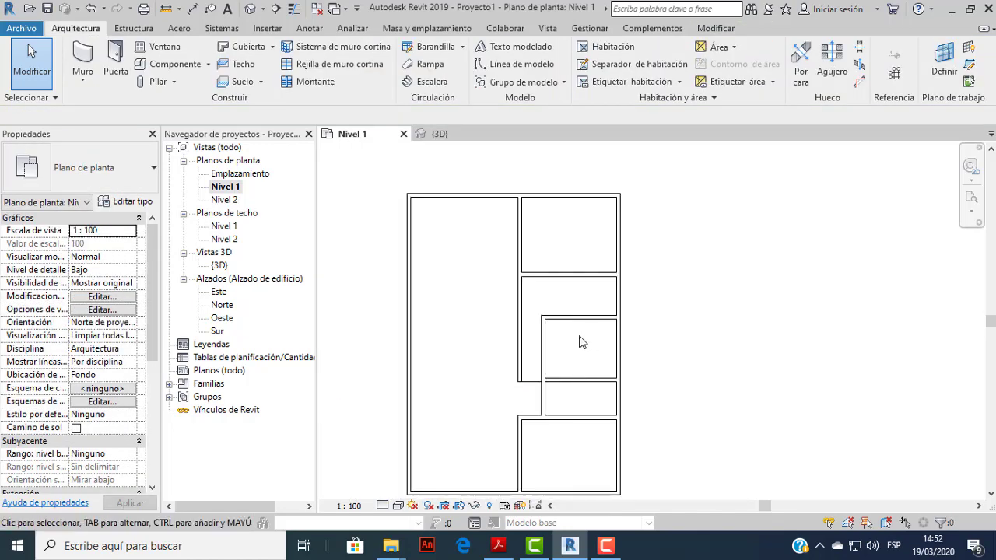
Scroll the PDF down to the SALA and DORMITORIO area and compare it with the model.
click(502, 543)
scroll(545, 280, down, 5)
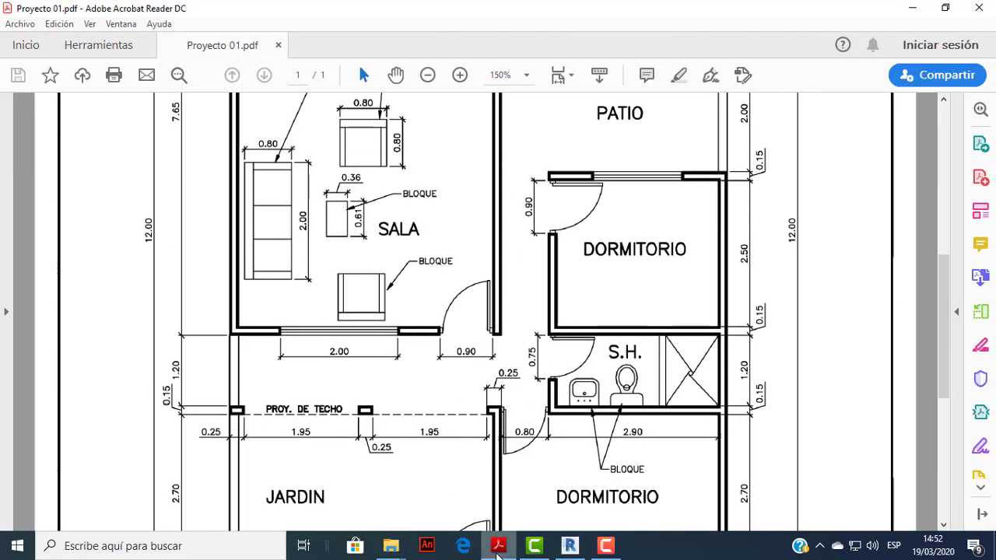
click(499, 546)
click(498, 546)
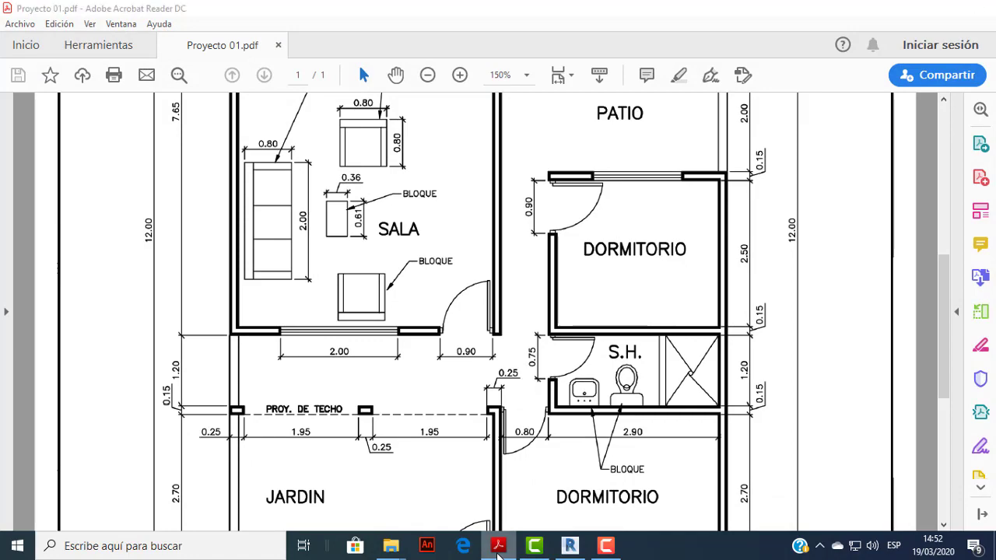
click(499, 547)
click(499, 547)
click(499, 546)
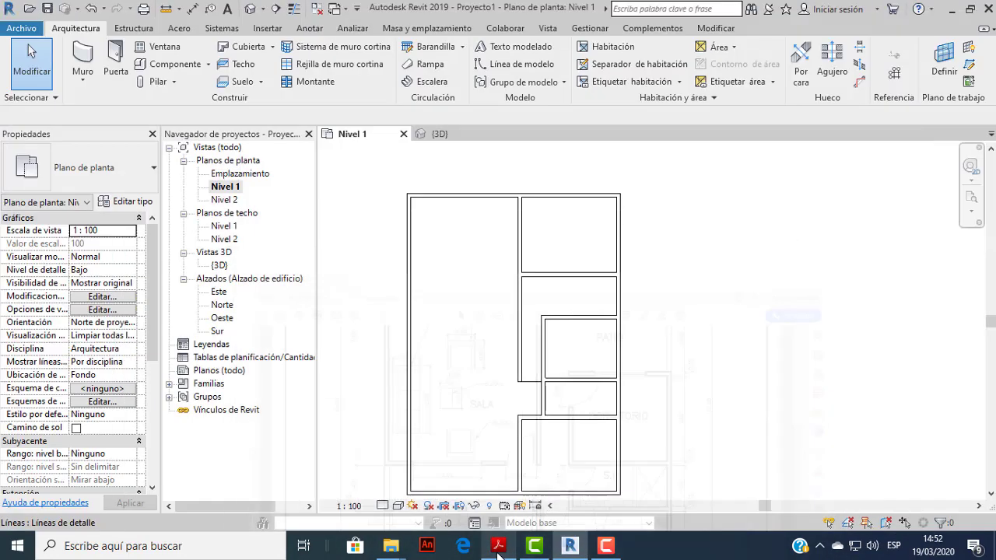
scroll(506, 377, up, 4)
click(82, 59)
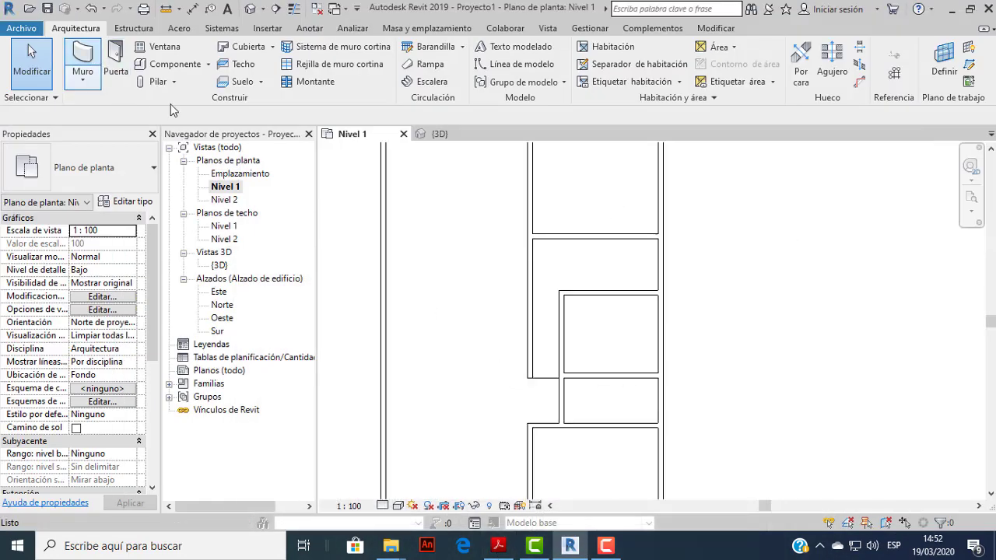
scroll(534, 374, up, 2)
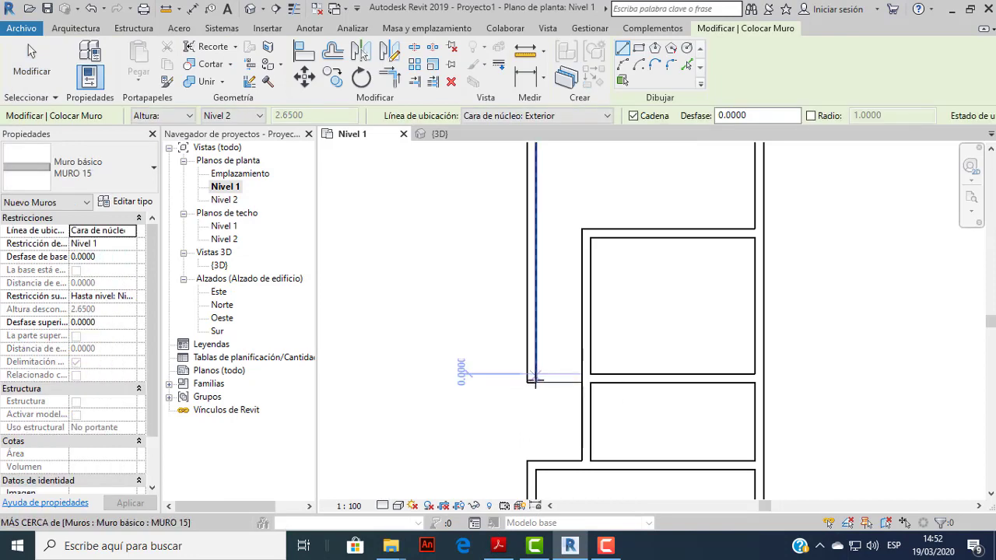
click(534, 379)
scroll(475, 381, down, 3)
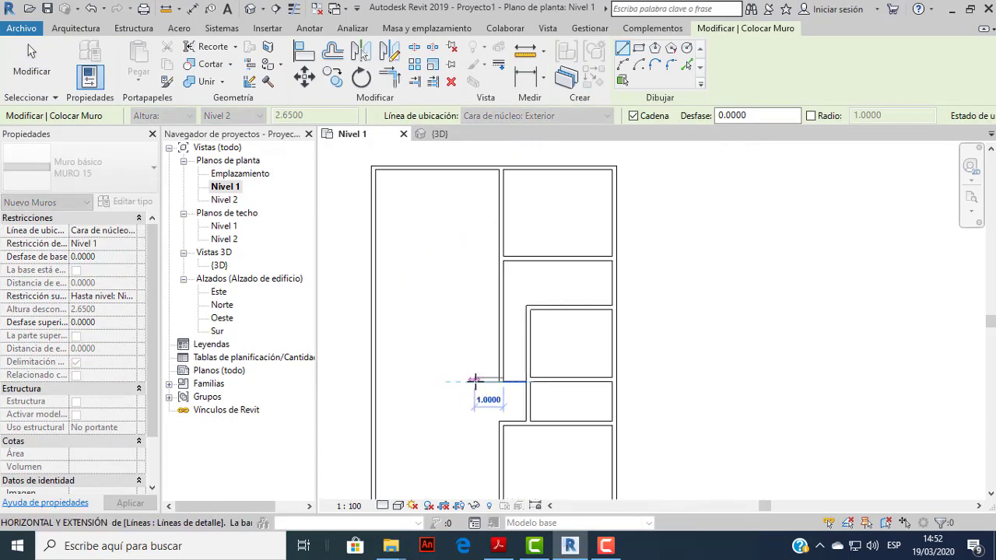
scroll(474, 381, up, 2)
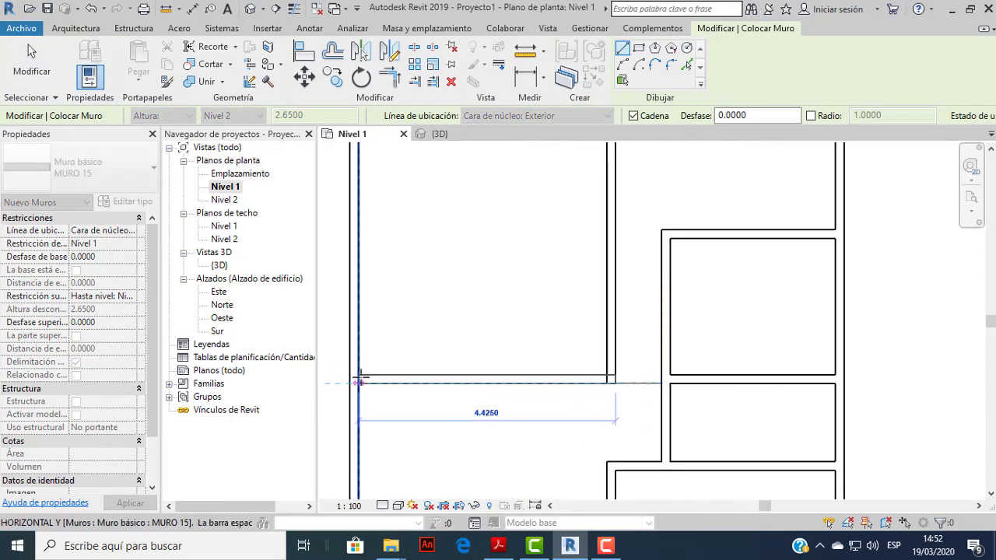
click(359, 380)
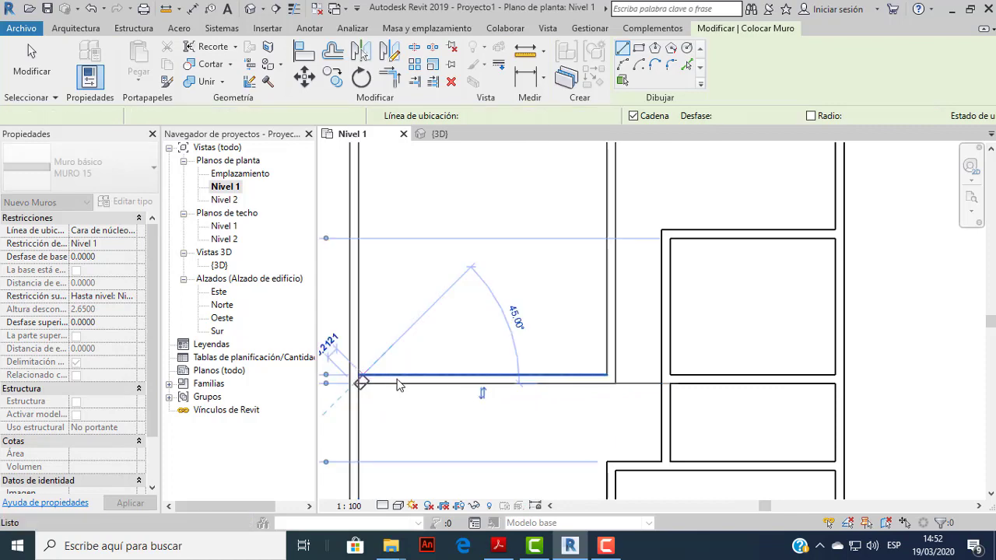
key(Escape)
scroll(506, 378, down, 2)
scroll(614, 370, down, 2)
key(Escape)
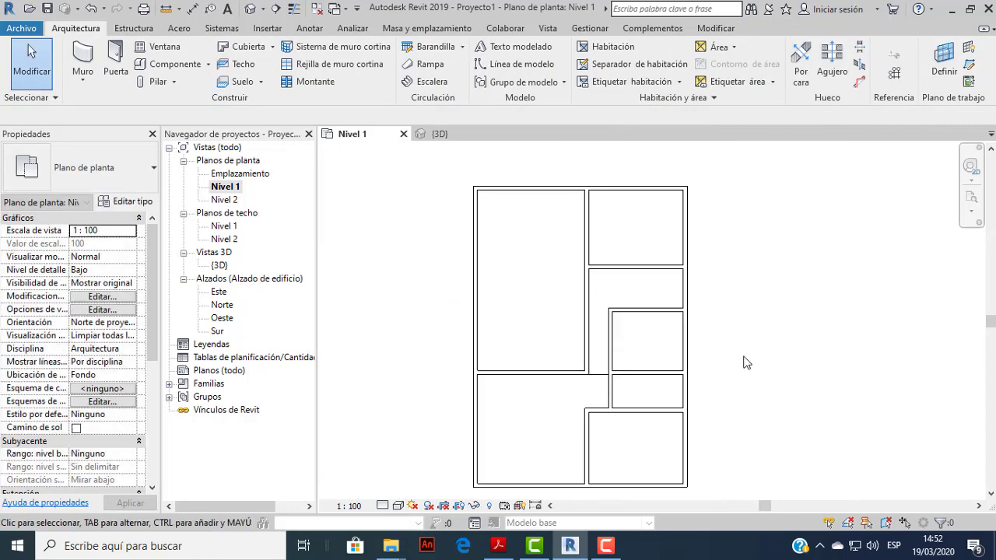
scroll(603, 377, up, 3)
click(603, 379)
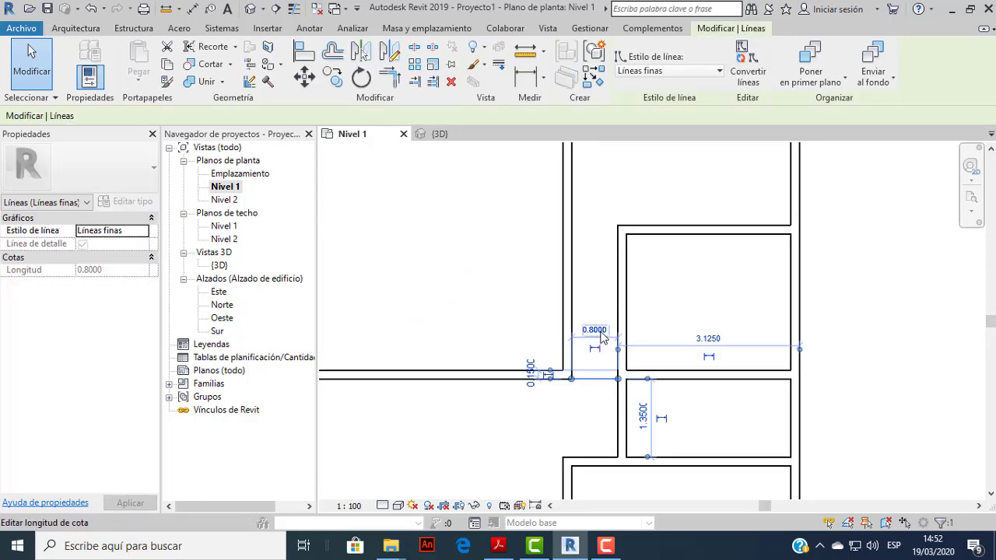
click(602, 336)
scroll(602, 337, down, 2)
scroll(602, 336, down, 2)
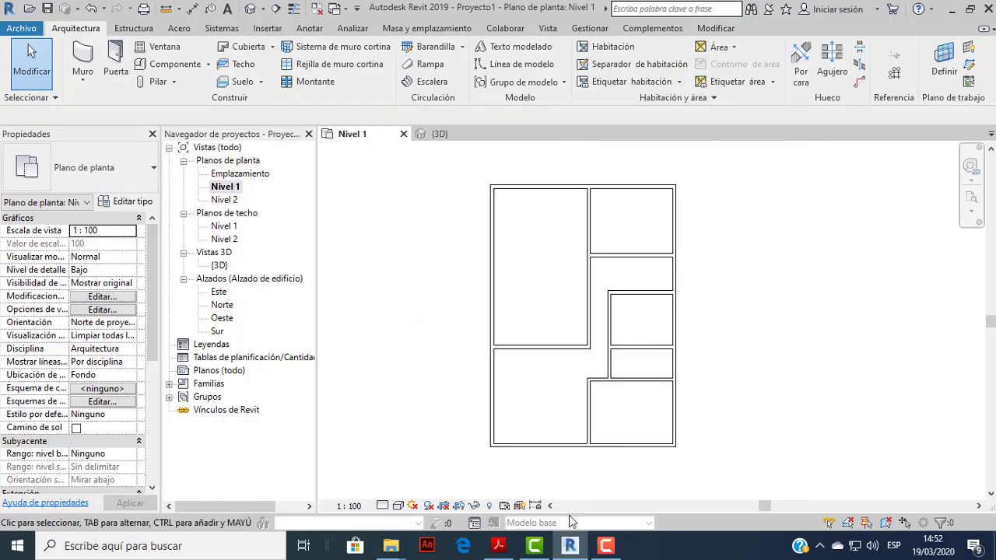
click(498, 548)
scroll(638, 403, up, 2)
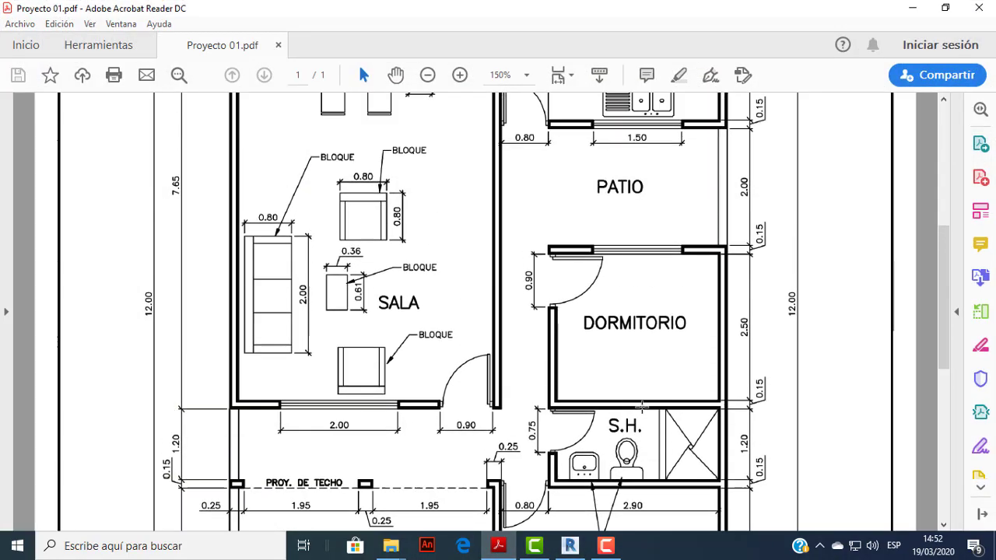
scroll(638, 403, up, 2)
scroll(638, 403, up, 2)
scroll(638, 403, down, 2)
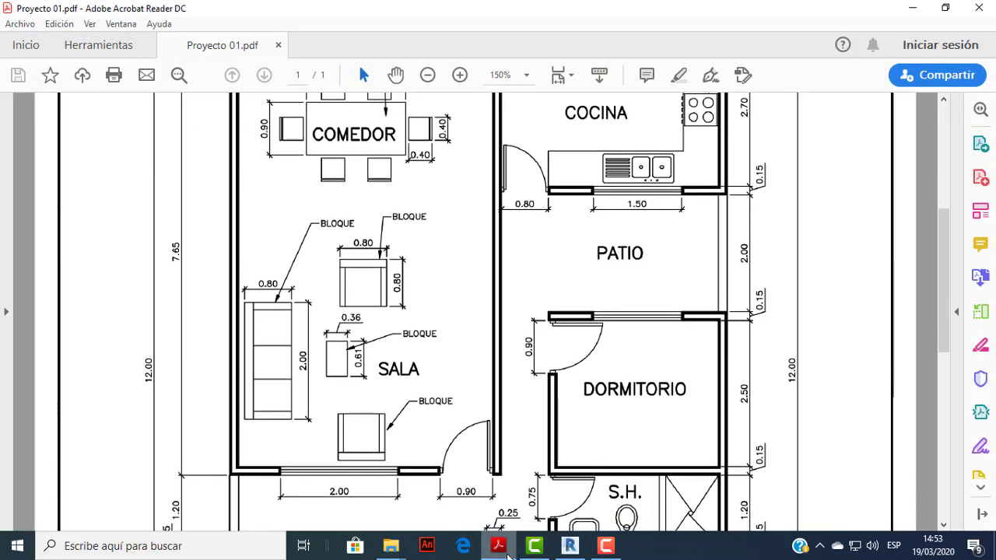
click(502, 548)
click(502, 548)
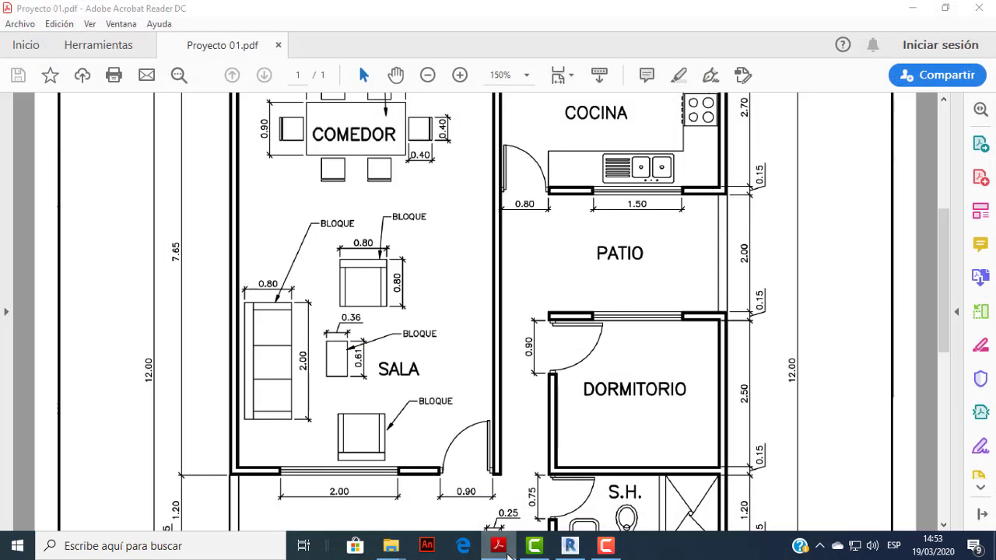
click(502, 547)
scroll(572, 433, down, 1)
scroll(572, 433, up, 2)
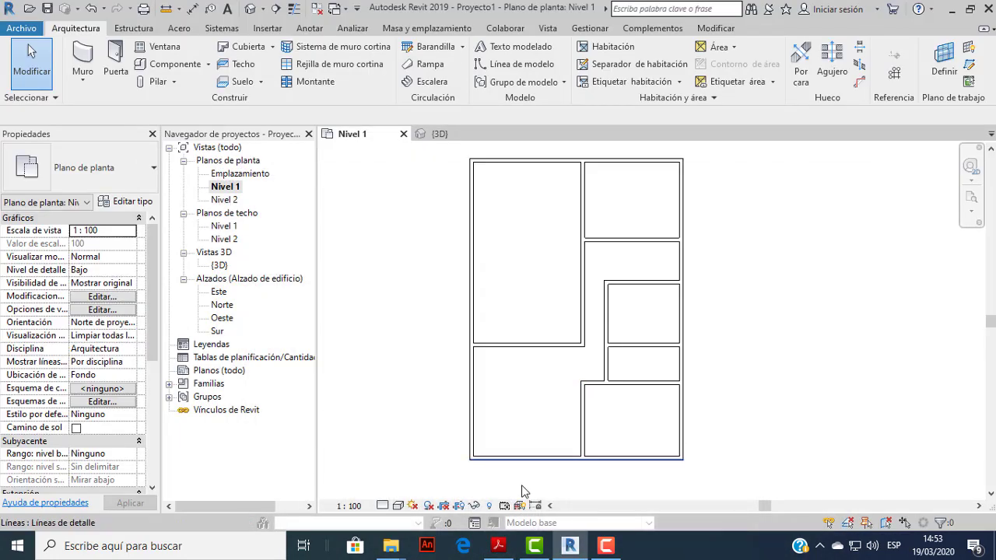
Open the {3D} view with Detail Level set to Alto and Visual Style to Sombreado.
click(502, 547)
click(502, 548)
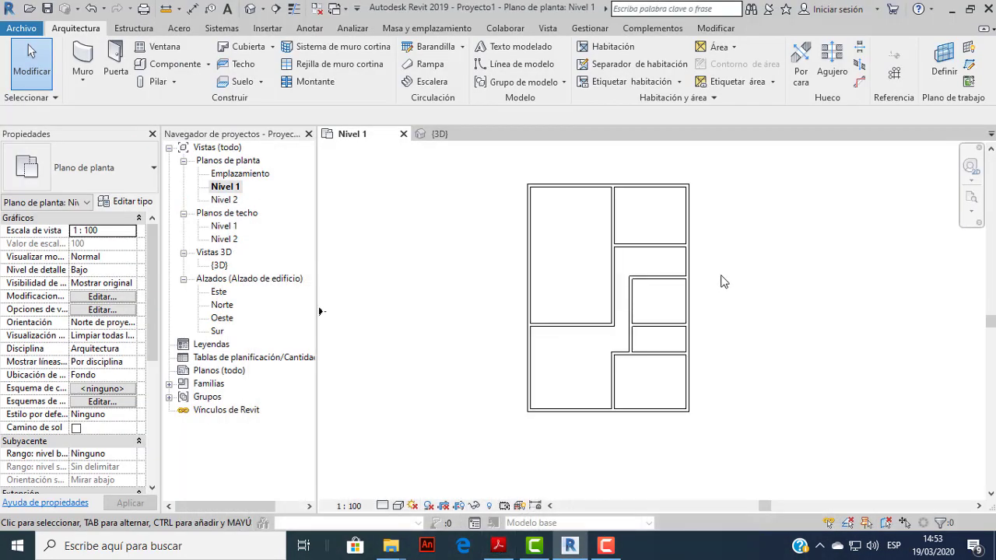
scroll(693, 301, down, 2)
click(440, 135)
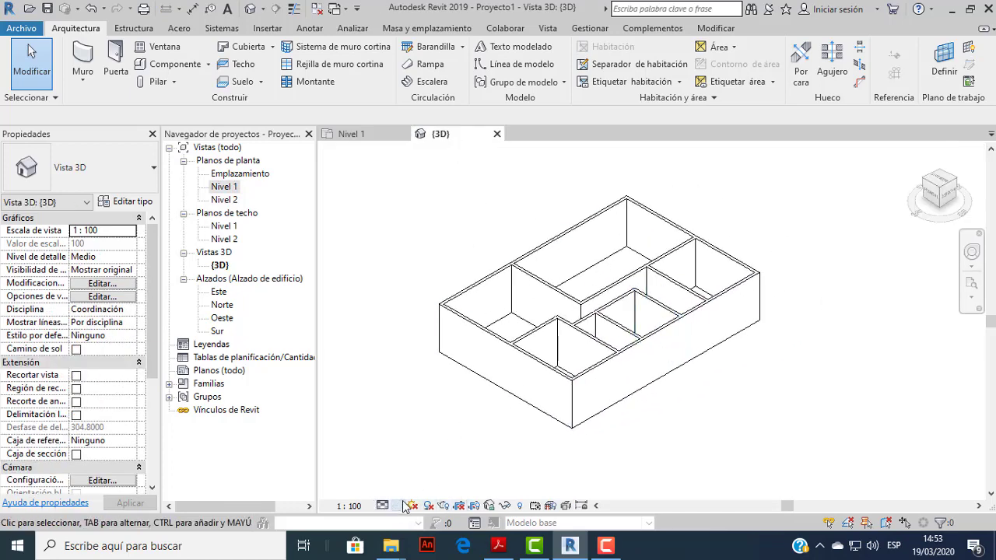
click(382, 507)
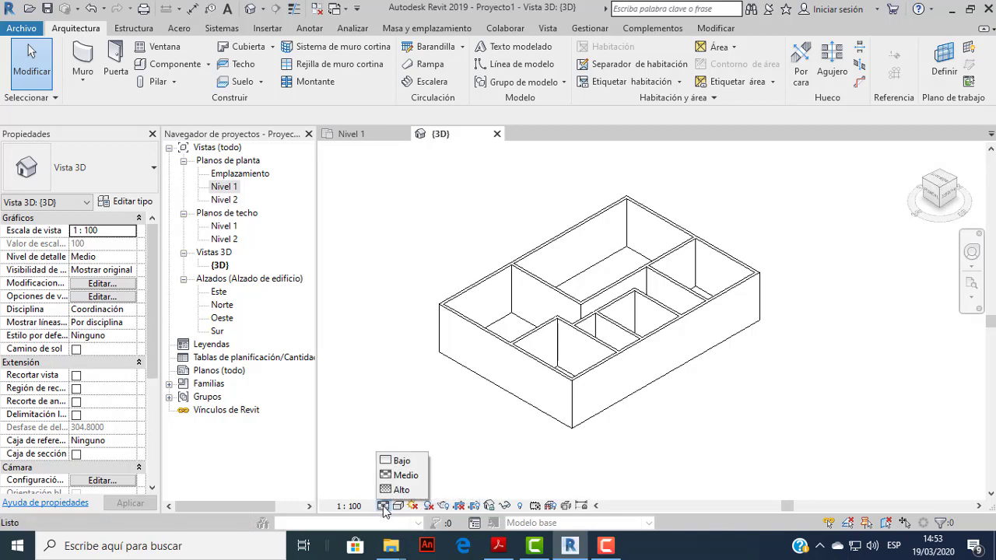
click(399, 491)
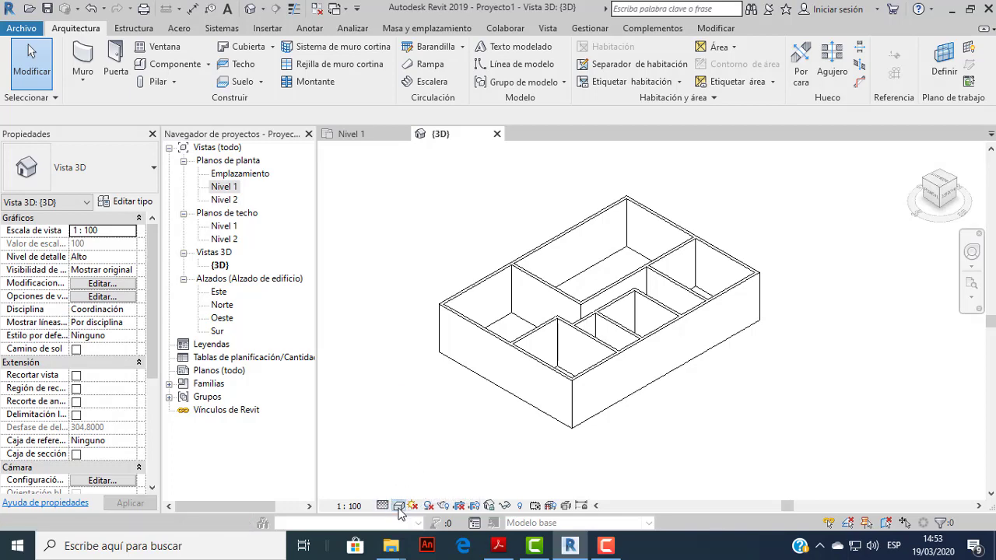
click(399, 507)
click(443, 447)
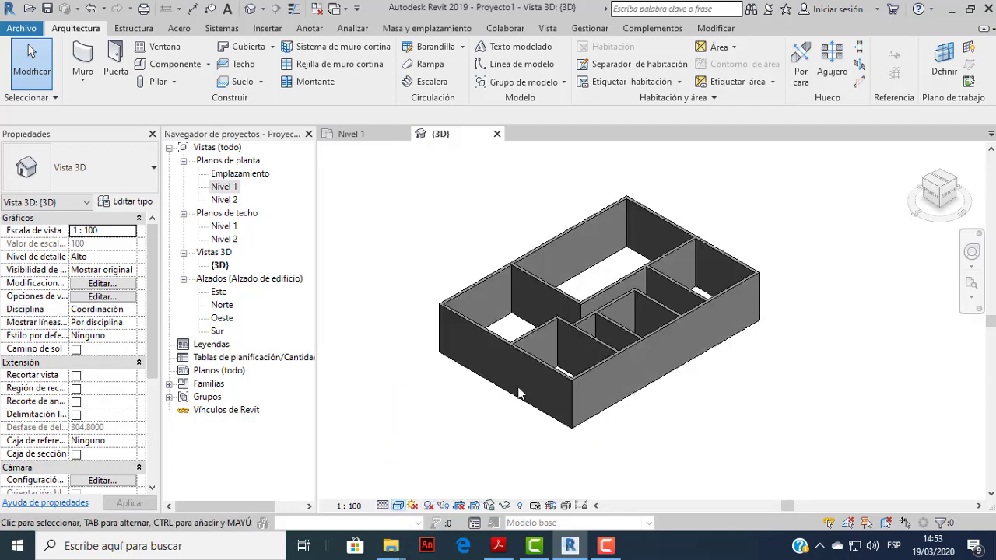
Orbit the 3D model to inspect the walls against the PDF, then return to Nivel 1.
shift+middle_drag(520, 393, 685, 365)
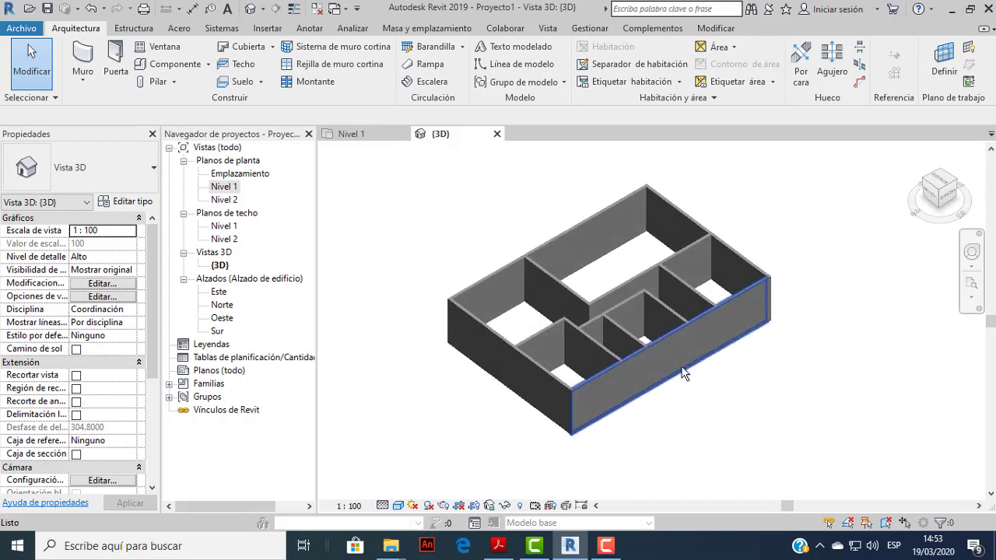
scroll(682, 374, up, 2)
scroll(662, 333, up, 2)
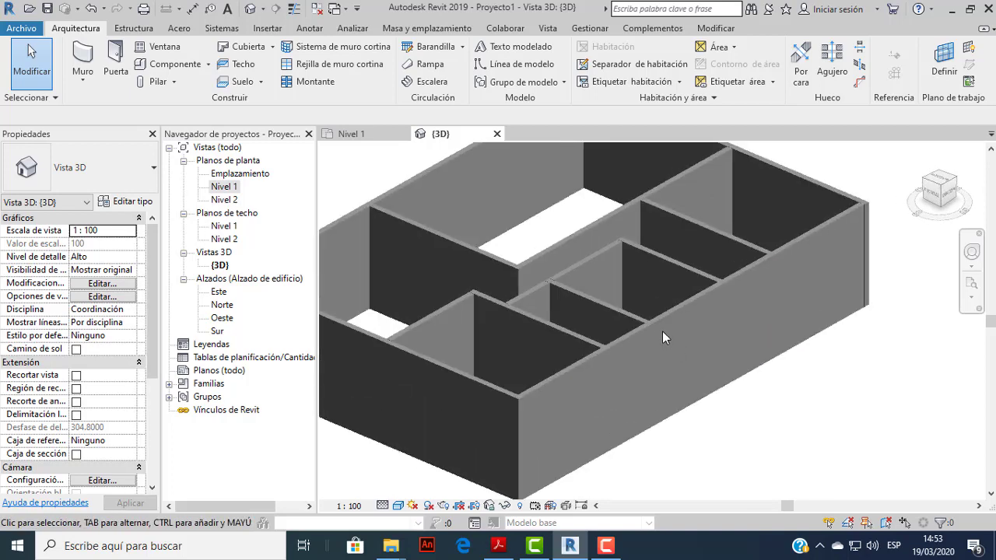
scroll(662, 331, down, 2)
mouse_move(689, 343)
shift+middle_down()
mouse_move(609, 320)
mouse_move(449, 389)
shift+middle_up()
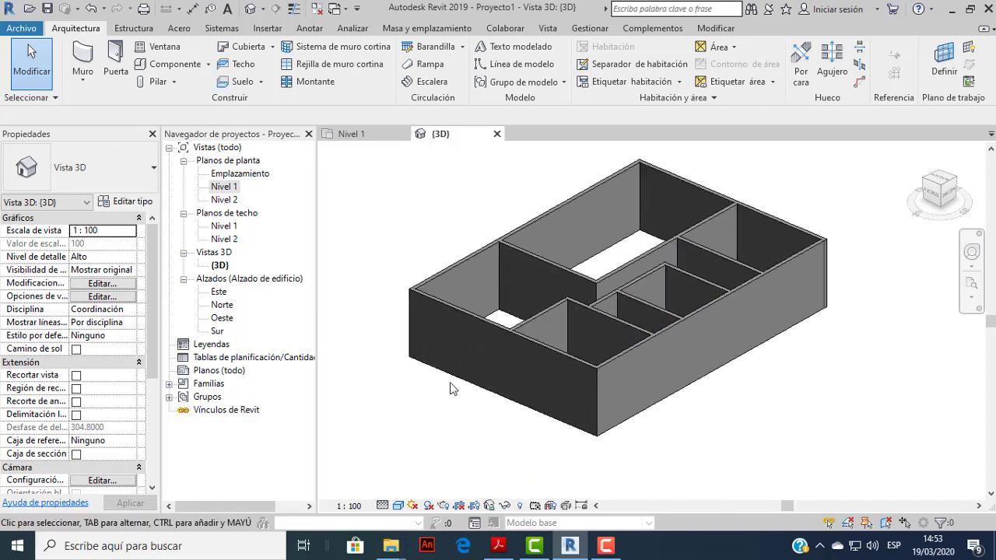
click(498, 547)
click(498, 547)
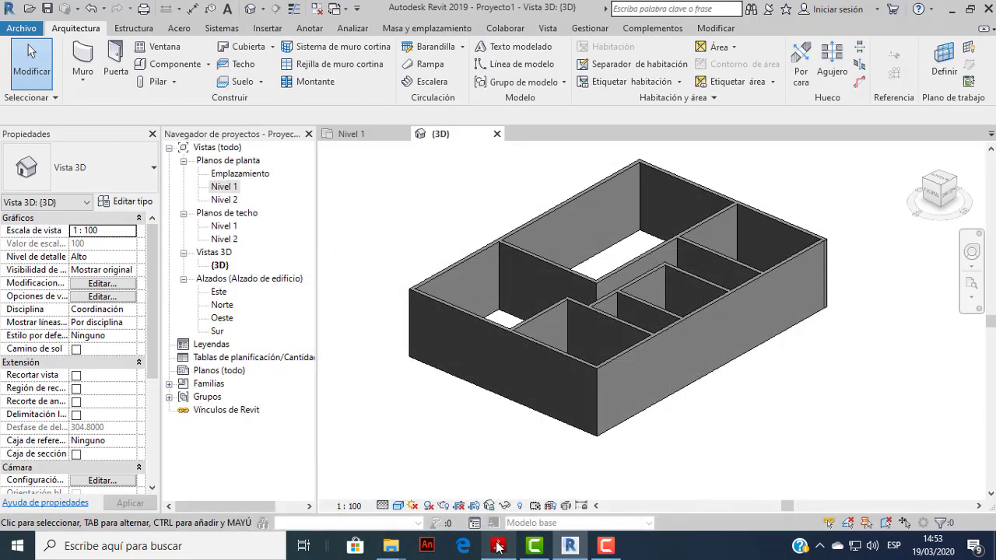
scroll(615, 273, down, 3)
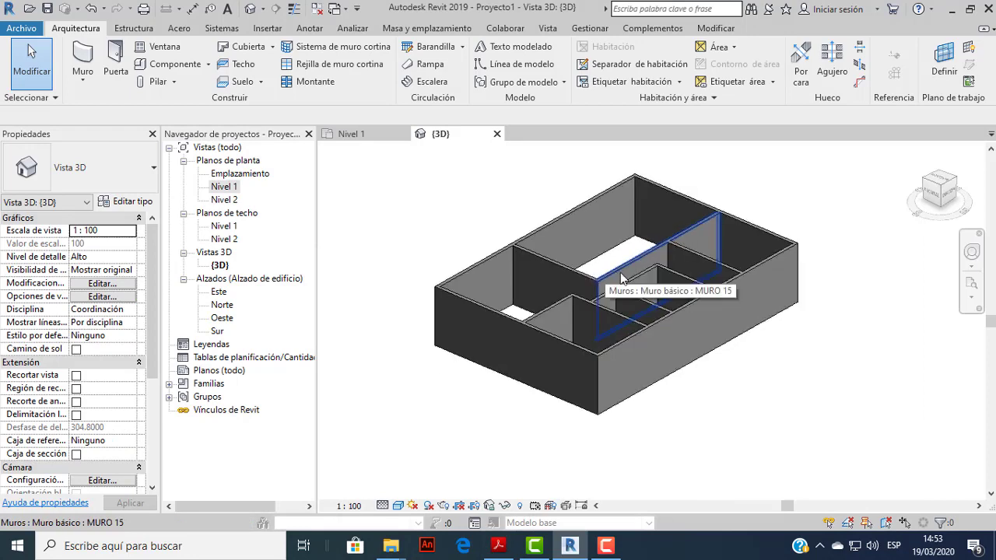
scroll(669, 249, up, 3)
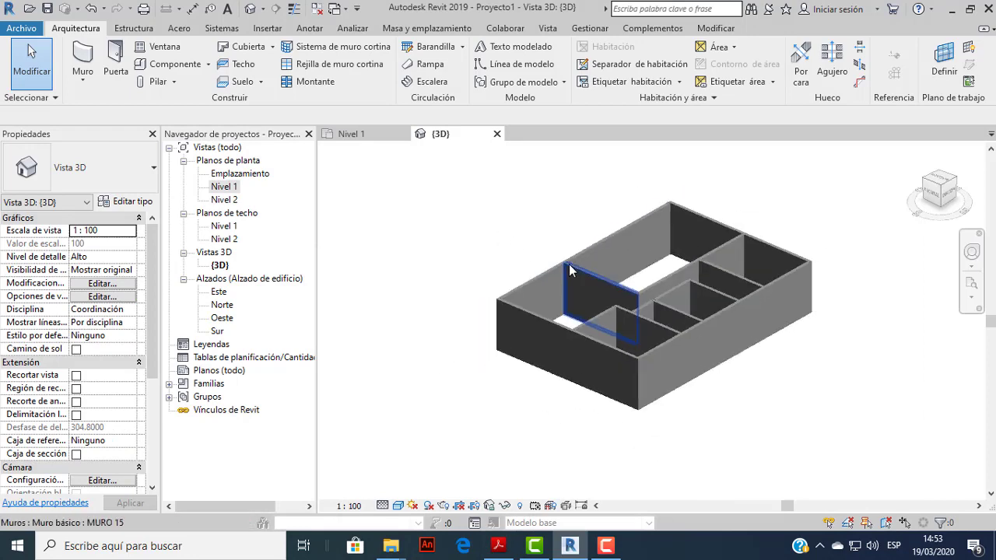
scroll(657, 289, down, 2)
scroll(498, 210, down, 1)
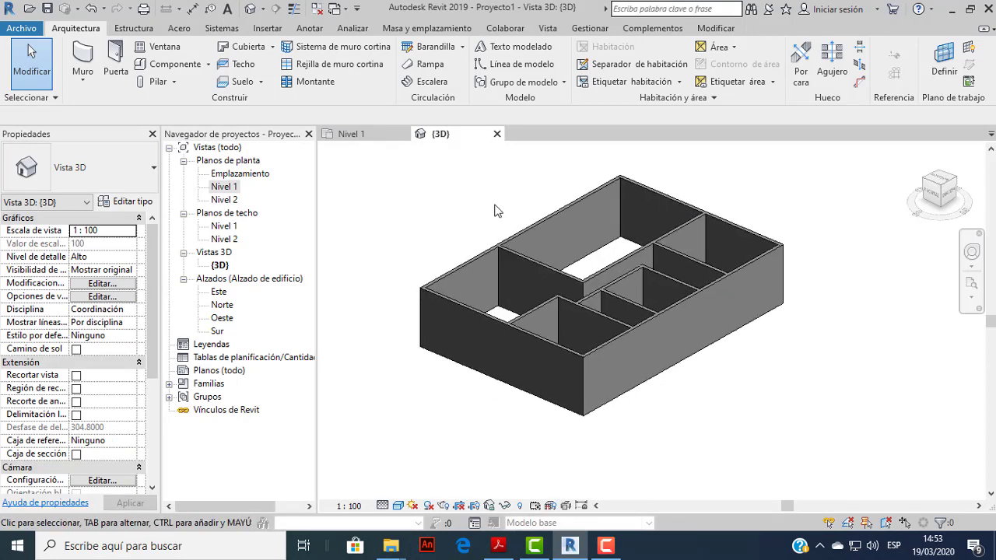
click(352, 134)
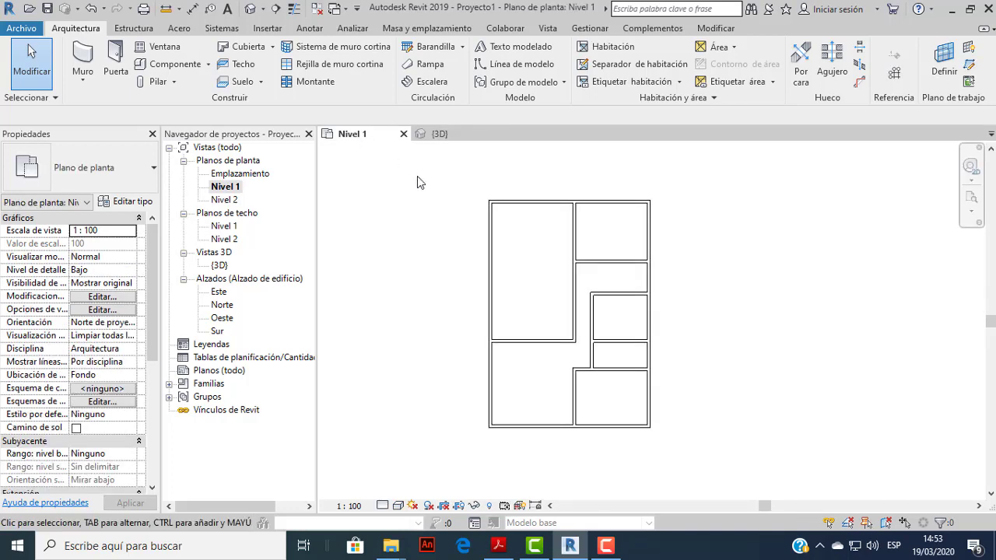
Start sketching a new floor on Level 1 from the floor types list.
click(434, 134)
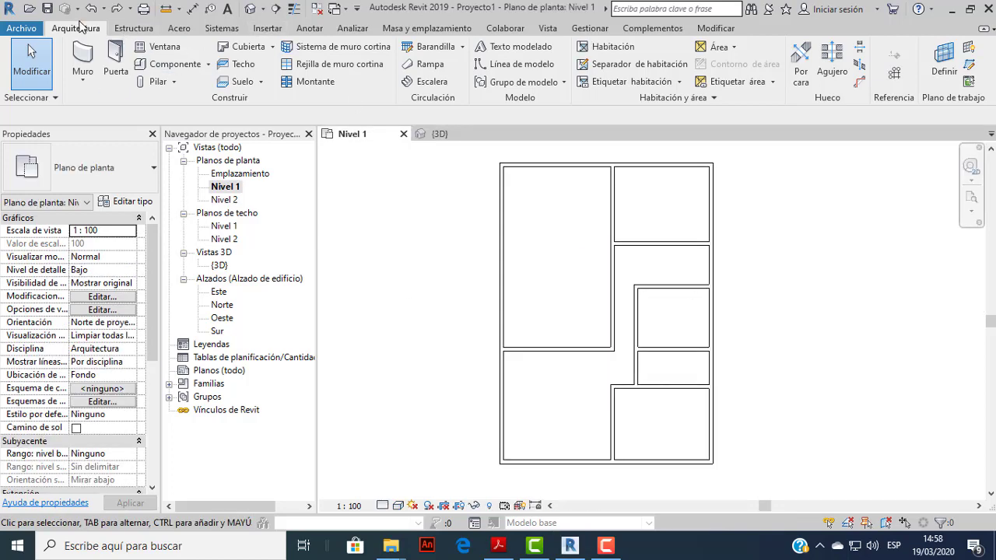
click(261, 82)
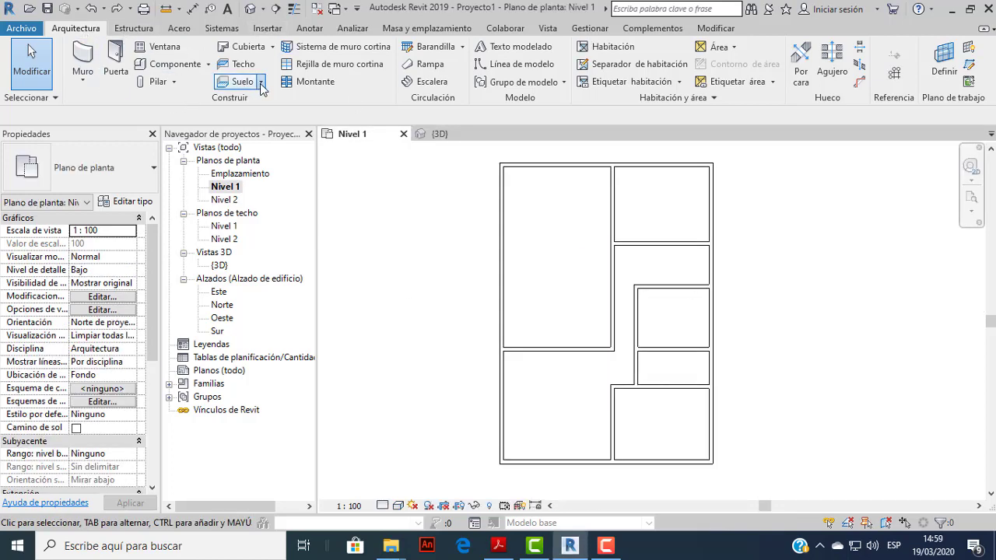
click(276, 109)
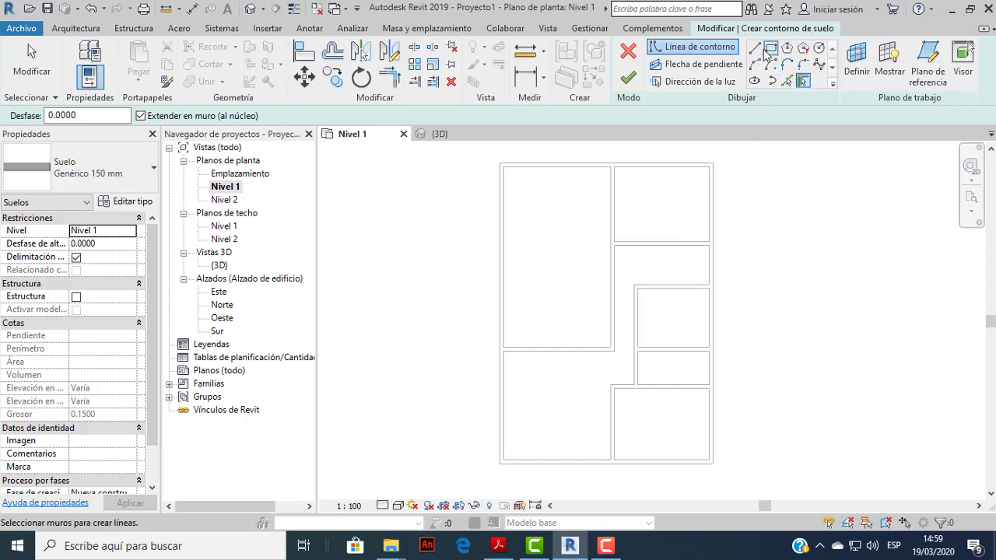
Draw a rectangular floor boundary from the plan's top-left to bottom-right corner.
click(770, 48)
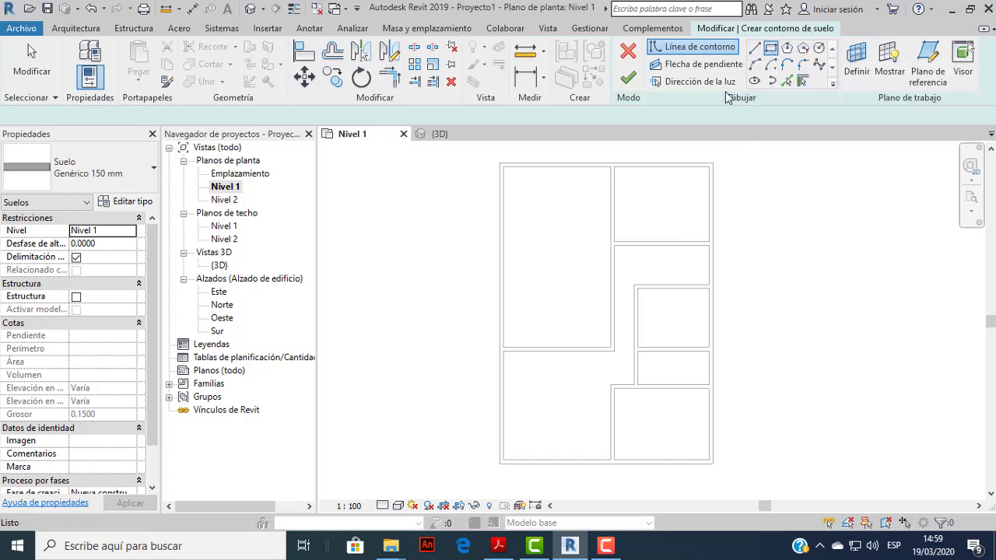
scroll(498, 165, up, 1)
scroll(498, 165, up, 1)
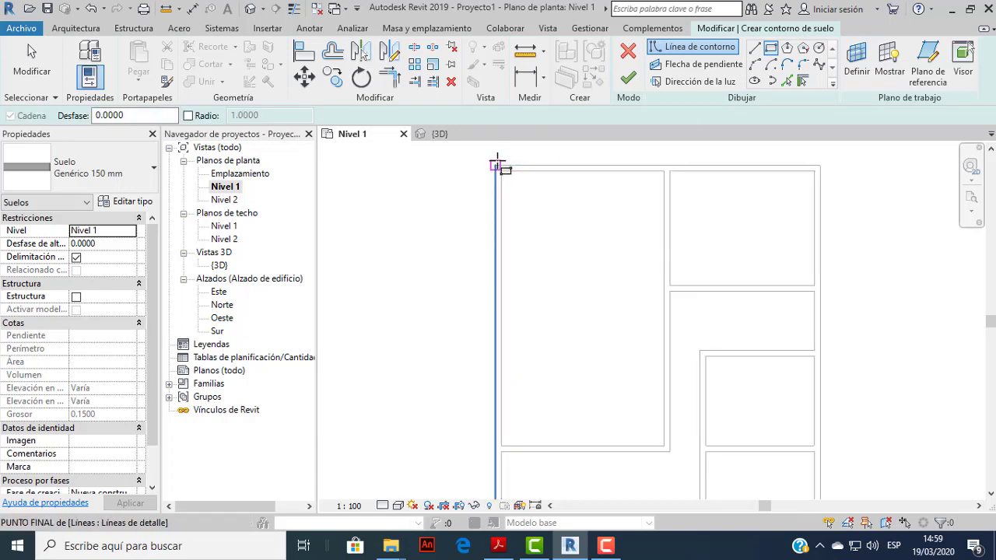
click(499, 166)
scroll(678, 241, down, 2)
scroll(713, 308, down, 1)
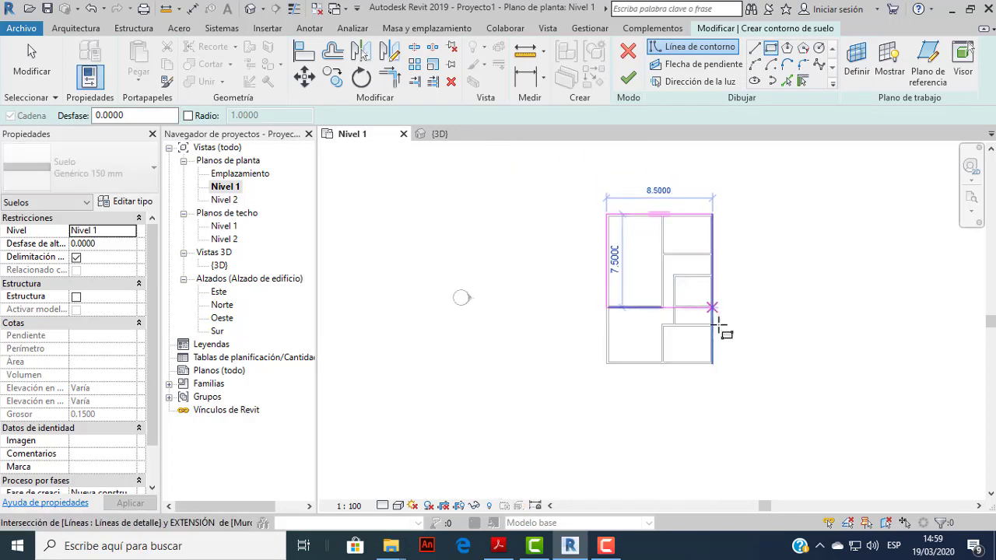
scroll(717, 325, up, 2)
click(704, 402)
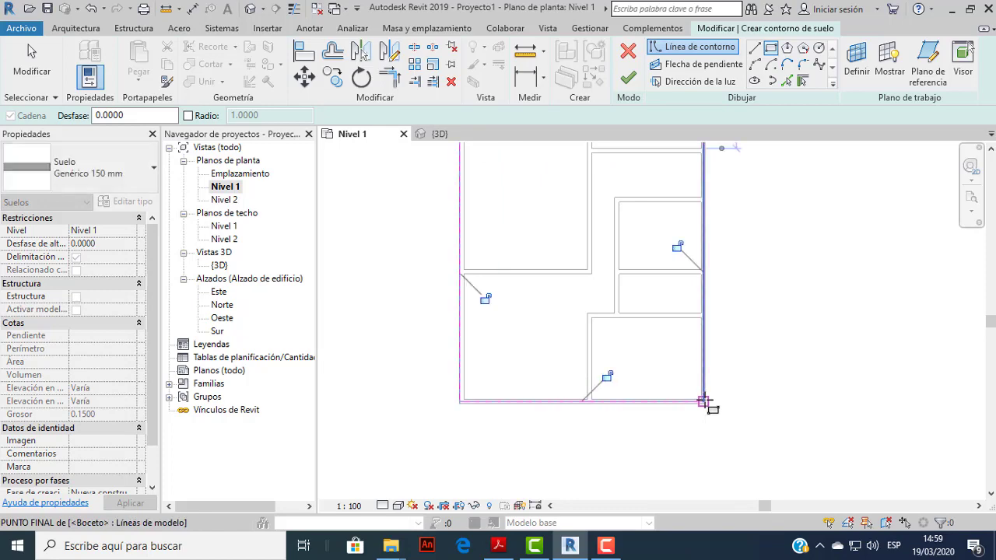
scroll(690, 360, up, 2)
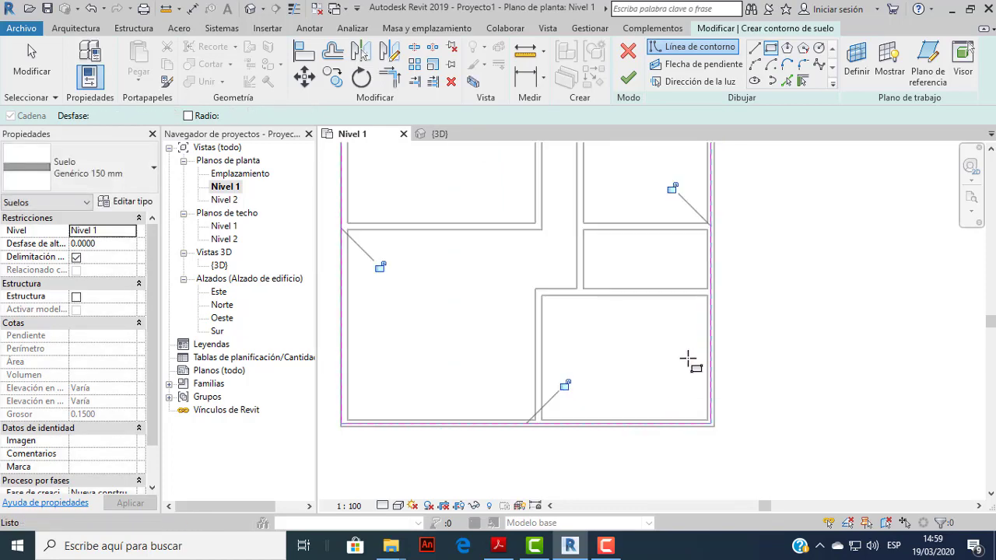
scroll(689, 360, up, 2)
scroll(702, 349, down, 2)
scroll(583, 245, up, 2)
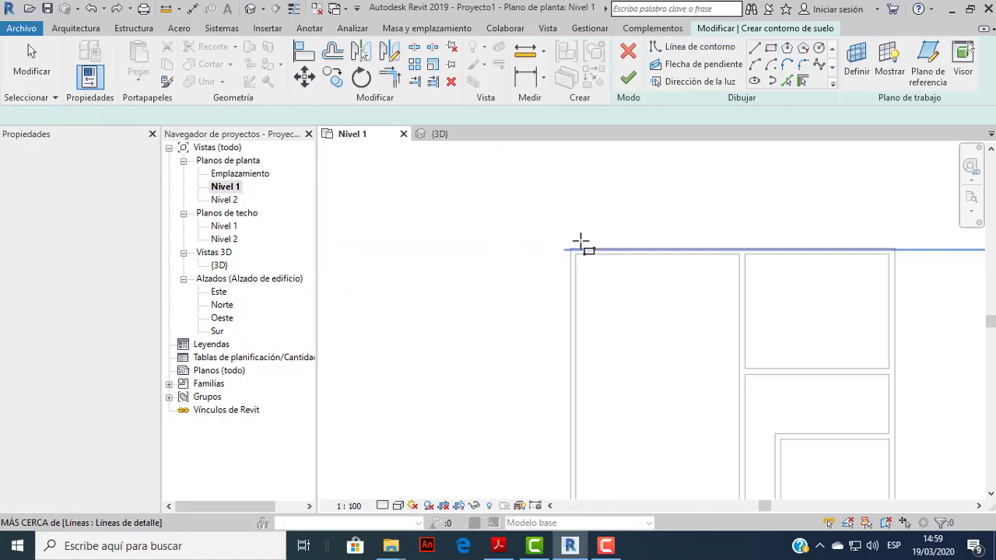
Redraw the rectangle to the outer corners and finish the 150 mm Suelo Genérico slab.
click(581, 242)
scroll(685, 350, down, 2)
scroll(703, 364, down, 1)
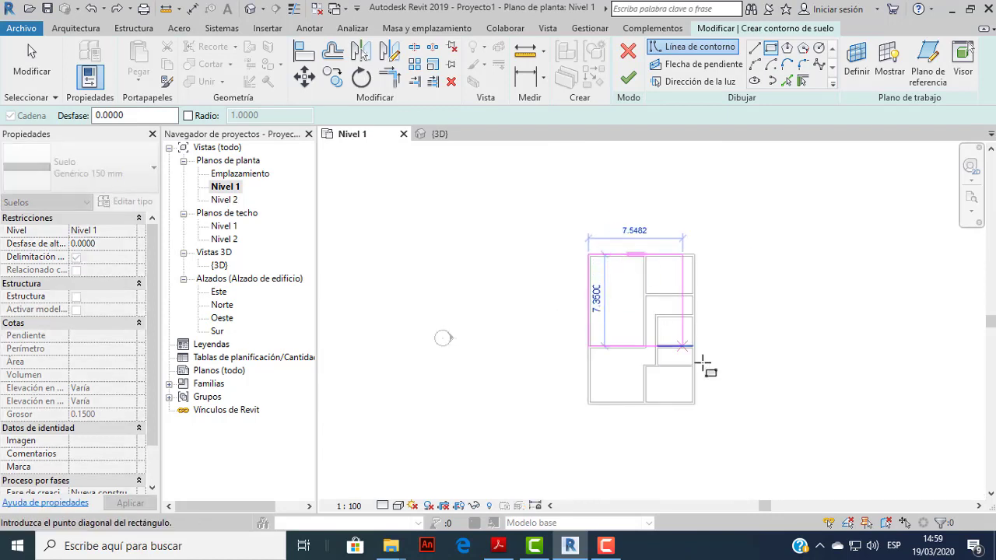
scroll(715, 408, up, 2)
scroll(722, 400, up, 2)
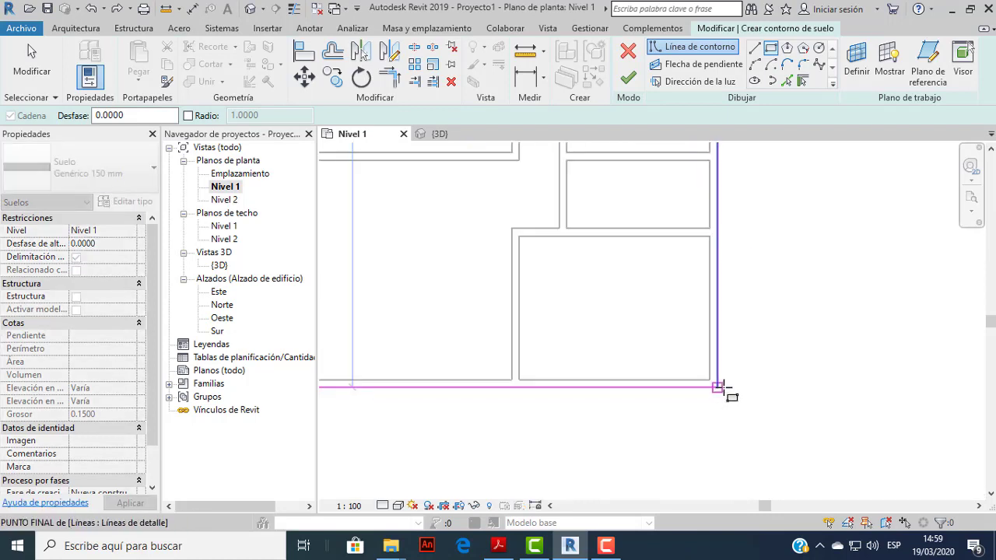
click(717, 386)
scroll(794, 311, down, 3)
scroll(809, 208, down, 1)
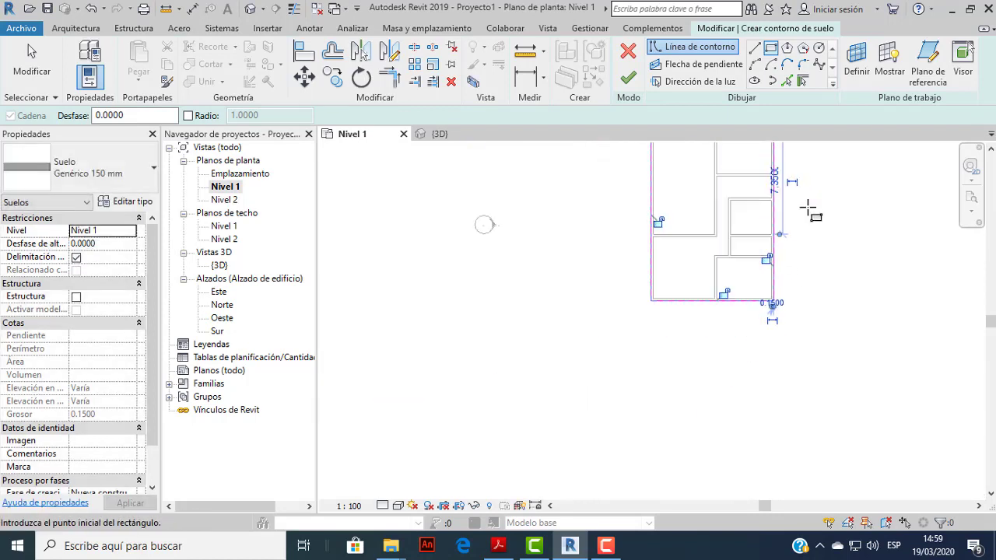
middle_drag(810, 210, 726, 244)
scroll(665, 249, up, 2)
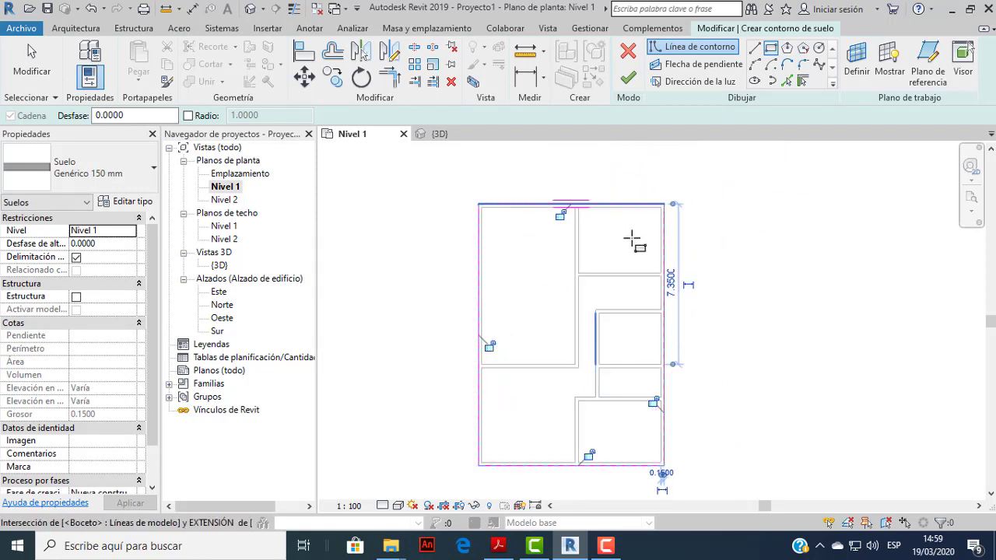
scroll(722, 285, down, 1)
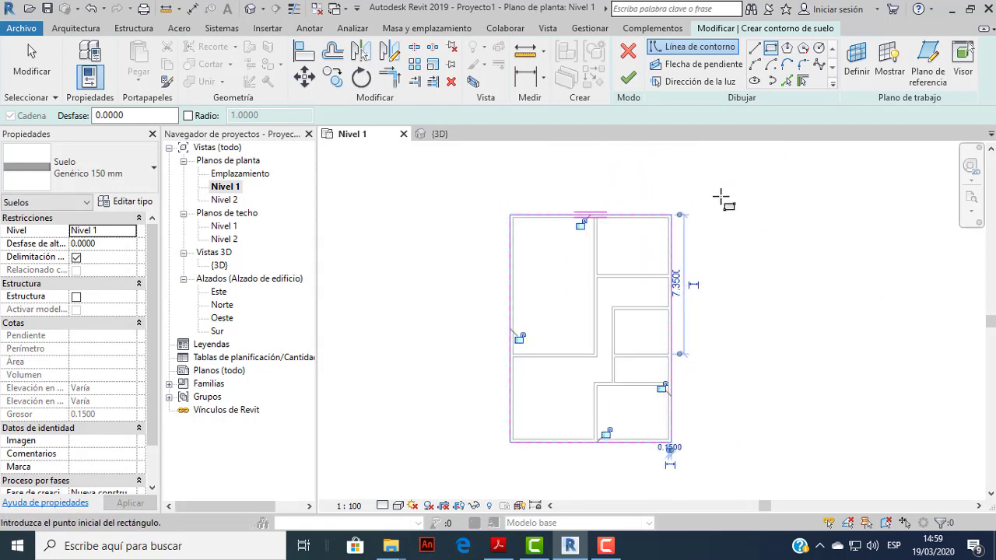
click(628, 80)
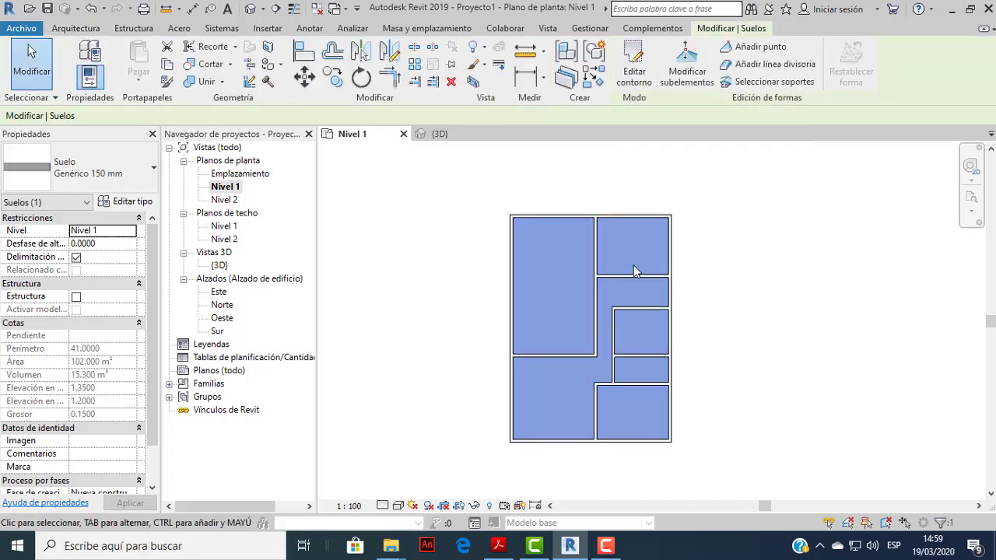
Deselect the floor in the {3D} view and orbit to see the slab under the rooms.
click(440, 134)
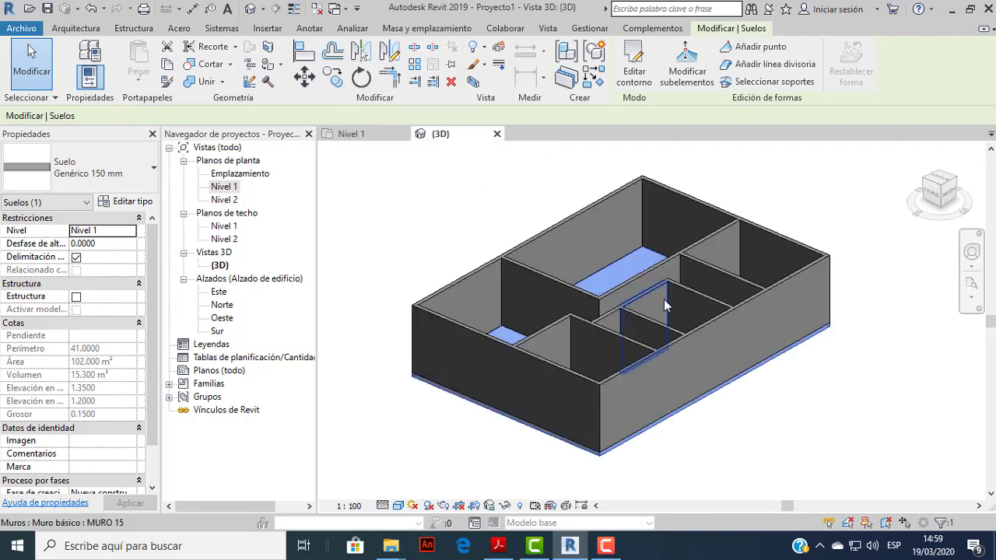
click(895, 353)
mouse_move(682, 300)
shift+middle_down()
mouse_move(617, 376)
mouse_move(640, 247)
mouse_move(647, 270)
shift+middle_up()
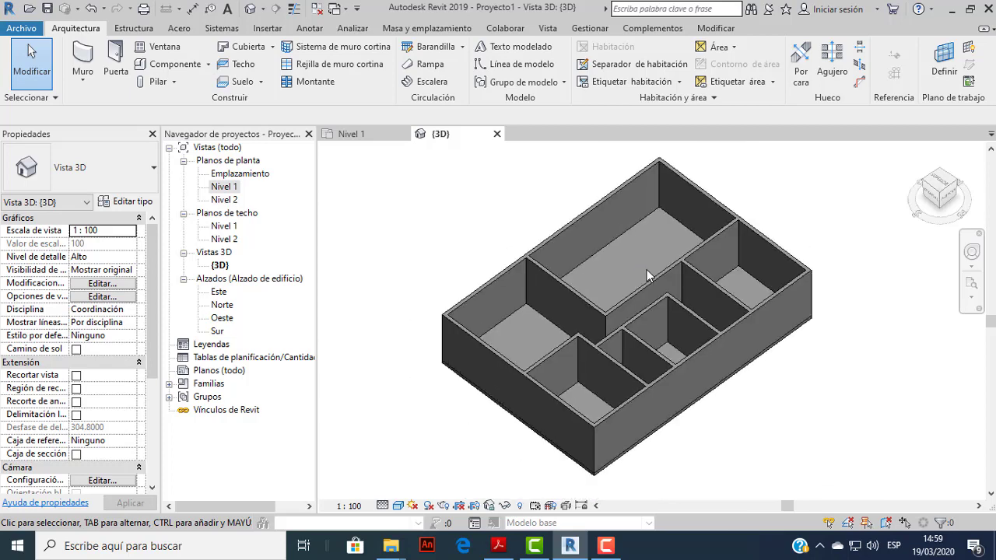
mouse_move(652, 356)
shift+middle_down()
mouse_move(682, 433)
mouse_move(690, 396)
mouse_move(654, 394)
shift+middle_up()
scroll(634, 340, up, 3)
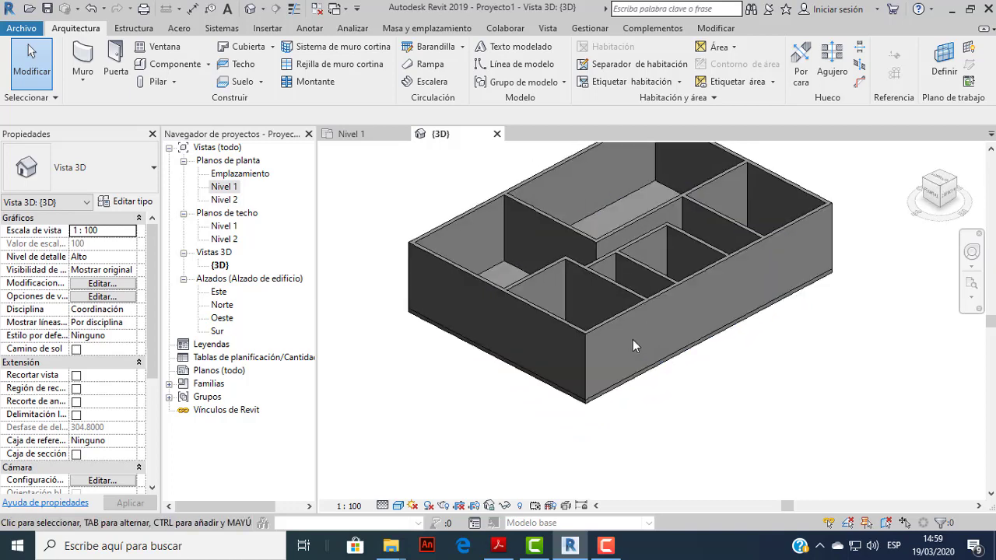
mouse_move(620, 351)
shift+middle_down()
mouse_move(663, 370)
mouse_move(622, 424)
shift+middle_up()
scroll(622, 424, down, 2)
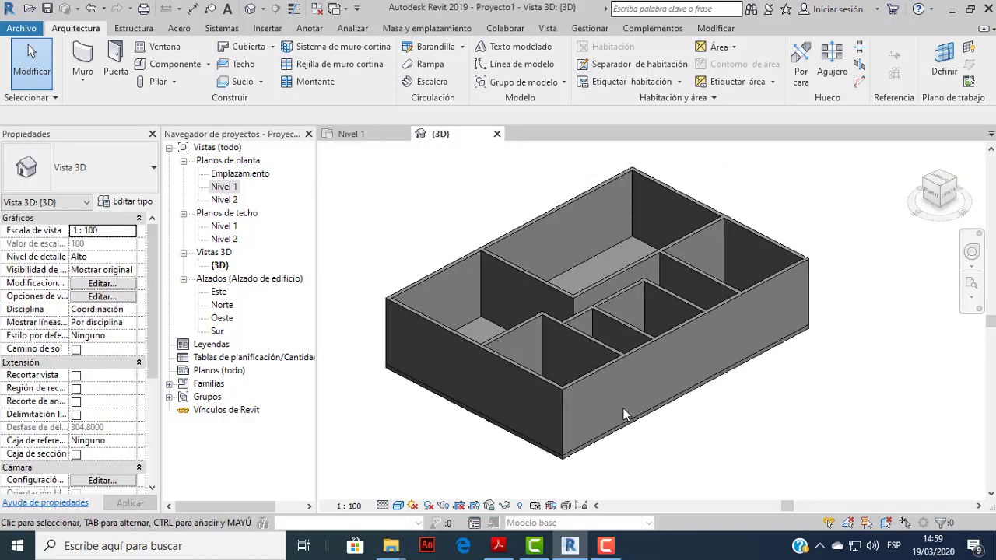
Open the Sur elevation, confirm Nivel 1 sits at 1.3500, then close the view.
double_click(218, 331)
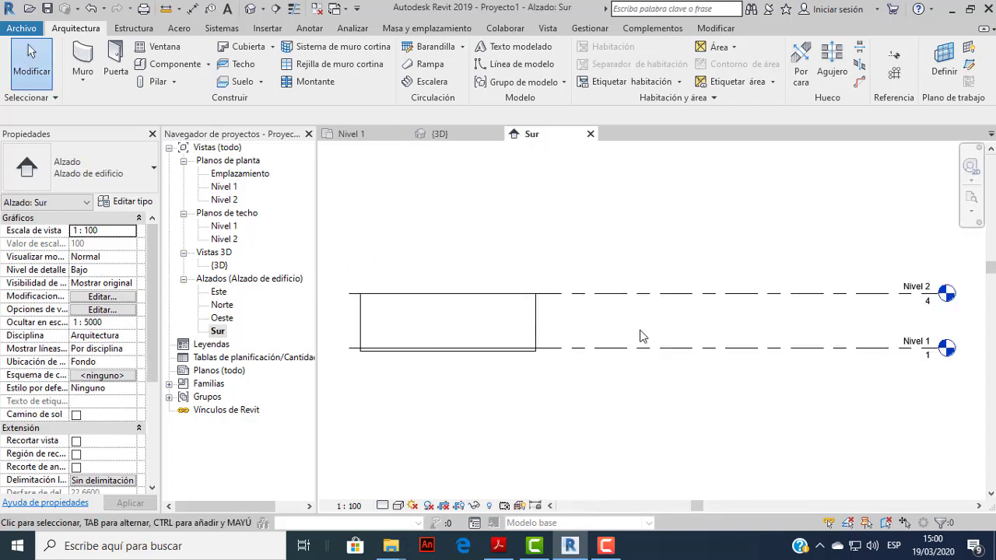
middle_drag(529, 333, 579, 316)
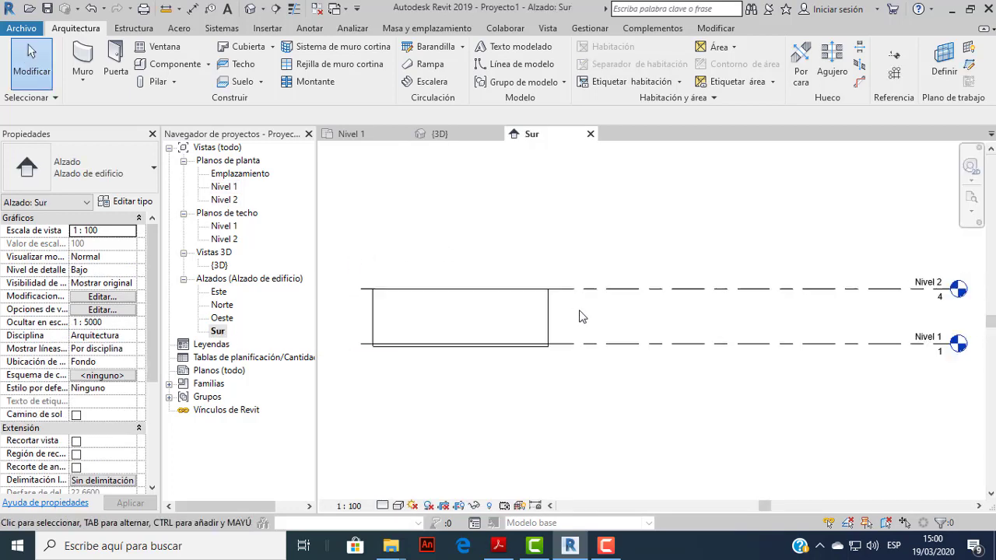
click(938, 354)
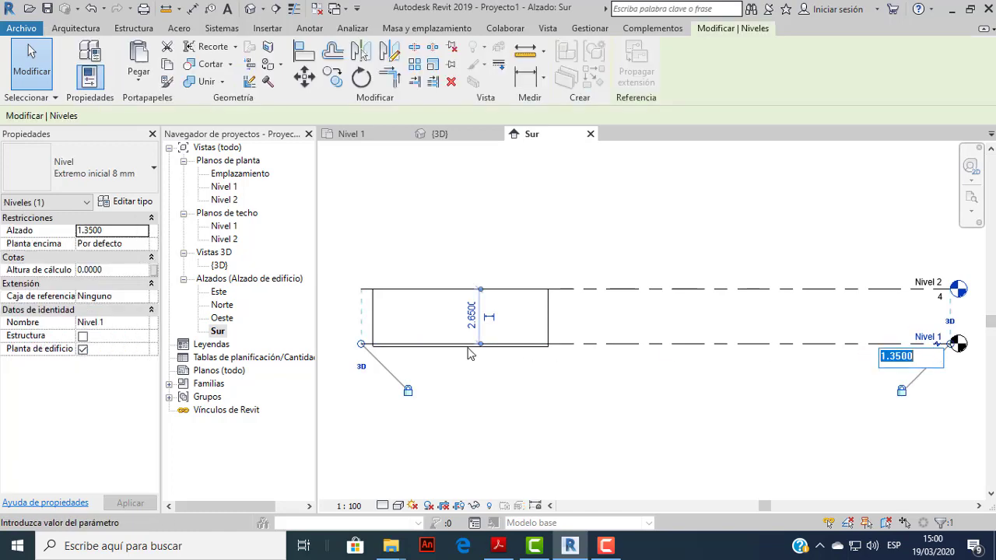
scroll(453, 313, up, 2)
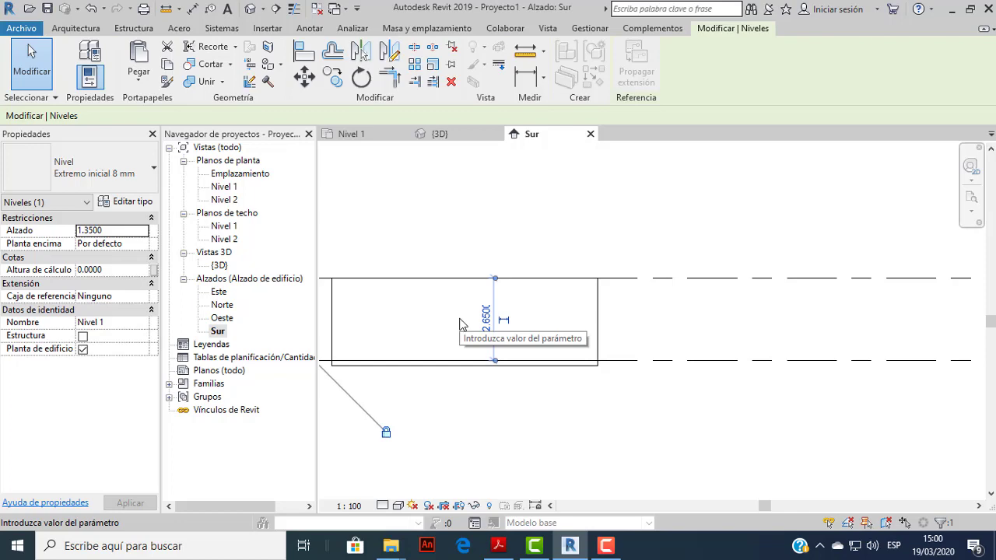
scroll(495, 327, down, 1)
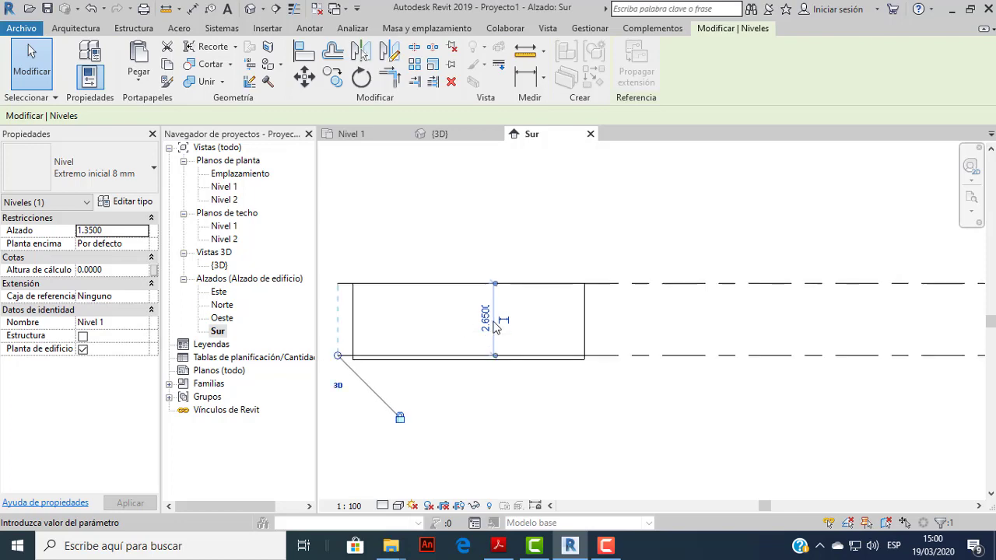
scroll(524, 226, down, 1)
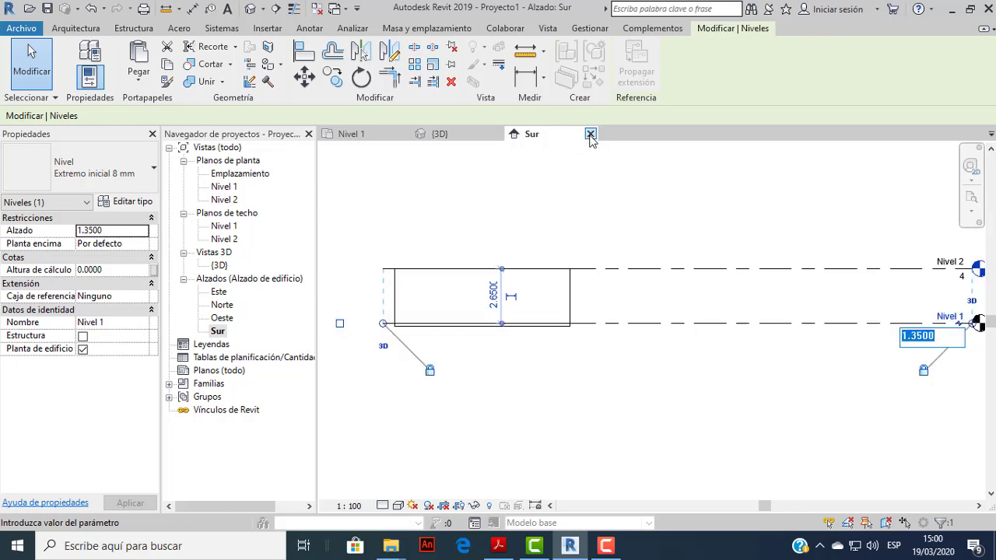
click(591, 135)
Go through the Nivel 1 plan back to {3D} and zoom in on the walls and slab.
click(377, 139)
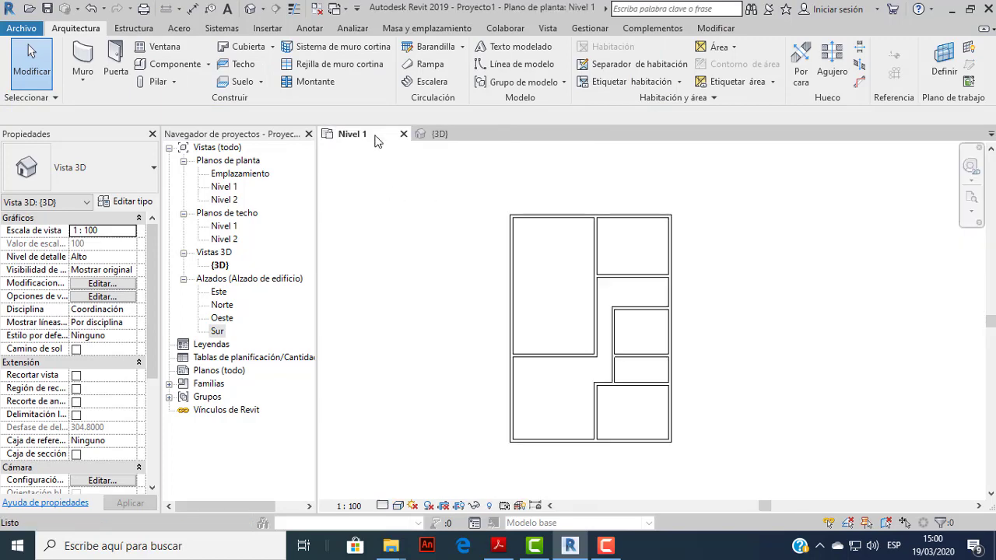
click(438, 134)
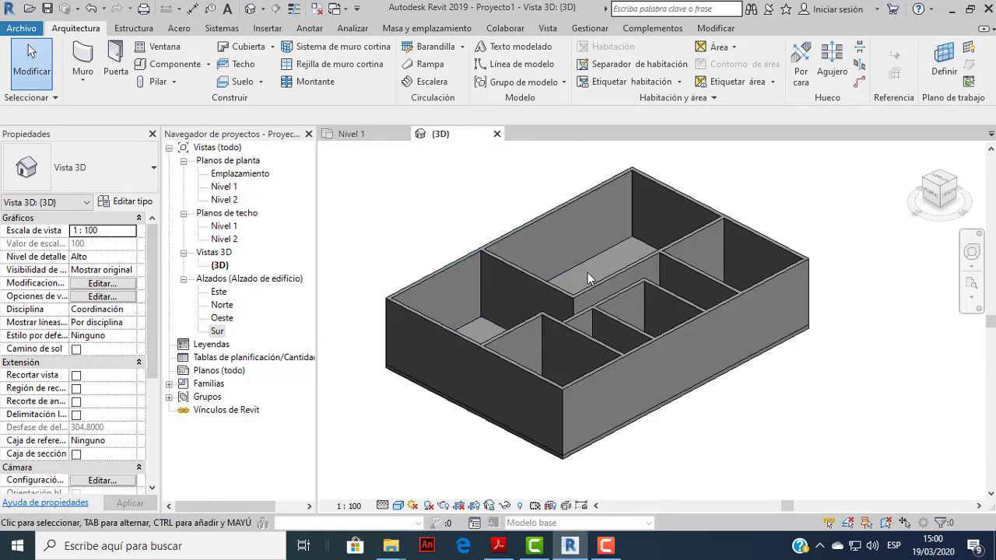
scroll(591, 276, up, 2)
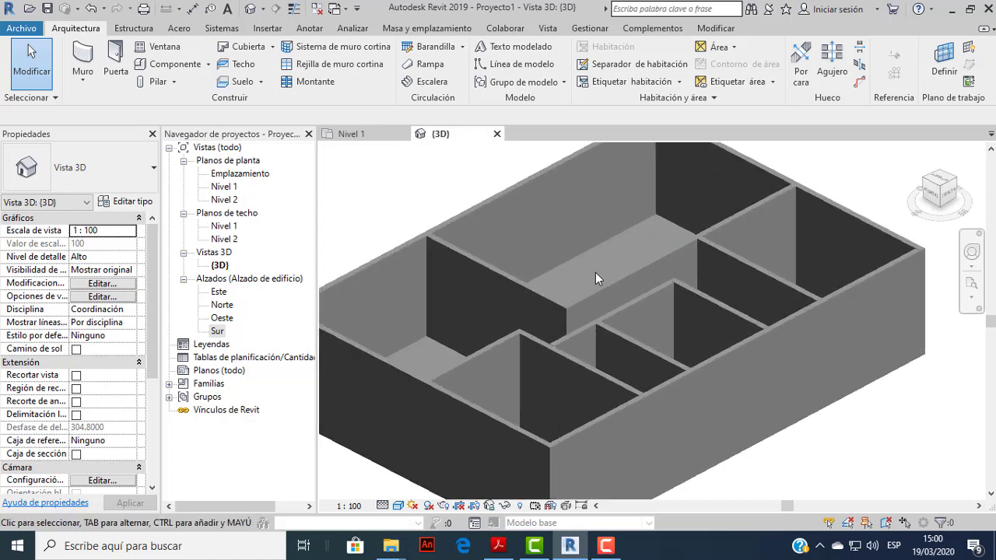
scroll(591, 276, down, 2)
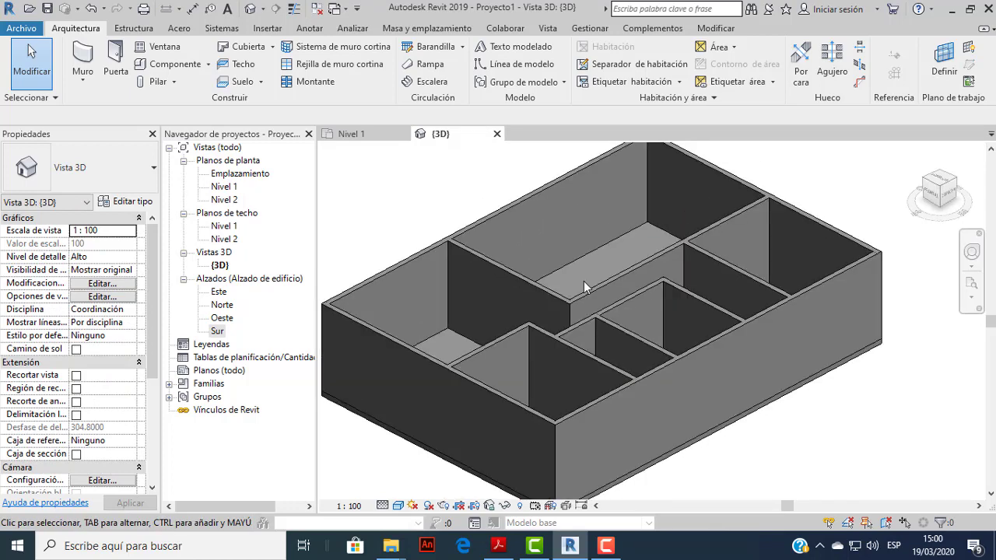
scroll(691, 331, up, 1)
scroll(689, 335, up, 3)
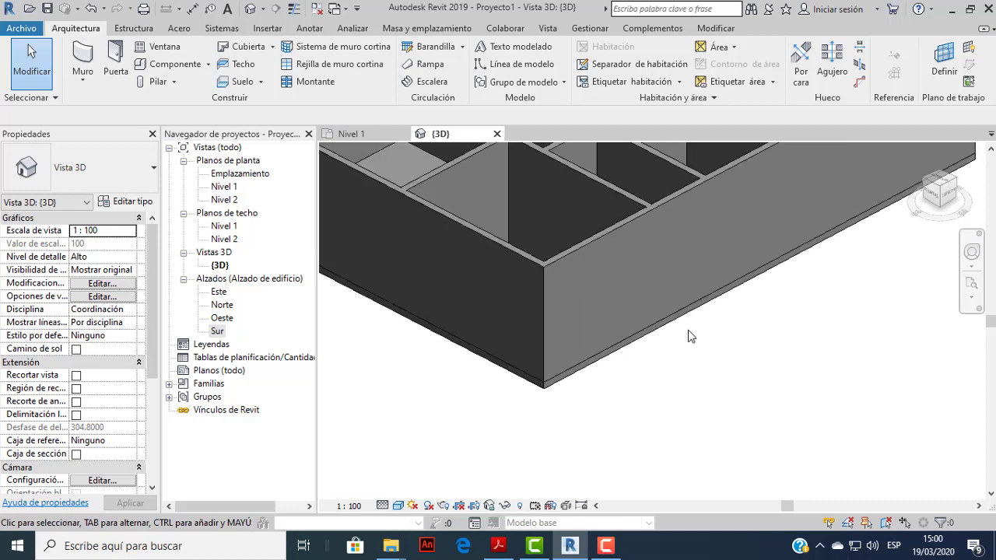
Select the floor slab and review its type's structure layer thickness, leaving it unchanged.
click(687, 314)
scroll(689, 331, down, 3)
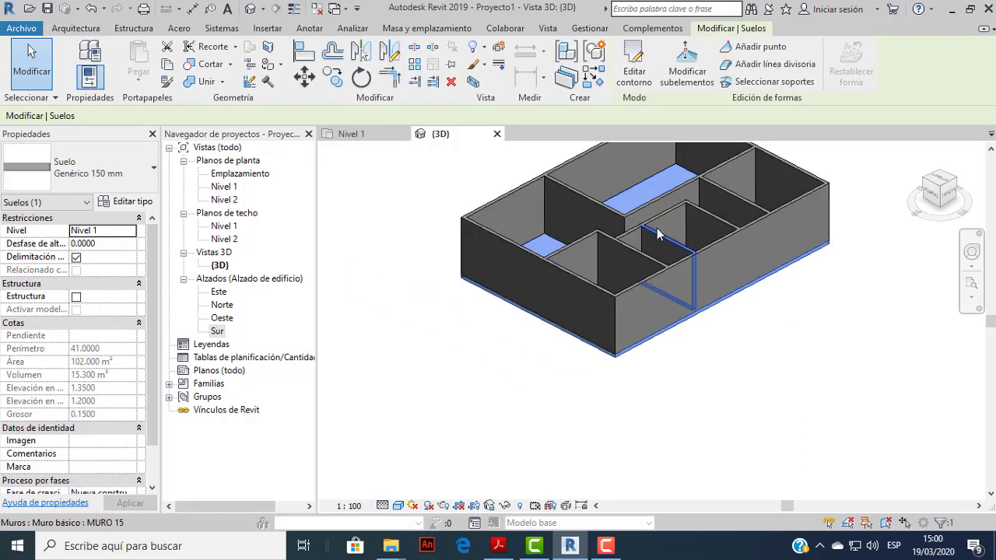
middle_drag(657, 235, 596, 254)
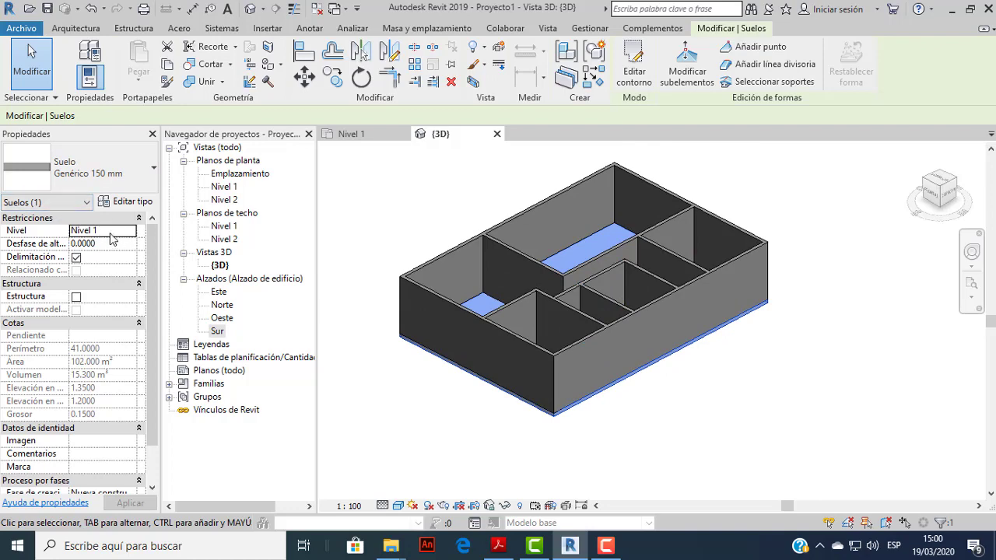
click(123, 204)
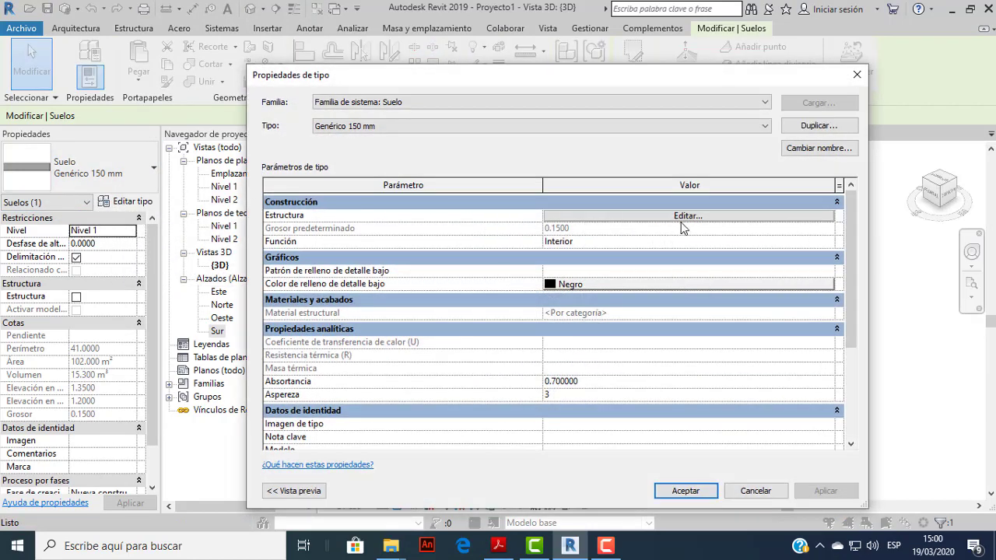
click(682, 222)
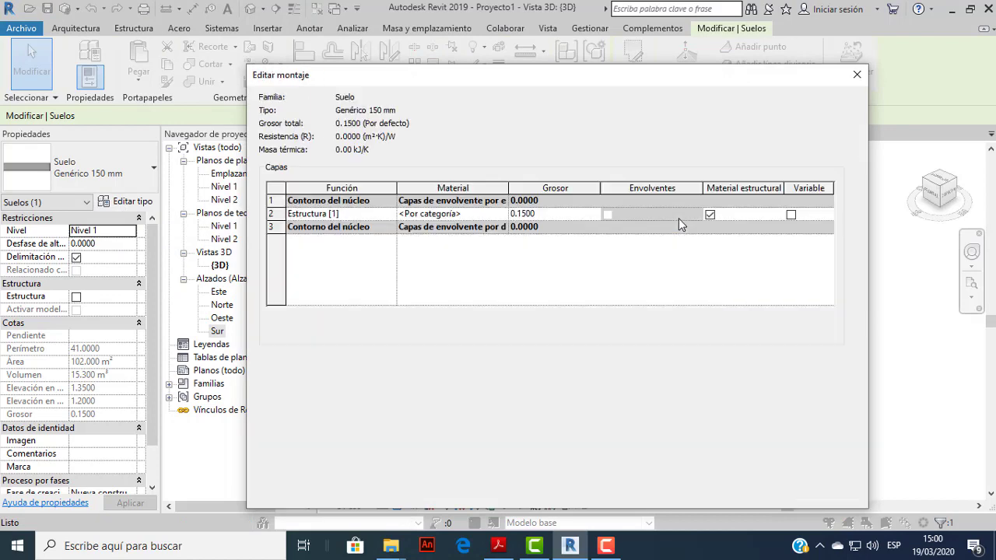
click(545, 220)
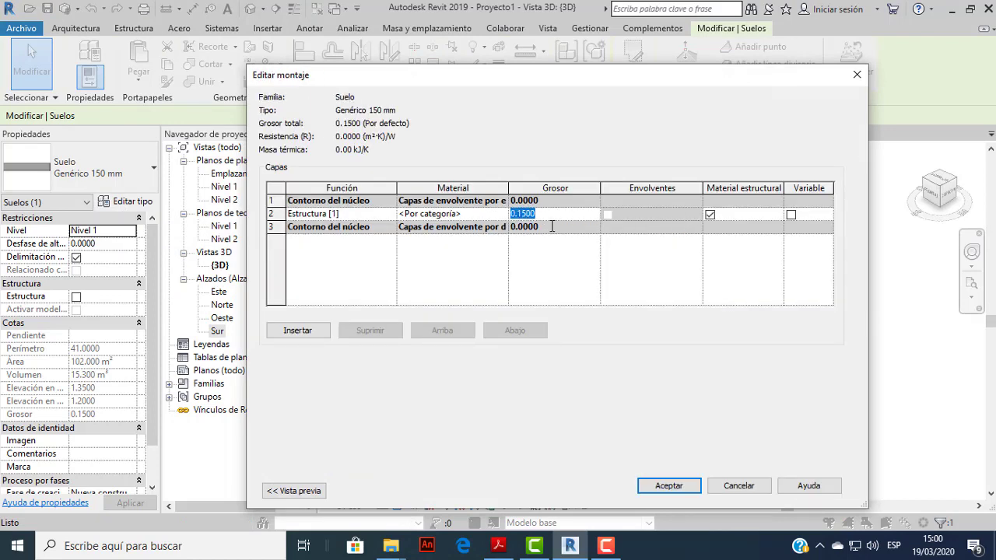
click(688, 484)
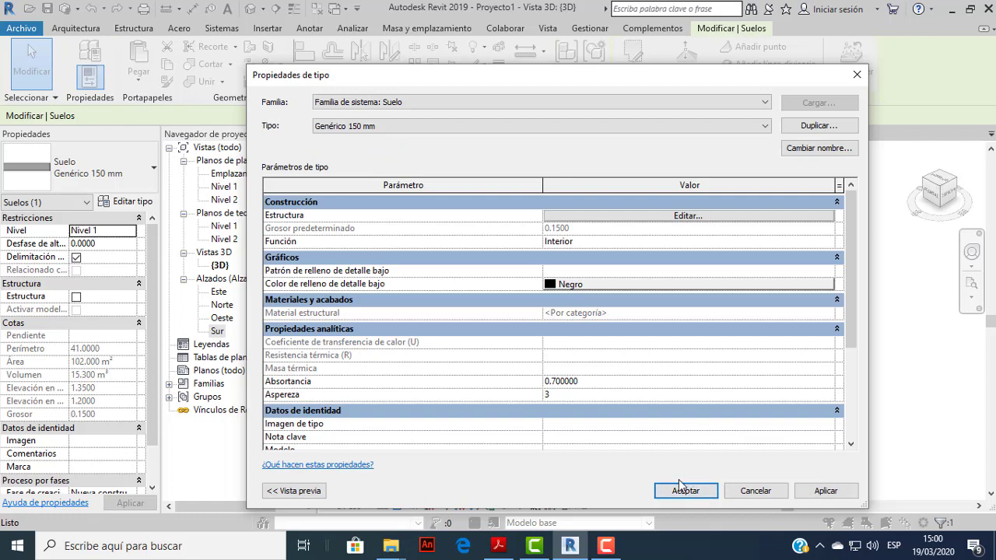
click(685, 491)
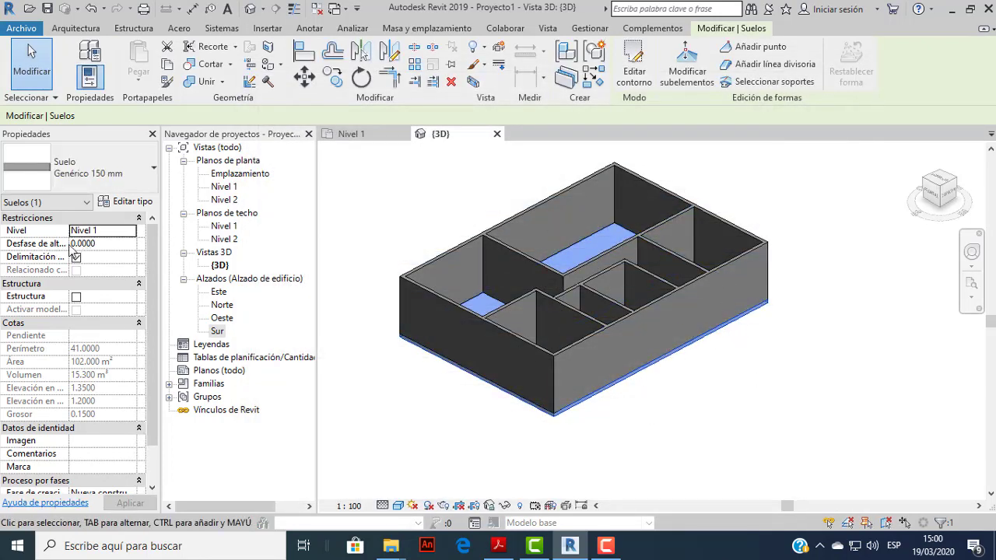
Set the floor's Height Offset From Level to 0.1500.
click(106, 243)
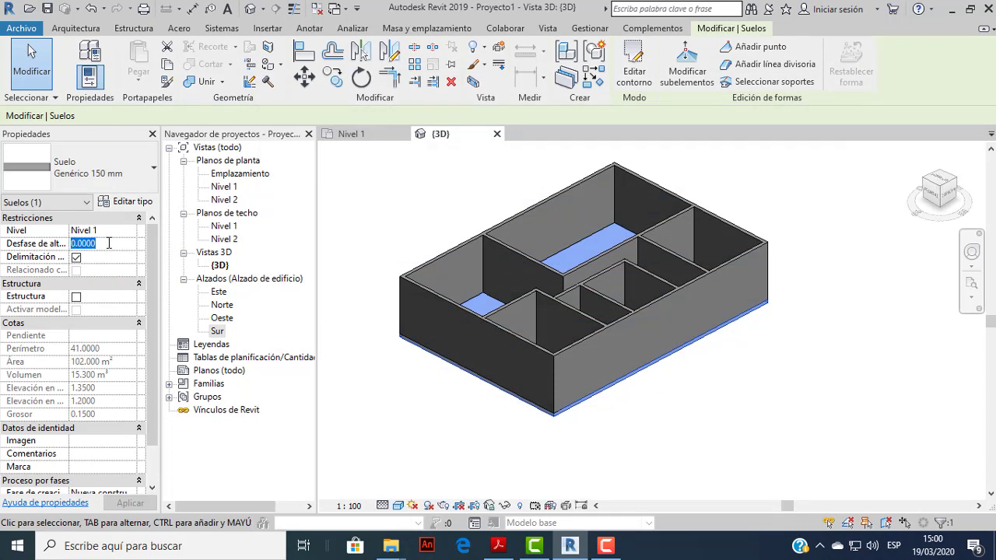
text(0.15)
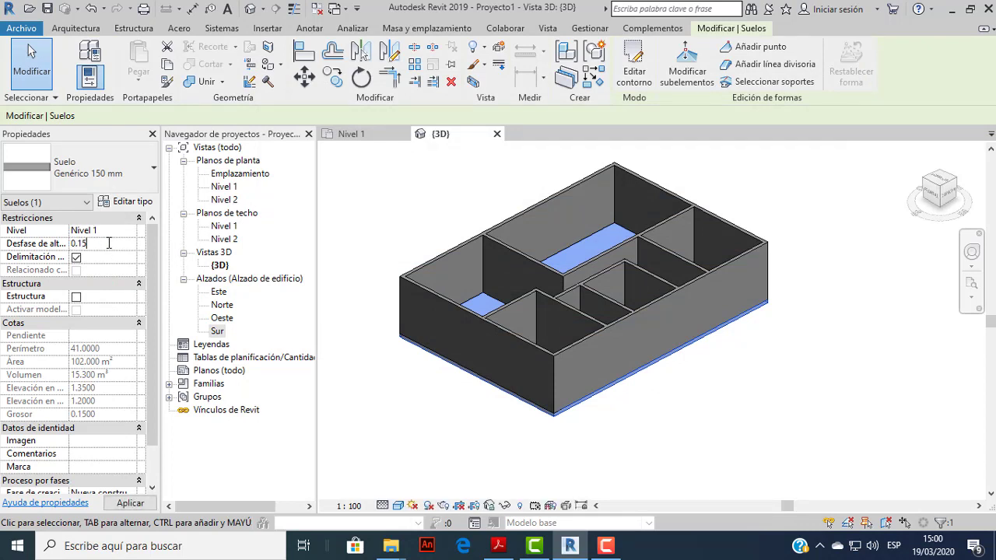
key(Return)
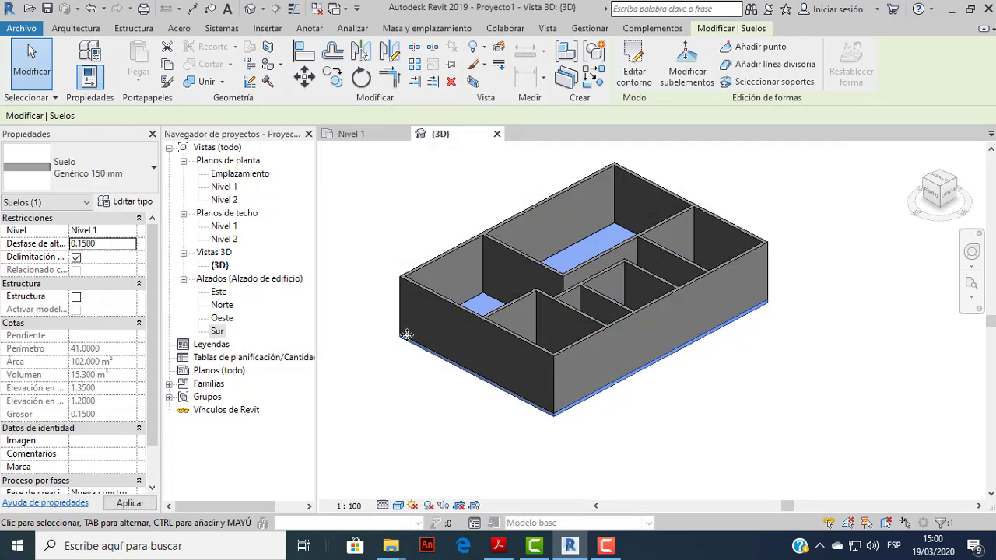
click(673, 417)
scroll(635, 388, up, 1)
scroll(591, 383, up, 1)
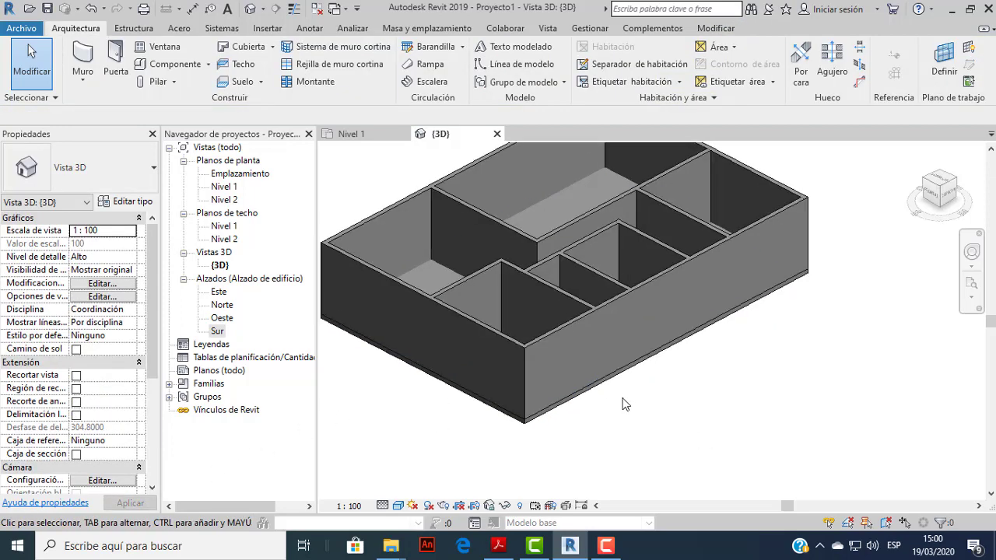
mouse_move(626, 414)
shift+middle_down()
mouse_move(638, 241)
mouse_move(587, 264)
mouse_move(601, 245)
mouse_move(651, 272)
mouse_move(586, 305)
mouse_move(579, 286)
mouse_move(526, 348)
shift+middle_up()
scroll(579, 226, up, 2)
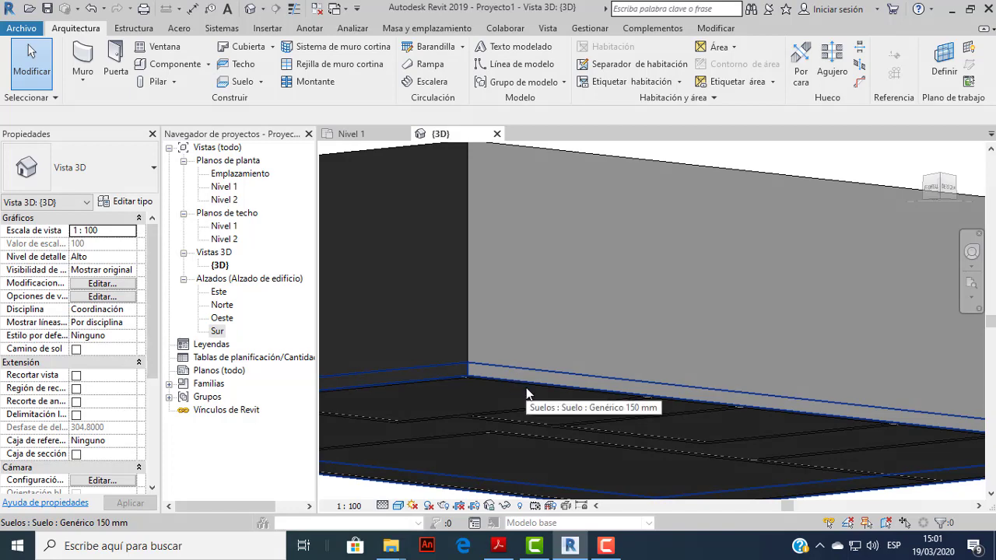
mouse_move(512, 382)
middle_down()
mouse_move(545, 451)
mouse_move(543, 400)
mouse_move(566, 411)
mouse_move(633, 317)
mouse_move(656, 387)
mouse_move(694, 376)
mouse_move(519, 416)
mouse_move(640, 391)
mouse_move(708, 401)
mouse_move(660, 372)
mouse_move(652, 340)
mouse_move(652, 420)
mouse_move(652, 402)
mouse_move(531, 407)
mouse_move(695, 418)
mouse_move(690, 436)
mouse_move(679, 433)
mouse_move(691, 427)
mouse_move(690, 443)
middle_up()
scroll(653, 368, down, 3)
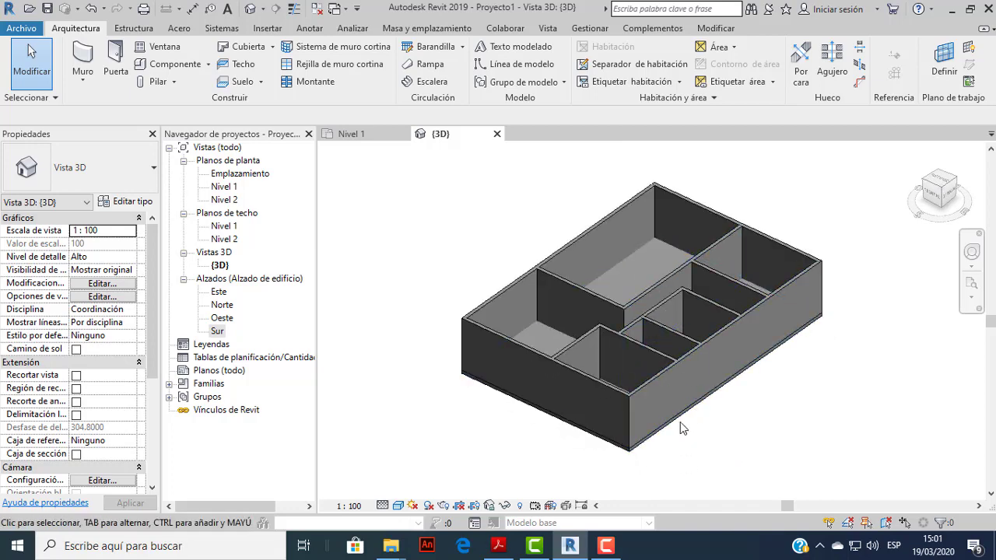
scroll(682, 421, up, 3)
click(701, 406)
scroll(700, 406, down, 2)
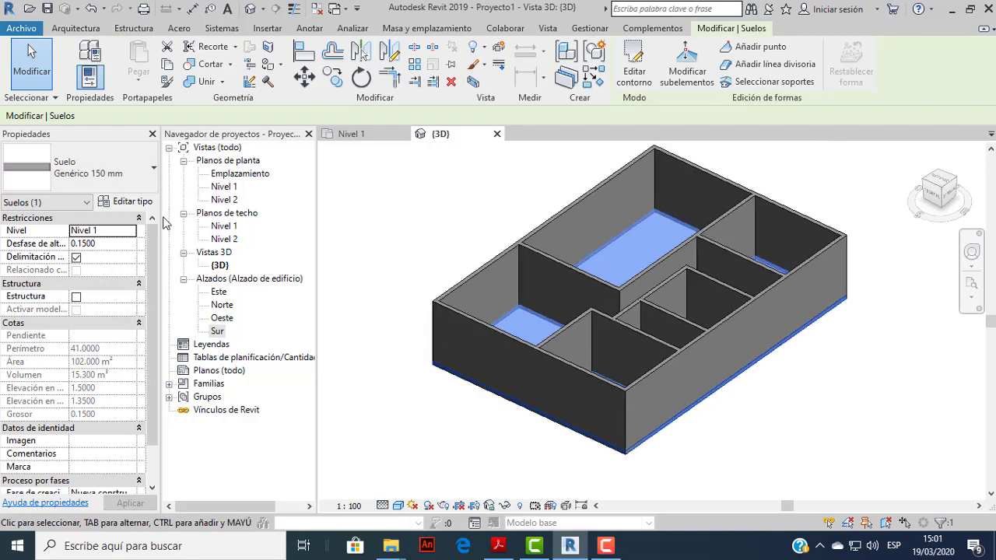
click(127, 203)
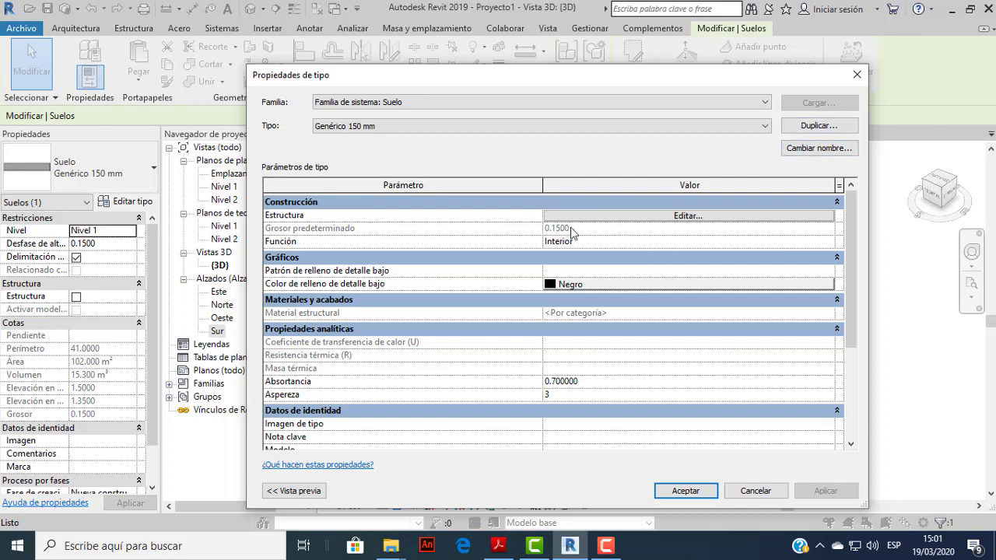
click(663, 218)
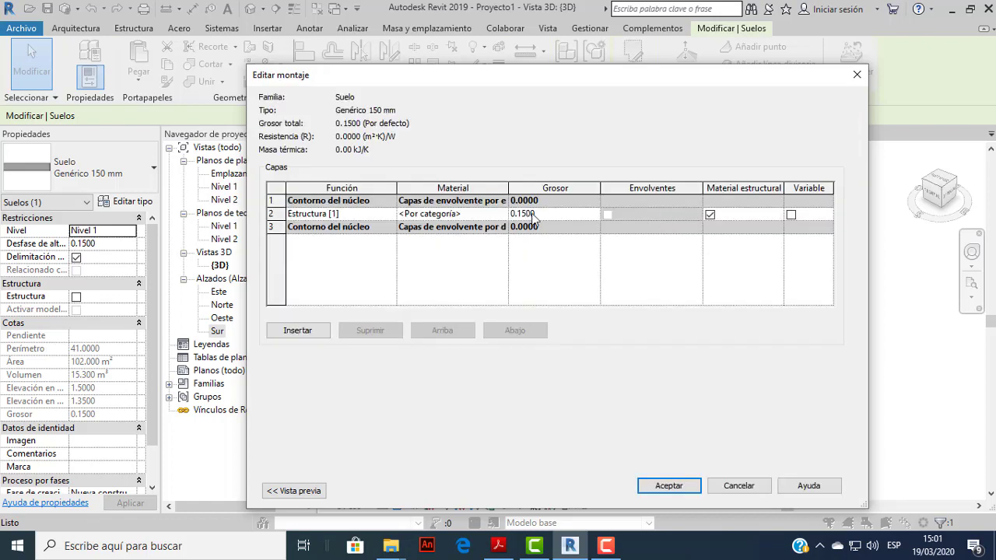
click(857, 75)
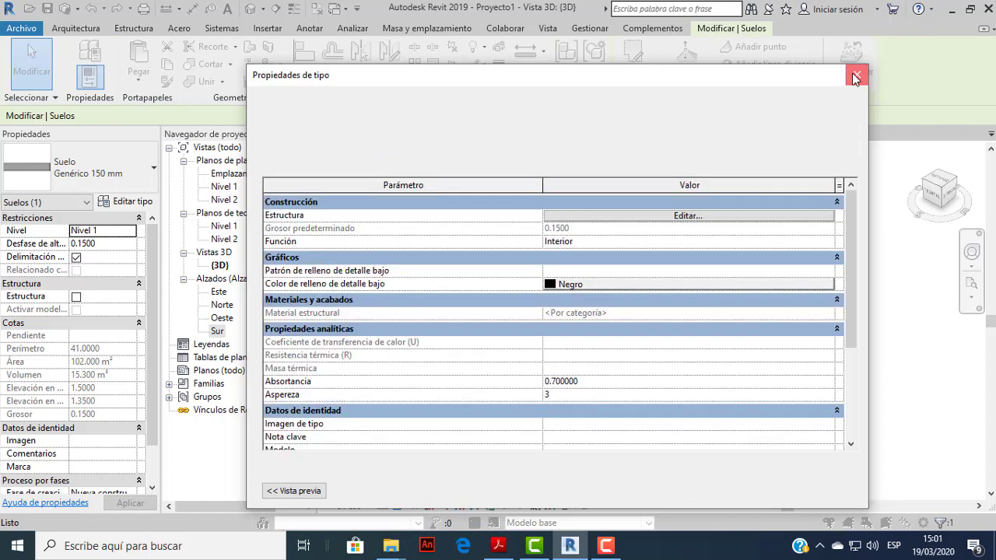
click(685, 490)
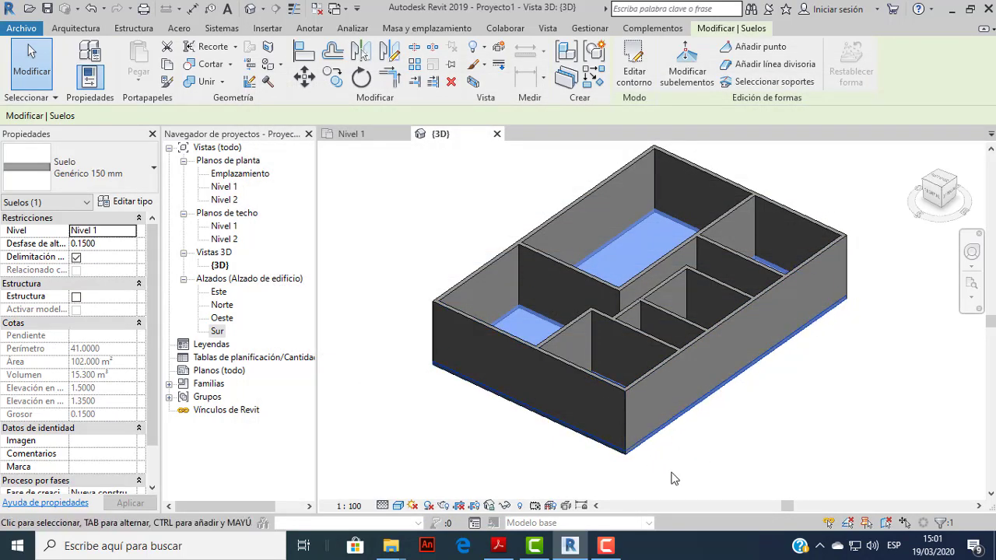
shift+middle_drag(666, 478, 619, 386)
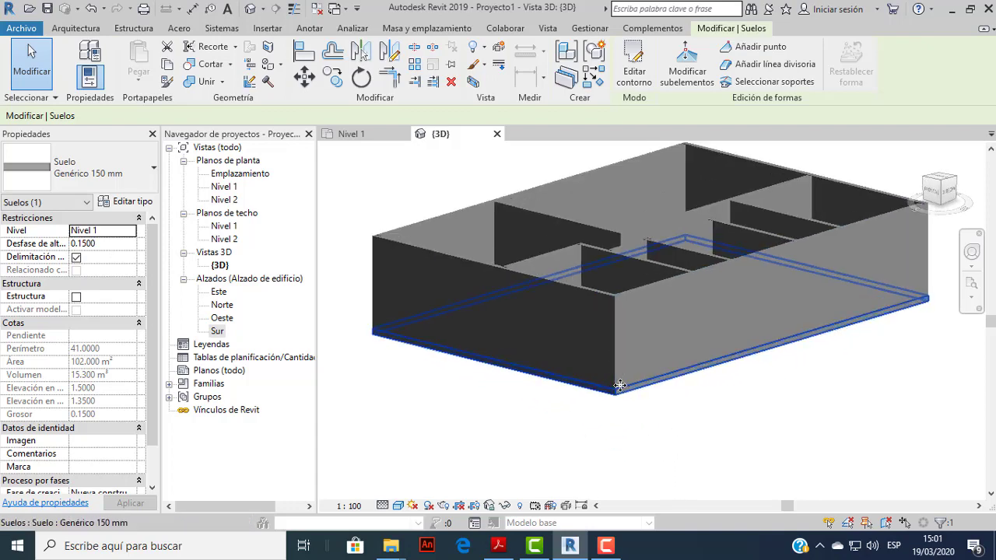
scroll(620, 386, up, 3)
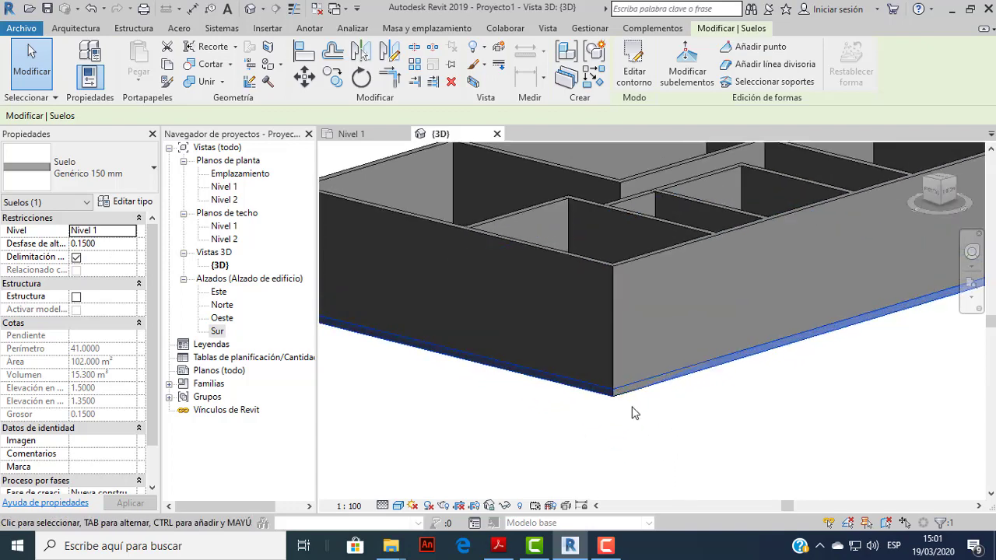
click(671, 459)
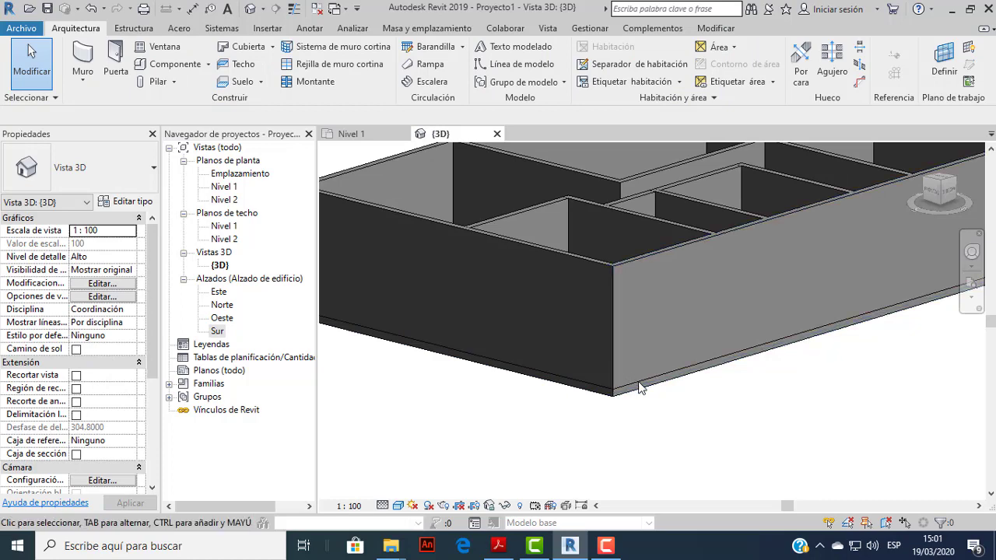
shift+middle_drag(652, 426, 659, 485)
scroll(663, 459, down, 4)
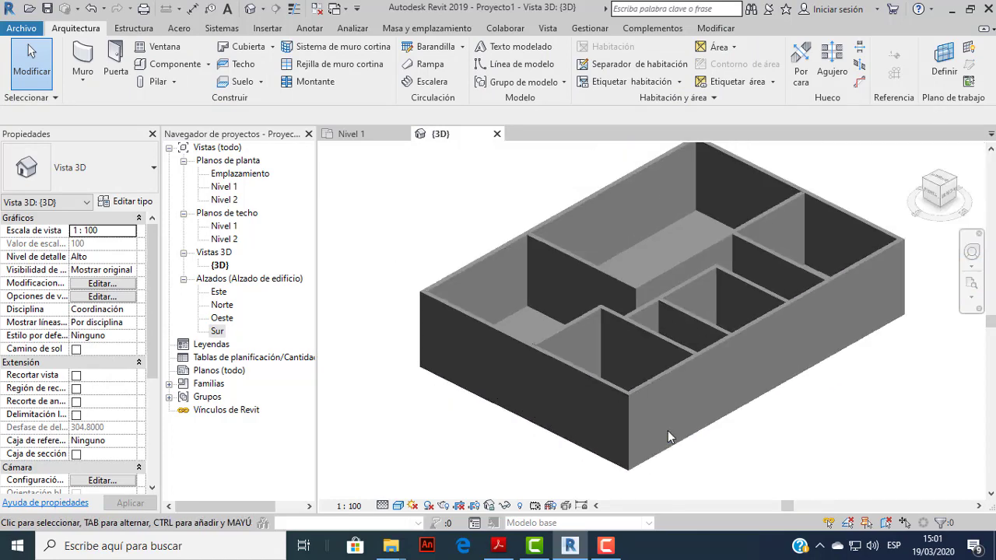
scroll(662, 434, down, 1)
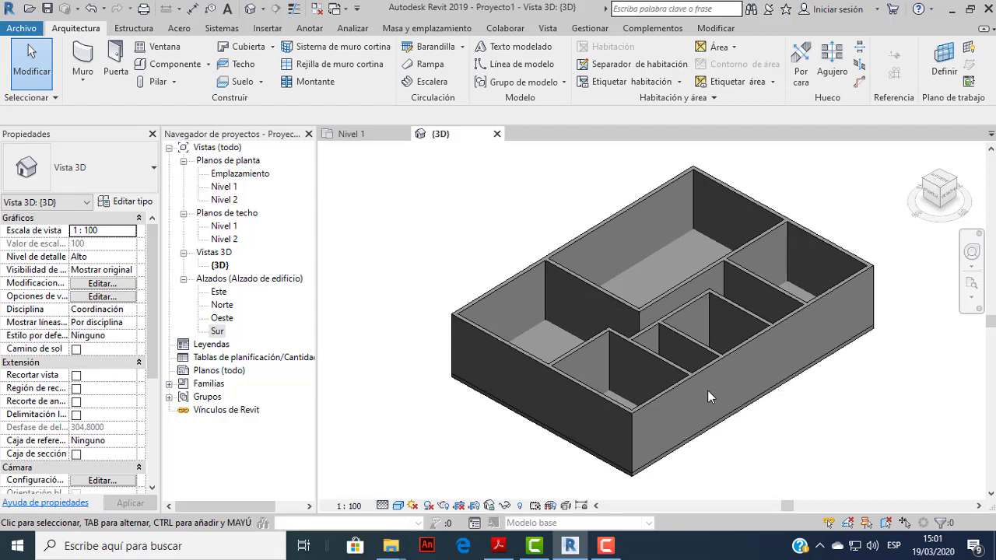
scroll(708, 393, down, 1)
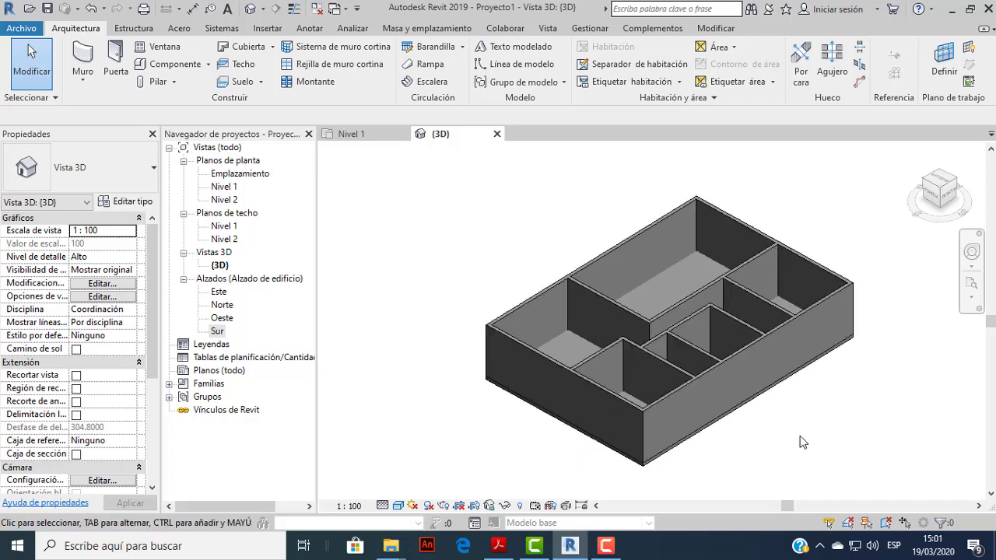
scroll(817, 383, up, 2)
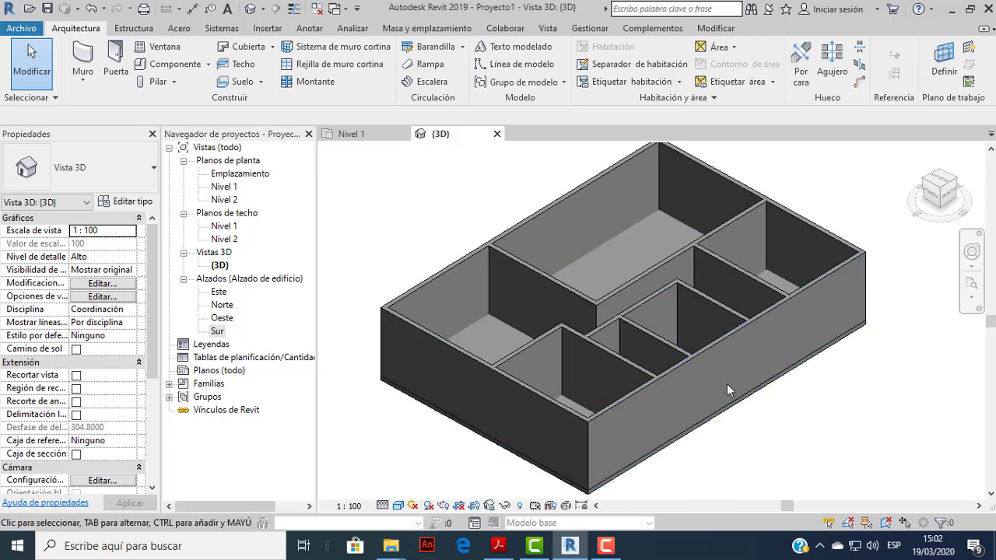
scroll(730, 381, down, 1)
scroll(736, 360, down, 1)
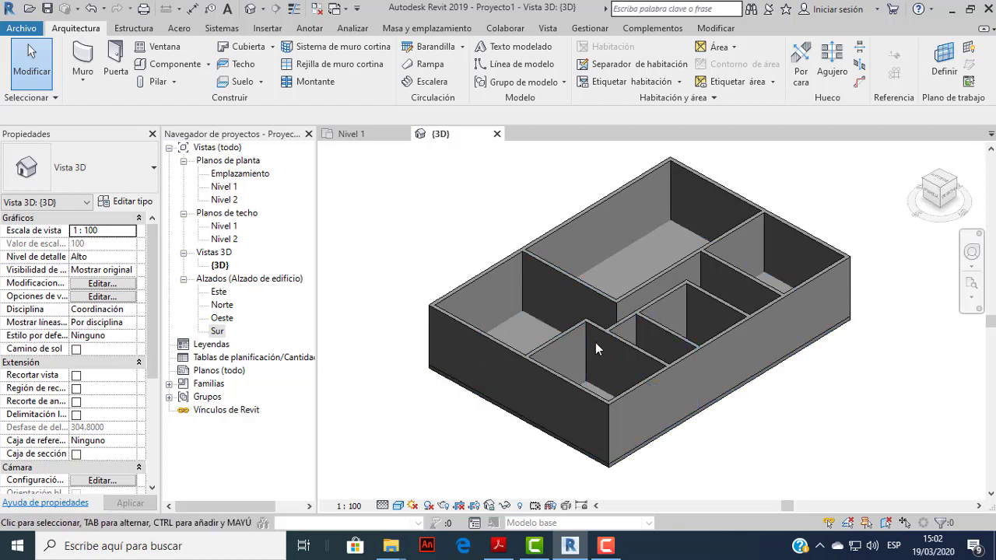
Frame the Nivel 1 floor plan, then bring Proyecto 01.pdf forward in Acrobat Reader.
click(356, 134)
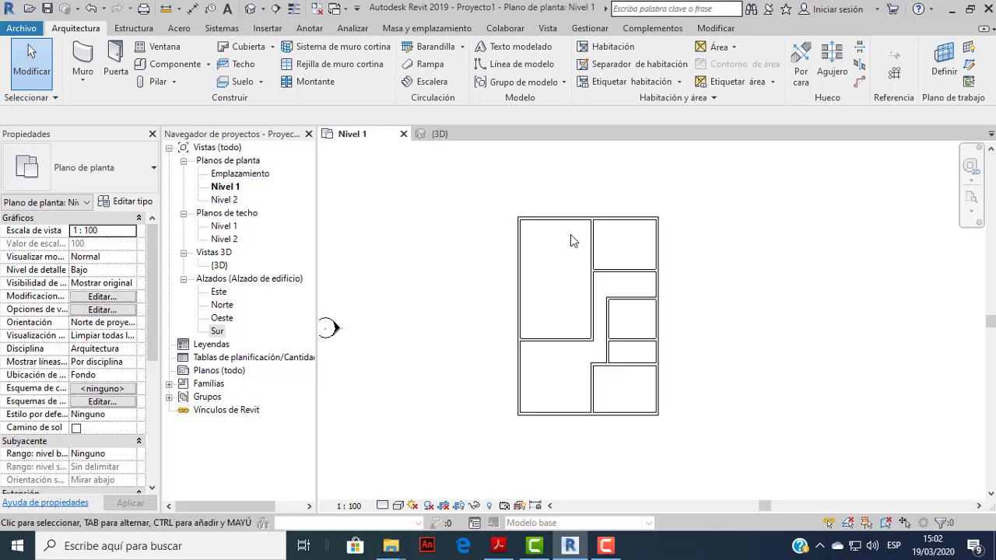
scroll(615, 296, up, 1)
scroll(596, 285, up, 1)
scroll(627, 284, down, 1)
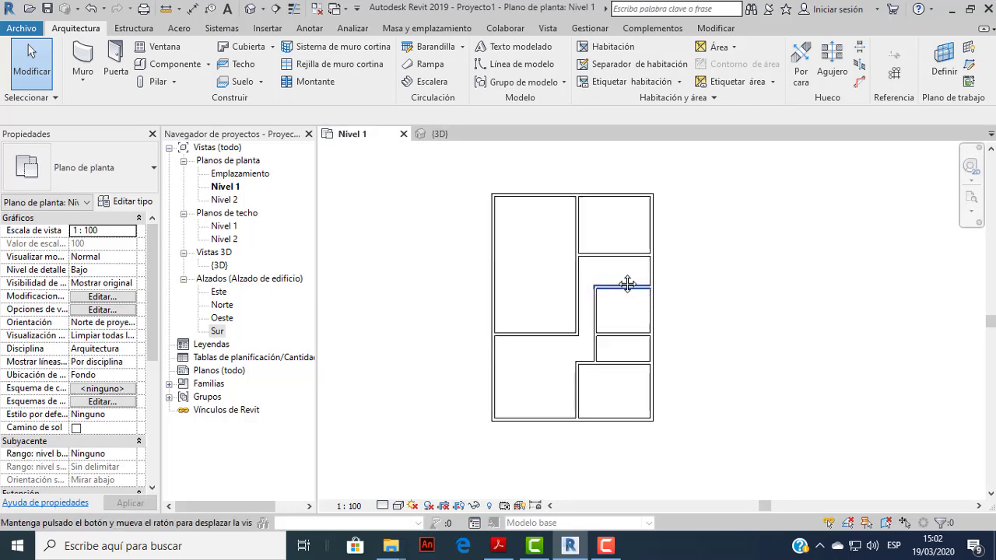
middle_drag(627, 284, 678, 271)
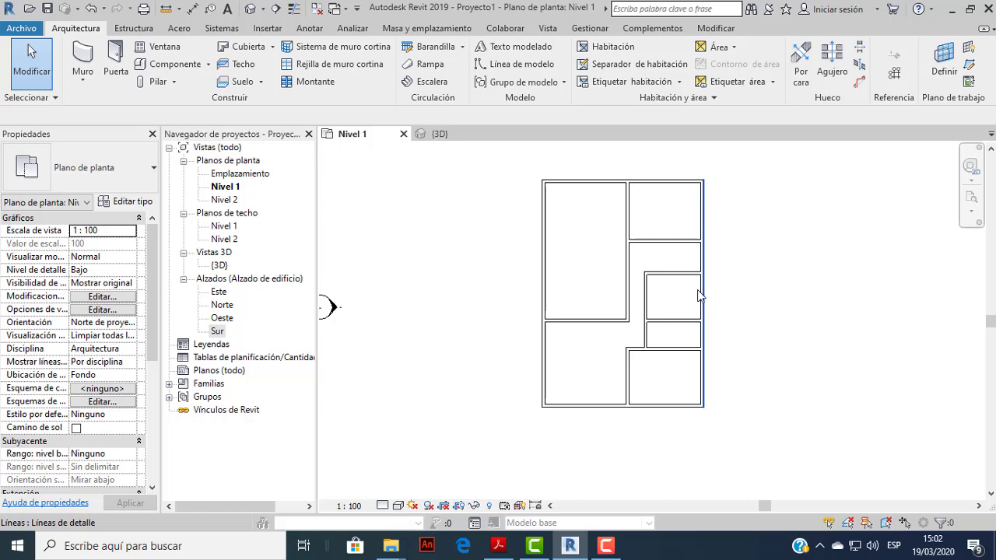
scroll(698, 274, up, 1)
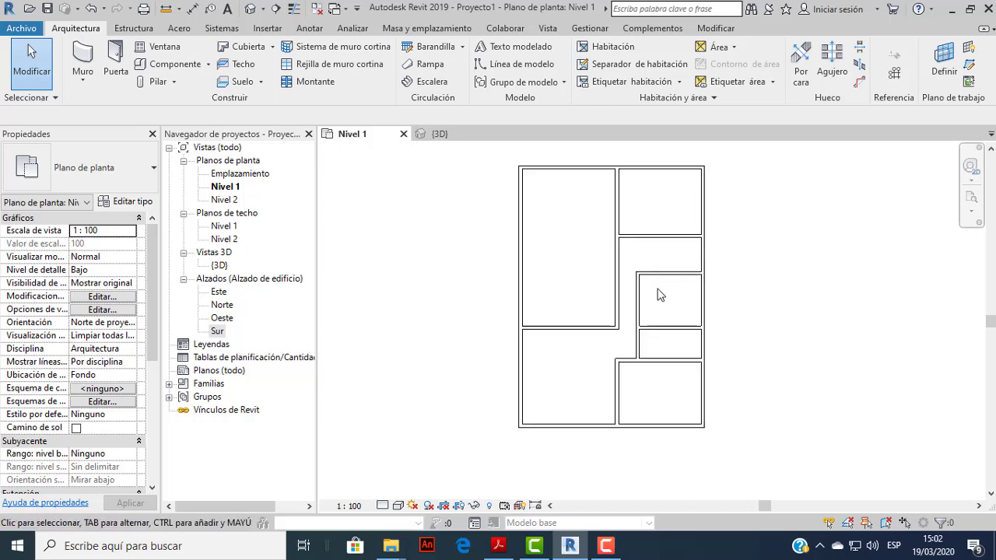
click(509, 547)
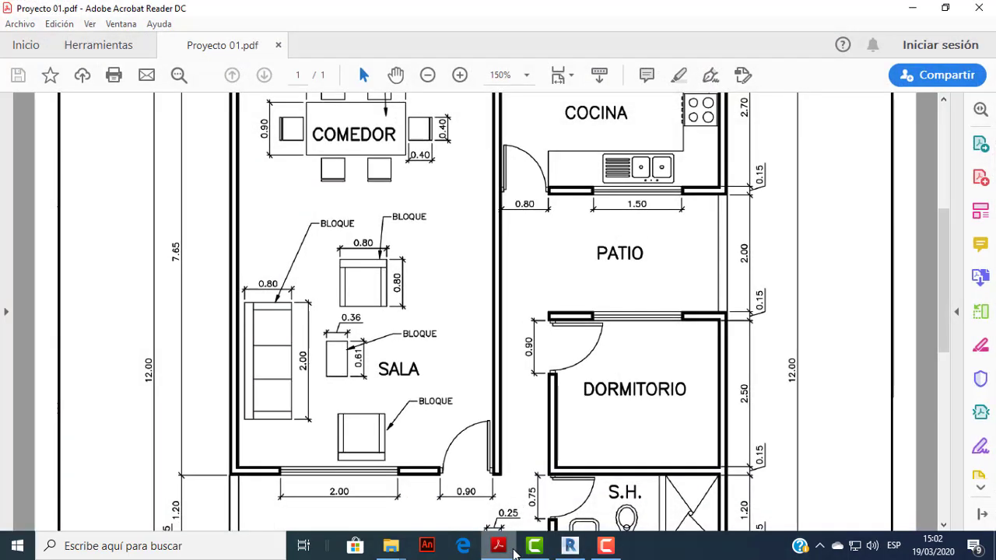
Scroll the PDF to the JARDIN, S.H. and lower DORMITORIO dimensions, then return to Revit.
scroll(638, 344, down, 2)
scroll(638, 345, down, 5)
scroll(638, 345, down, 1)
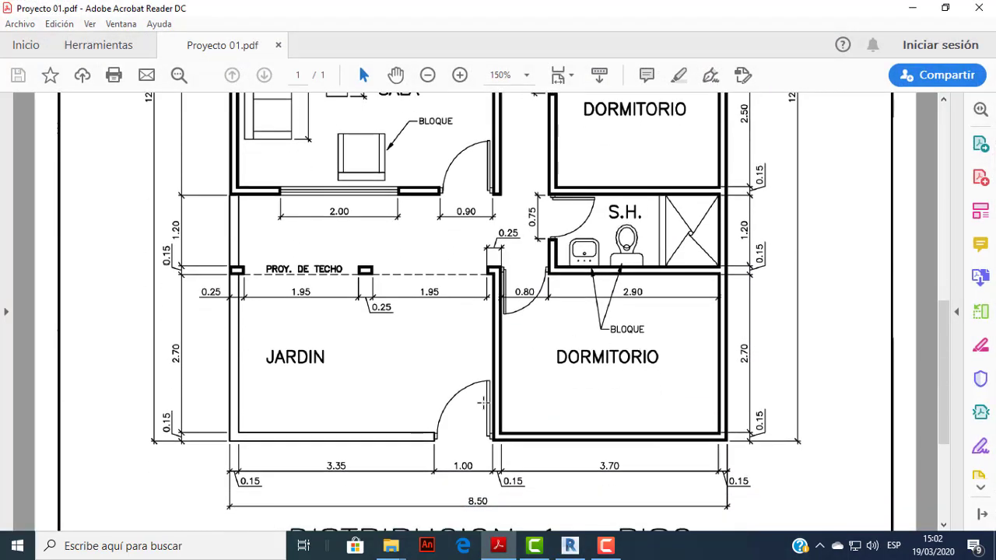
scroll(478, 413, up, 1)
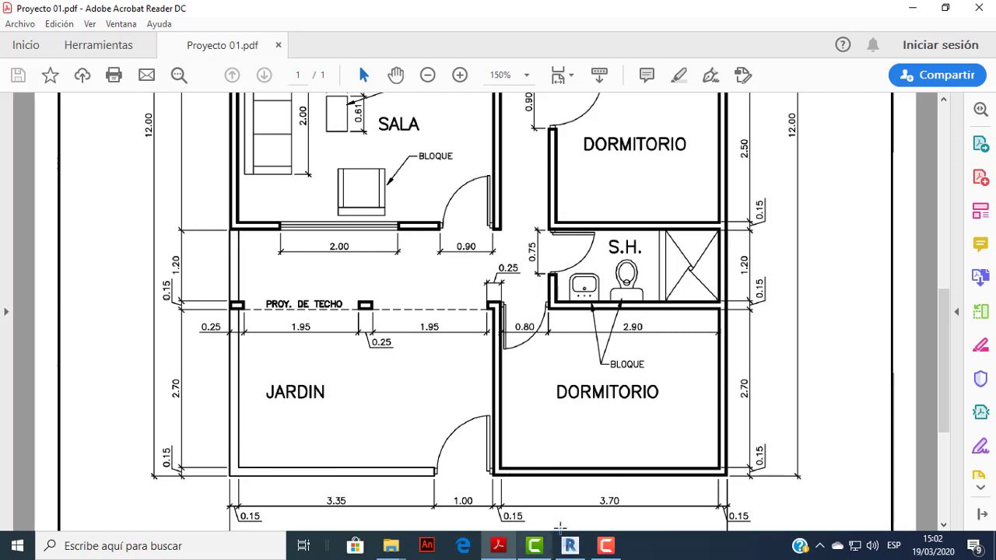
click(502, 548)
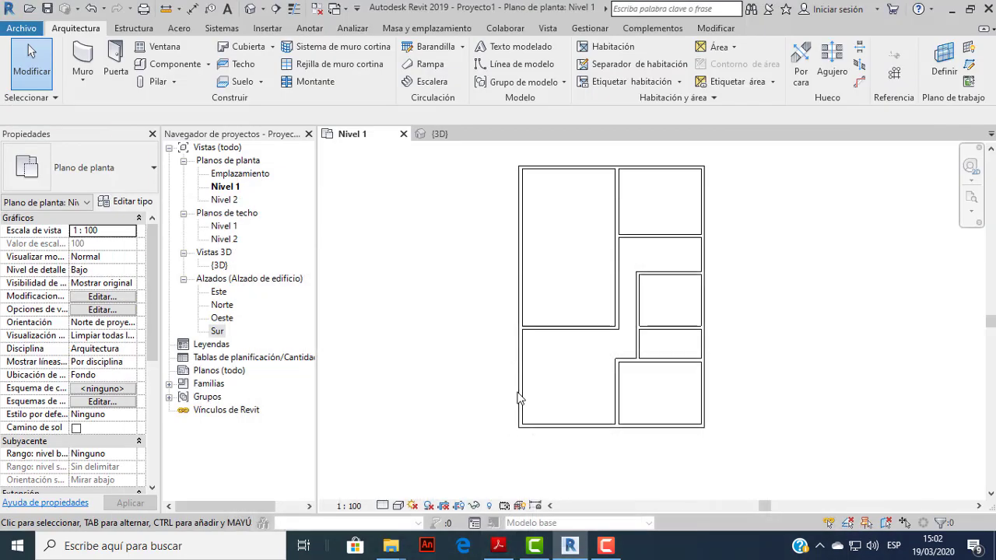
Start the Door tool and keep the M_Simple-A 0915 x 2134mm type after reviewing sizes.
click(111, 77)
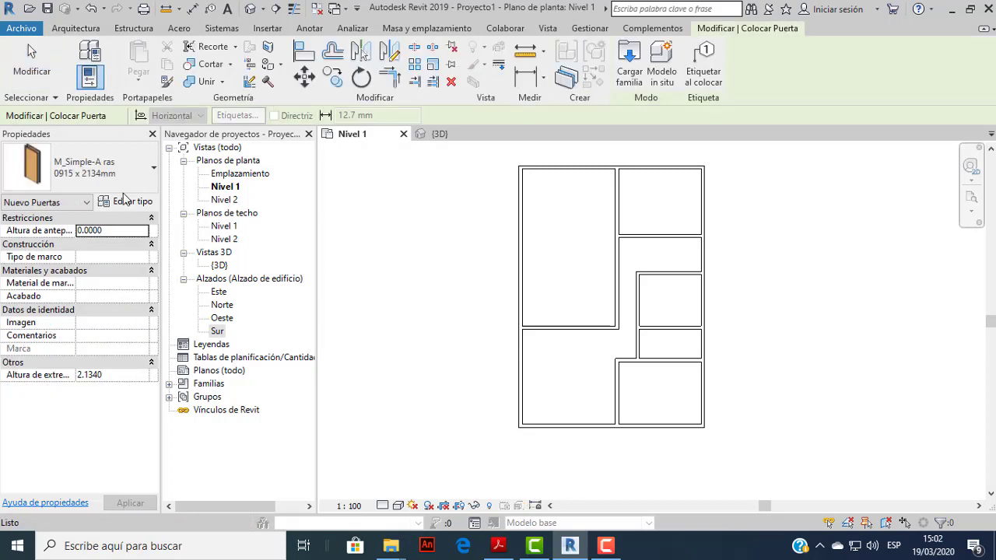
click(154, 177)
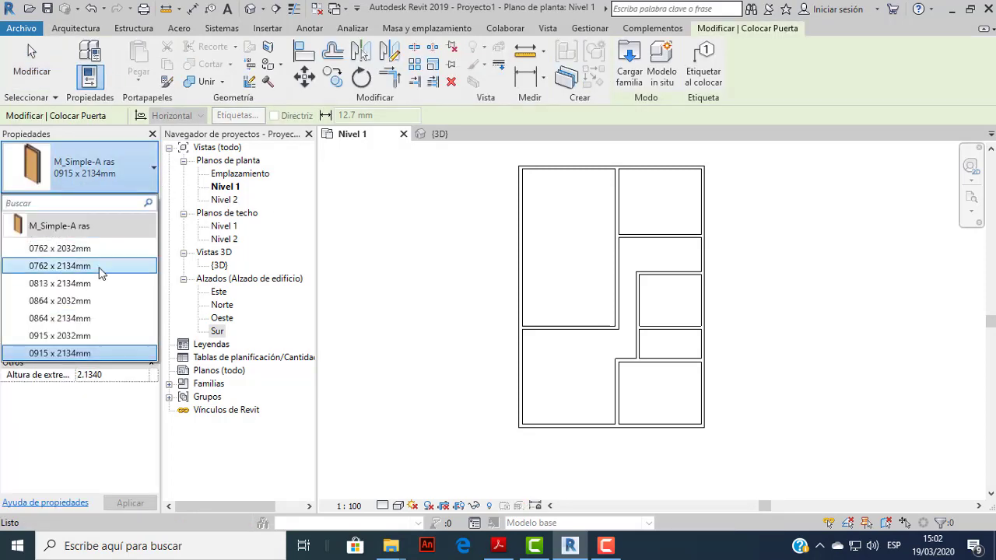
click(153, 172)
click(155, 176)
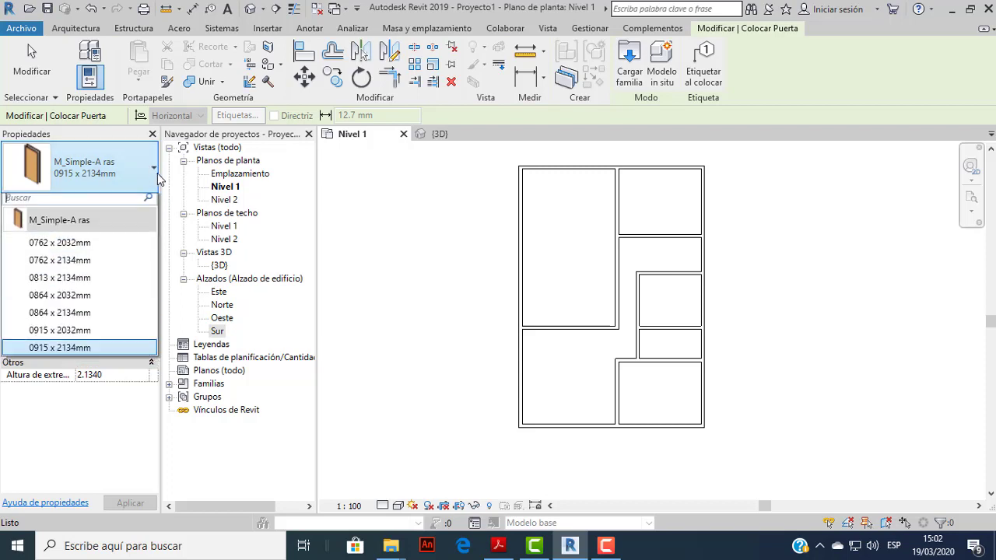
click(155, 173)
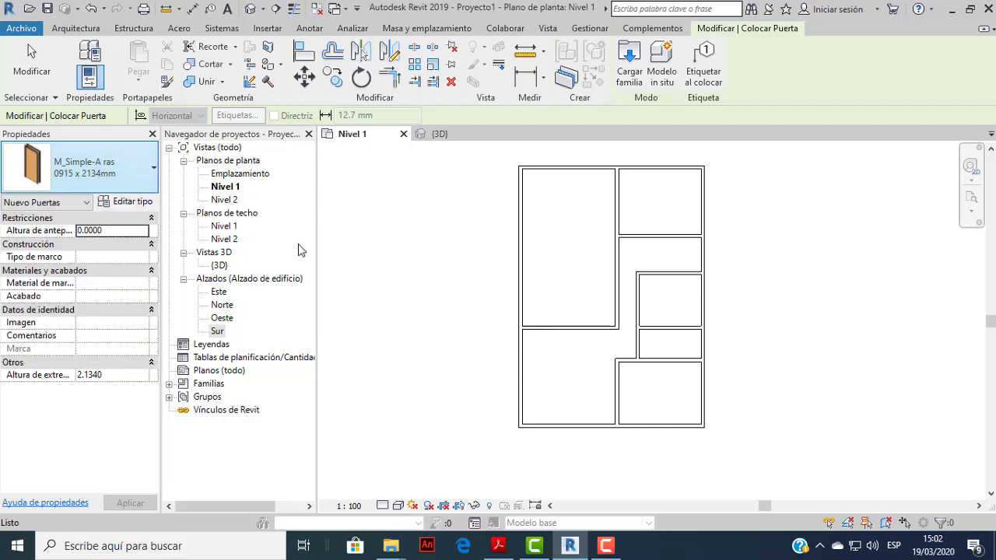
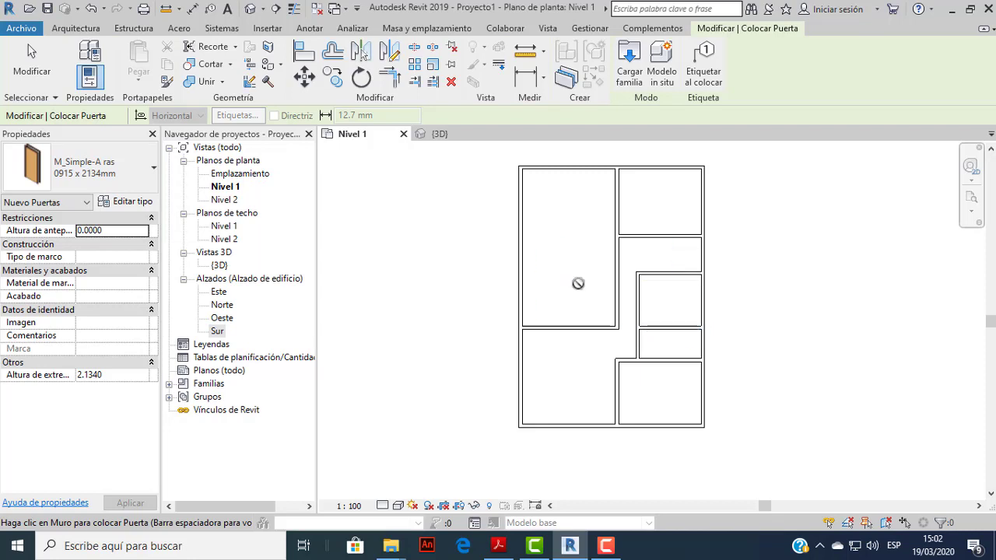
Stop door placement and pan the Level 1 plan into a better position.
scroll(612, 449, up, 1)
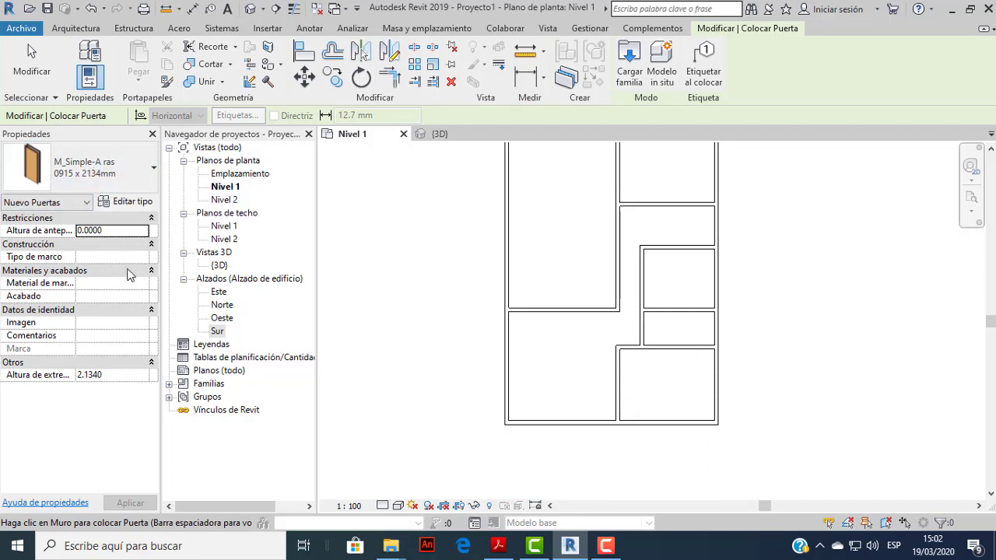
scroll(610, 360, down, 2)
scroll(667, 329, down, 2)
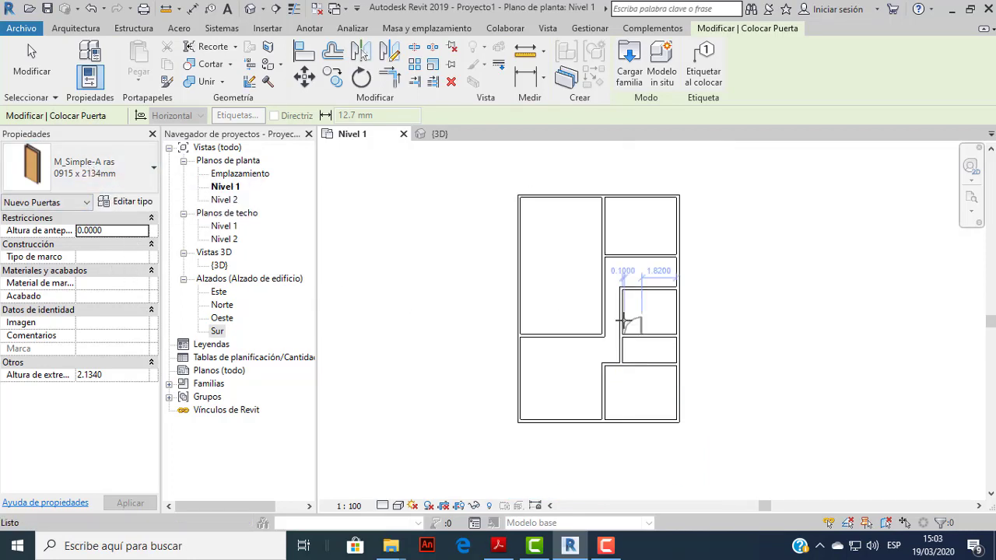
scroll(627, 295, up, 4)
scroll(623, 312, down, 1)
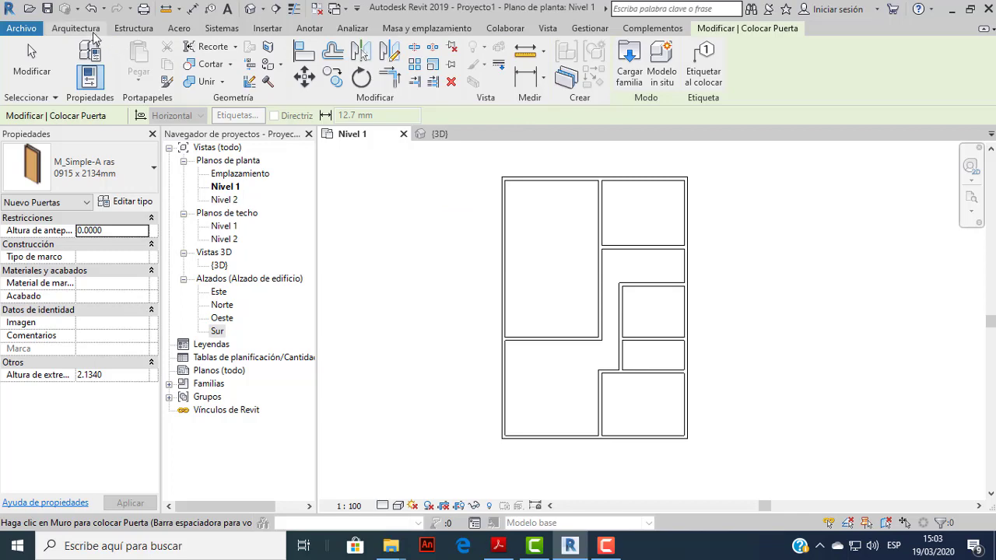
click(92, 33)
click(31, 62)
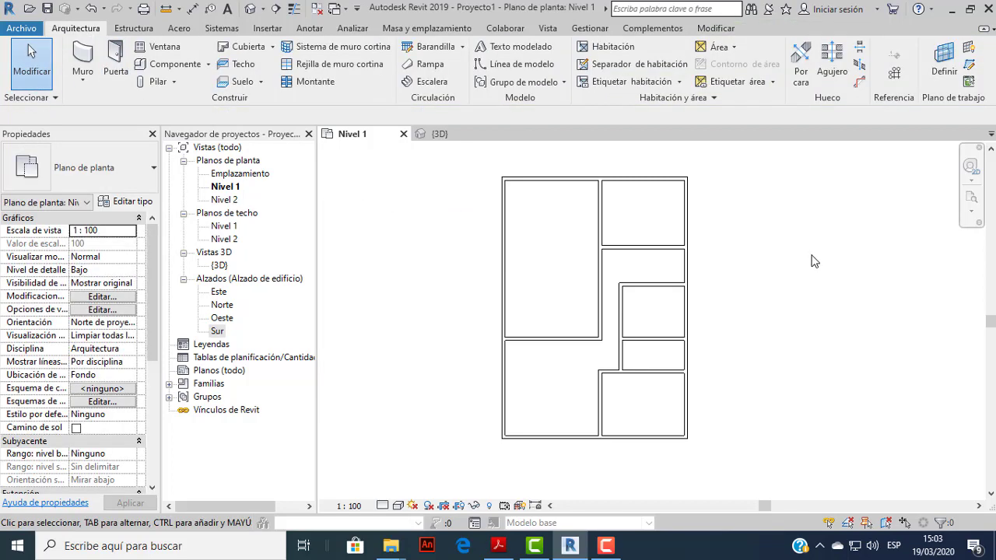
scroll(329, 305, down, 1)
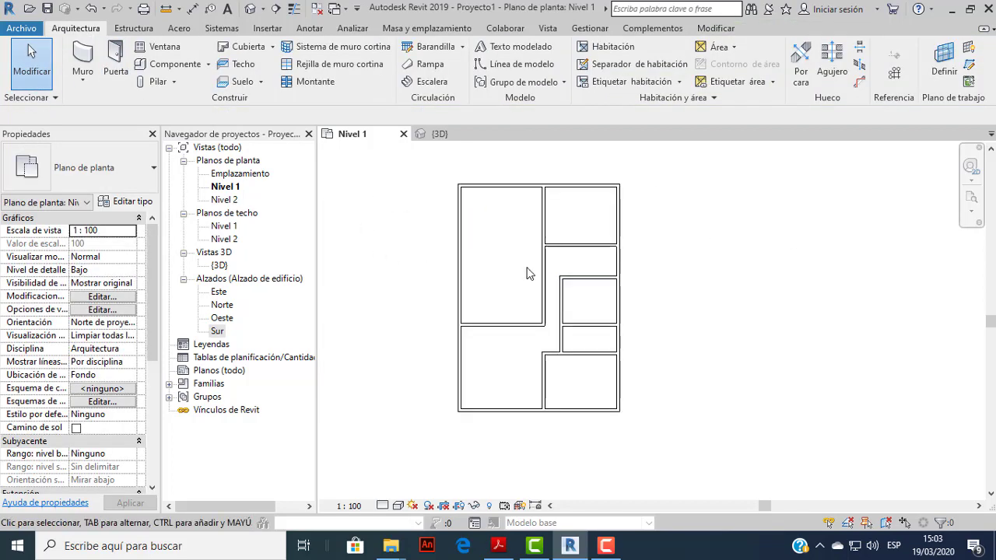
middle_drag(502, 287, 560, 292)
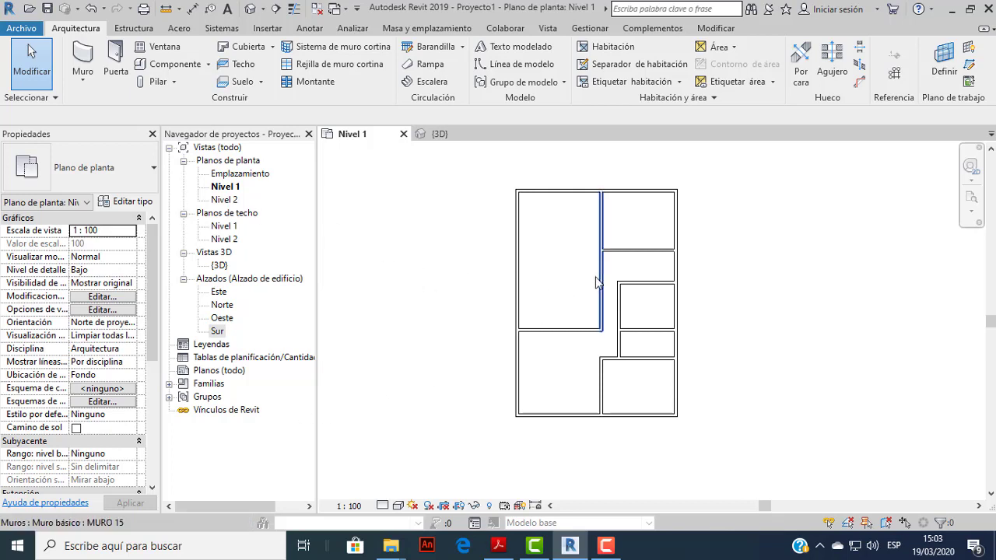
scroll(574, 275, up, 1)
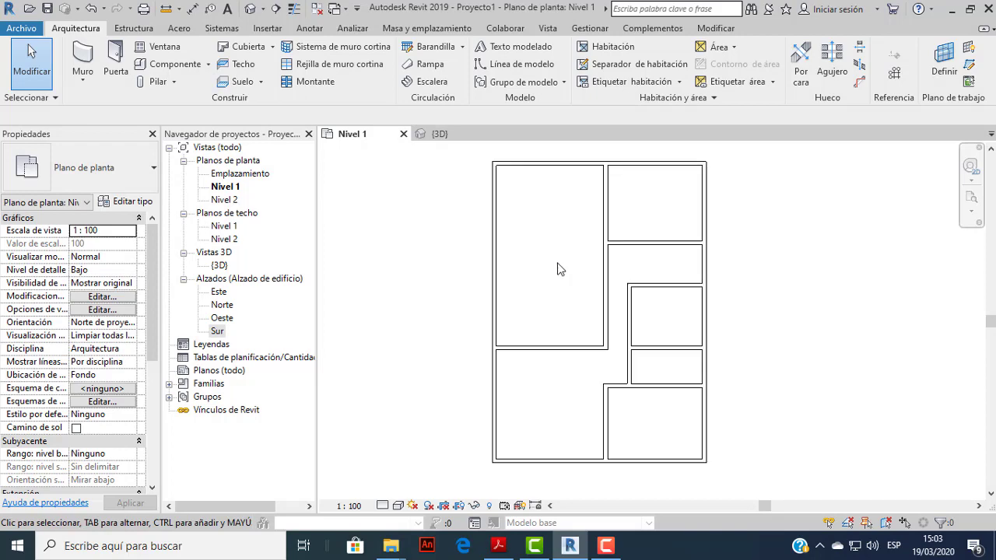
scroll(567, 274, up, 1)
middle_drag(577, 283, 583, 289)
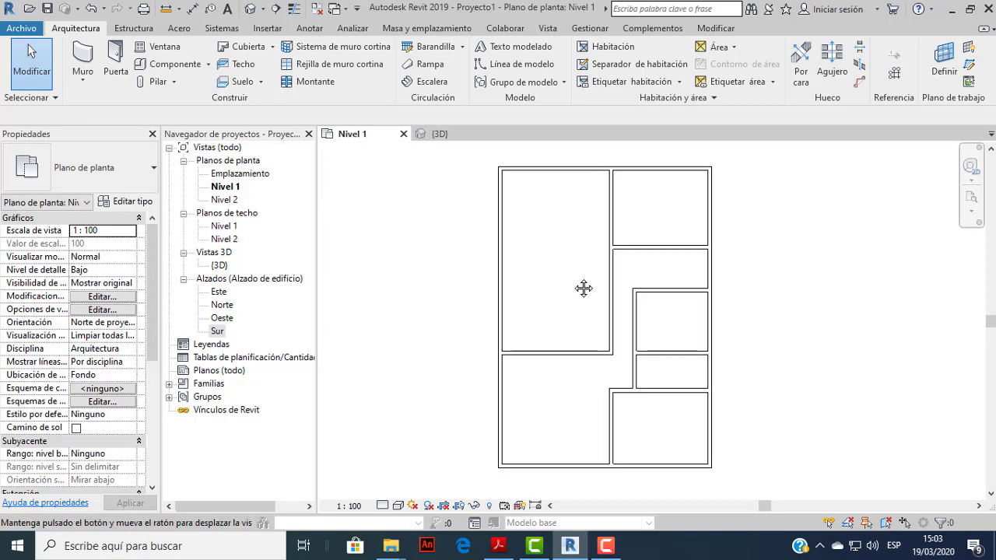
From the Door tool, browse Load Family to the Spanish_INTL > Puertas library folder.
click(115, 72)
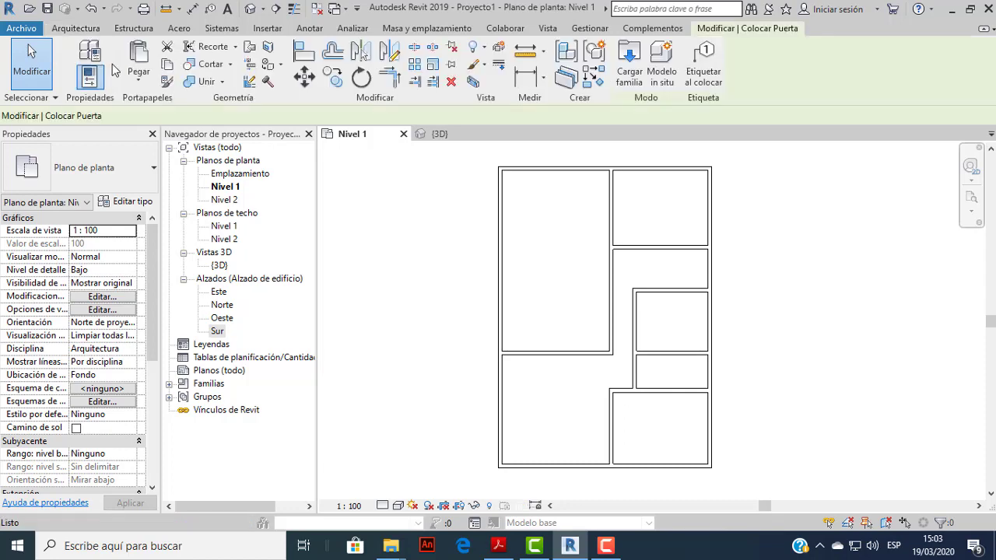
click(626, 79)
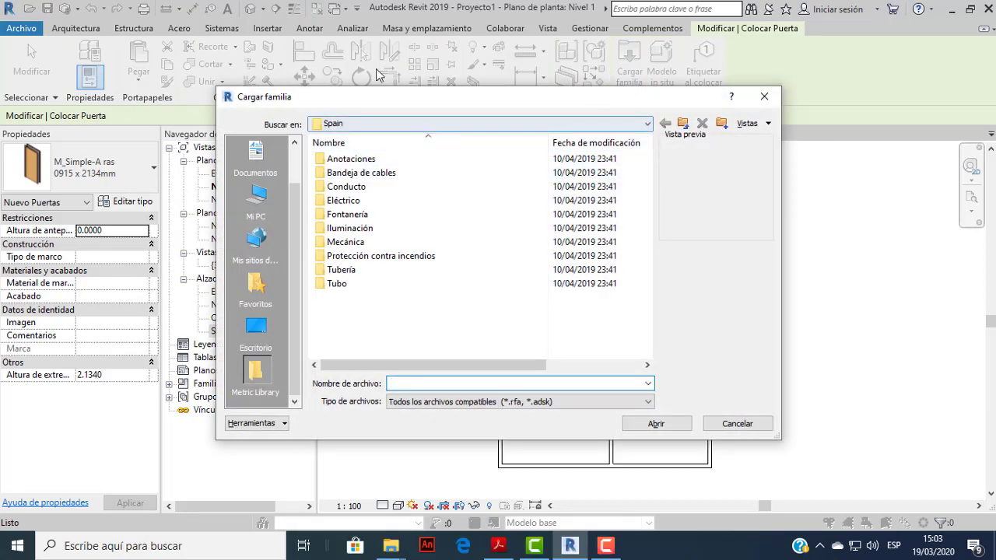
mouse_move(428, 143)
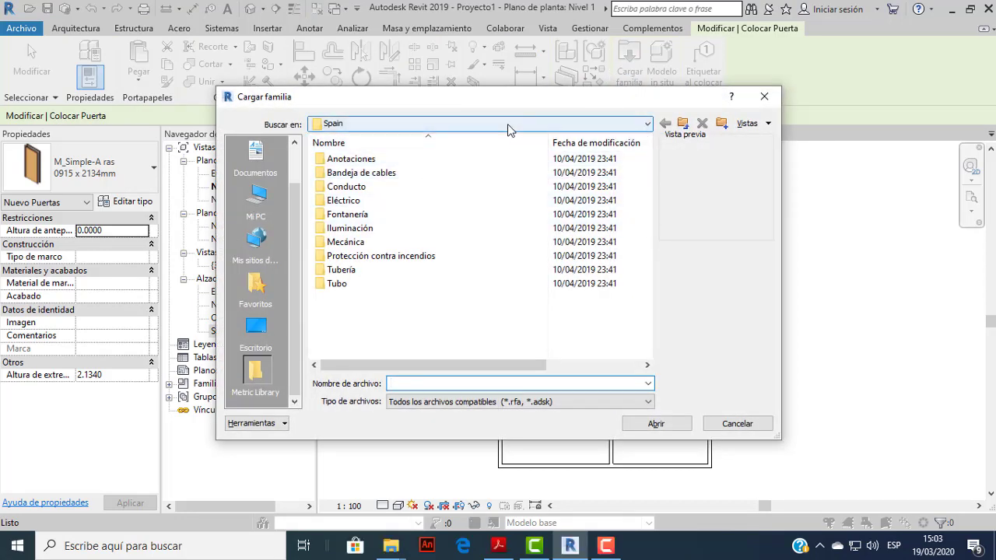
click(682, 123)
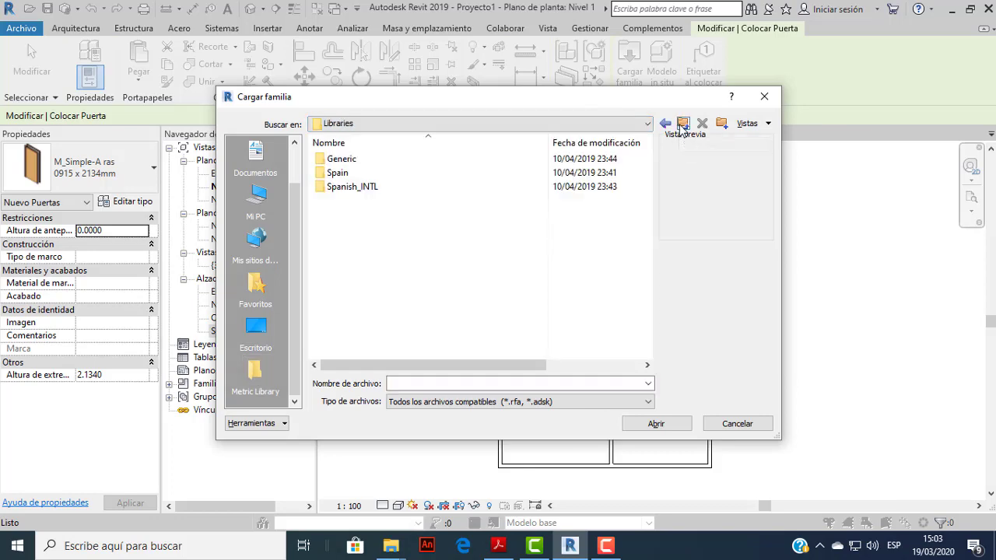
double_click(363, 190)
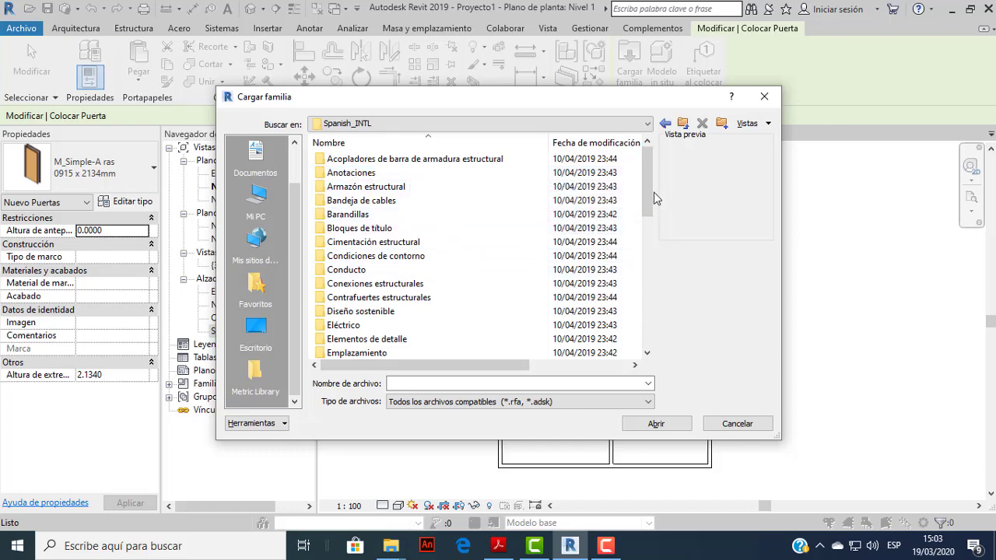
drag(652, 200, 648, 294)
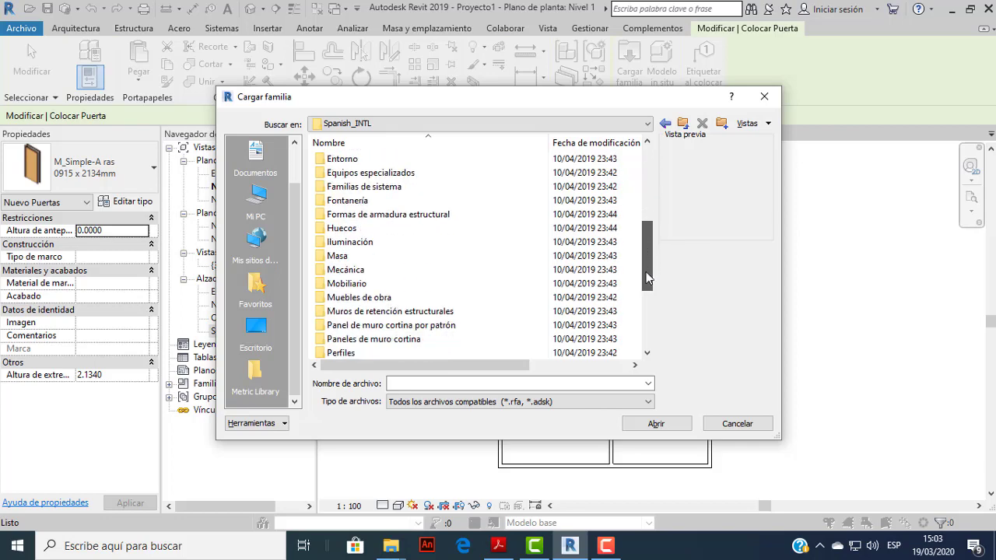
scroll(358, 257, down, 1)
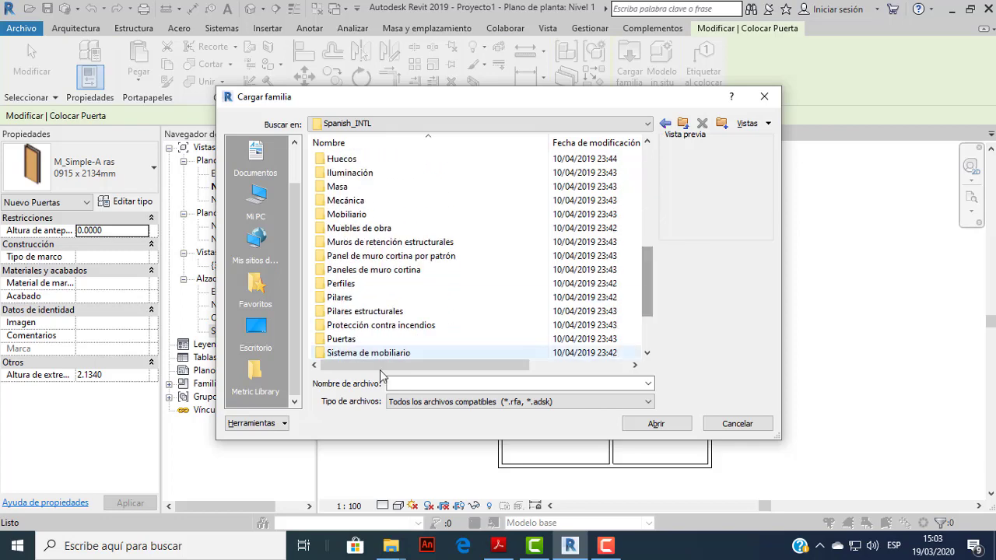
double_click(341, 340)
Preview the Puertas door families and settle on M_Puerta-Simple-Panel.
click(394, 201)
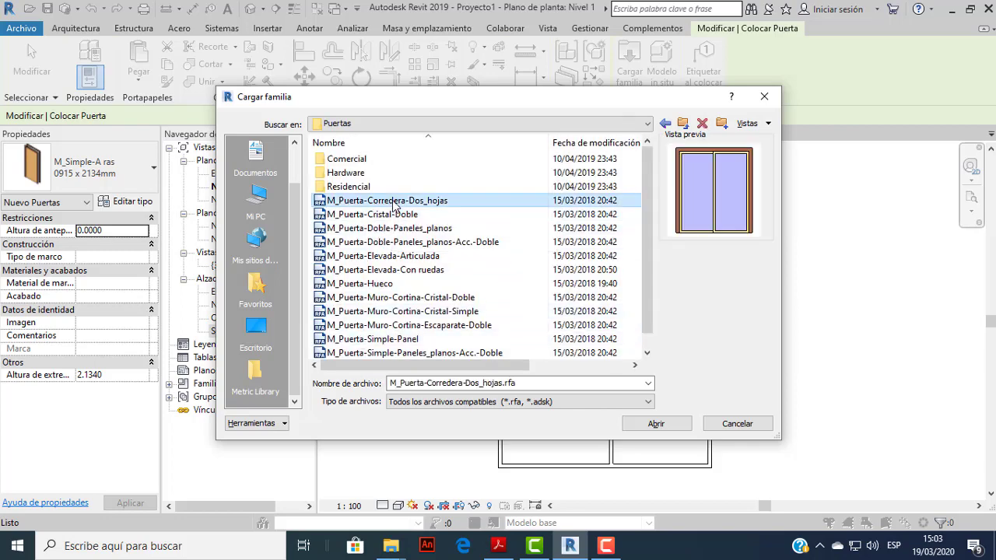
click(393, 215)
click(384, 228)
click(366, 257)
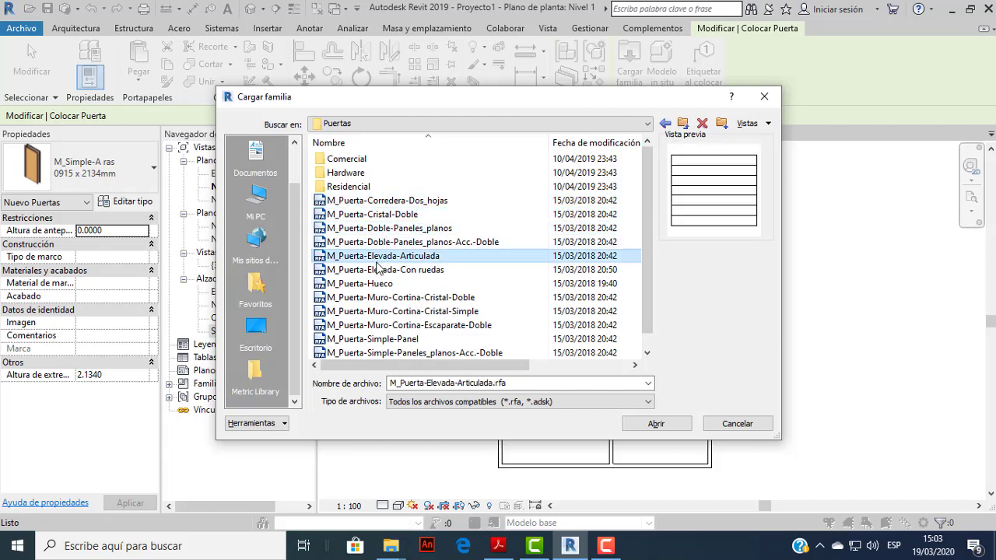
scroll(358, 264, down, 1)
click(374, 256)
click(376, 271)
click(379, 284)
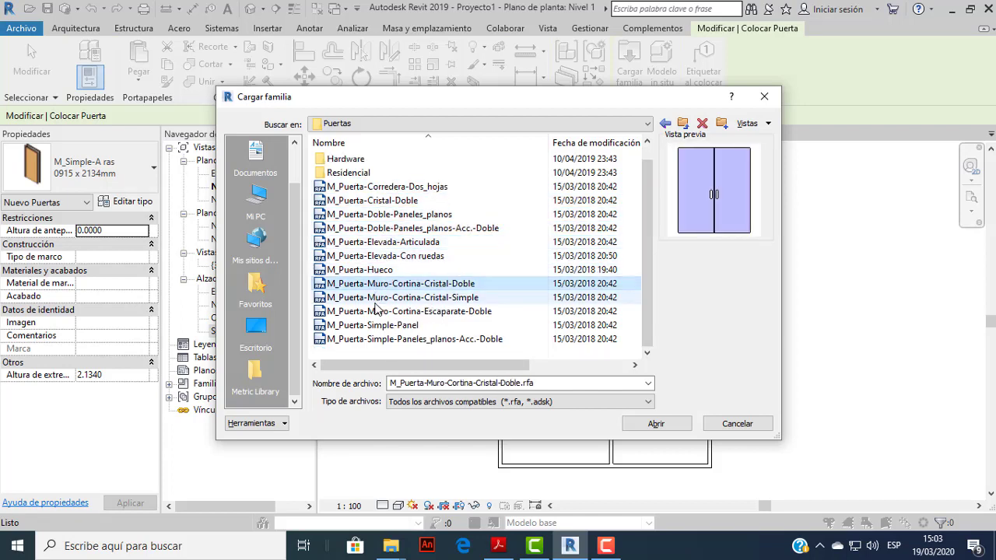
click(379, 311)
click(379, 326)
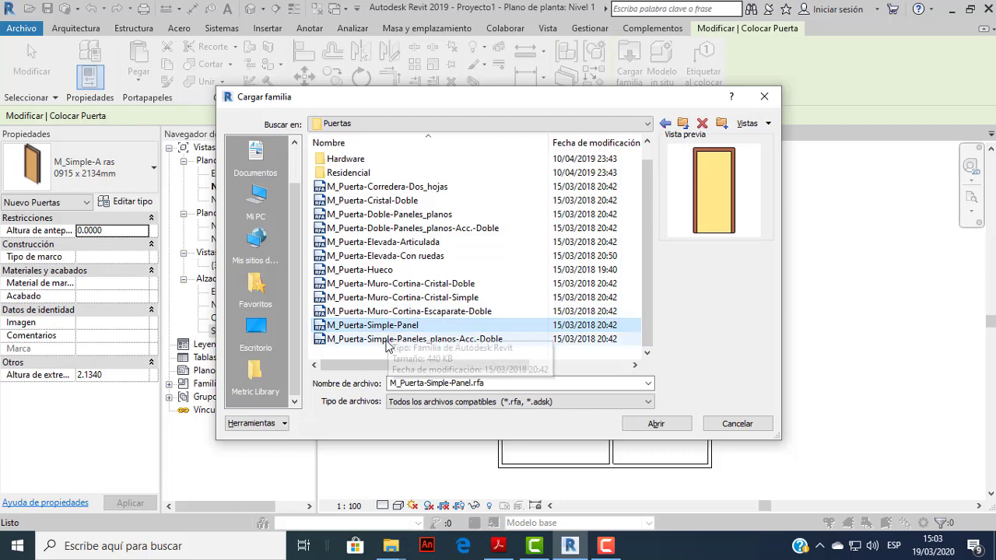
click(389, 339)
click(392, 327)
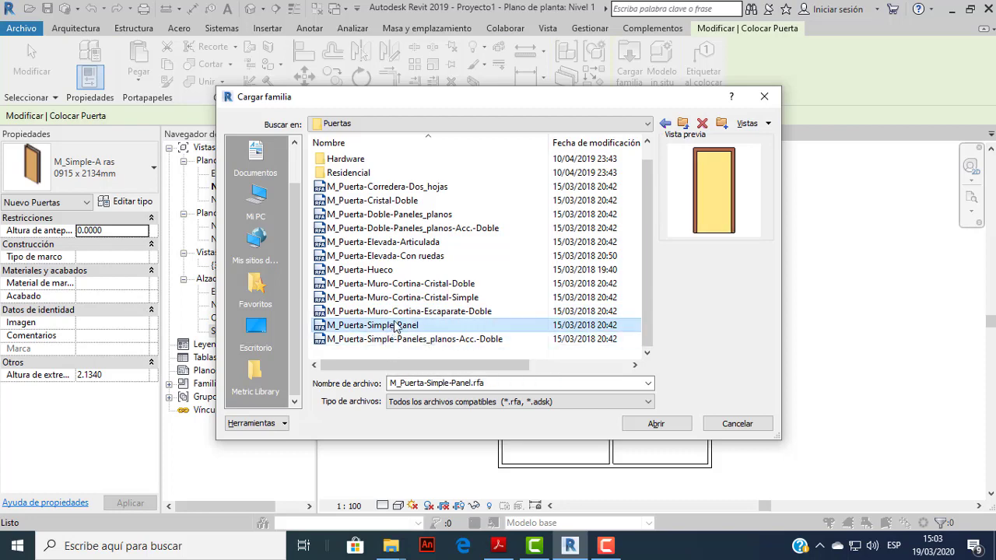
Look through the Hardware subfolder (exit bar, push plate, bar handle), then go back to Puertas.
double_click(363, 159)
click(362, 160)
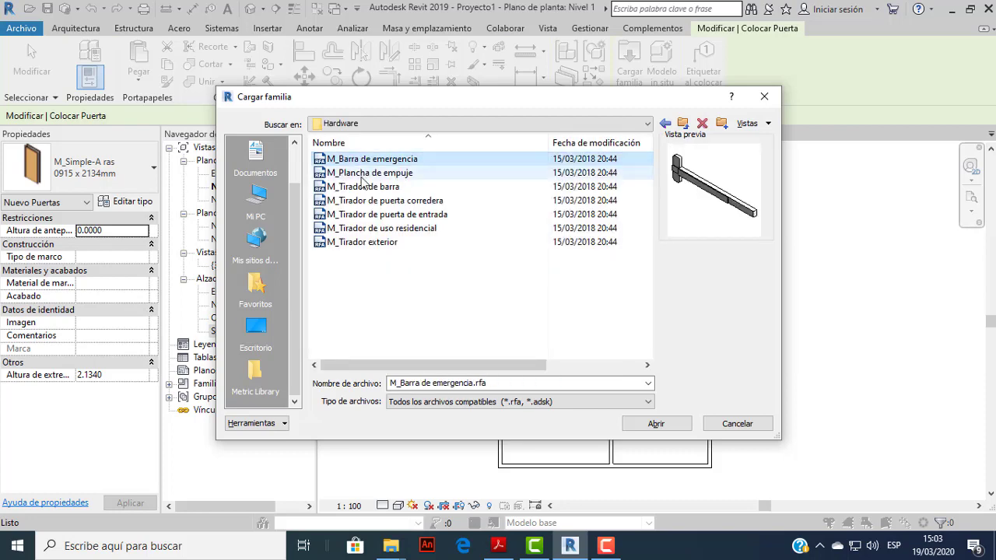
click(363, 173)
click(666, 124)
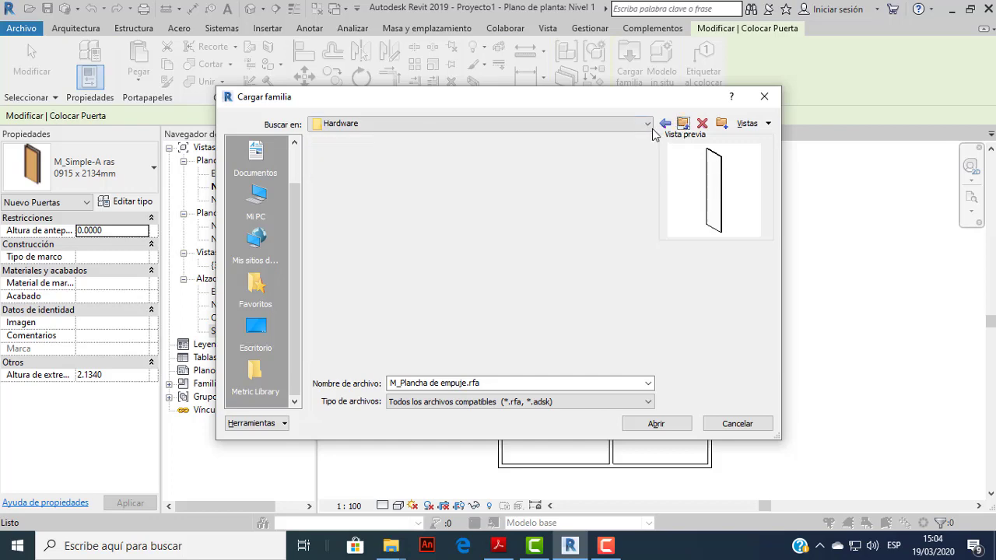
double_click(362, 173)
click(363, 172)
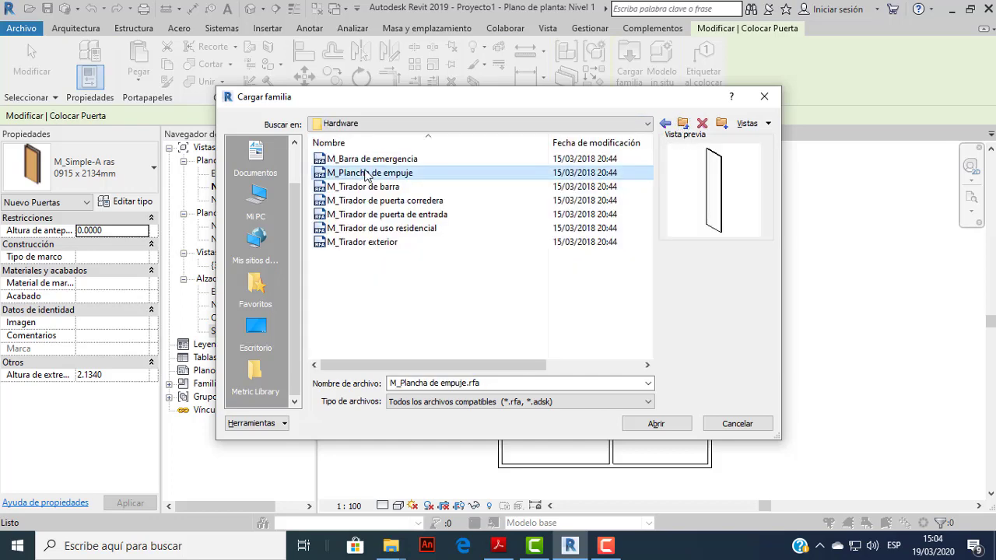
click(366, 159)
click(363, 186)
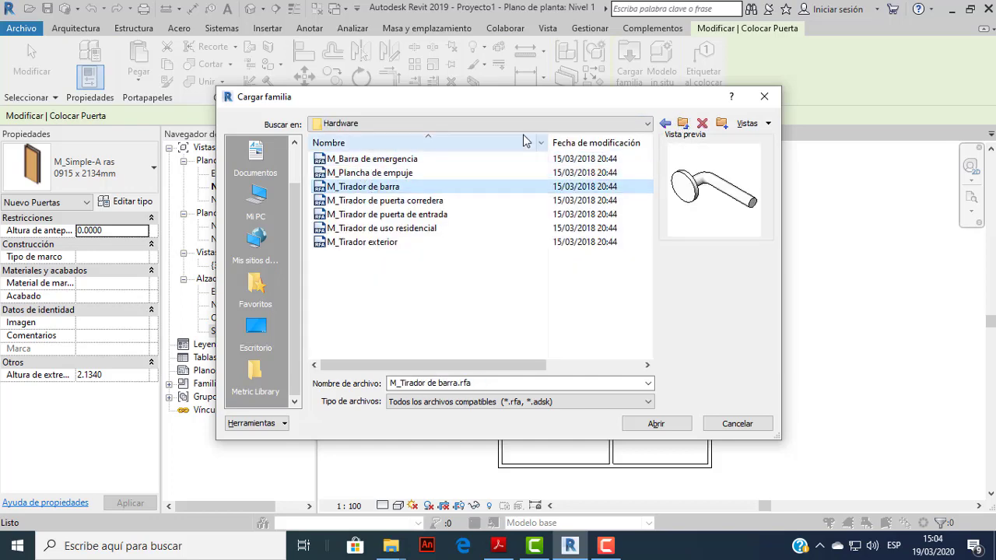
click(683, 124)
Load M_Puerta-Simple-Panel.rfa and accept its door types.
scroll(389, 249, down, 1)
click(397, 327)
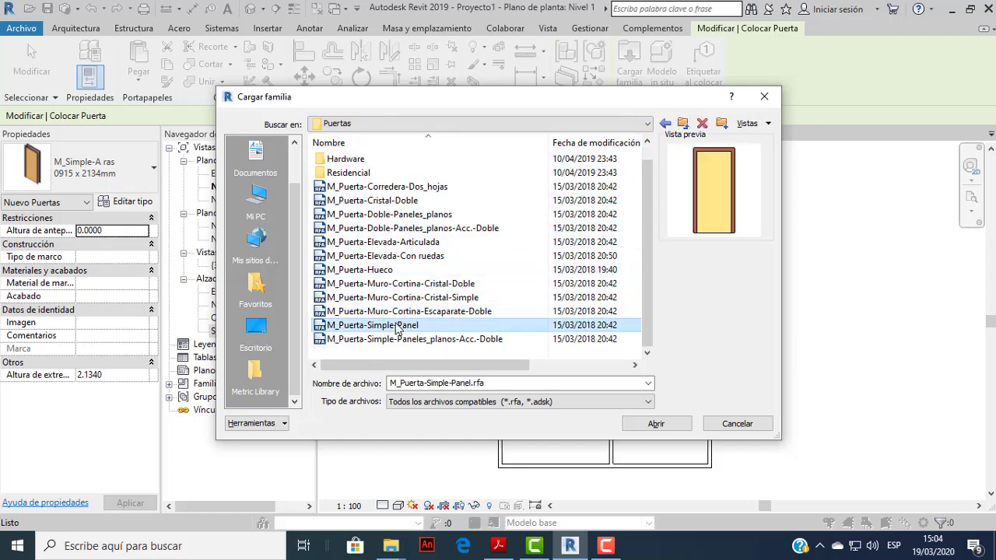
click(656, 424)
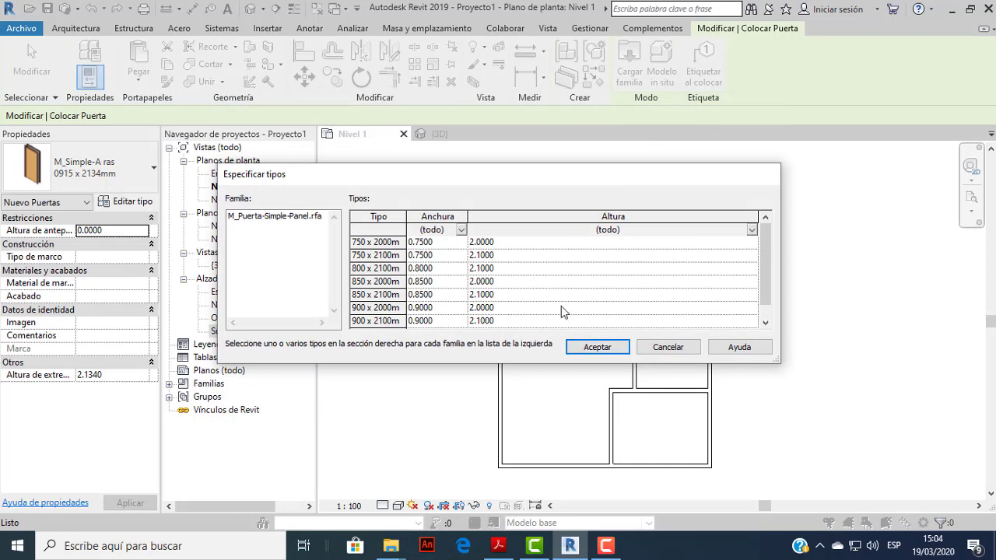
click(609, 347)
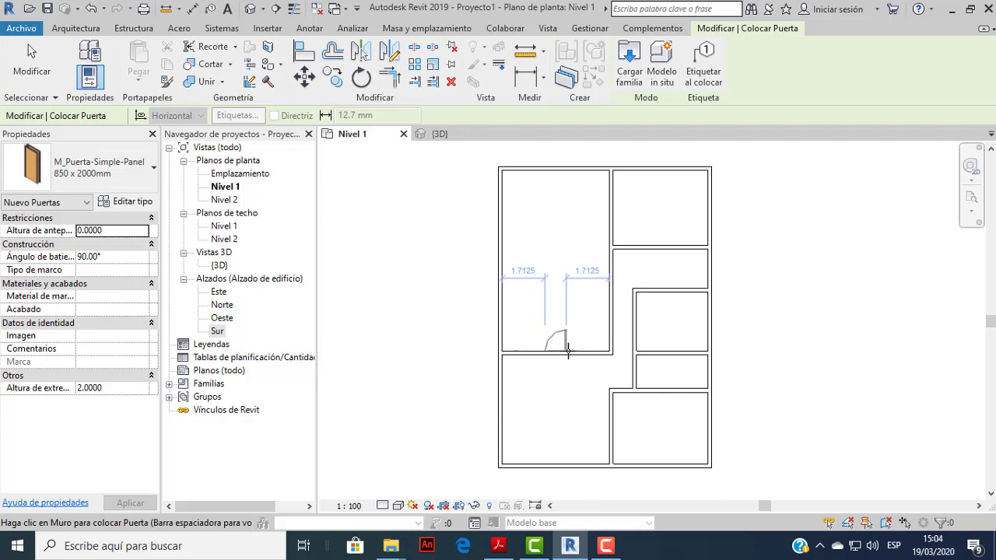
Place an 850 x 2000mm M_Puerta-Simple-Panel door in the bottom exterior wall.
scroll(605, 438, up, 2)
middle_drag(605, 443, 576, 321)
scroll(514, 303, up, 1)
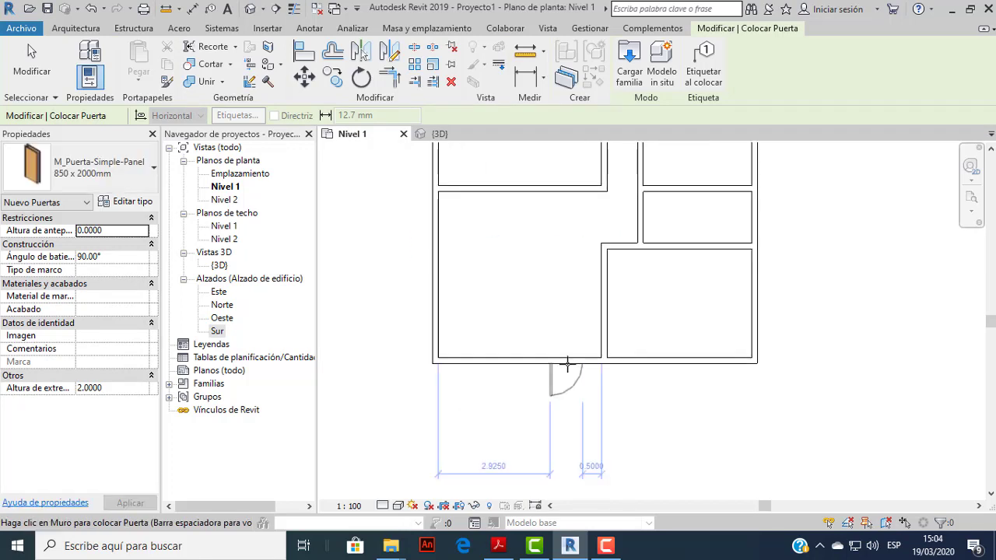
scroll(580, 346, up, 1)
scroll(580, 358, up, 1)
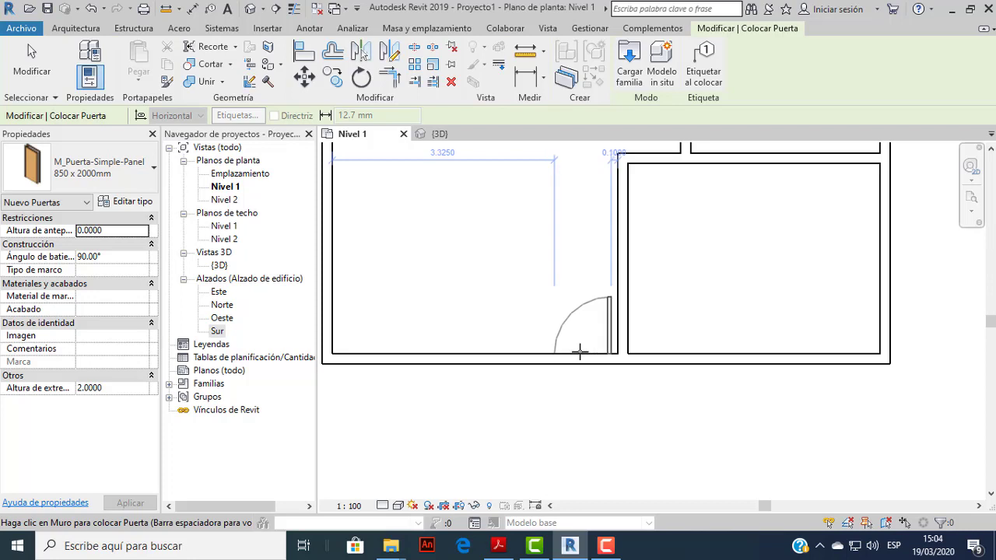
click(580, 352)
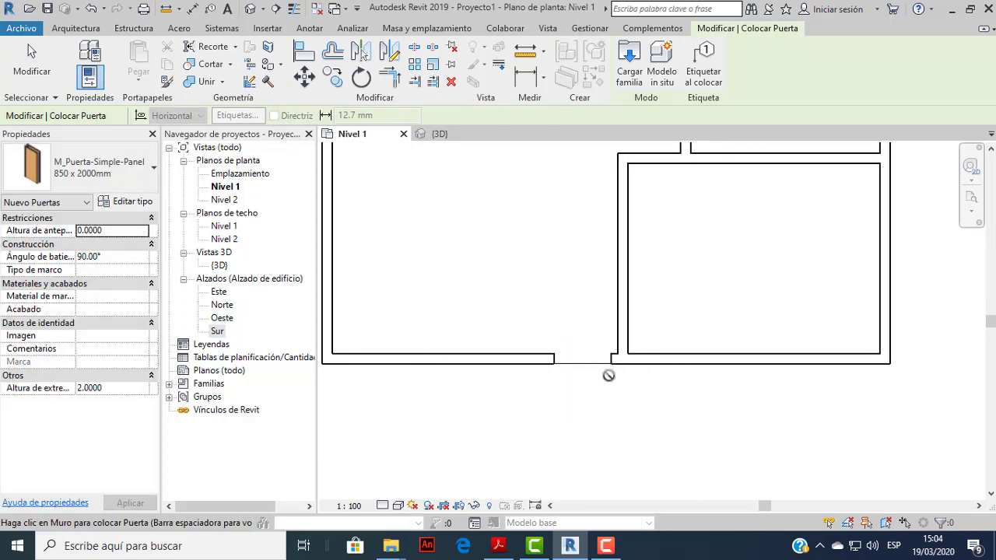
key(Escape)
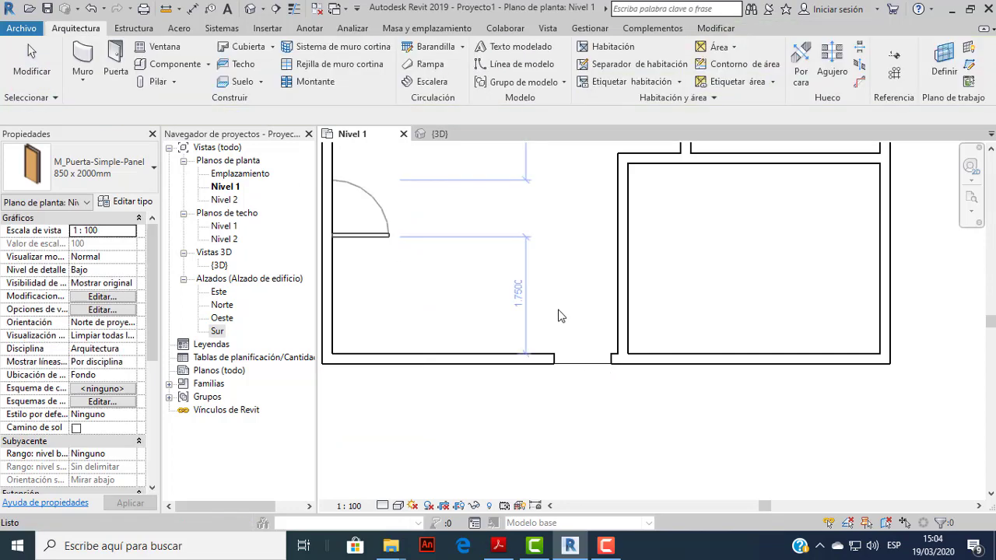
Select the newly placed door in the lower wall.
click(579, 354)
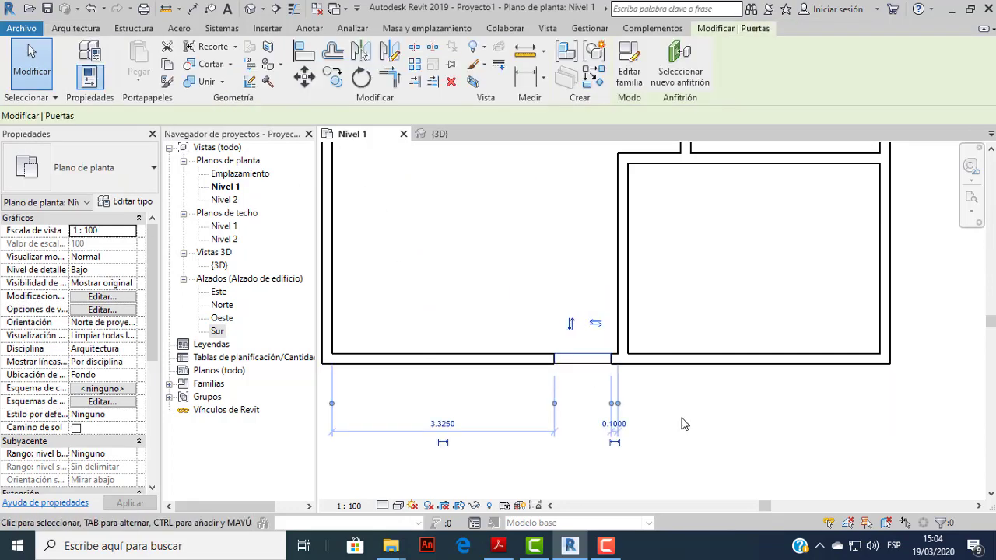
click(650, 400)
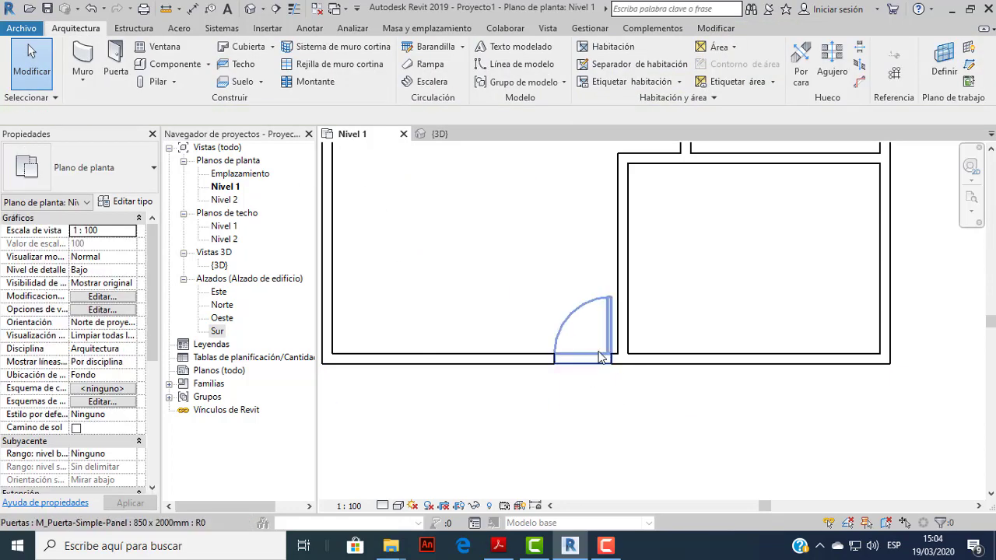
click(595, 354)
Zoom and orbit around the new door in the 3D view, then go back to Nivel 1.
click(483, 139)
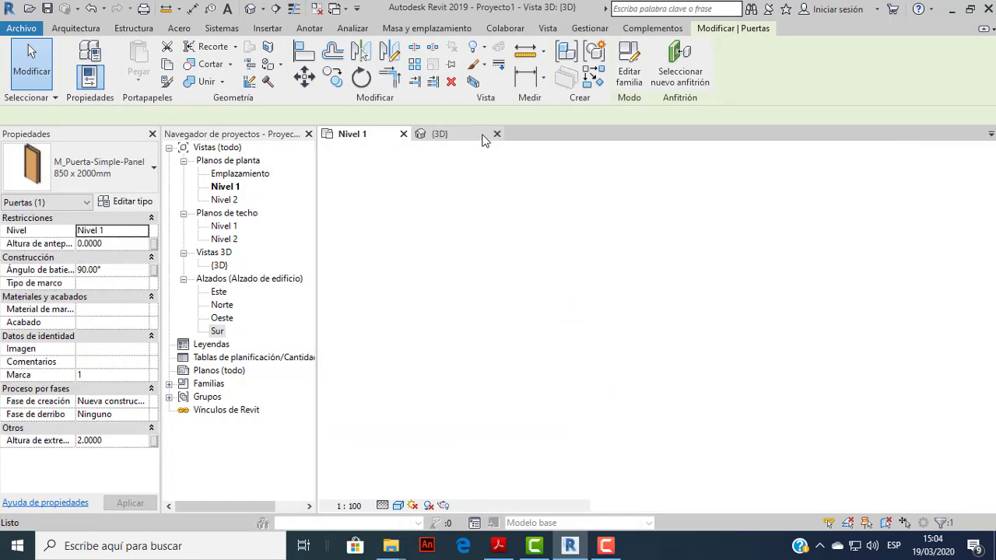
click(797, 444)
scroll(457, 433, up, 4)
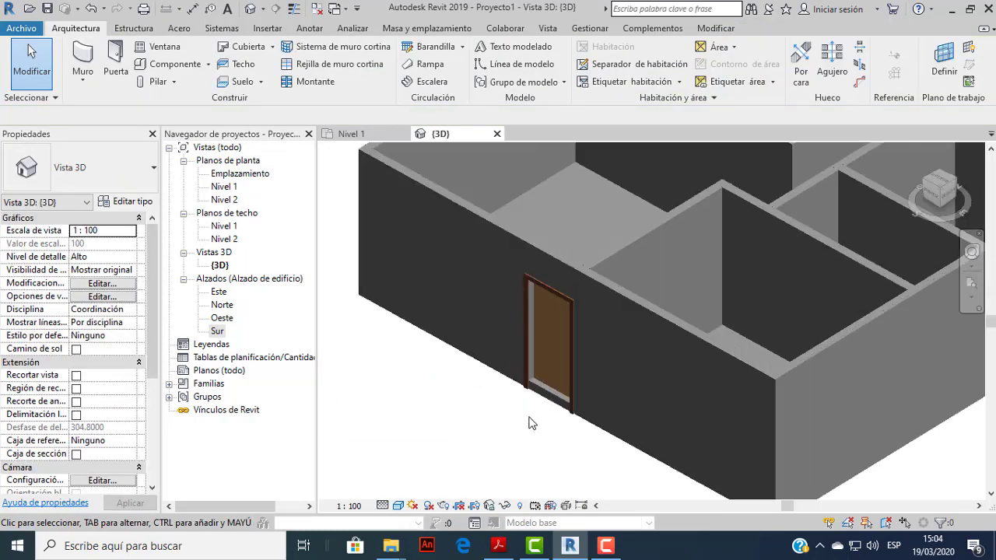
scroll(533, 423, up, 1)
scroll(591, 420, up, 2)
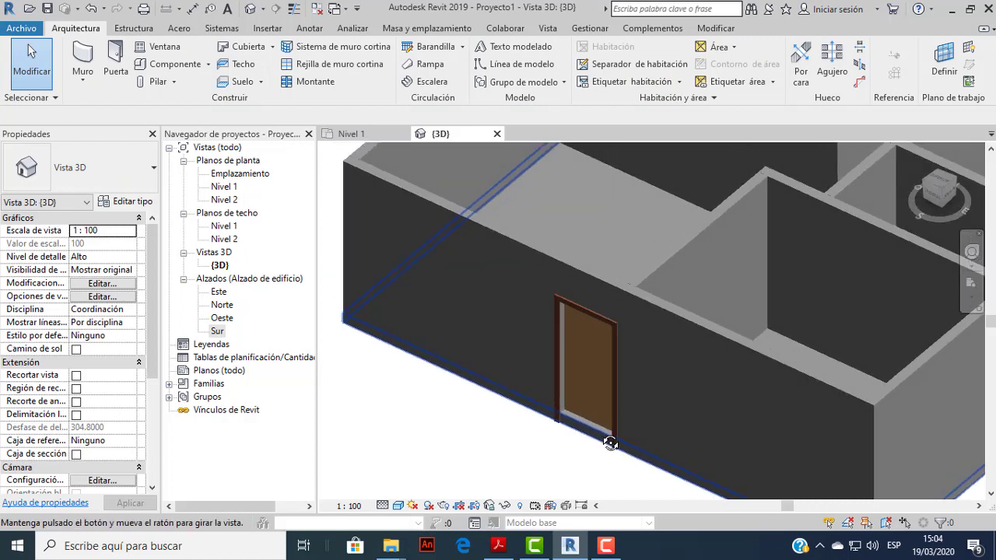
scroll(607, 388, up, 2)
scroll(611, 385, up, 1)
mouse_move(610, 385)
shift+middle_down()
mouse_move(551, 381)
mouse_move(454, 283)
mouse_move(632, 266)
mouse_move(612, 355)
mouse_move(538, 334)
mouse_move(708, 278)
shift+middle_up()
scroll(545, 375, down, 4)
scroll(545, 379, down, 2)
scroll(707, 277, up, 3)
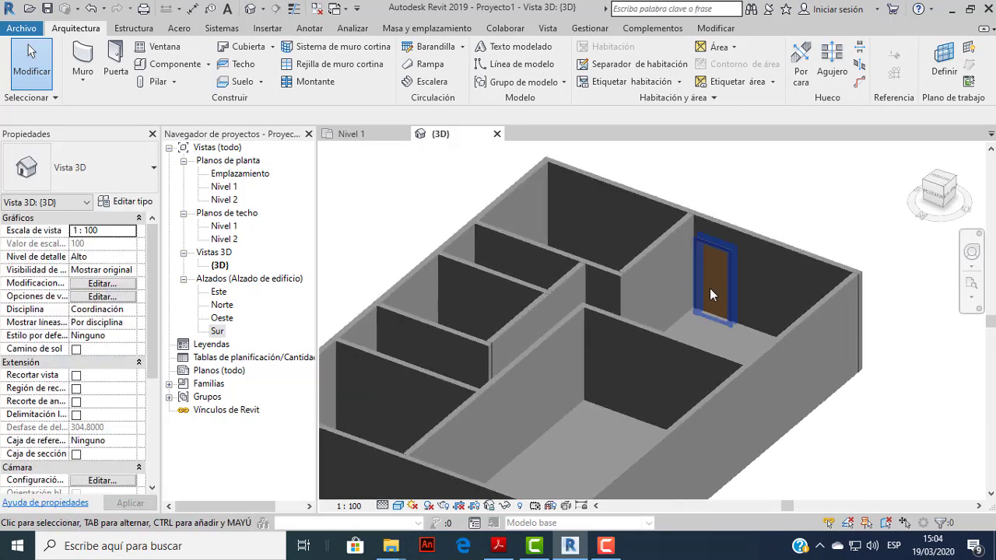
scroll(697, 314, up, 1)
mouse_move(697, 314)
shift+middle_down()
mouse_move(715, 297)
mouse_move(684, 342)
shift+middle_up()
scroll(715, 297, down, 3)
scroll(716, 297, down, 2)
click(381, 137)
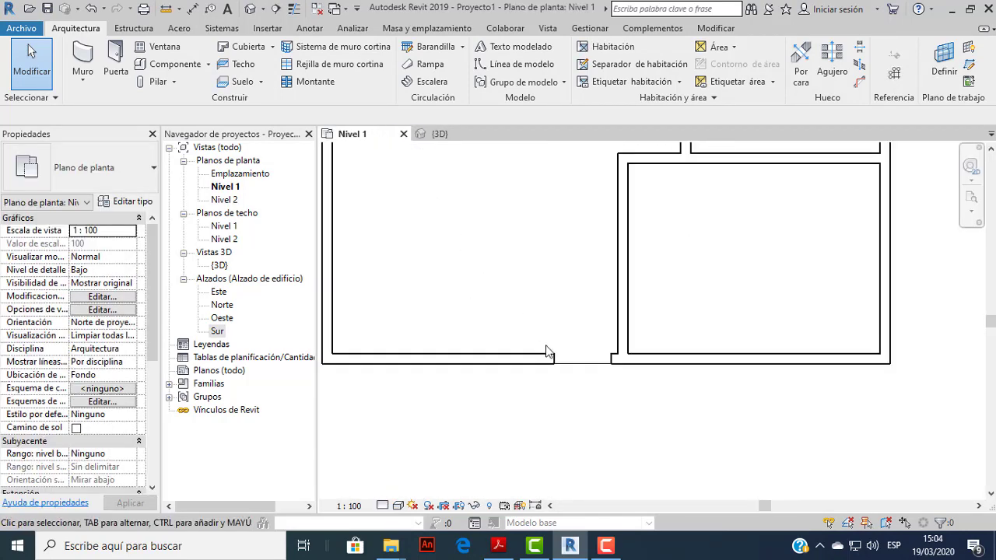
Try different swing directions and hinge sides on the lower-wall door.
scroll(549, 354, down, 2)
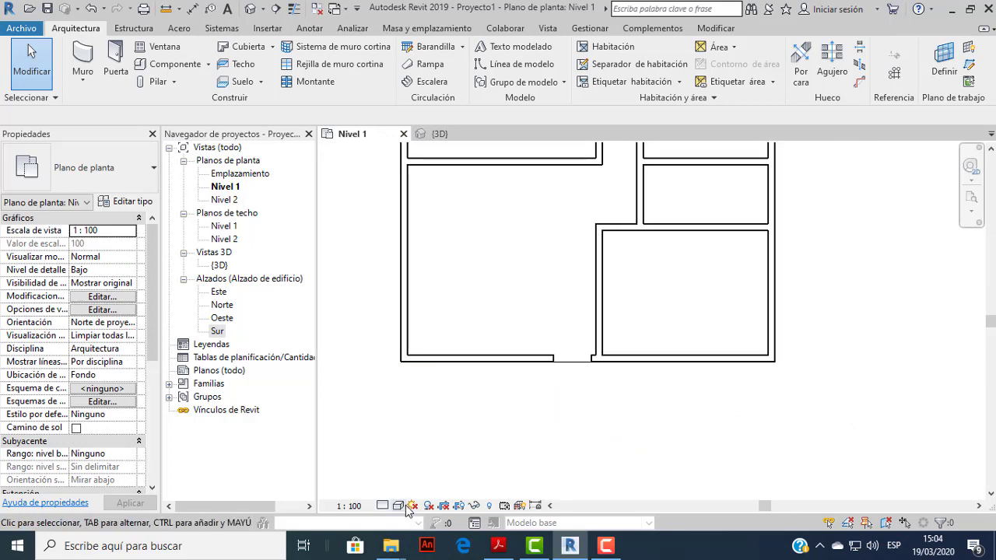
scroll(566, 358, up, 2)
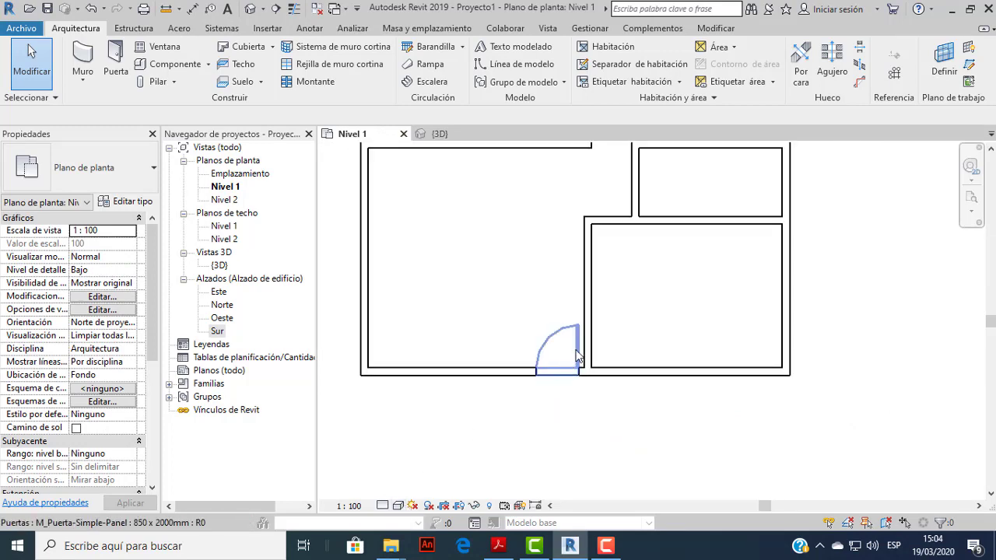
click(574, 358)
scroll(568, 355, up, 2)
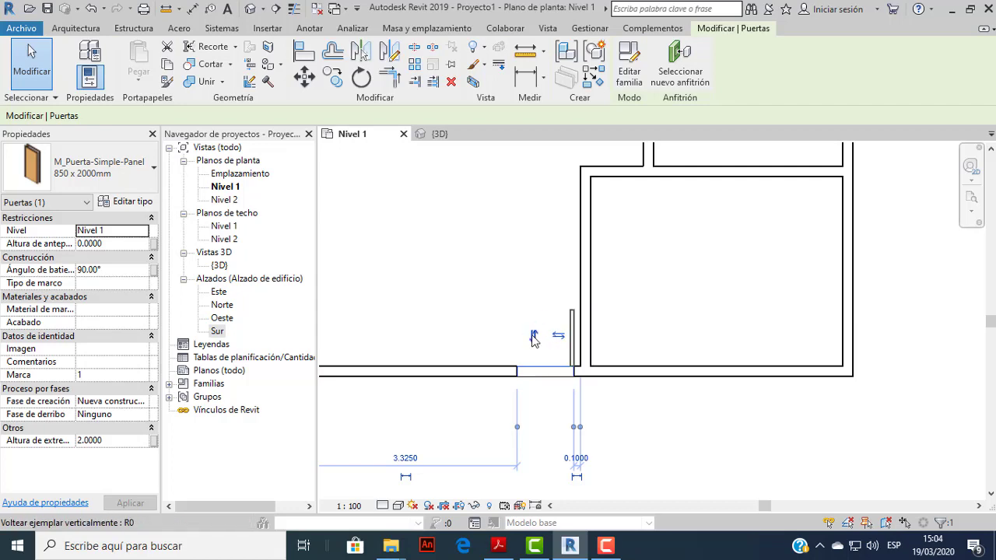
click(534, 336)
key(Escape)
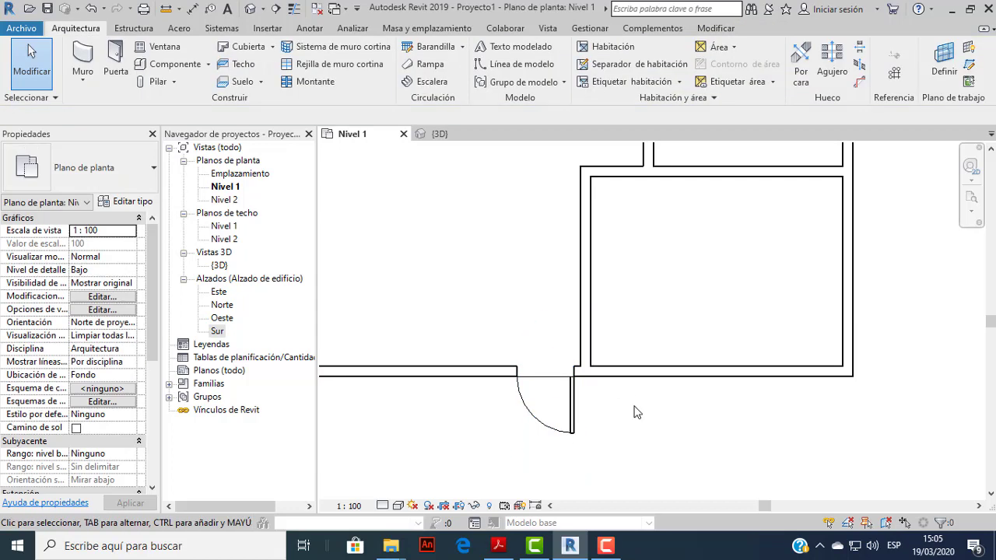
scroll(637, 412, down, 2)
scroll(593, 411, up, 1)
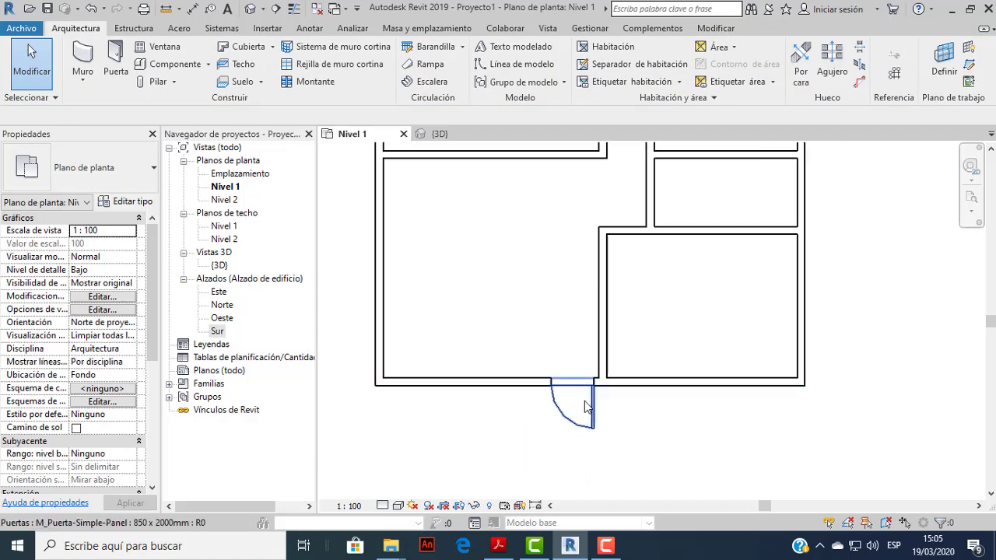
click(593, 411)
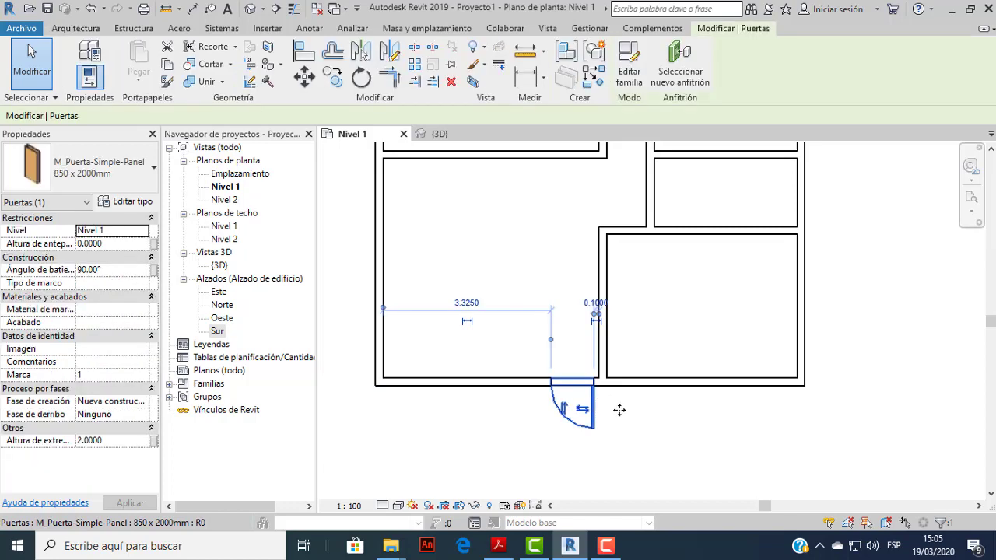
scroll(619, 410, up, 2)
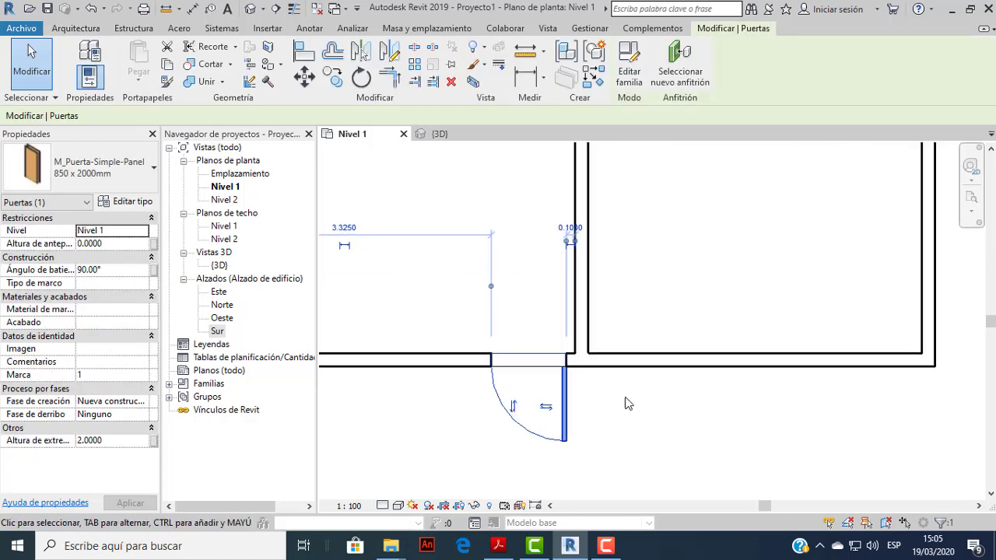
click(514, 407)
click(513, 322)
click(546, 407)
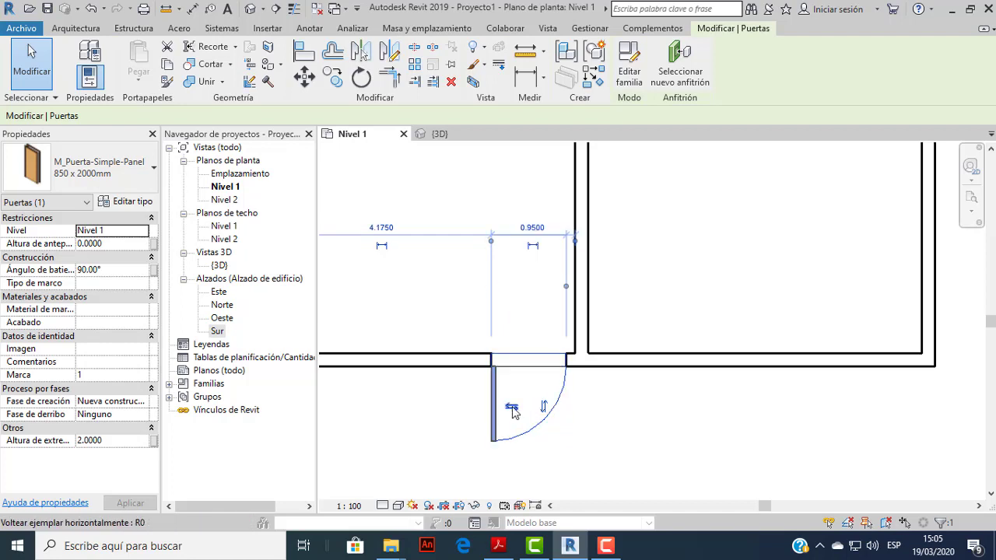
click(512, 408)
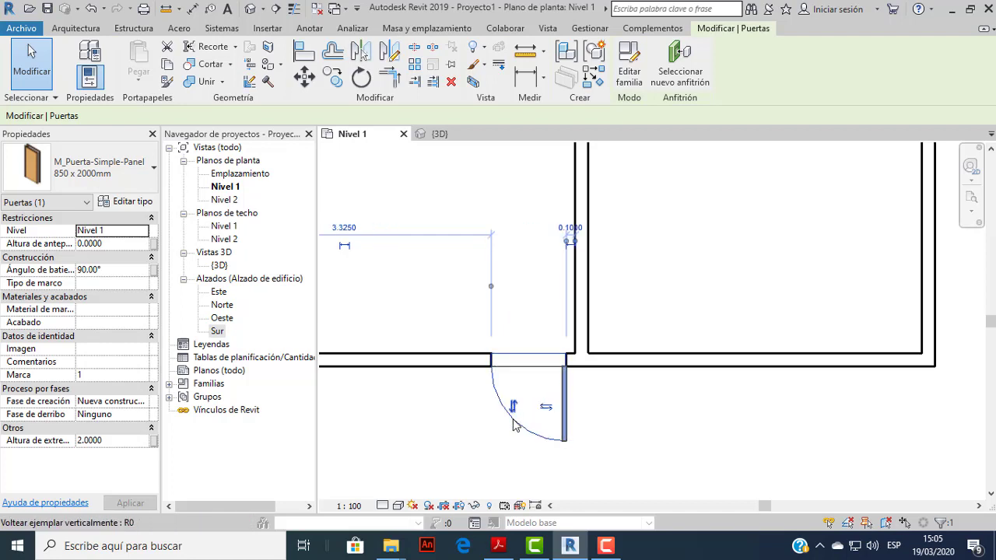
Check the PDF plan and flip the door to swing into the room above.
click(498, 545)
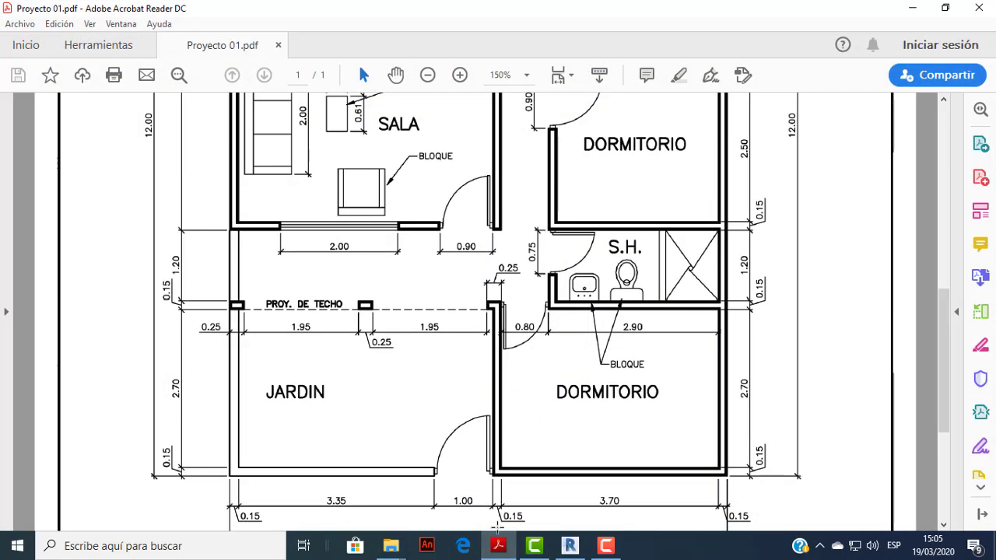
click(498, 546)
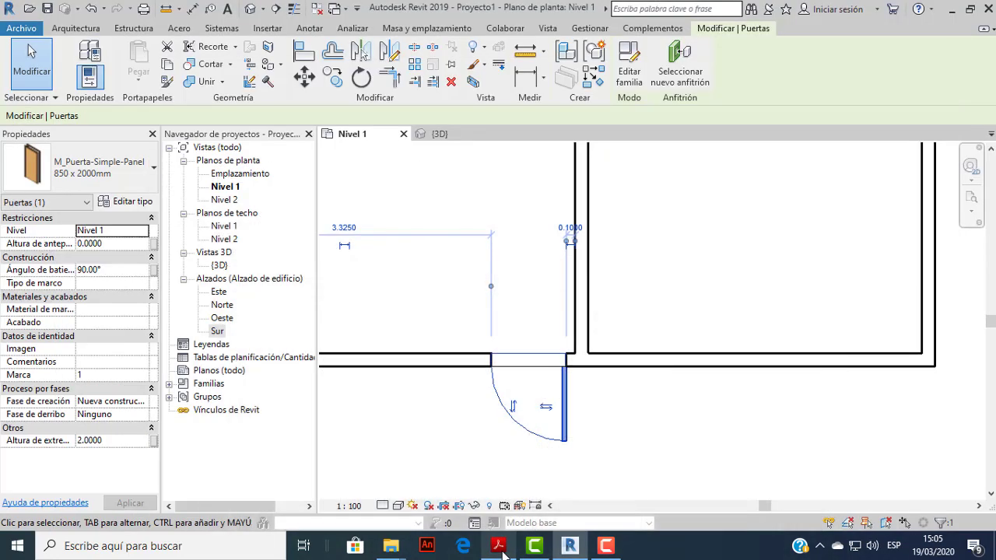
click(513, 406)
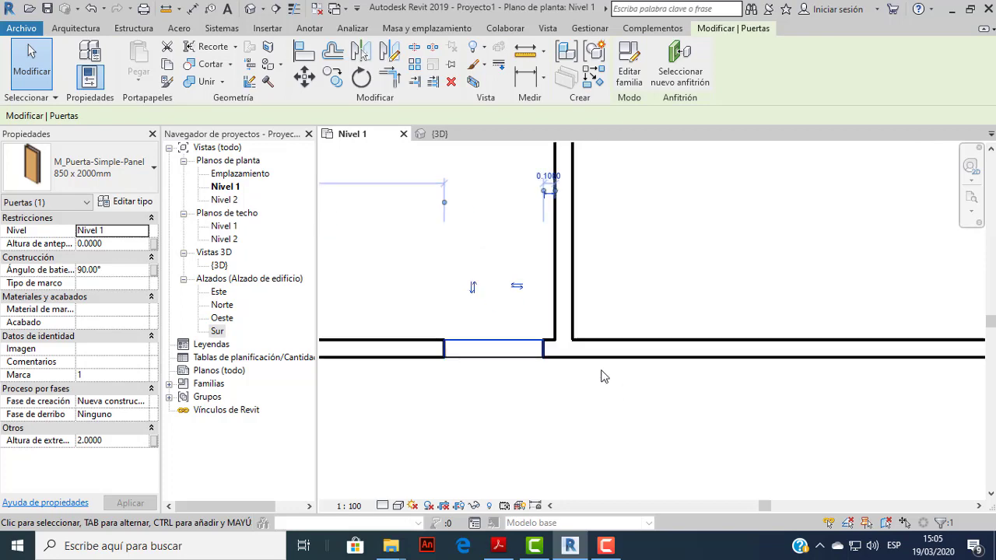
scroll(608, 373, down, 2)
click(606, 396)
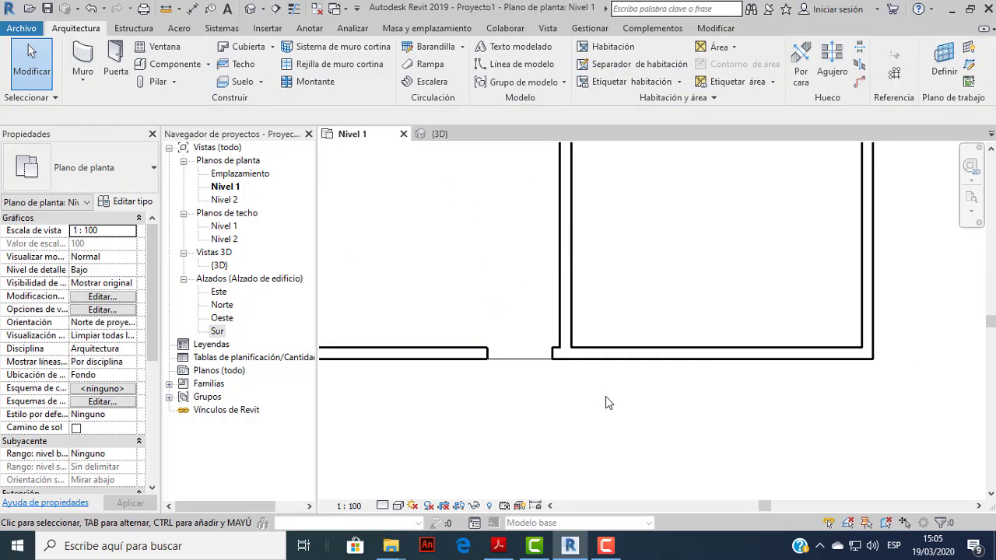
click(512, 351)
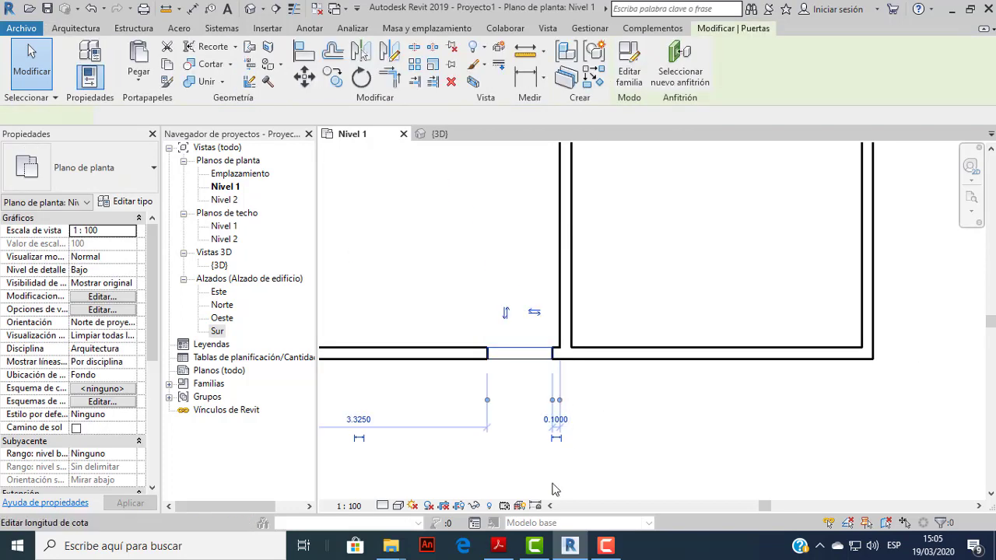
click(499, 546)
click(499, 546)
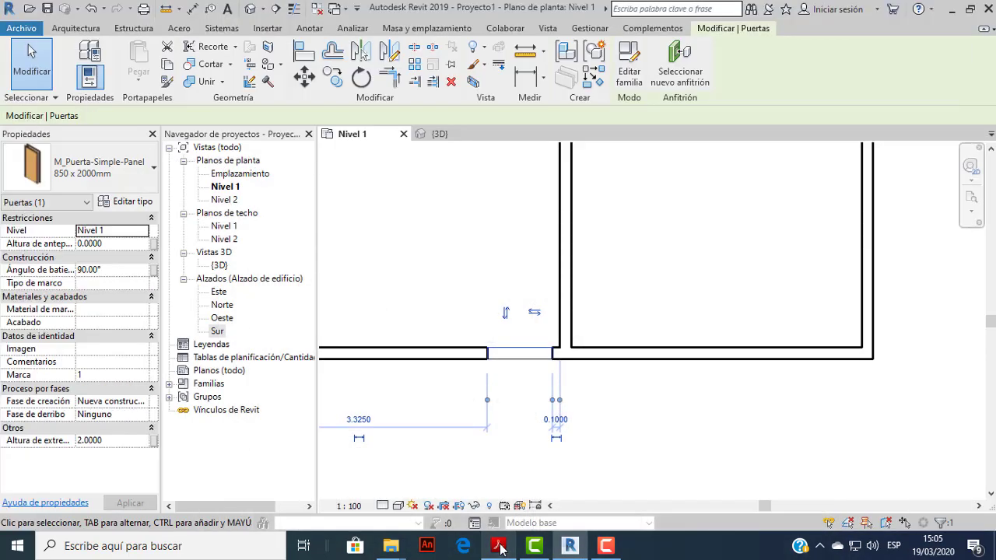
click(499, 546)
click(499, 546)
Nudge the door right with arrow keys so it sits 0.02 from the adjoining wall.
key(Right)
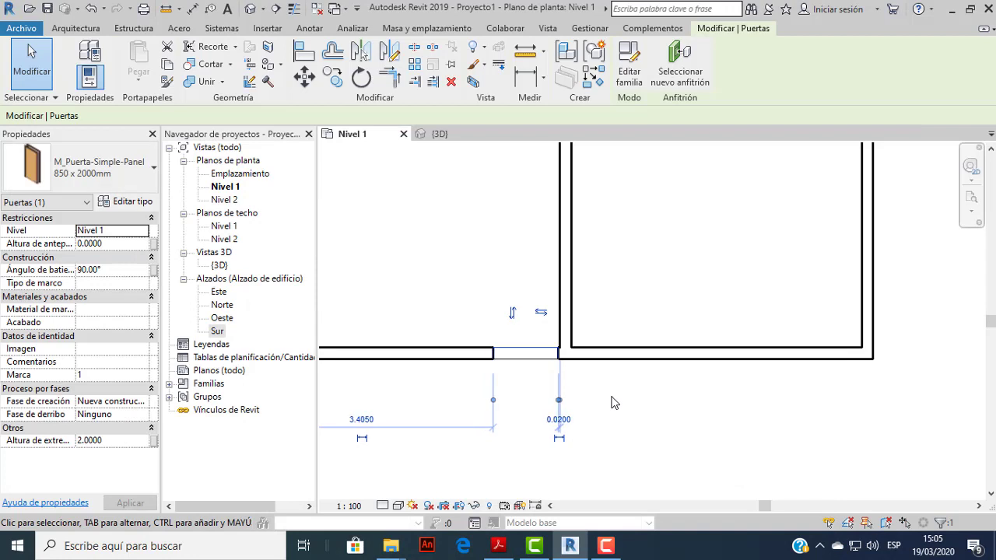
key(Right)
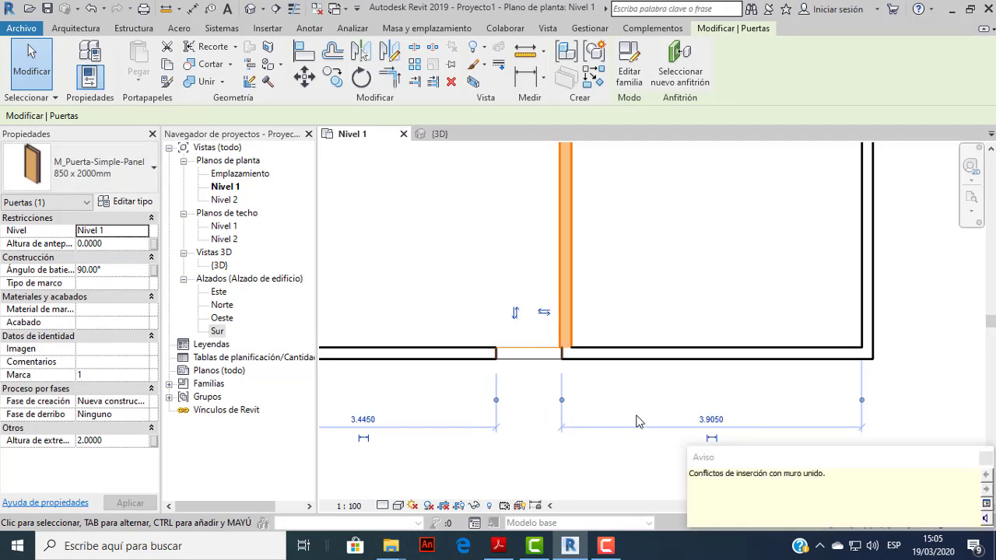
key(Left)
click(638, 421)
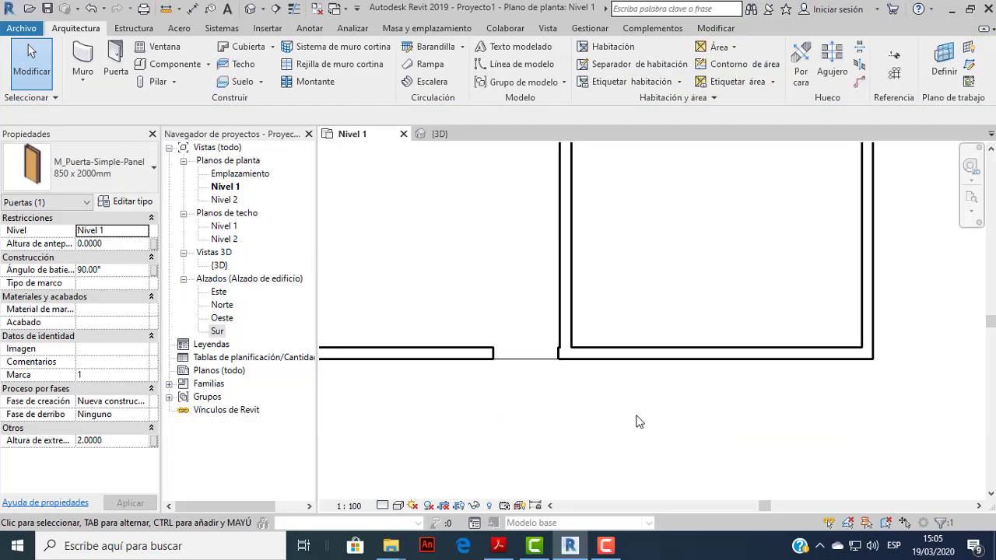
scroll(625, 369, down, 3)
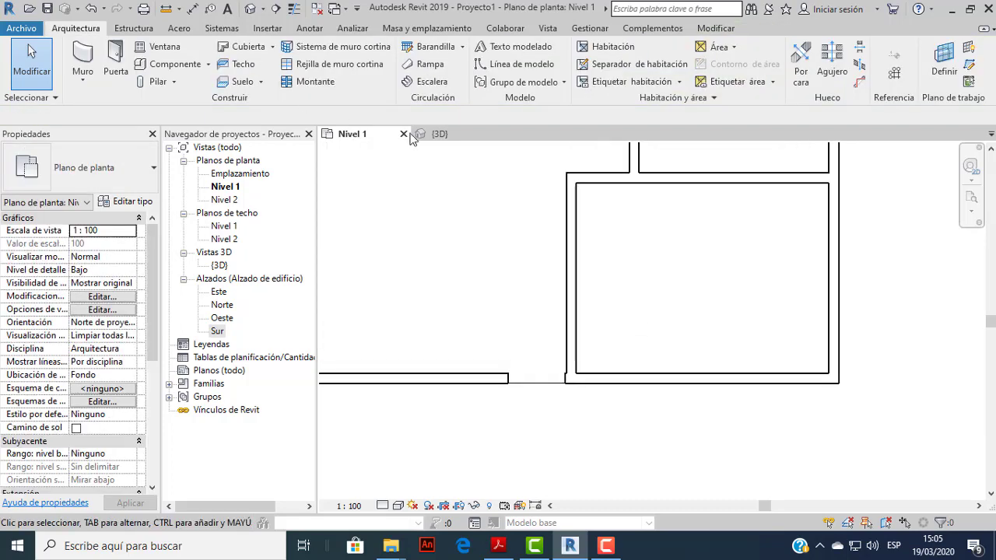
click(415, 137)
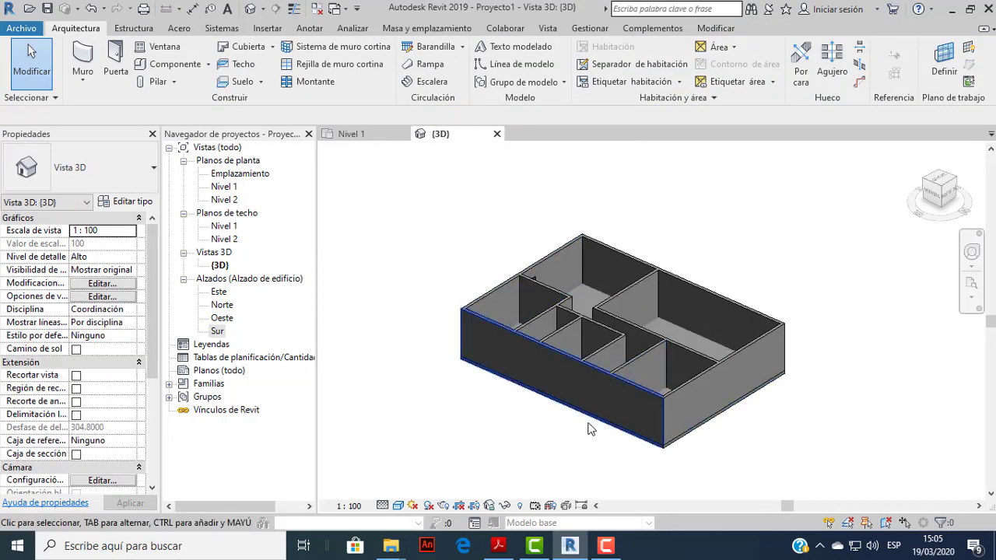
middle_drag(565, 391, 672, 369)
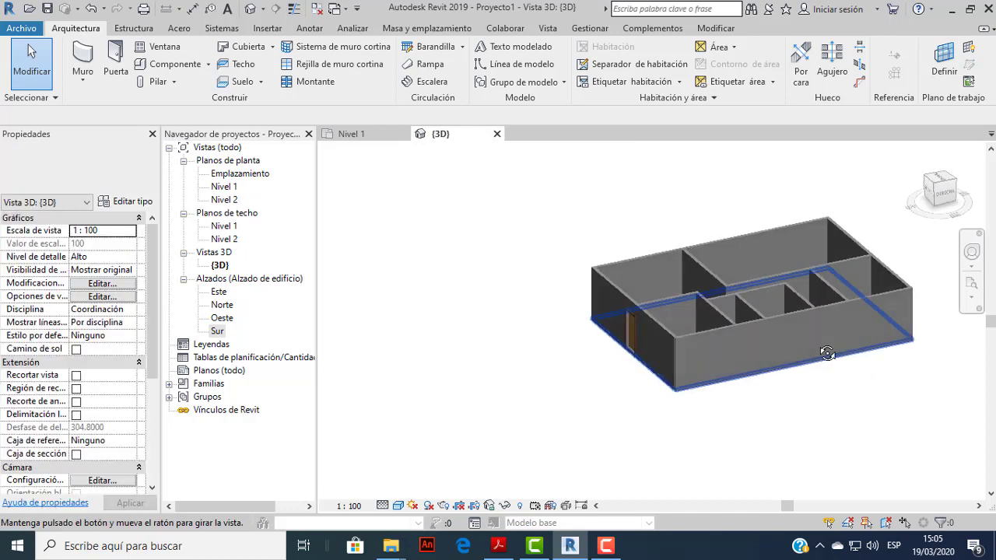
scroll(673, 326, up, 3)
scroll(762, 401, up, 3)
scroll(753, 389, down, 2)
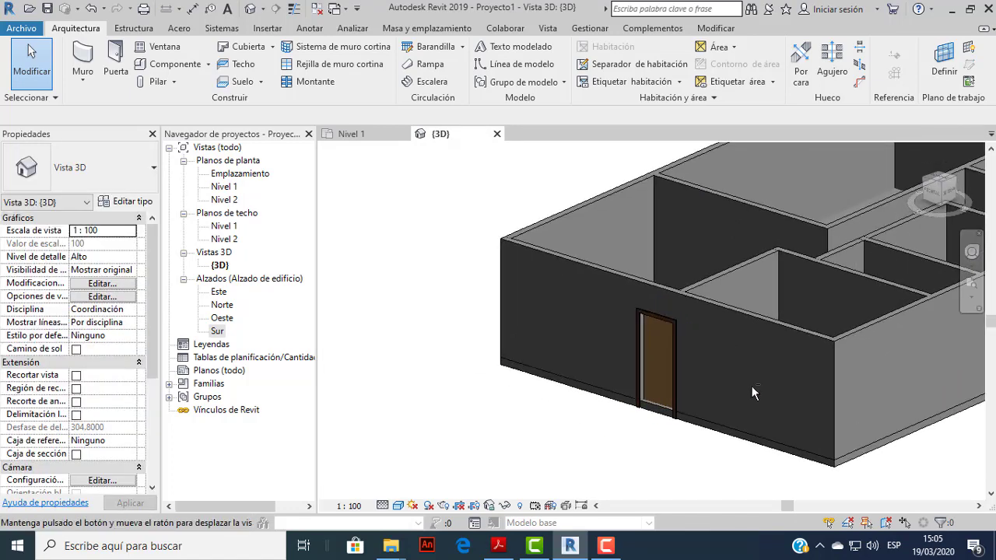
middle_drag(755, 394, 621, 395)
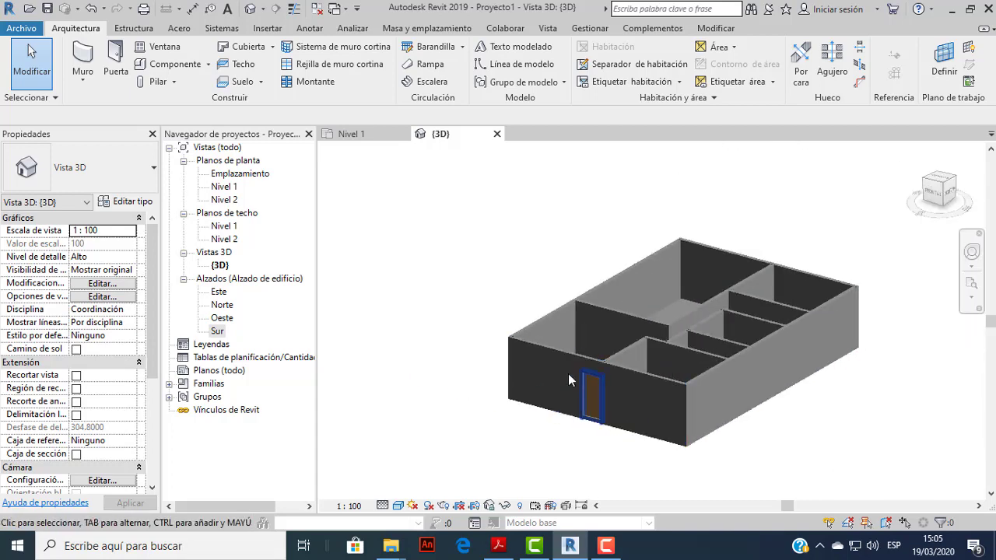
mouse_move(568, 374)
shift+middle_down()
mouse_move(620, 391)
mouse_move(628, 430)
mouse_move(700, 420)
shift+middle_up()
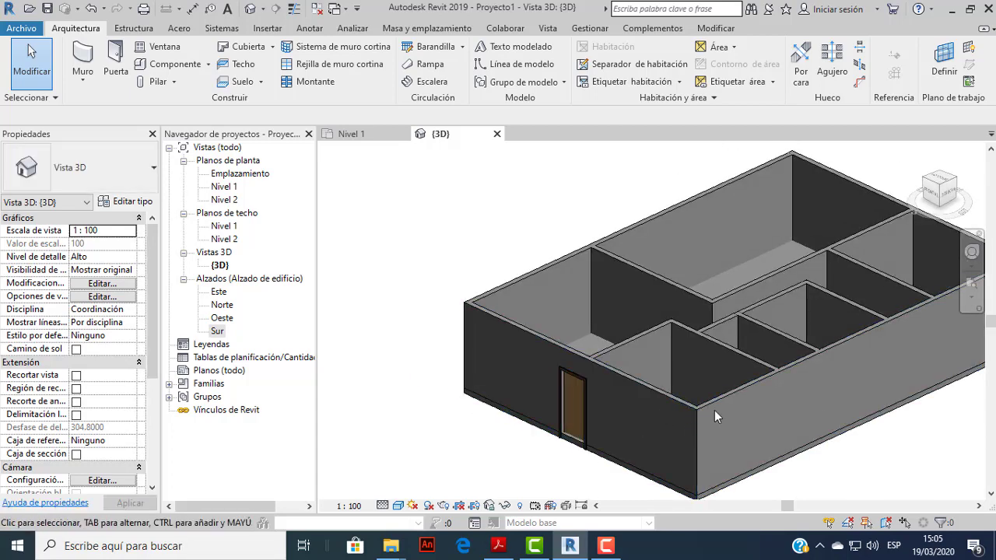
shift+middle_drag(650, 394, 606, 407)
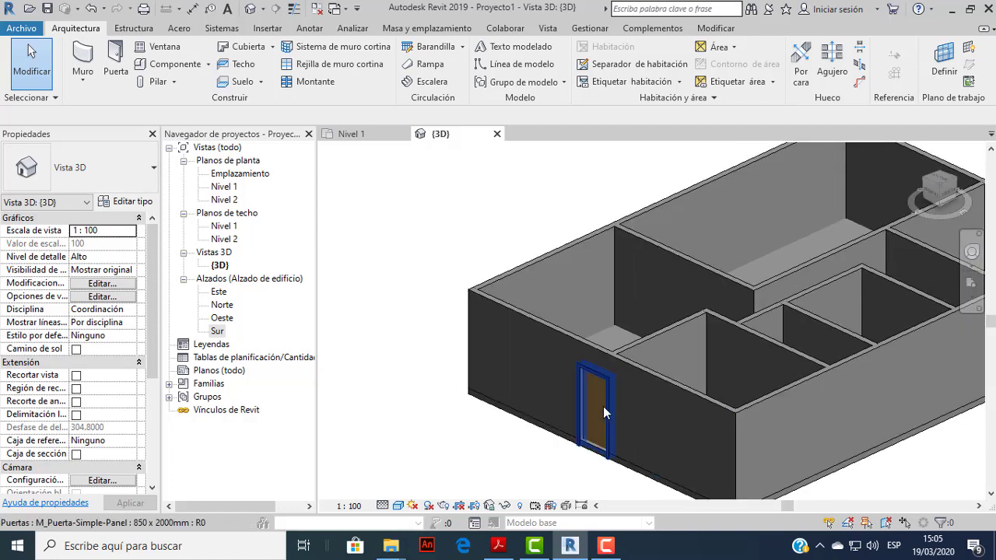
click(603, 406)
key(Delete)
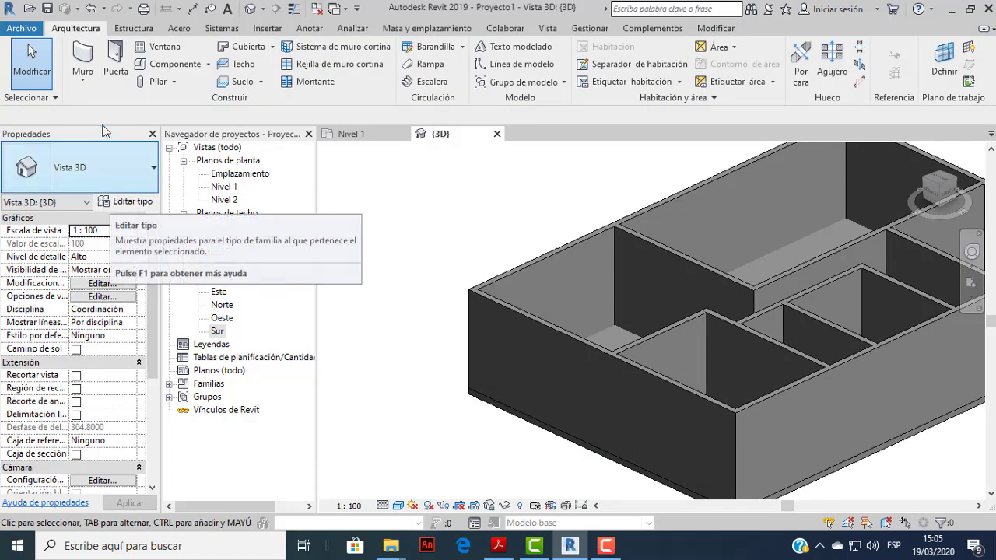
Place an M_Simple-A ras 0762 x 2032mm door in the Nivel 1 lower wall.
click(117, 69)
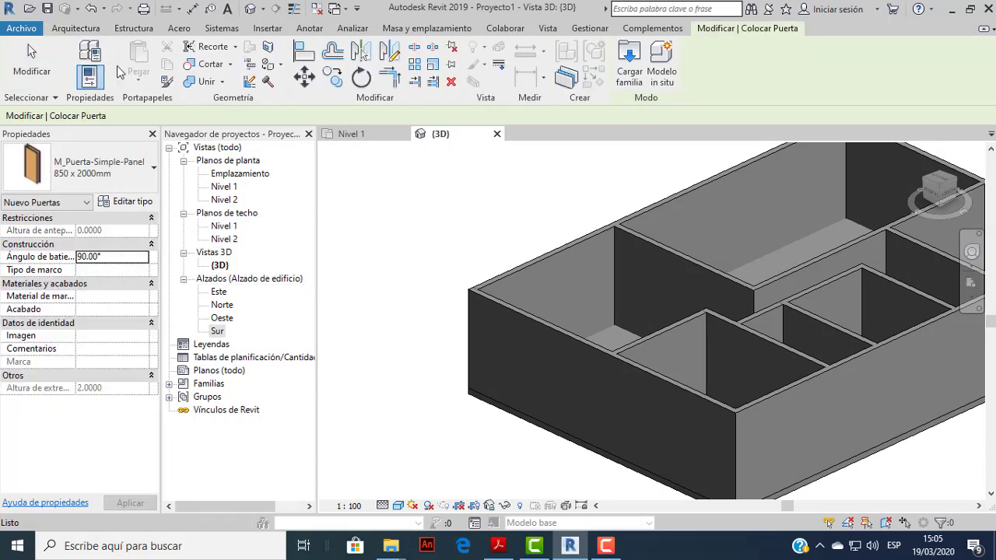
click(153, 174)
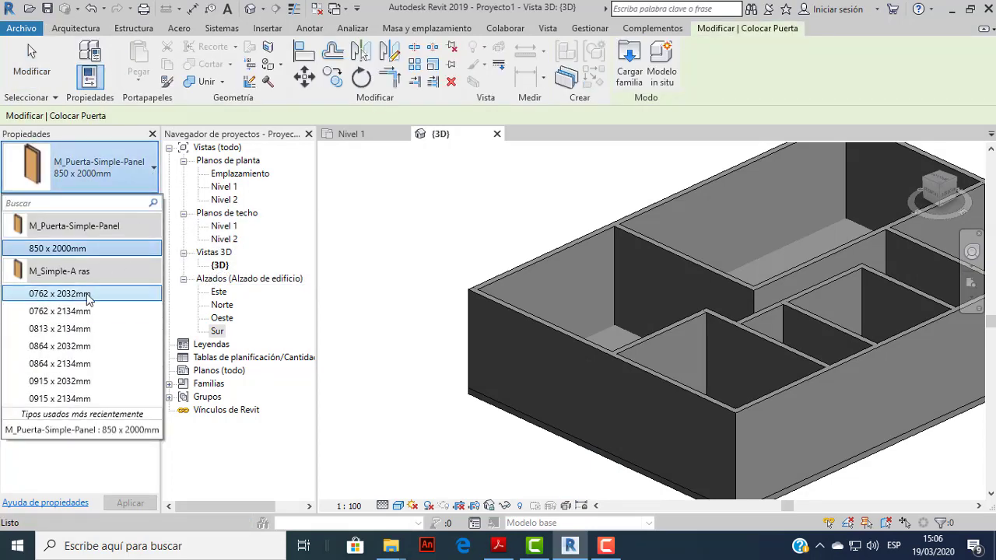
click(85, 294)
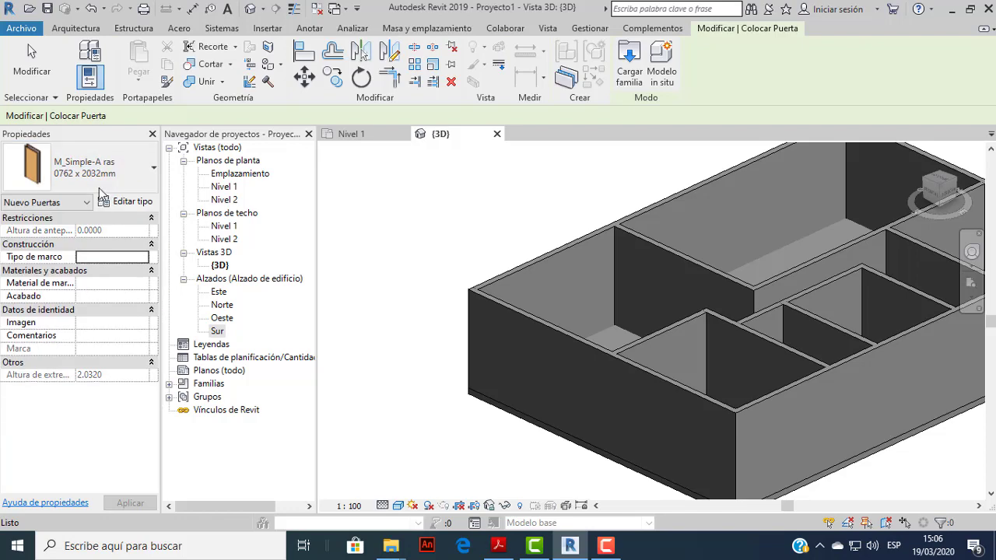
scroll(603, 413, up, 1)
scroll(603, 413, up, 1)
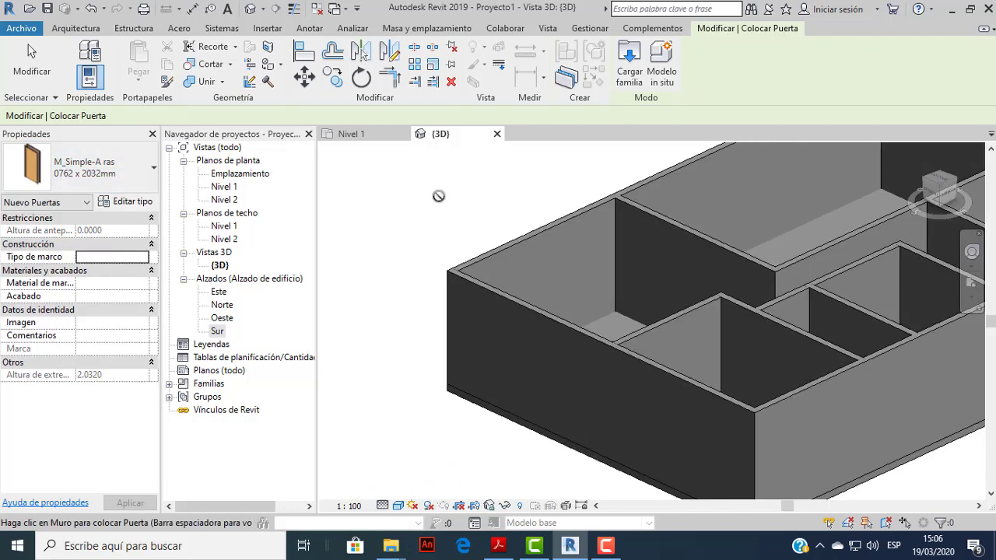
click(351, 134)
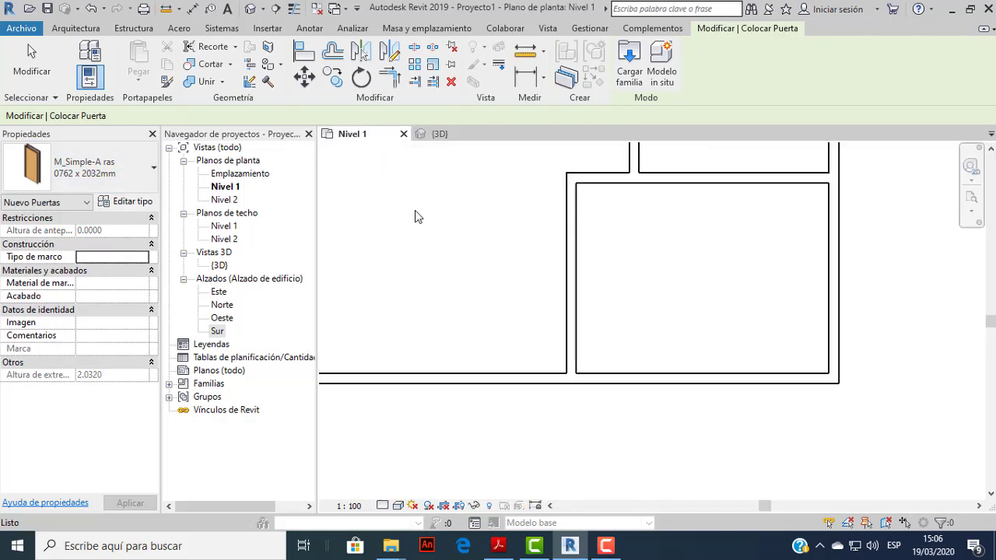
click(526, 366)
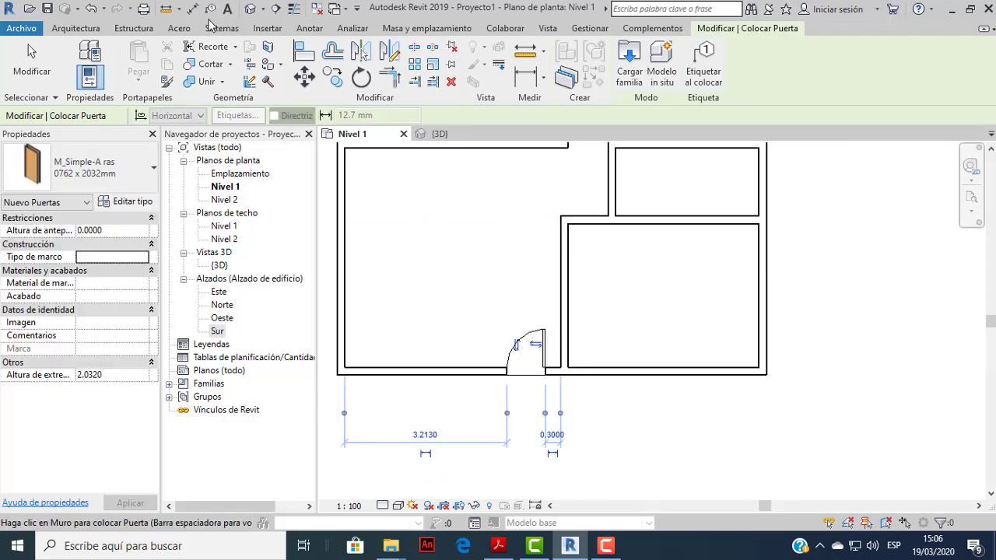
Slide the door against the wall end, check it in 3D, then delete it.
click(31, 61)
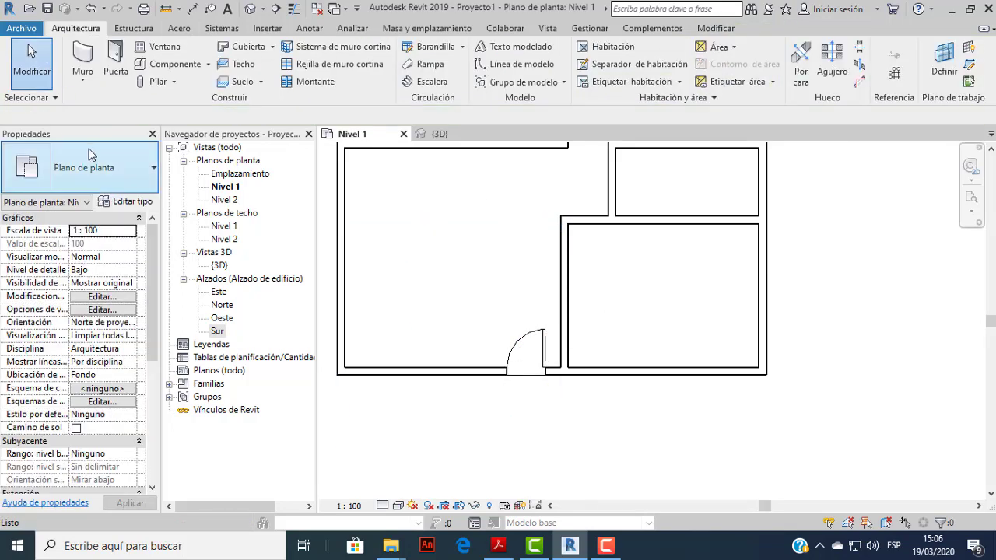
click(548, 358)
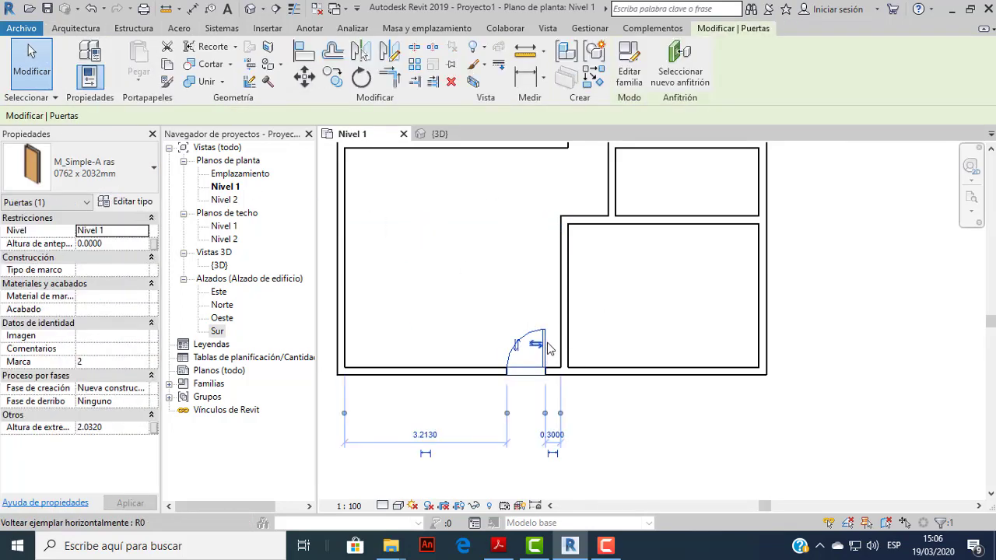
mouse_move(548, 347)
mouse_down()
mouse_move(566, 346)
mouse_move(548, 348)
mouse_up()
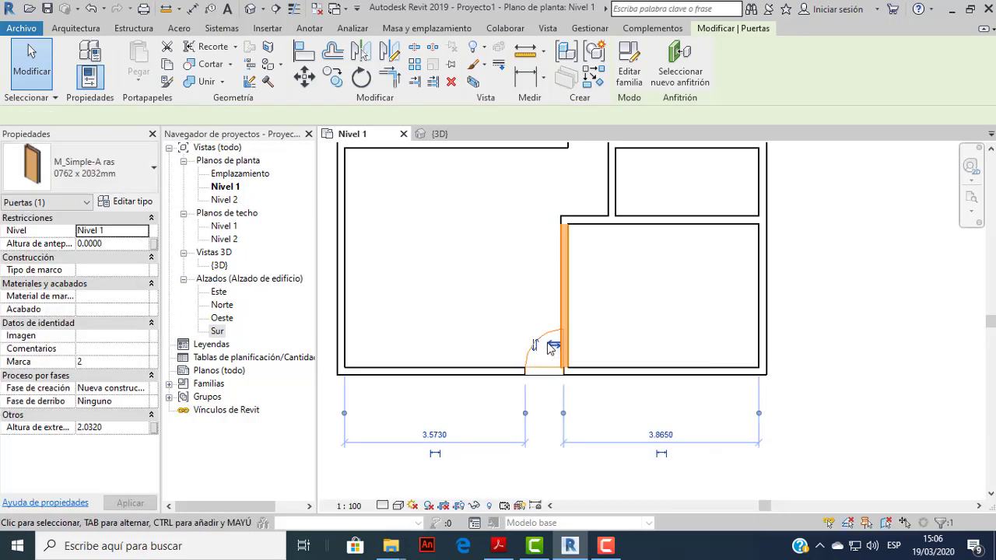
click(912, 370)
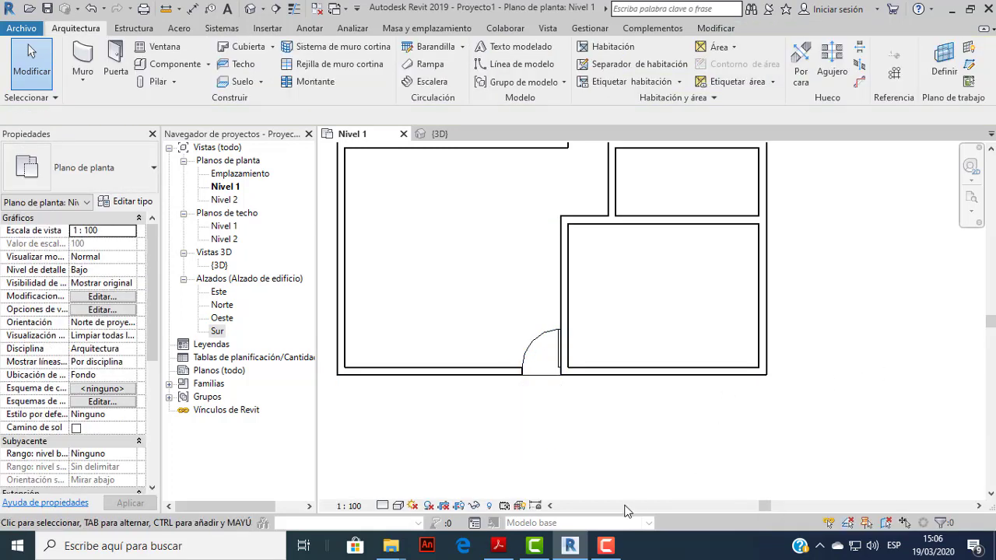
click(440, 135)
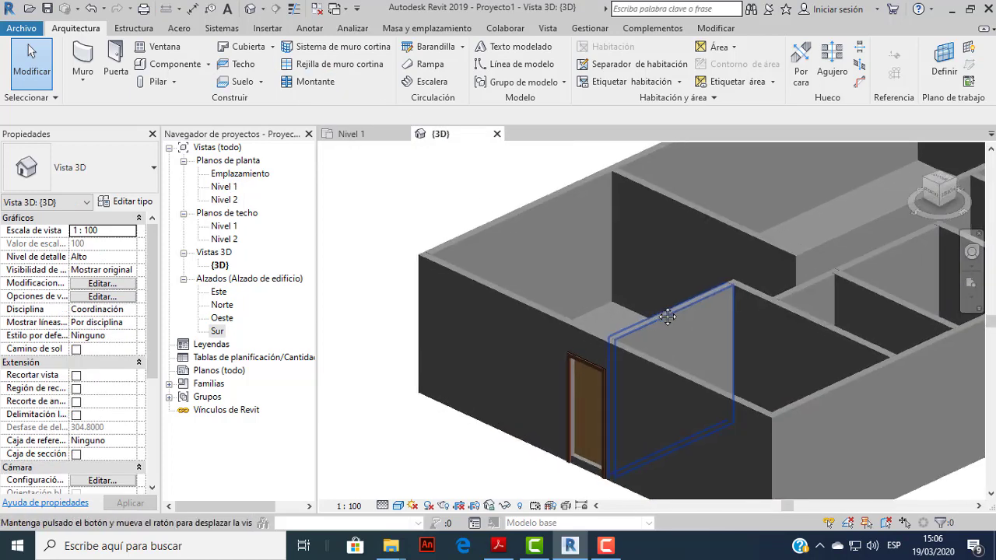
click(362, 135)
click(533, 347)
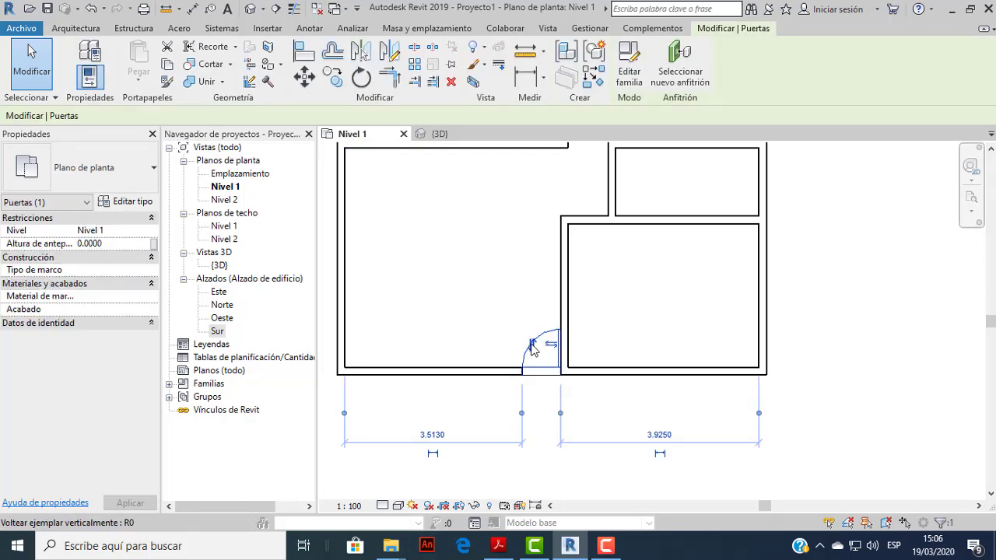
key(Delete)
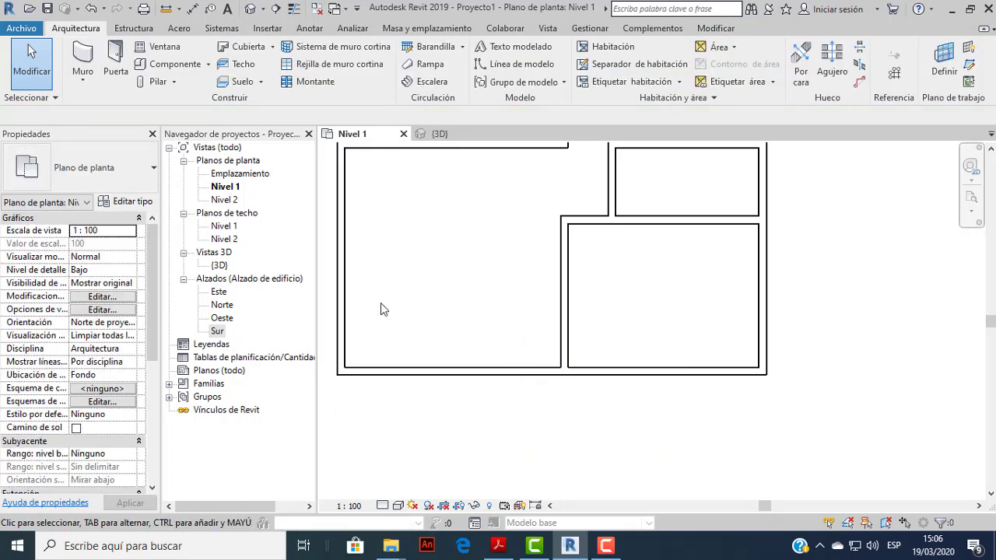
Start a new door and browse the loadable families, closing without loading any.
click(114, 62)
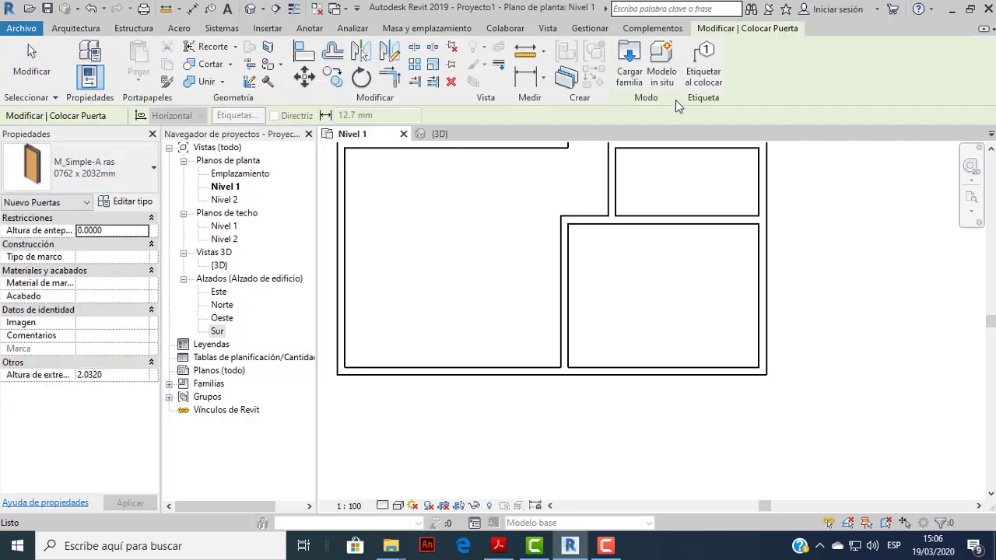
click(627, 67)
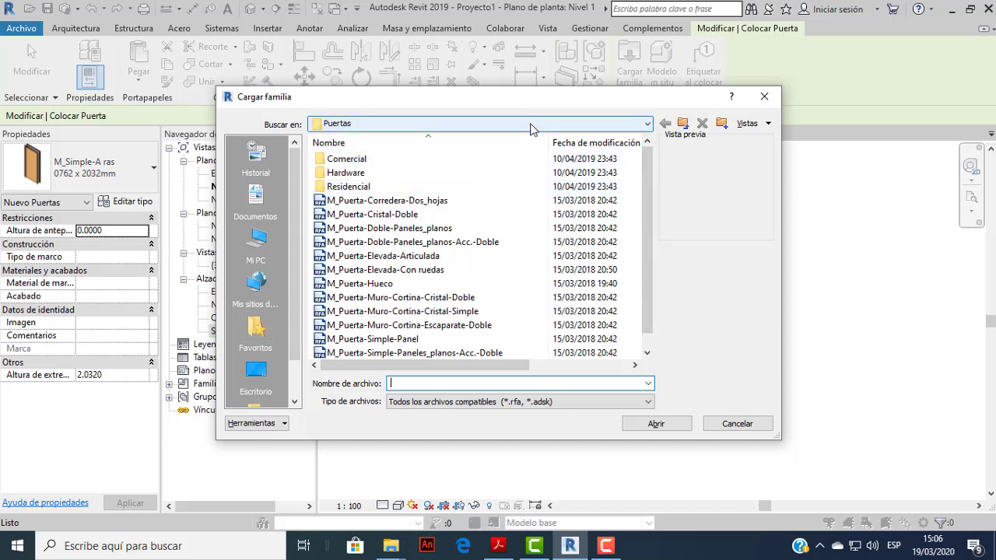
click(765, 95)
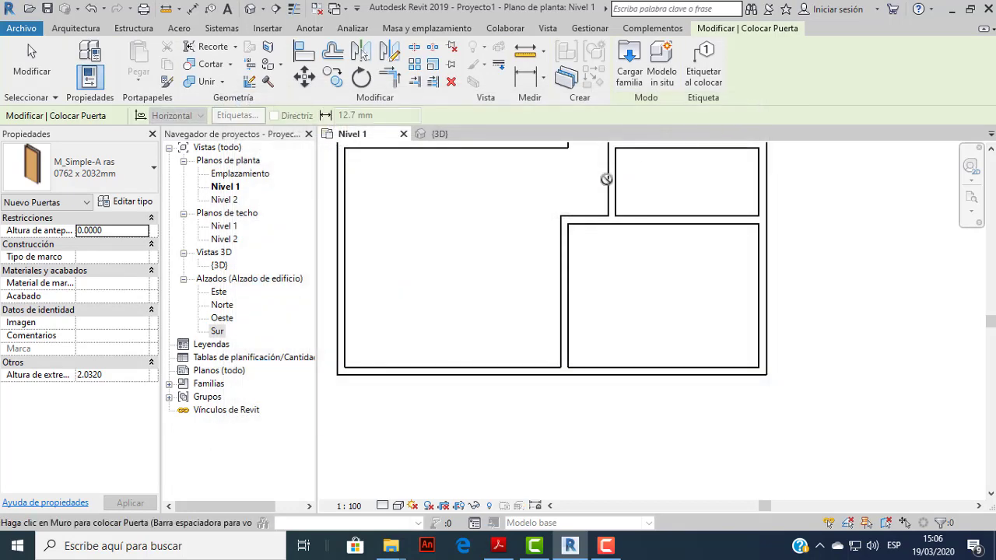
scroll(511, 247, down, 1)
Scroll the DISTRIBUCION 1er PISO PDF to check door locations, then return to Revit.
click(499, 546)
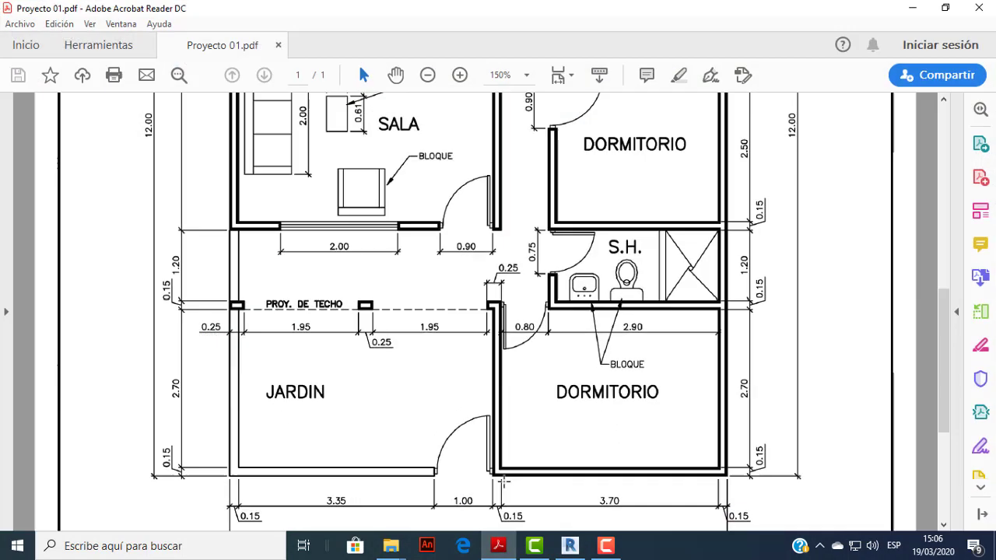
scroll(483, 412, down, 3)
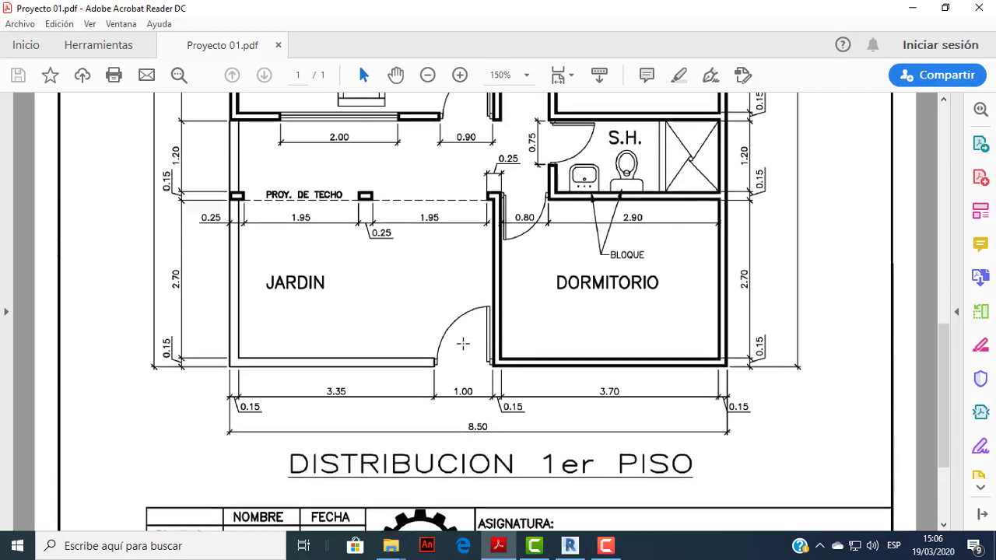
scroll(476, 357, up, 2)
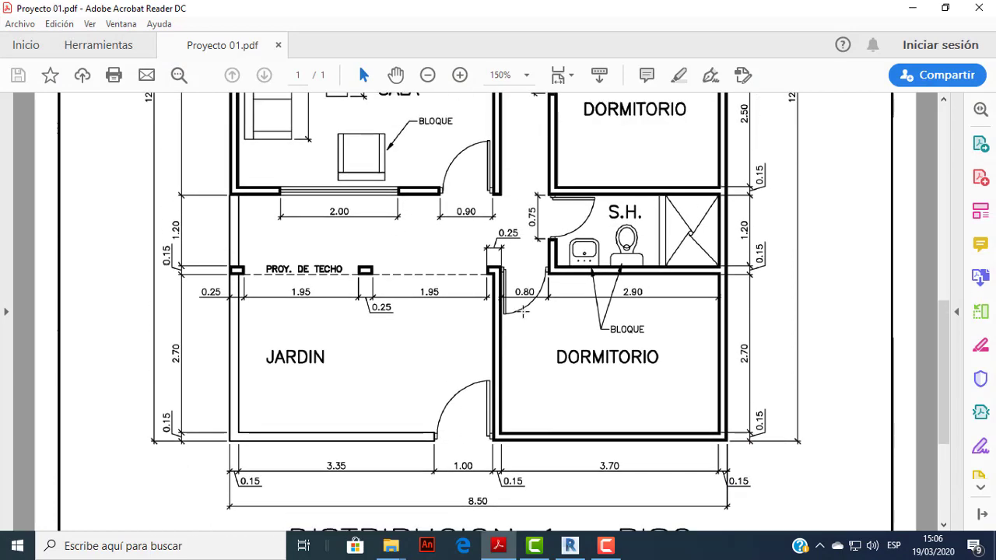
scroll(523, 312, up, 1)
scroll(481, 294, up, 2)
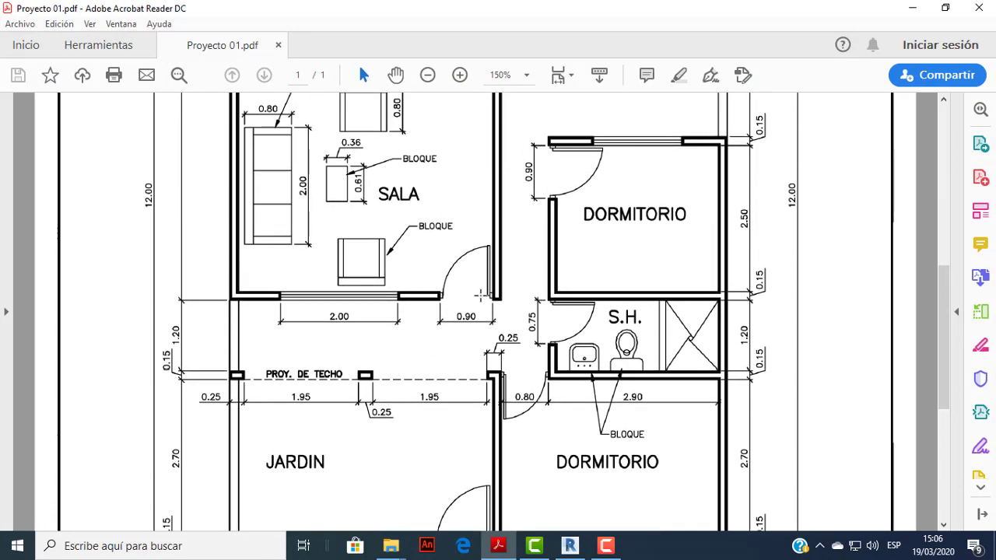
scroll(532, 240, up, 4)
scroll(529, 234, up, 2)
scroll(521, 208, up, 2)
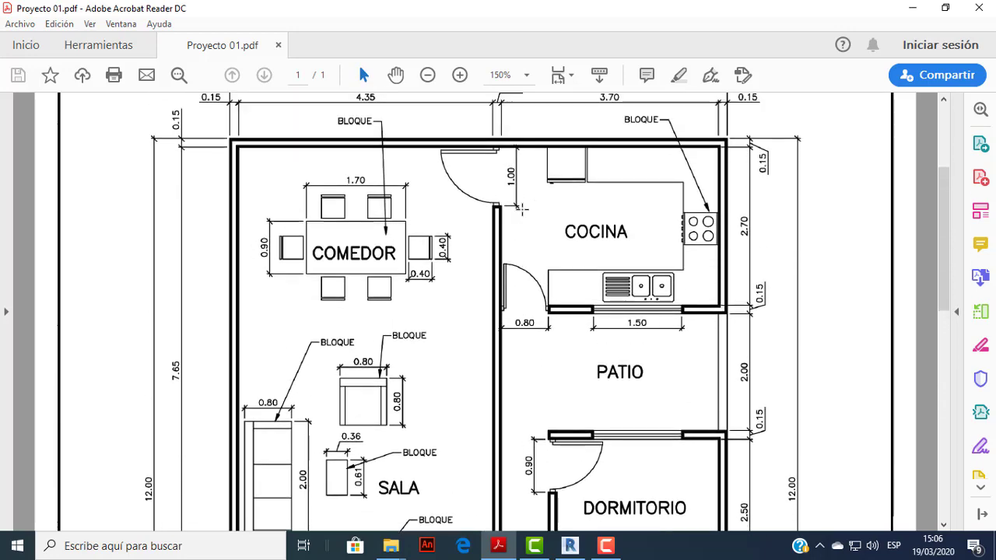
scroll(520, 208, down, 2)
scroll(521, 208, down, 2)
scroll(522, 207, down, 5)
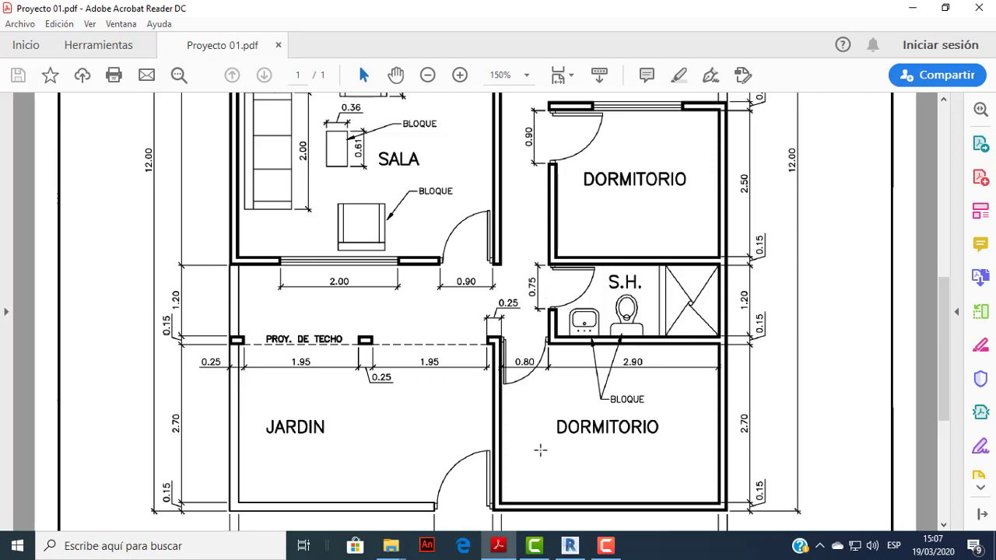
click(569, 545)
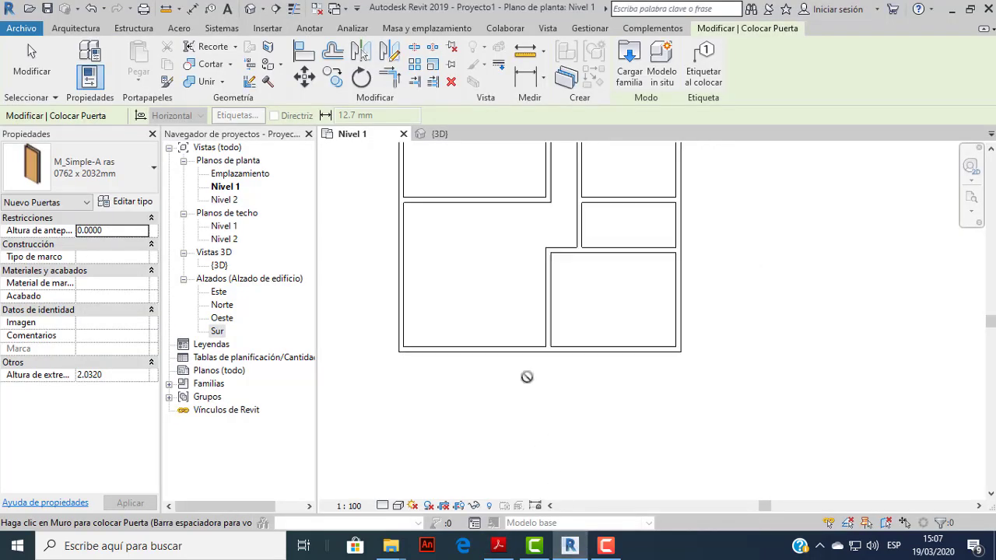
Pan the plan to show the whole layout and undo an accidentally placed door.
scroll(482, 273, down, 1)
scroll(529, 266, down, 2)
middle_drag(530, 267, 545, 303)
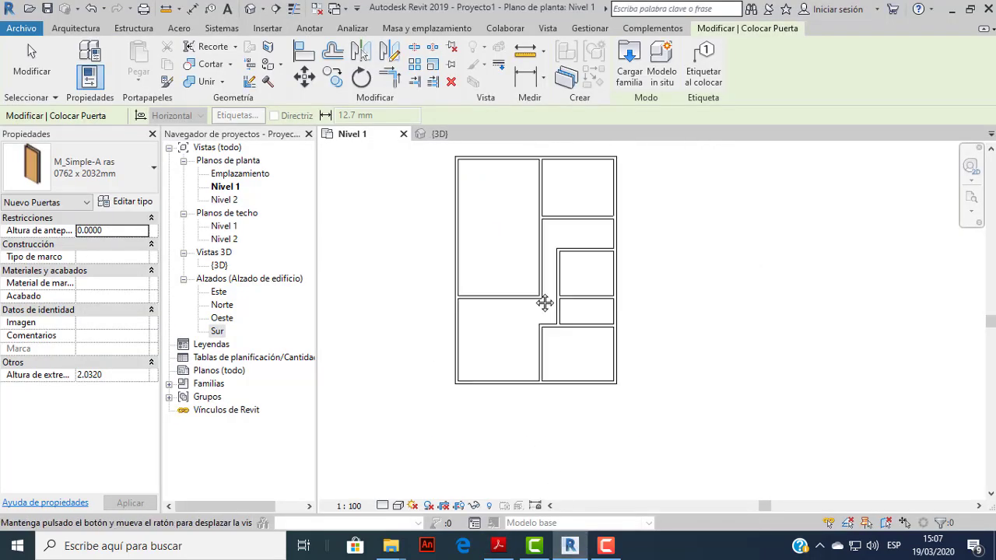
scroll(521, 273, up, 2)
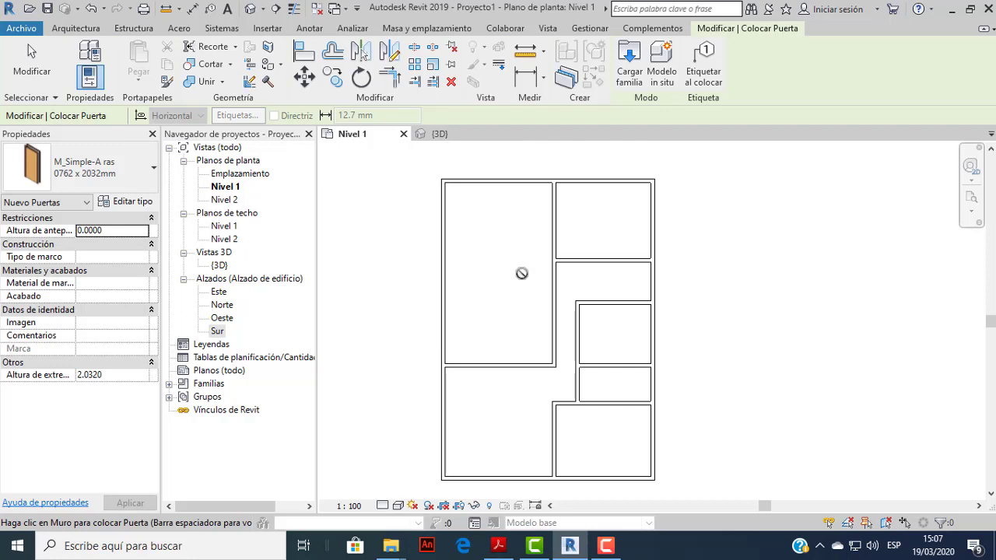
click(466, 297)
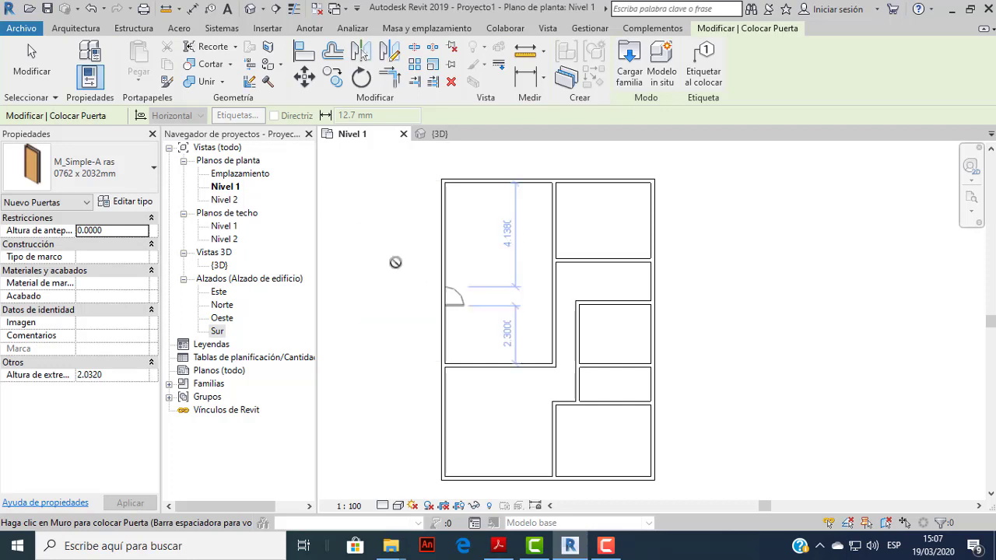
key(ctrl+z)
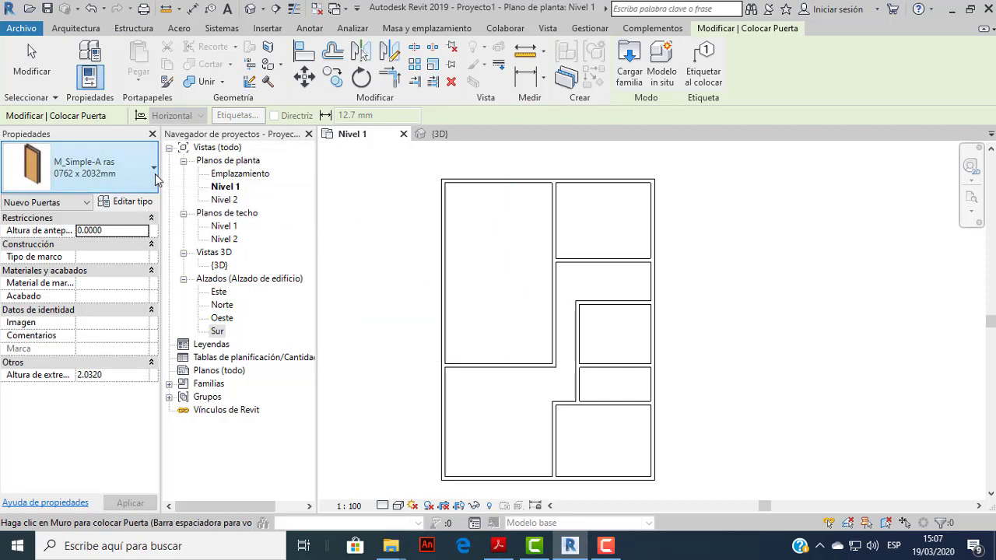
Duplicate the M_Simple-A ras door type as a new type named PUERTA 1.
click(155, 180)
click(106, 293)
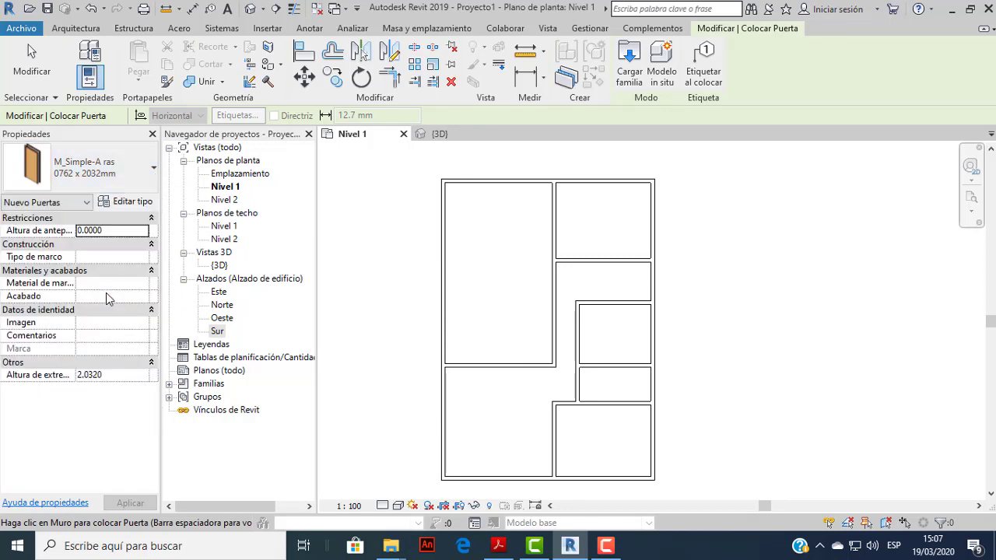
click(134, 205)
drag(522, 77, 612, 123)
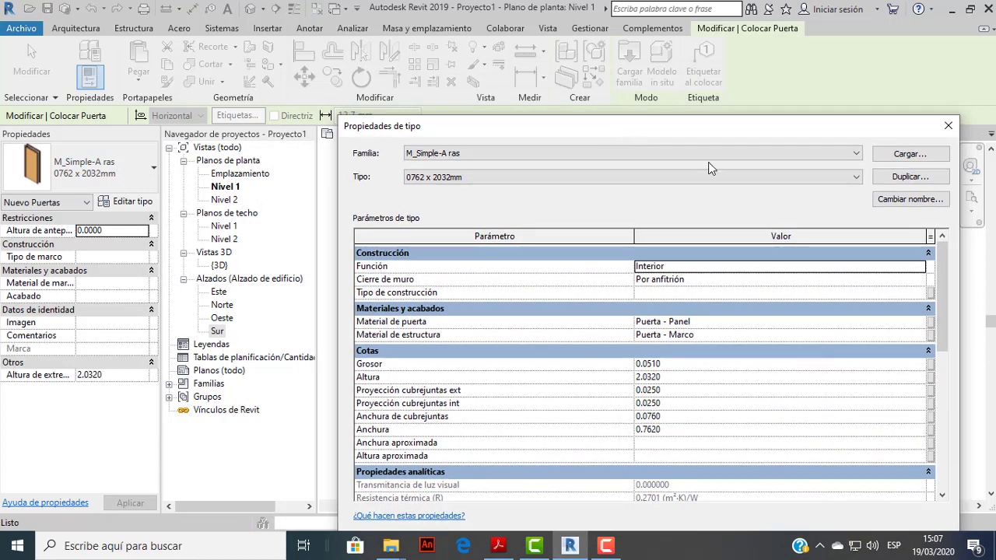
click(901, 178)
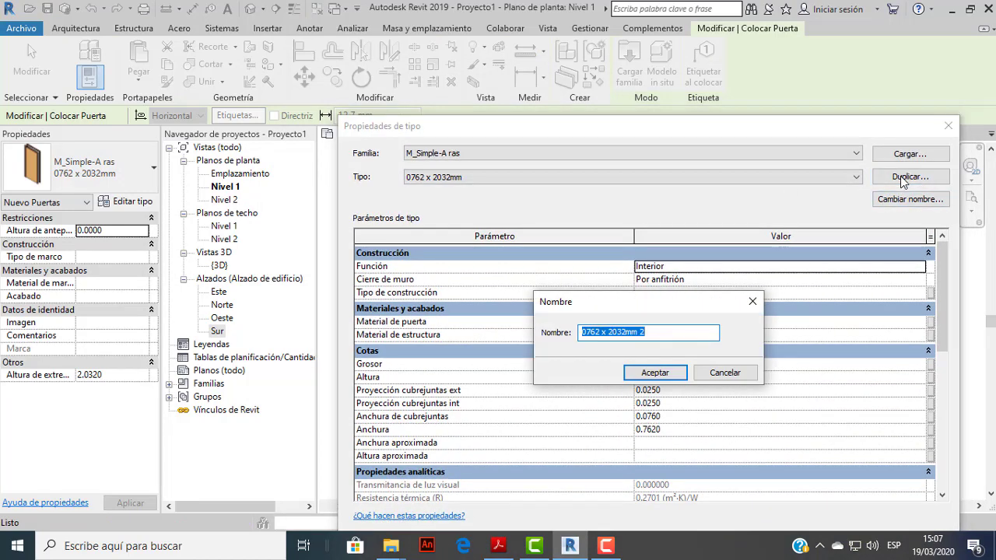
text(PUERTA)
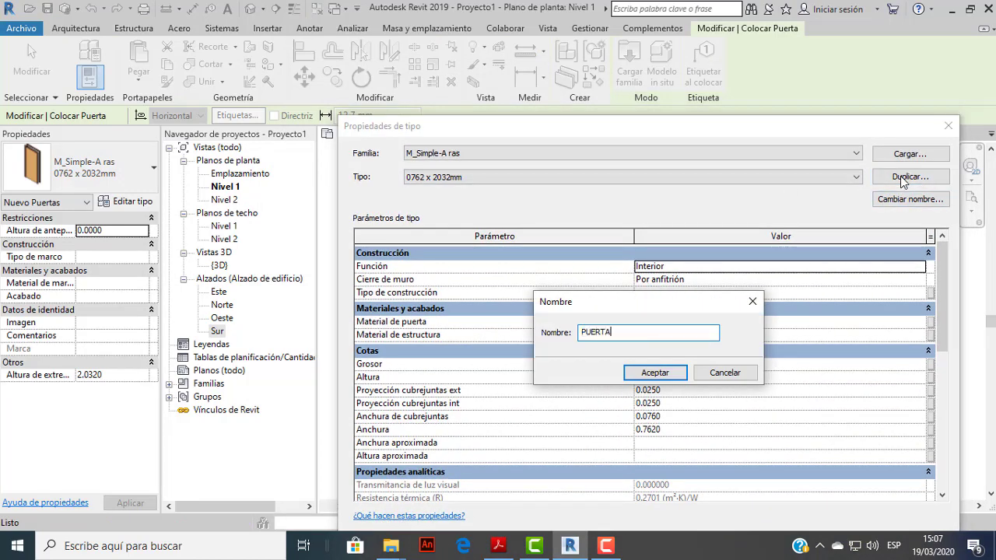
text(90)
key(BackSpace)
key(BackSpace)
text(1)
click(674, 379)
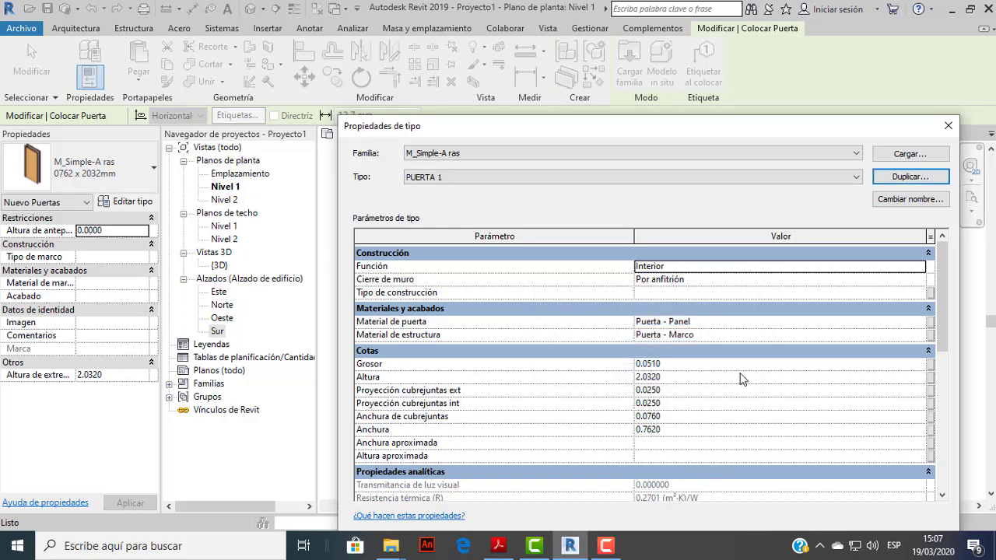
Give PUERTA 1 thickness 0.15, height 2.10 and width 1.00, and apply.
click(685, 354)
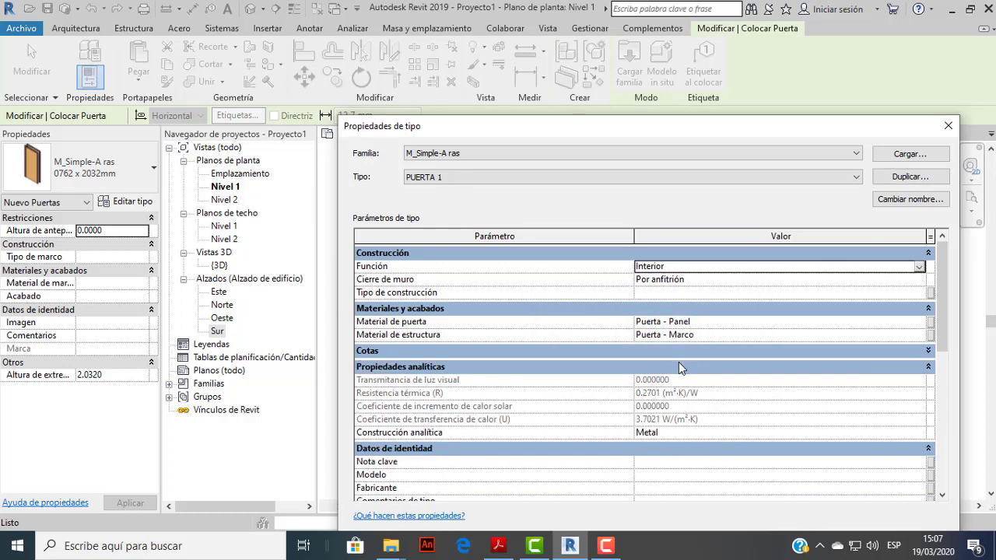
click(692, 352)
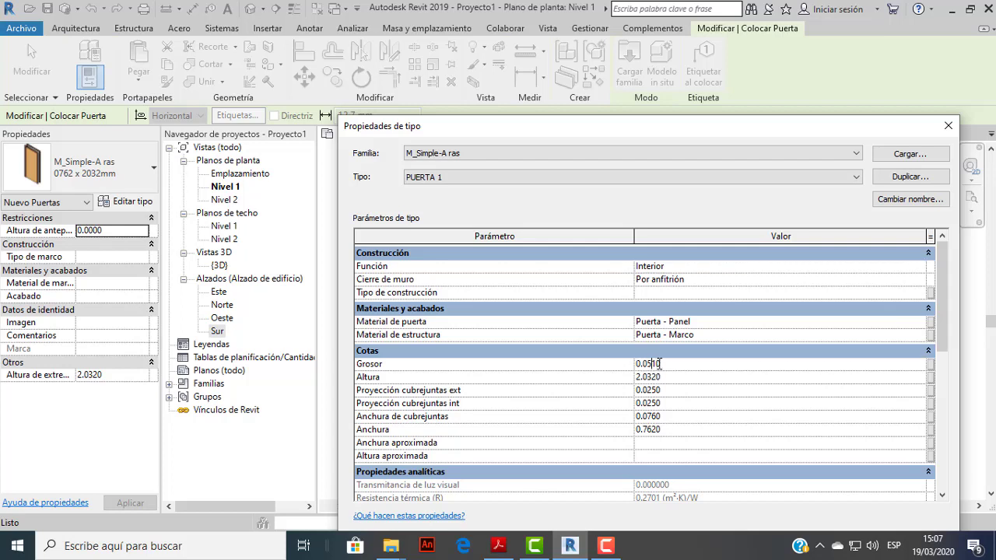
drag(663, 363, 634, 360)
text(0)
click(672, 380)
text(2.1)
key(Tab)
click(674, 380)
drag(667, 434, 590, 428)
text(1)
drag(758, 132, 726, 47)
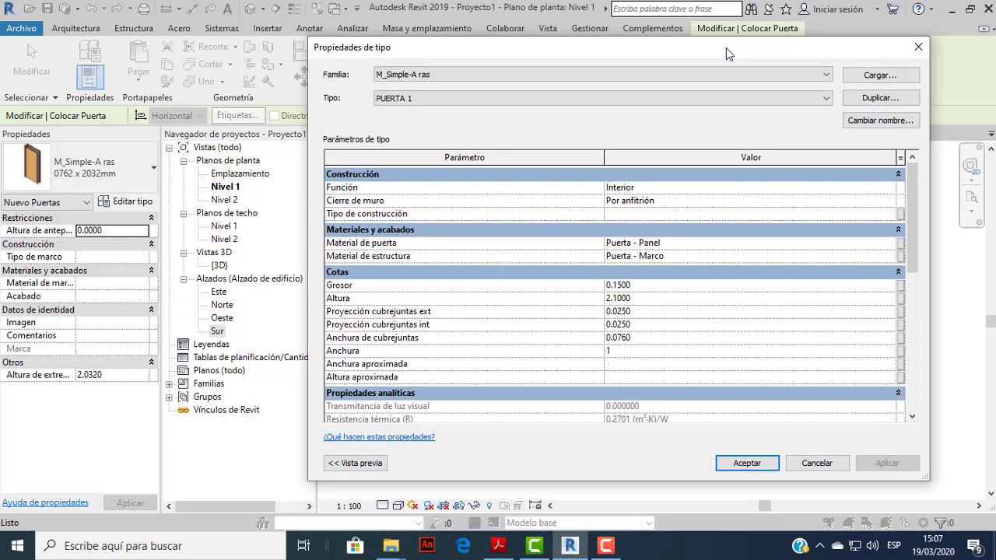
click(736, 463)
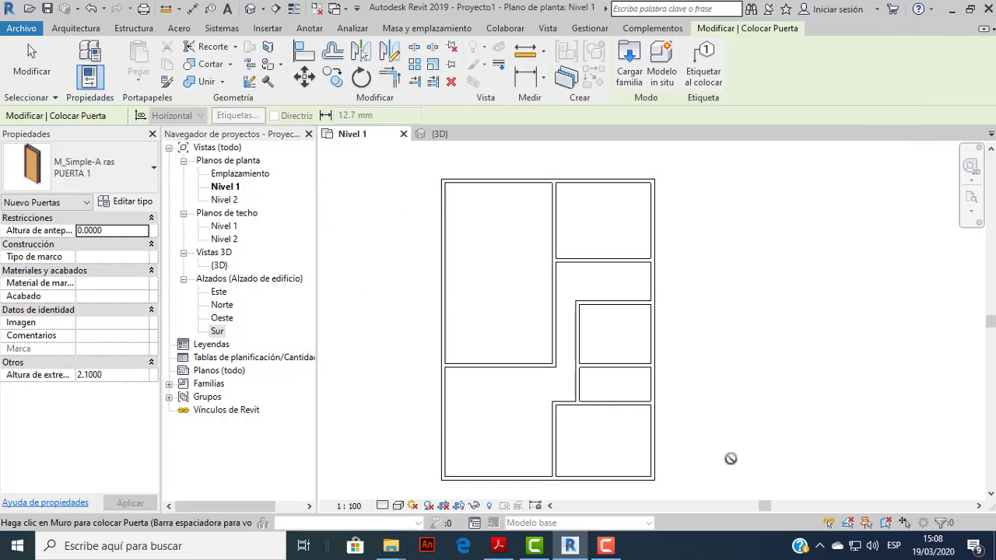
Duplicate PUERTA 1 as PUERTA 90 and change its width to 0.90.
click(154, 169)
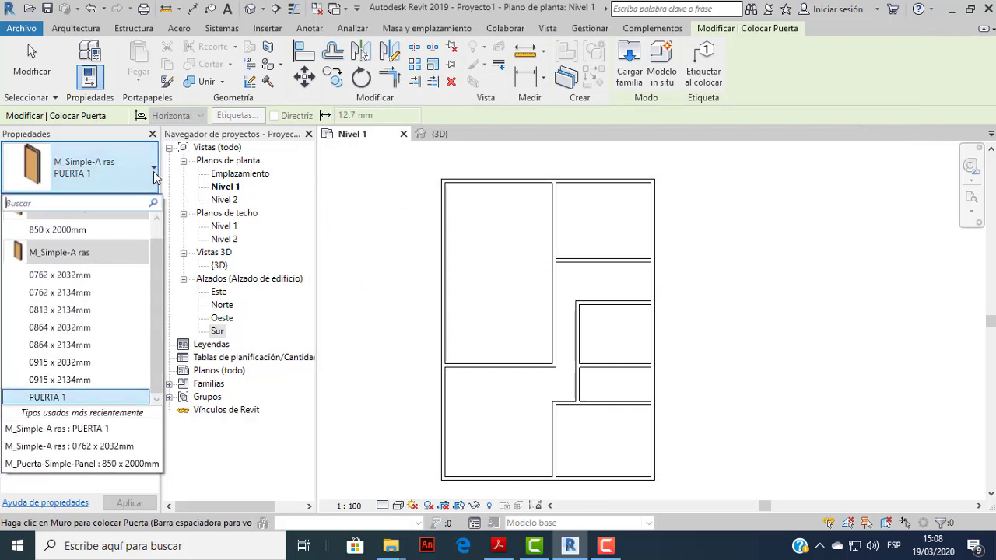
click(154, 171)
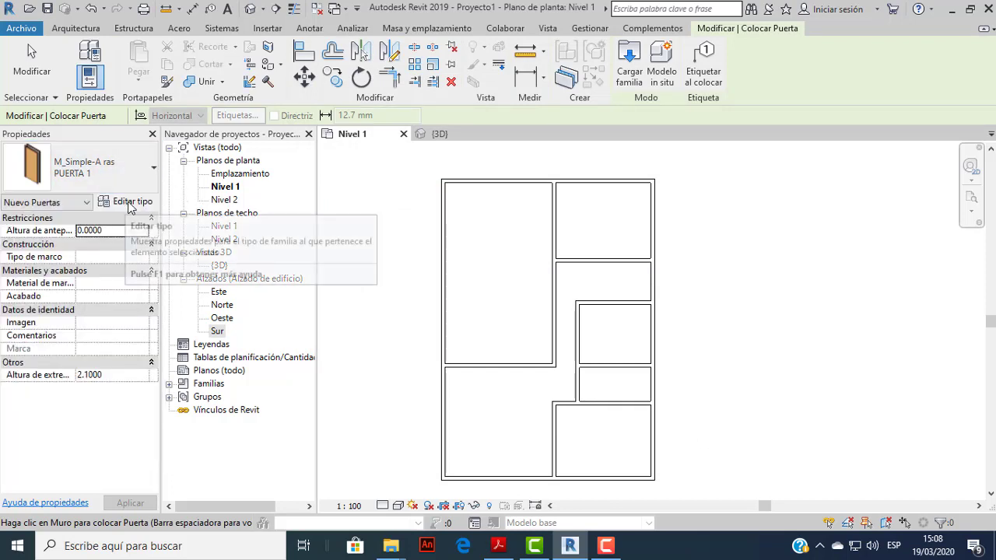
click(134, 201)
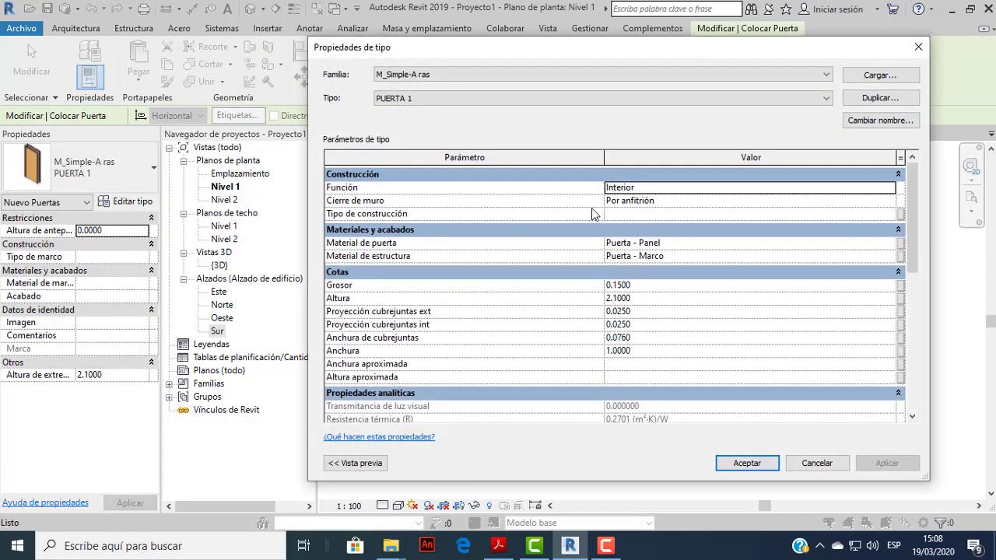
click(879, 98)
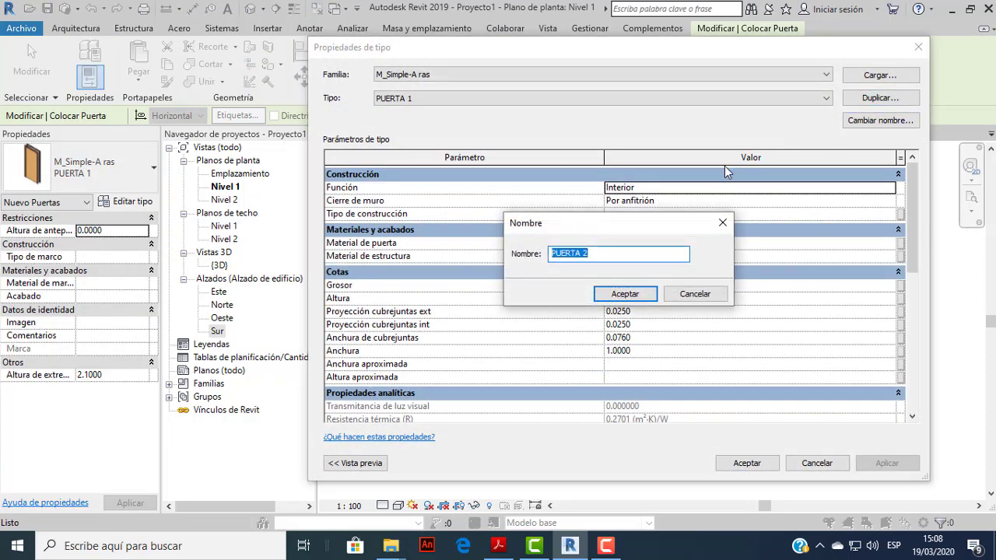
click(610, 253)
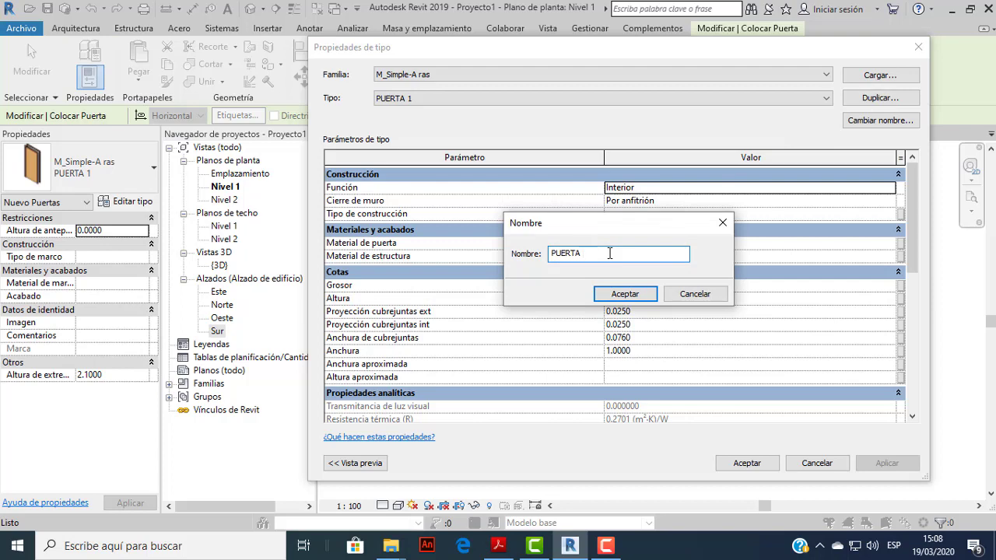
text(90)
click(631, 297)
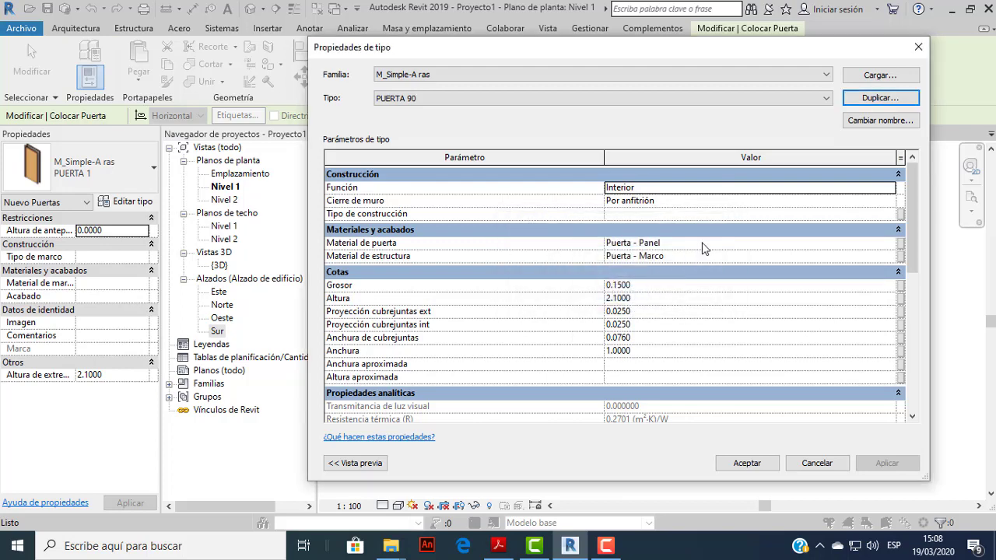
click(628, 351)
text(0.9)
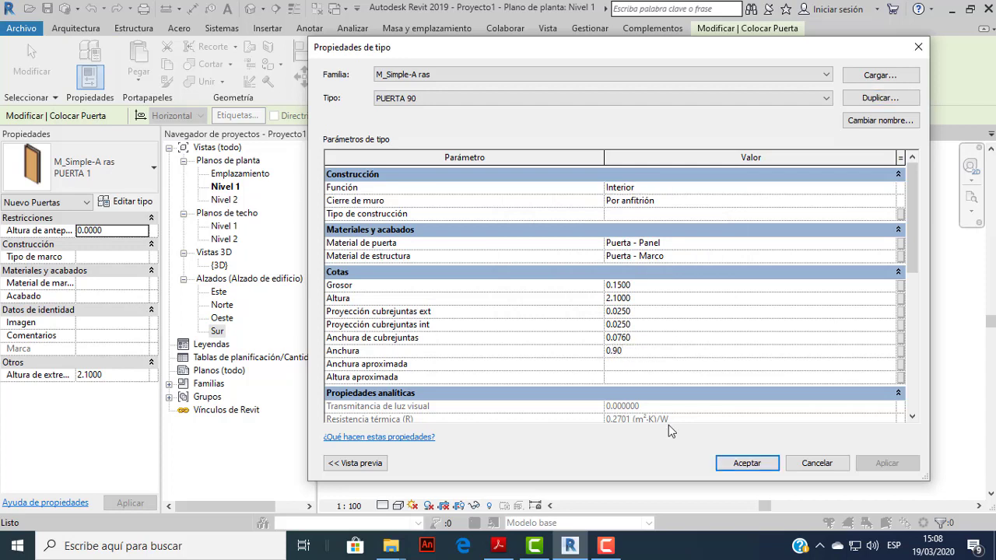
click(745, 462)
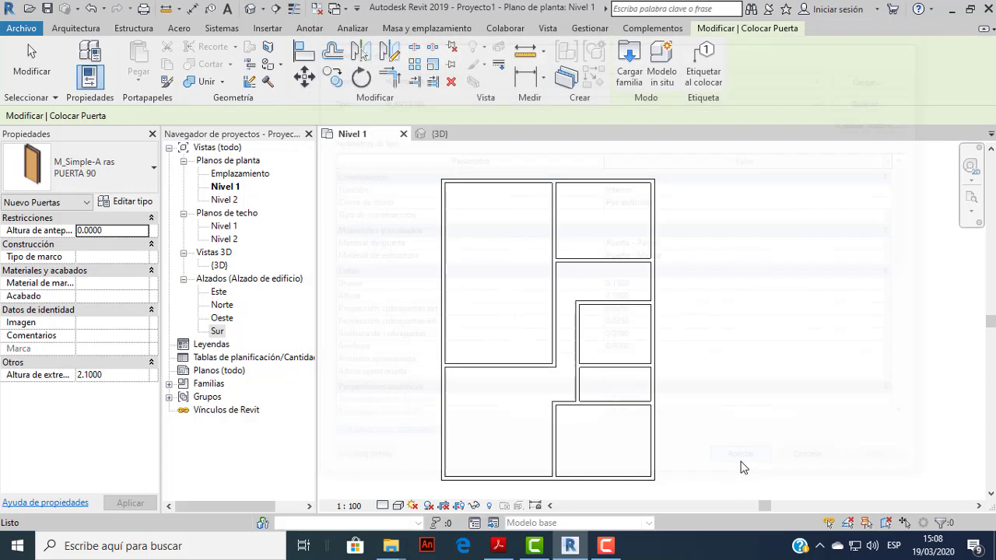
Duplicate PUERTA 90 as PUERTA 80 with a width of 0.80.
click(150, 178)
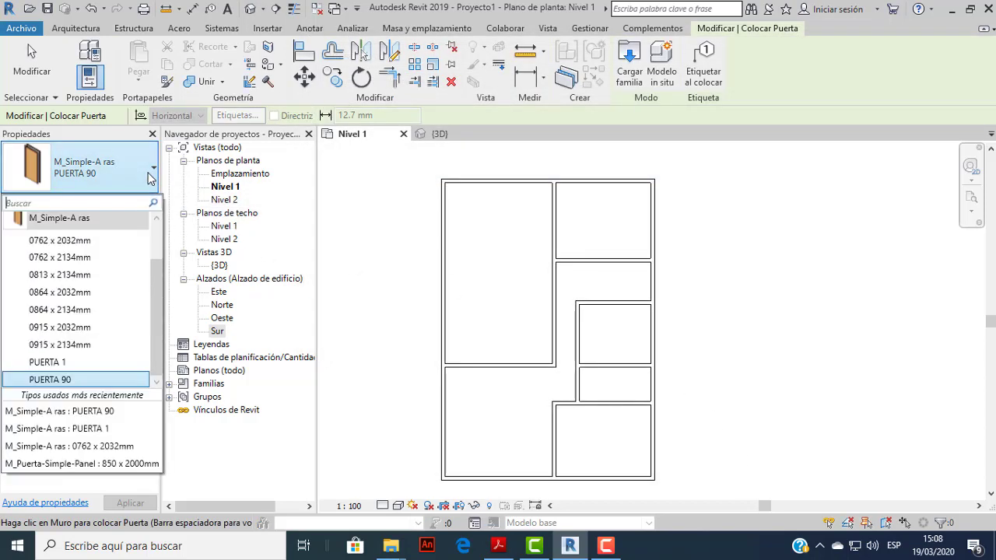
click(150, 178)
click(129, 201)
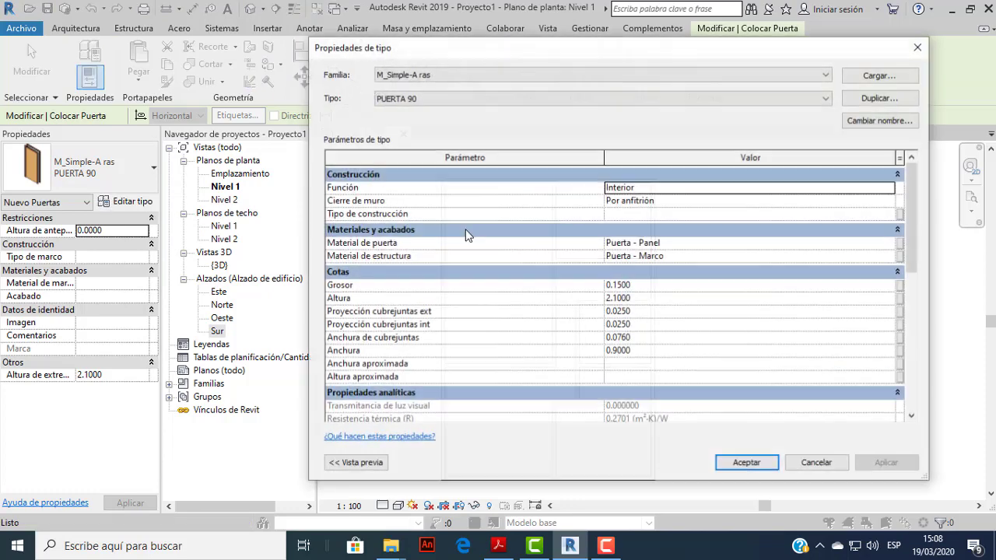
click(639, 351)
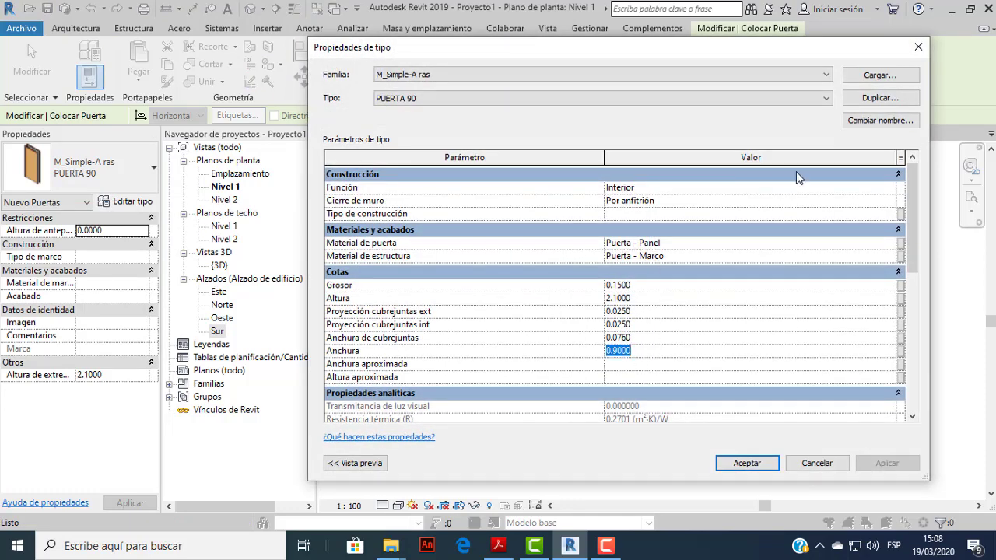
click(878, 98)
click(600, 258)
text(PUERTA 80)
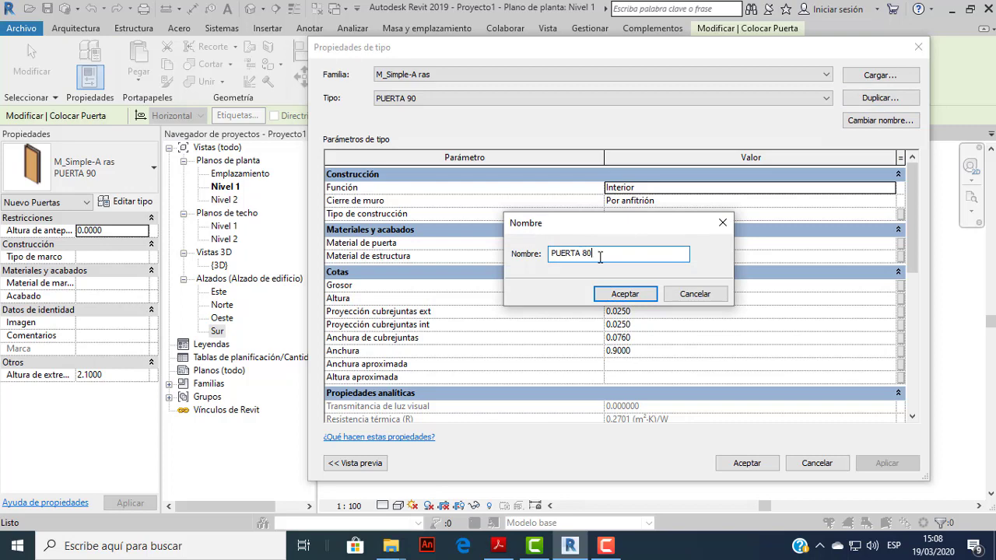
click(625, 294)
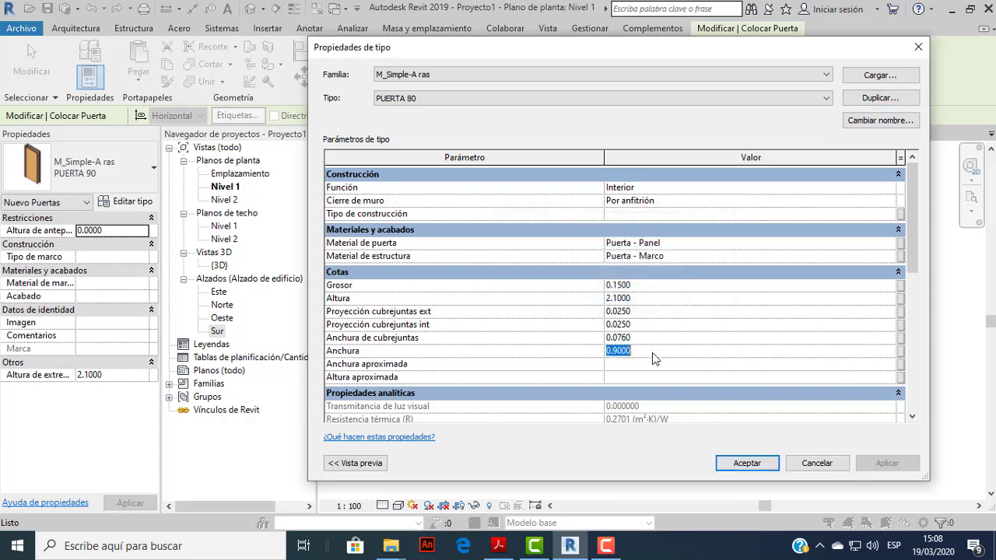
text(0)
click(746, 463)
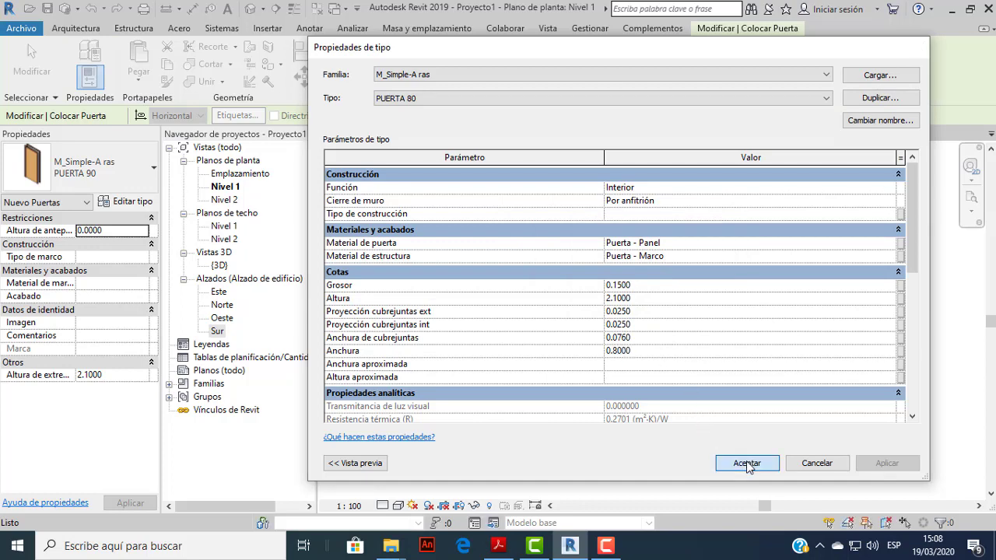
Duplicate PUERTA 80 as PUERTA 75 with a width of 0.75.
click(128, 202)
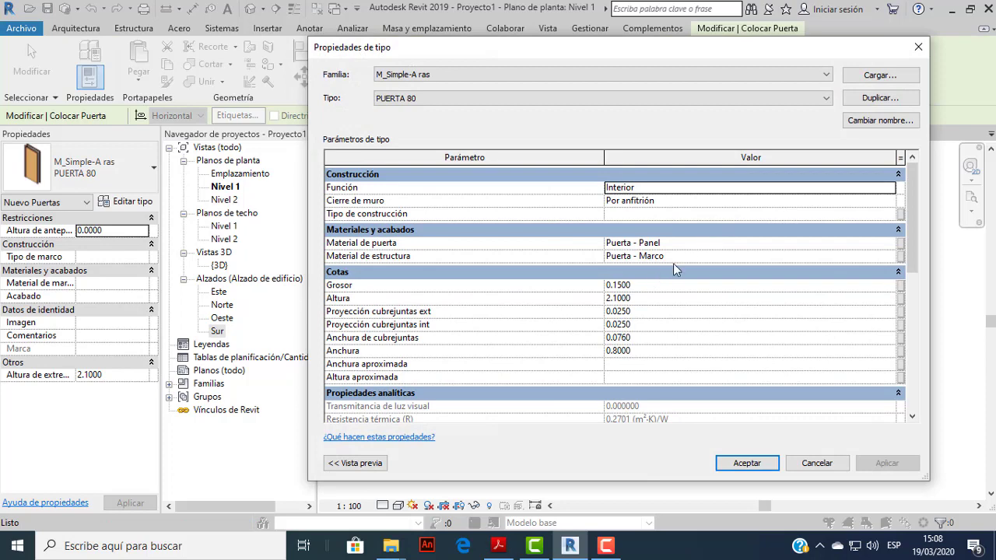
click(870, 99)
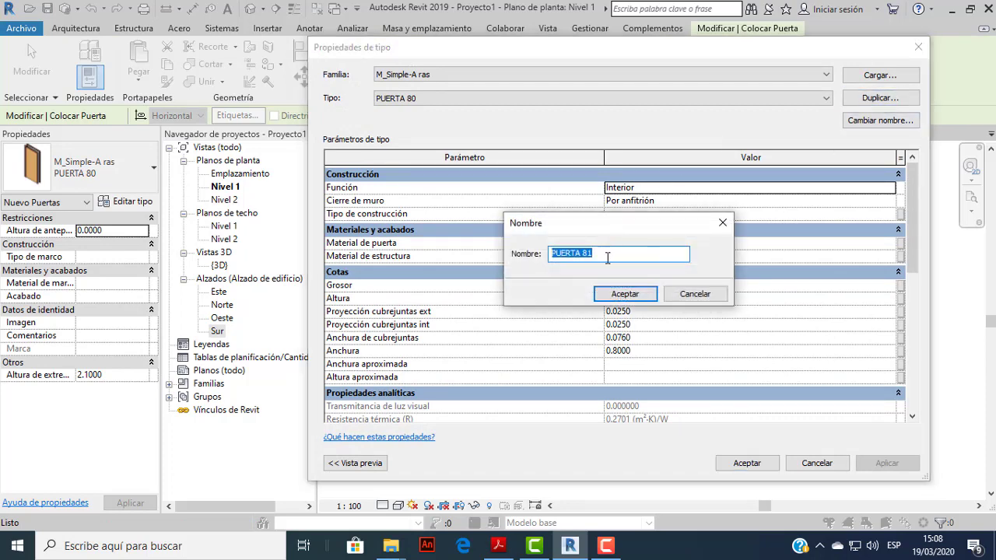
click(608, 257)
text(75)
click(642, 292)
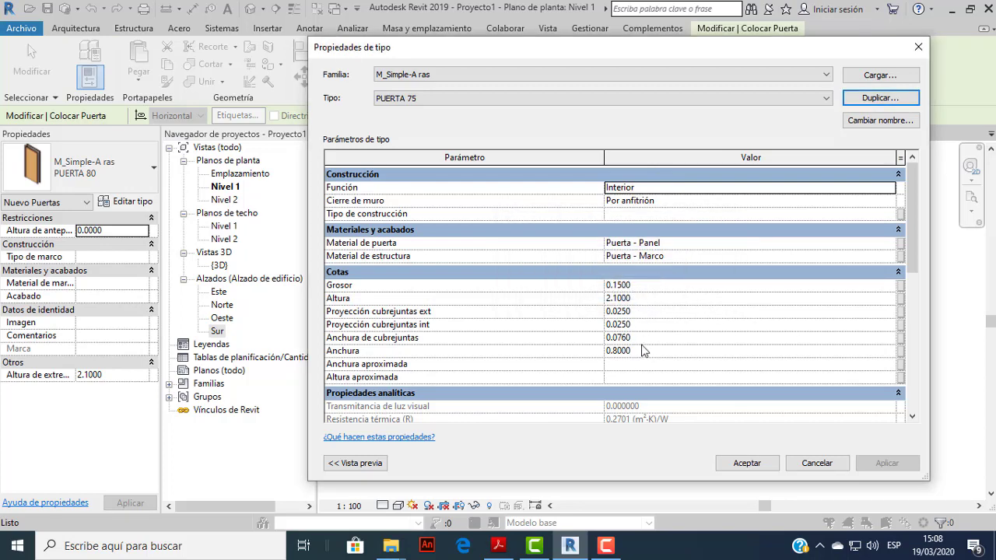
click(636, 351)
text(0.75)
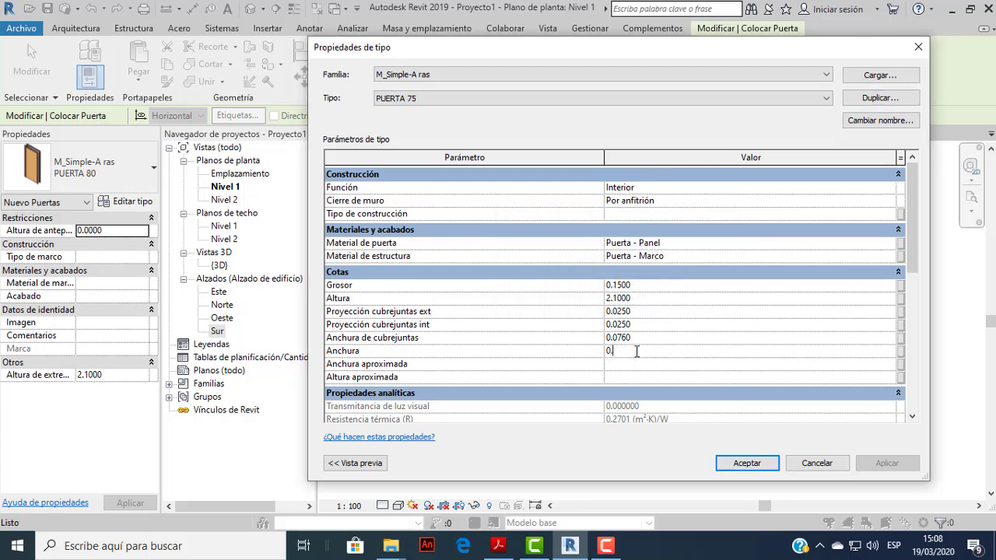
click(747, 463)
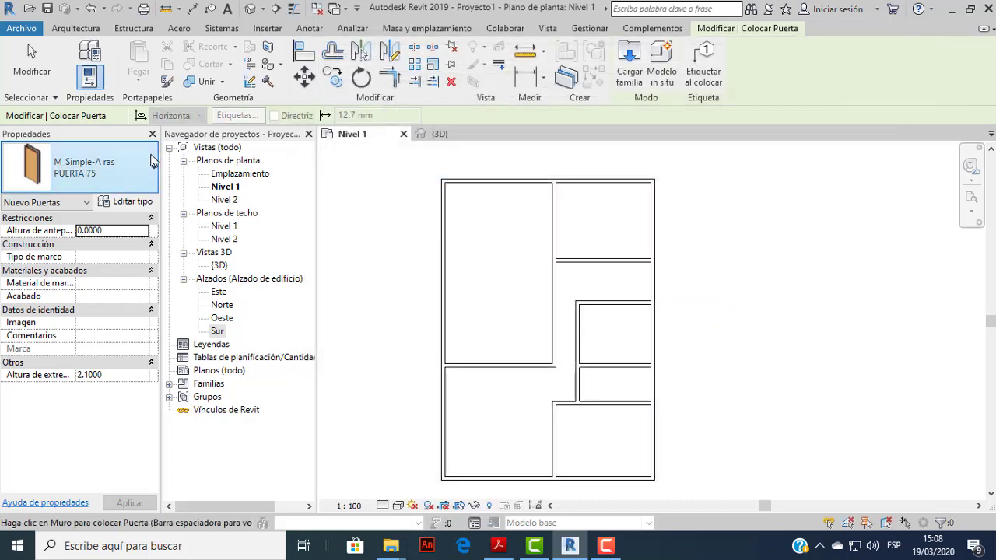
Choose PUERTA 1 and place it in the lower-left room's bottom wall.
click(153, 164)
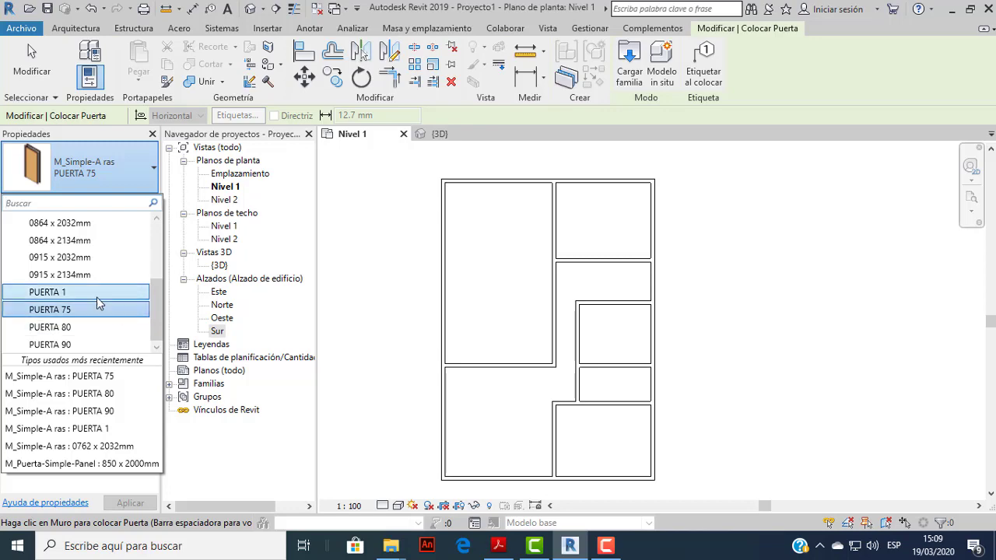
click(70, 294)
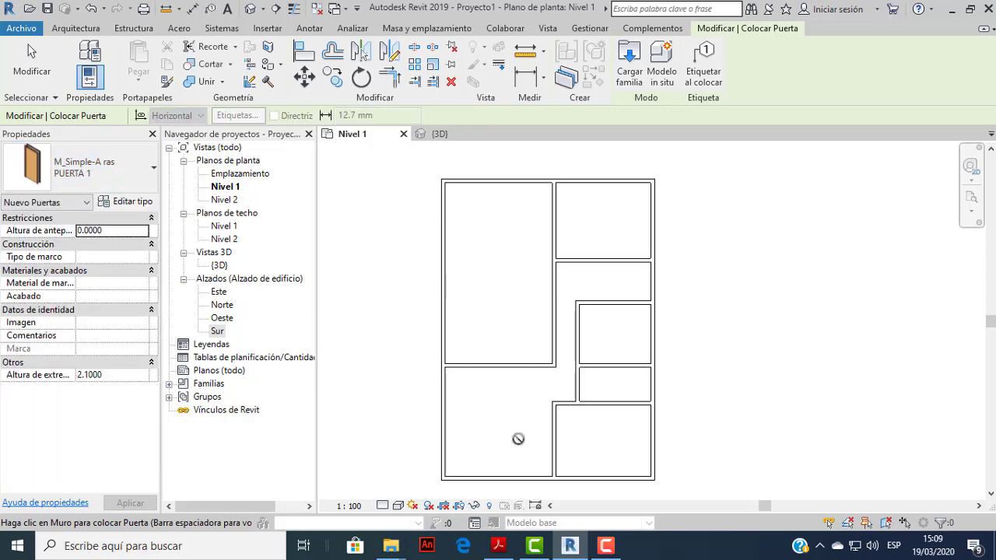
scroll(571, 350, up, 2)
scroll(580, 380, up, 1)
scroll(580, 381, up, 1)
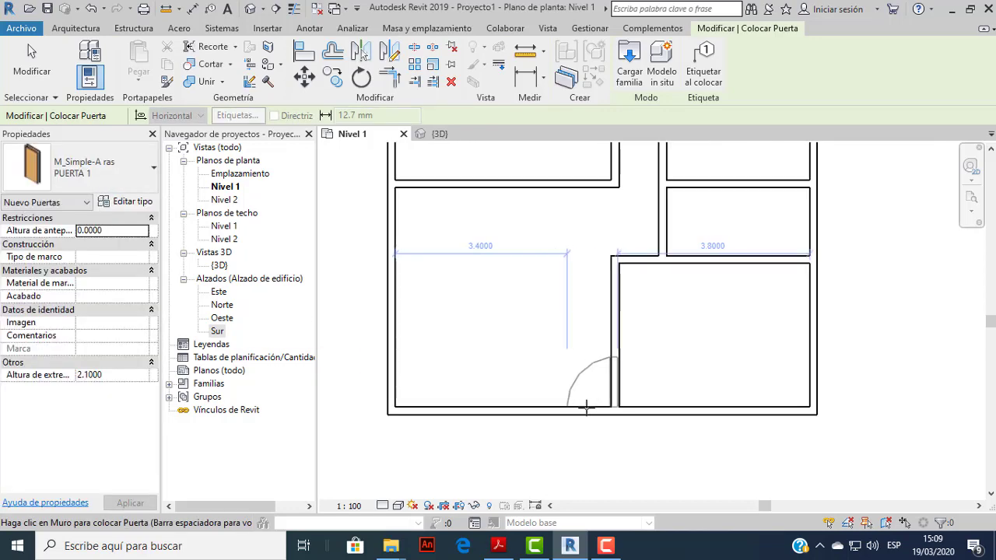
click(576, 410)
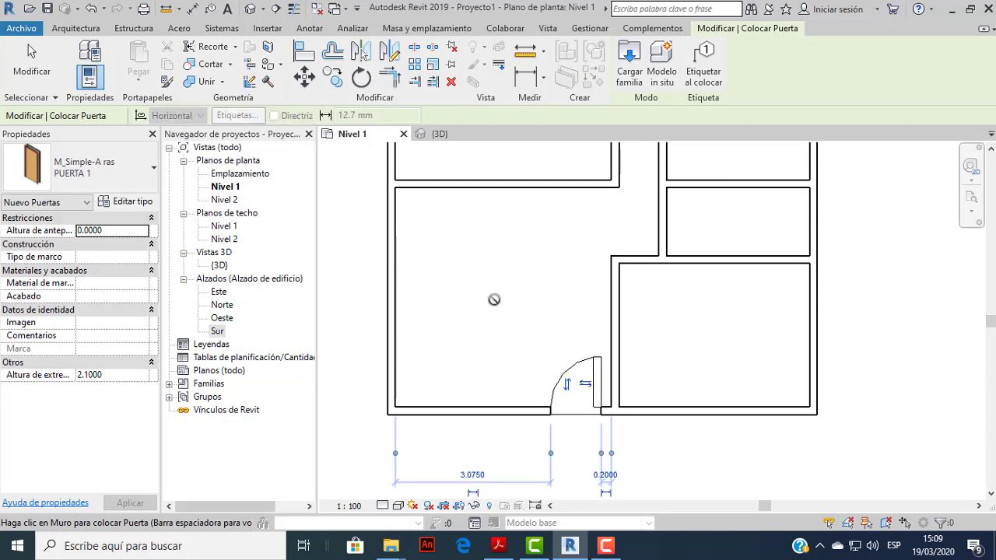
click(30, 64)
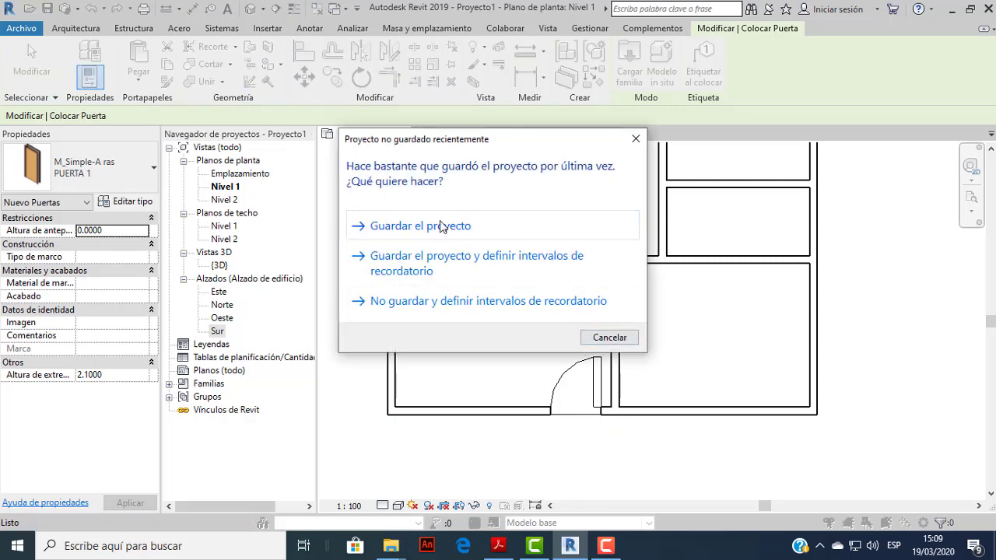
Save the project as ProyectoREVIT inside the CASA-REVIT folder on the desktop.
click(440, 226)
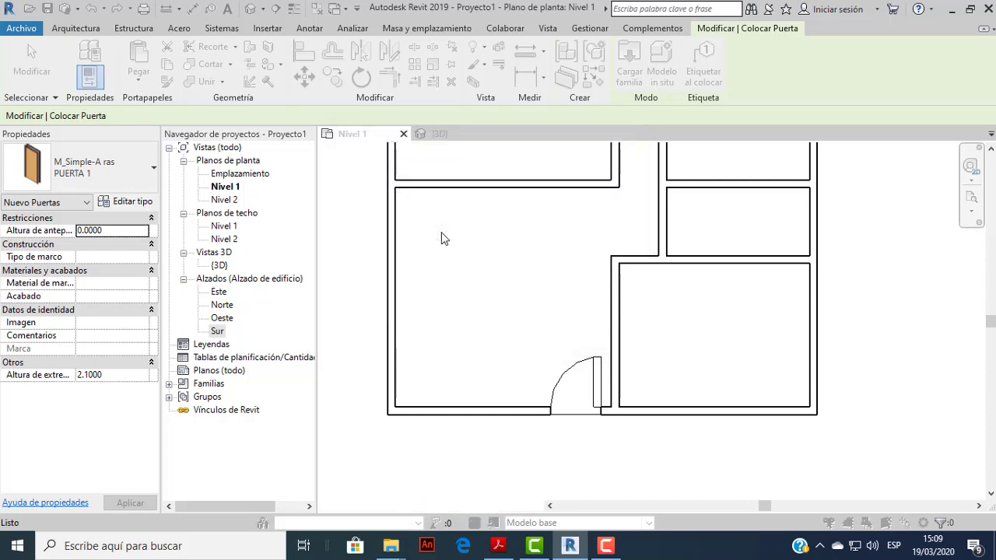
click(256, 366)
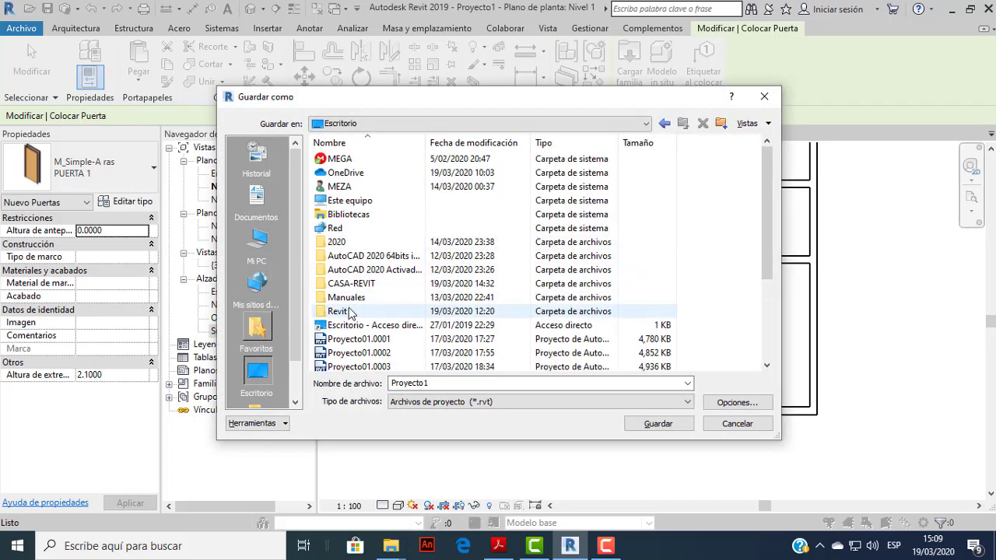
double_click(356, 283)
double_click(445, 383)
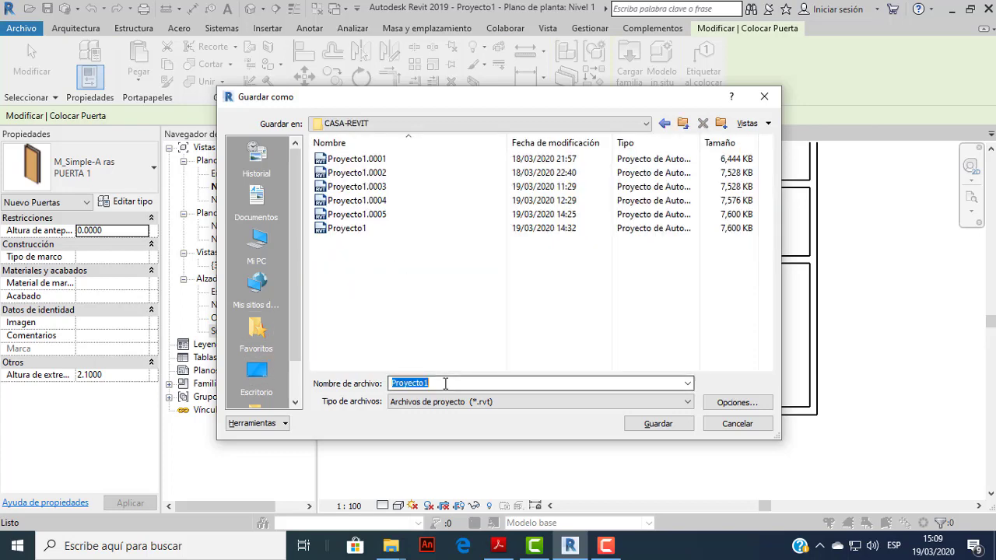
key(BackSpace)
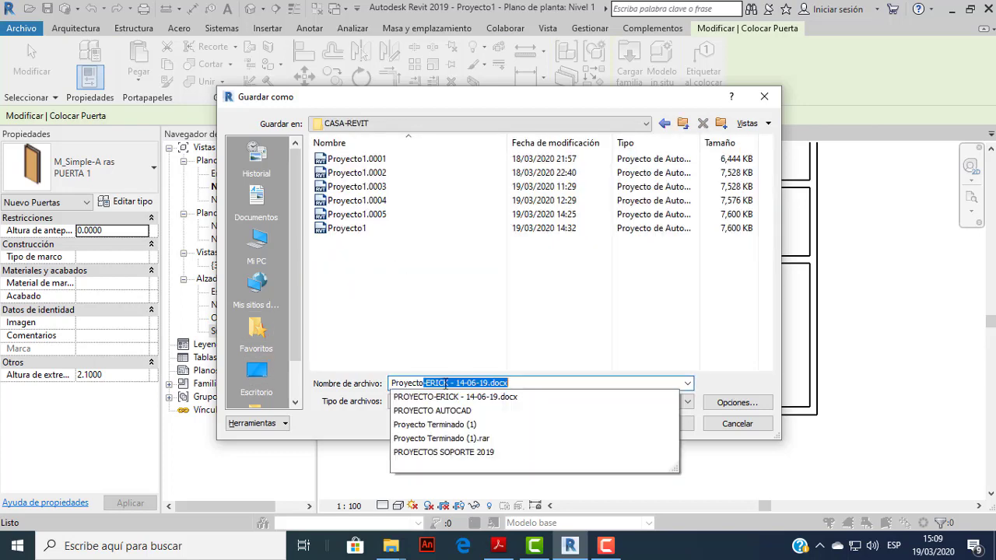
text(REVIT)
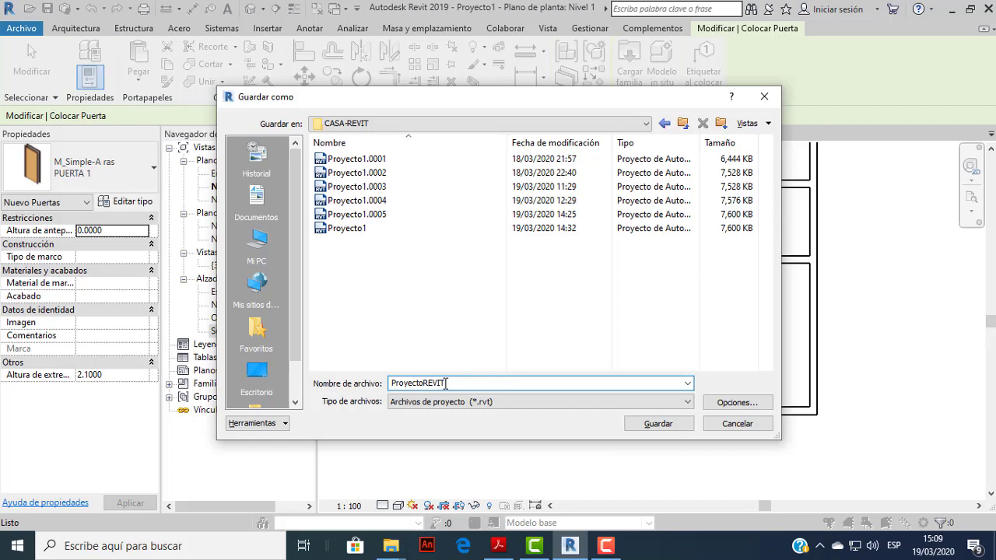
key(Return)
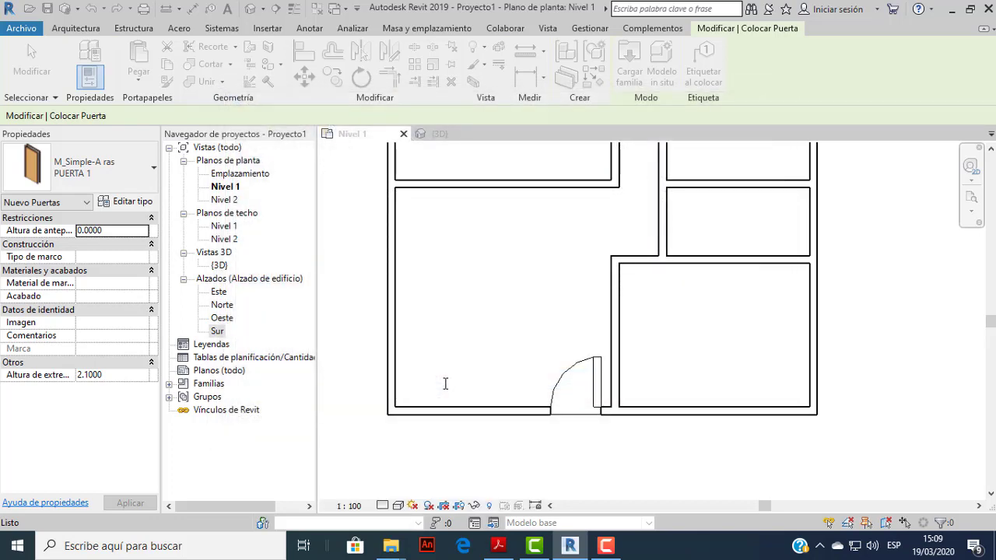
key(Escape)
key(Escape)
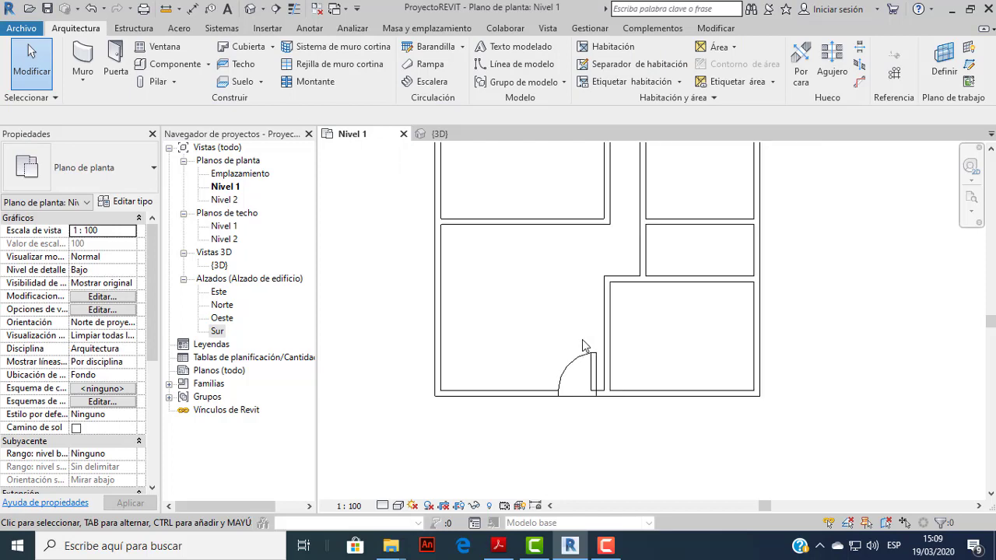
Select the south-wall door, nudge it along the wall, and inspect it in 3D.
scroll(572, 343, down, 2)
scroll(549, 409, up, 2)
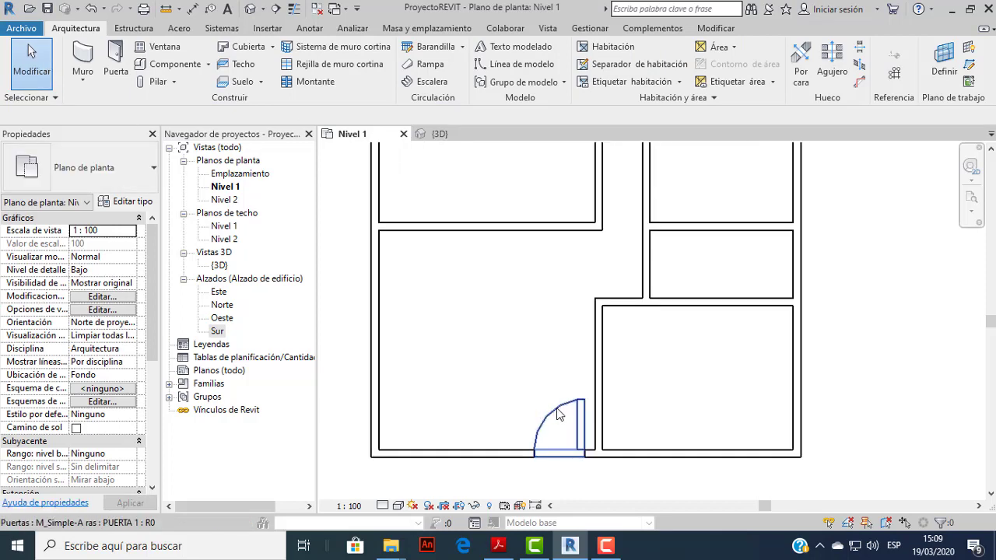
click(562, 418)
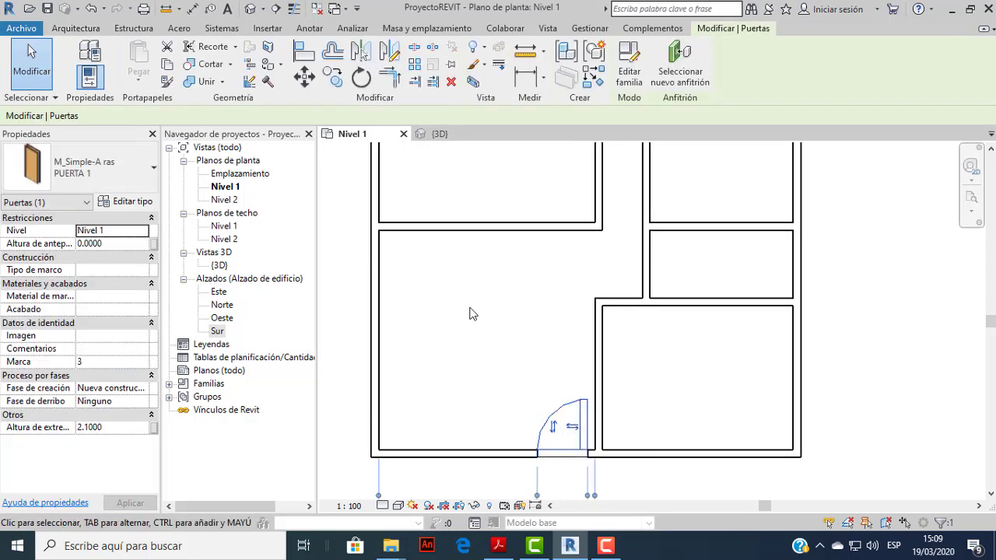
key(Right)
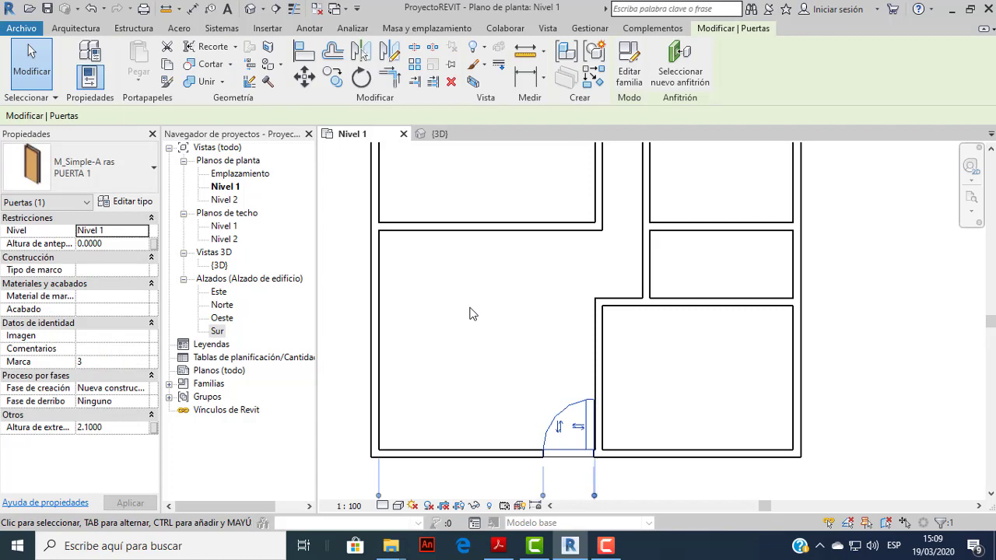
click(445, 139)
click(371, 453)
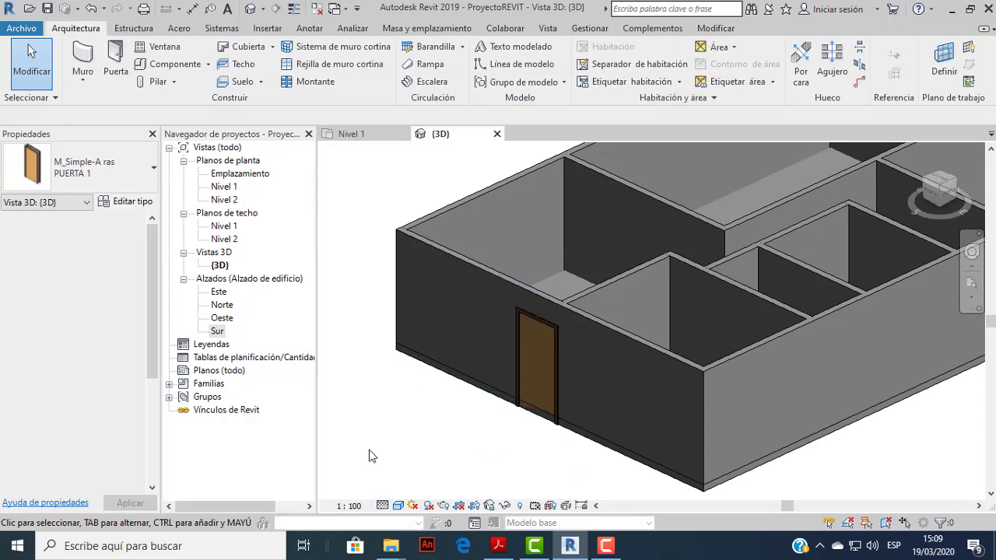
scroll(576, 377, up, 2)
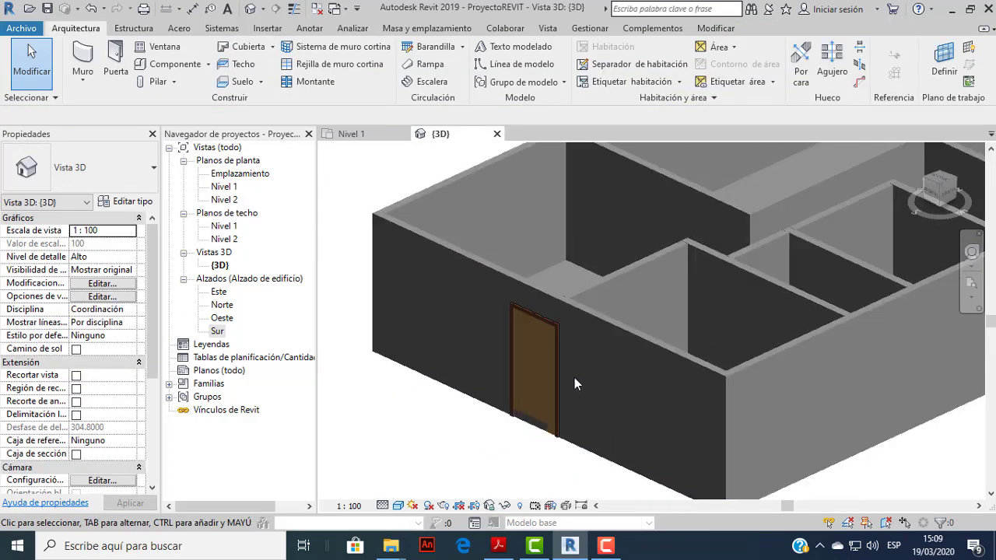
scroll(574, 374, up, 1)
scroll(570, 385, up, 1)
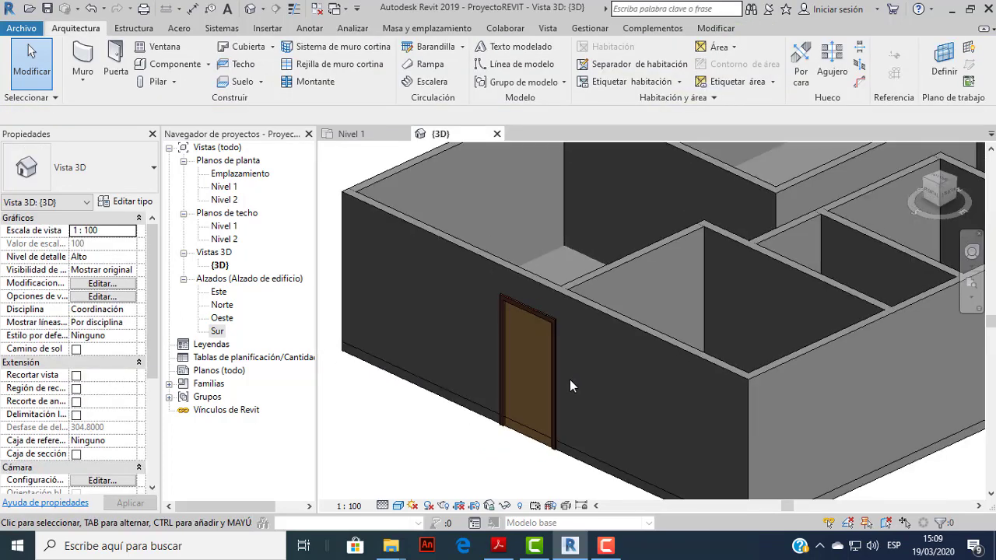
scroll(570, 379, down, 2)
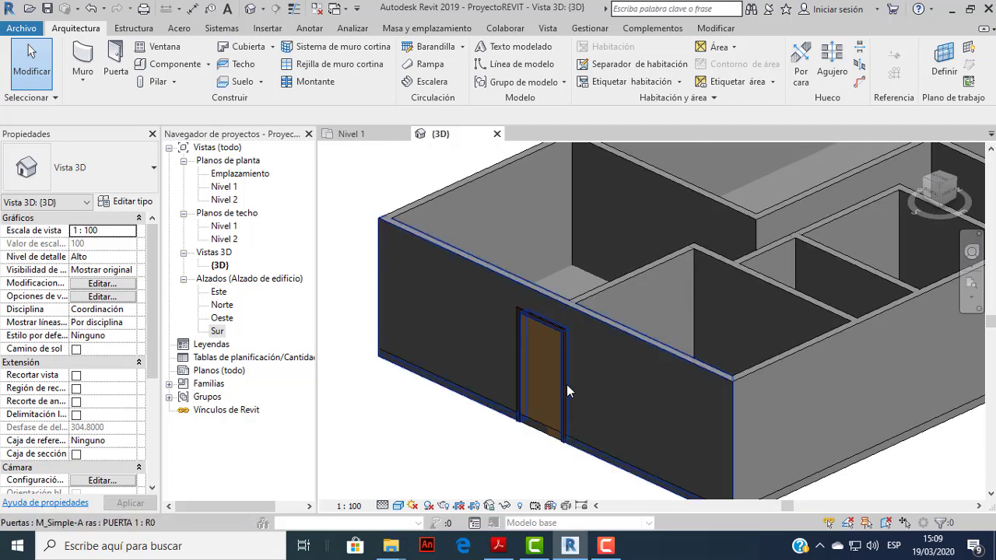
scroll(570, 447, up, 1)
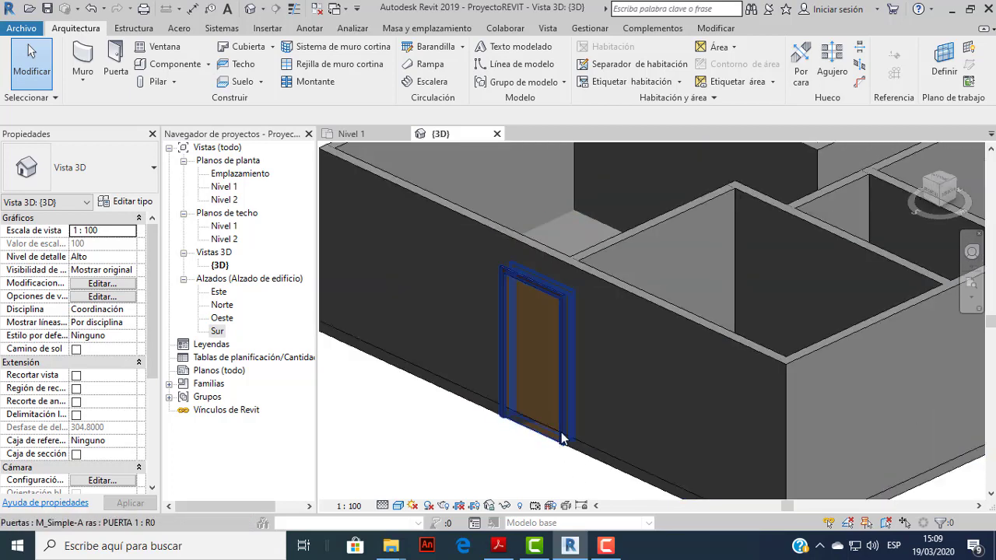
click(361, 128)
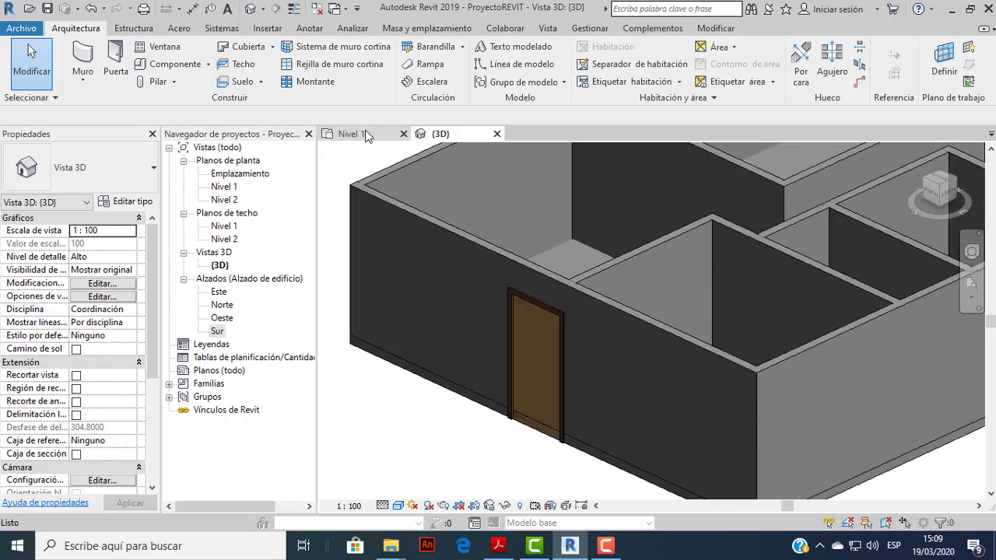
Set the door's sill height to 0.15 and verify the raised door in 3D.
click(570, 408)
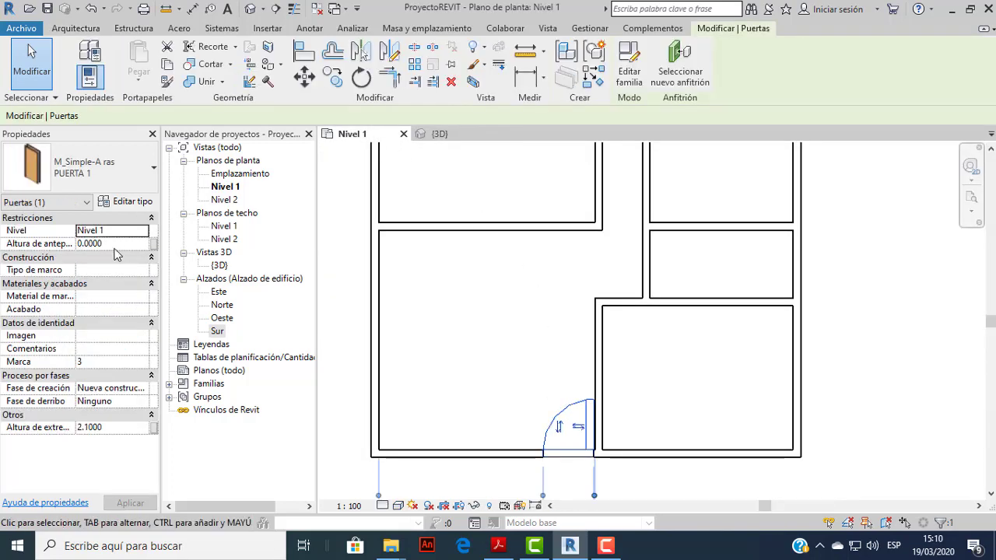
text(0.)
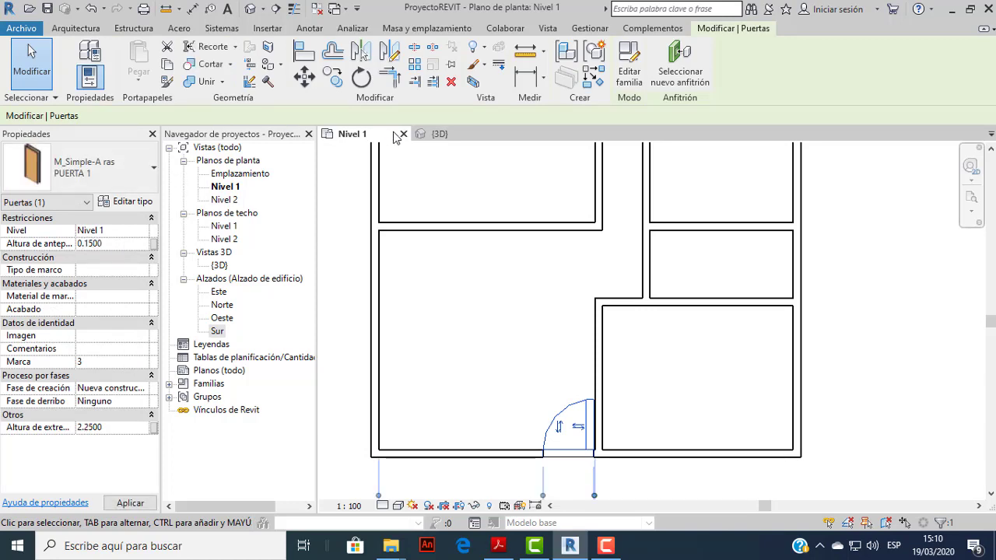
click(426, 135)
click(430, 461)
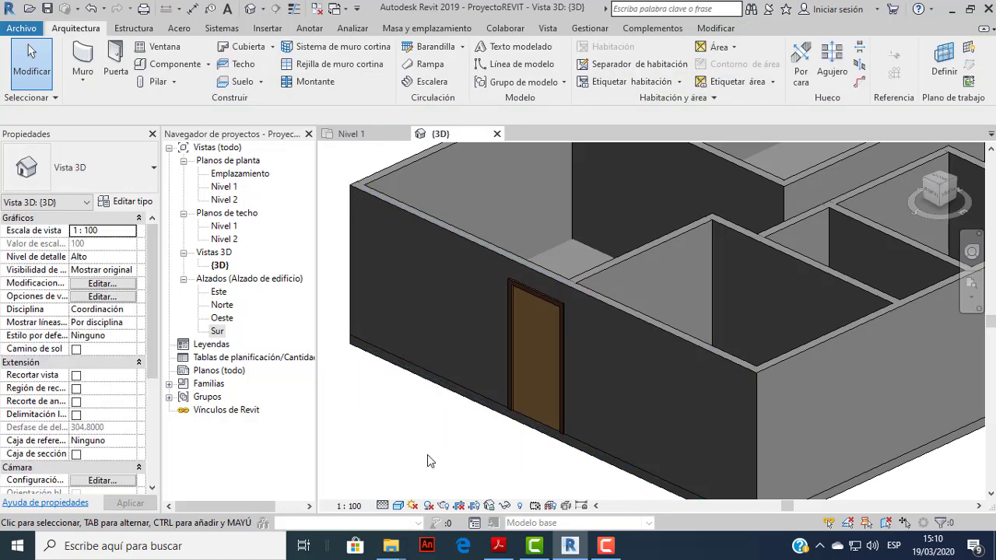
scroll(595, 413, down, 1)
scroll(557, 446, up, 2)
click(555, 397)
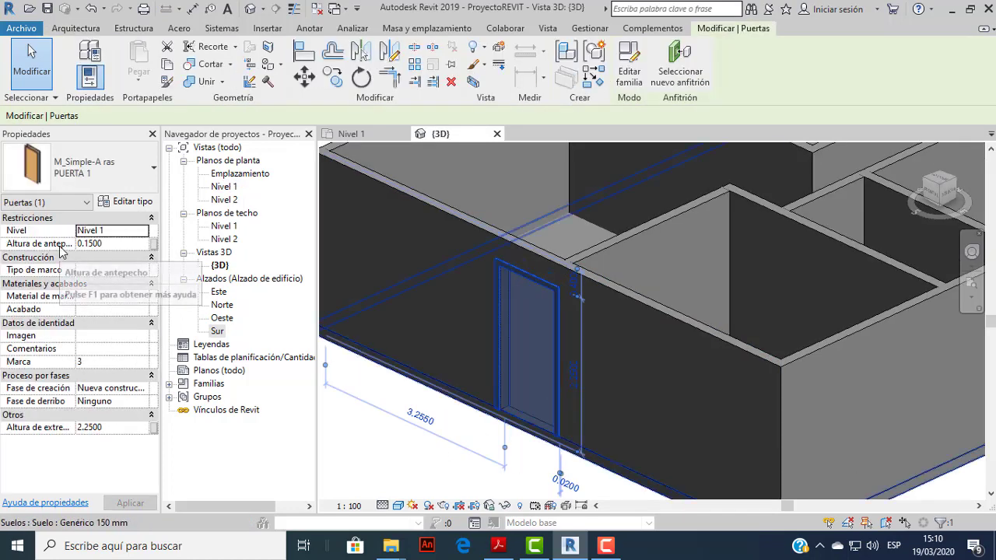
click(322, 463)
scroll(389, 428, down, 1)
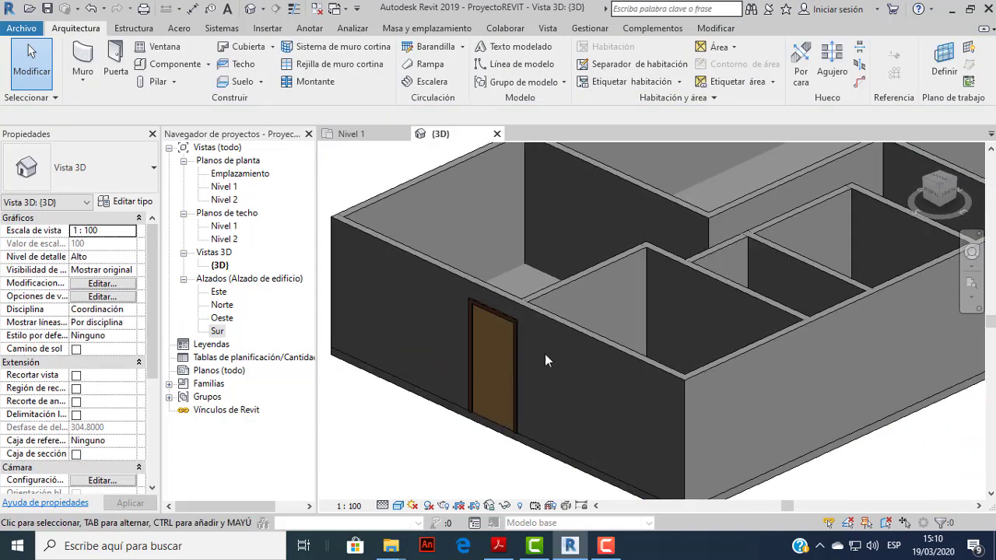
click(372, 135)
scroll(518, 249, down, 1)
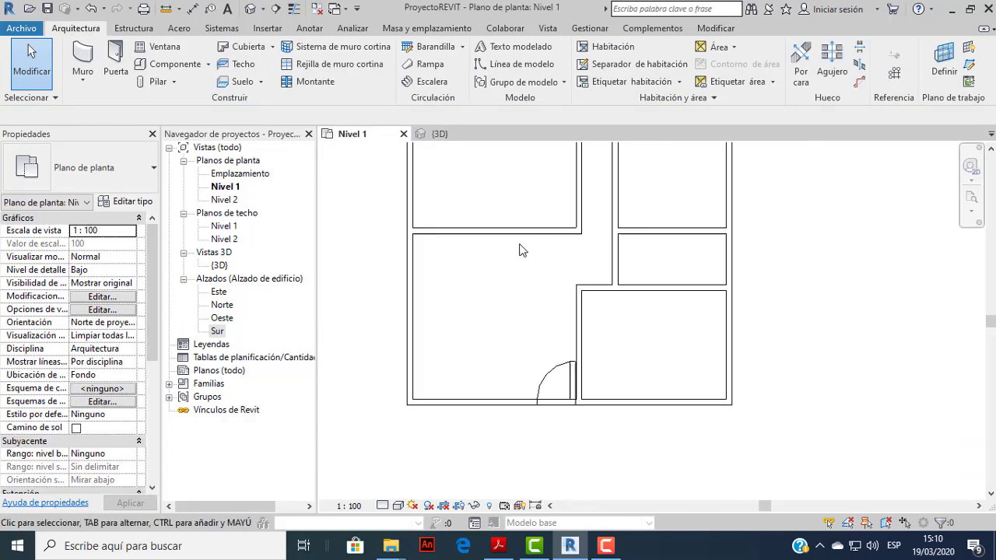
Place a PUERTA 80 door in the central interior wall, following the PDF plan.
click(500, 551)
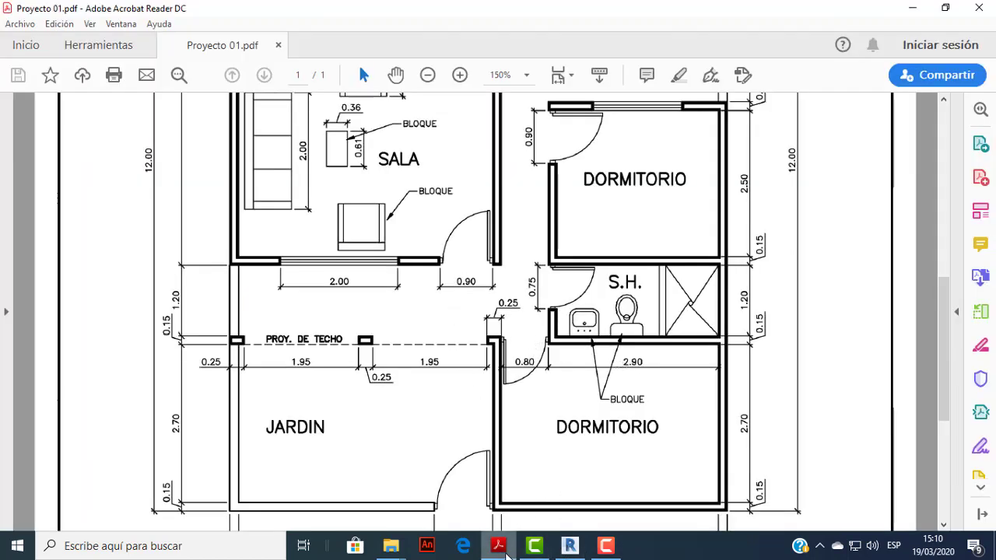
click(569, 546)
middle_drag(576, 354, 511, 387)
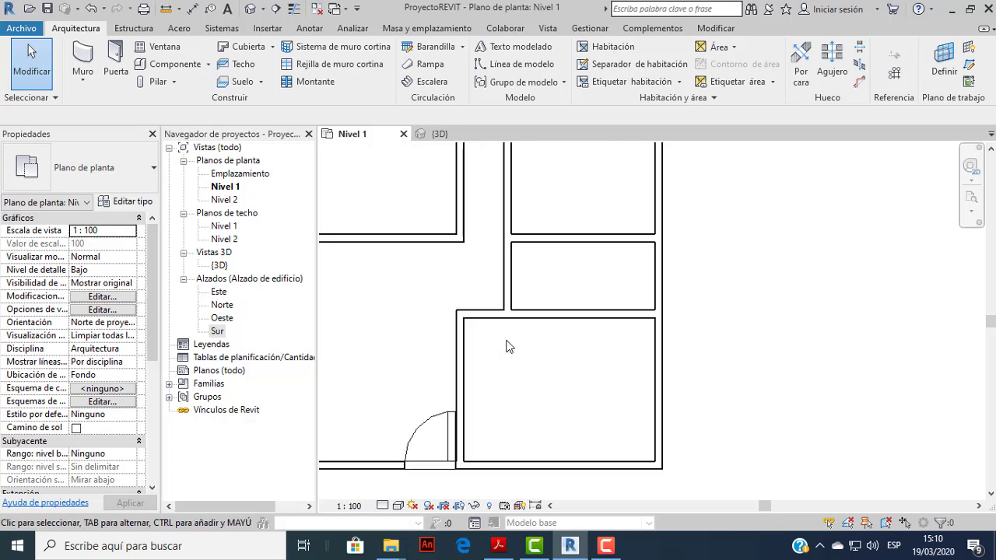
click(116, 66)
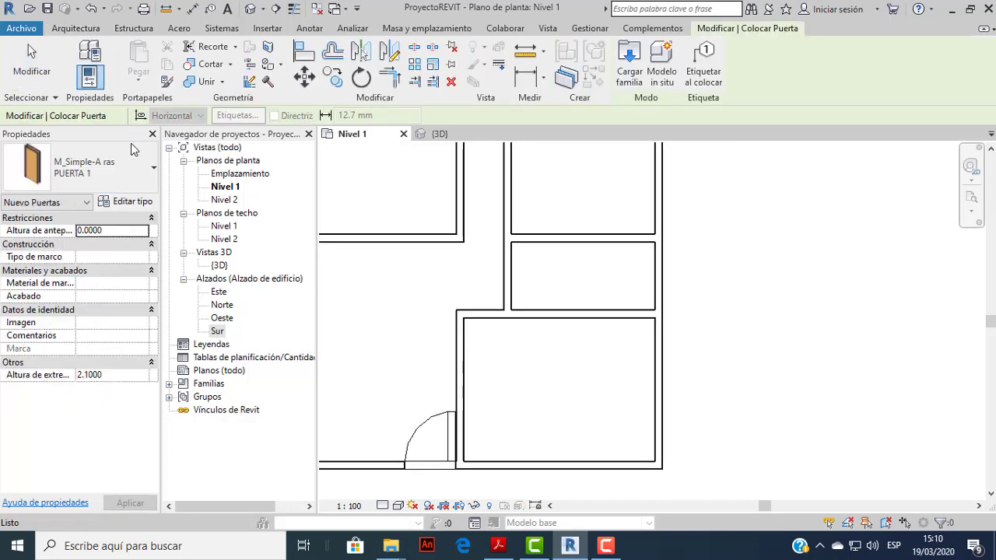
click(140, 172)
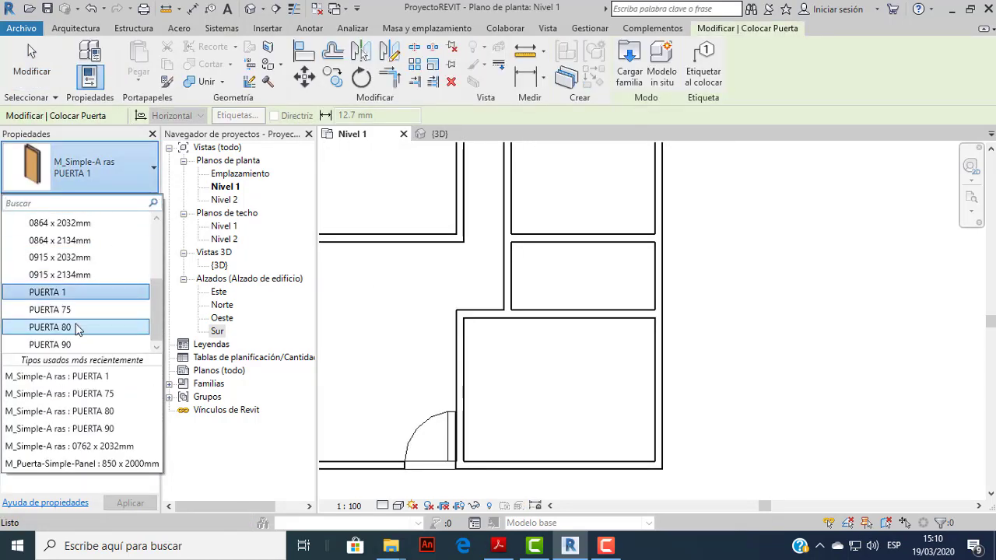
click(138, 327)
scroll(478, 305, up, 3)
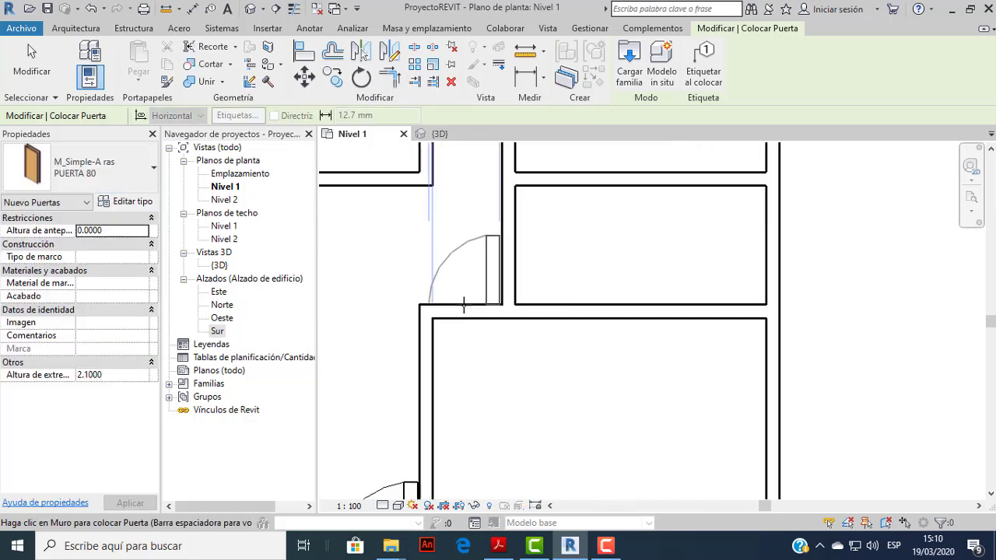
click(469, 302)
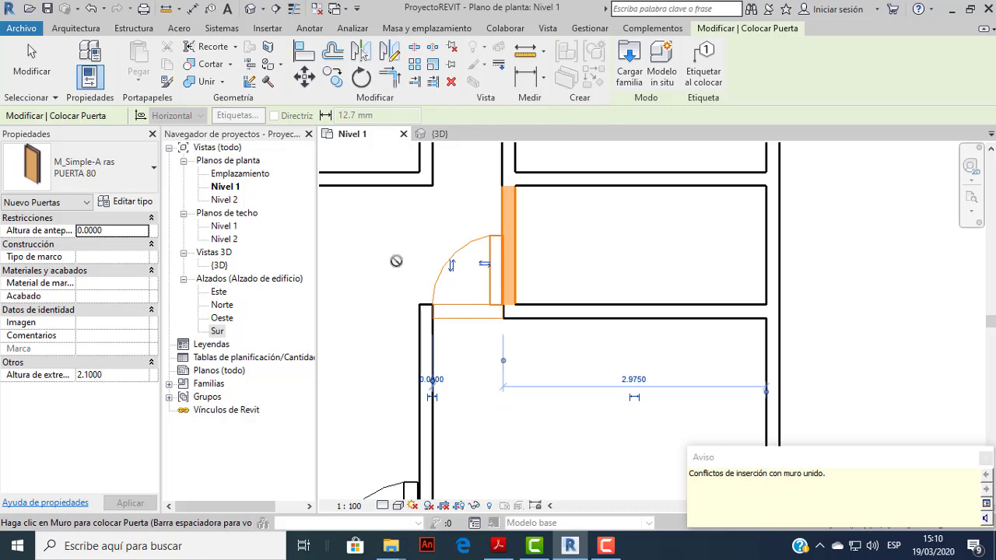
key(Escape)
key(Escape)
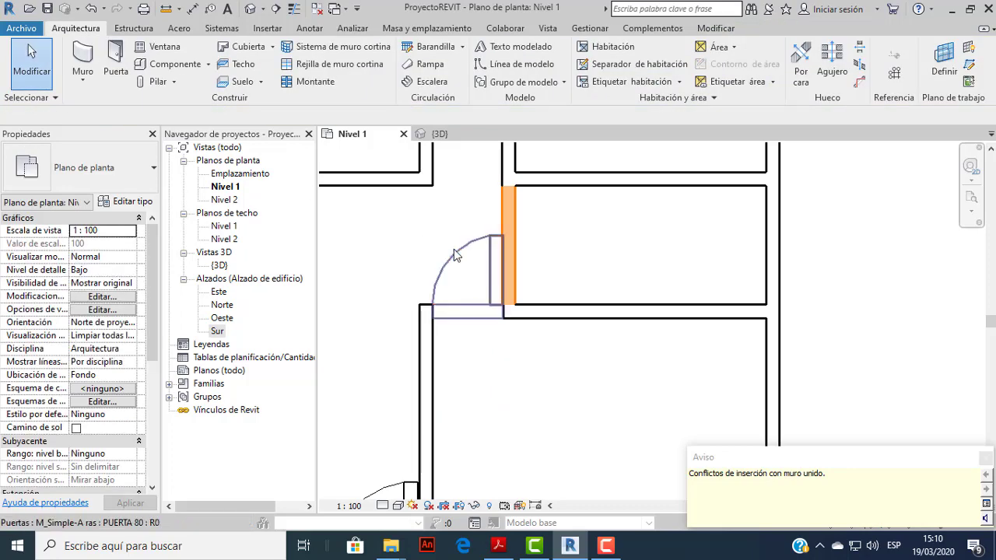
Position the PUERTA 80 door 0.0300 from the wall corner and recheck the PDF.
click(455, 255)
click(454, 256)
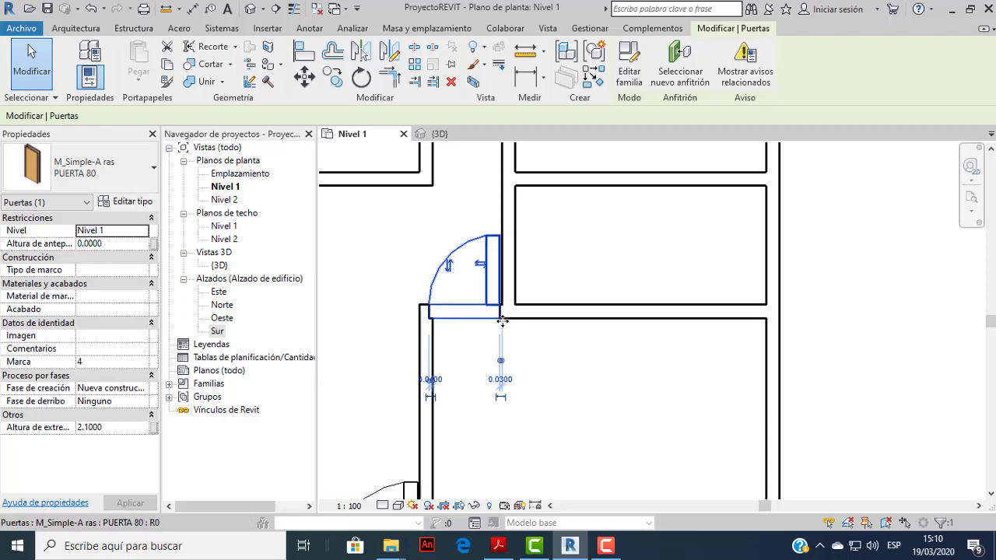
drag(503, 321, 506, 322)
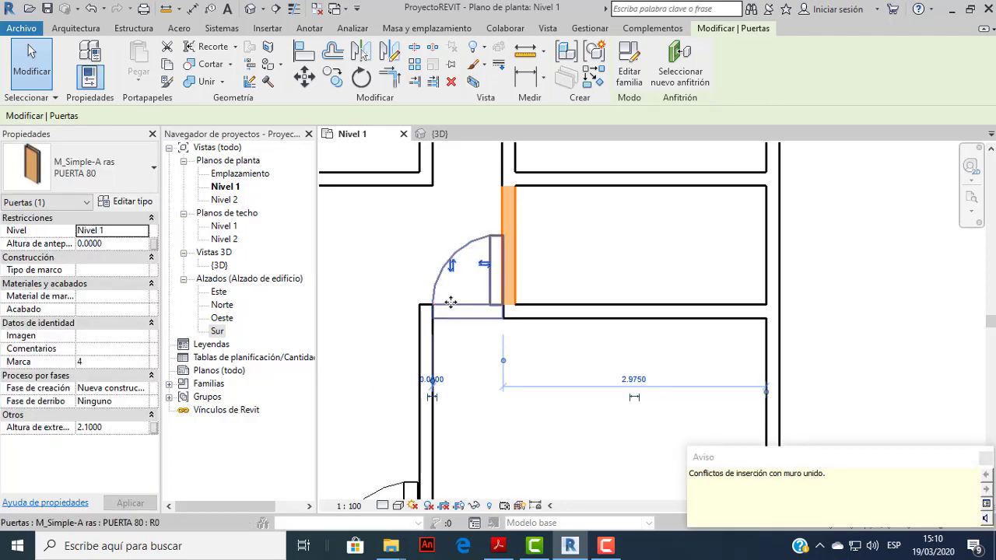
drag(451, 302, 446, 302)
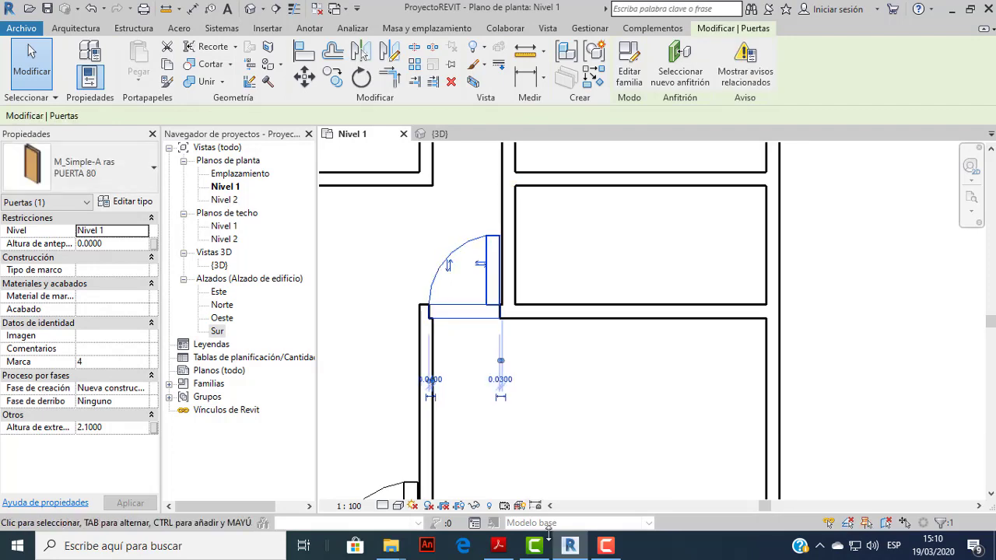
click(500, 547)
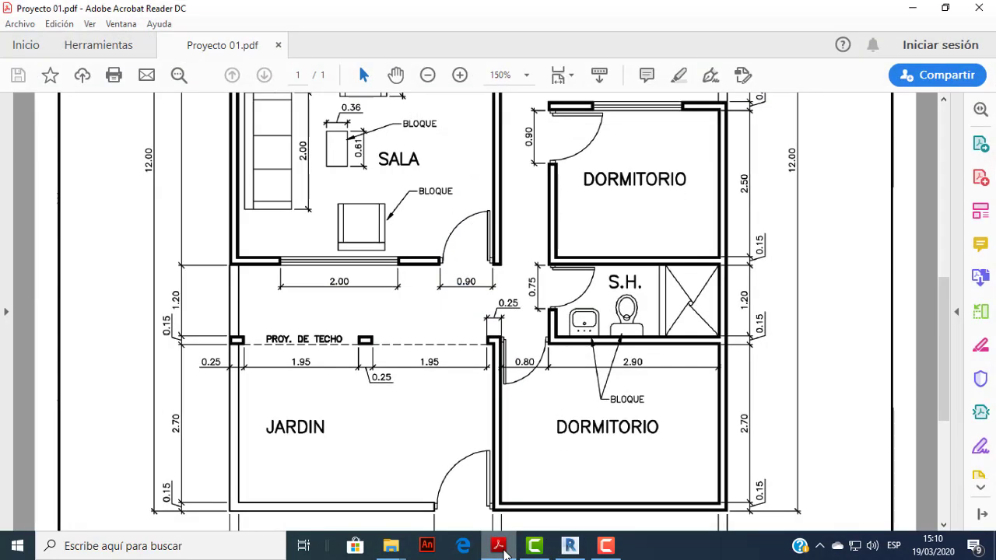
click(500, 547)
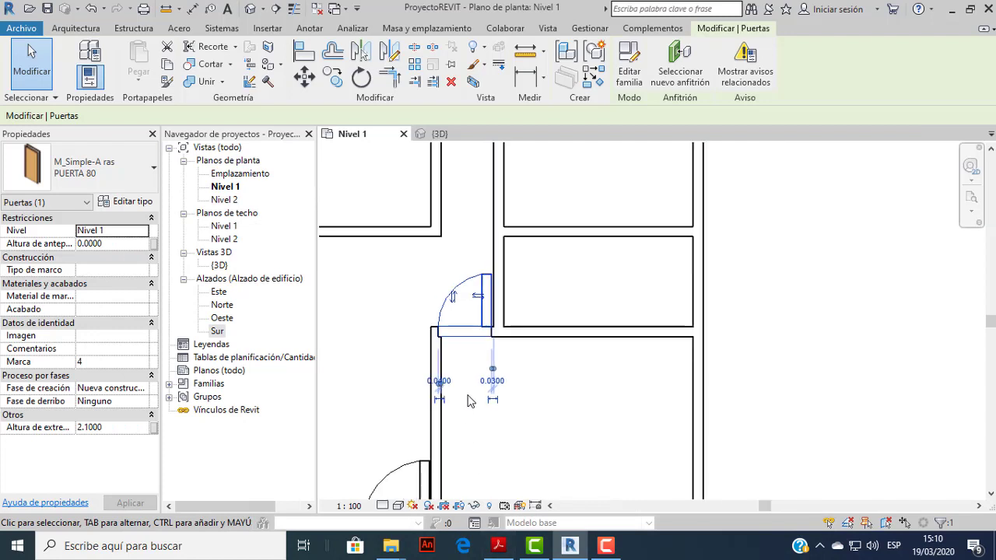
middle_drag(516, 309, 493, 343)
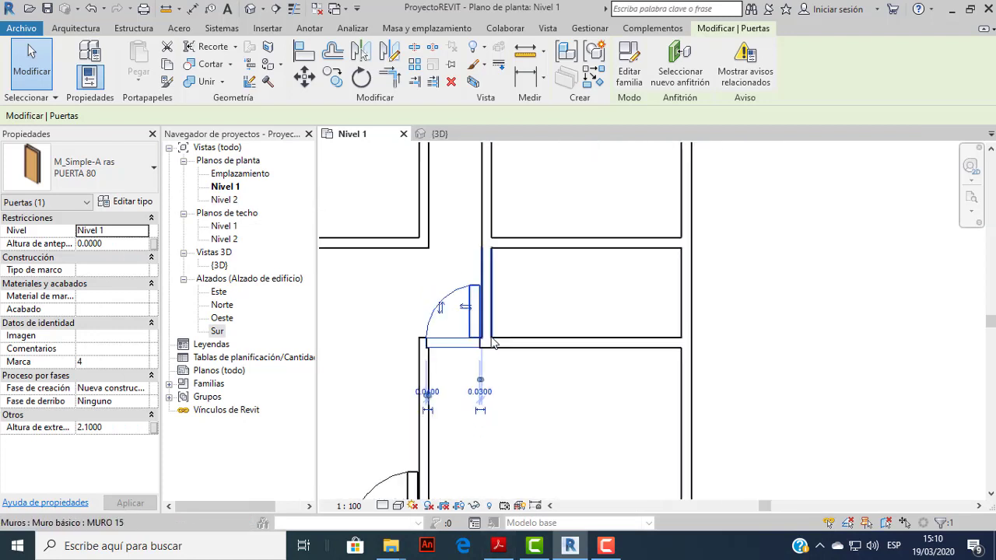
scroll(519, 337, down, 2)
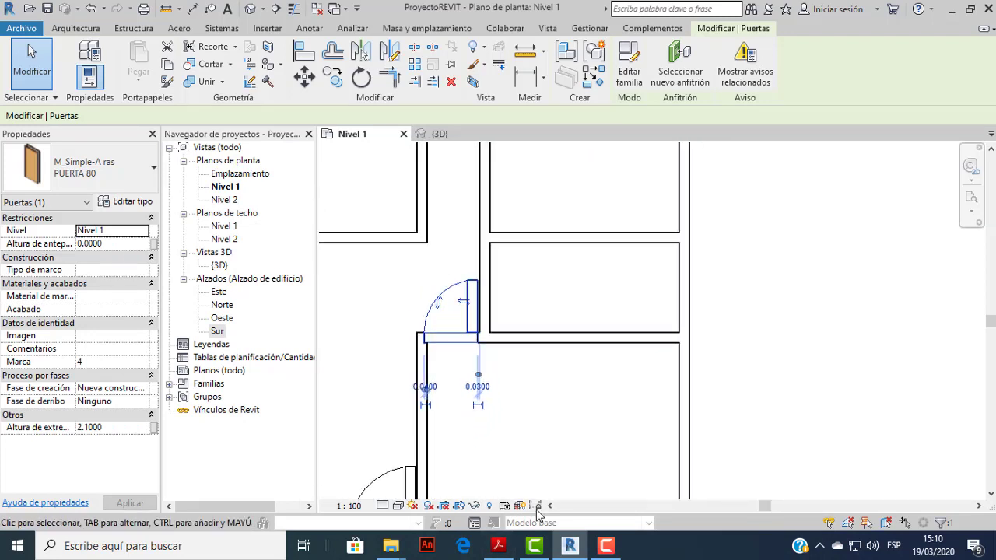
Orbit, pan and zoom the 3D model to inspect the placed doors.
click(441, 136)
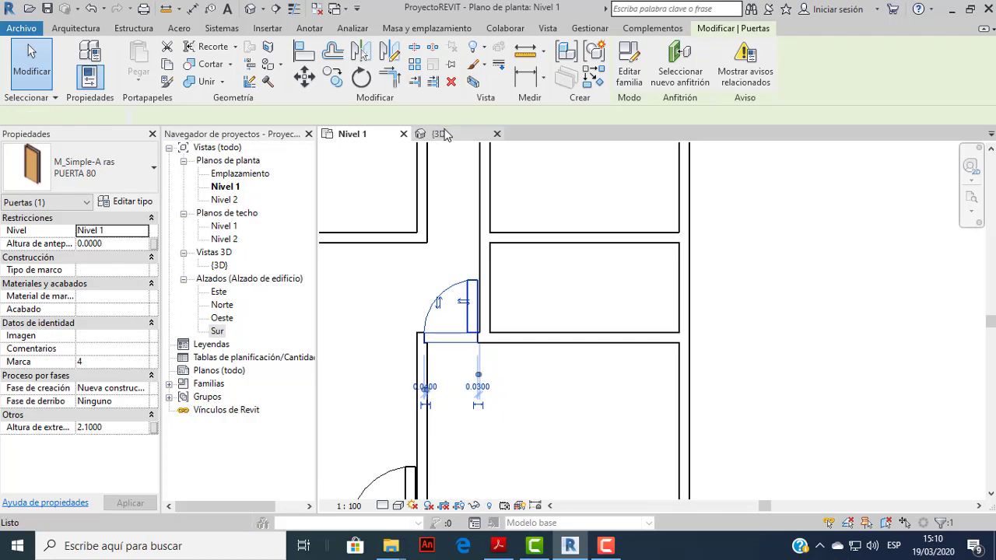
key(Escape)
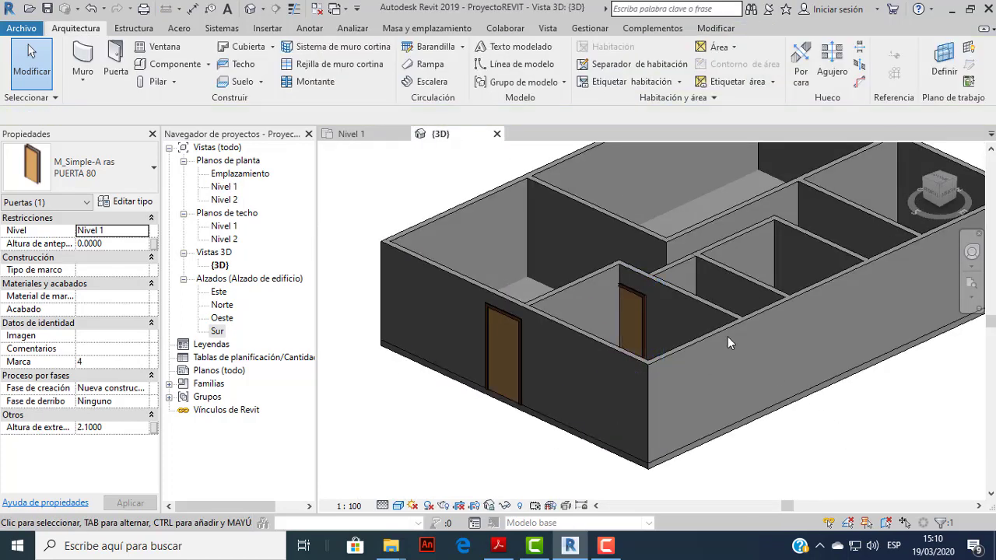
mouse_move(728, 336)
shift+middle_down()
mouse_move(685, 317)
mouse_move(684, 328)
mouse_move(543, 393)
shift+middle_up()
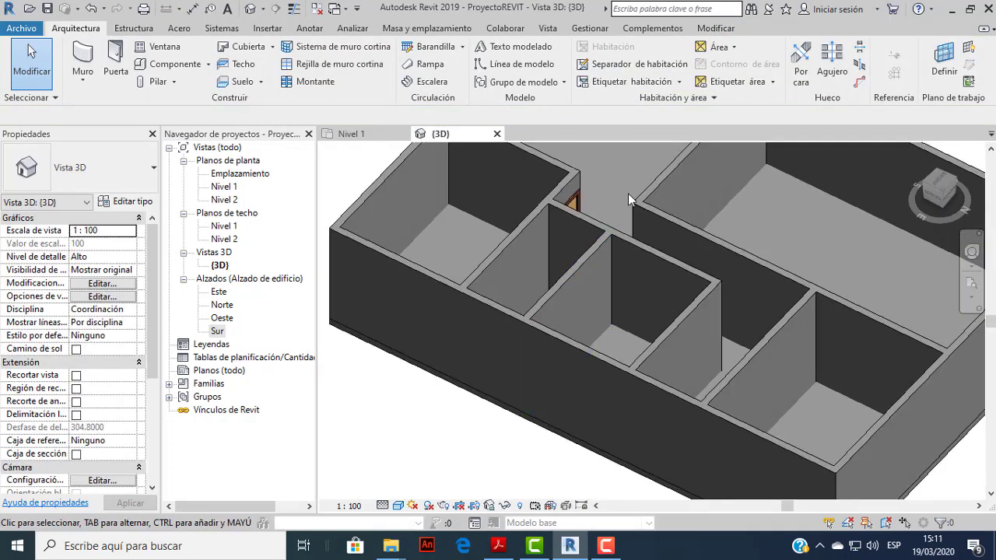
scroll(628, 193, up, 3)
mouse_move(591, 198)
shift+middle_down()
mouse_move(562, 240)
mouse_move(601, 194)
shift+middle_up()
scroll(601, 194, down, 2)
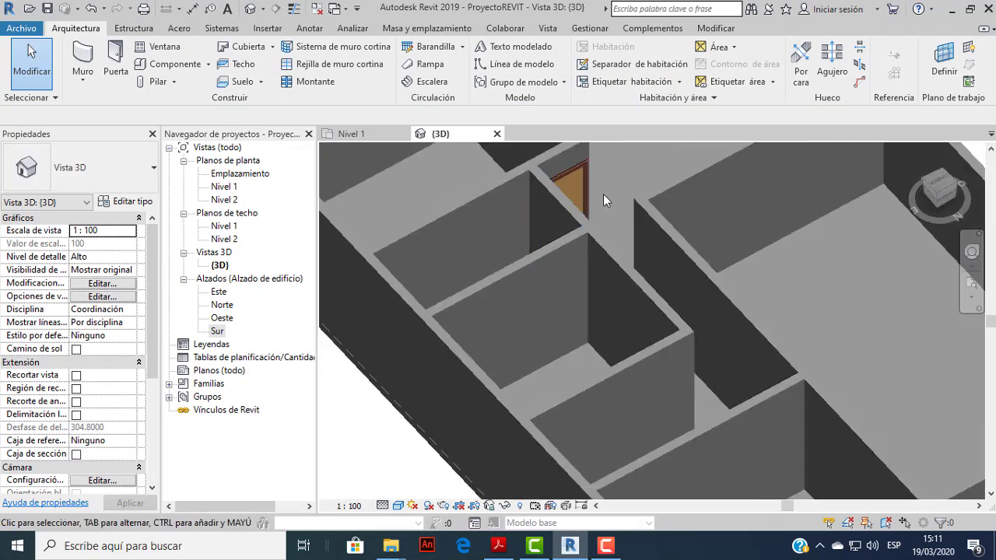
scroll(600, 198, up, 1)
scroll(600, 201, down, 1)
scroll(594, 208, down, 2)
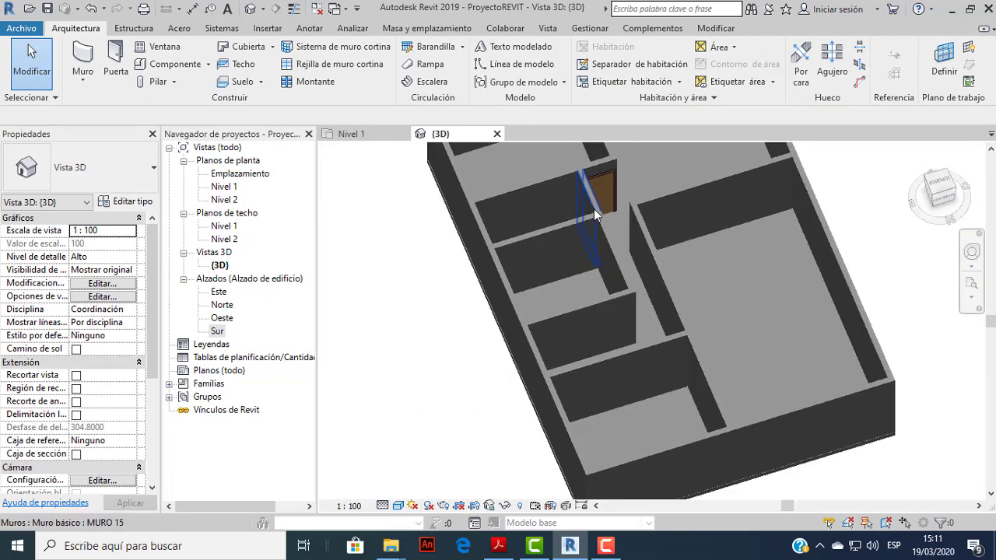
mouse_move(604, 197)
middle_down()
mouse_move(586, 224)
mouse_move(666, 246)
middle_up()
scroll(586, 224, up, 3)
scroll(602, 238, up, 1)
scroll(654, 238, down, 2)
scroll(648, 234, down, 2)
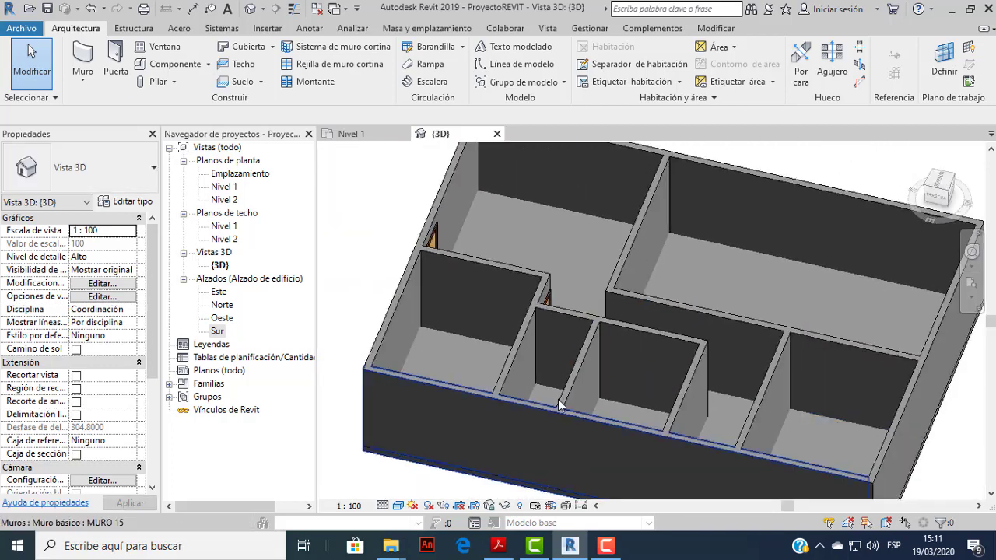
Delete the PUERTA 80 door at the corridor corner after a failed move attempt.
click(368, 129)
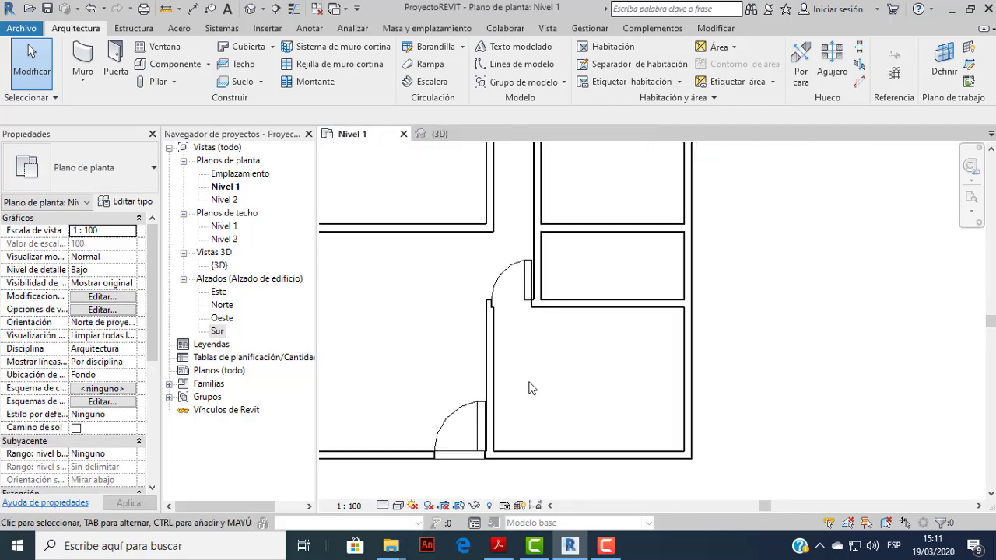
scroll(564, 311, up, 1)
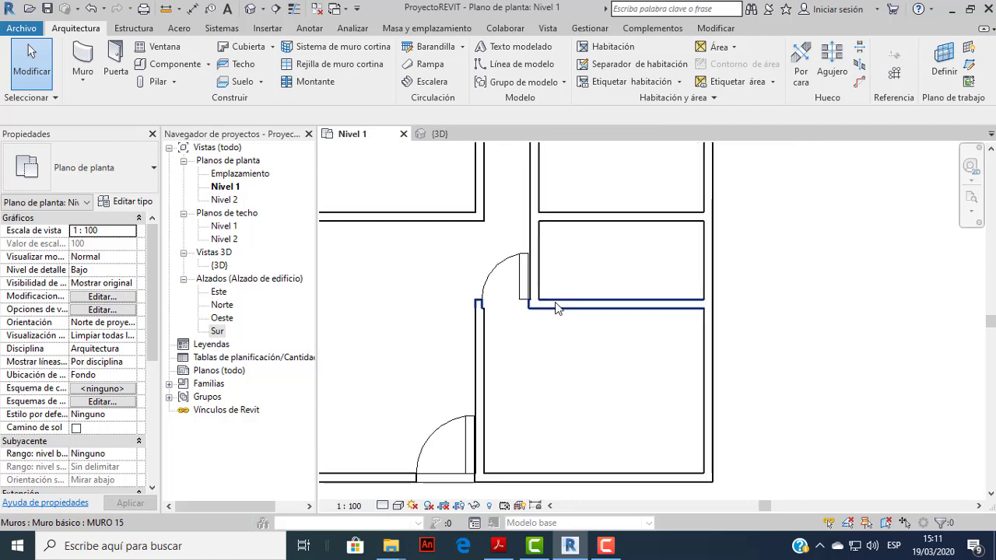
click(512, 263)
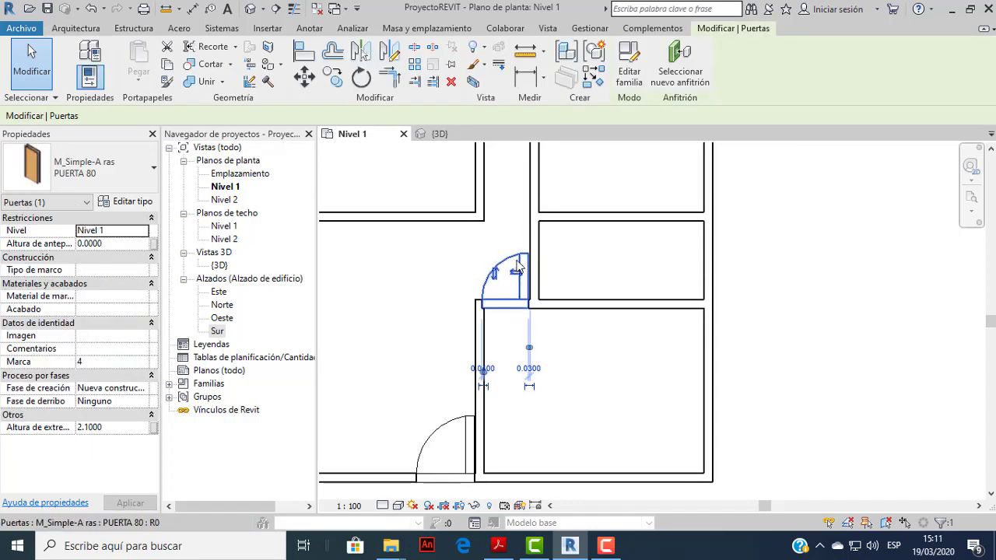
drag(516, 263, 428, 263)
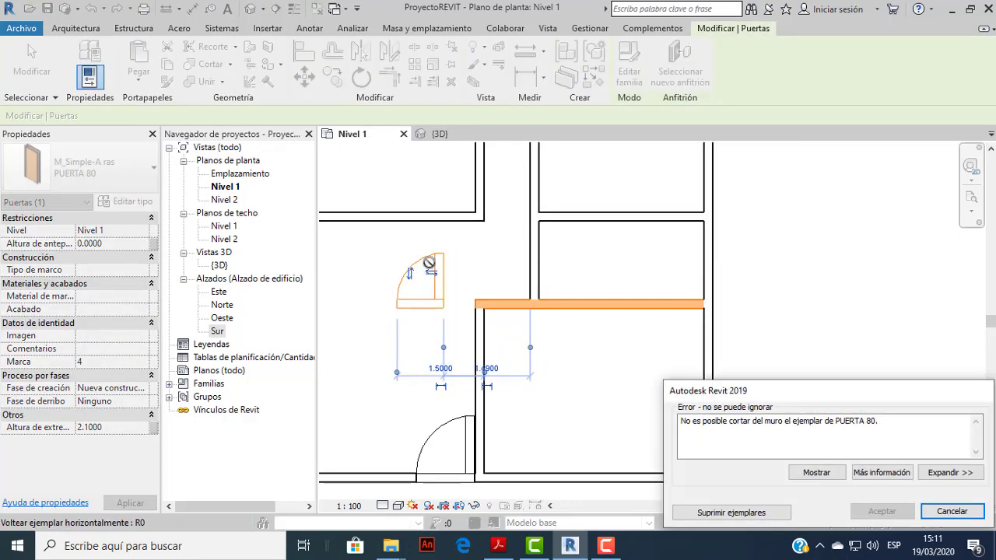
click(951, 511)
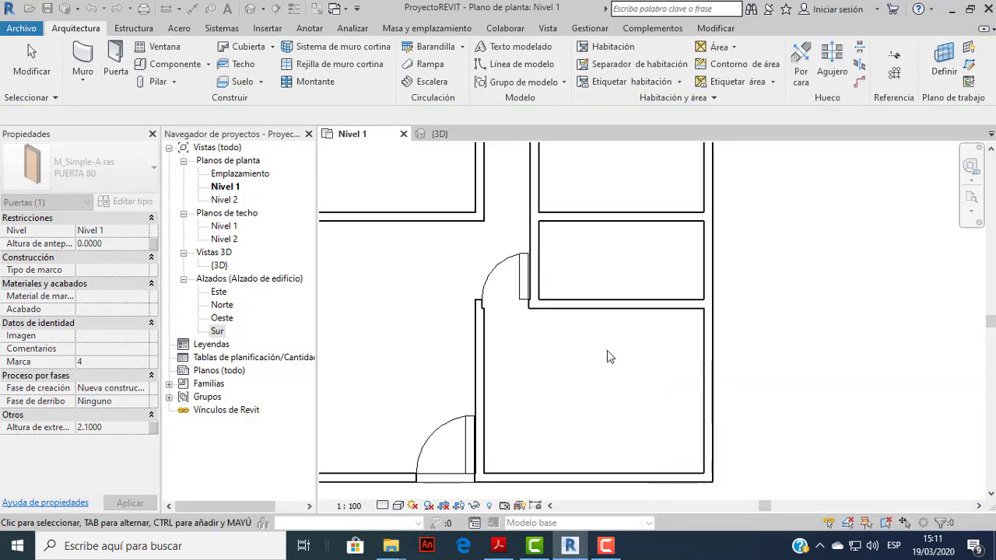
click(516, 272)
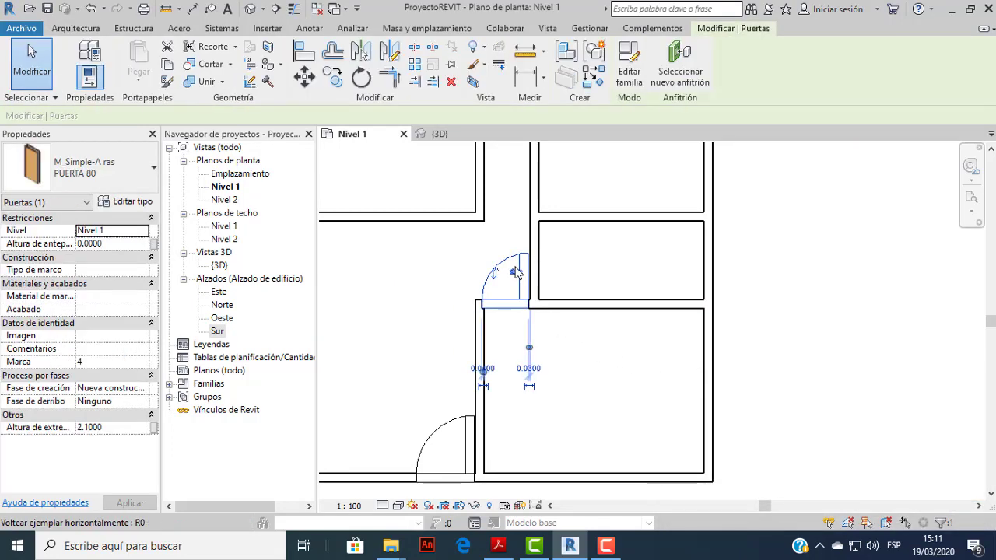
key(Escape)
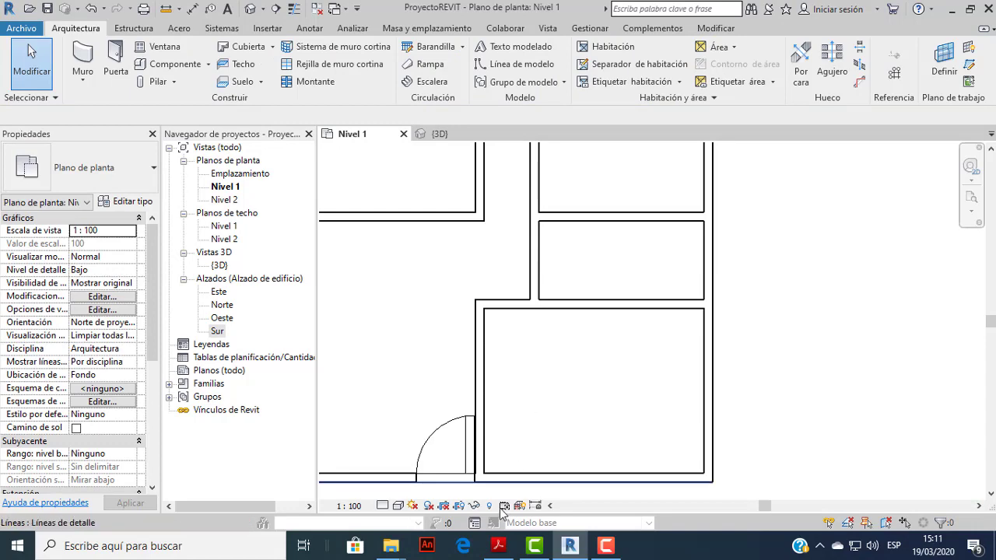
click(496, 547)
click(495, 547)
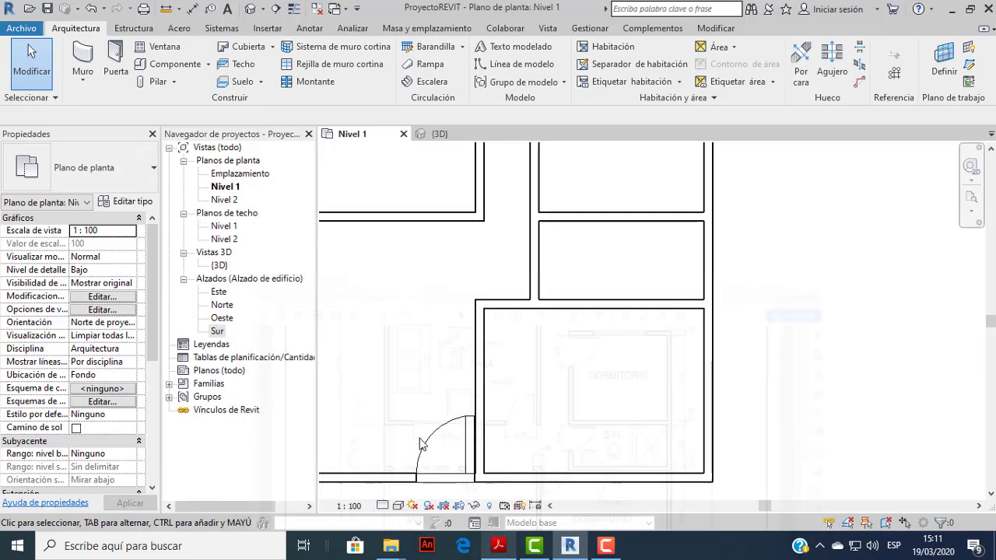
click(115, 61)
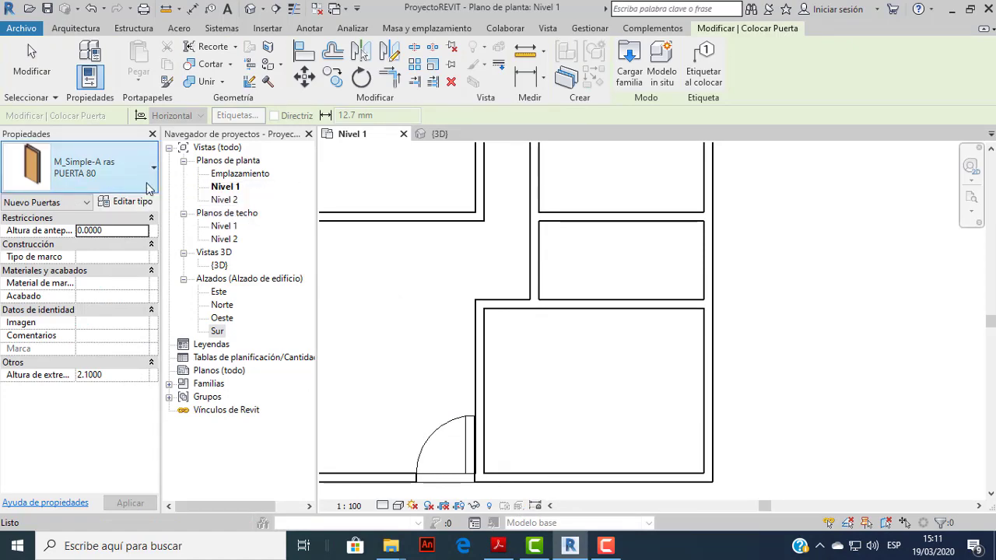
click(132, 202)
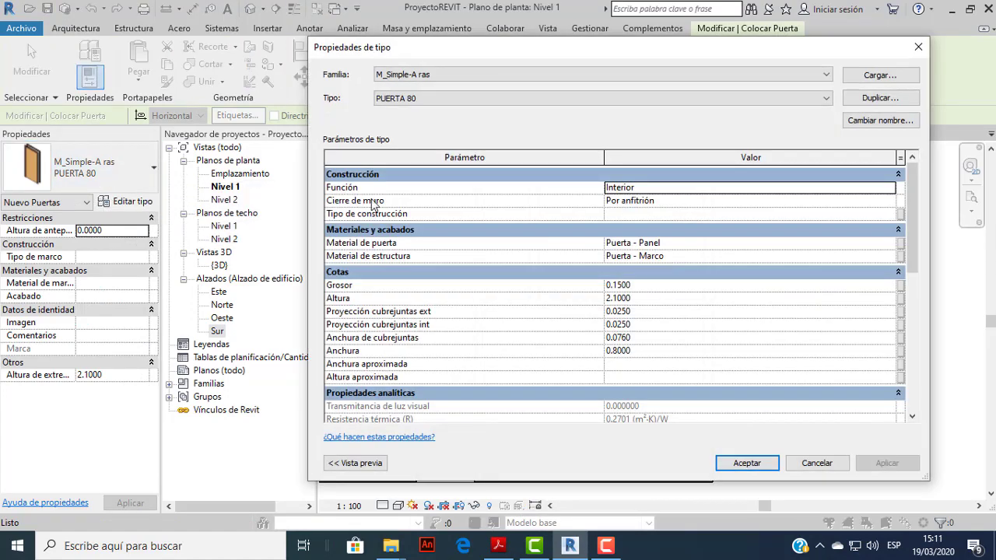
click(919, 48)
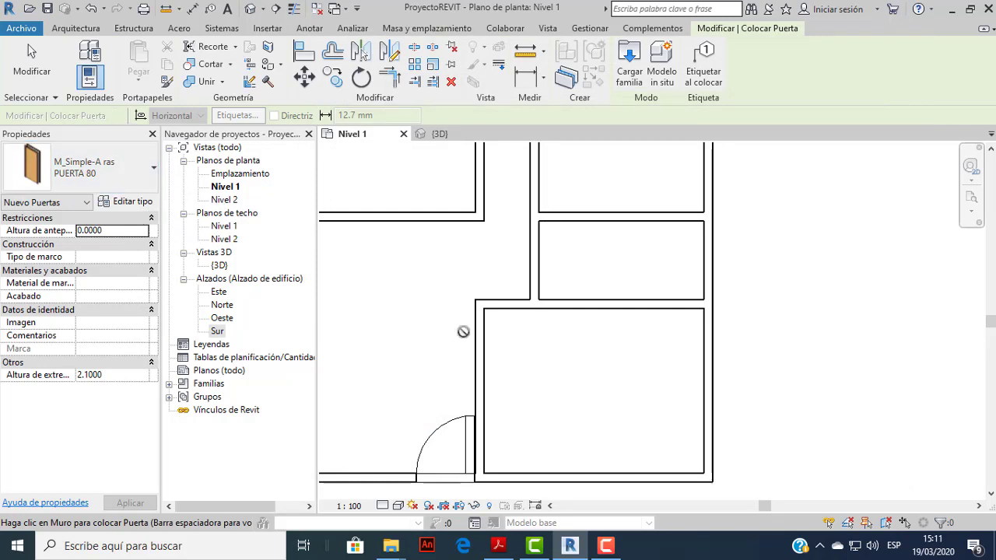
scroll(511, 308, up, 1)
scroll(510, 296, up, 1)
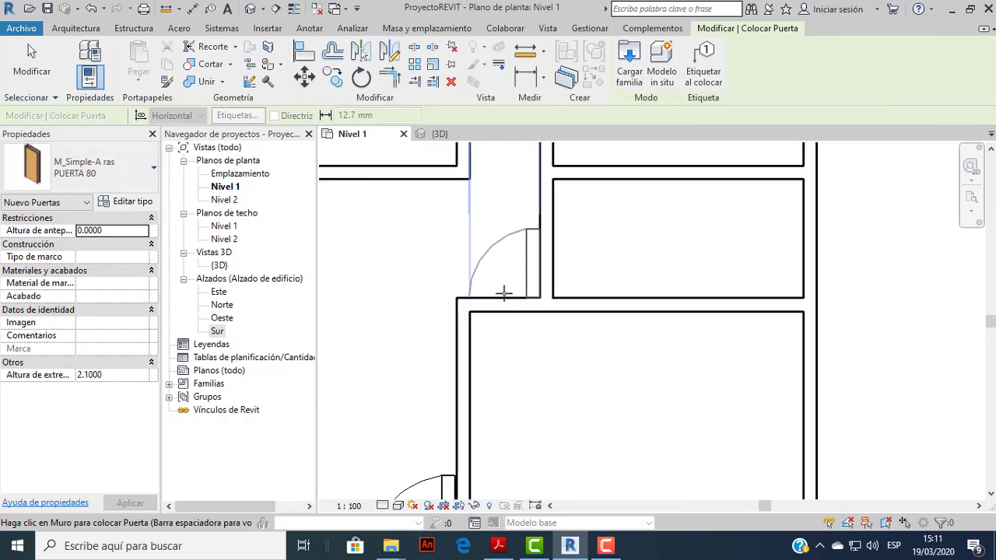
click(504, 293)
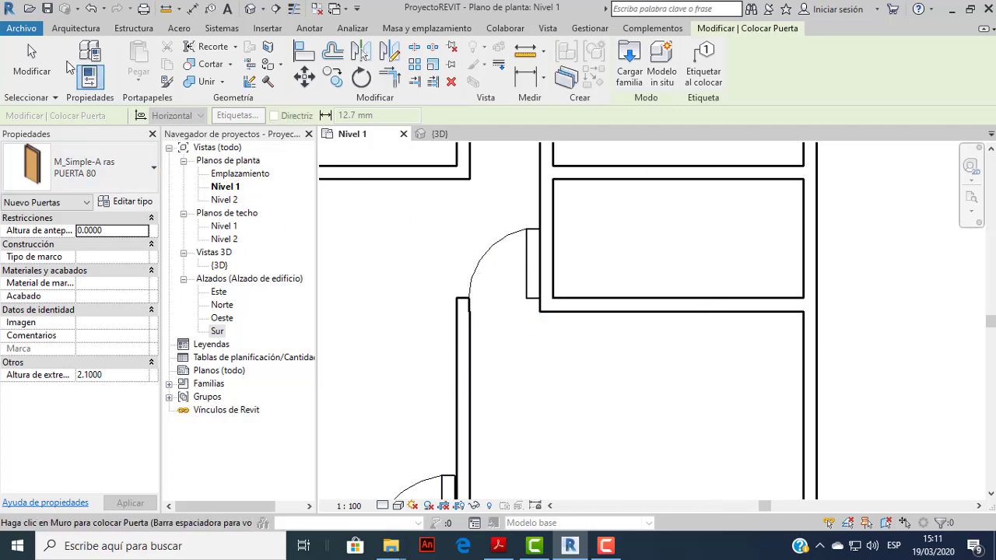
click(480, 135)
scroll(551, 271, up, 2)
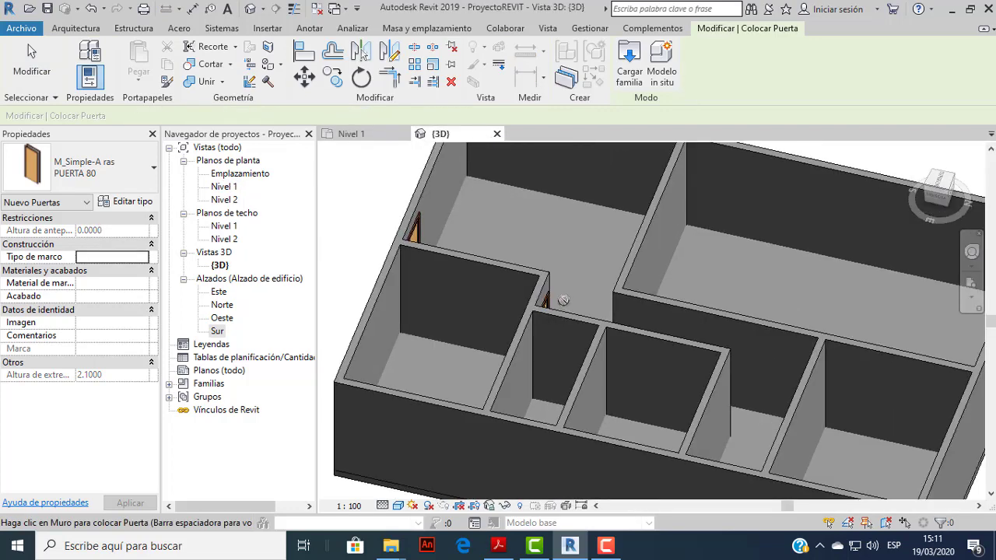
scroll(527, 311, up, 2)
scroll(485, 300, up, 2)
scroll(658, 268, up, 2)
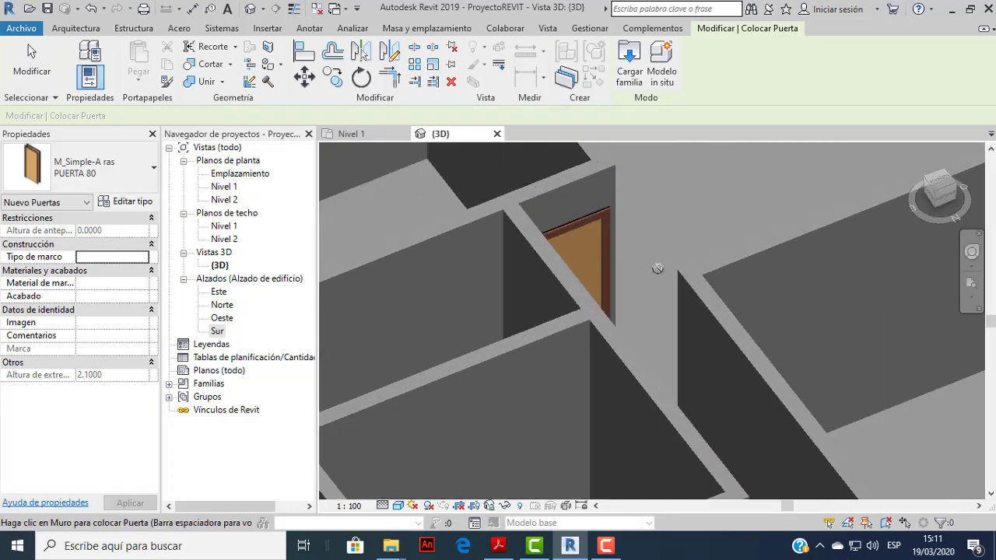
mouse_move(657, 269)
shift+middle_down()
mouse_move(645, 282)
mouse_move(571, 260)
mouse_move(661, 318)
mouse_move(583, 293)
mouse_move(603, 303)
mouse_move(672, 303)
mouse_move(712, 260)
mouse_move(498, 344)
mouse_move(556, 412)
mouse_move(589, 378)
mouse_move(494, 478)
mouse_move(499, 547)
shift+middle_up()
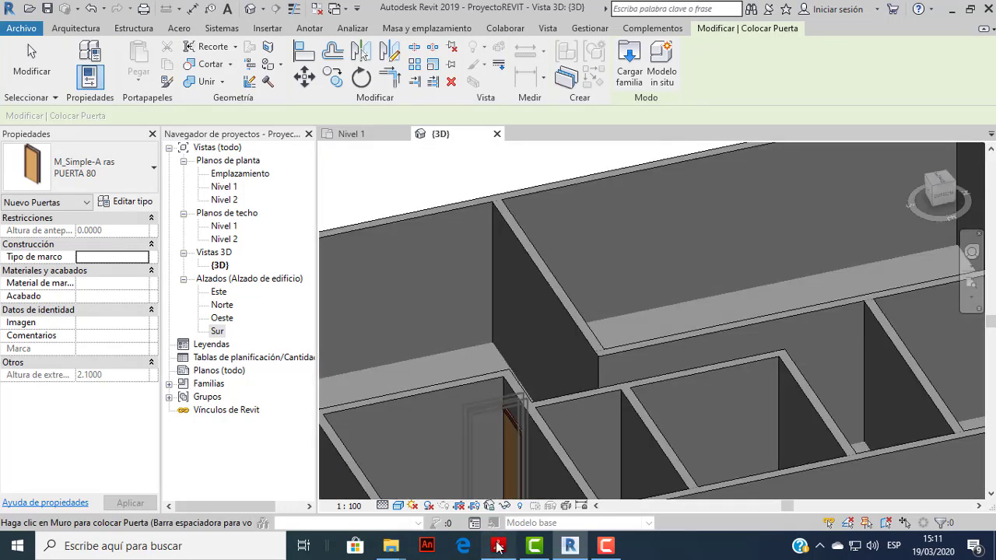
click(499, 546)
click(499, 546)
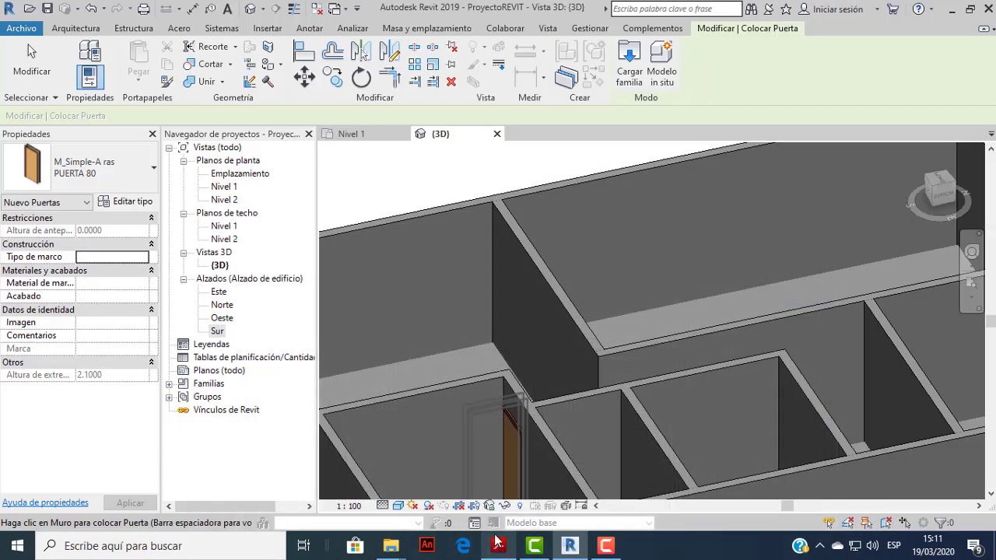
shift+middle_drag(540, 451, 412, 457)
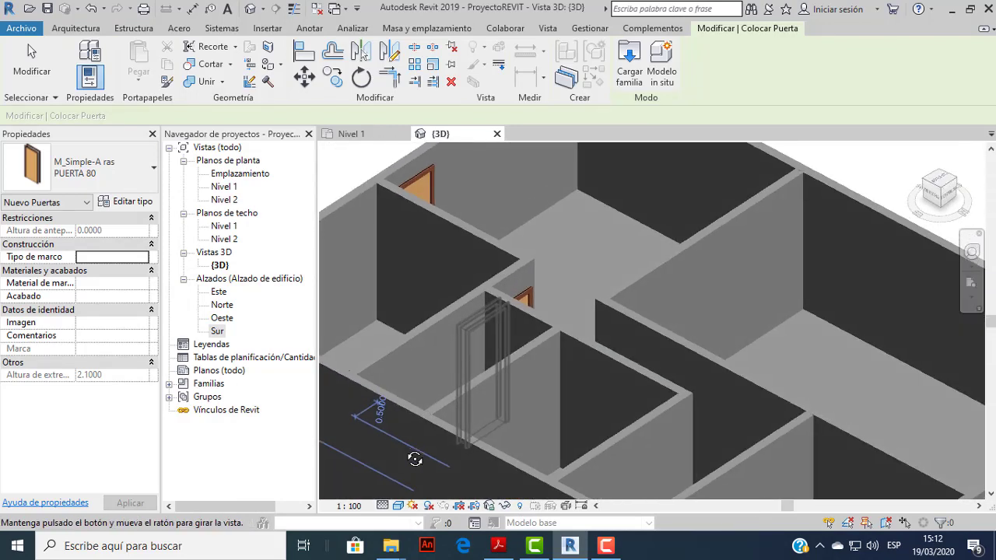
click(356, 135)
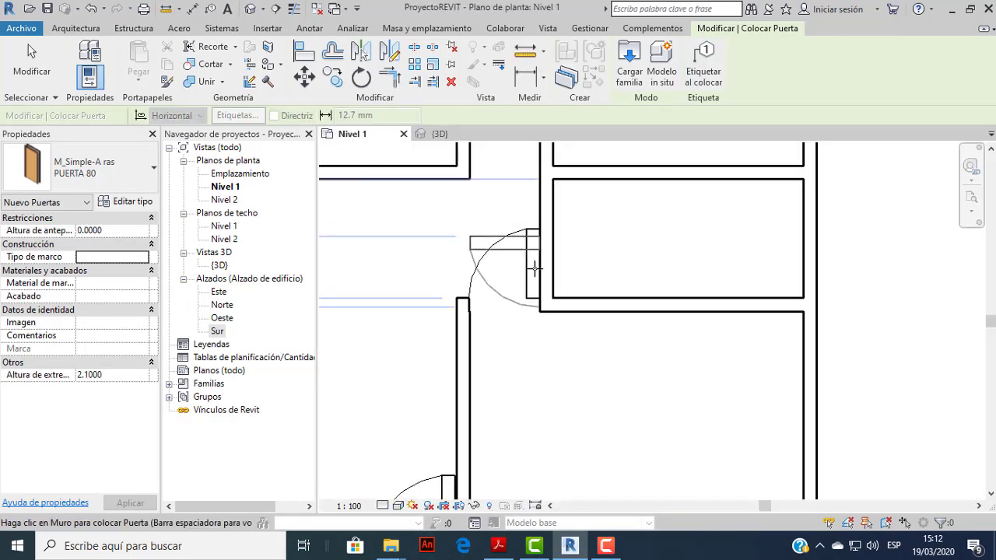
click(35, 63)
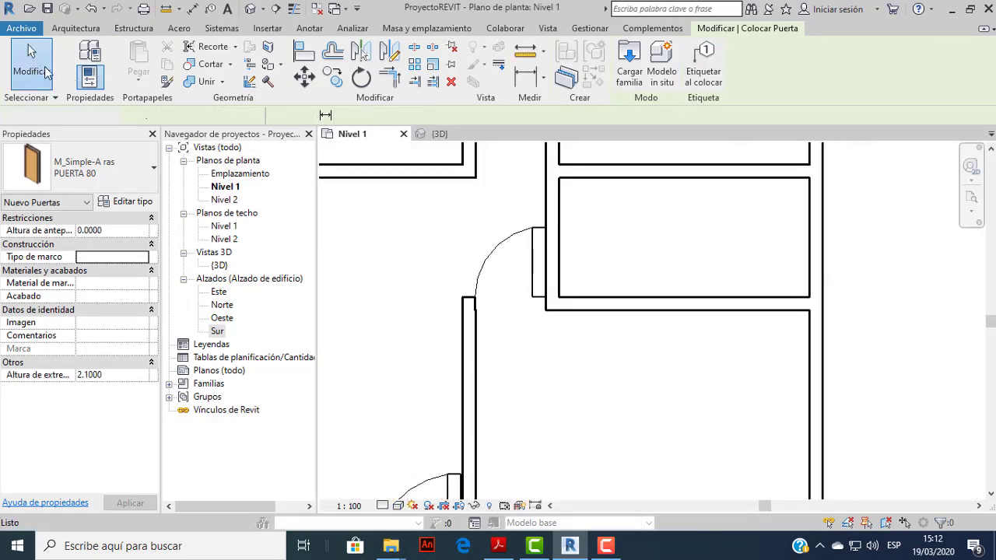
click(519, 242)
key(Delete)
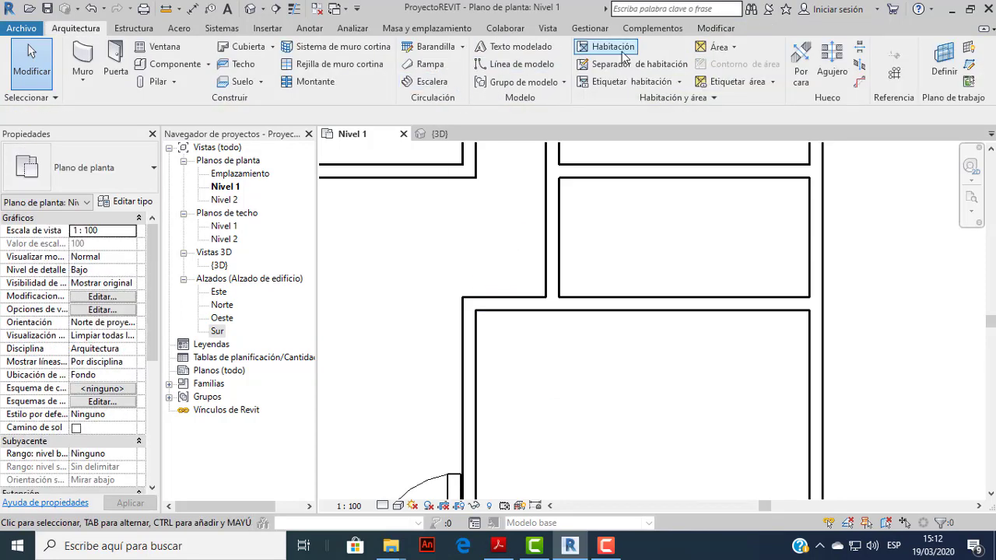
Measure the 0.7900 offset between the walls beside the two small rooms.
click(718, 29)
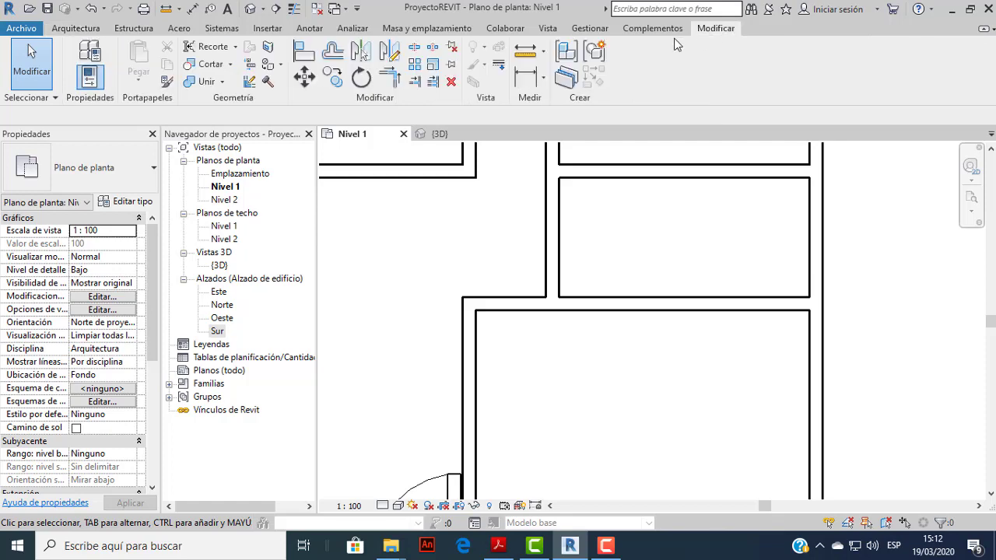
click(524, 56)
scroll(509, 238, up, 2)
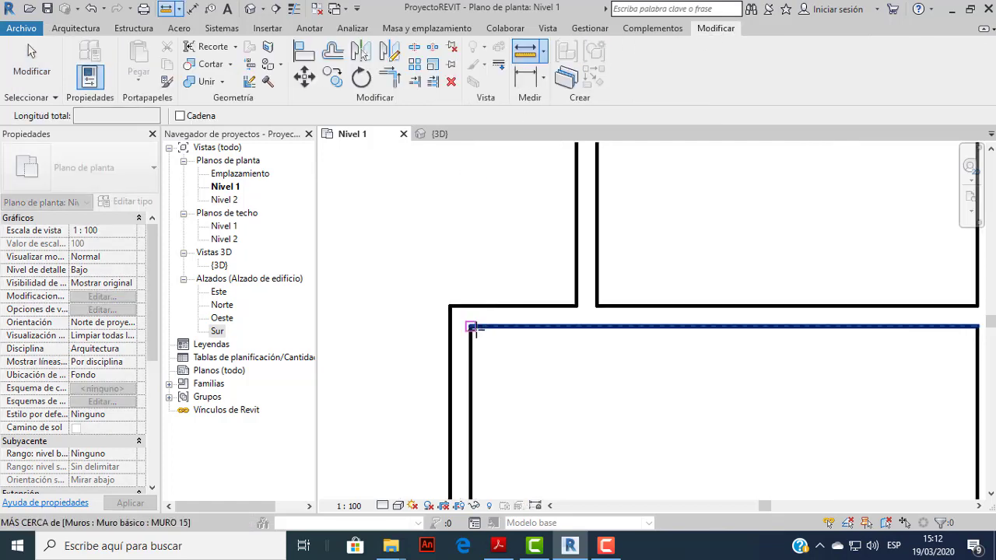
click(470, 326)
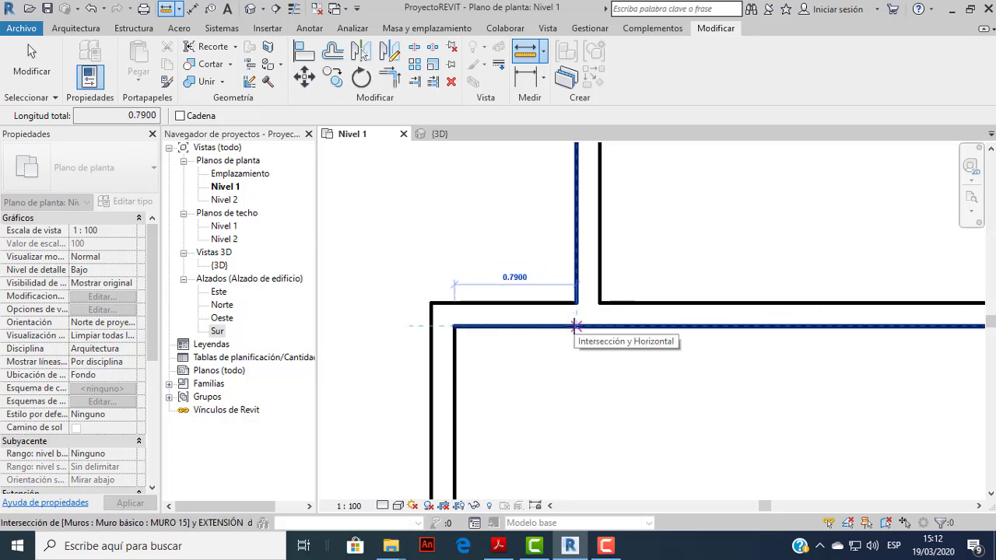
click(575, 326)
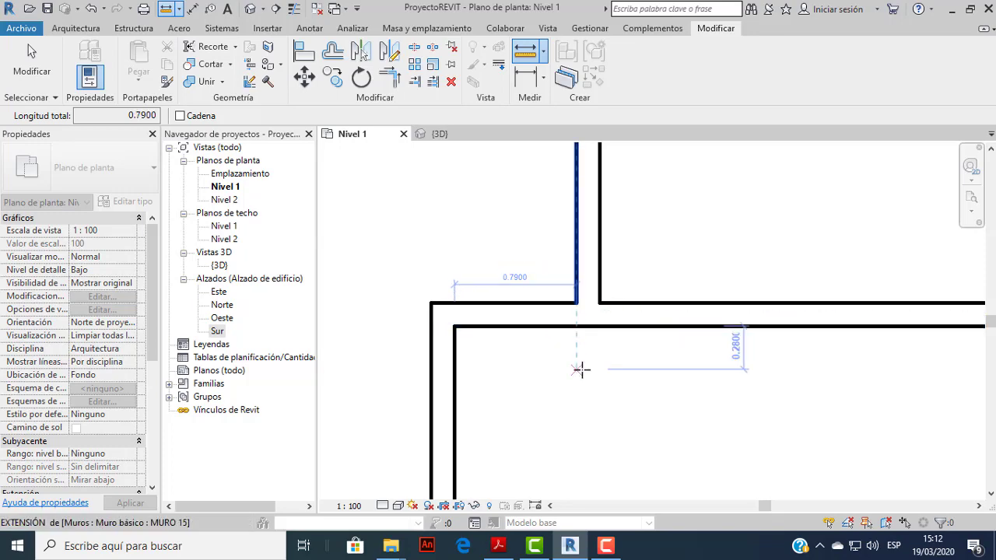
key(Escape)
key(Escape)
scroll(600, 318, down, 2)
scroll(600, 317, down, 1)
scroll(640, 333, down, 1)
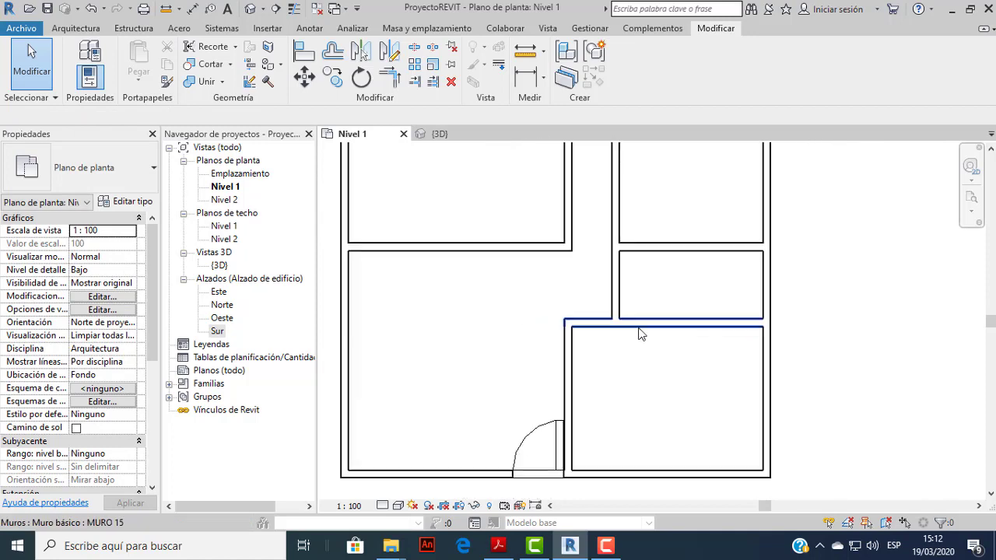
Select the two vertical wall segments beside the small rooms and nudge them right.
click(617, 288)
scroll(638, 276, down, 1)
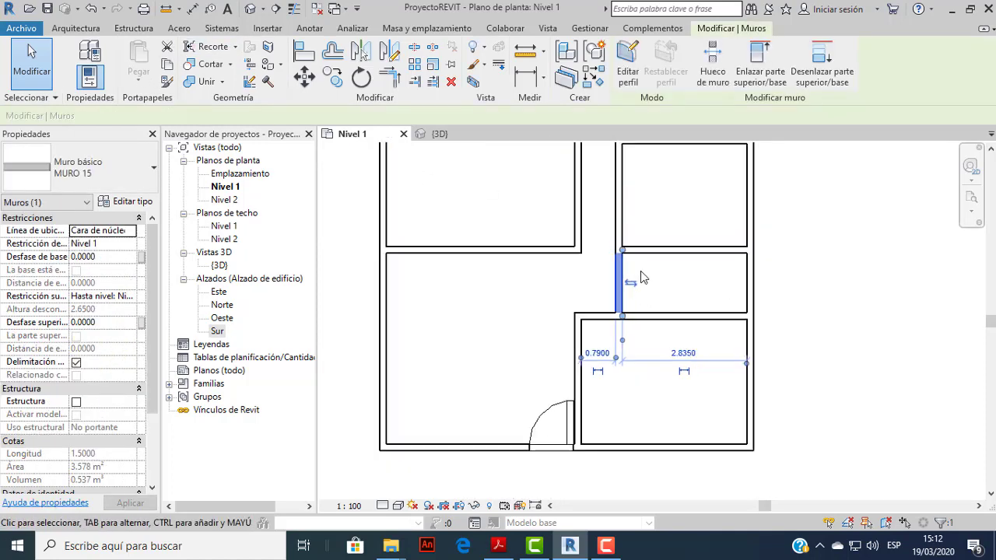
scroll(640, 243, down, 1)
middle_drag(667, 251, 627, 305)
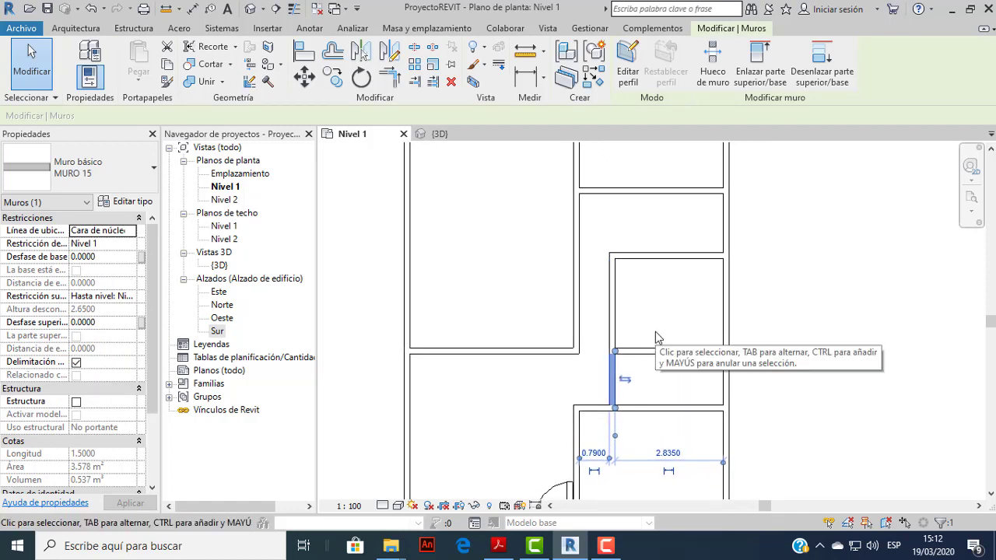
scroll(655, 332, down, 1)
click(909, 344)
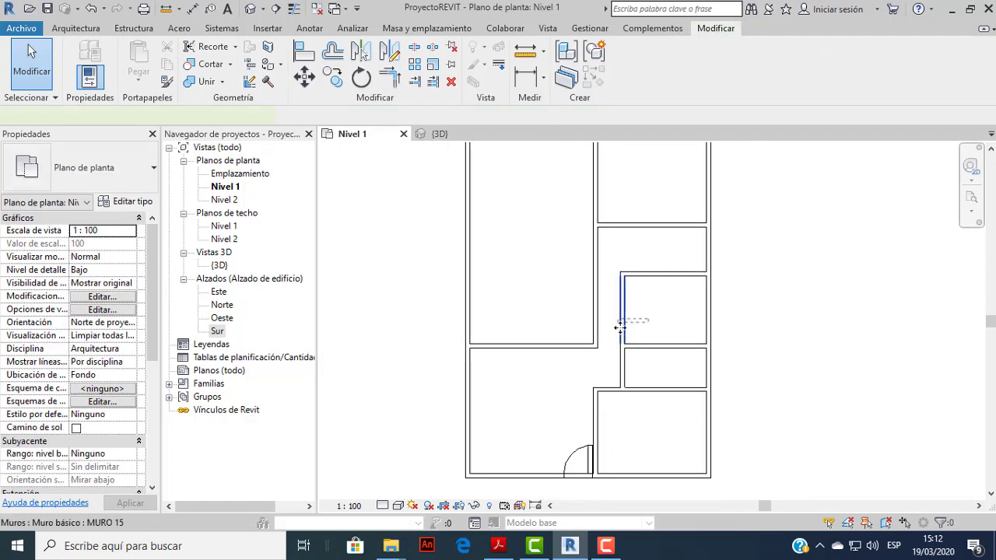
click(621, 327)
ctrl+click(622, 367)
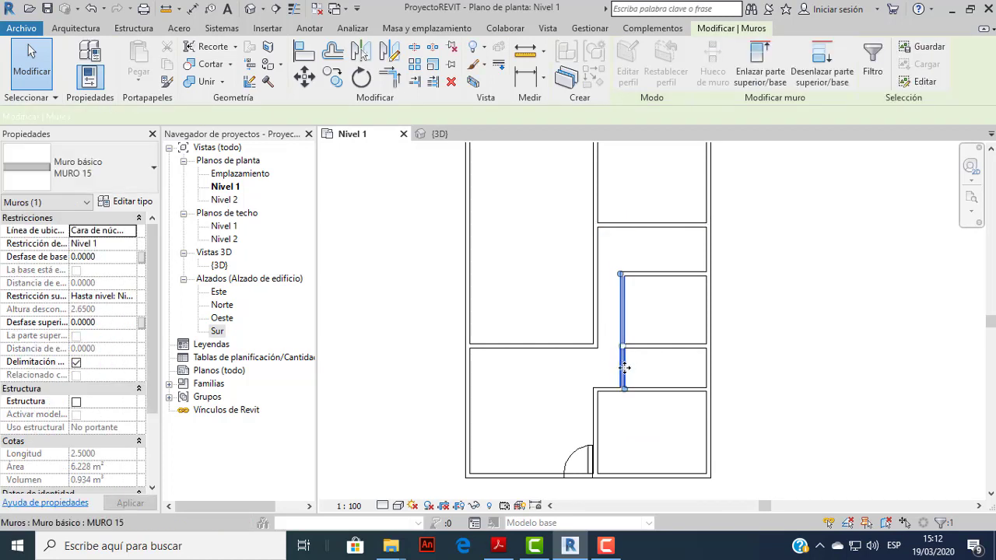
scroll(650, 377, down, 1)
scroll(653, 387, up, 2)
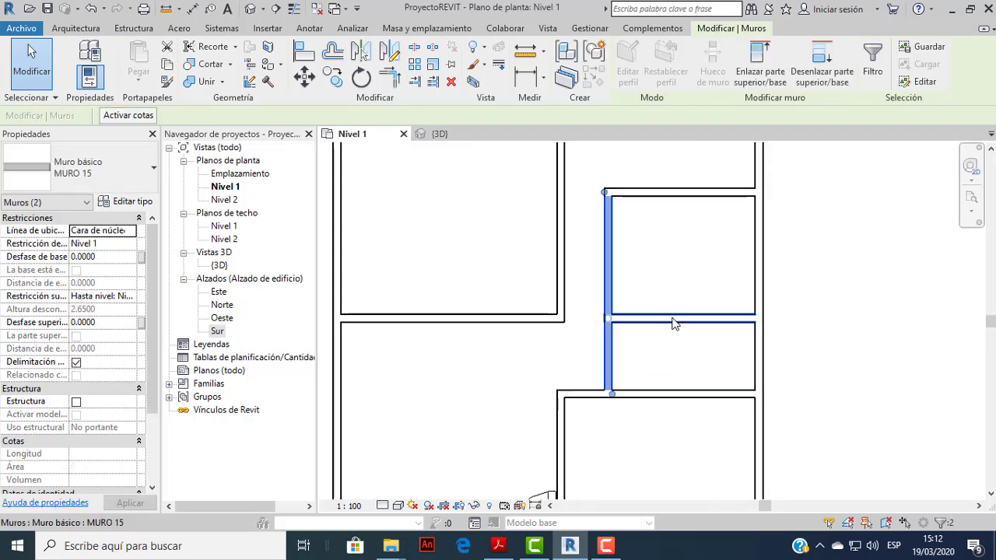
key(Right)
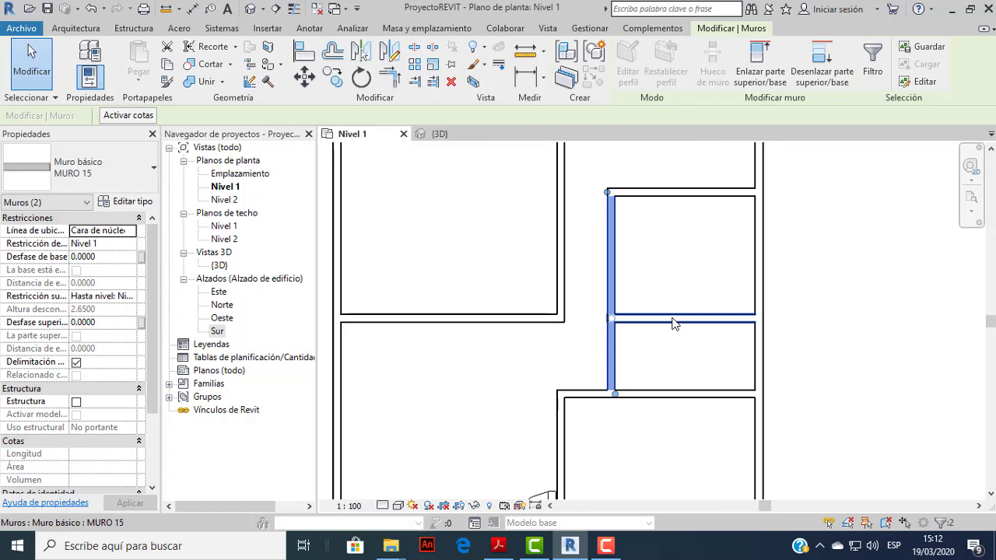
Reselect the shifted upper and lower wall segments to check them, then clear the selection.
click(876, 291)
scroll(672, 364, down, 1)
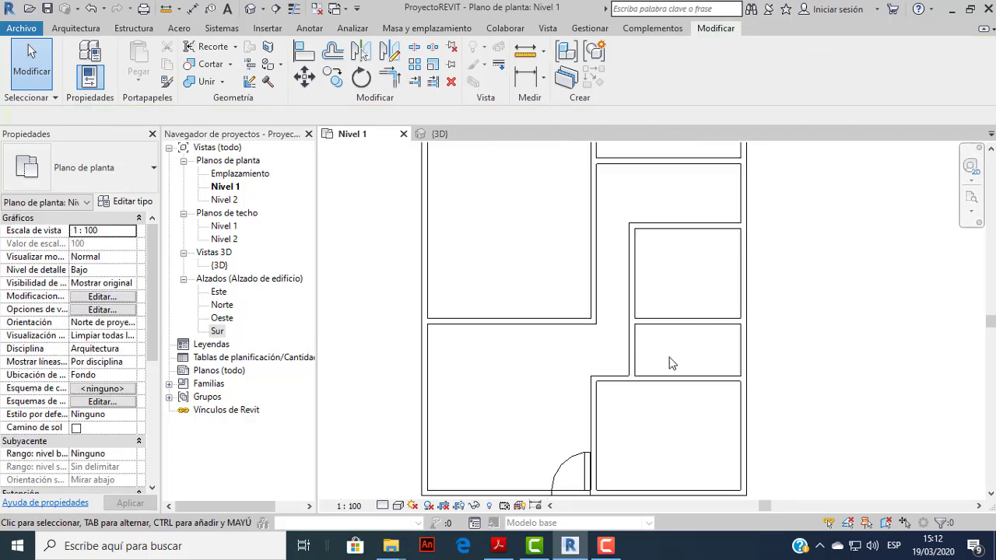
scroll(640, 363, up, 1)
click(639, 358)
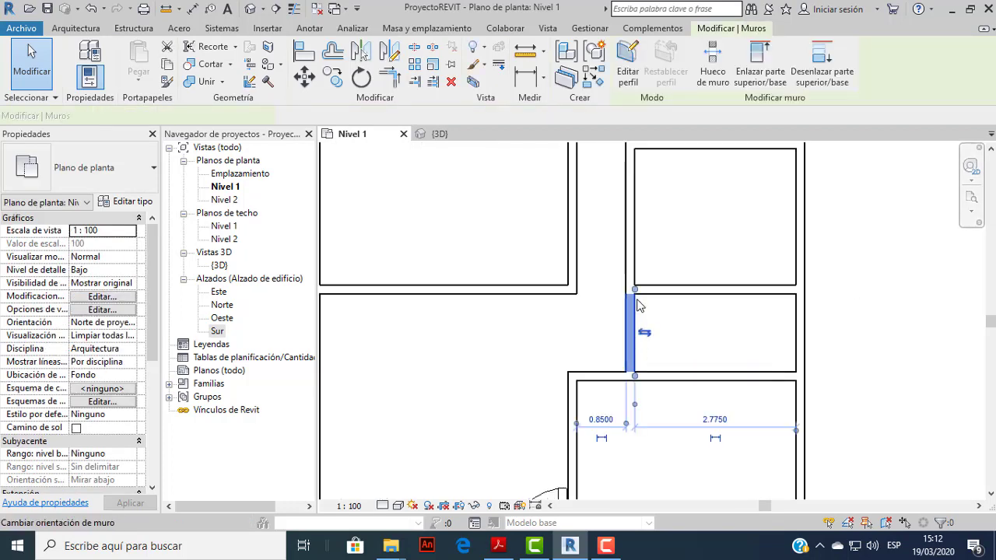
ctrl+click(635, 253)
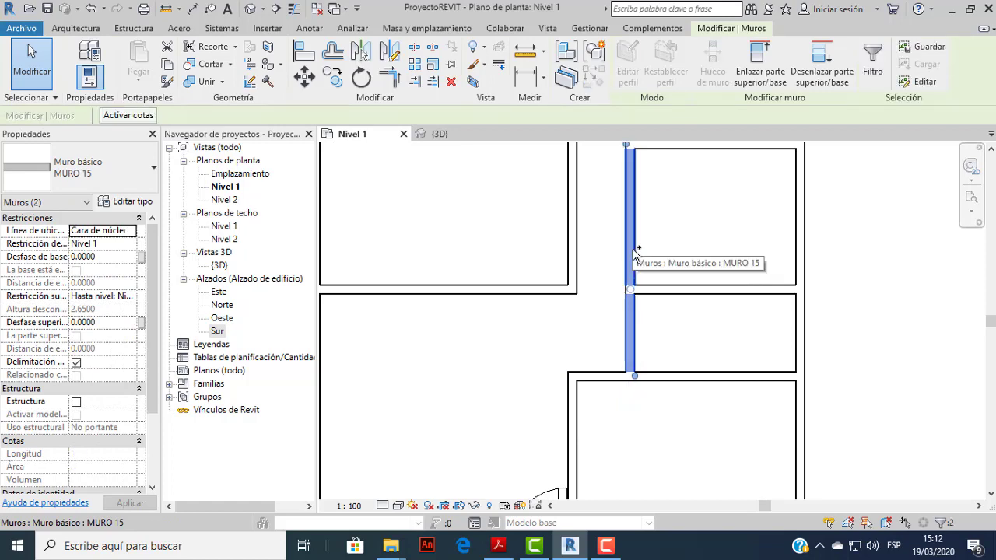
click(873, 307)
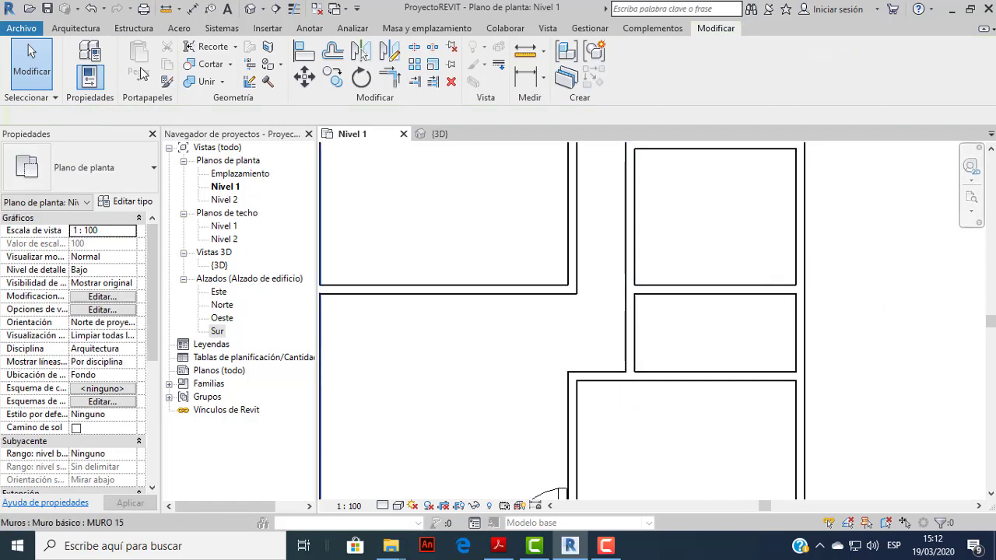
click(93, 33)
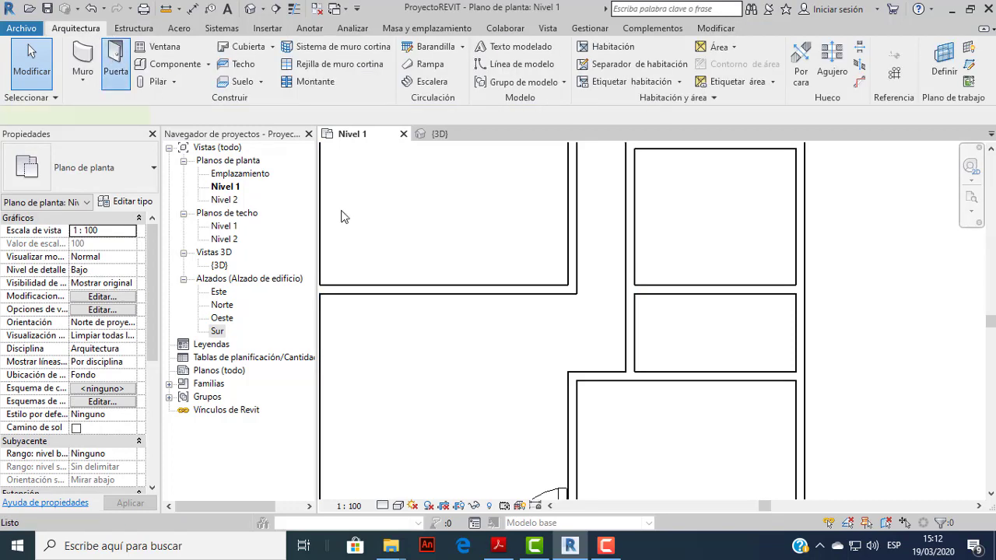
Place a PUERTA 80 door in the corridor wall and orbit the {3D} view to inspect it.
click(115, 62)
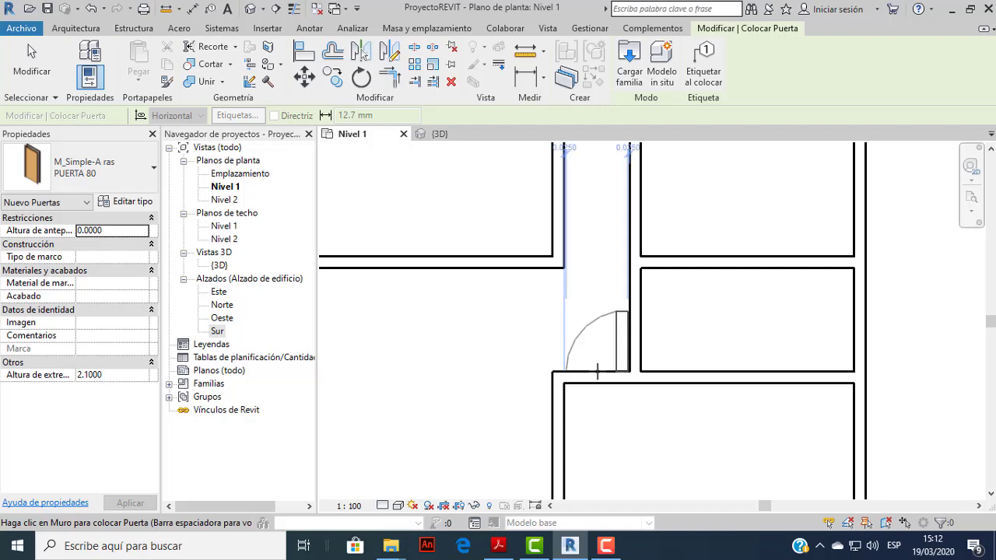
click(597, 372)
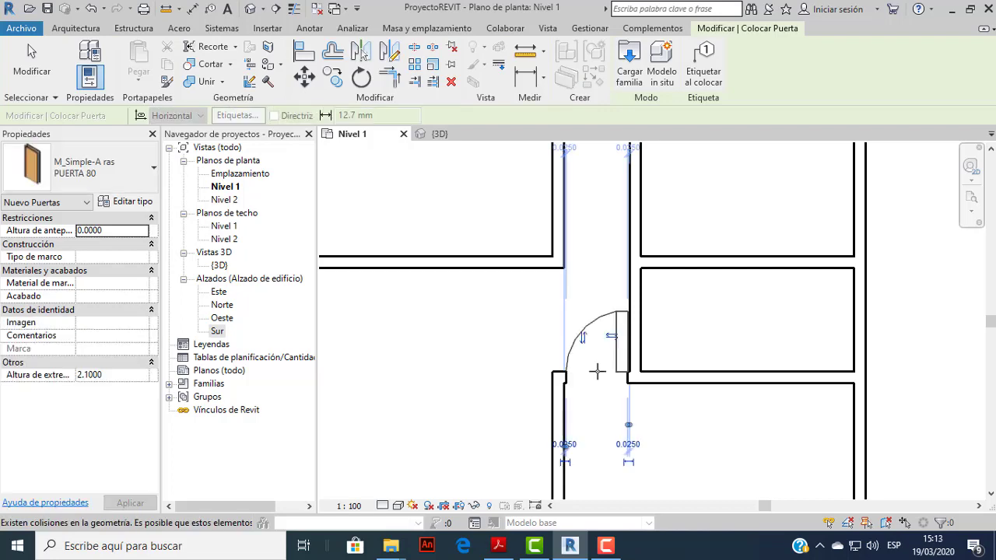
click(436, 134)
scroll(544, 277, up, 3)
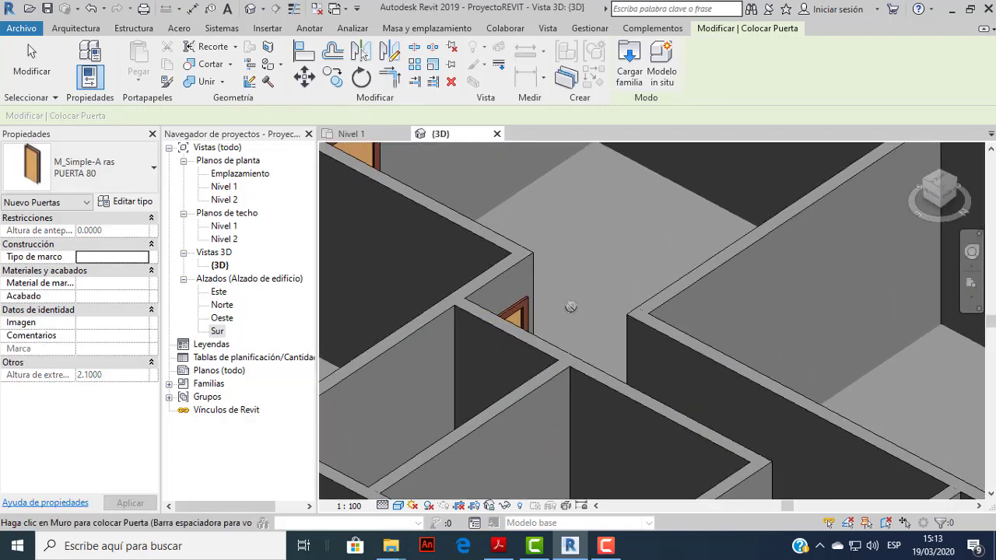
mouse_move(558, 321)
shift+middle_down()
mouse_move(550, 330)
mouse_move(638, 309)
shift+middle_up()
mouse_move(574, 397)
shift+middle_down()
mouse_move(639, 378)
mouse_move(662, 222)
shift+middle_up()
scroll(608, 404, up, 3)
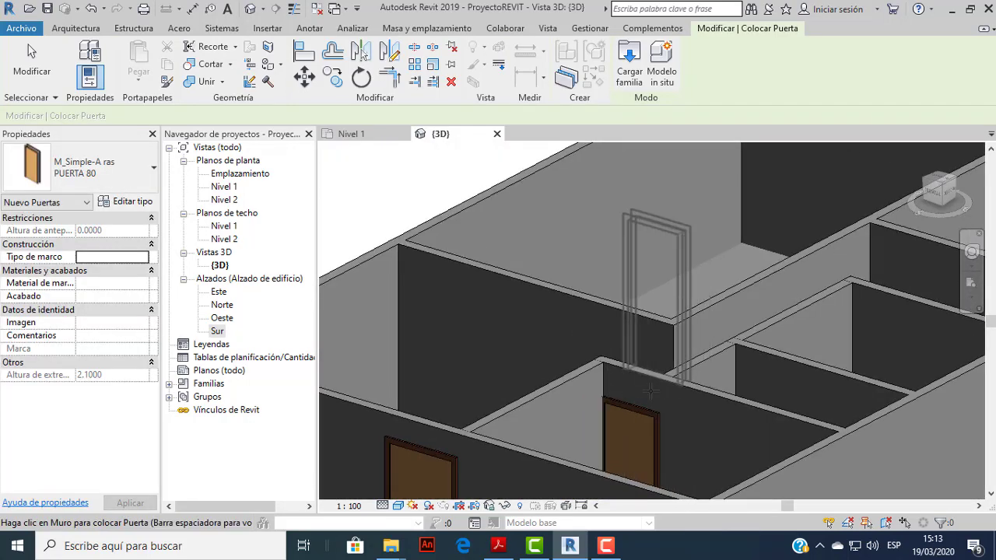
key(Escape)
scroll(545, 335, down, 3)
Flip the new corridor door's swing, comparing it against the PDF reference plan.
click(351, 134)
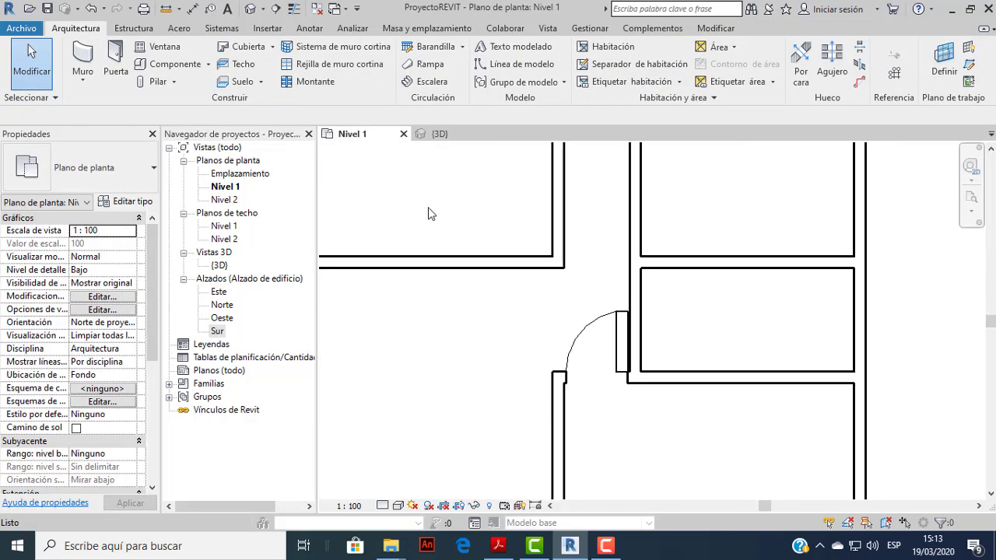
scroll(622, 348, up, 3)
click(625, 331)
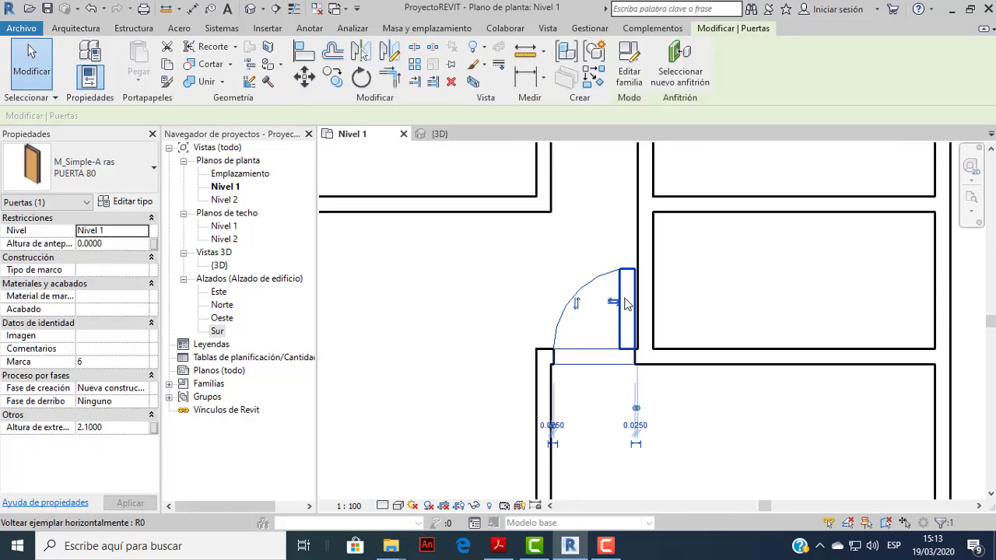
click(498, 546)
key(alt+Tab)
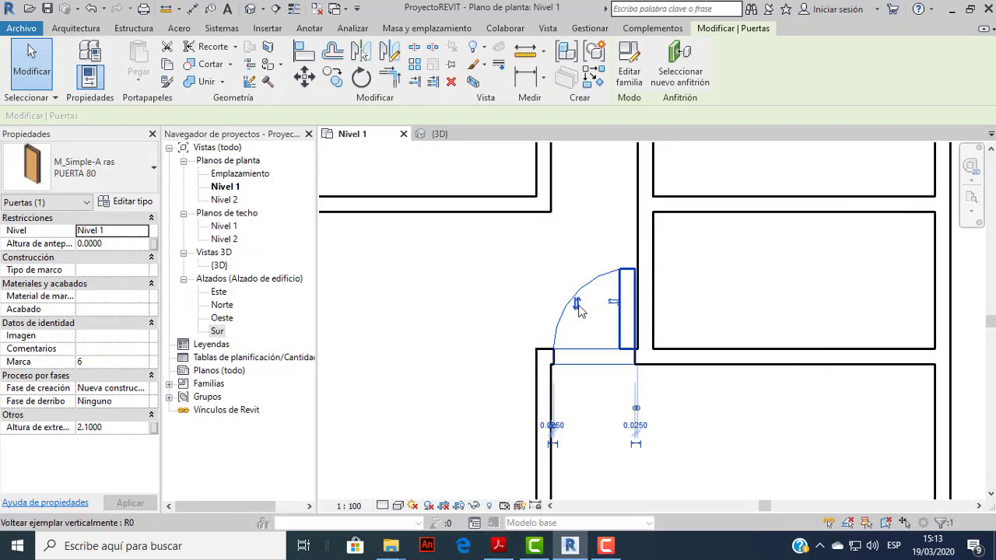
click(578, 306)
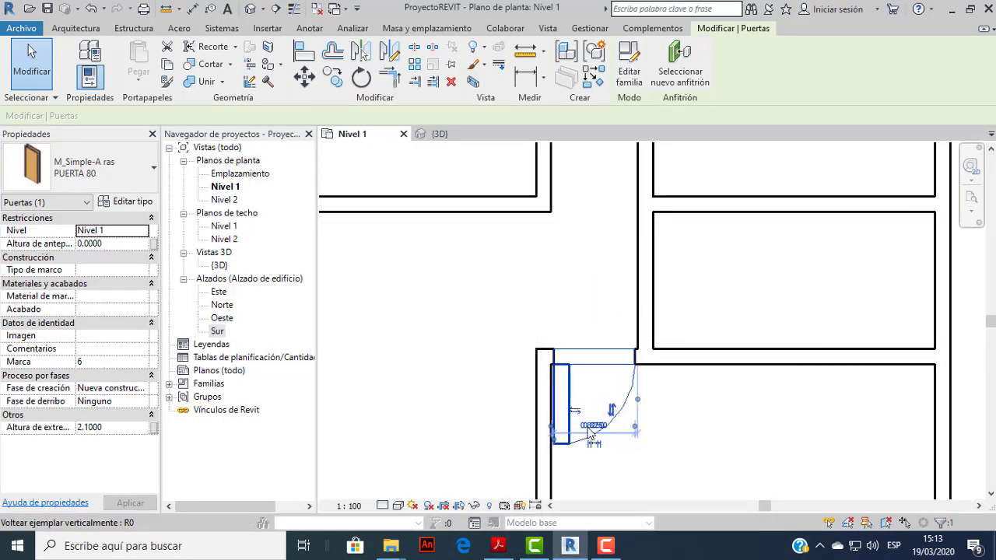
click(510, 547)
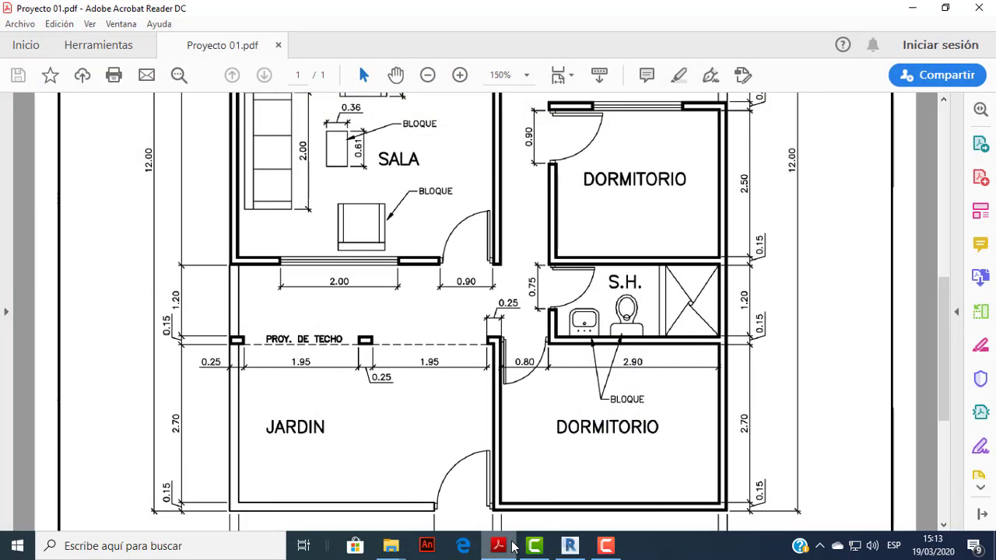
click(499, 546)
click(499, 546)
click(512, 546)
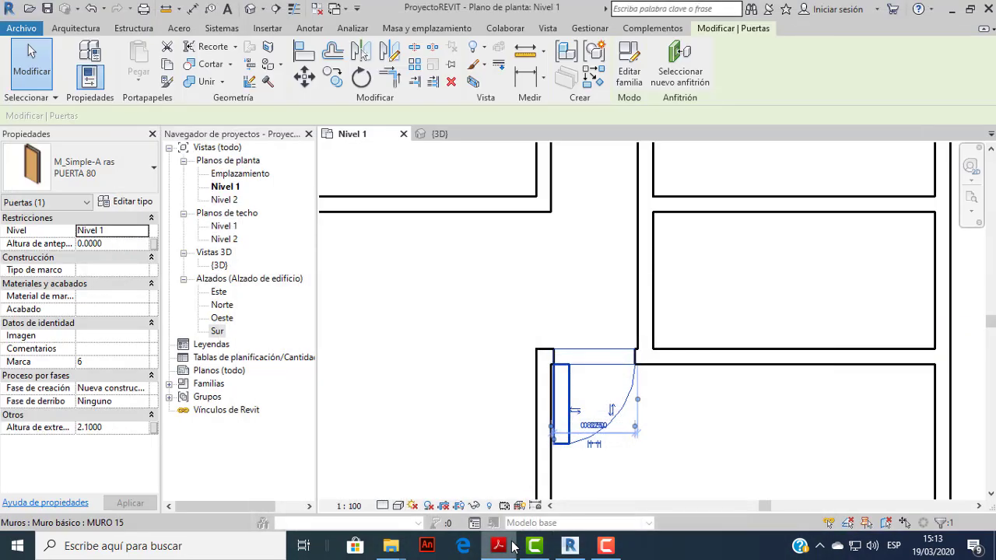
click(512, 547)
click(512, 546)
scroll(576, 405, down, 2)
scroll(589, 397, down, 2)
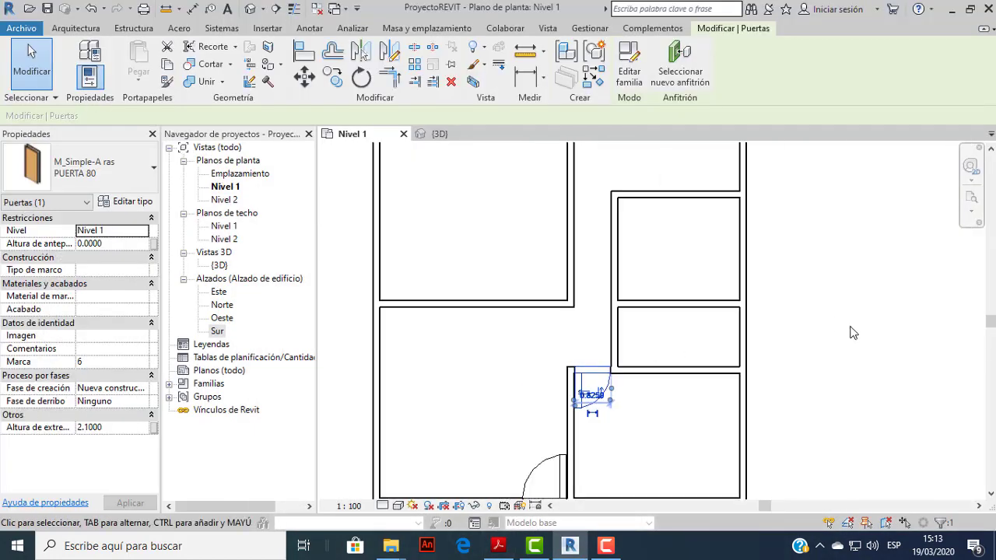
click(778, 349)
Orbit the {3D} view to check the flipped door, then return to Nivel 1.
scroll(605, 364, up, 3)
scroll(605, 364, up, 1)
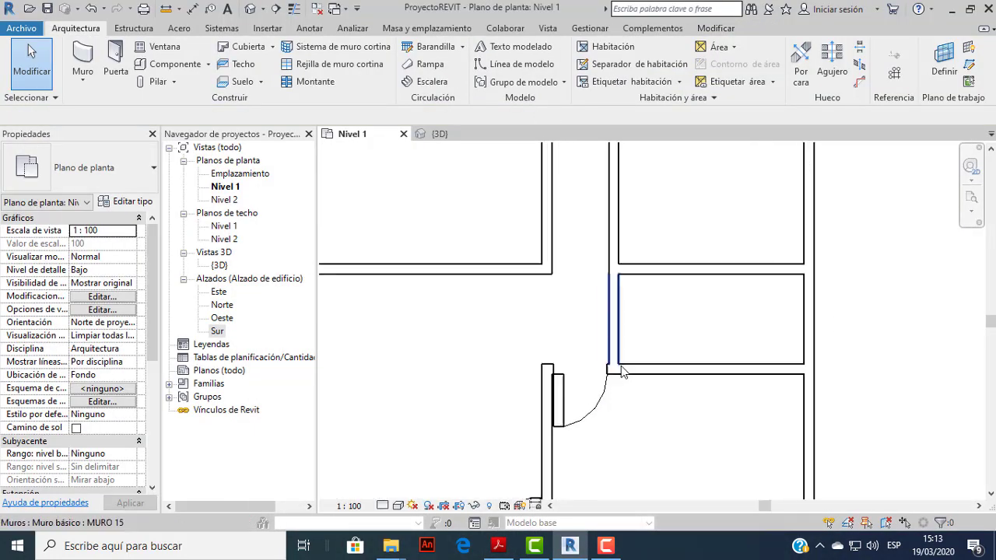
click(440, 136)
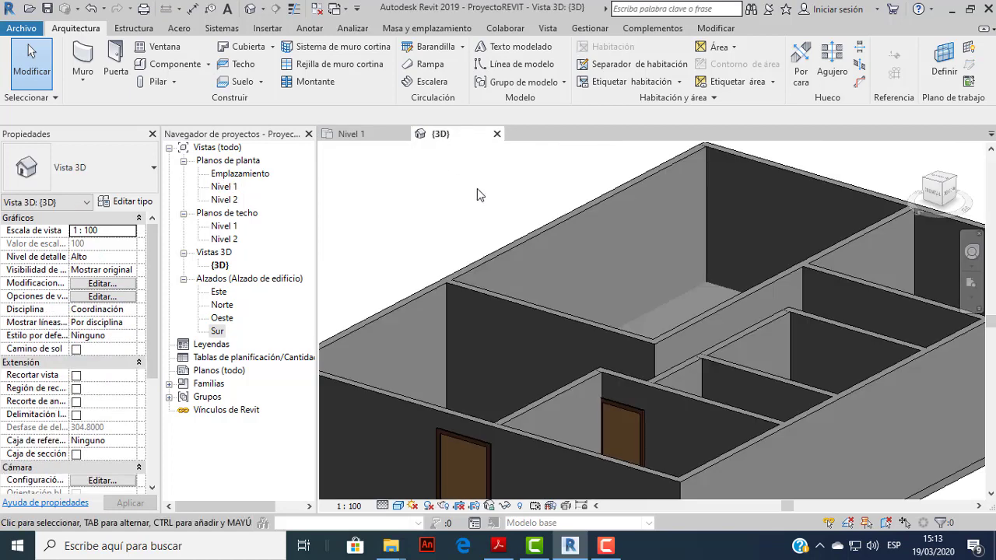
mouse_move(631, 378)
shift+middle_down()
mouse_move(635, 453)
mouse_move(638, 389)
mouse_move(473, 200)
shift+middle_up()
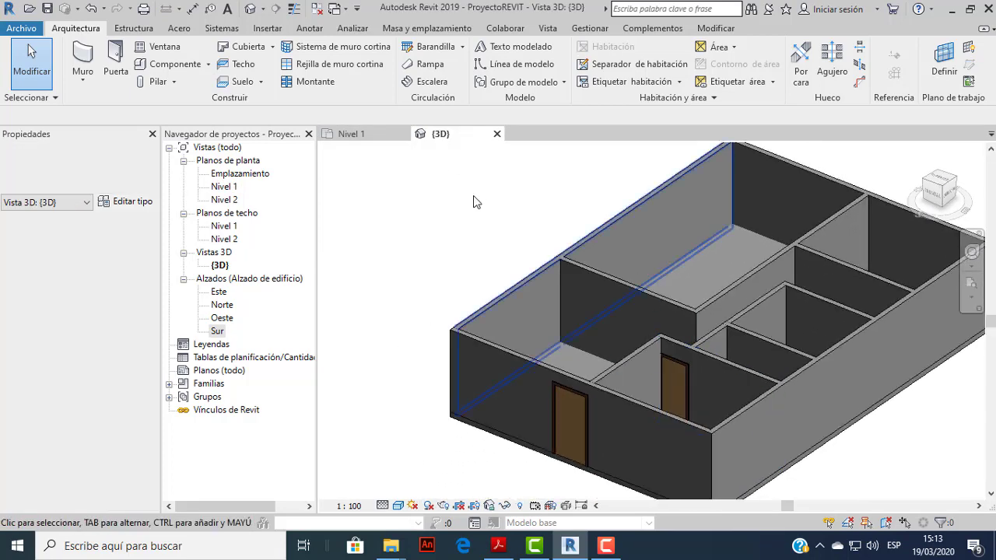
click(382, 136)
Raise the corridor door's sill height to 0.15, giving a 2.25 top, and check it in 3D.
click(575, 401)
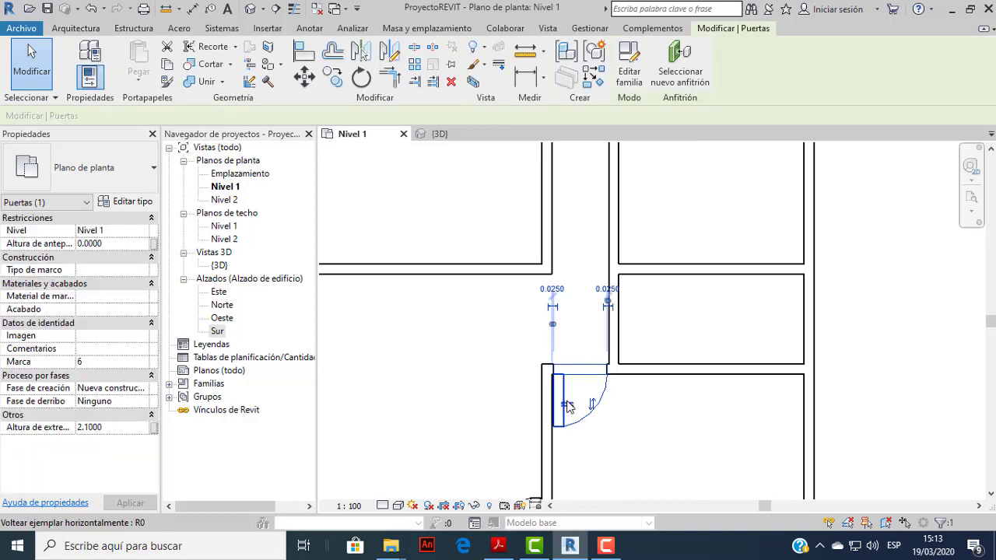
click(113, 247)
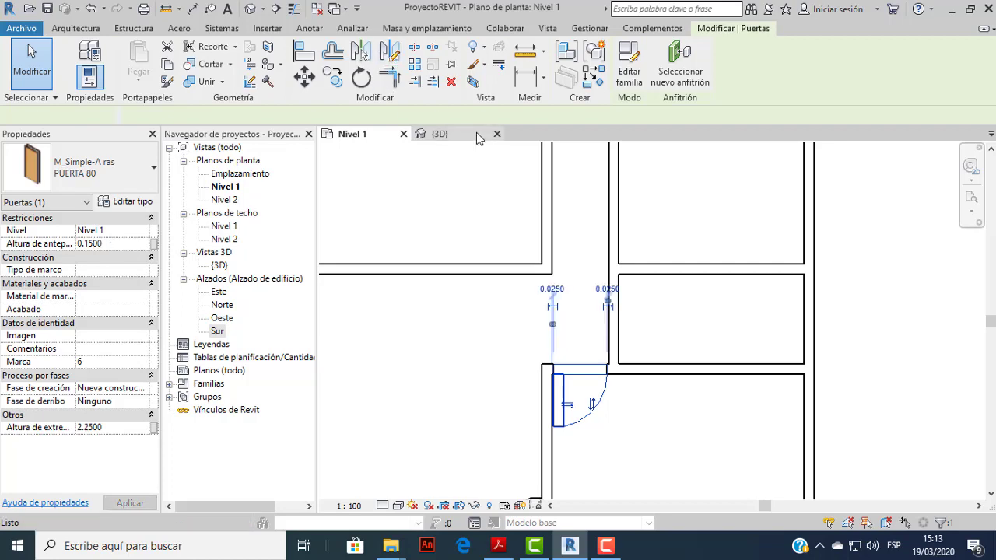
click(438, 134)
key(Escape)
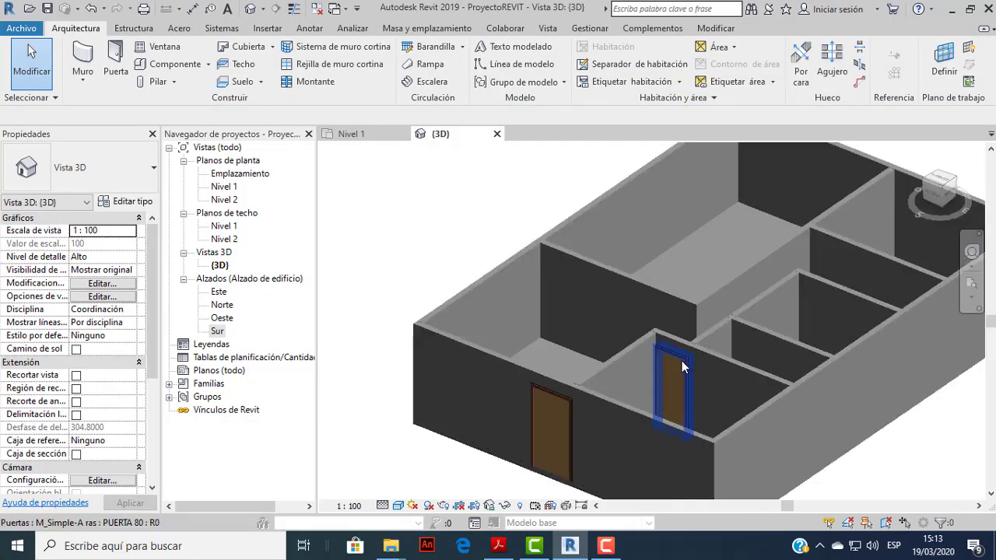
scroll(669, 393, up, 4)
scroll(604, 249, down, 2)
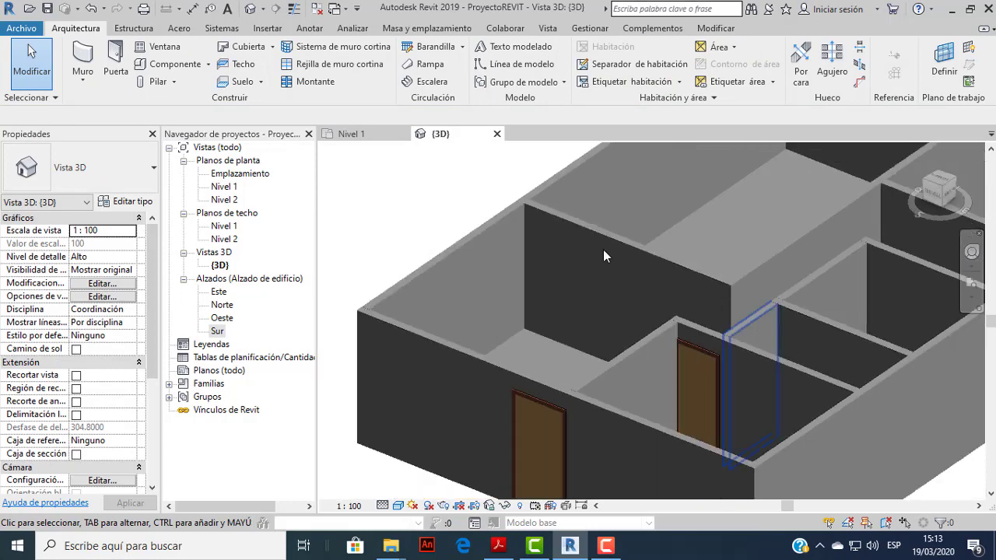
click(372, 134)
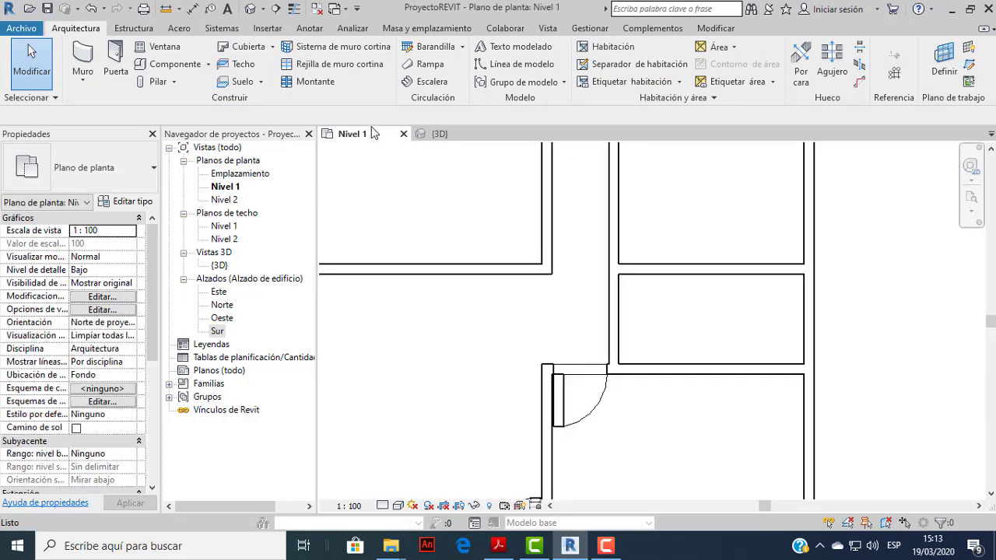
Compare with the PDF plan and pan to the next wall needing a door.
click(498, 545)
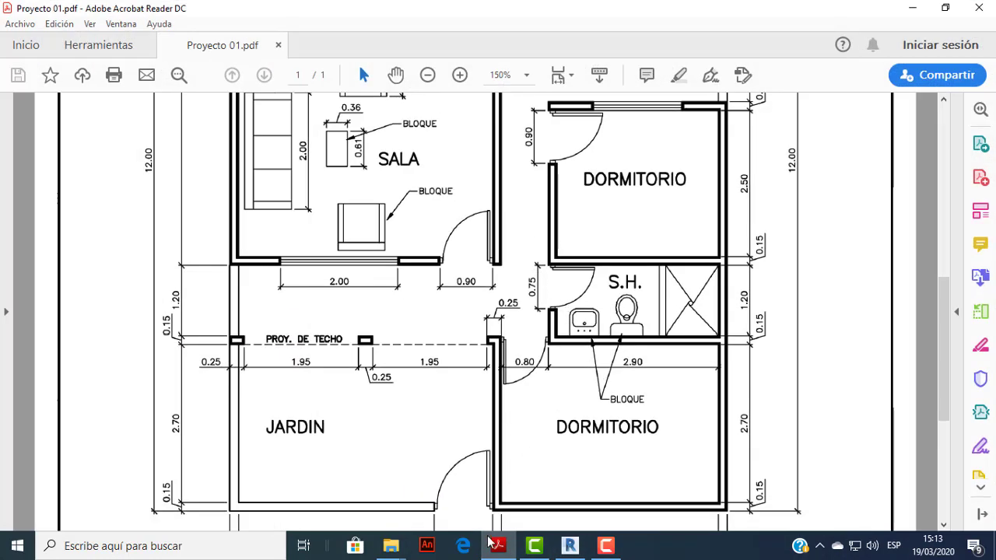
click(495, 544)
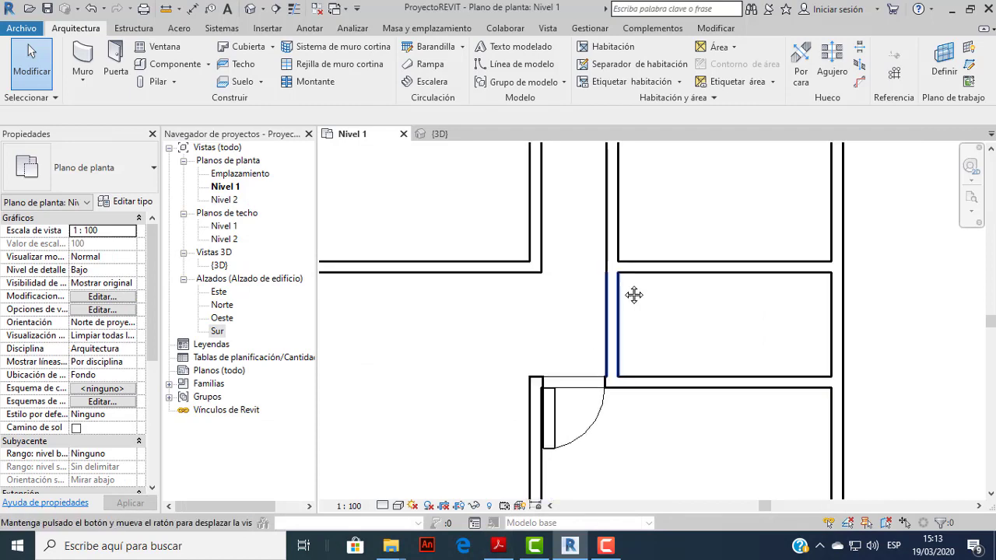
middle_drag(635, 294, 525, 301)
Place a PUERTA 75 door in the wall above the existing door.
click(120, 54)
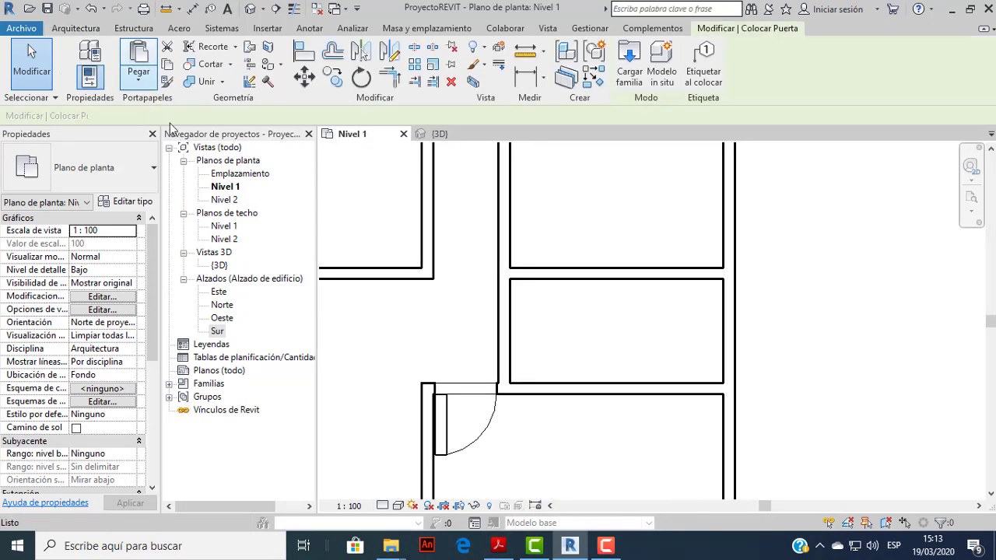
click(151, 165)
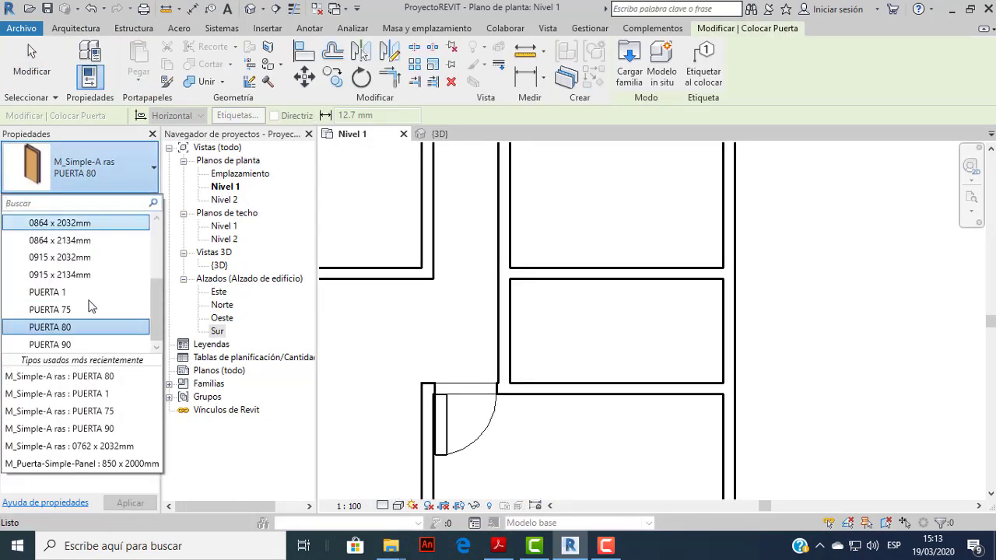
click(84, 307)
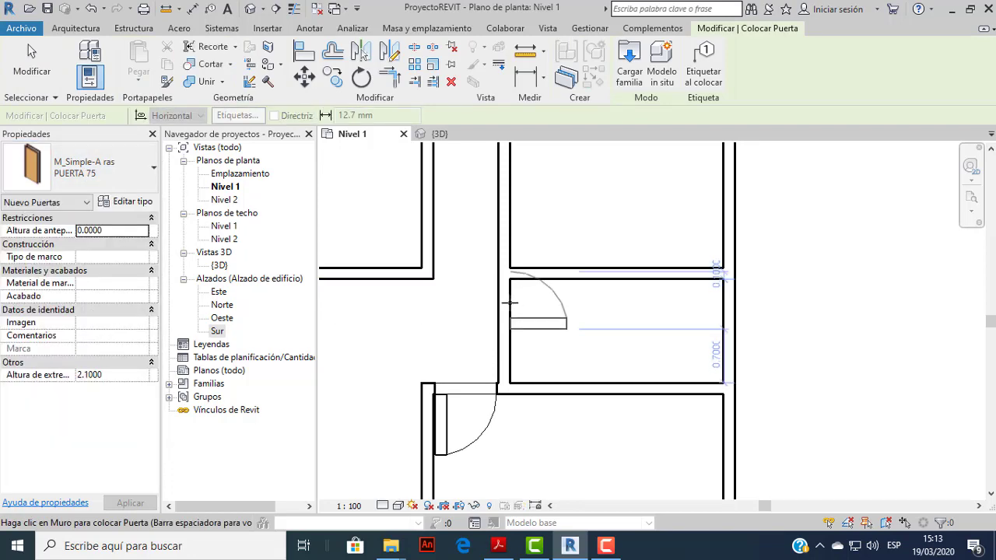
click(498, 553)
click(497, 553)
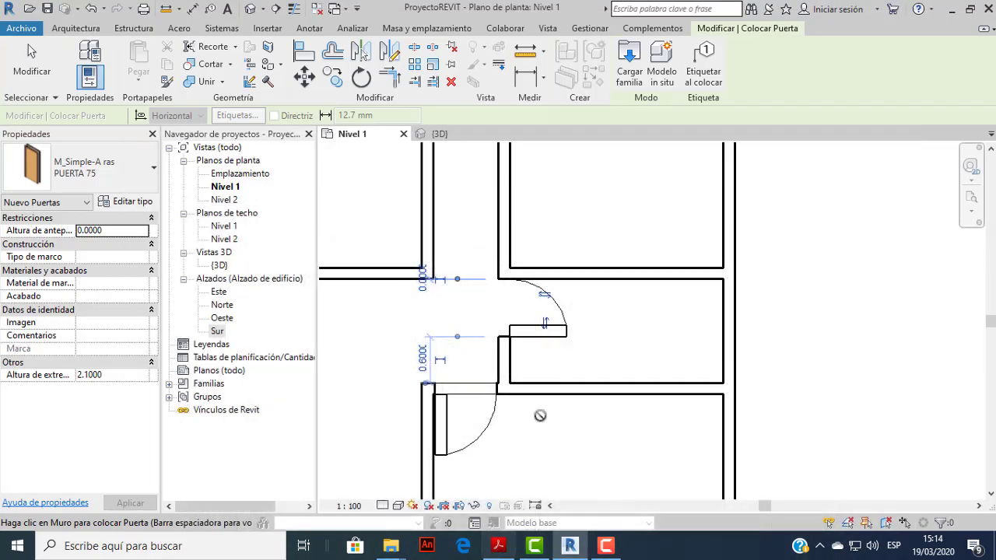
click(557, 332)
key(Escape)
key(Escape)
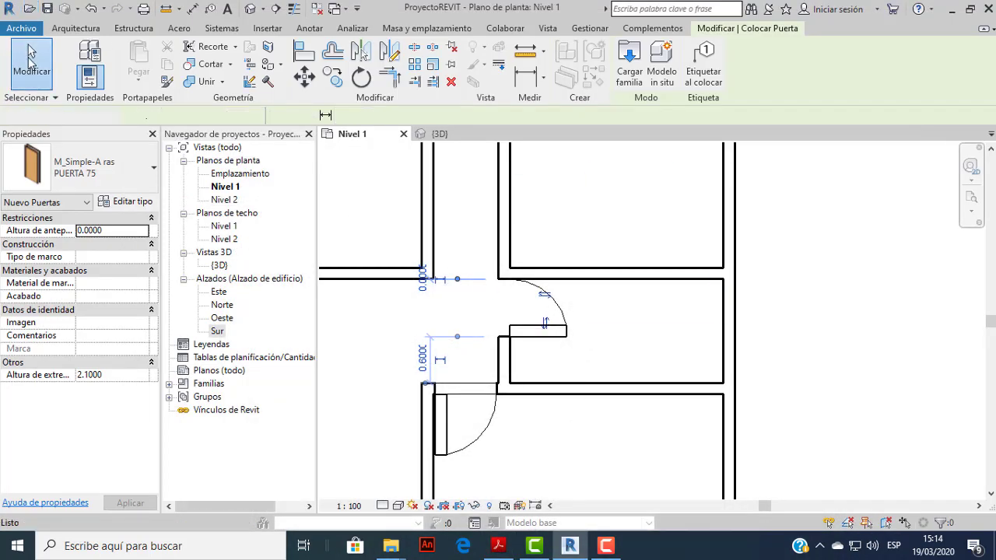
Flip the PUERTA 75 door's swing and set its sill height to 0.15.
click(549, 302)
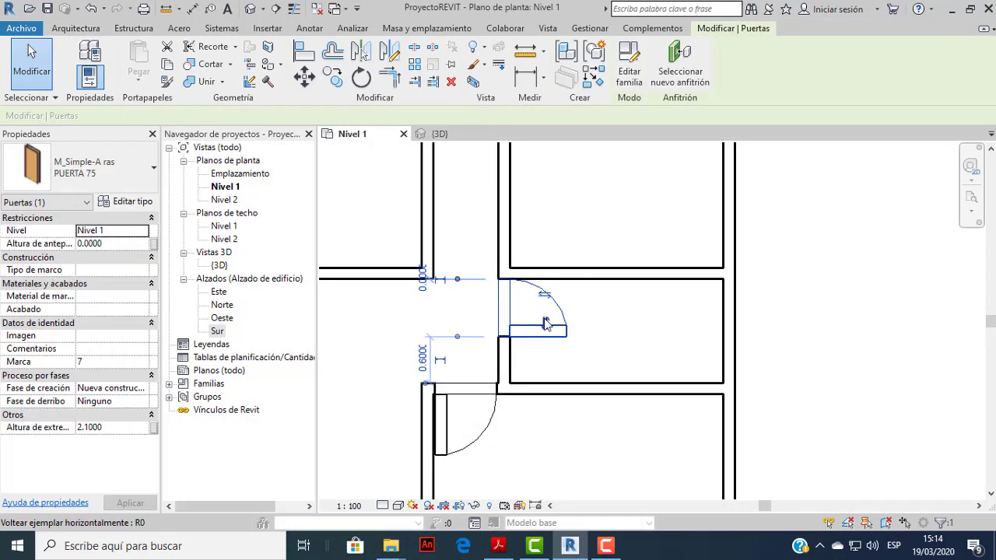
click(546, 324)
click(498, 549)
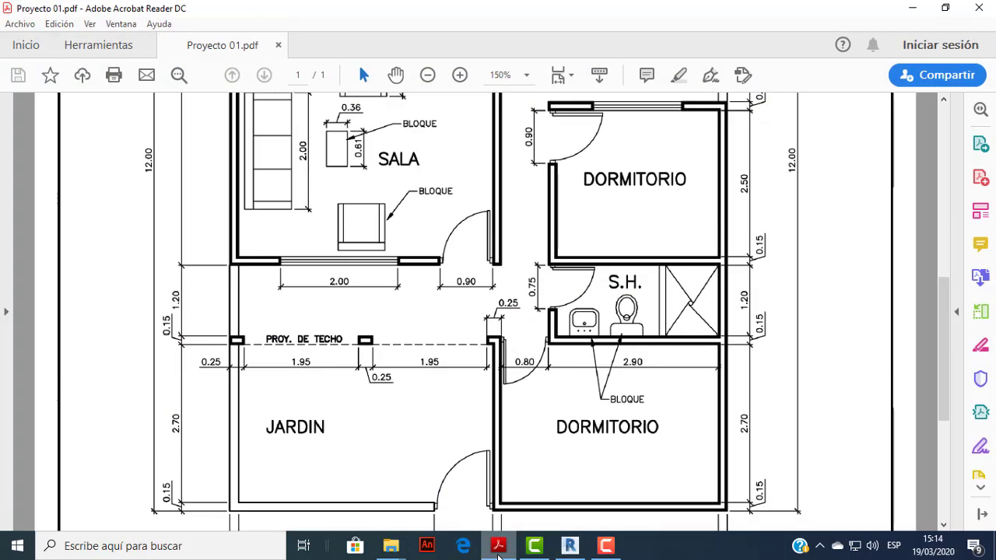
click(499, 549)
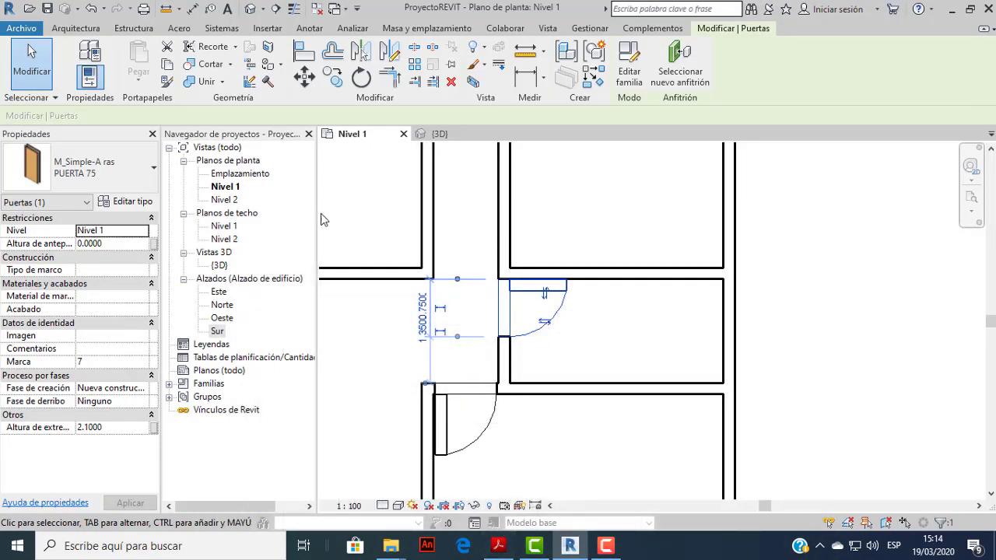
click(114, 243)
text(0.1500)
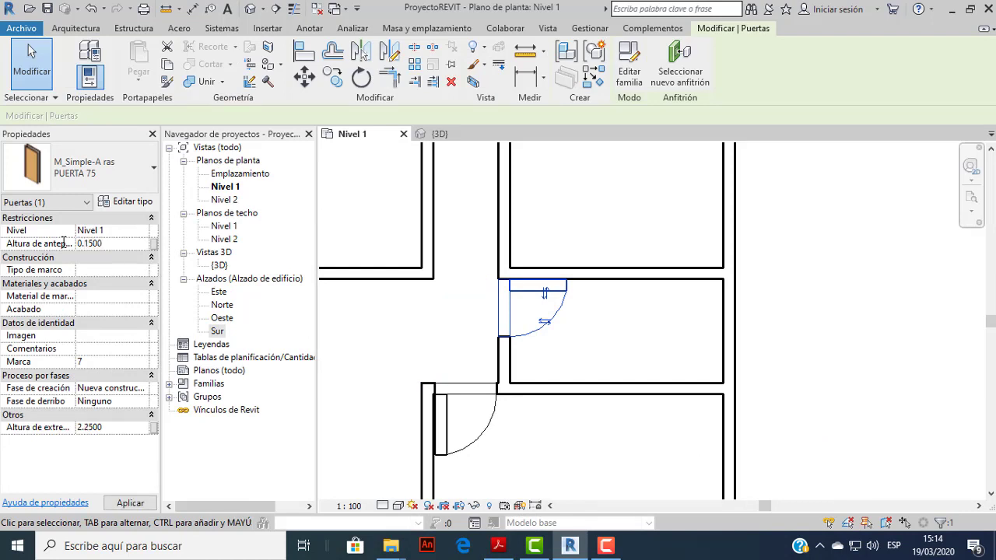
click(755, 274)
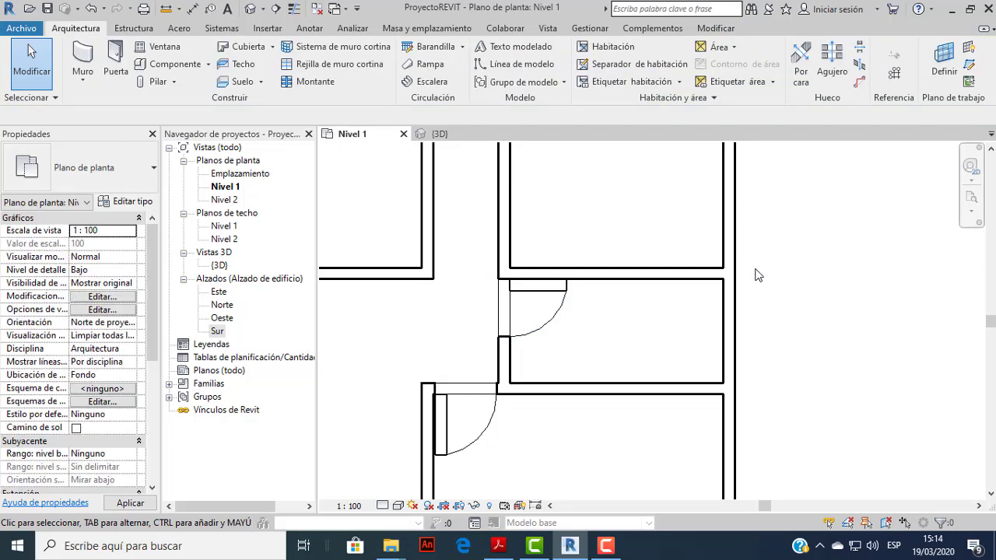
scroll(612, 268, down, 3)
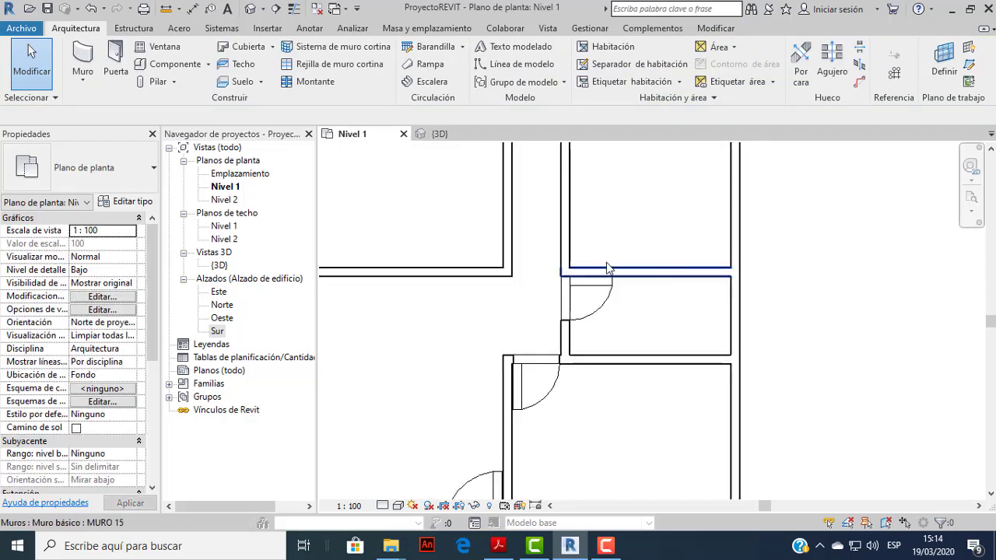
Place a PUERTA 90 door in the wall above the PUERTA 75 door.
click(499, 546)
click(502, 546)
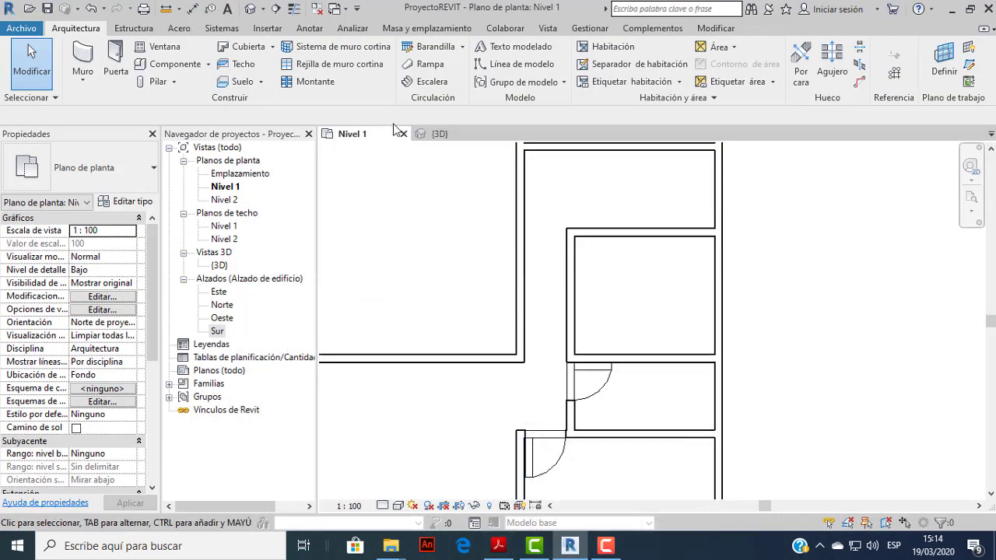
click(115, 63)
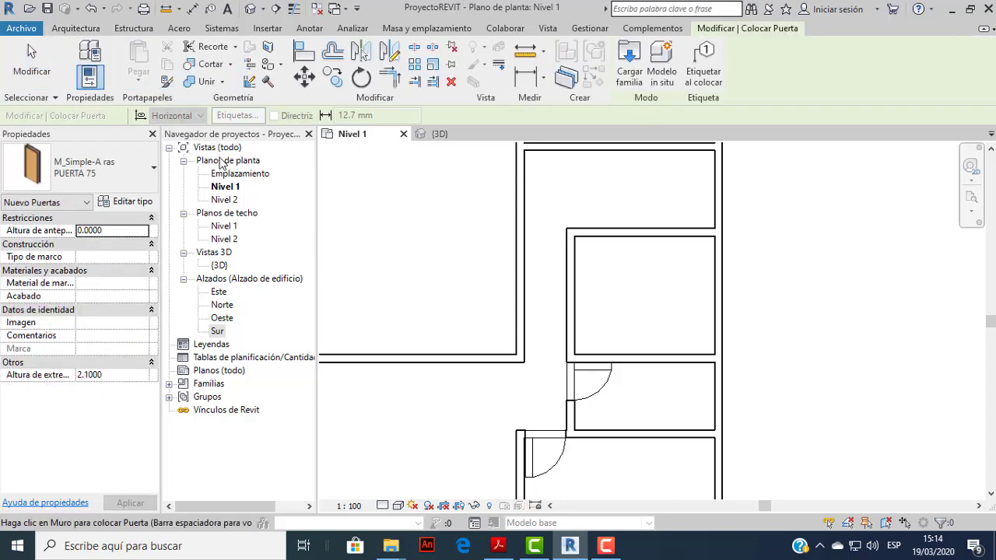
click(153, 188)
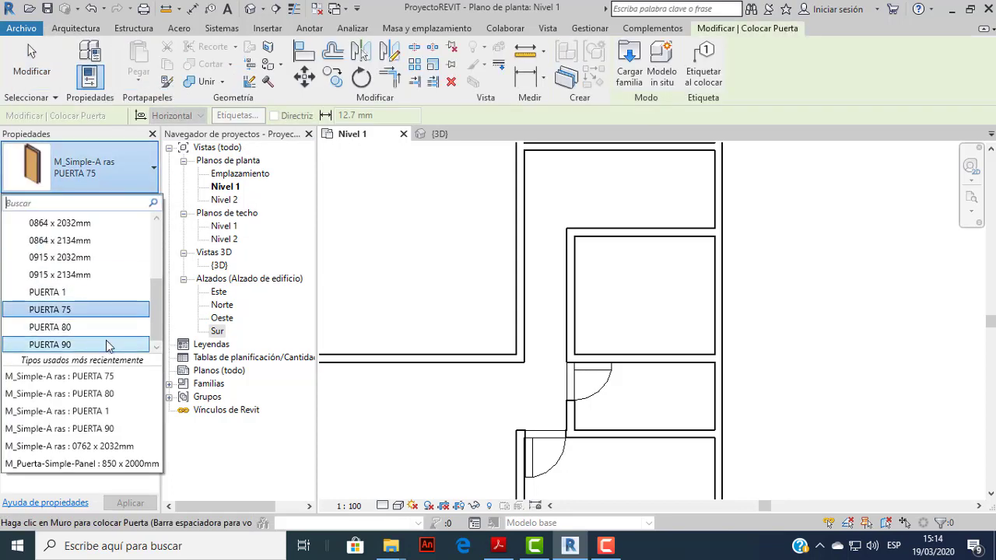
click(109, 346)
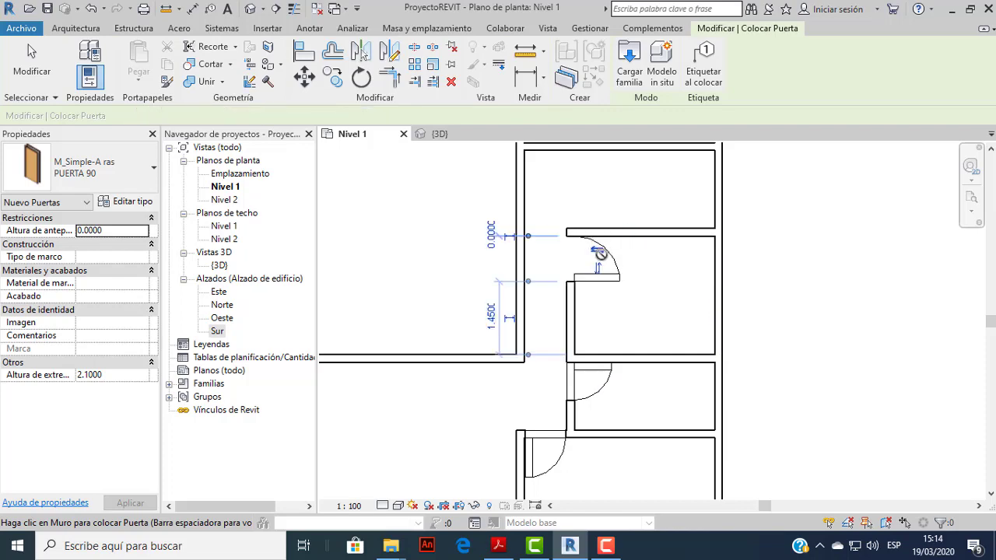
click(498, 546)
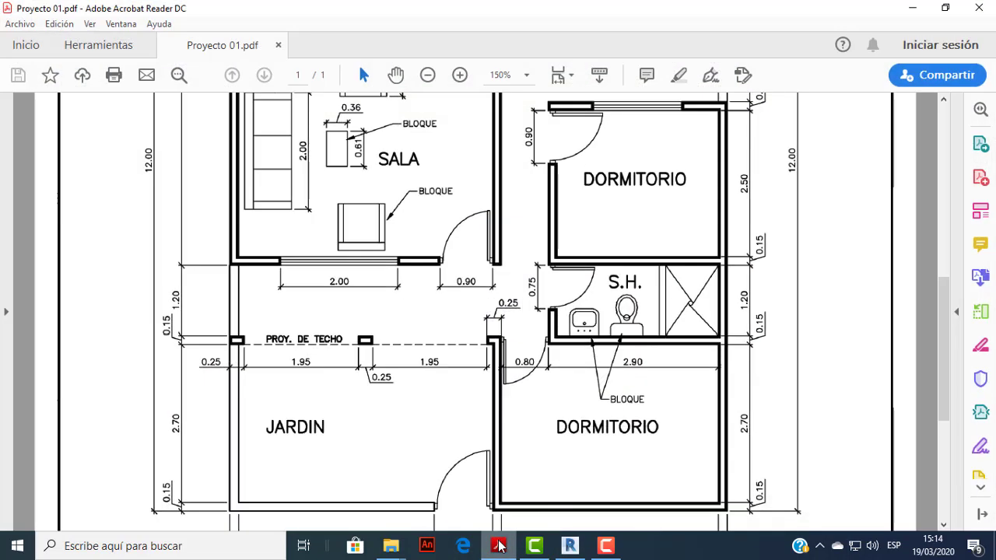
key(alt+Tab)
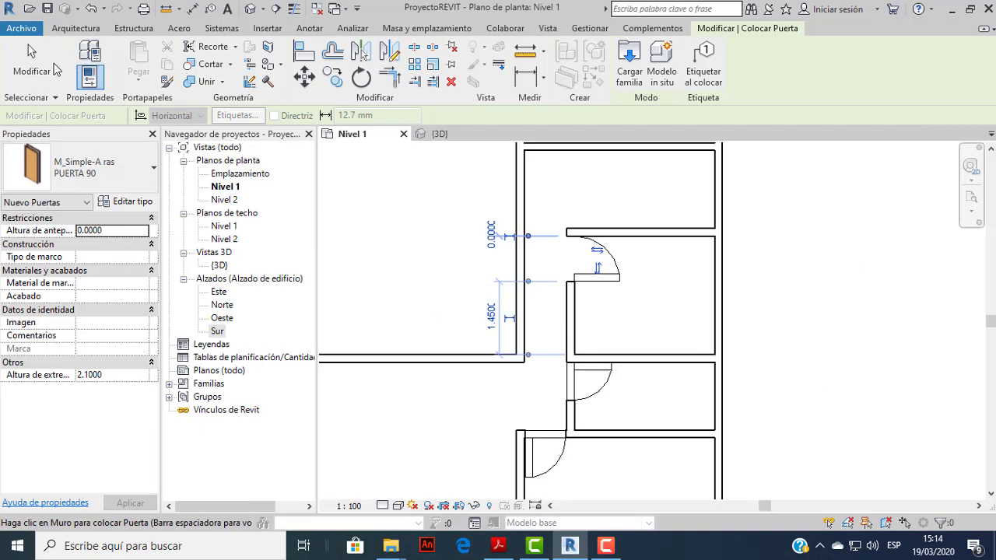
click(54, 70)
Flip the PUERTA 90 door's swing and compare it with the PDF plan.
click(600, 262)
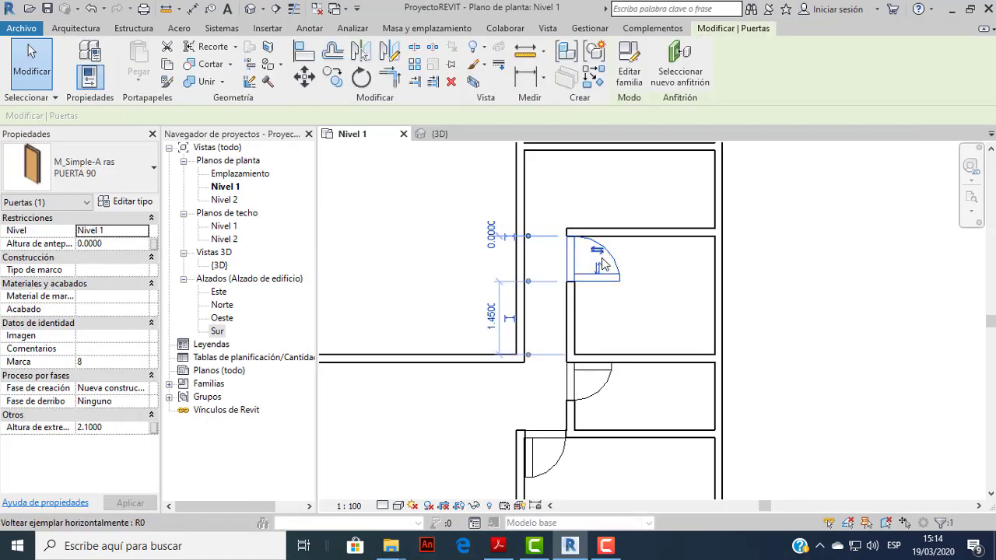
click(597, 269)
click(809, 296)
scroll(809, 296, down, 2)
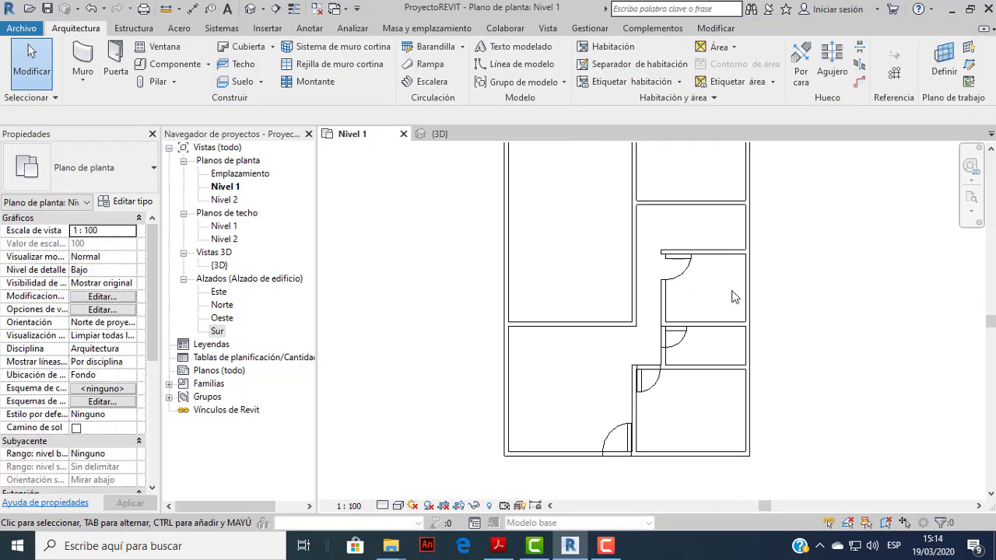
click(499, 549)
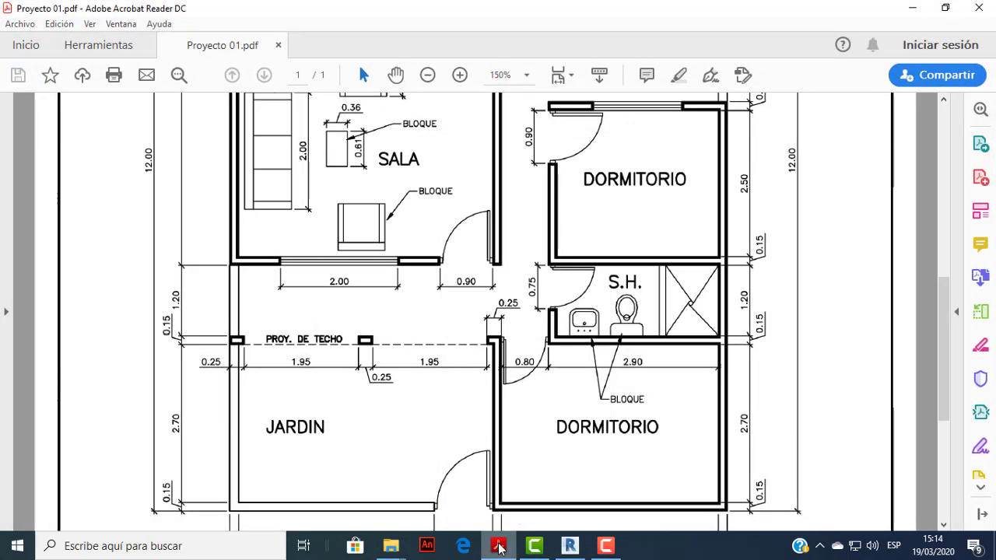
click(499, 549)
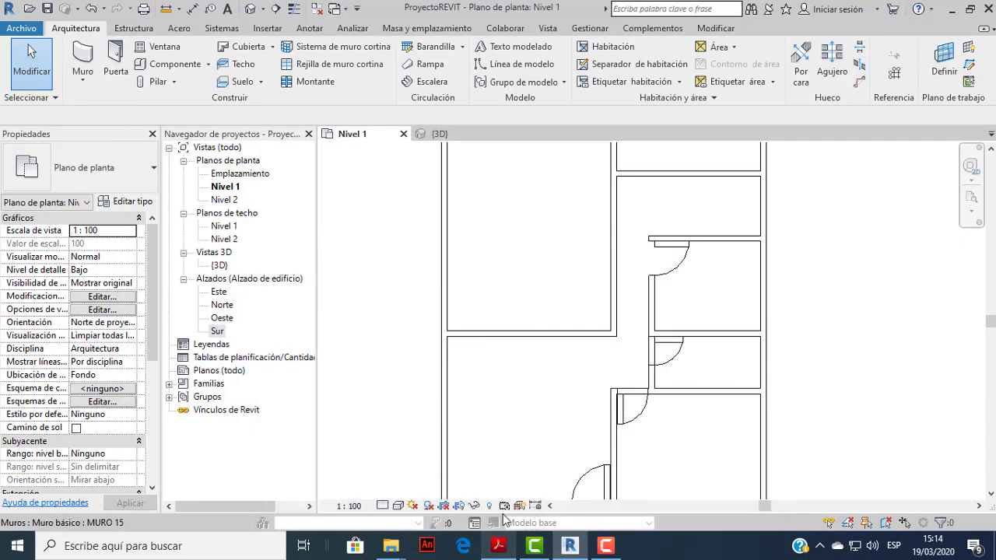
Raise the PUERTA 90 door's sill height in Properties and check it against the PDF.
click(688, 265)
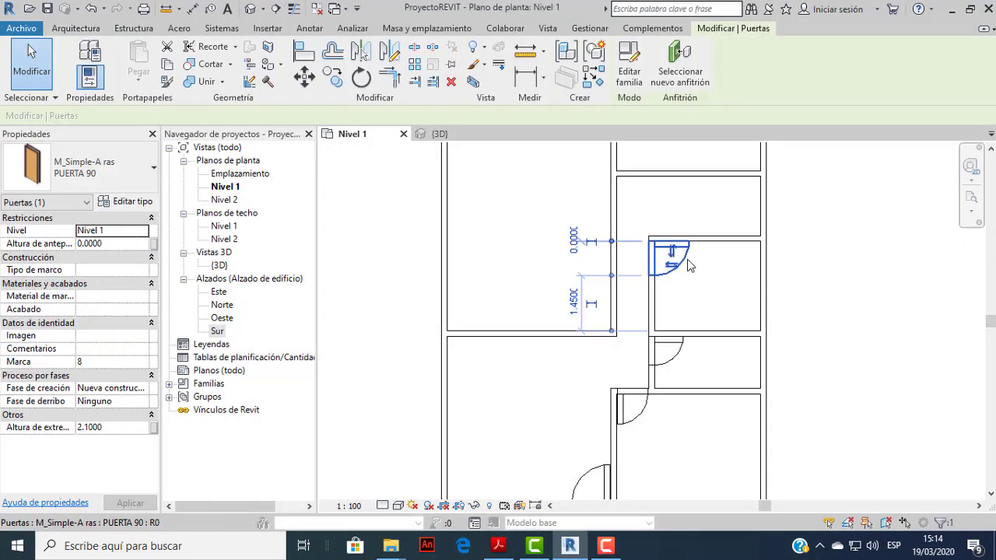
click(125, 243)
text(0.1500)
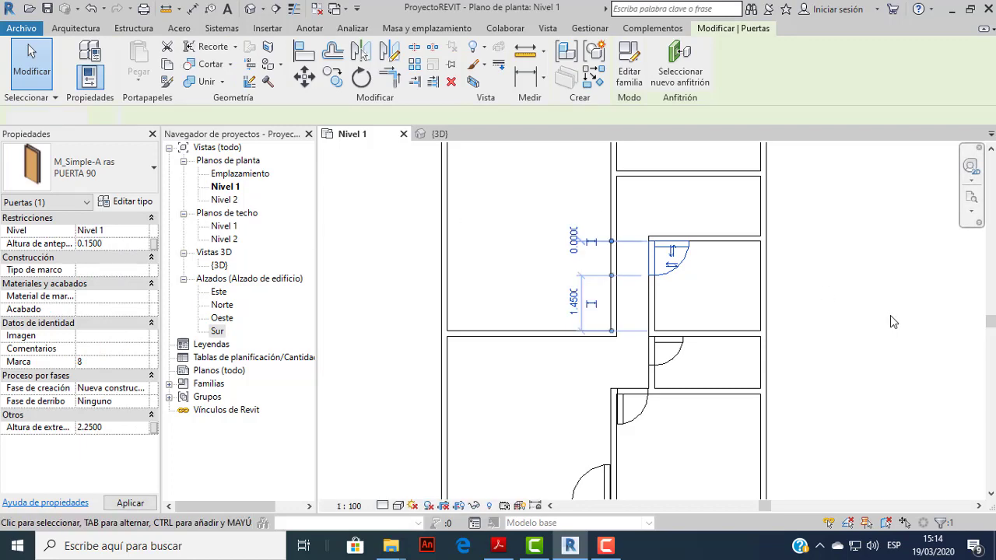
click(890, 315)
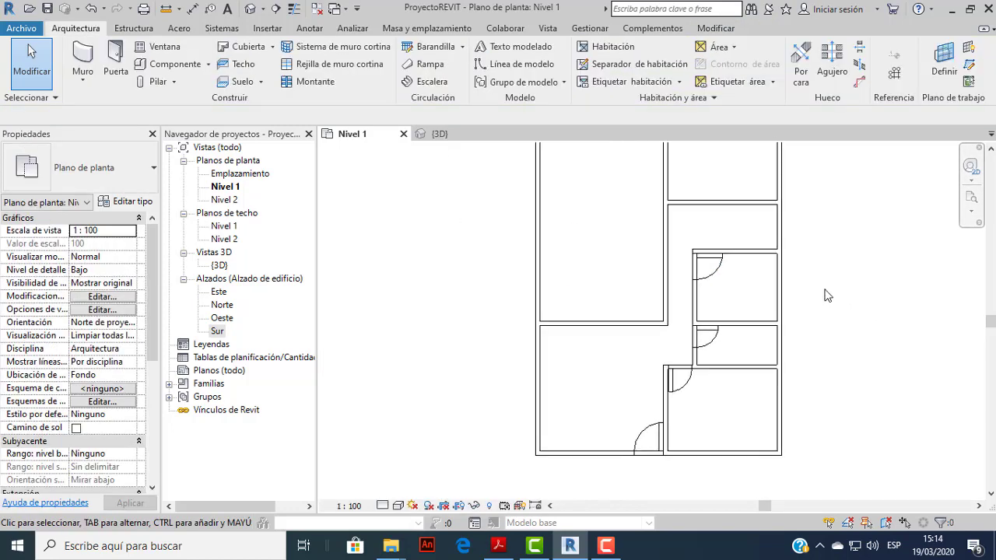
scroll(658, 352, down, 2)
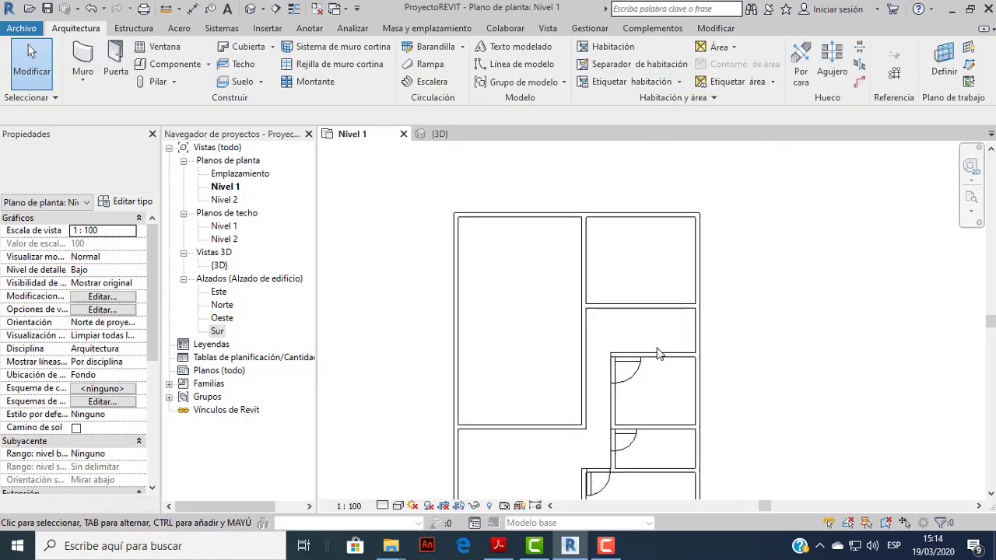
click(509, 549)
scroll(570, 419, up, 3)
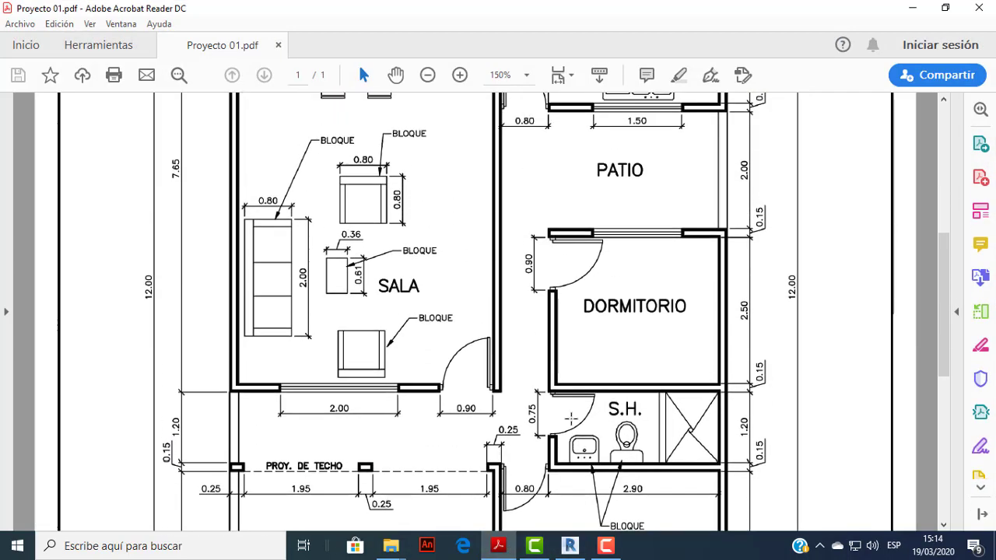
scroll(570, 419, up, 3)
scroll(570, 419, up, 3)
click(570, 545)
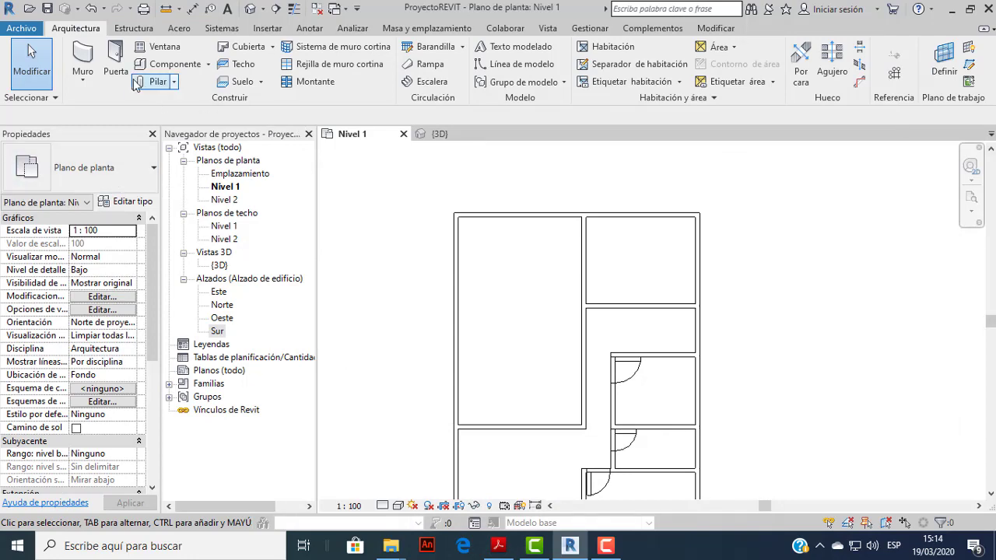
Place a PUERTA 80 door in the wall by the upper-right room.
click(115, 62)
click(148, 177)
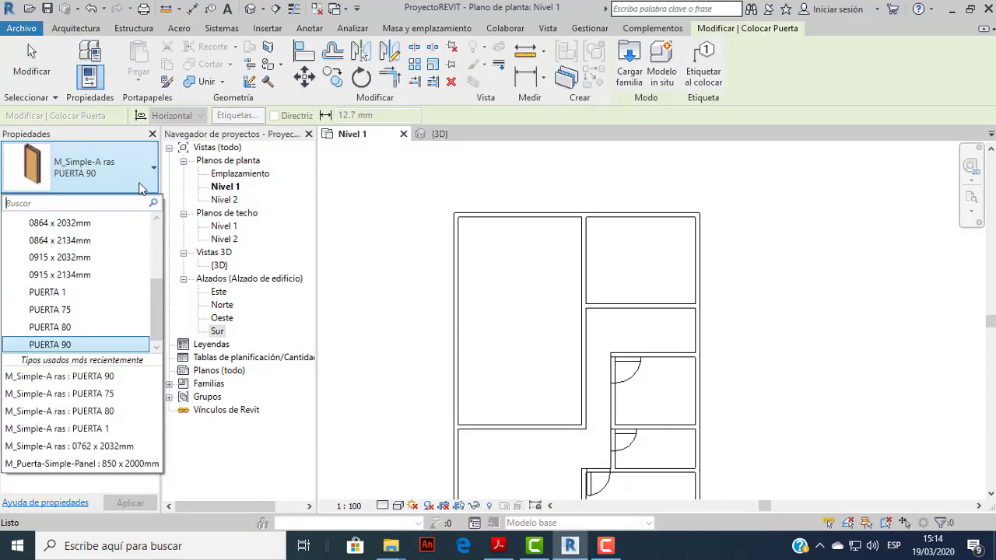
click(47, 320)
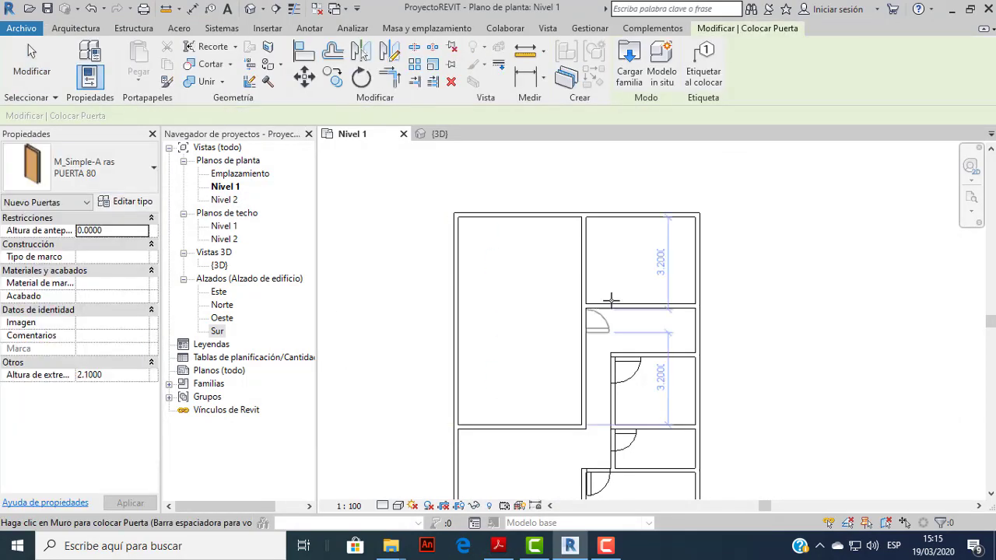
scroll(599, 299, up, 1)
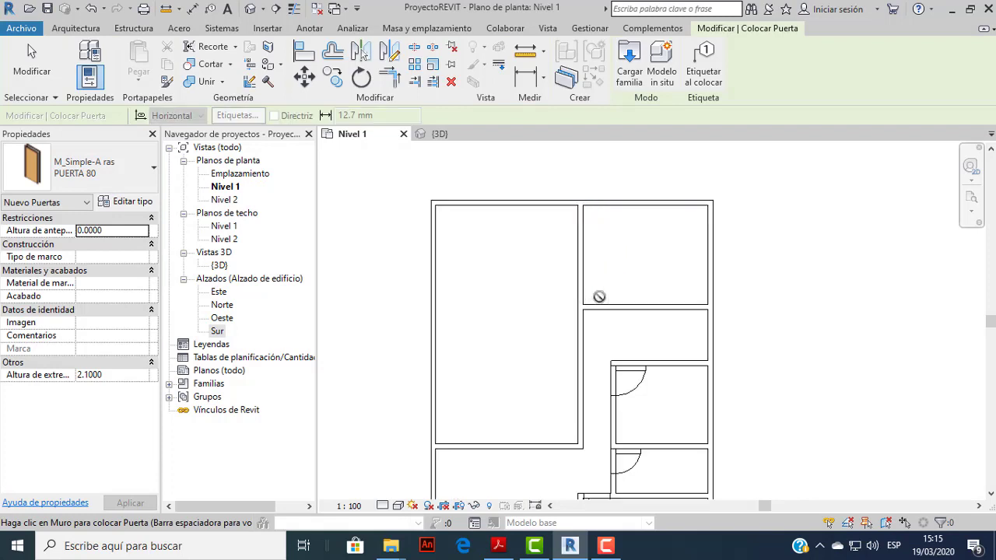
scroll(600, 297, up, 1)
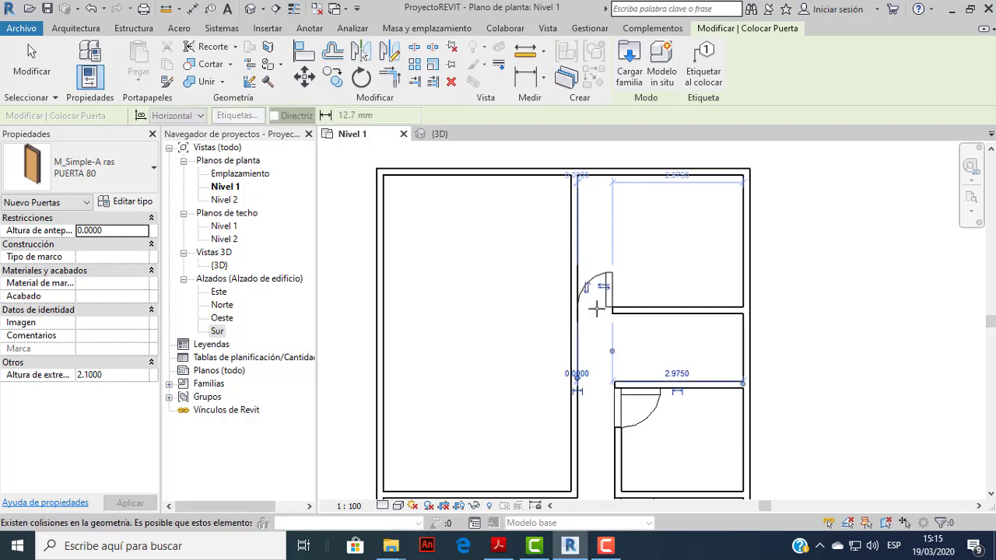
click(596, 310)
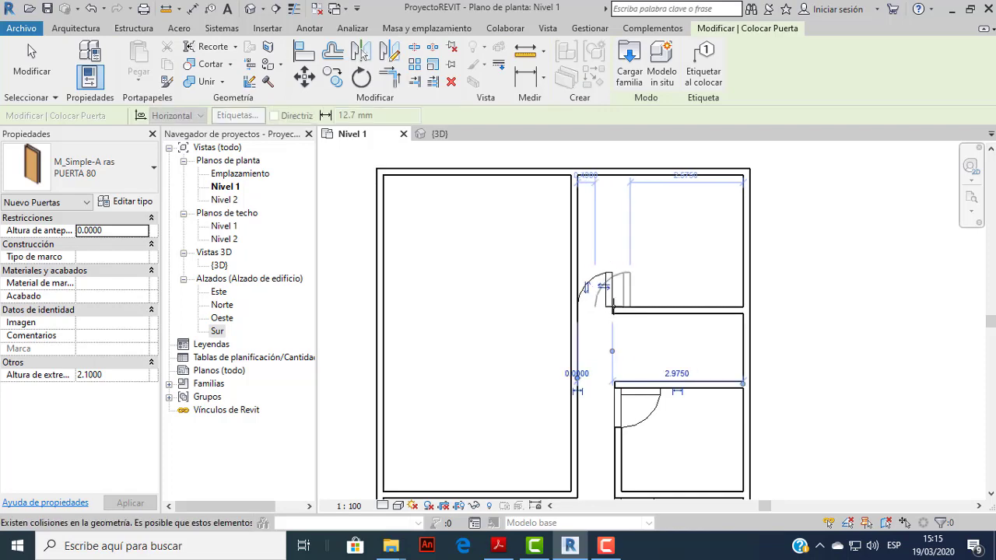
click(502, 546)
click(502, 545)
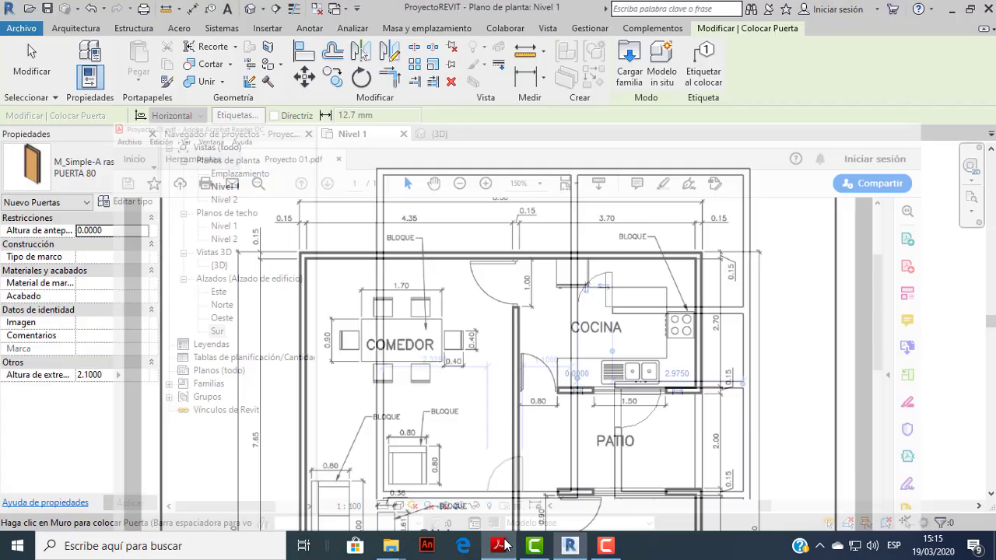
Flip the new PUERTA 80 door's swing to the other side.
click(46, 62)
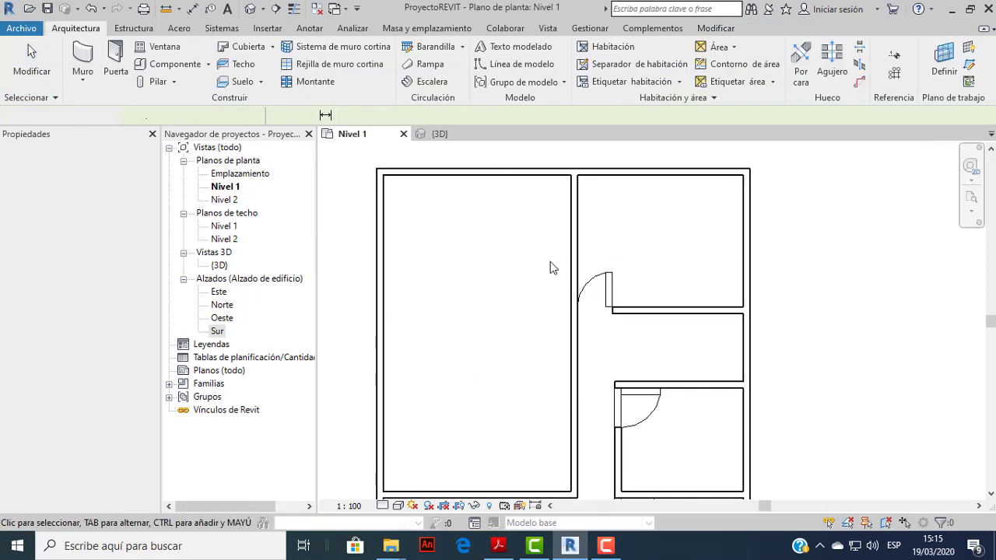
click(603, 288)
click(604, 288)
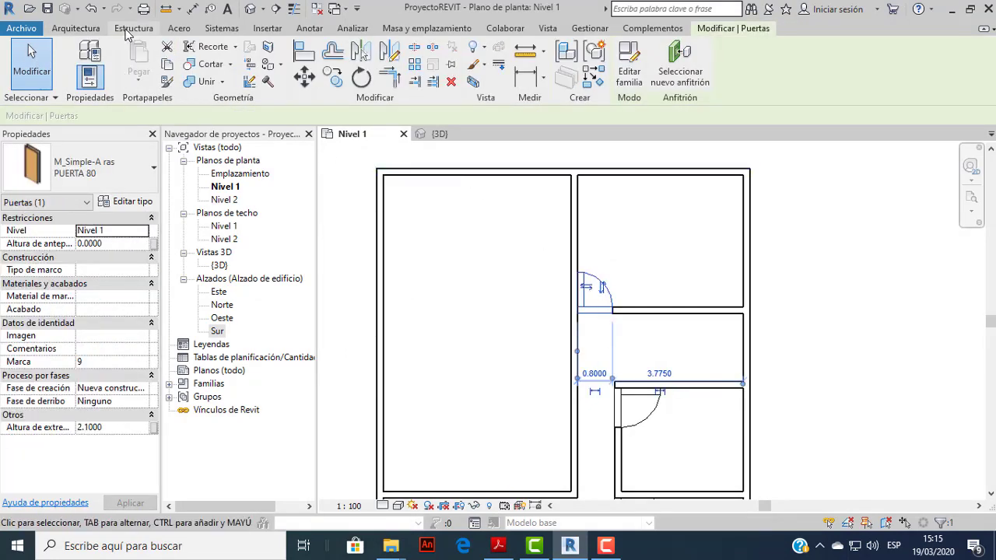
click(93, 29)
click(115, 62)
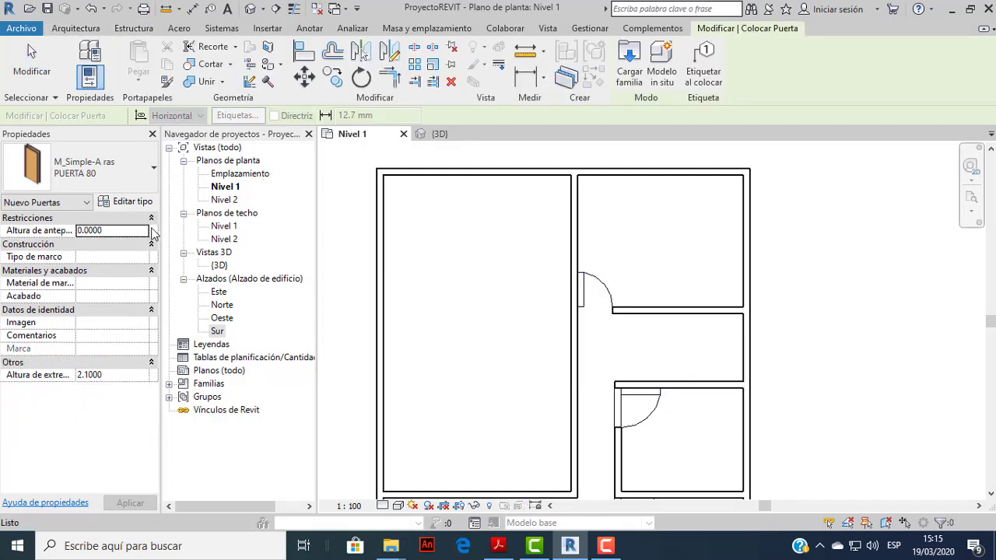
click(133, 187)
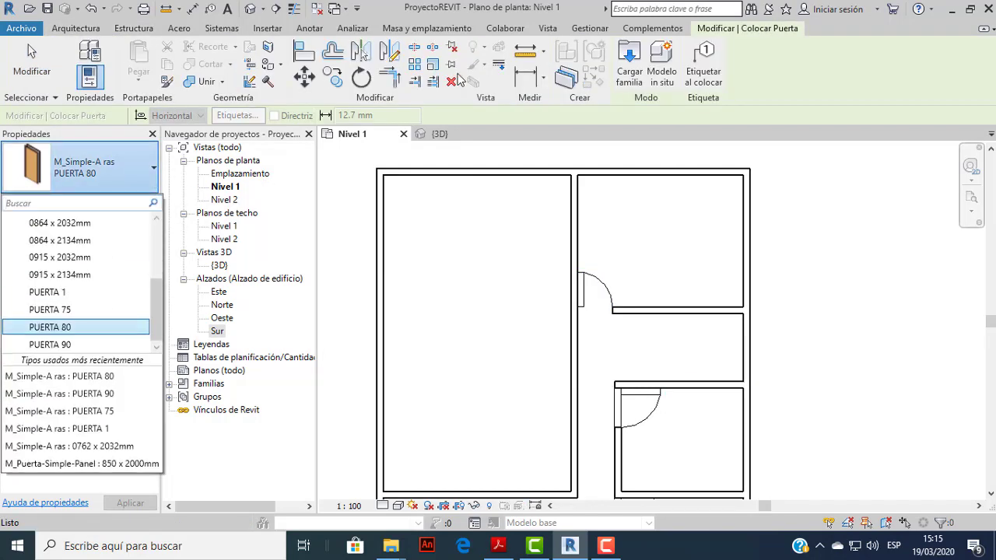
click(769, 95)
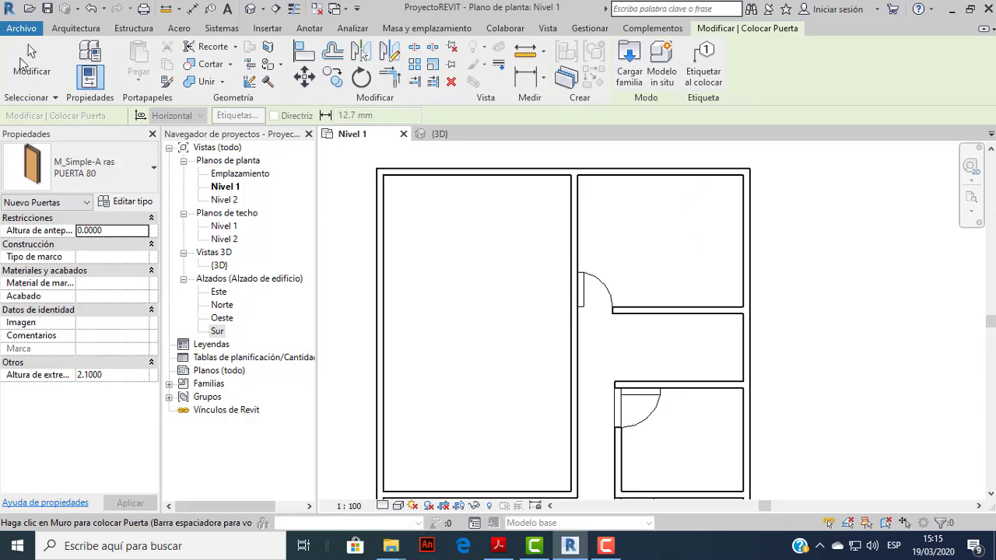
click(29, 52)
Set the PUERTA 80 door's sill height to 0.15, giving a 2.25 top.
click(606, 288)
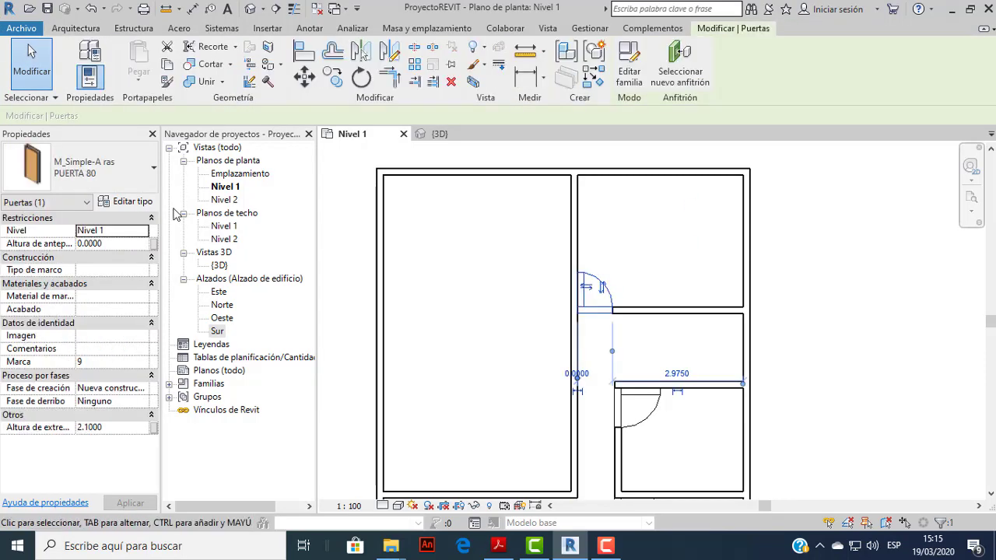
click(127, 245)
text(0.1500)
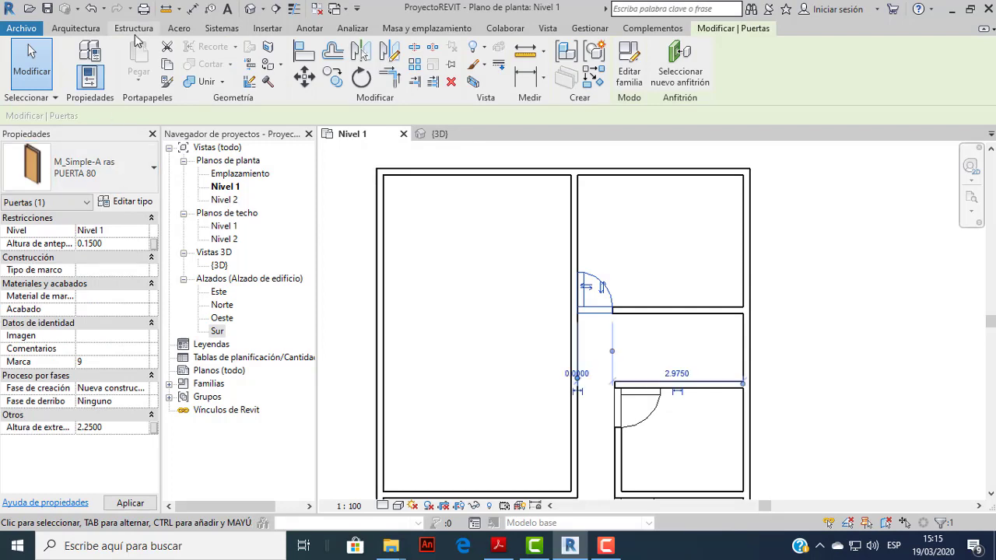
click(95, 29)
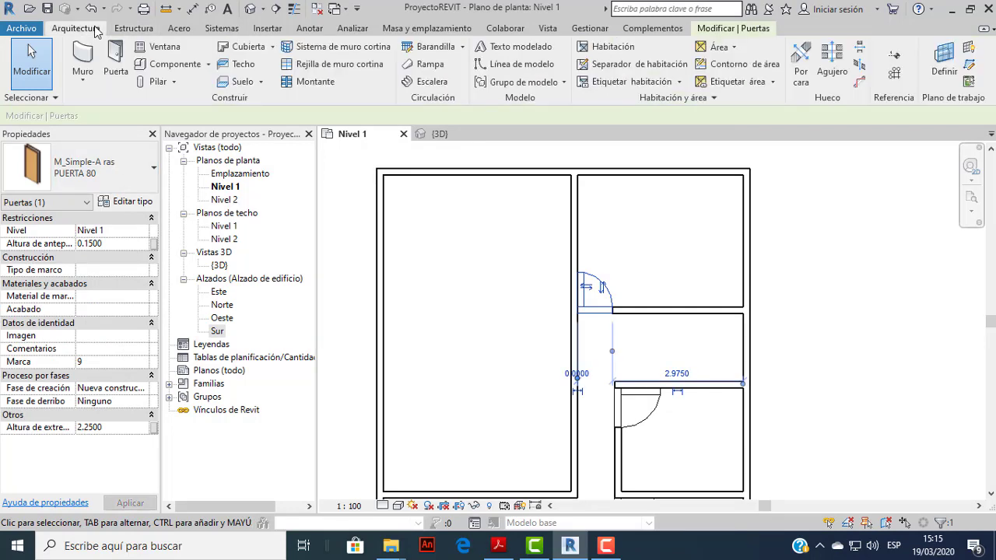
click(109, 64)
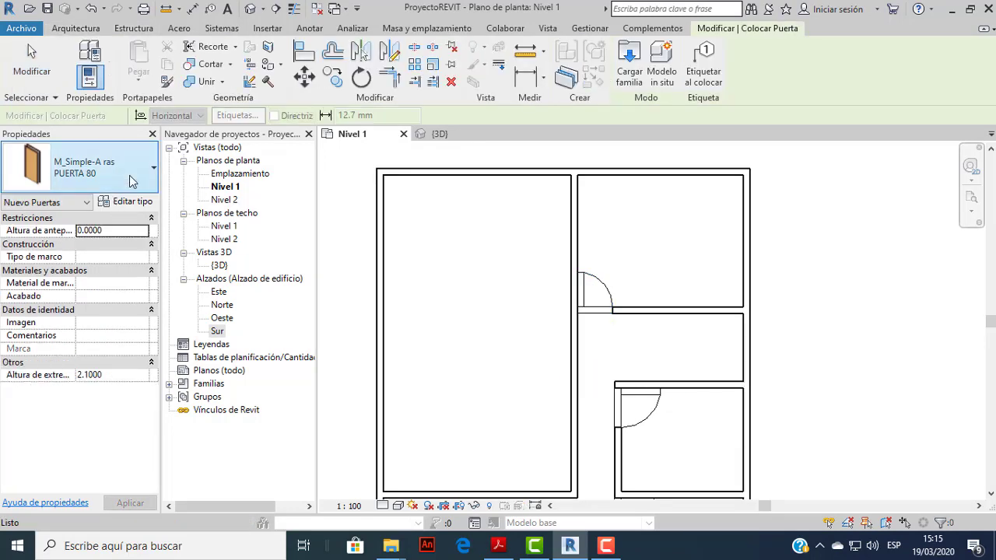
Switch the door type to PUERTA 1, checking the PDF reference plan.
click(146, 183)
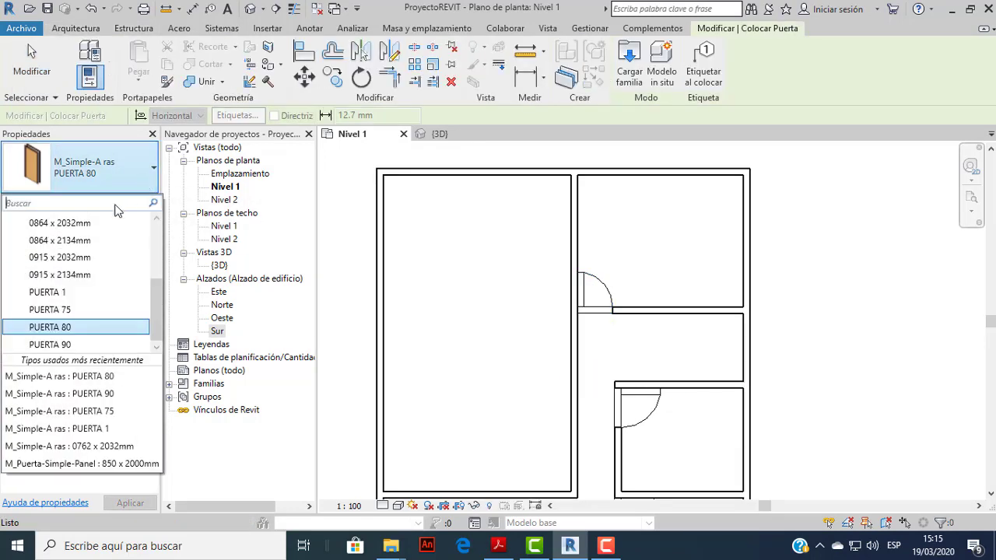
click(78, 292)
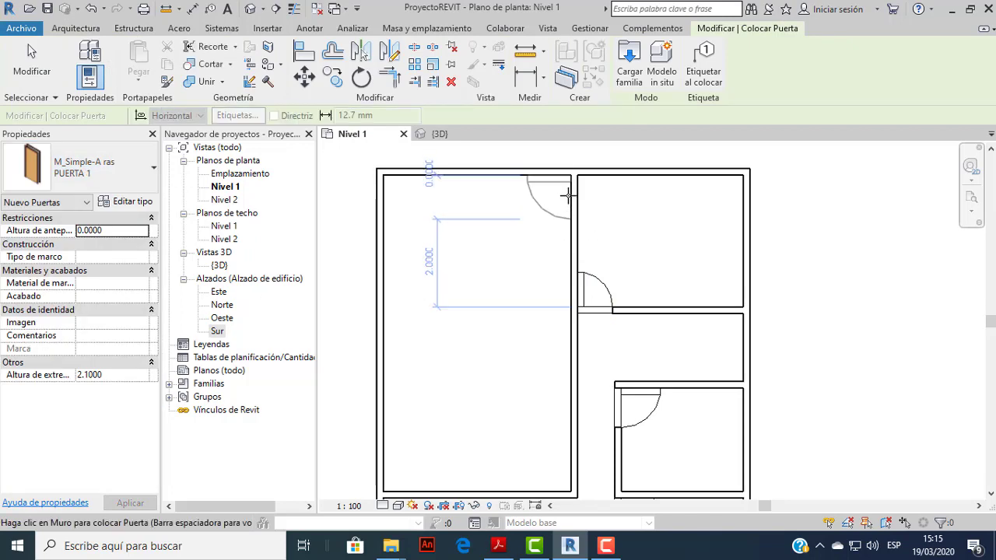
click(499, 546)
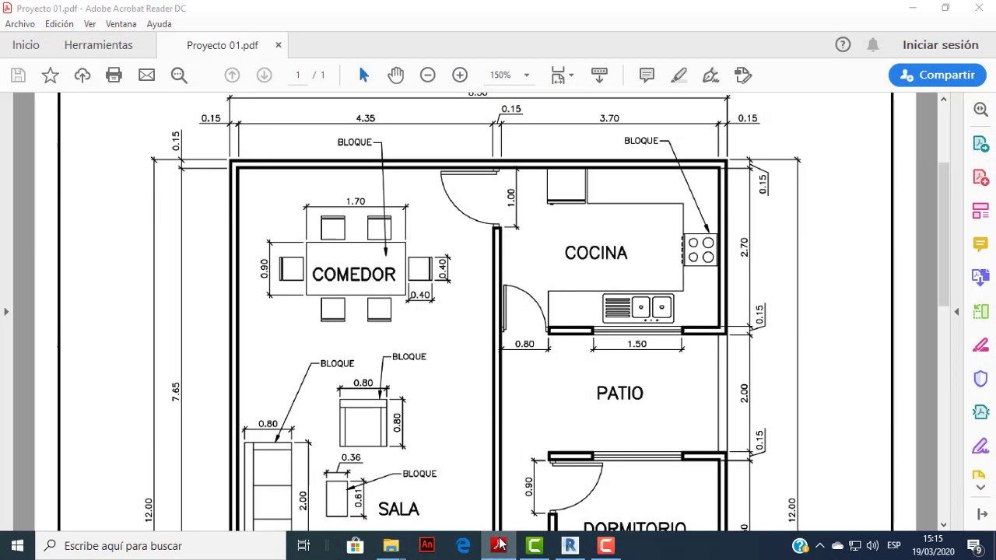
click(499, 544)
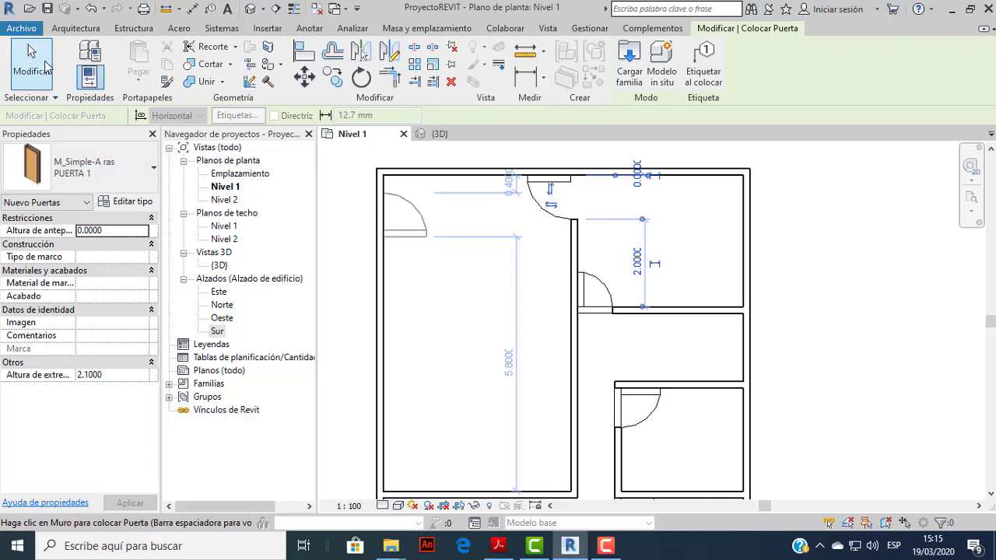
click(32, 62)
Raise the top-wall door's Altura de antepecho (sill height) to 0.15.
click(571, 193)
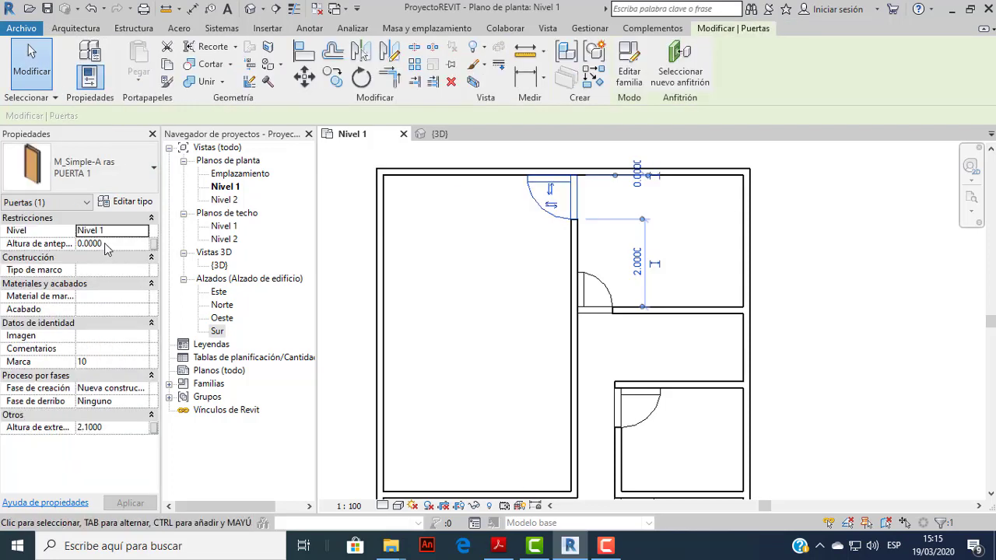
click(113, 243)
text(0.15)
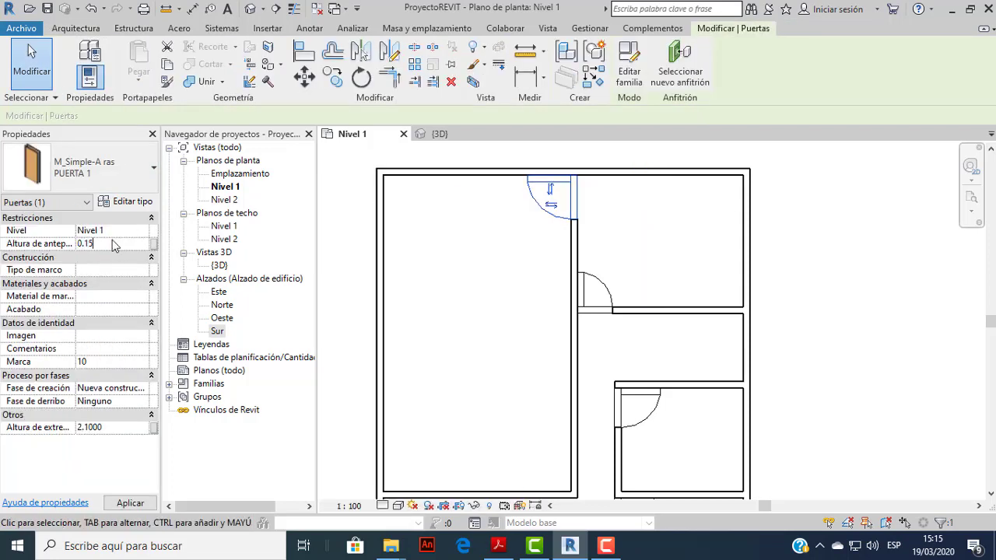
key(Return)
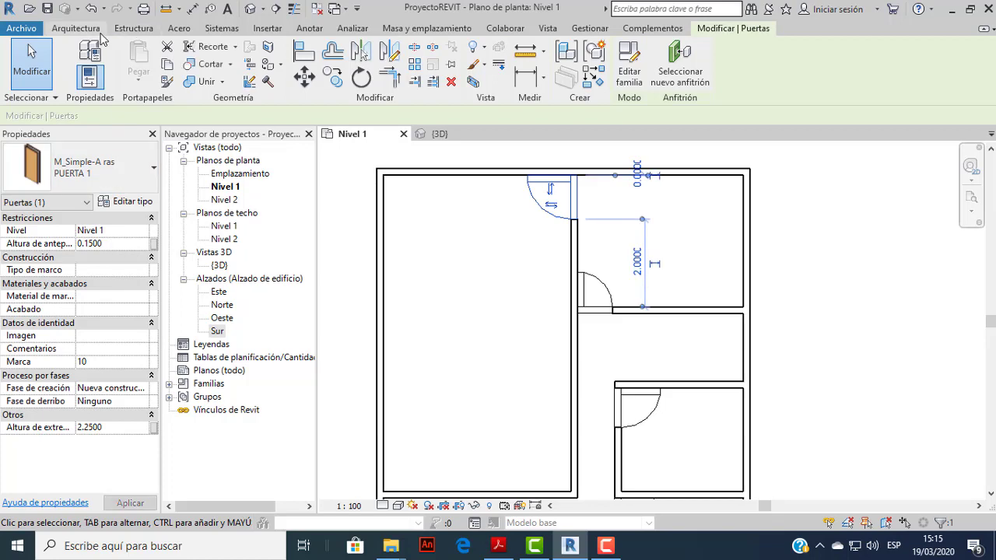
Place another PUERTA 1 door in the bottom wall of the large left room.
click(92, 29)
click(114, 71)
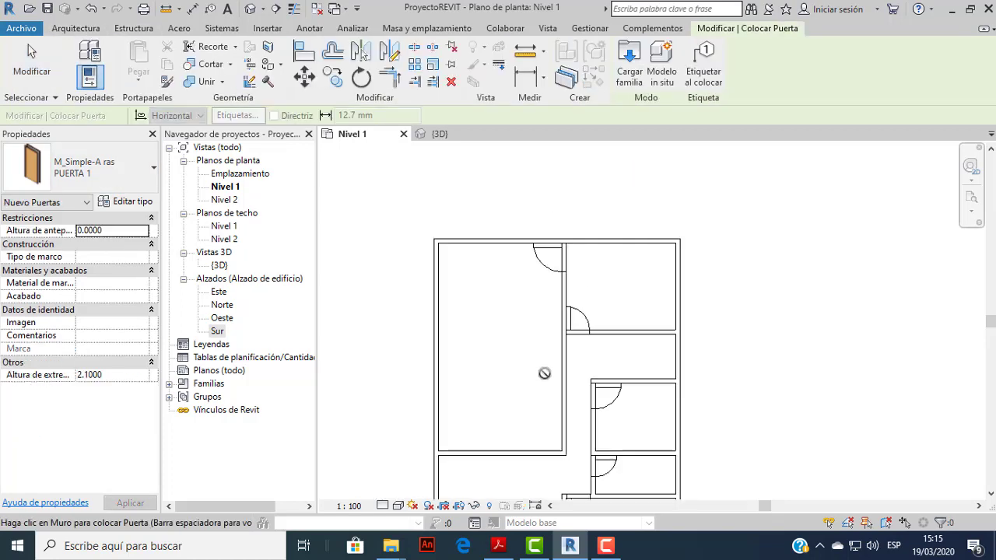
scroll(547, 374, up, 2)
scroll(556, 434, up, 2)
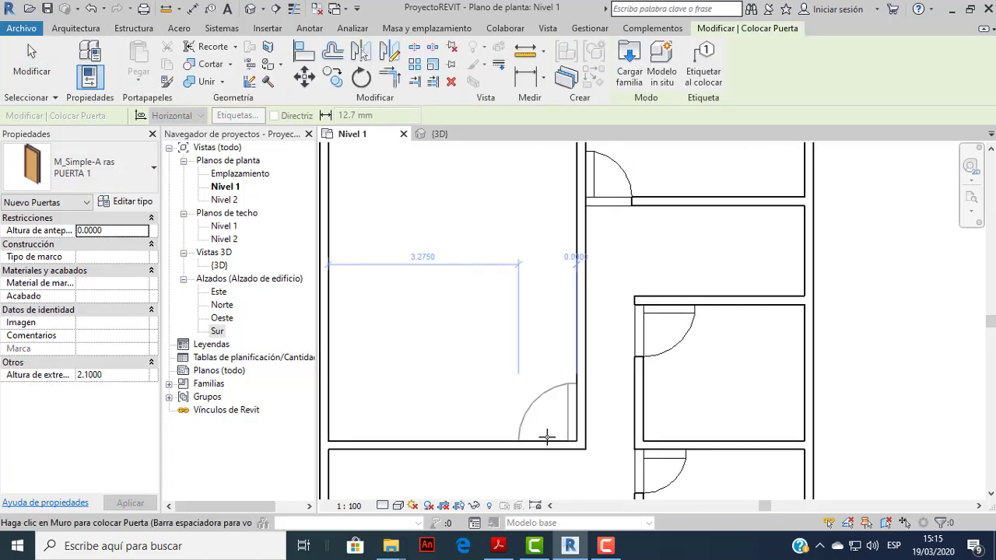
click(544, 433)
click(499, 545)
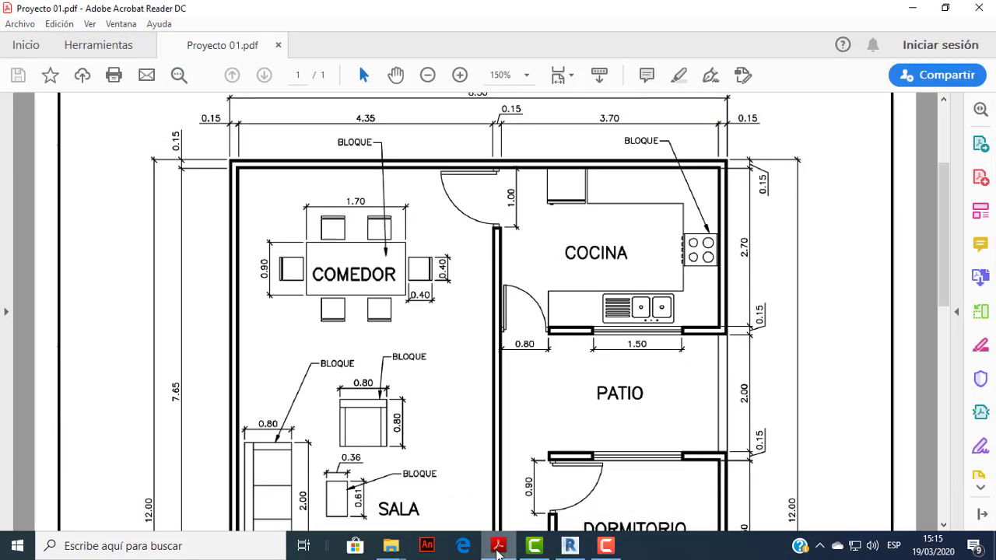
scroll(508, 422, down, 5)
scroll(495, 486, down, 5)
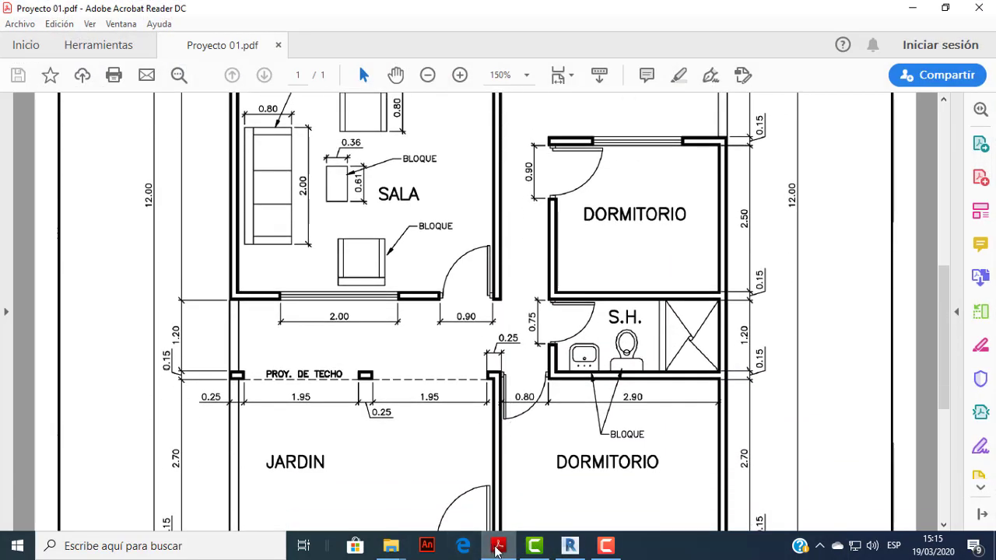
click(485, 544)
Select the new lower door and start editing its sill height.
click(31, 62)
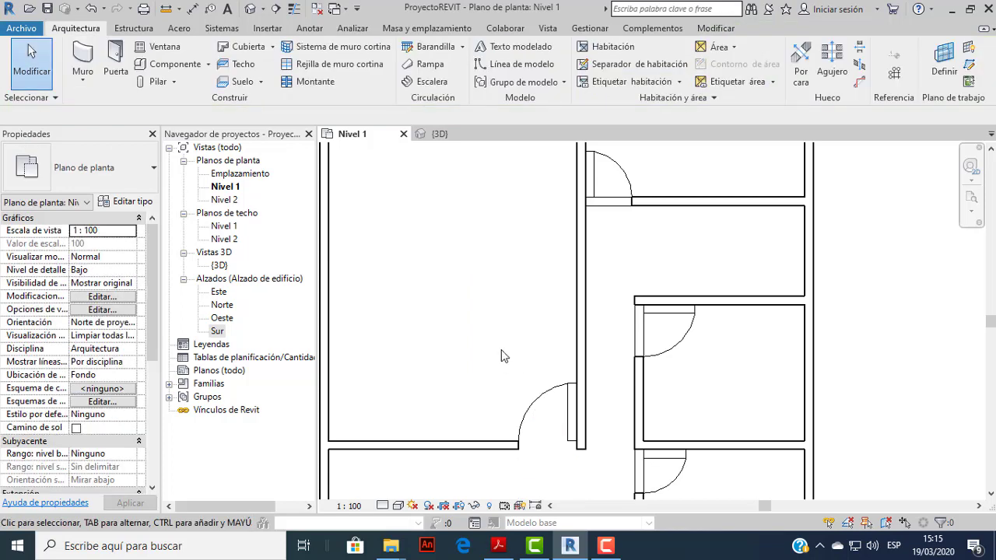
click(542, 395)
click(116, 244)
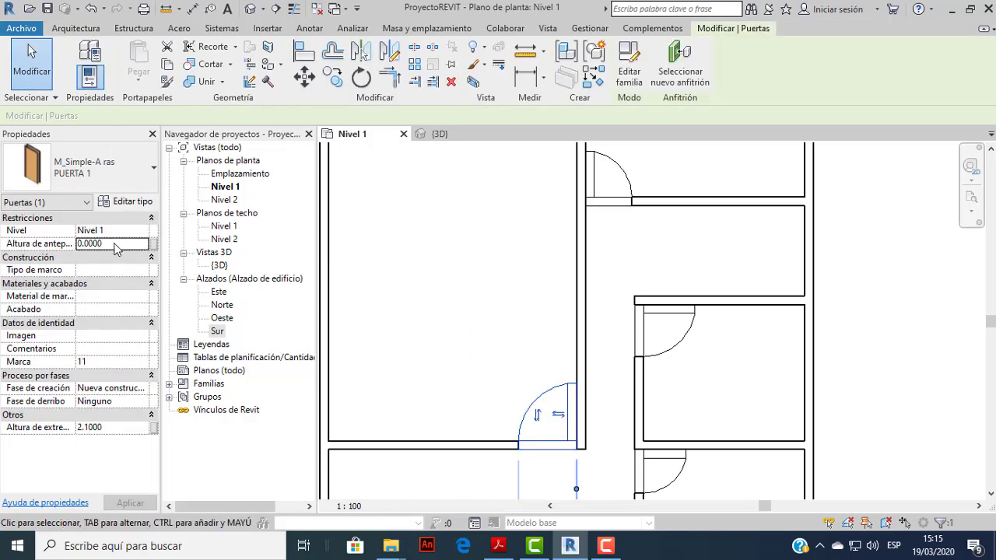
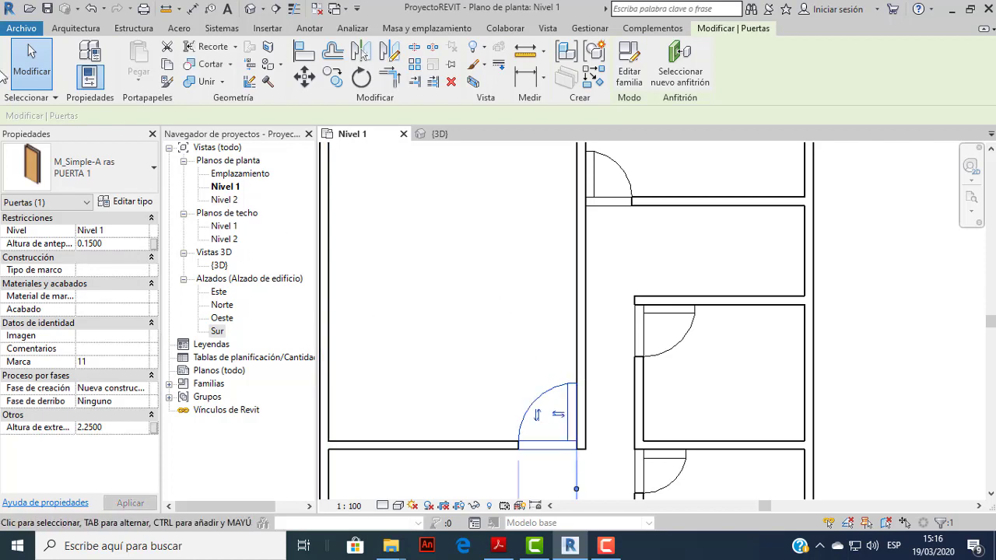
Check the reference plan and remove the door near the bottom of the long vertical wall.
click(498, 547)
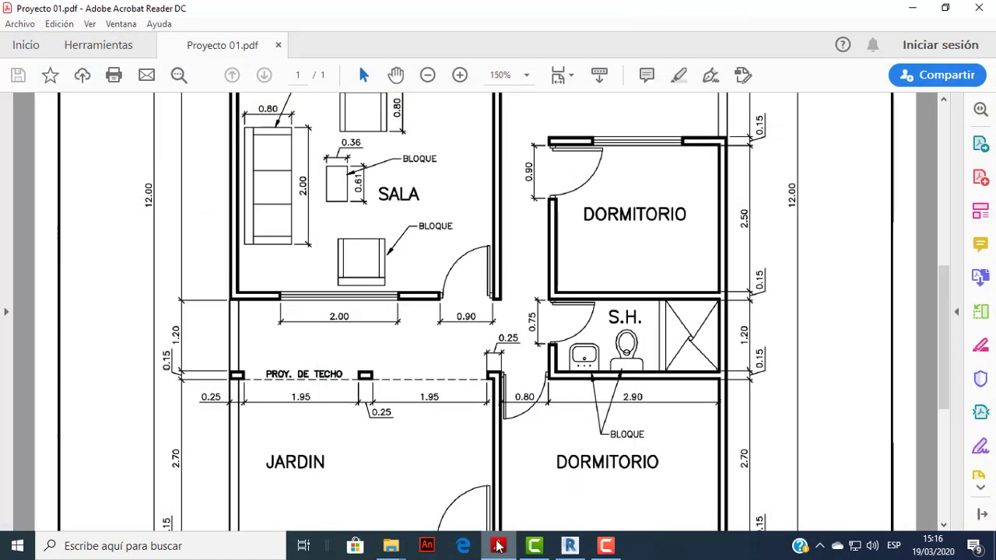
click(498, 547)
click(489, 351)
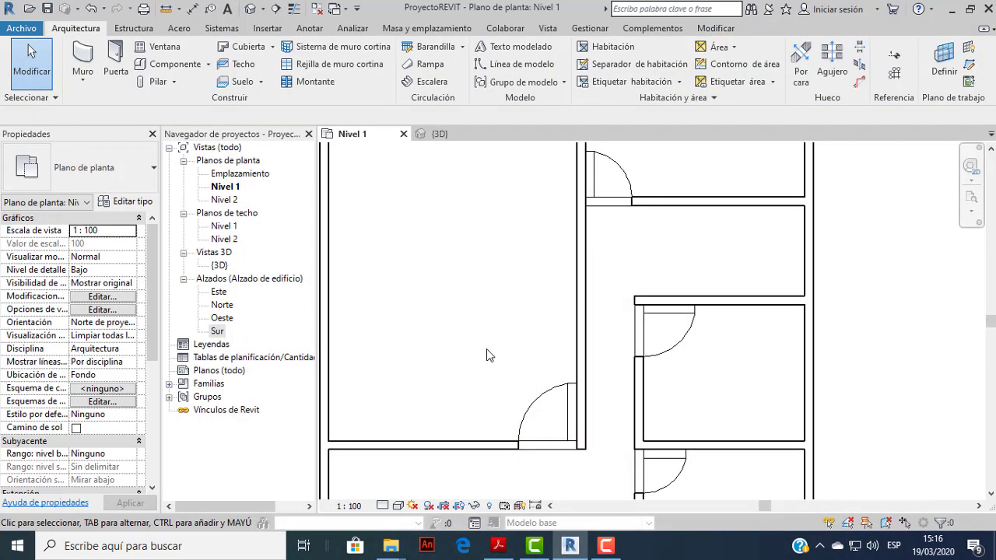
click(543, 403)
key(Escape)
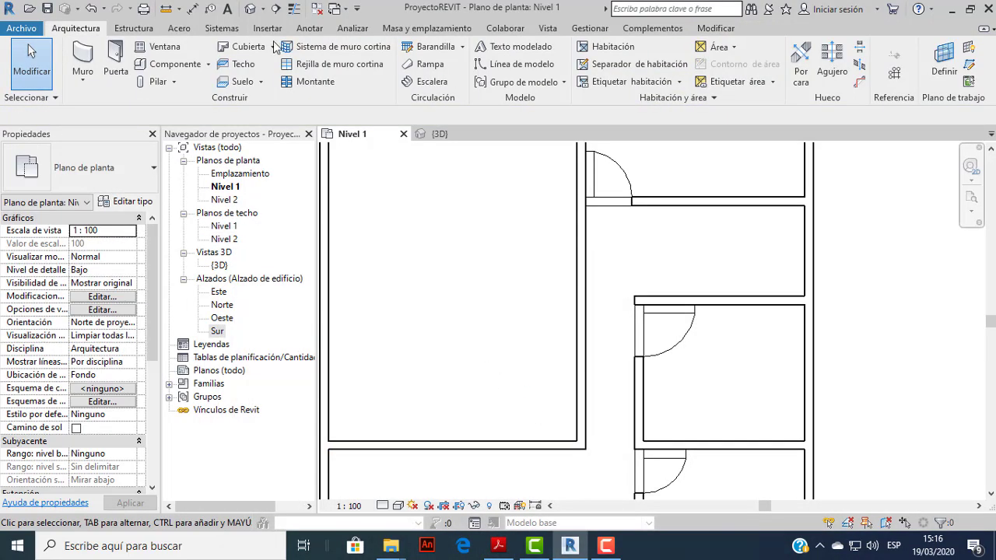
Place an M_Simple-A ras PUERTA 90 door in the wall near the corner.
click(115, 62)
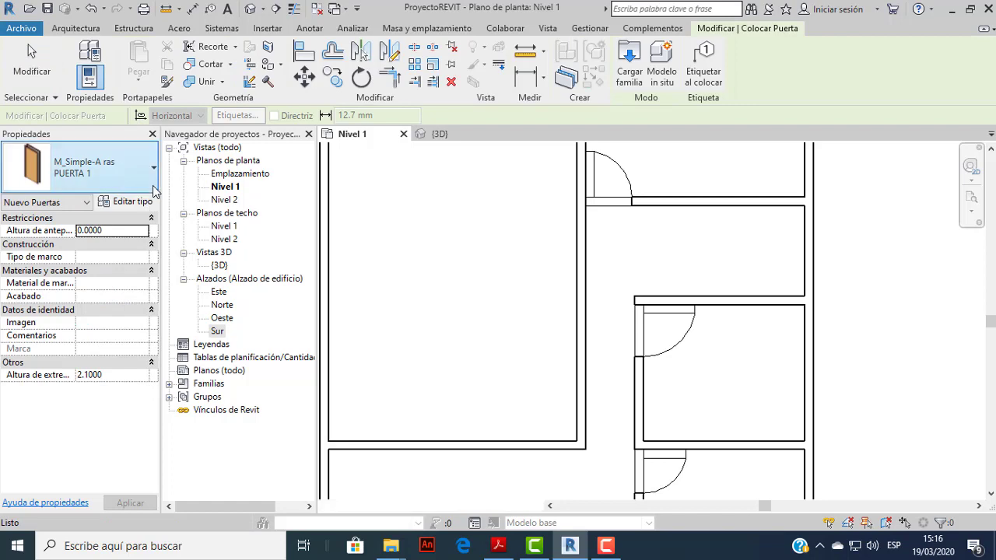
click(140, 175)
click(109, 411)
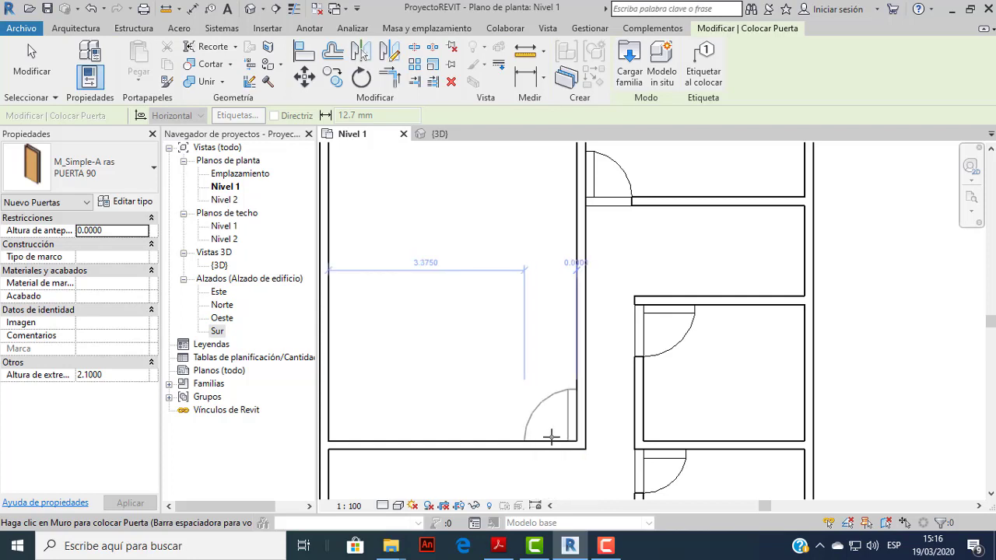
click(551, 437)
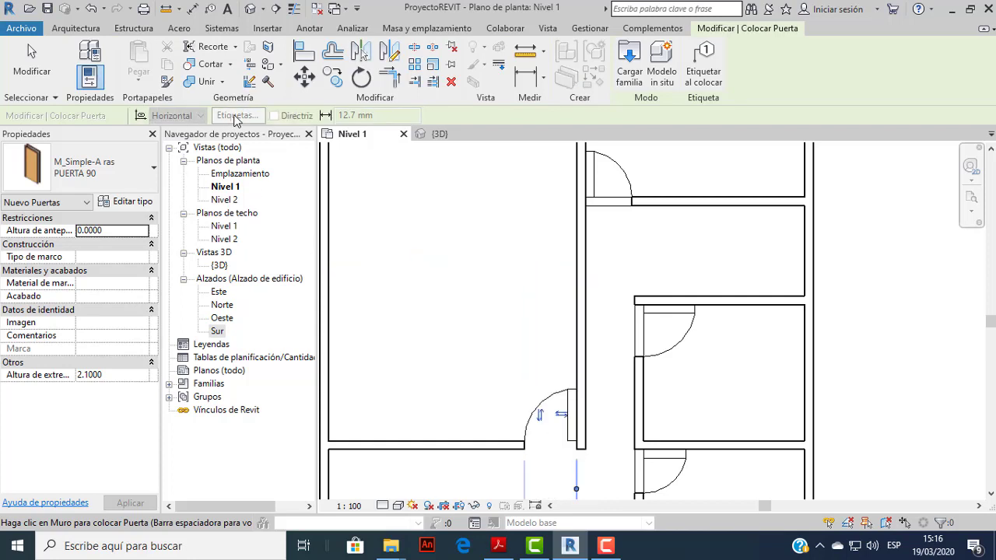
click(127, 233)
text(0.1500)
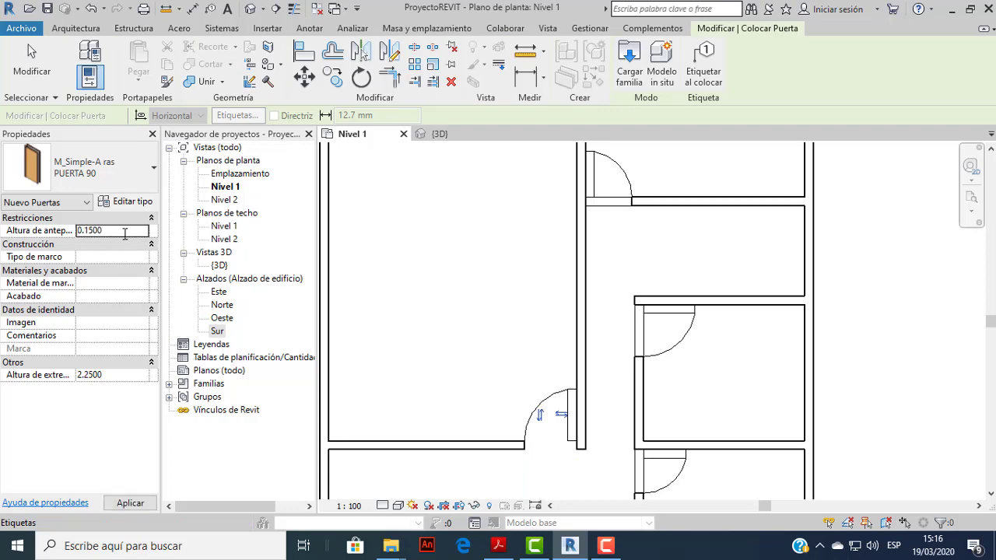
click(31, 62)
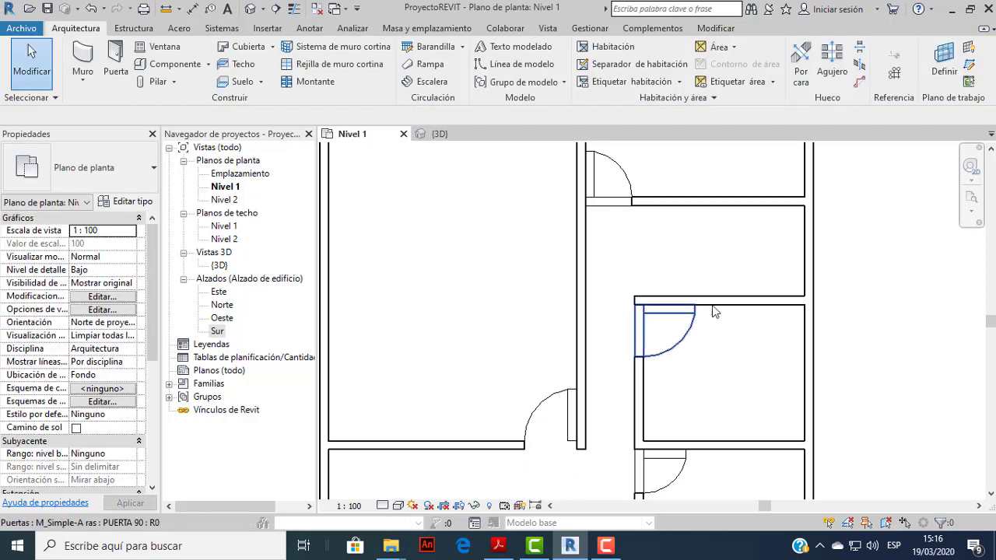
scroll(654, 311, down, 1)
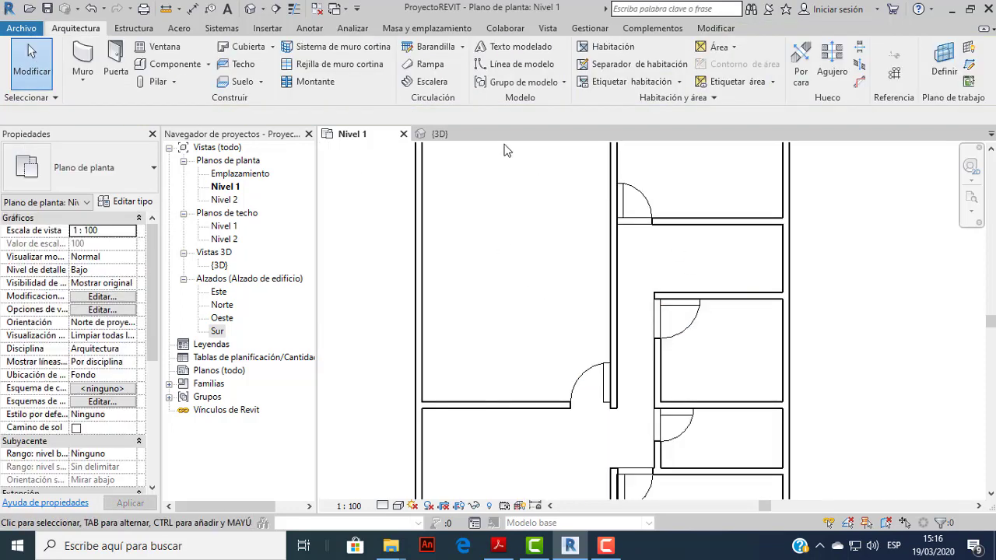
click(454, 138)
scroll(618, 237, down, 2)
scroll(928, 353, up, 2)
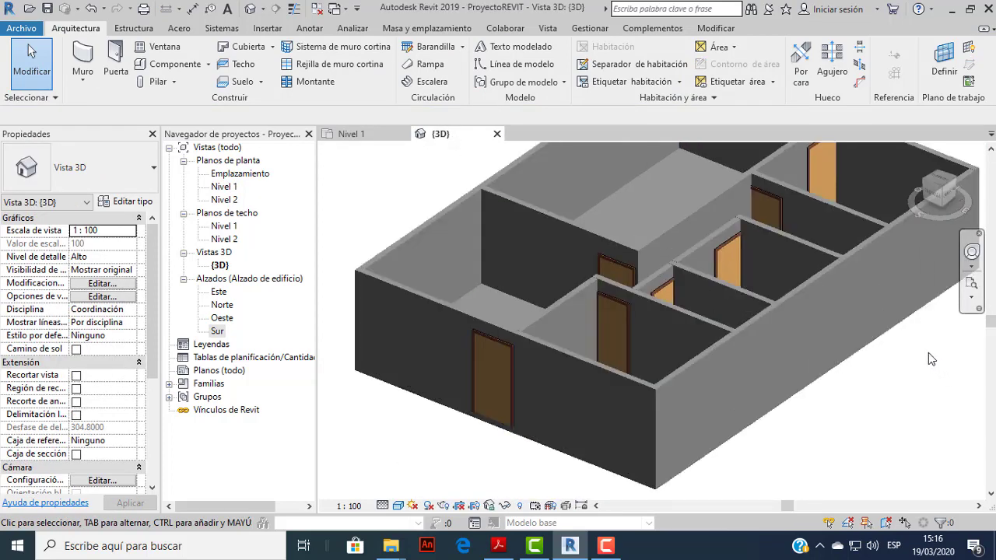
mouse_move(803, 364)
shift+middle_down()
mouse_move(841, 397)
mouse_move(776, 367)
shift+middle_up()
scroll(776, 366, down, 2)
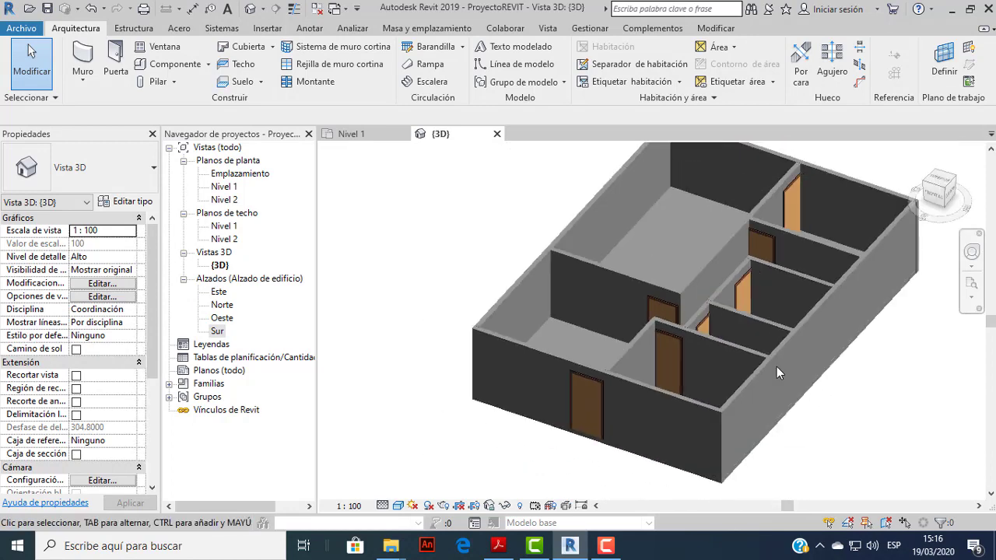
click(350, 134)
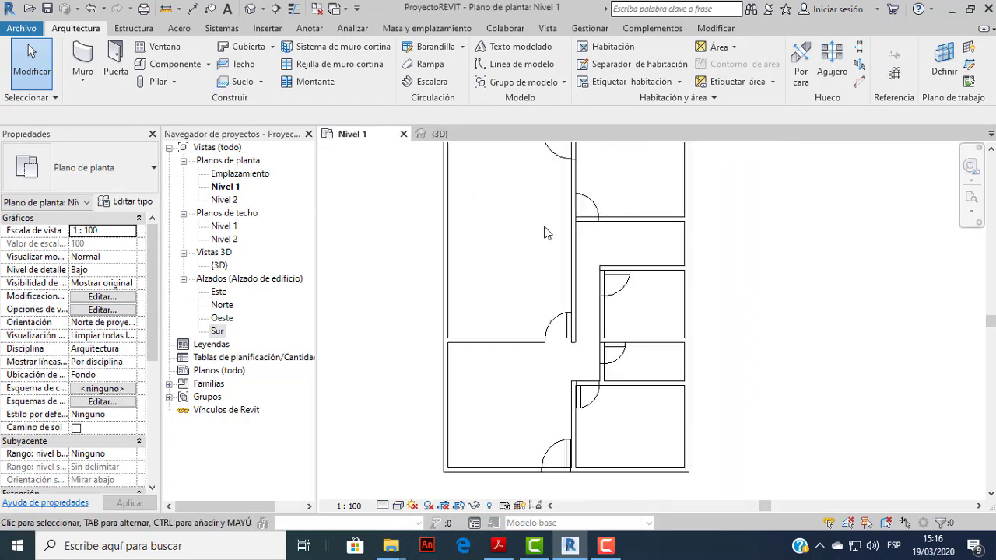
scroll(544, 229, down, 2)
scroll(691, 284, down, 2)
scroll(692, 289, up, 1)
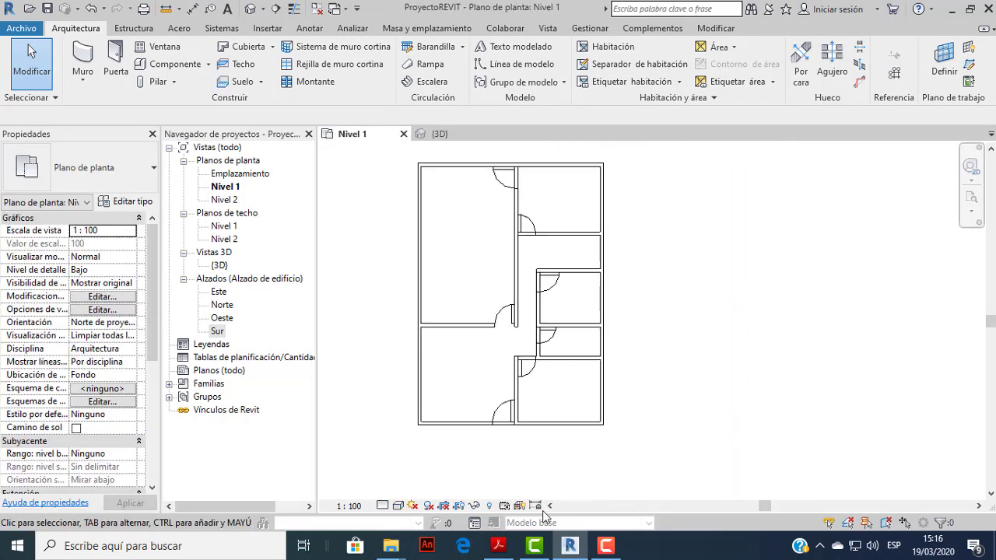
click(498, 546)
scroll(499, 383, down, 3)
scroll(499, 383, down, 1)
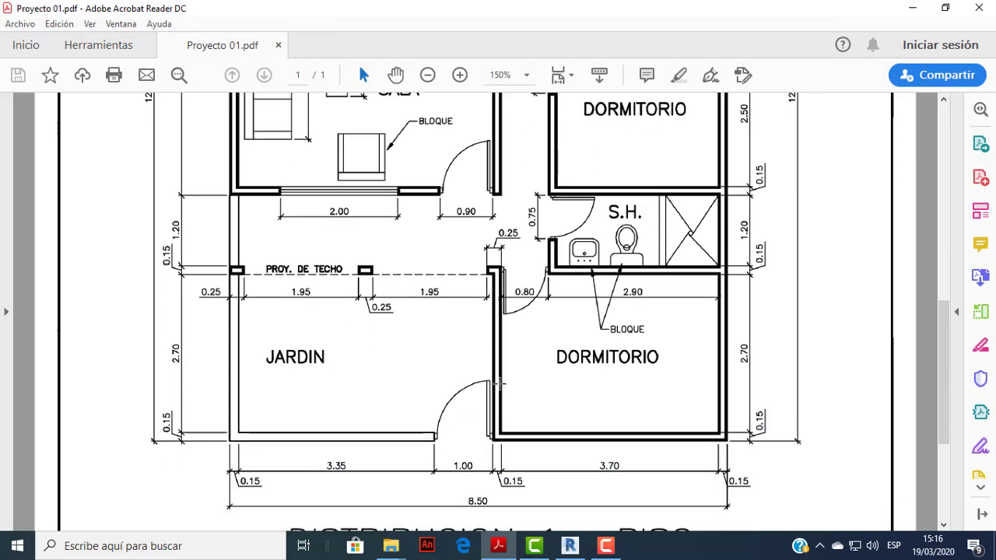
scroll(499, 382, up, 4)
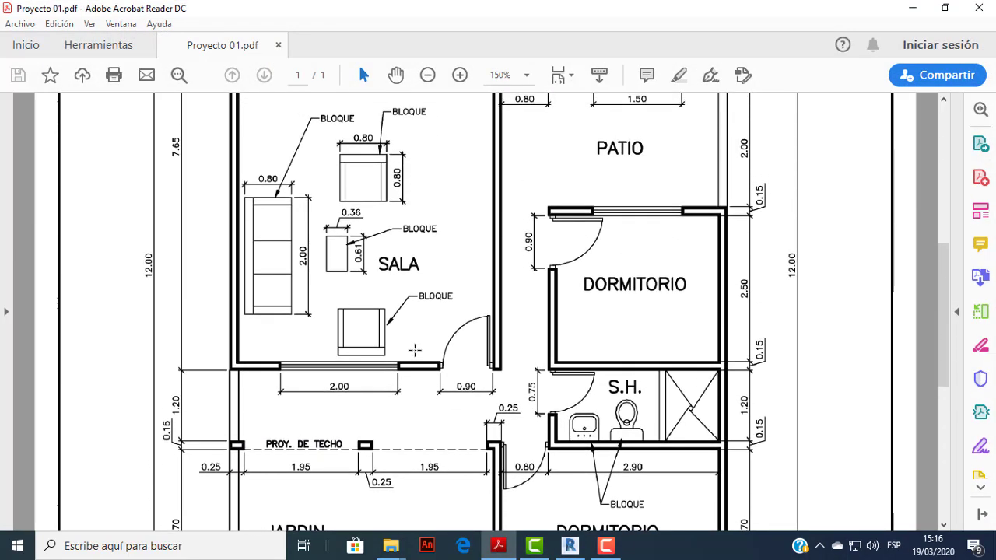
scroll(415, 350, up, 3)
scroll(658, 338, down, 1)
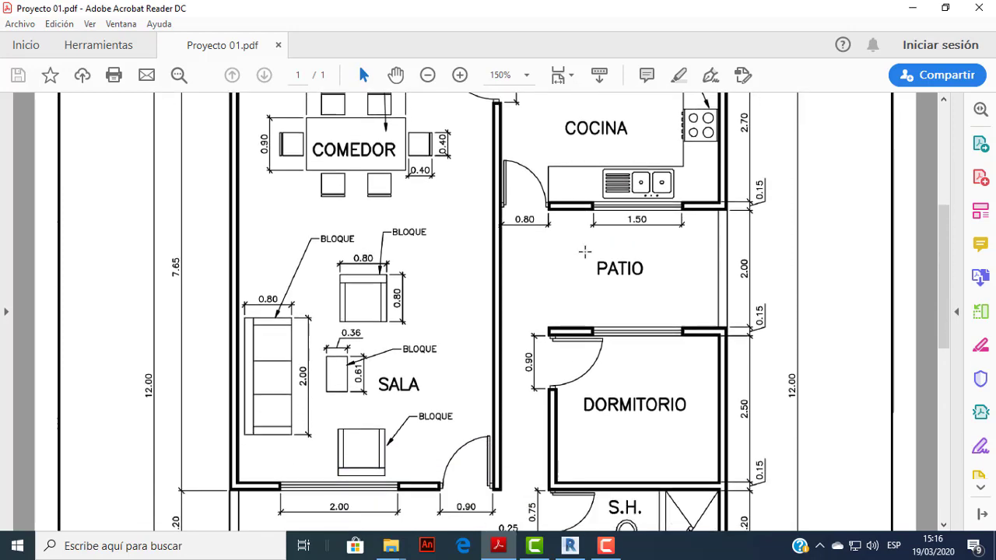
scroll(584, 252, down, 1)
Start the Ventana tool, browse the window types without changing, and open Cargar familia.
click(583, 545)
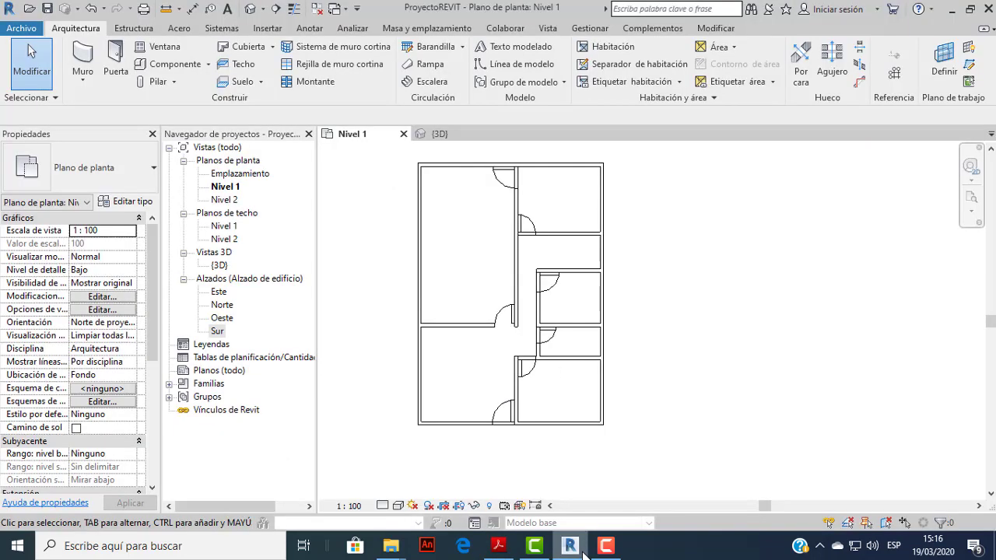
click(184, 50)
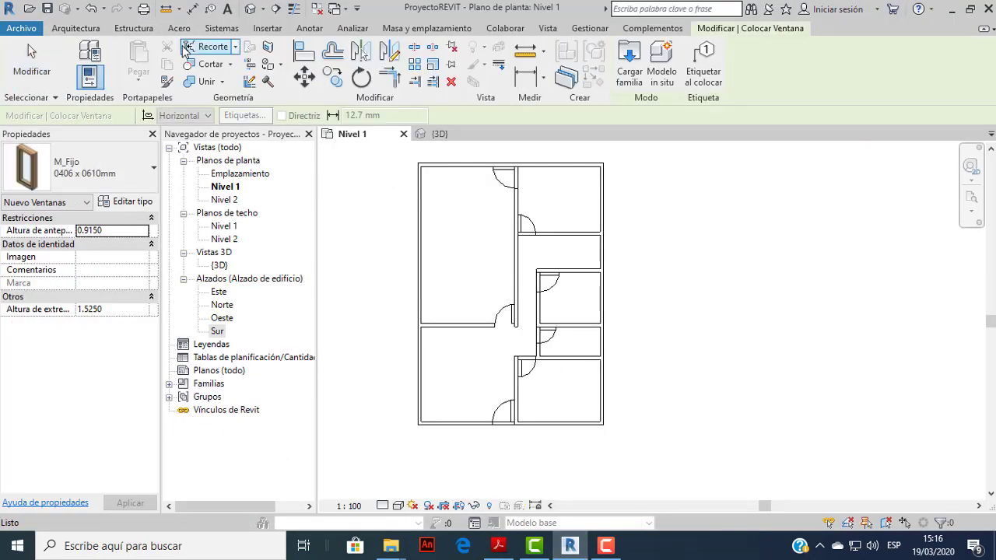
click(153, 171)
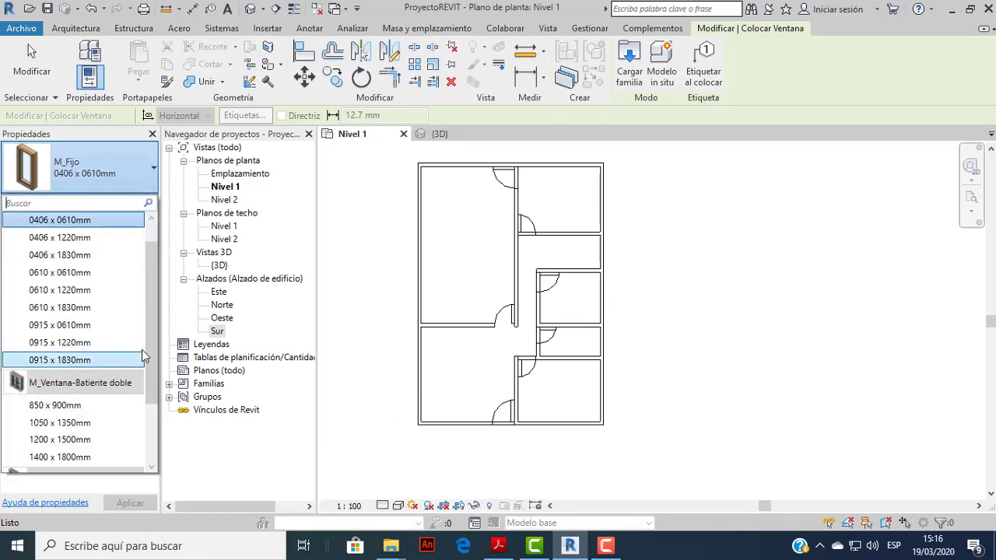
drag(149, 360, 152, 347)
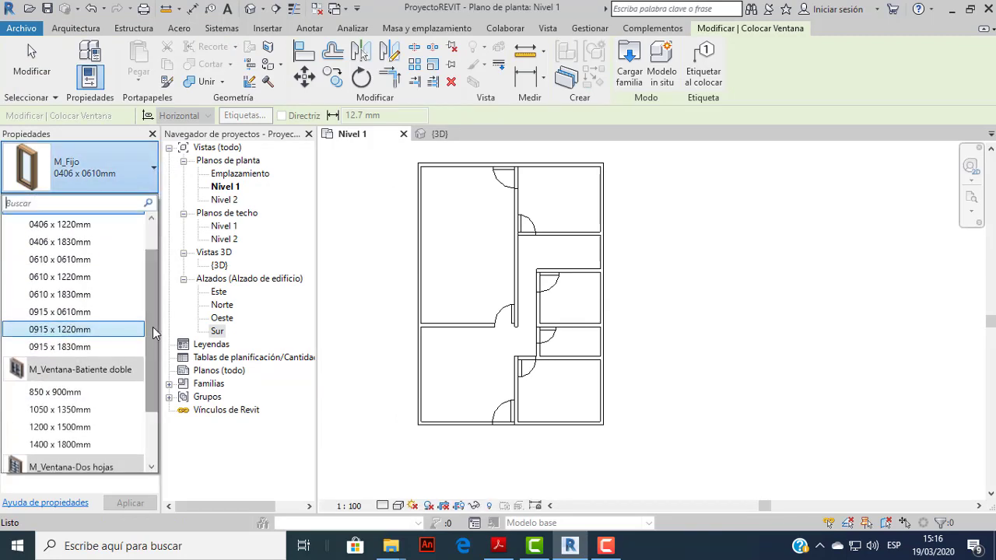
click(152, 187)
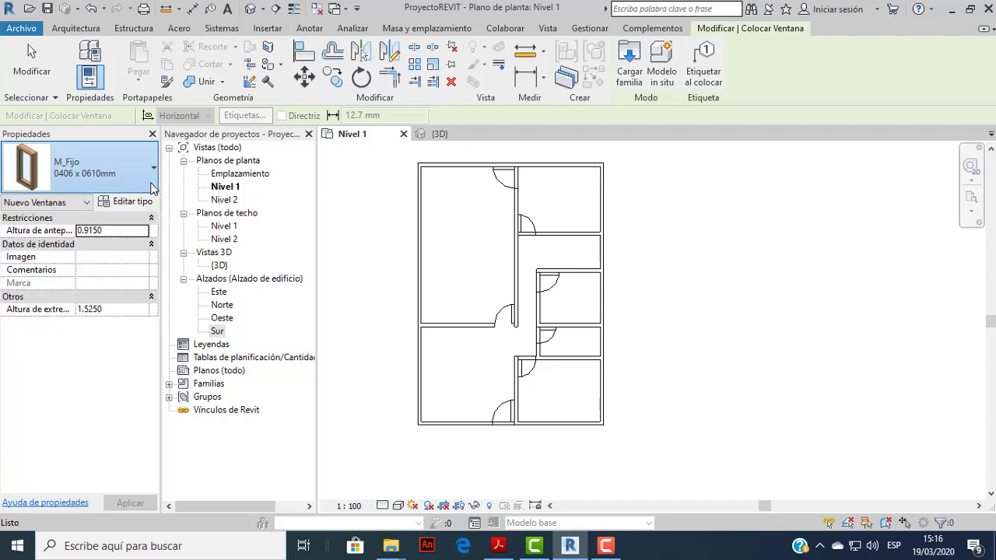
click(629, 67)
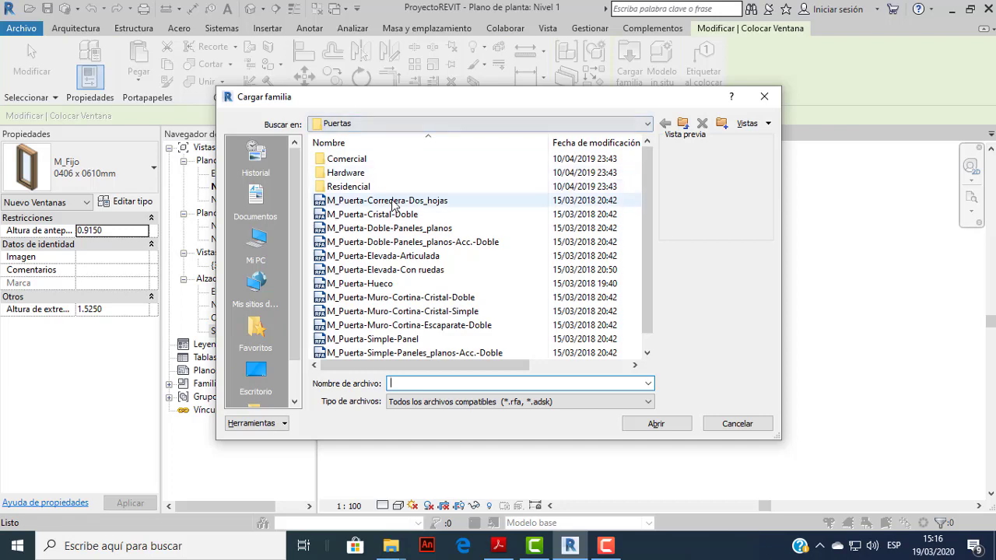
Go to the Ventanas library folder and preview the skylight and fixed window families.
click(683, 123)
scroll(475, 176, down, 3)
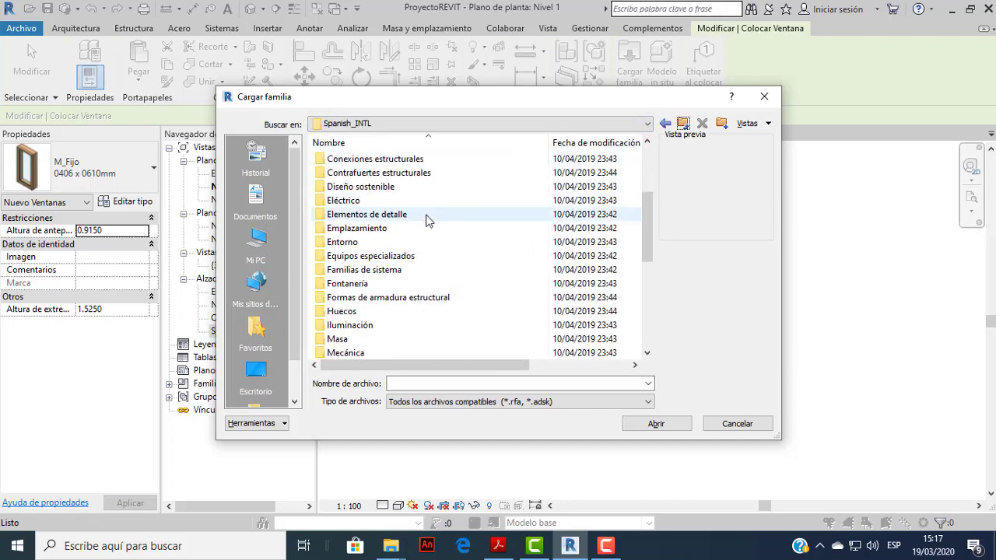
scroll(428, 218, down, 4)
scroll(382, 308, down, 2)
double_click(344, 325)
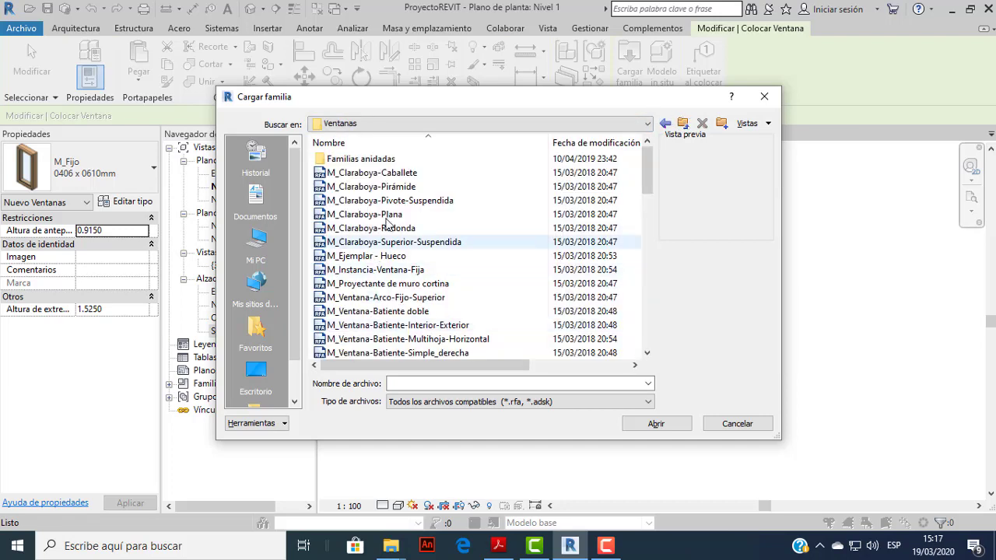
click(374, 187)
click(406, 172)
click(405, 214)
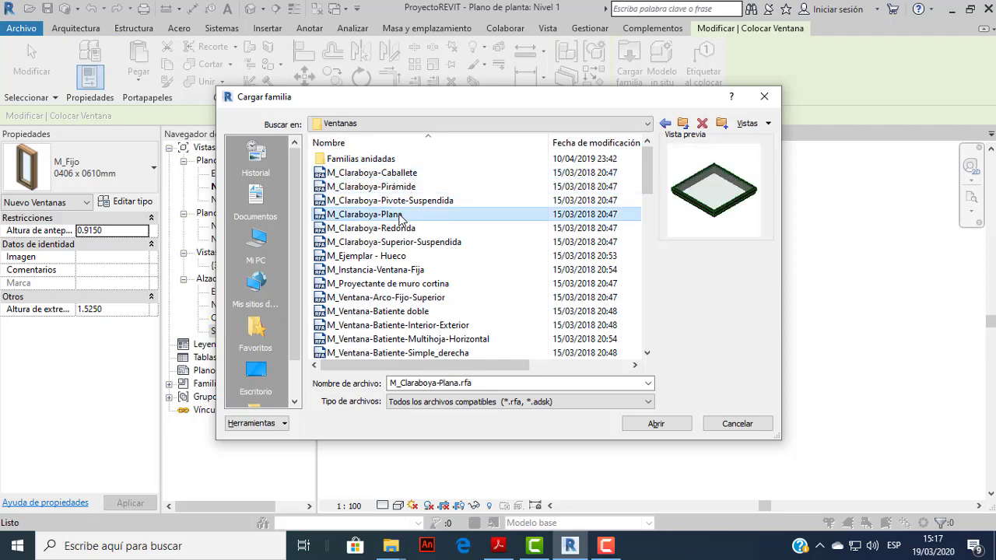
click(396, 269)
Compare the casement families and open M_Ventana-Batiente-Interior-Exterior.rfa.
key(Down)
key(Down)
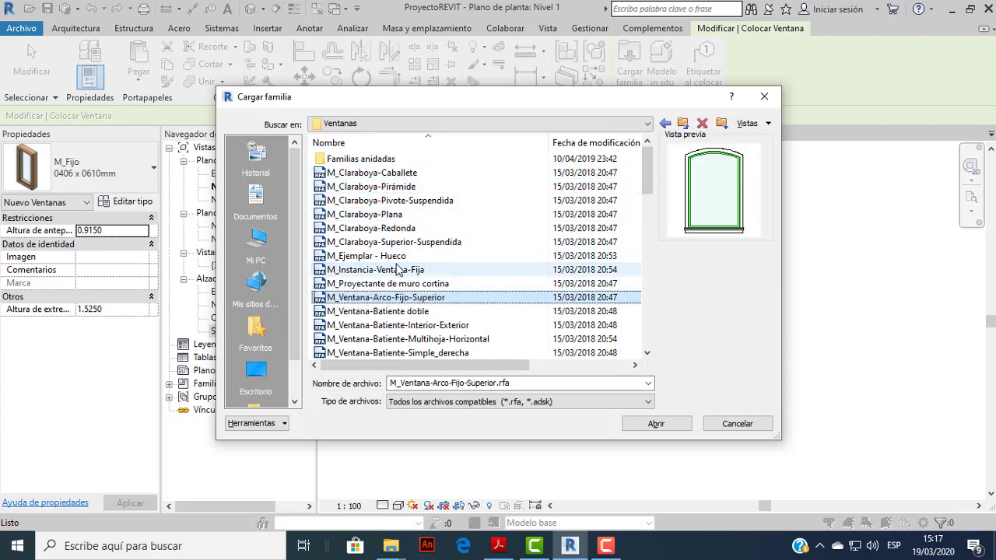
key(Down)
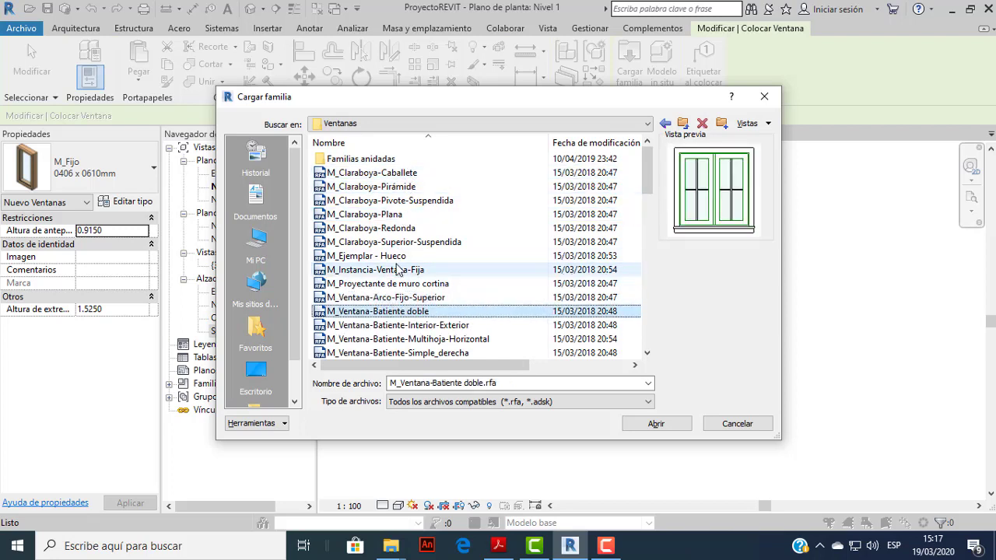
key(Down)
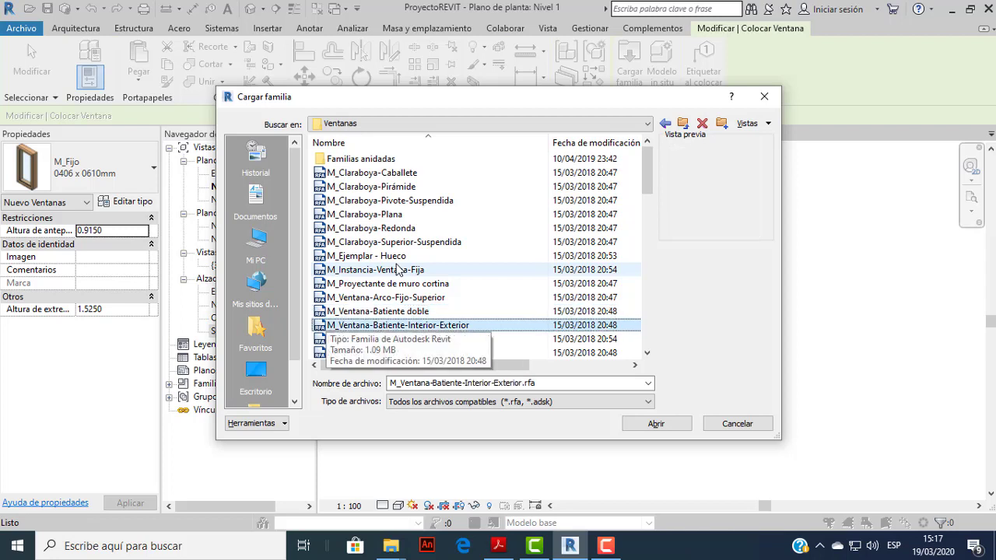
key(Up)
key(Down)
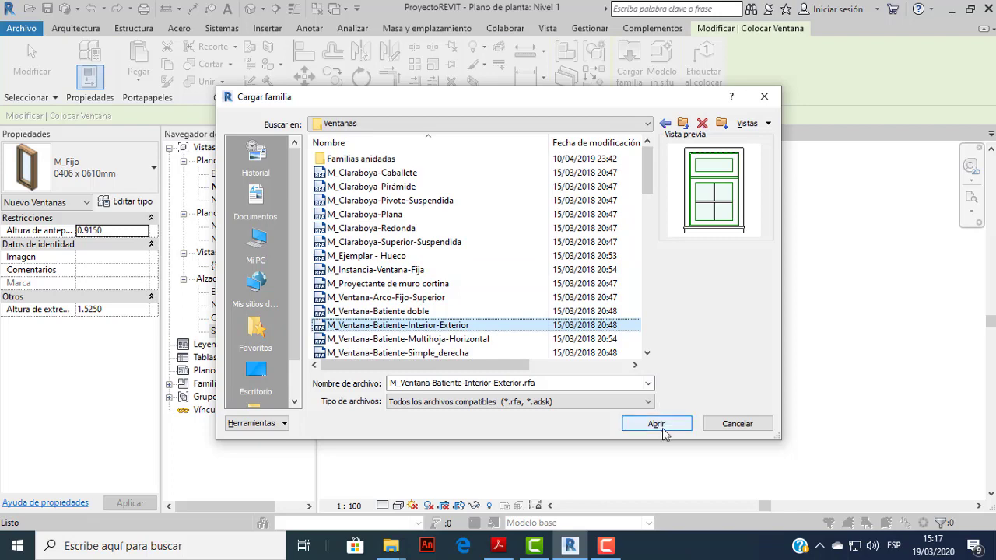
key(Down)
key(Down)
key(Down)
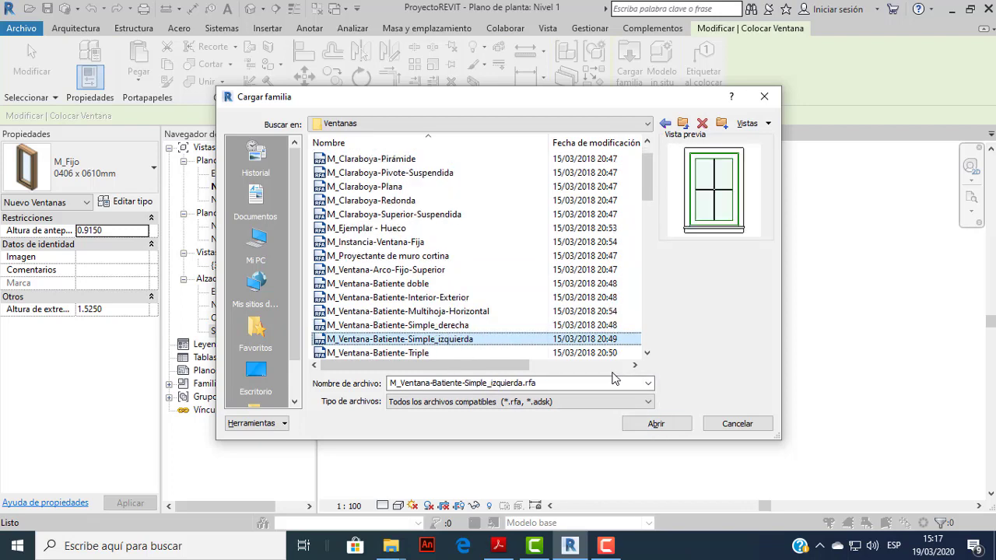
key(Up)
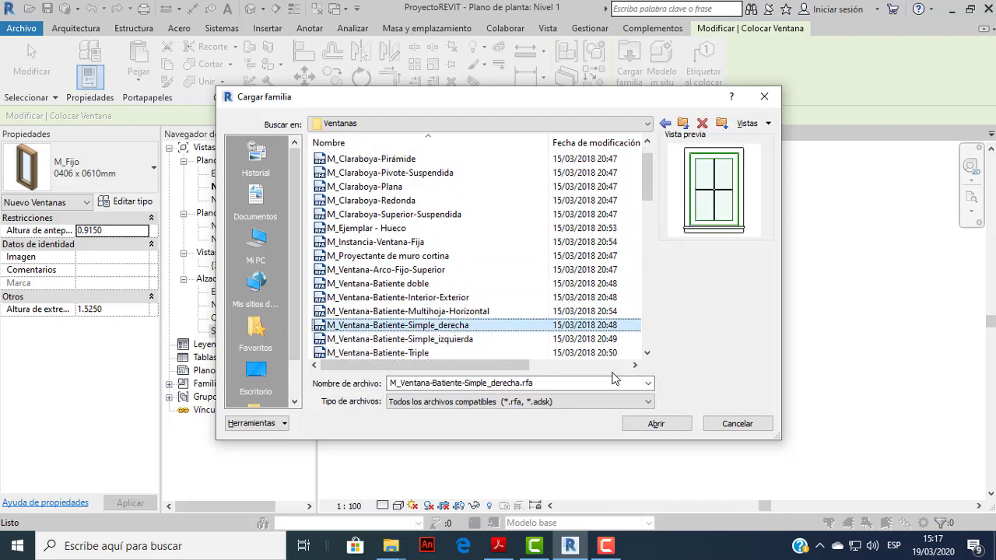
key(Up)
key(Up)
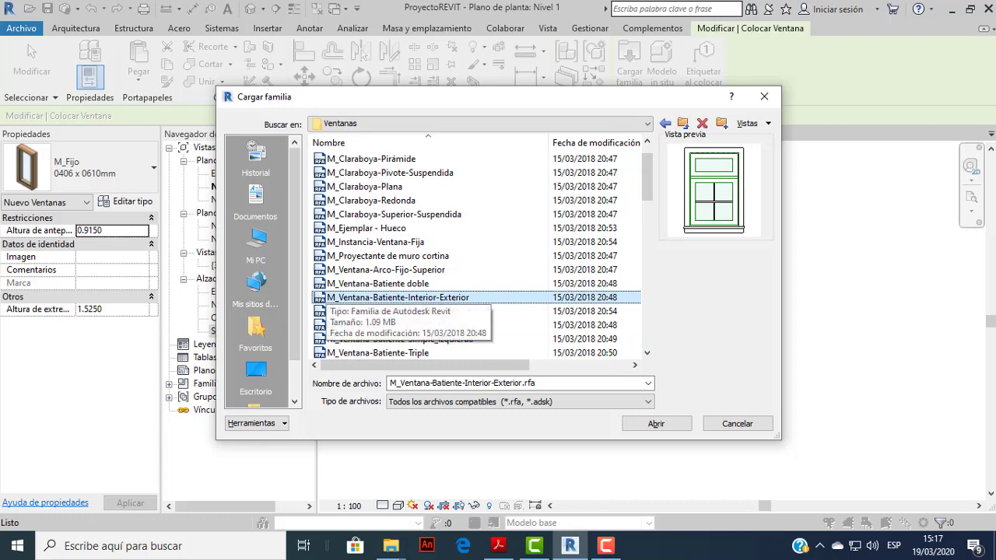
click(658, 424)
Load the 600 x 900mm casement window type and place it in the wall left of the door.
click(661, 428)
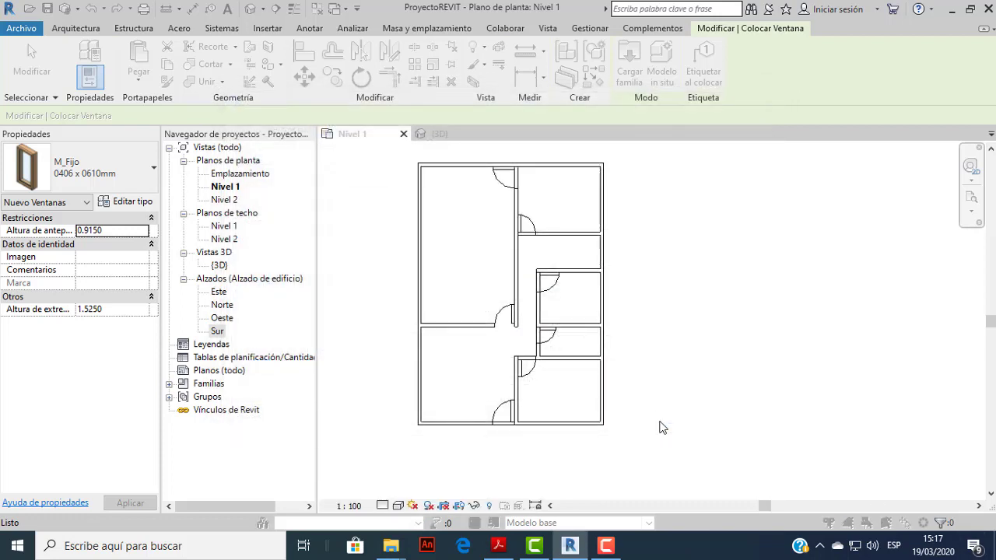
click(614, 351)
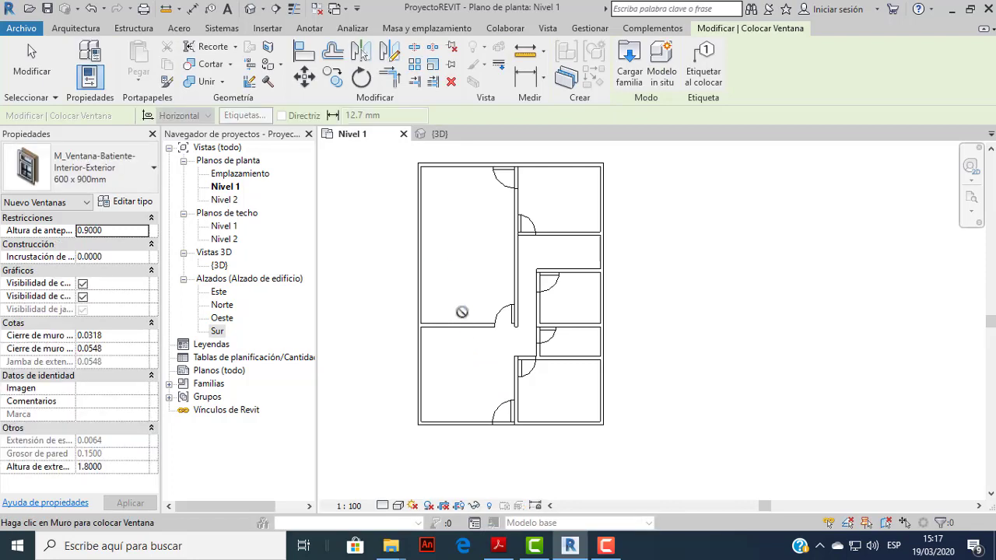
scroll(457, 320, up, 2)
scroll(475, 311, up, 3)
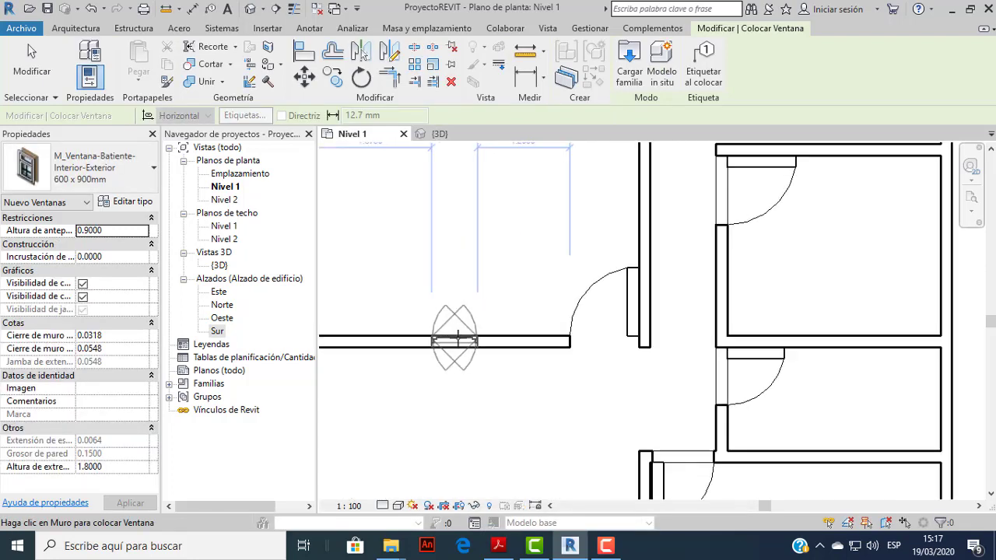
click(533, 316)
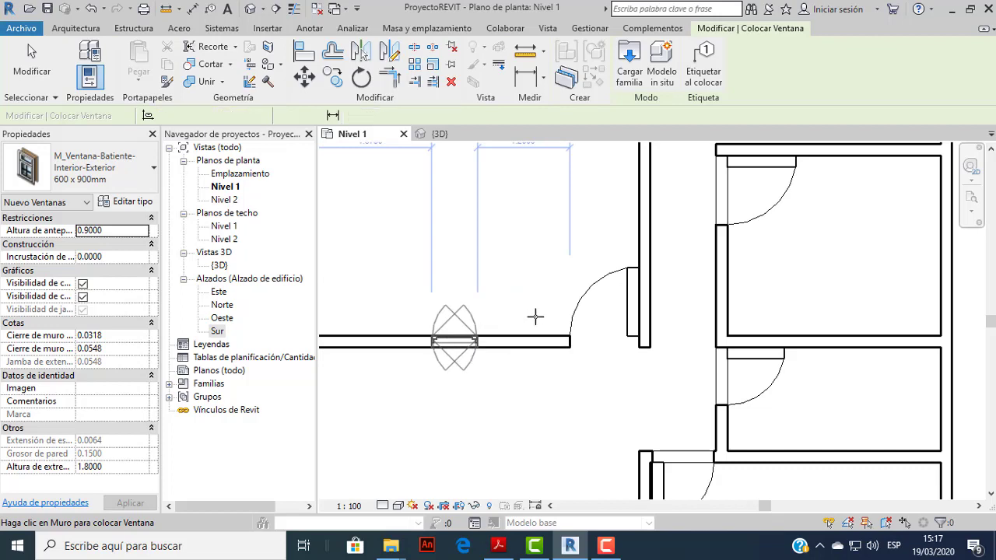
scroll(535, 315, down, 1)
key(Escape)
key(Escape)
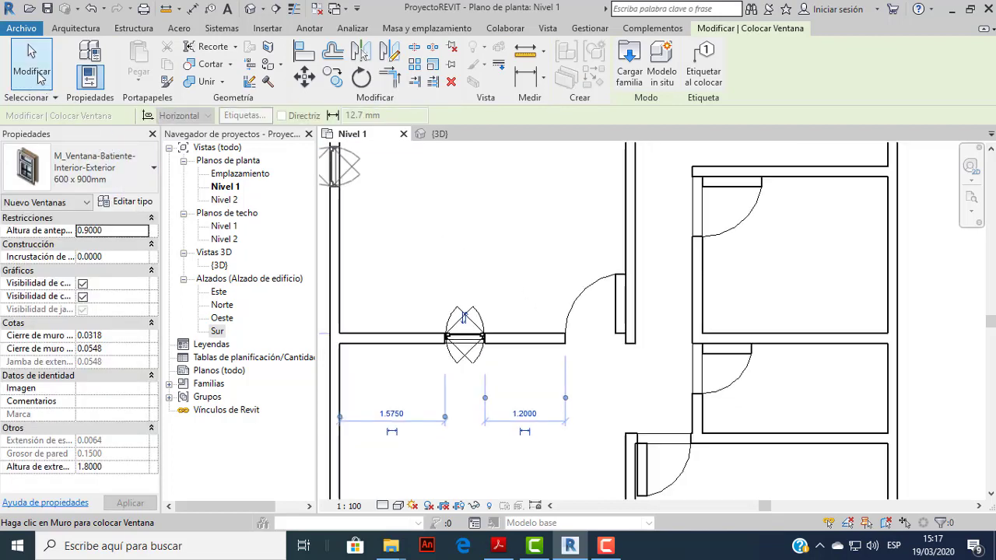
Inspect the new window in the 3D view, then return to Nivel 1.
click(436, 134)
scroll(607, 249, up, 2)
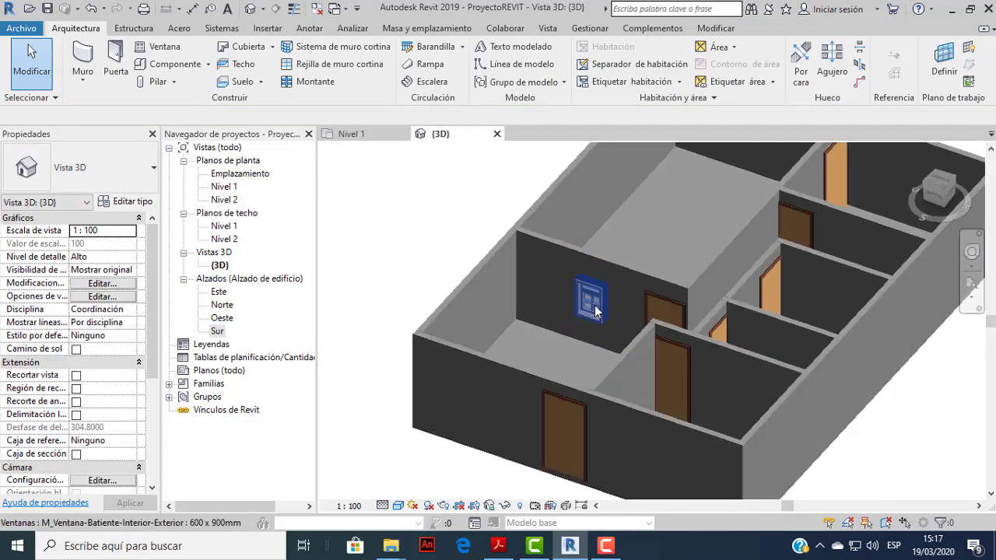
scroll(651, 303, up, 2)
scroll(650, 304, up, 1)
scroll(627, 305, up, 1)
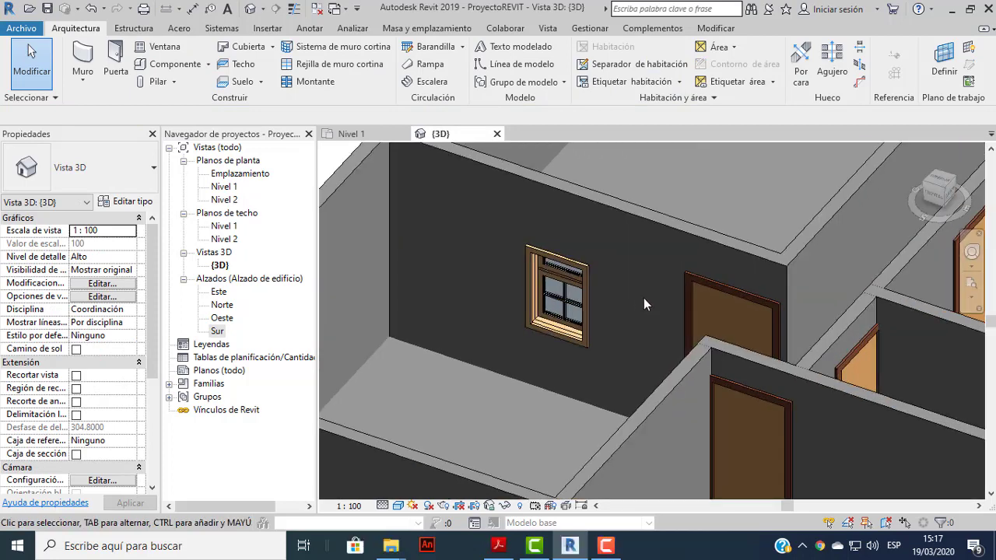
shift+middle_drag(644, 298, 752, 228)
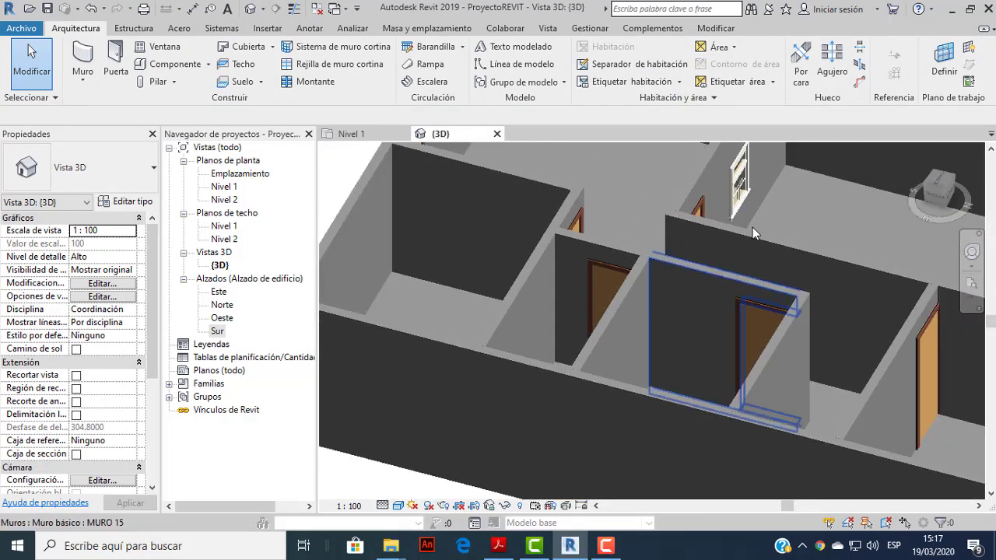
scroll(753, 227, down, 2)
scroll(778, 203, down, 2)
middle_drag(803, 184, 690, 277)
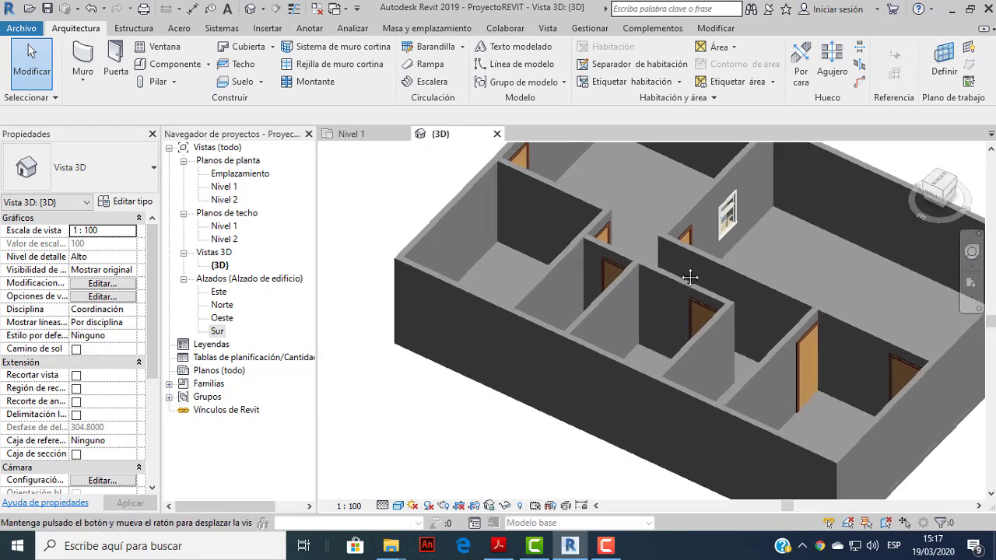
scroll(690, 277, up, 2)
mouse_move(630, 249)
shift+middle_down()
mouse_move(698, 357)
mouse_move(694, 318)
shift+middle_up()
mouse_move(516, 345)
shift+middle_down()
mouse_move(651, 361)
mouse_move(581, 327)
shift+middle_up()
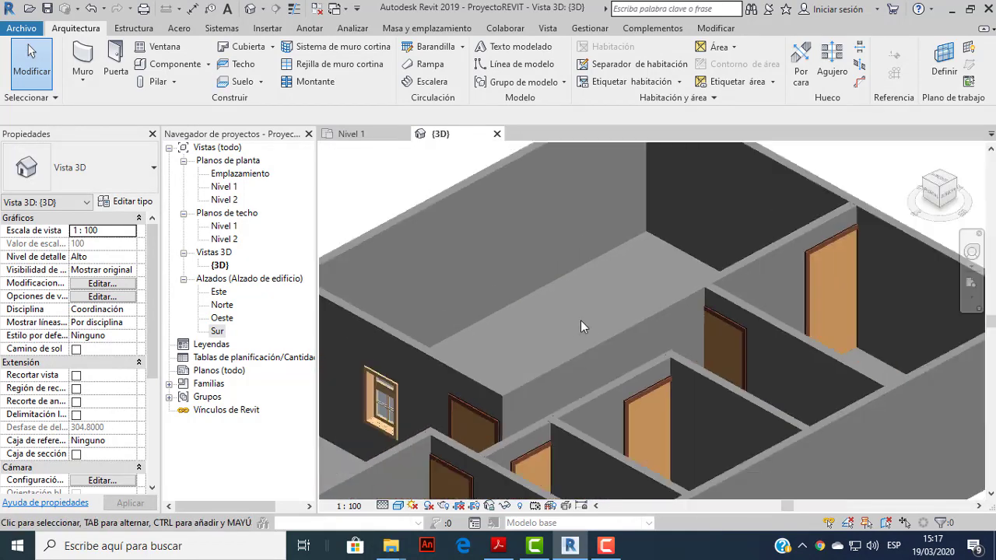
scroll(373, 411, up, 2)
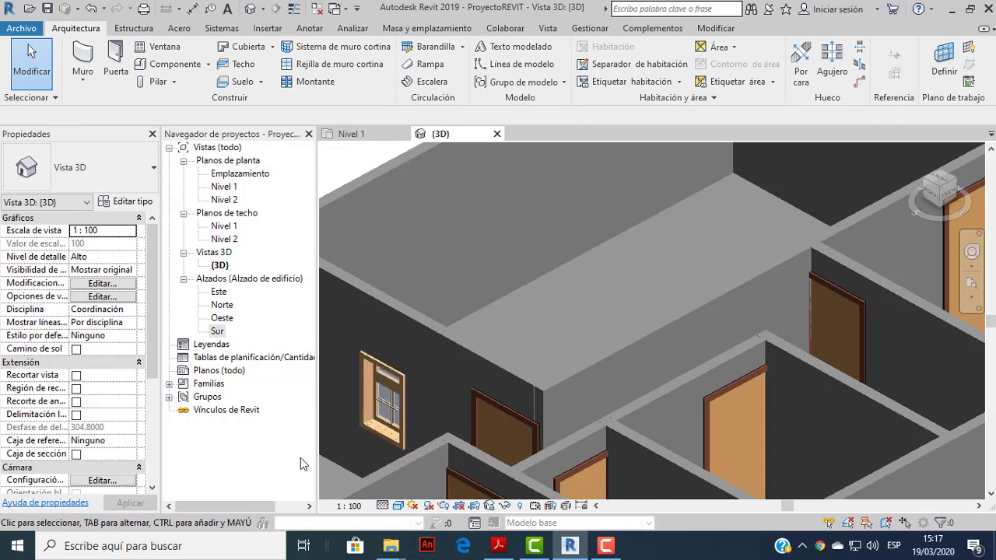
click(360, 137)
Select the new window and flip its facing.
click(473, 332)
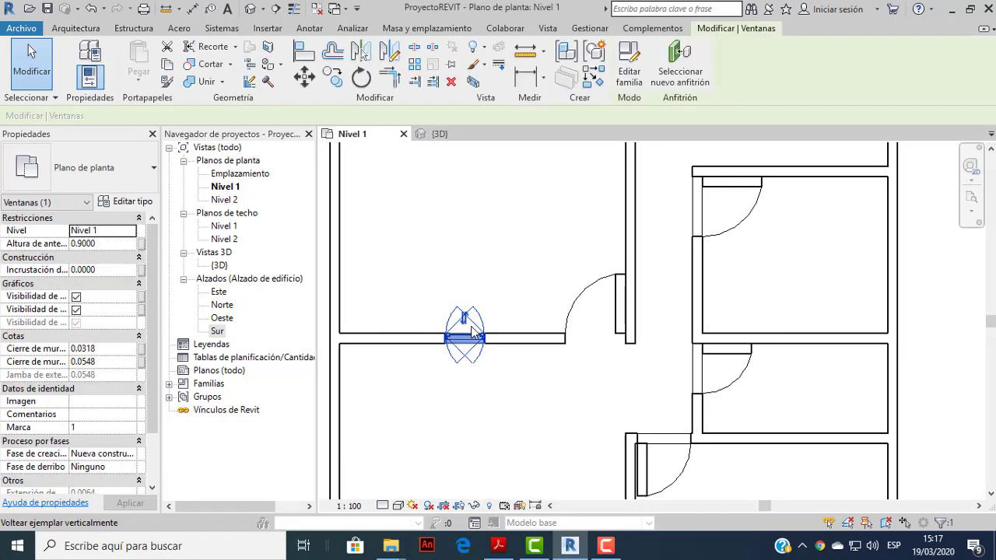
click(463, 325)
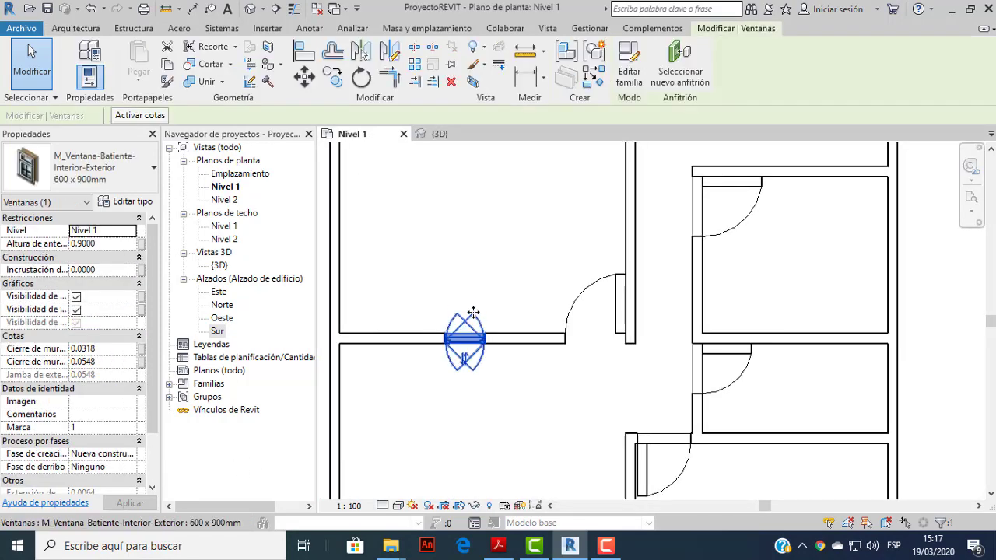
scroll(507, 380, up, 2)
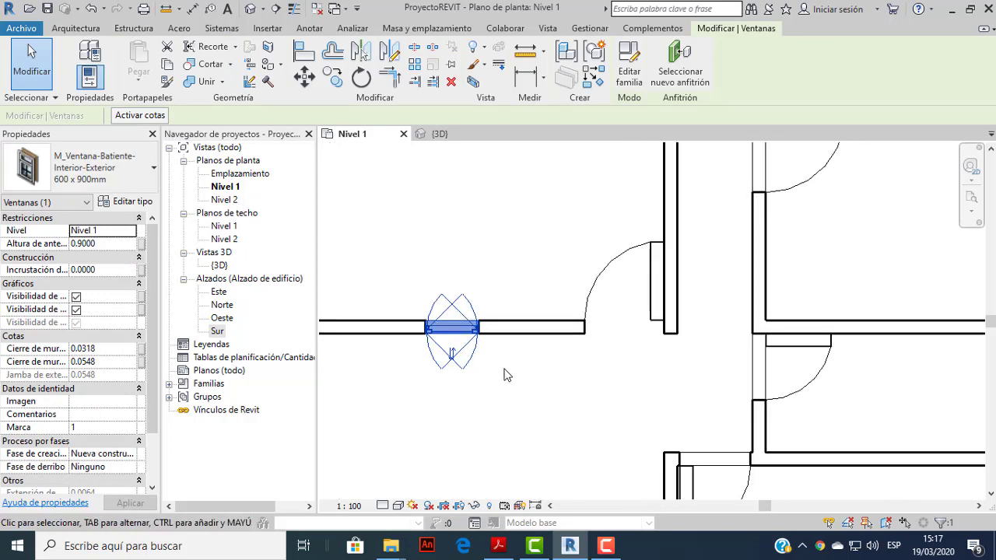
Set the window type's Anchura to 2.0000 and Altura to 1.4000.
click(133, 203)
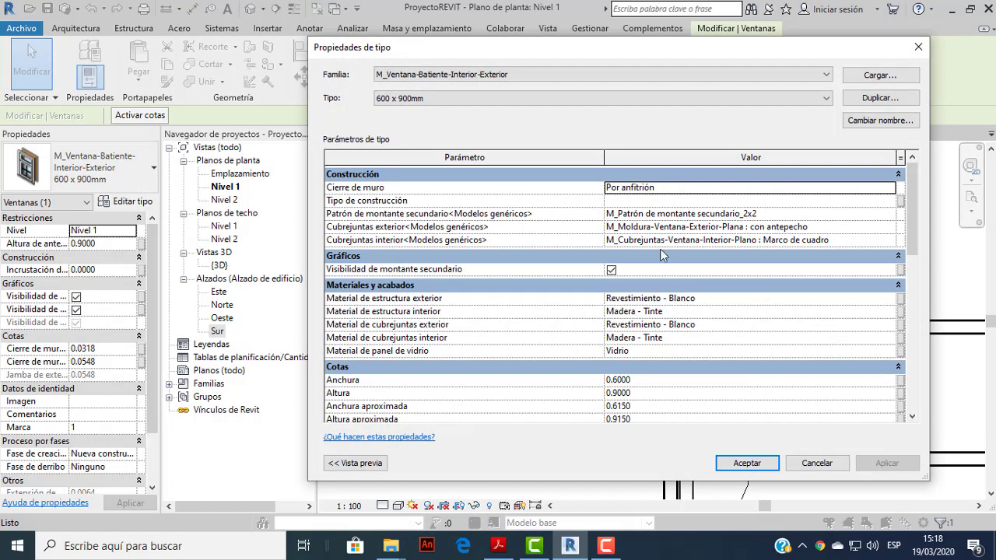
scroll(632, 392, down, 1)
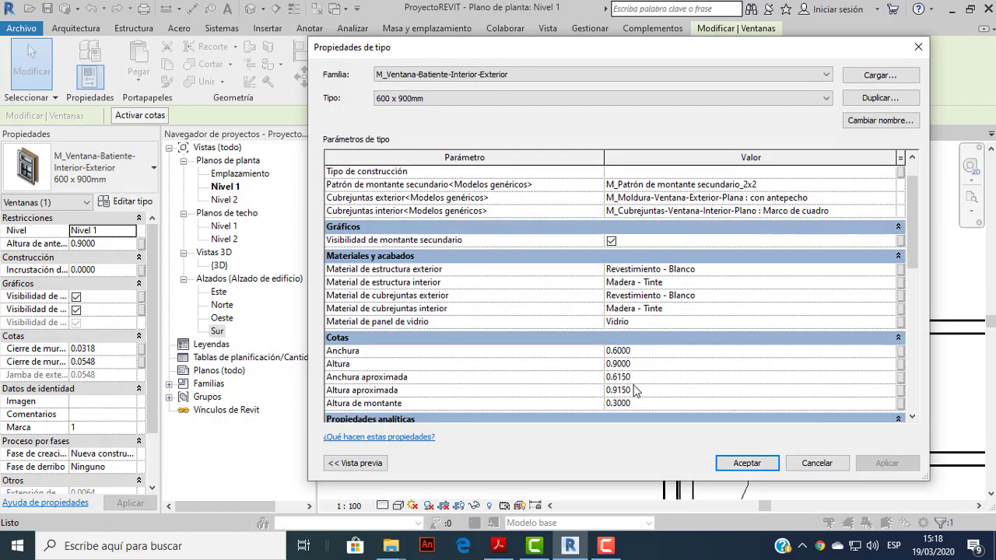
click(515, 551)
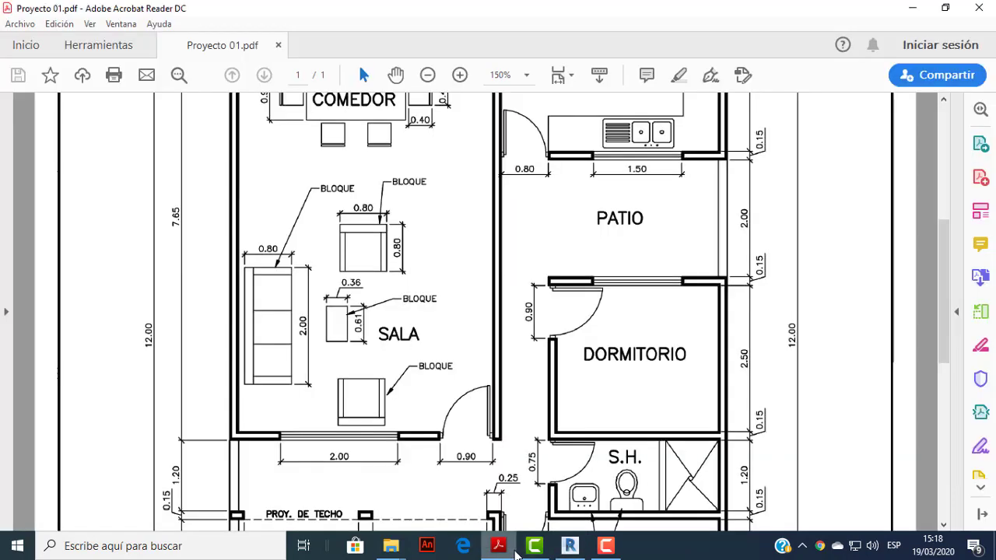
click(515, 551)
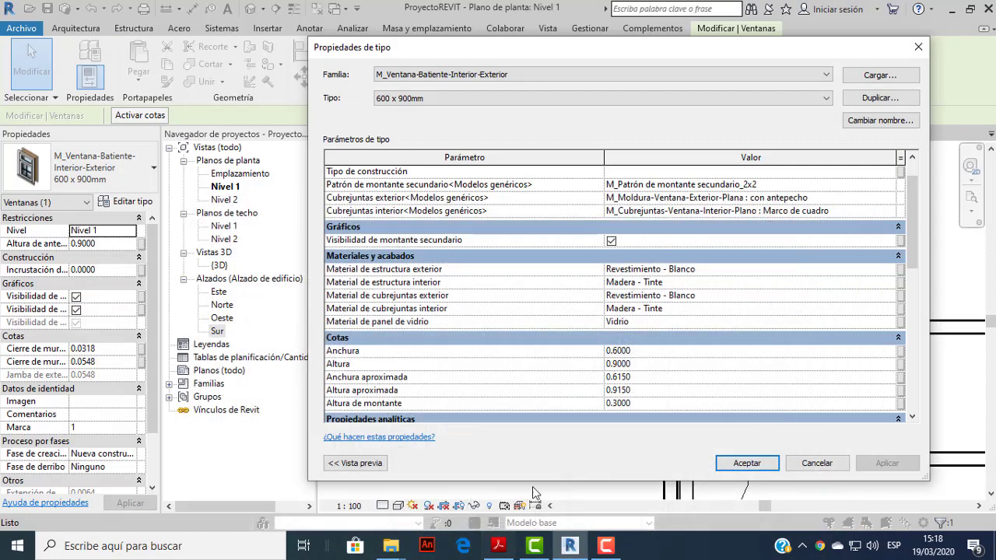
click(646, 351)
text(2)
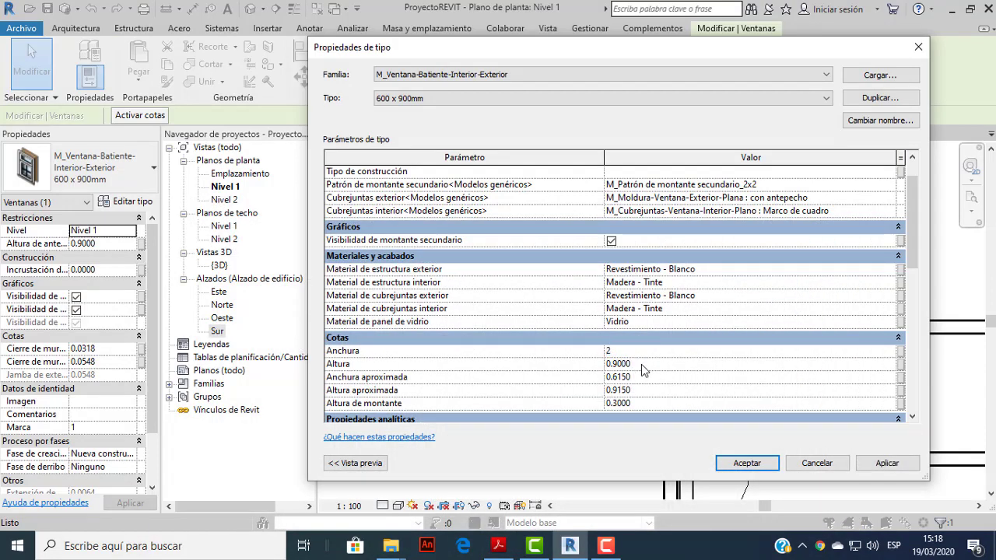
click(641, 365)
text(1.4)
click(649, 353)
click(887, 464)
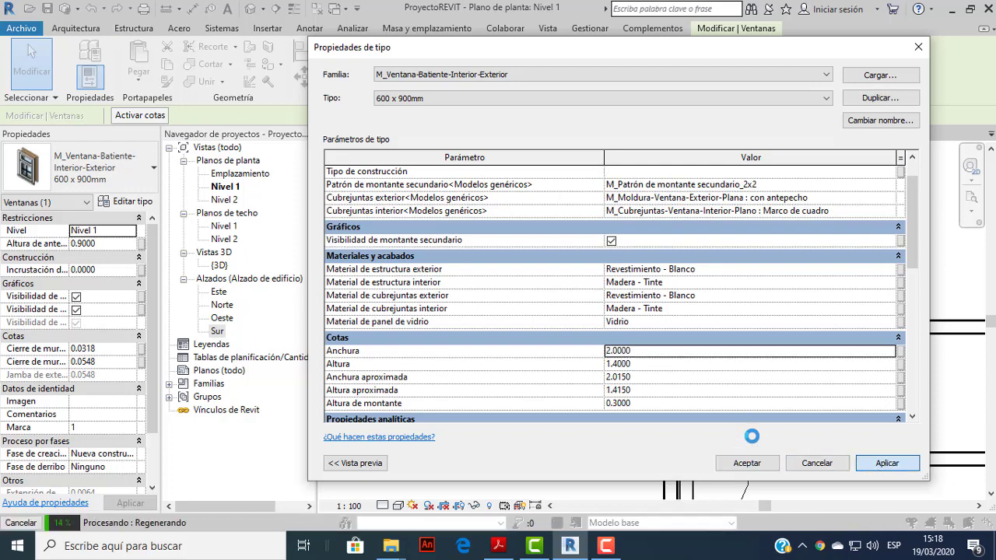
click(747, 463)
Inspect the enlarged window in the 3D view.
scroll(637, 410, down, 2)
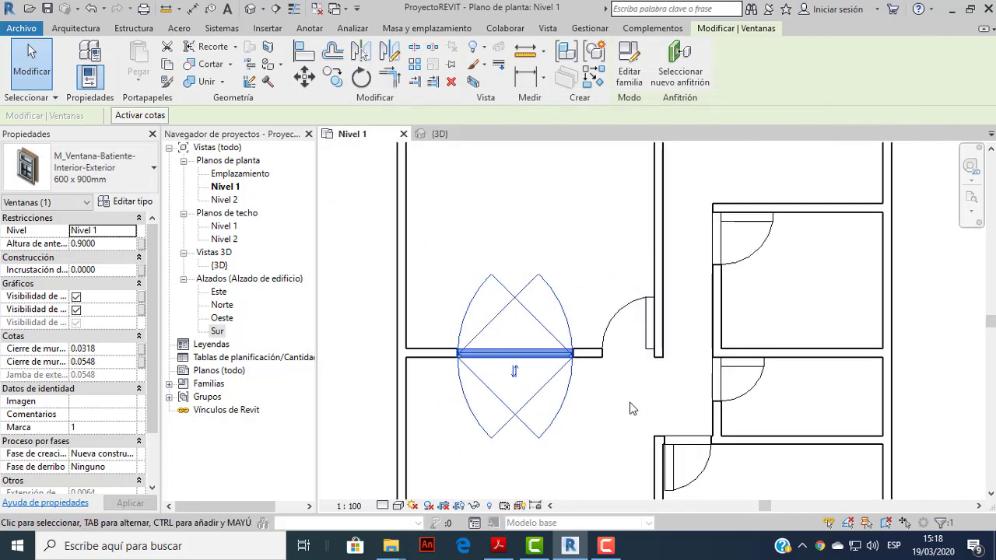
click(457, 134)
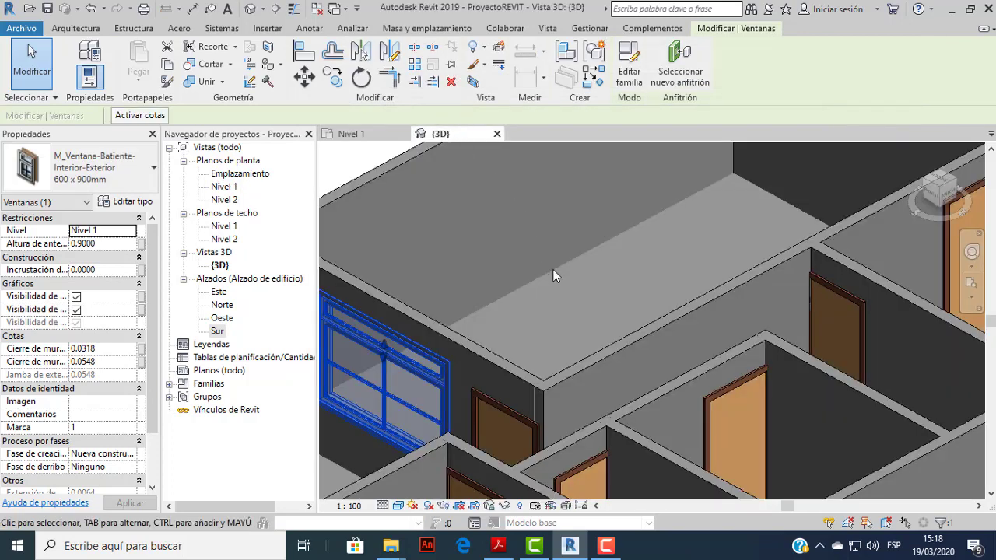
scroll(552, 269, down, 3)
click(405, 210)
scroll(523, 333, up, 2)
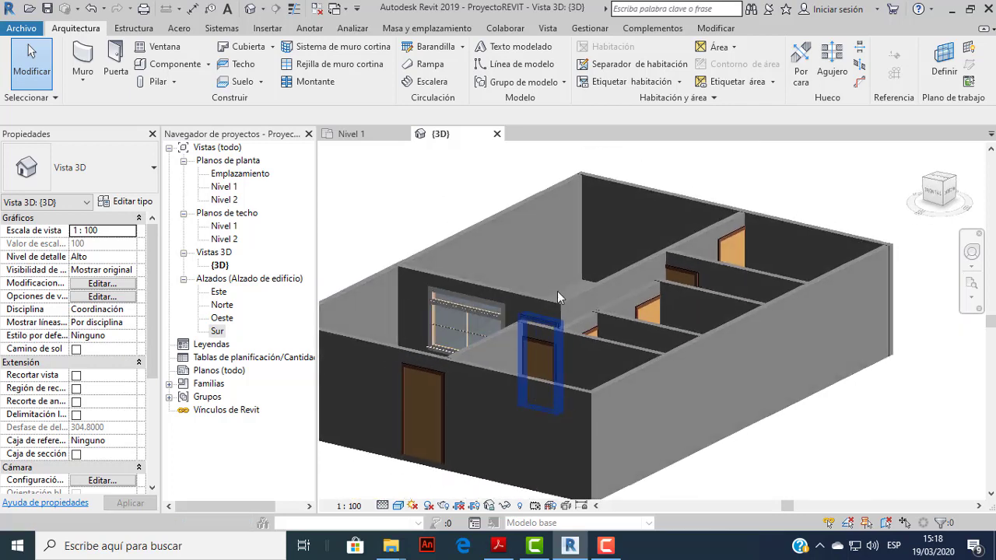
scroll(483, 335, up, 3)
scroll(480, 340, down, 2)
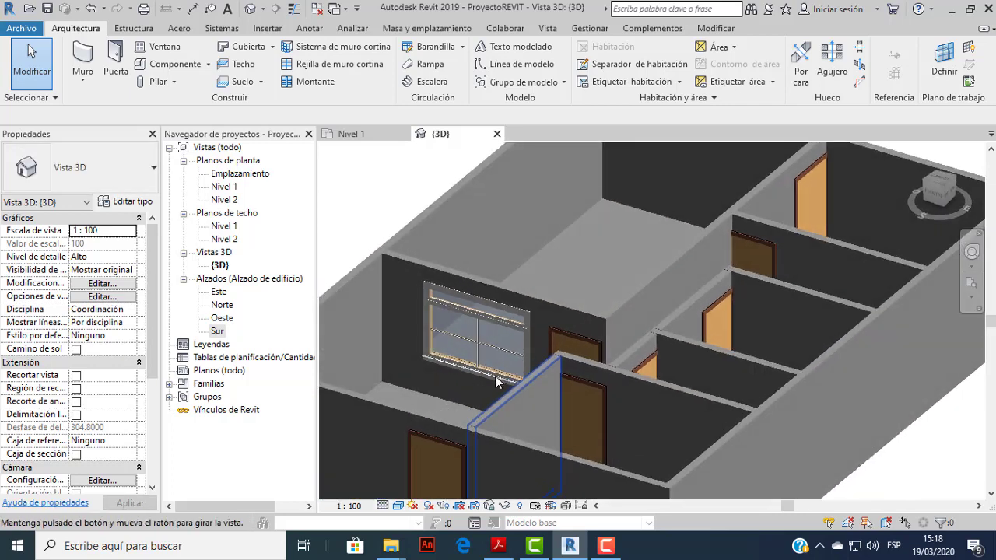
scroll(506, 350, down, 2)
middle_drag(545, 380, 565, 352)
scroll(454, 336, up, 1)
scroll(458, 334, up, 3)
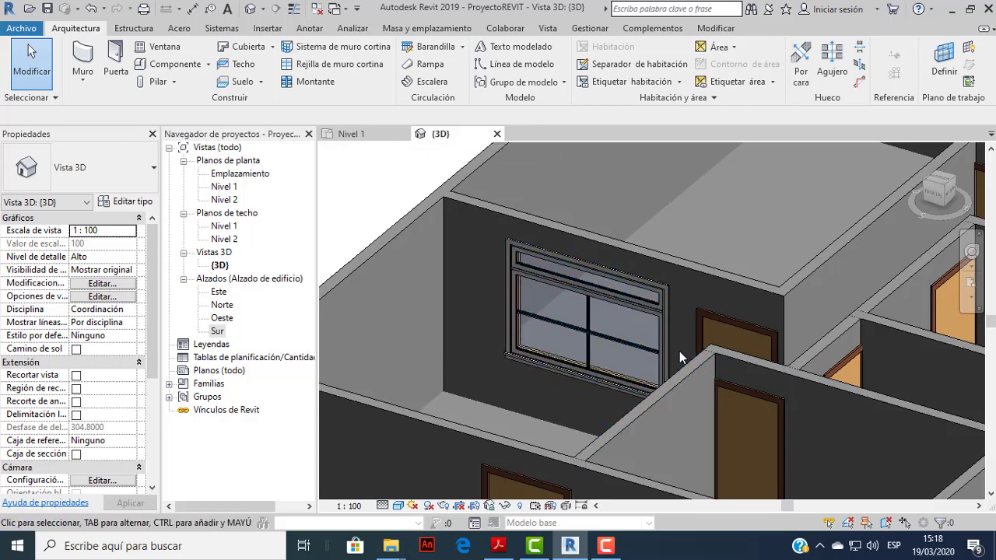
Select the enlarged window and delete it on the Nivel 1 plan.
click(640, 303)
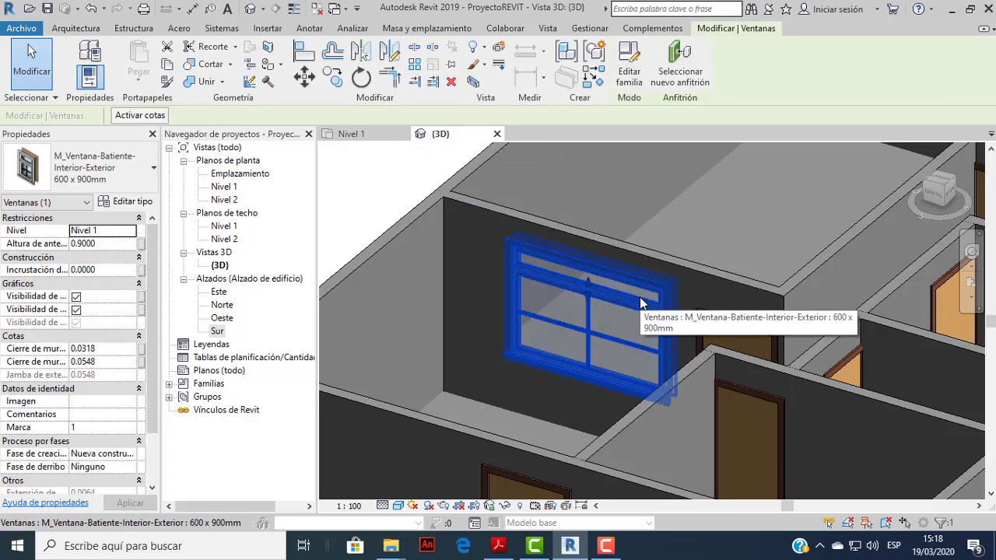
click(352, 134)
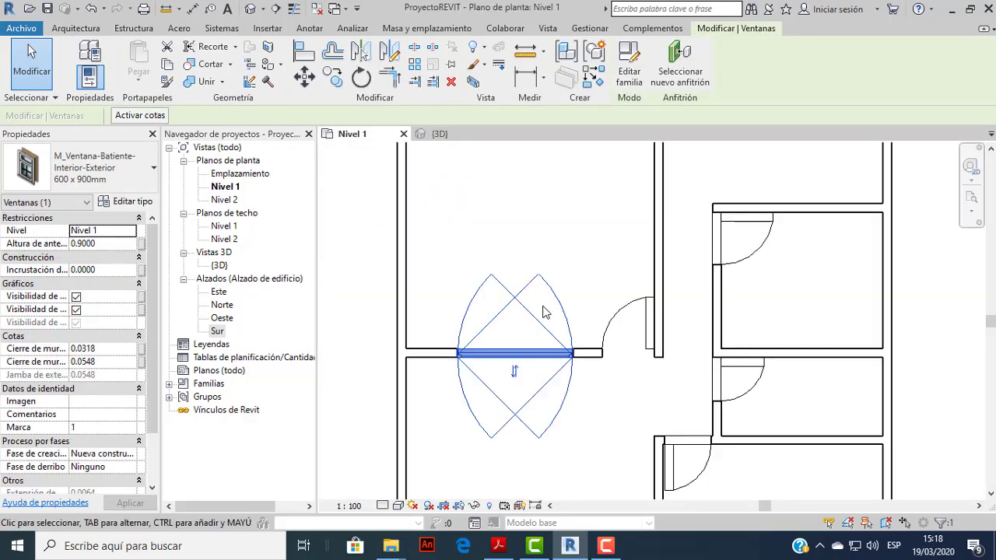
key(Delete)
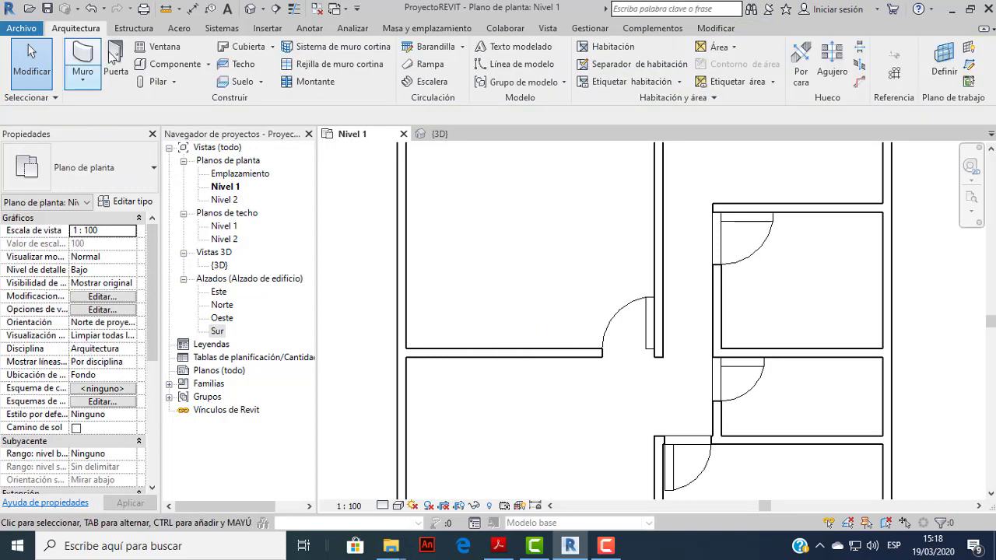
Reload M_Ventana-Batiente doble via Cargar familia, overwriting the existing version.
click(163, 47)
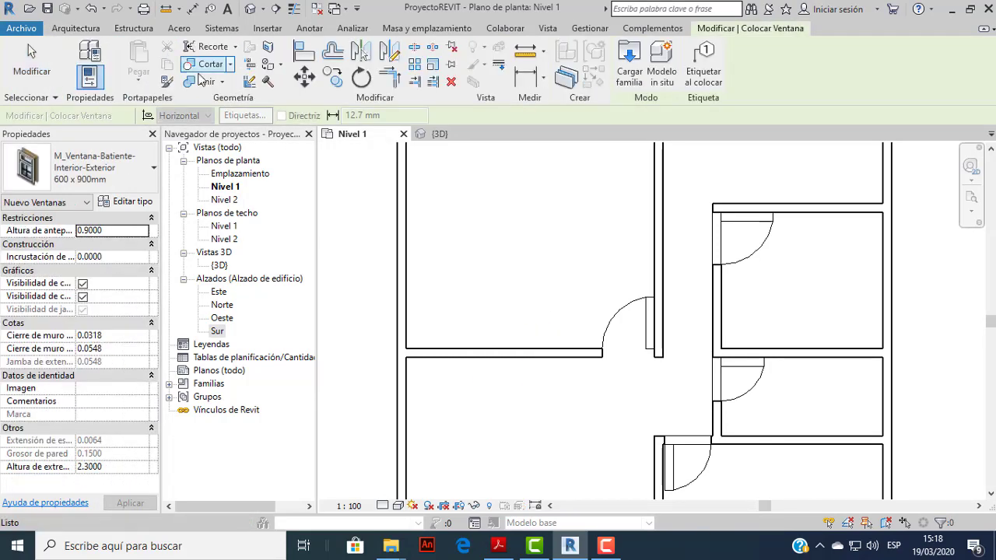
click(618, 87)
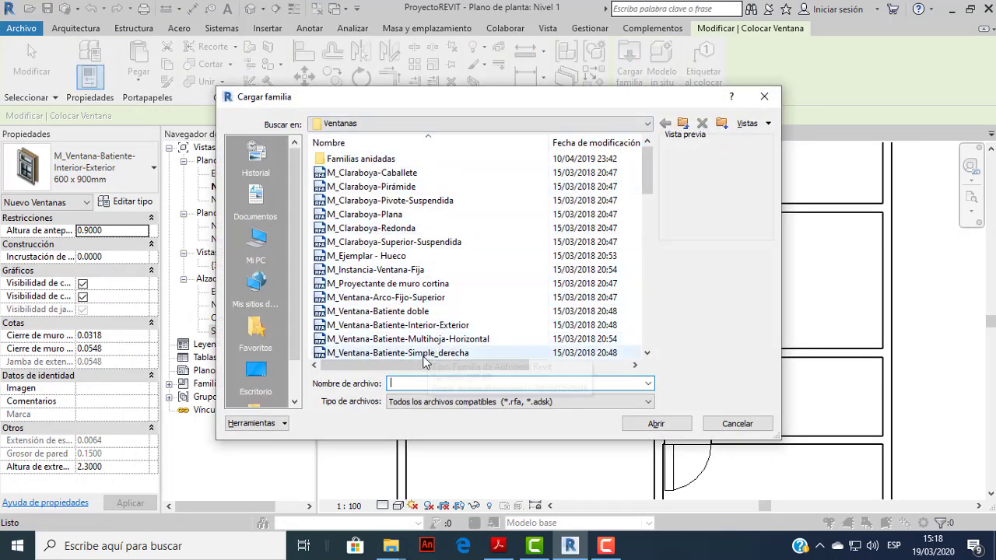
click(412, 353)
scroll(448, 331, down, 3)
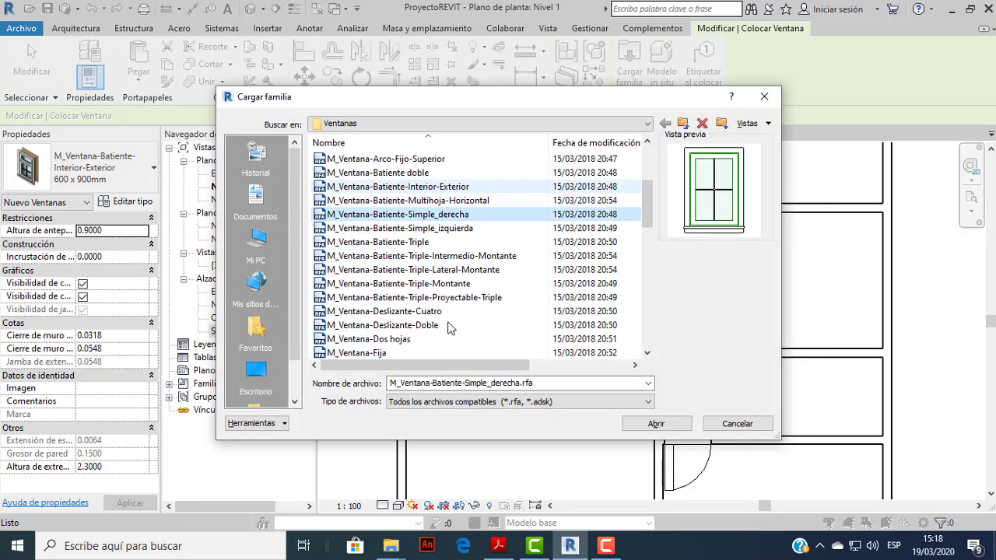
click(451, 200)
click(442, 187)
click(436, 172)
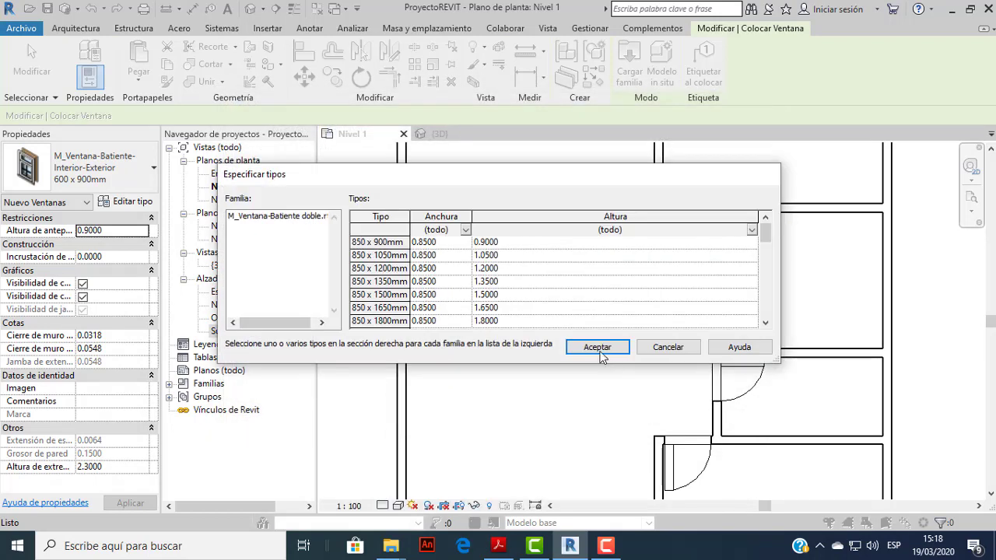
click(597, 347)
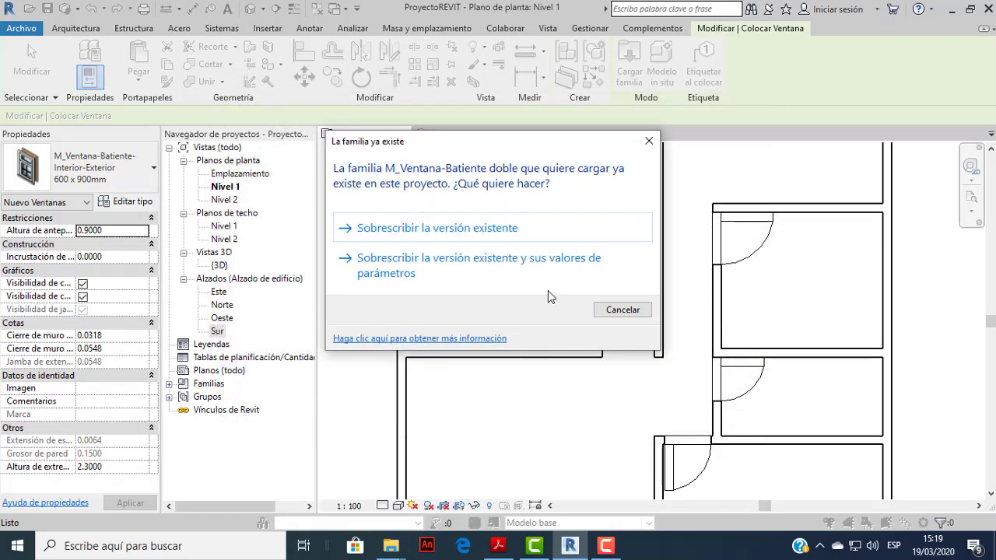
click(475, 231)
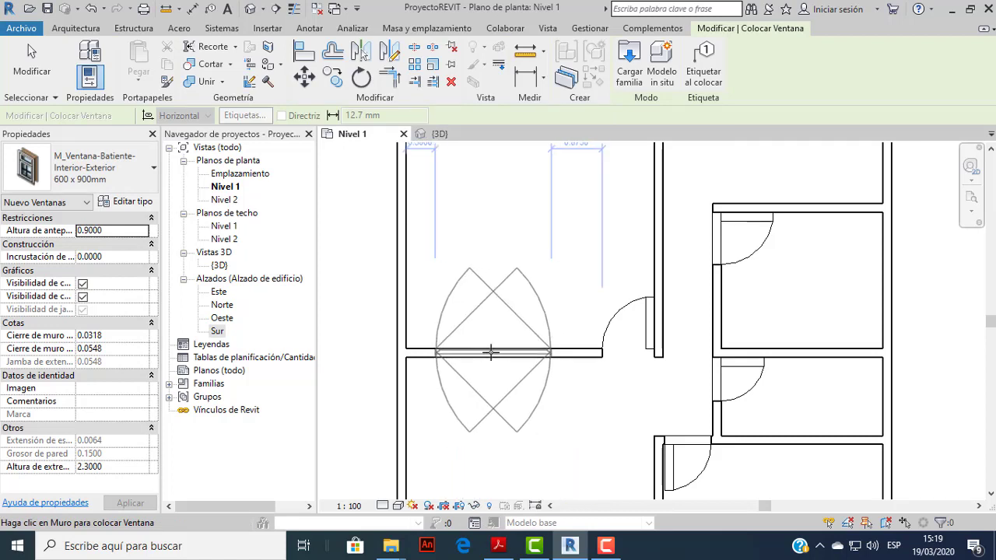
Place the double-casement window in the horizontal interior wall beside the door.
scroll(493, 356, down, 1)
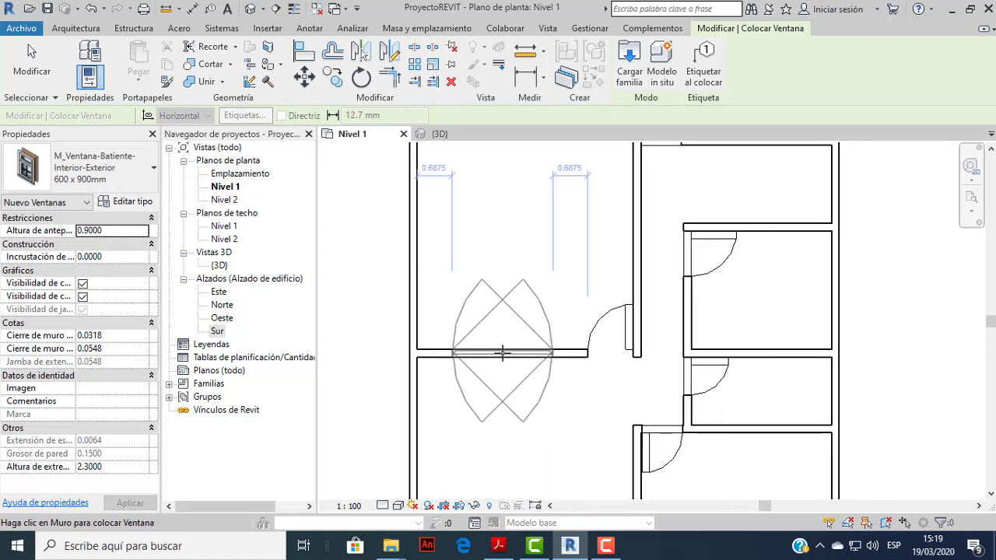
click(502, 353)
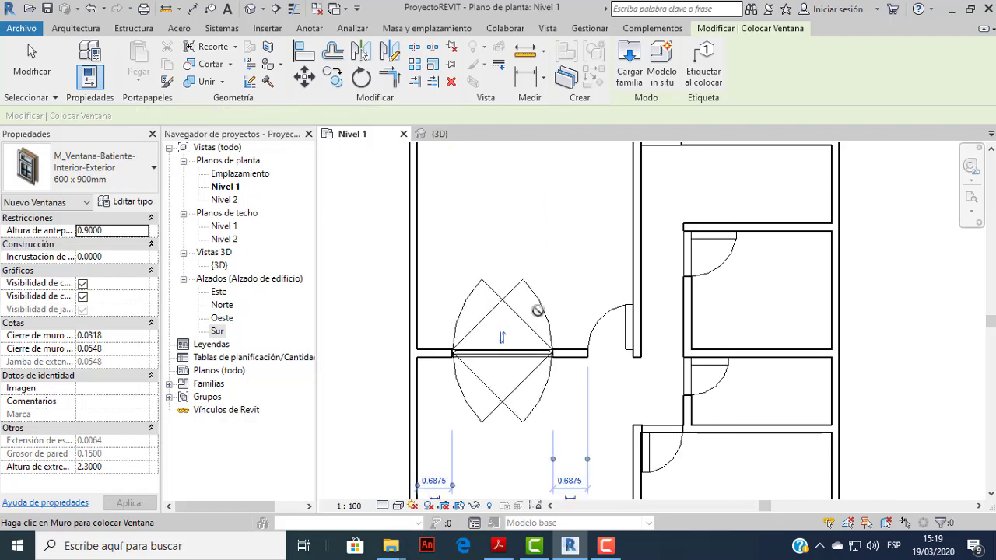
click(437, 134)
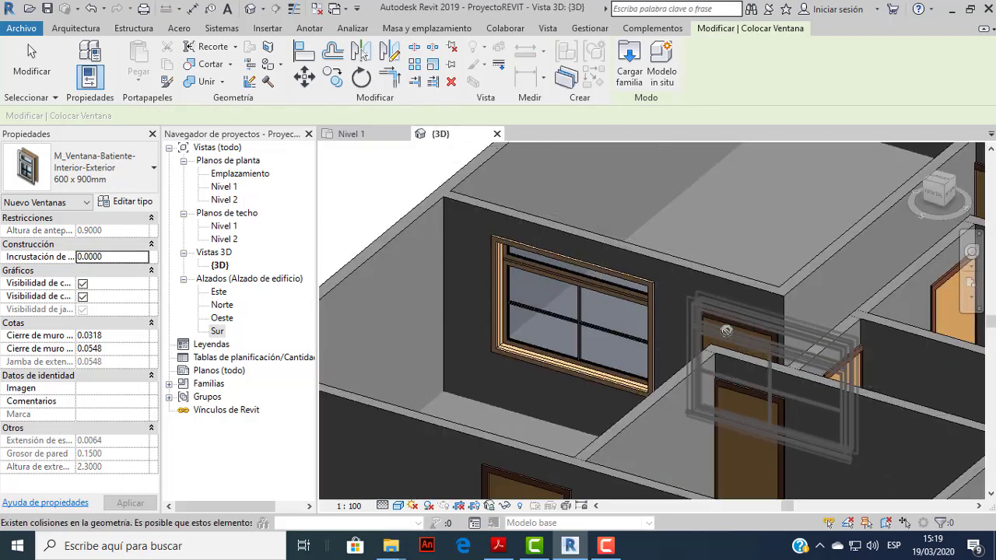
key(Escape)
Orbit and zoom the 3D model to check the new window.
shift+middle_drag(599, 337, 728, 278)
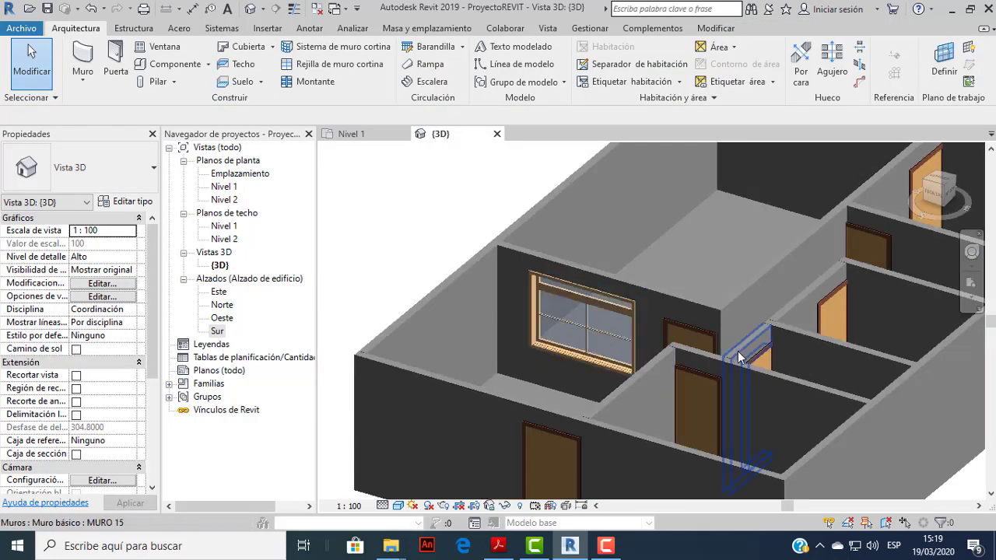
click(369, 137)
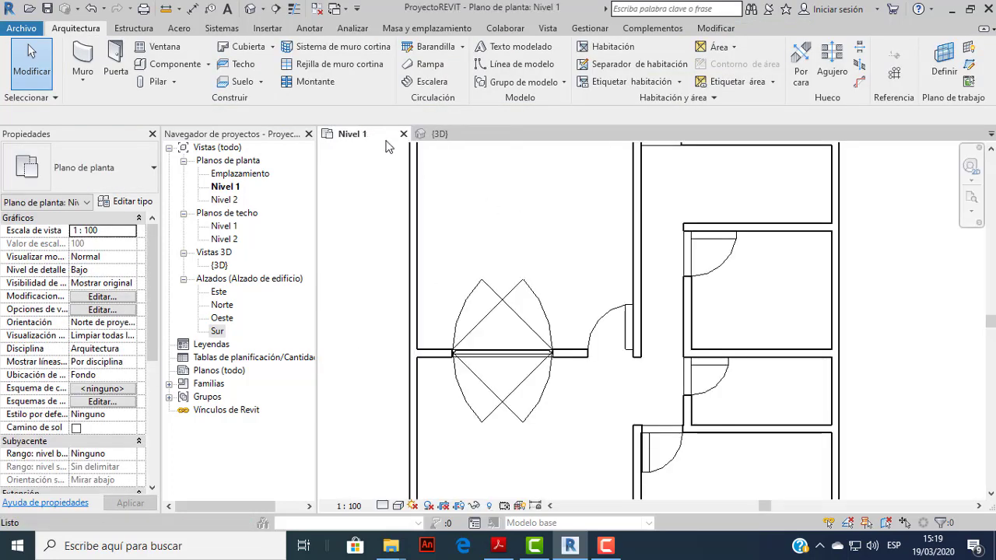
click(462, 139)
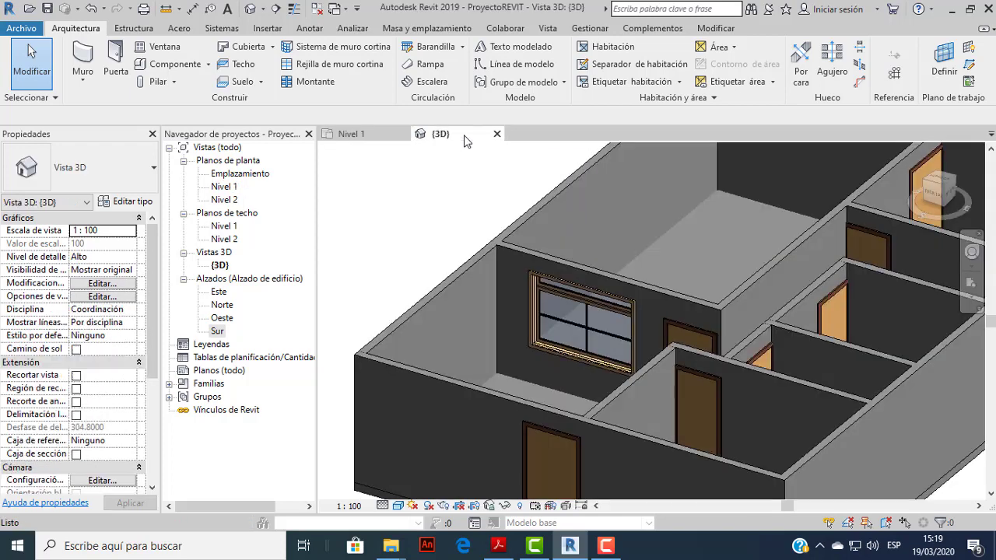
shift+middle_drag(663, 333, 530, 309)
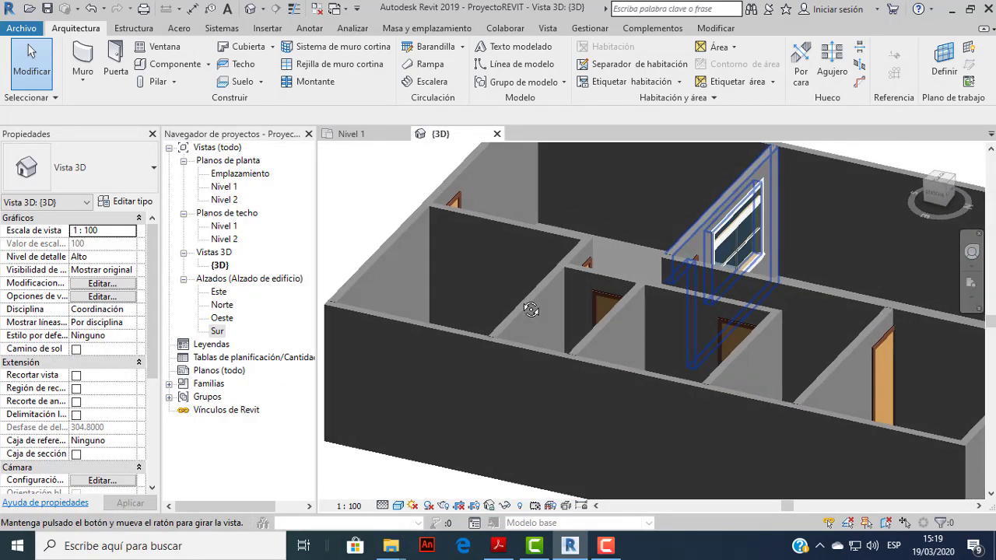
scroll(692, 315, up, 2)
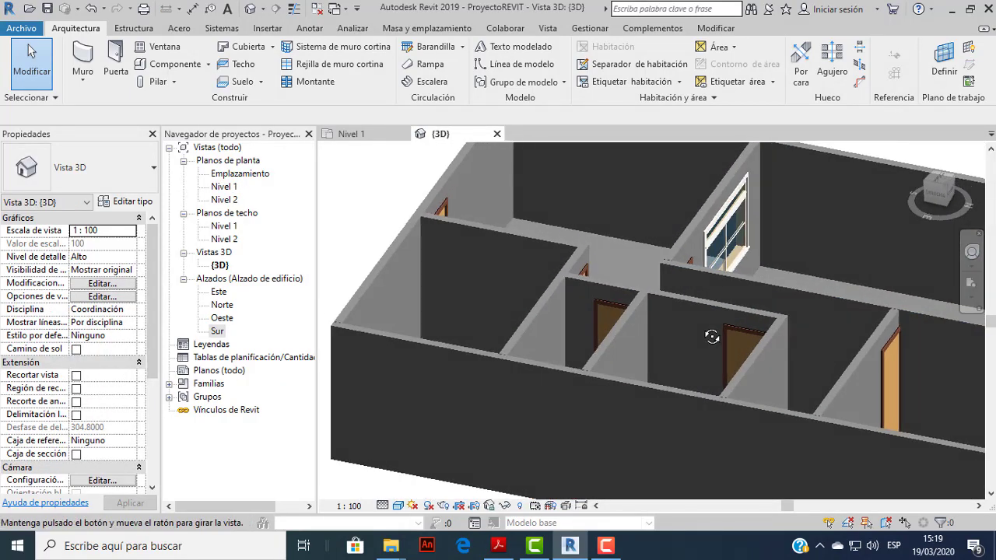
scroll(697, 329, up, 1)
scroll(747, 321, up, 1)
scroll(802, 256, down, 1)
scroll(803, 257, up, 1)
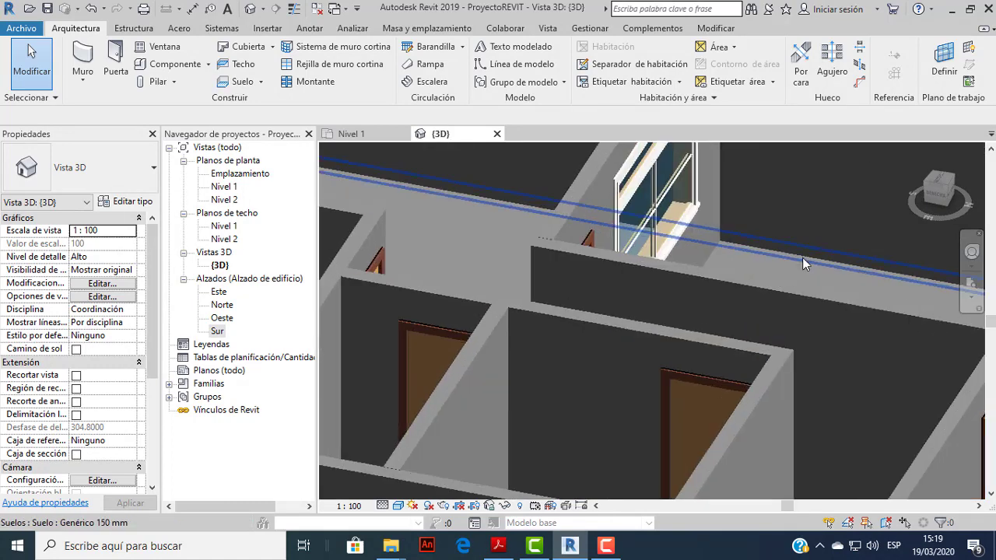
scroll(802, 257, down, 1)
scroll(633, 352, up, 1)
scroll(633, 352, down, 1)
scroll(693, 355, down, 1)
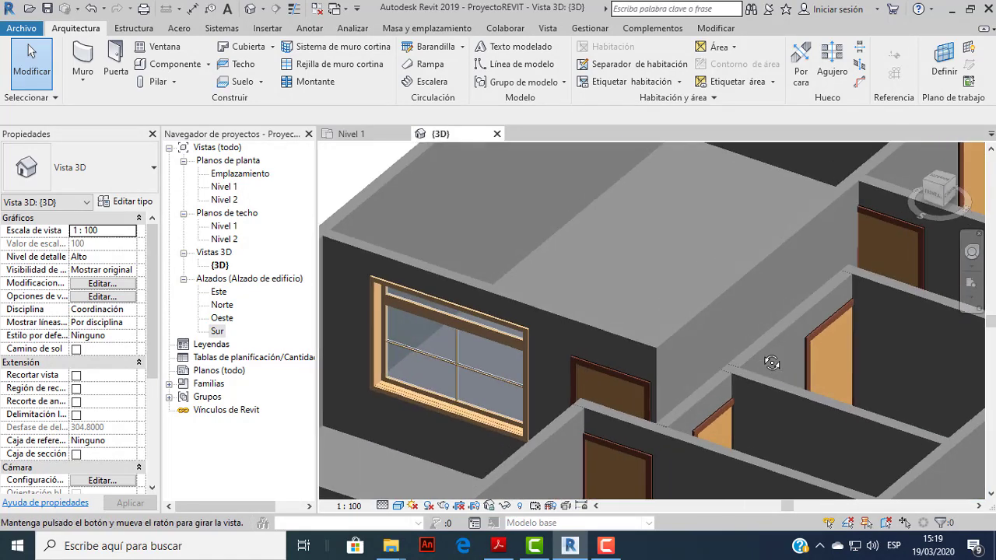
scroll(751, 357, down, 1)
Select the placed window on Nivel 1 and review its 2.0000 x 1.4000 type properties.
click(365, 132)
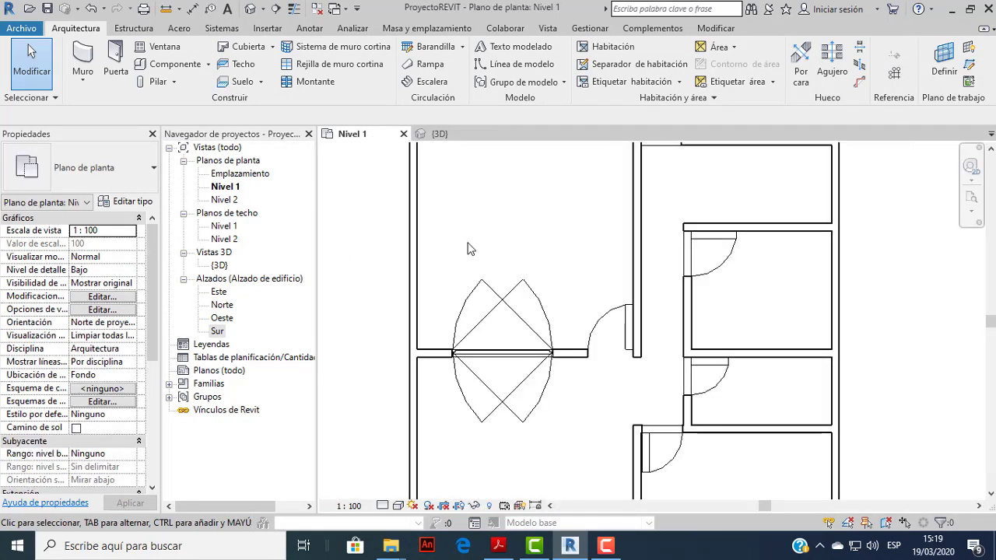
click(480, 294)
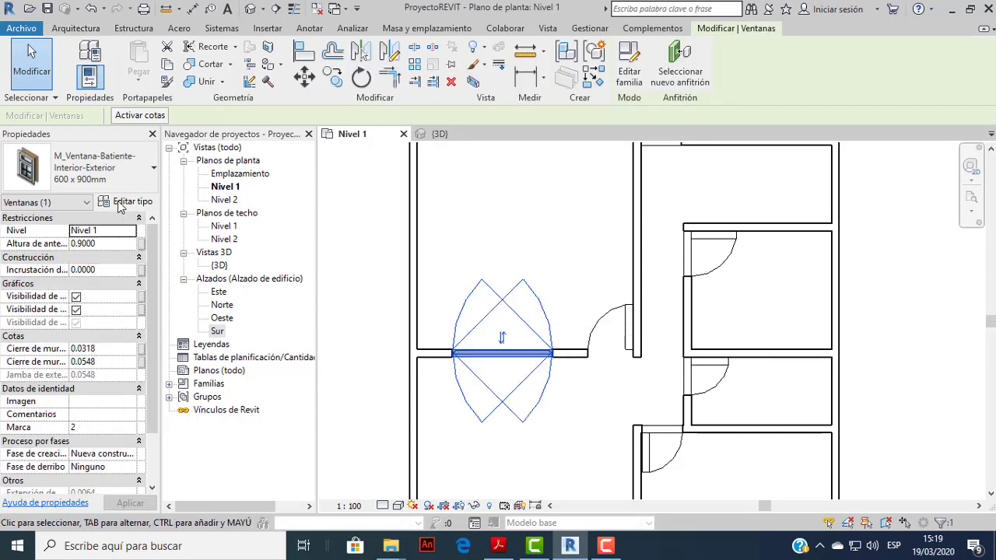
click(124, 201)
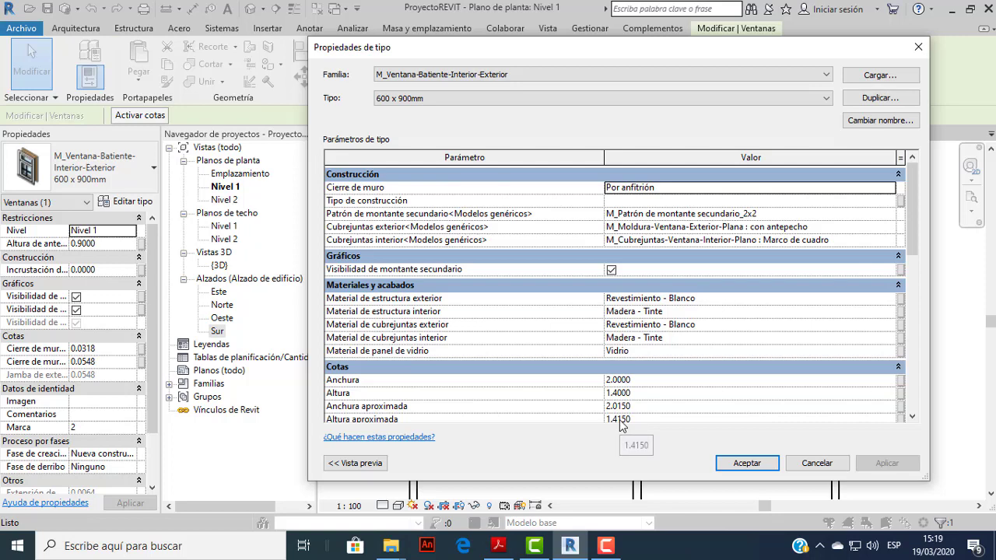
click(754, 463)
Orbit the 3D view of the whole house to a frontal angle.
click(436, 134)
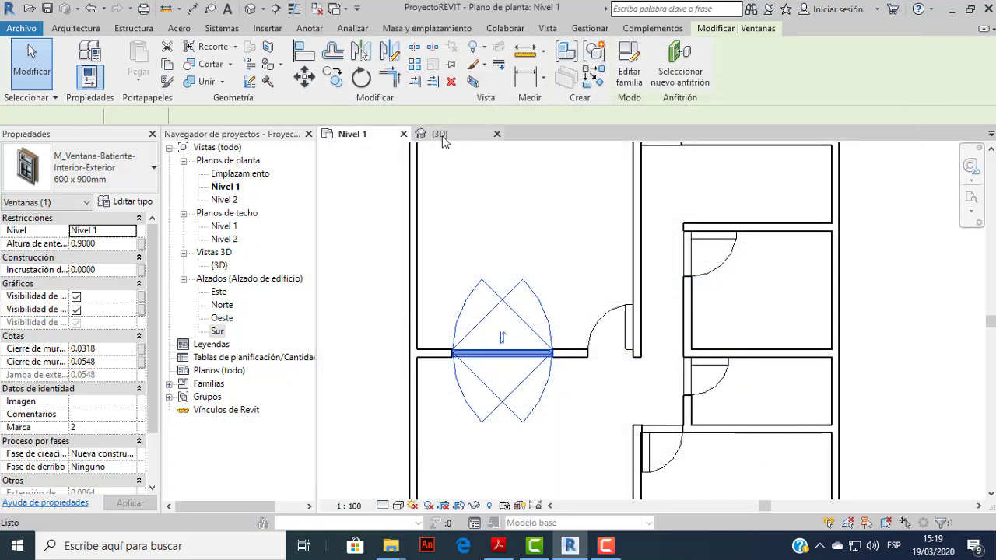
click(413, 232)
shift+middle_drag(414, 235, 720, 401)
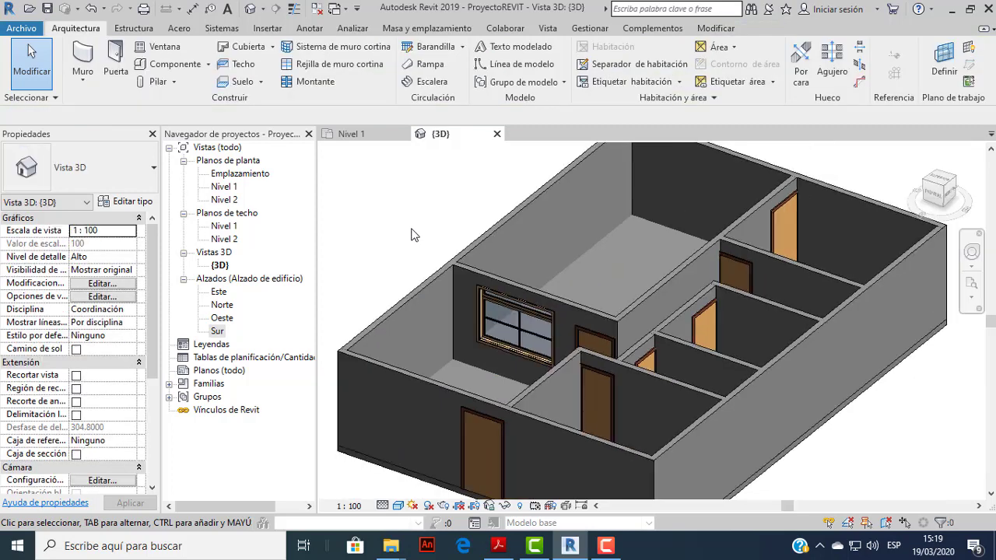
mouse_move(643, 416)
shift+middle_down()
mouse_move(634, 430)
mouse_move(662, 403)
shift+middle_up()
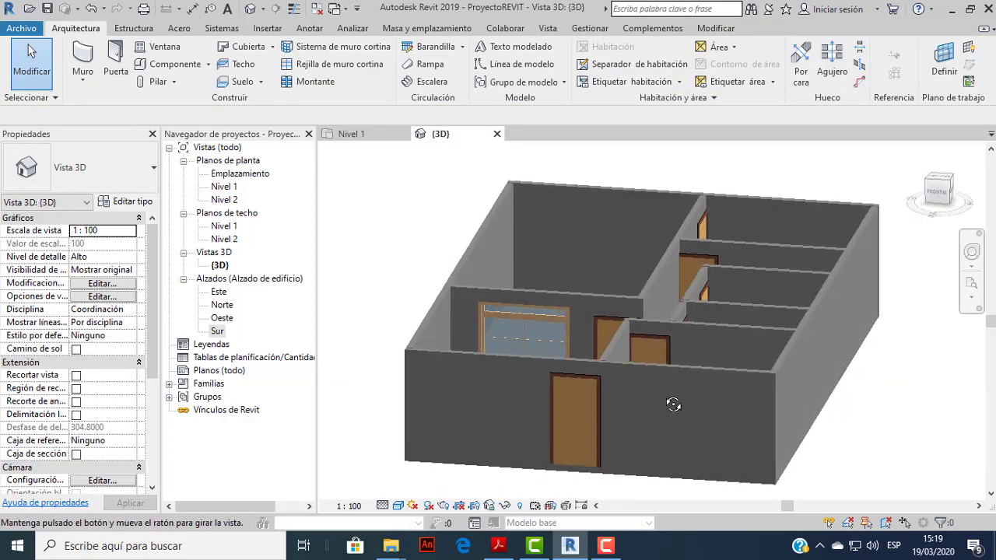
Delete the existing window from the wall in the 3D view.
scroll(545, 345, up, 2)
scroll(494, 334, up, 2)
scroll(617, 376, up, 1)
shift+middle_drag(617, 376, 585, 401)
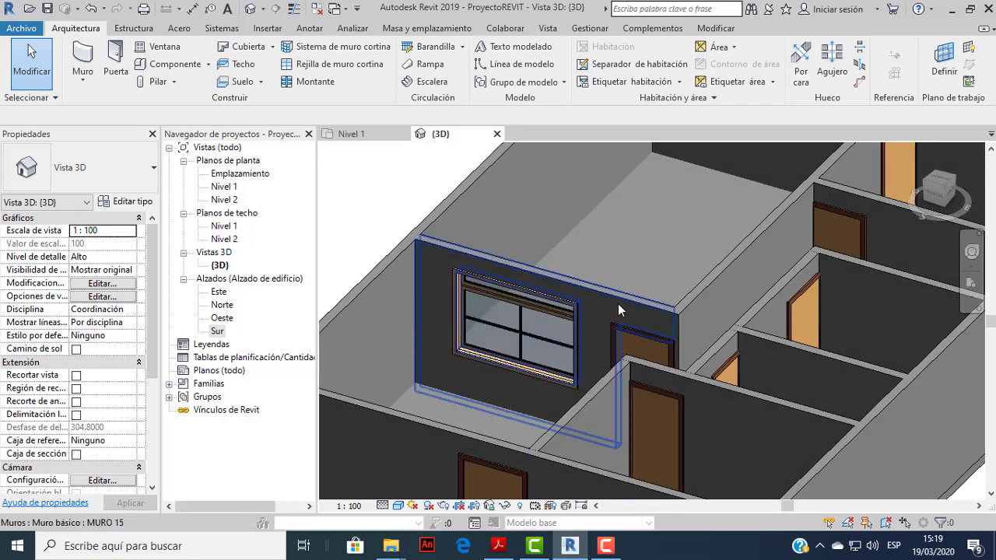
click(544, 319)
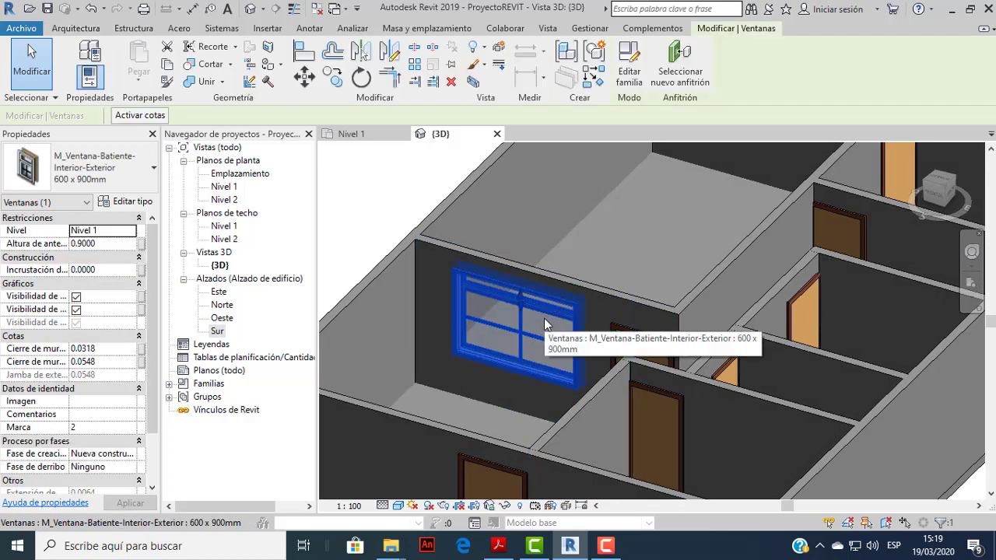
key(Delete)
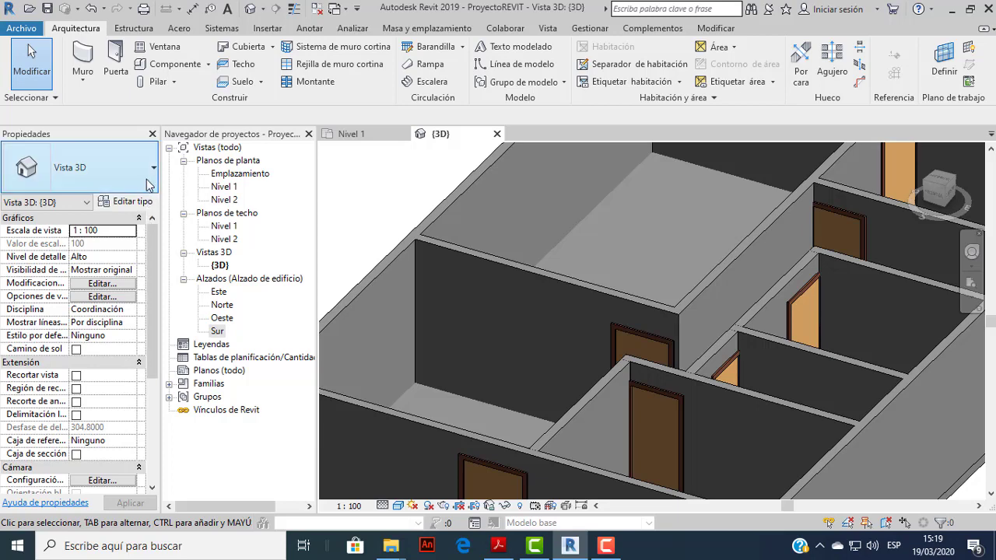
Load the M_Ventana-Deslizante-Doble sliding window family.
click(159, 47)
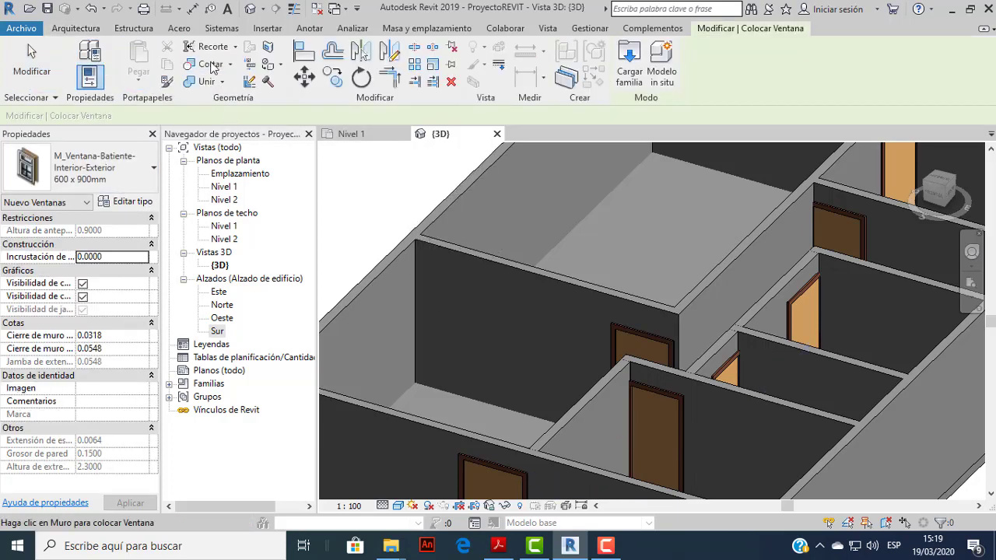
click(628, 74)
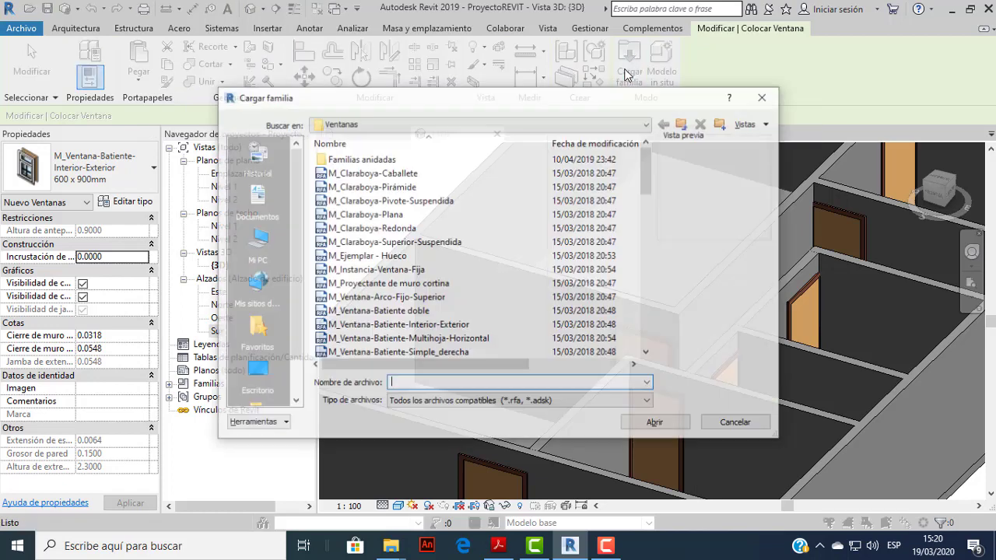
scroll(466, 257, down, 2)
scroll(436, 292, down, 2)
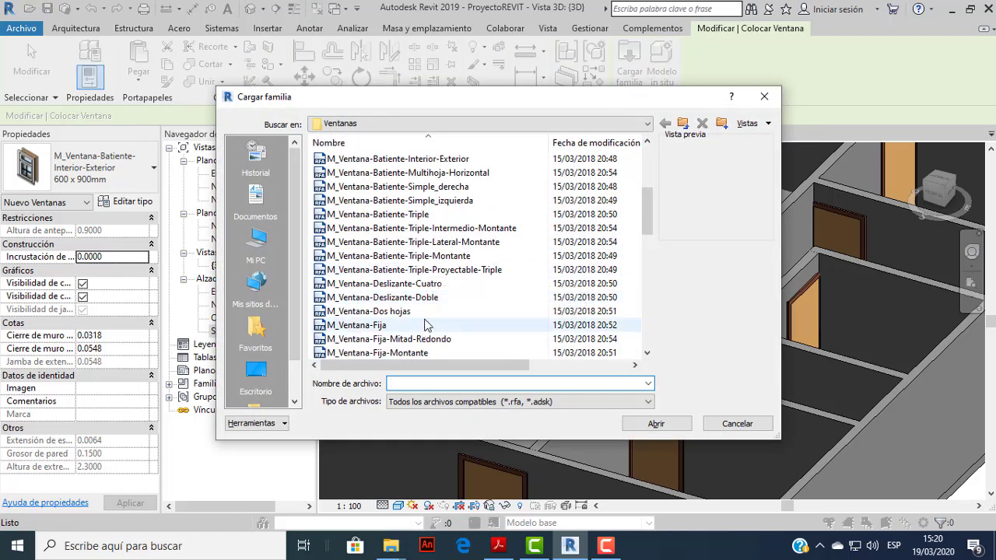
click(430, 298)
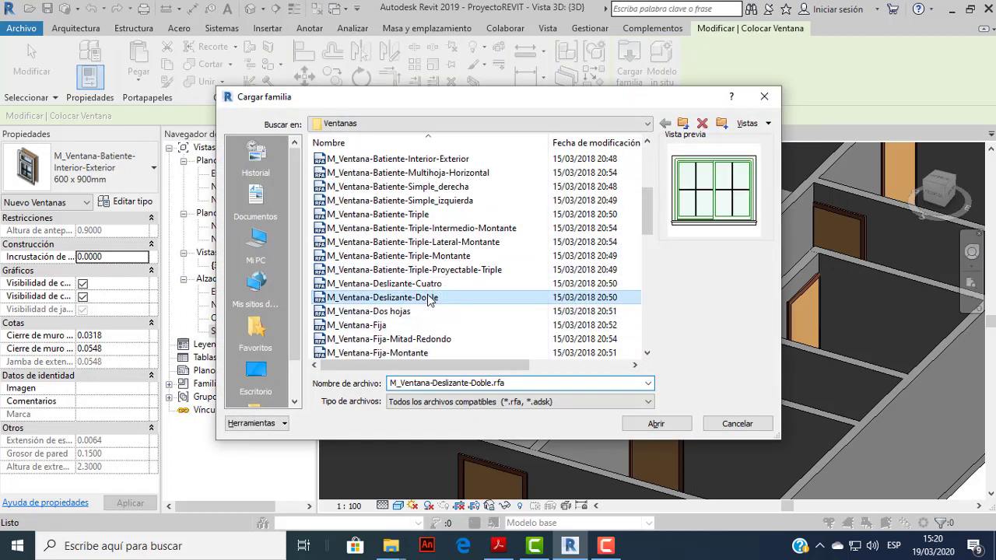
click(651, 426)
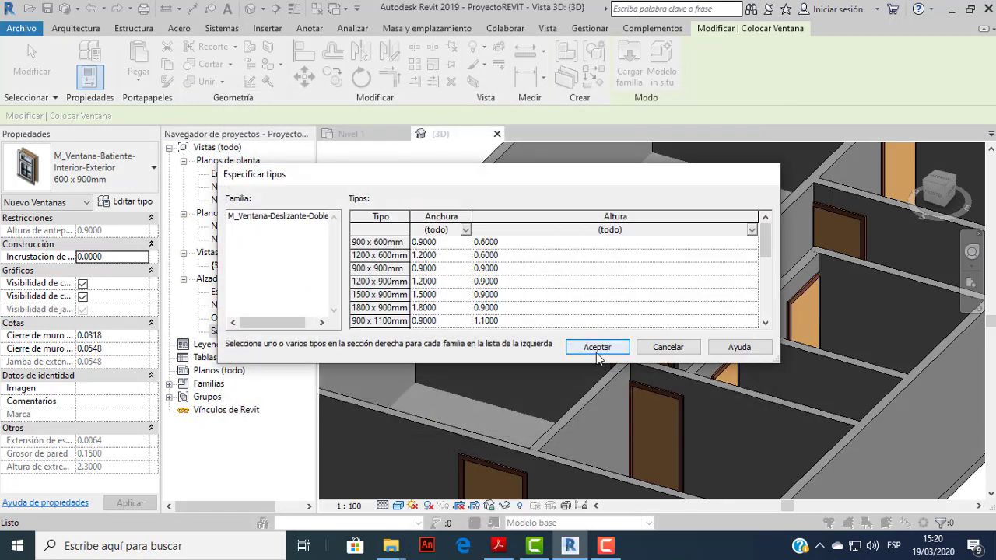
click(597, 347)
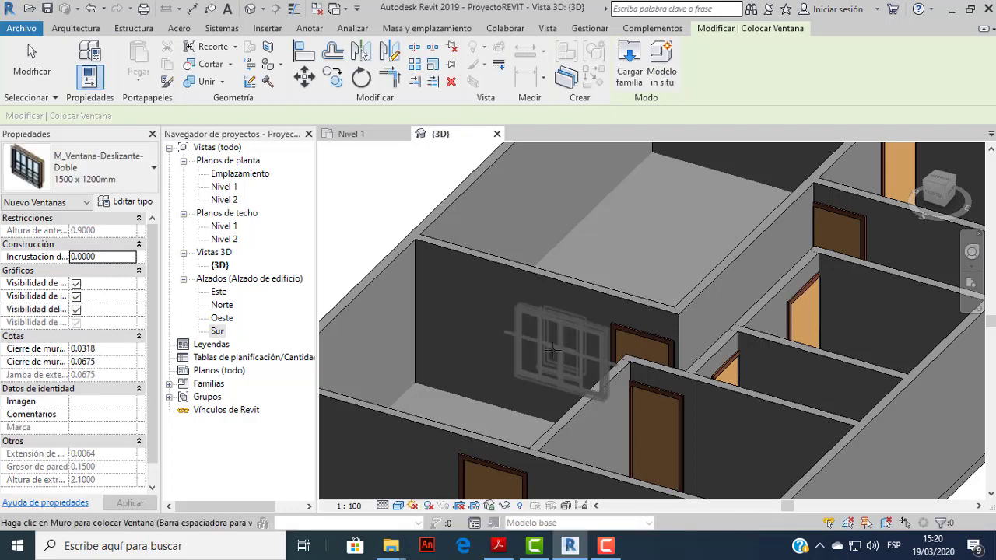
Place the 1500 x 1200mm sliding window in the Nivel 1 wall and view it in 3D.
click(379, 138)
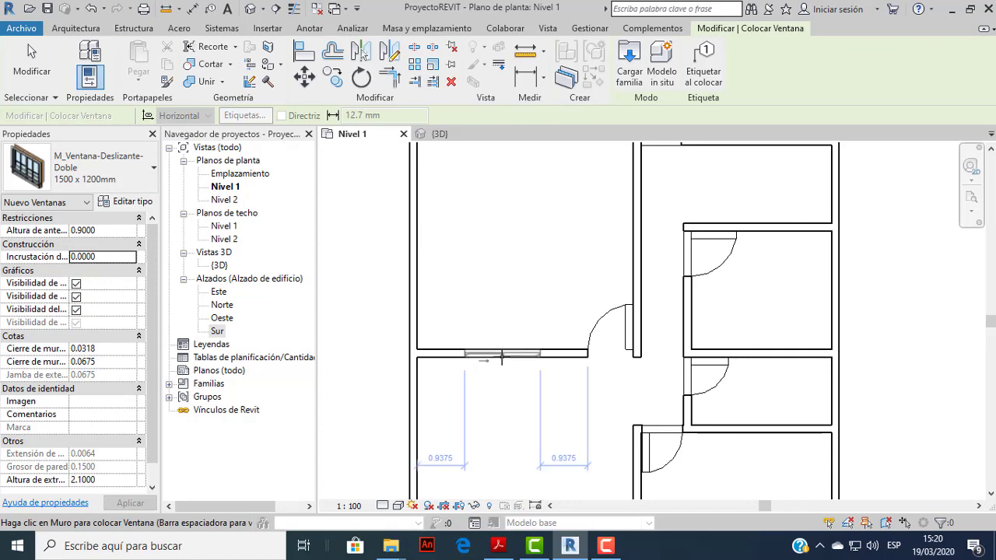
click(517, 337)
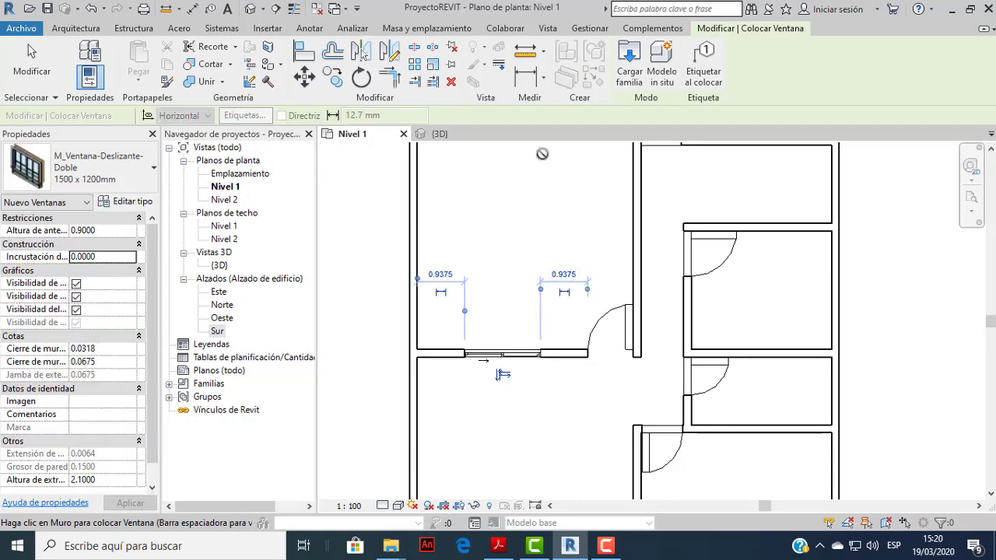
click(461, 135)
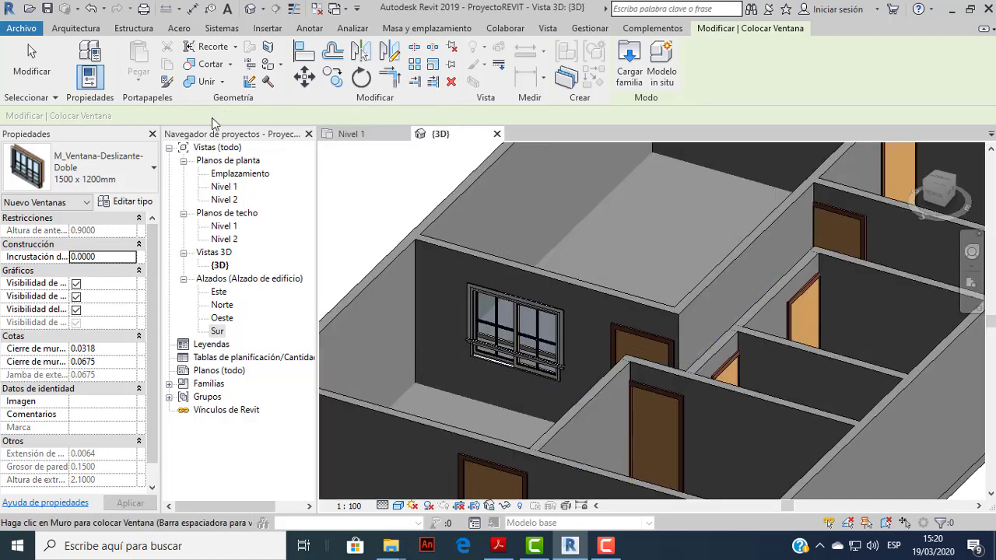
click(46, 78)
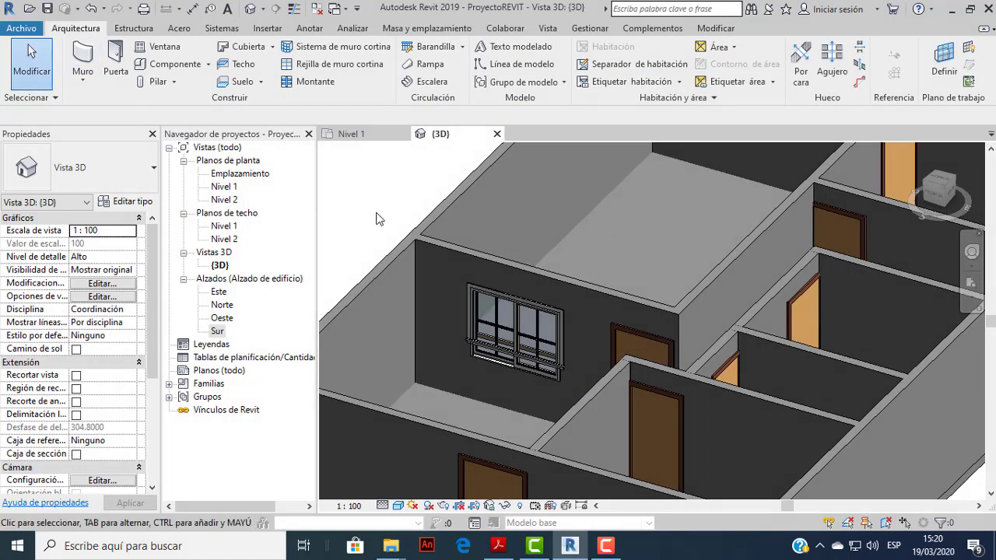
Select the sliding window in 3D and resize its type to 2.0000 wide by 1.4000 high.
scroll(745, 357, down, 5)
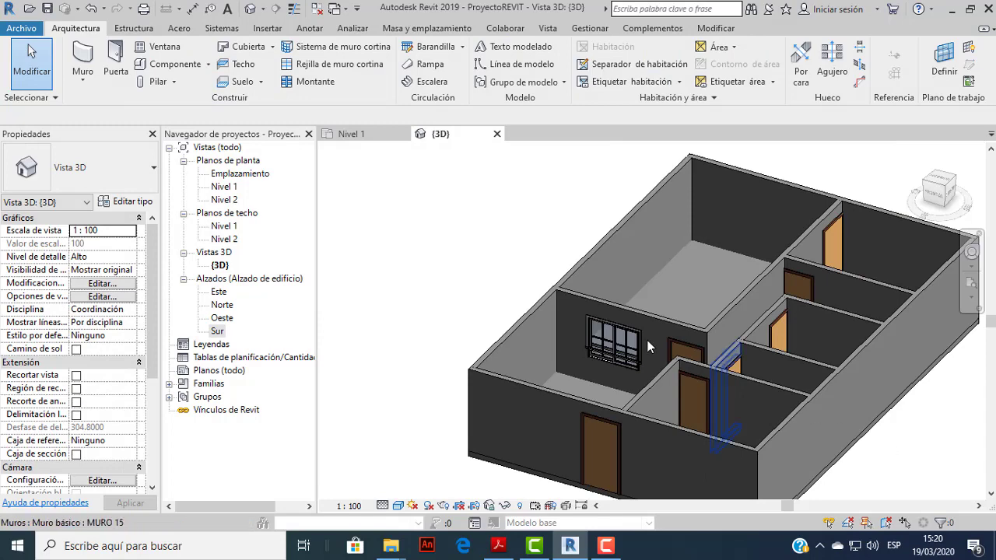
scroll(718, 342, up, 3)
scroll(755, 330, up, 3)
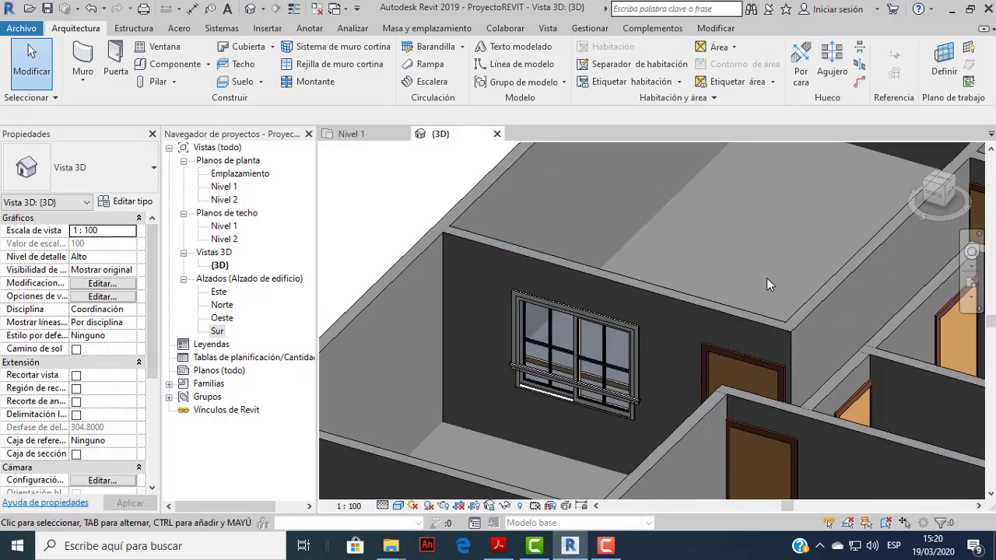
mouse_move(754, 275)
shift+middle_down()
mouse_move(581, 291)
mouse_move(785, 284)
mouse_move(905, 253)
mouse_move(814, 277)
mouse_move(949, 300)
mouse_move(908, 301)
mouse_move(979, 355)
mouse_move(771, 319)
shift+middle_up()
mouse_move(713, 340)
shift+middle_down()
mouse_move(853, 344)
mouse_move(834, 321)
mouse_move(739, 315)
mouse_move(651, 314)
mouse_move(703, 342)
mouse_move(612, 334)
shift+middle_up()
scroll(612, 335, up, 2)
click(519, 336)
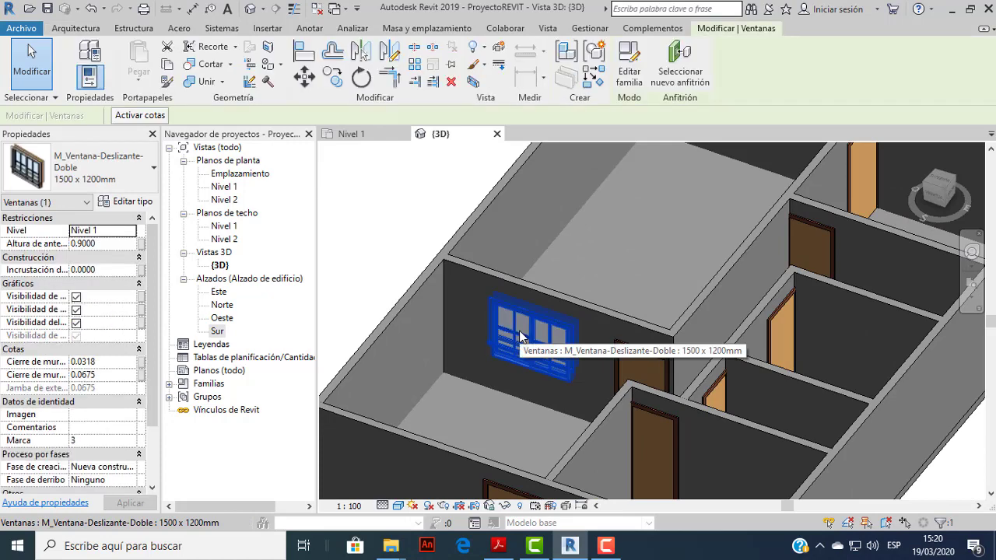
click(133, 202)
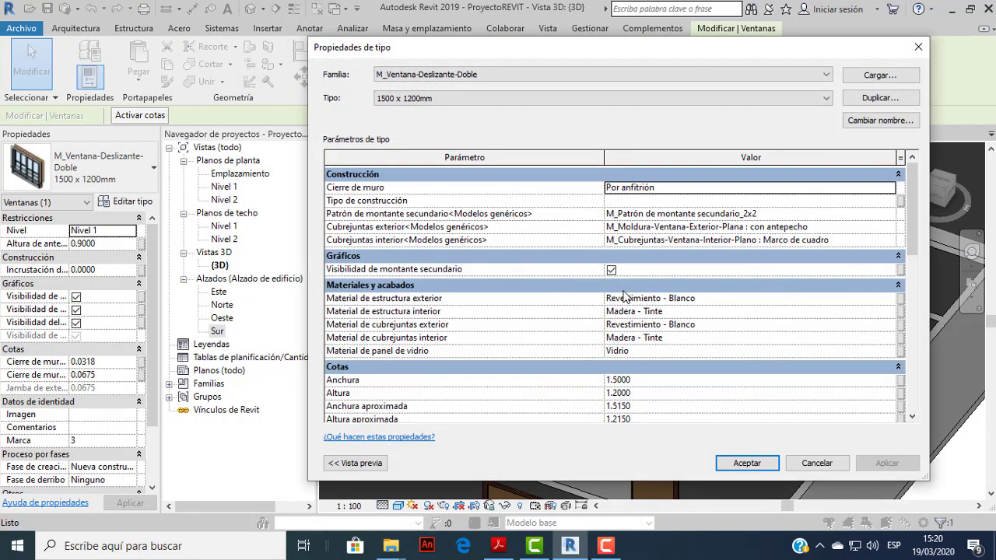
click(643, 381)
text(2.0000)
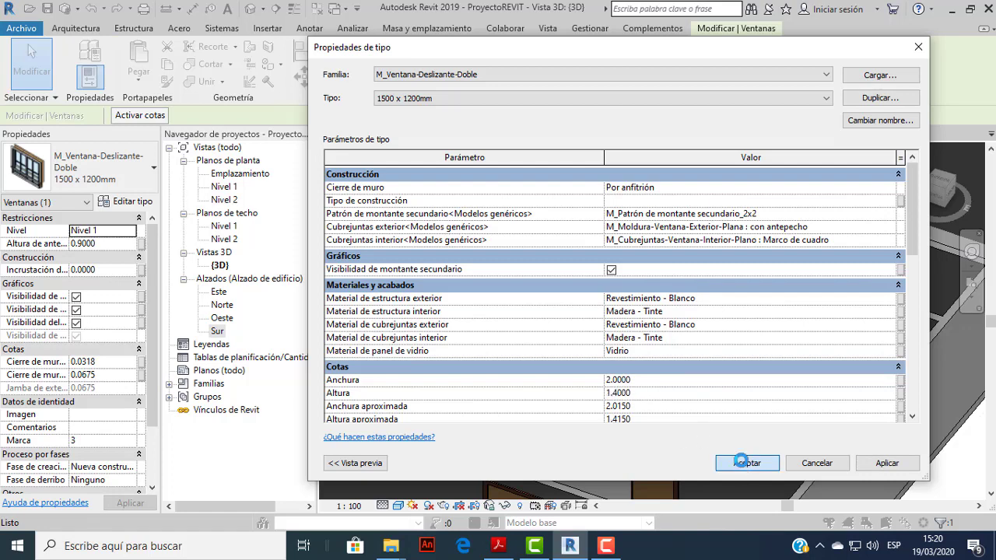
click(506, 548)
Move the enlarged sliding window down in its wall to a 0.7200 sill height.
click(507, 547)
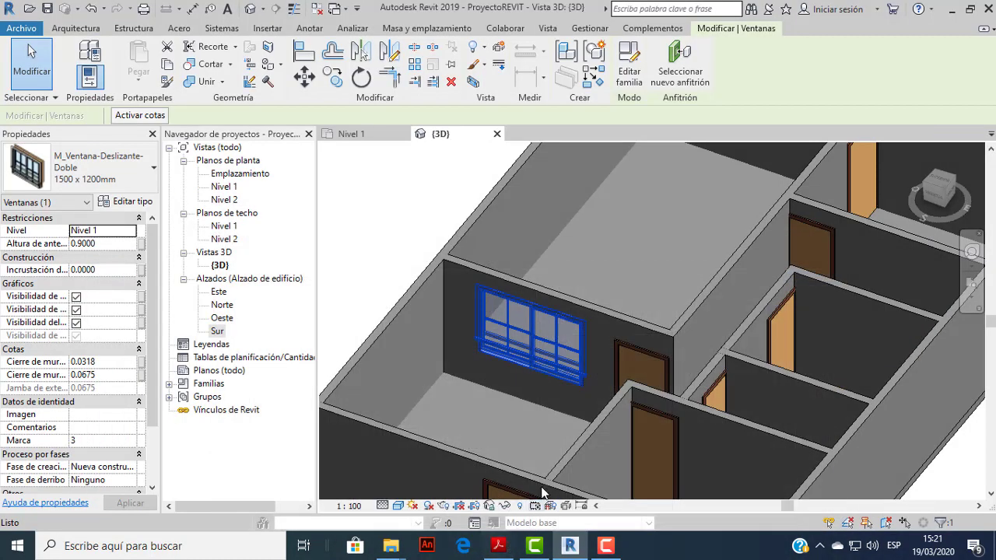
click(362, 241)
scroll(507, 305, up, 2)
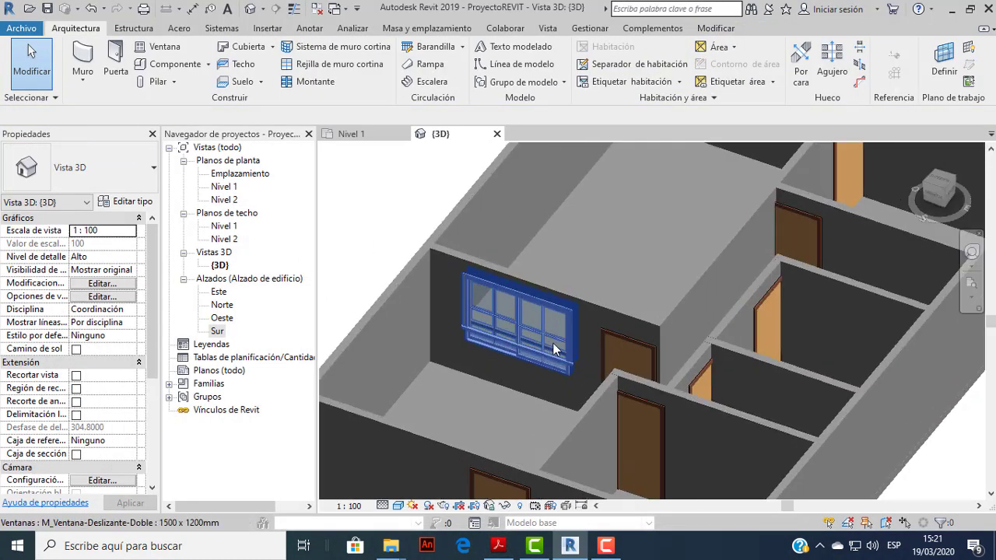
shift+middle_drag(601, 351, 630, 315)
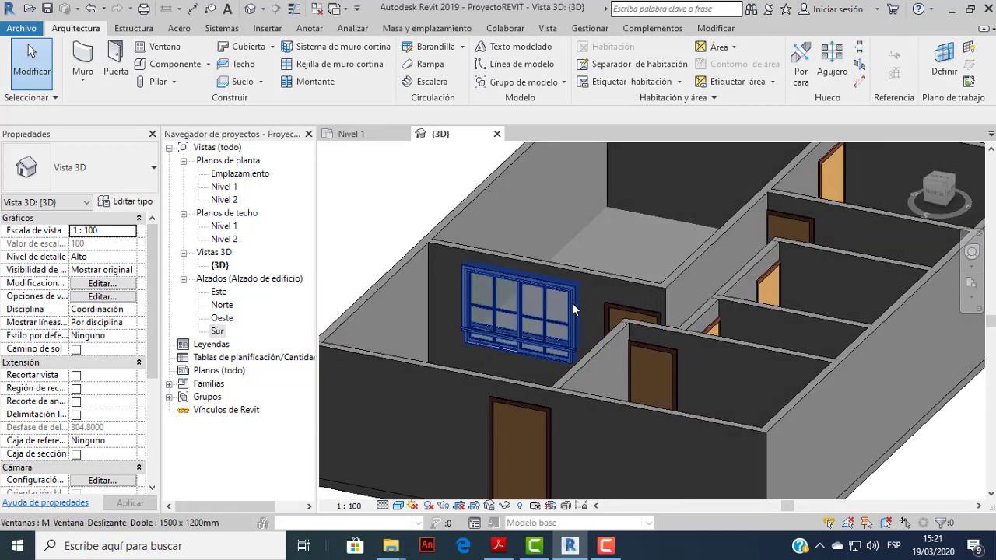
click(572, 309)
drag(572, 309, 574, 318)
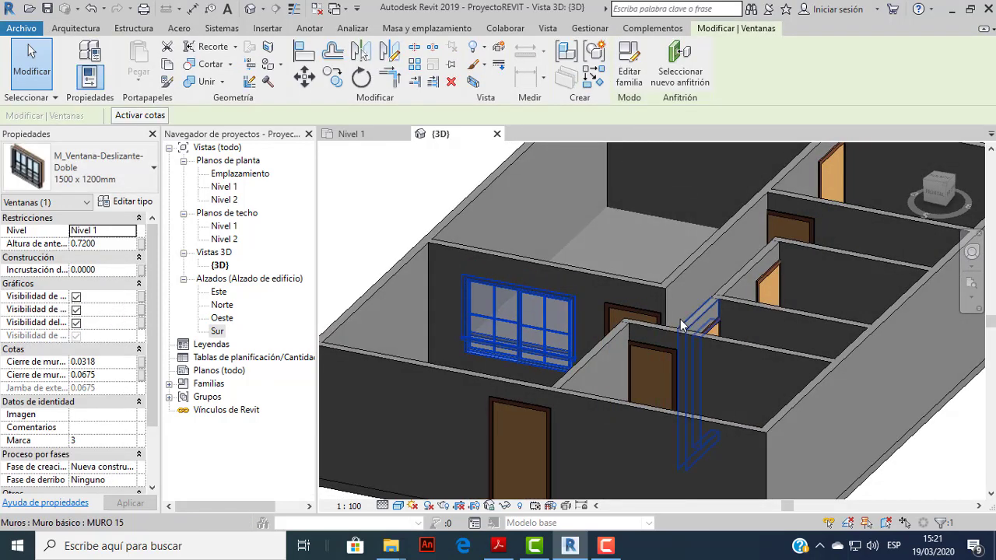
key(Down)
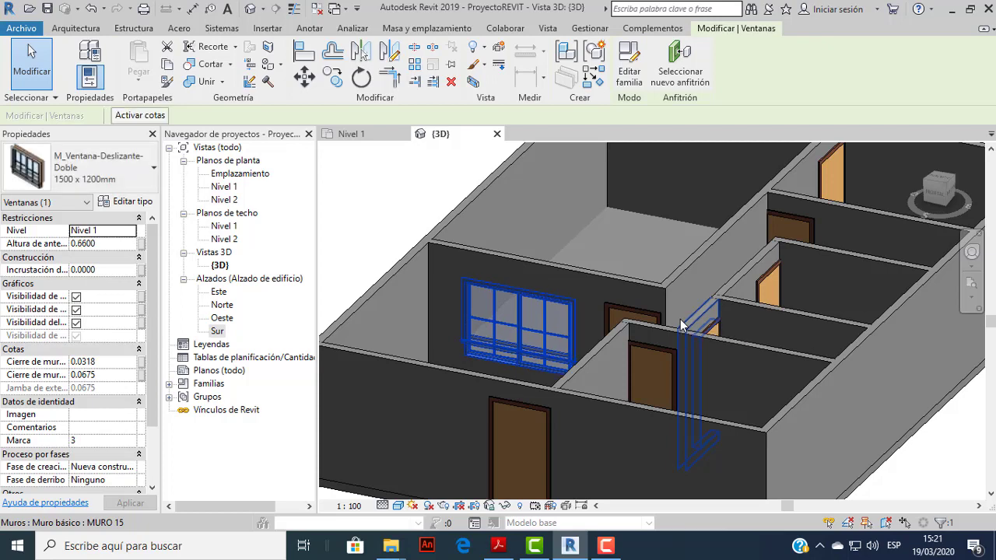
key(Up)
key(Up)
key(Up)
key(Up)
key(Up)
key(Up)
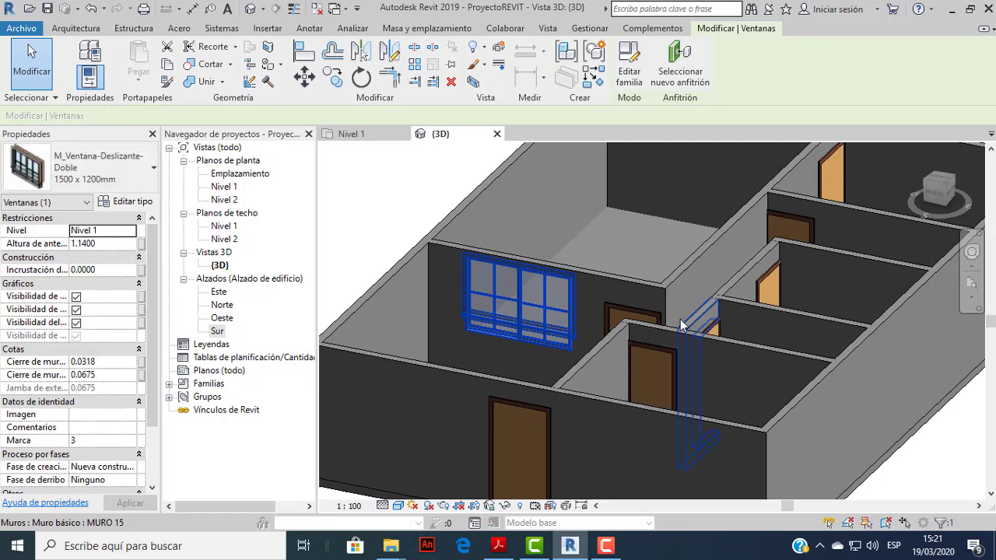
key(Down)
key(Down)
key(Down)
key(Down)
key(Down)
key(Down)
key(Down)
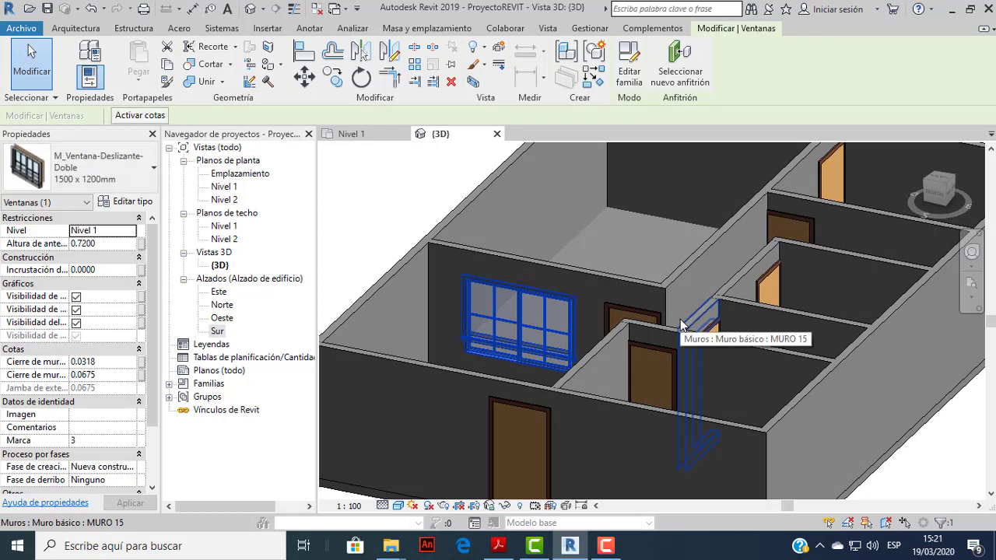
key(Escape)
Recenter the 3D view of the house, then switch to the Nivel 1 floor plan.
scroll(803, 381, down, 2)
middle_drag(771, 326, 747, 356)
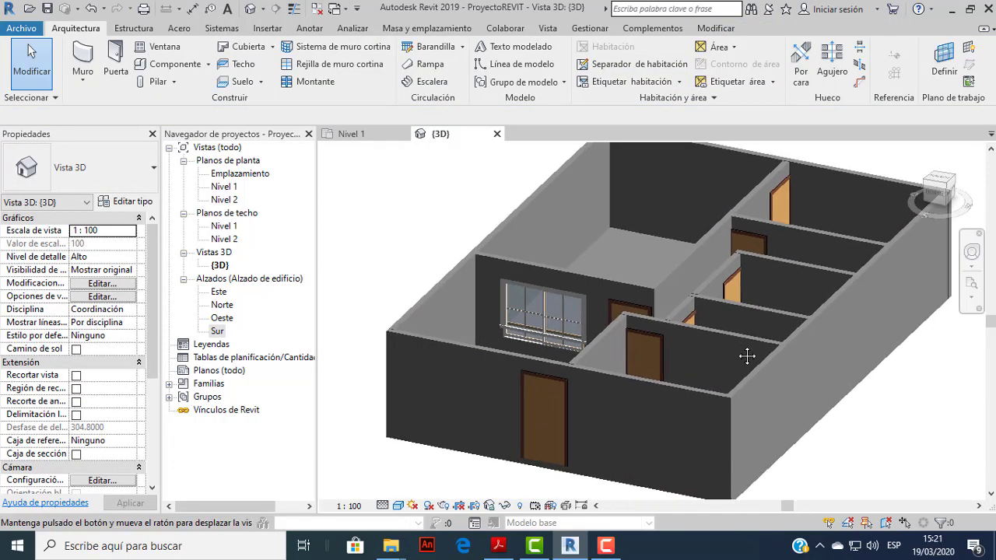
mouse_move(718, 319)
shift+middle_down()
mouse_move(678, 378)
mouse_move(684, 355)
shift+middle_up()
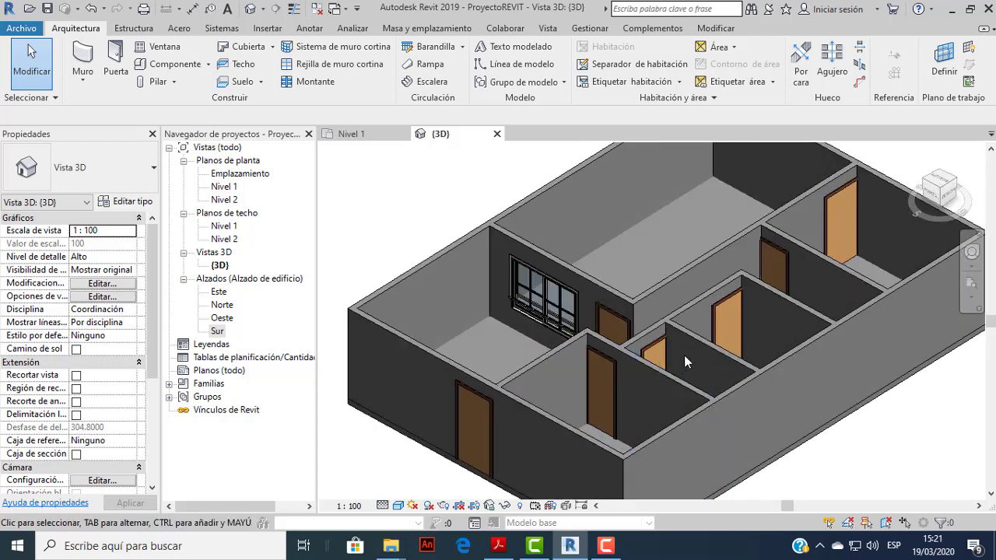
scroll(670, 266, up, 2)
scroll(670, 267, down, 2)
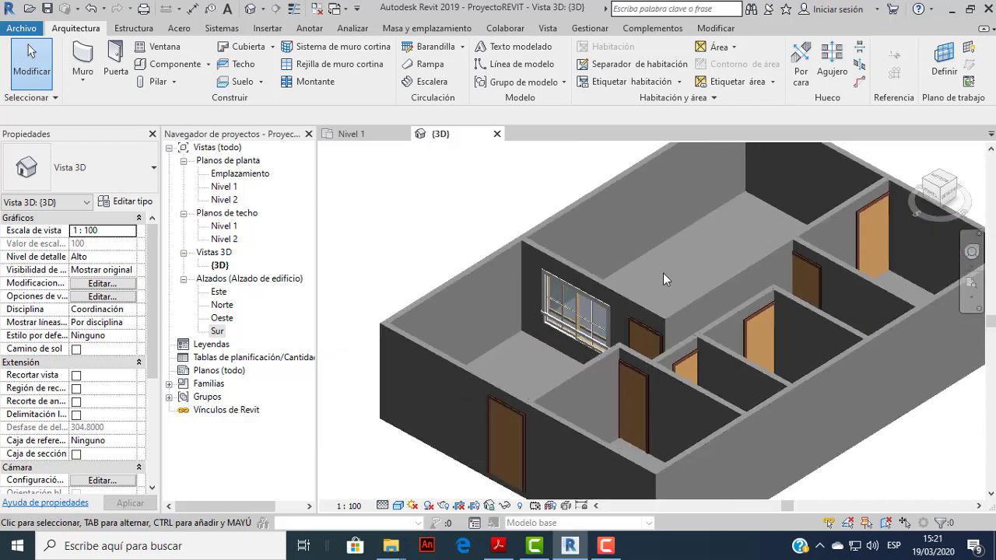
scroll(663, 279, down, 2)
click(352, 136)
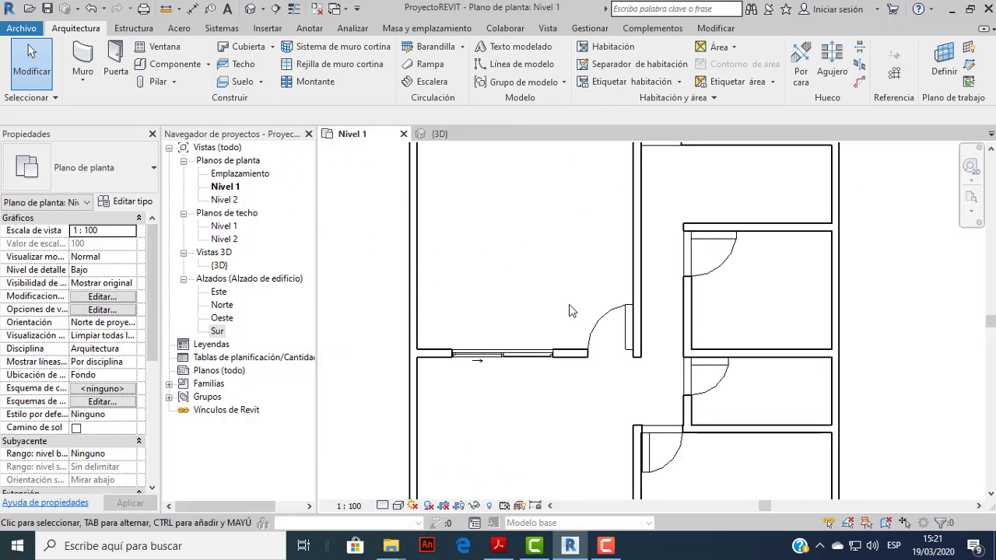
Start the Window tool and try the M_Fijo 0406 x 1830mm and 0610 x 1220mm types.
middle_drag(569, 305, 597, 290)
scroll(596, 290, down, 1)
middle_drag(474, 327, 435, 327)
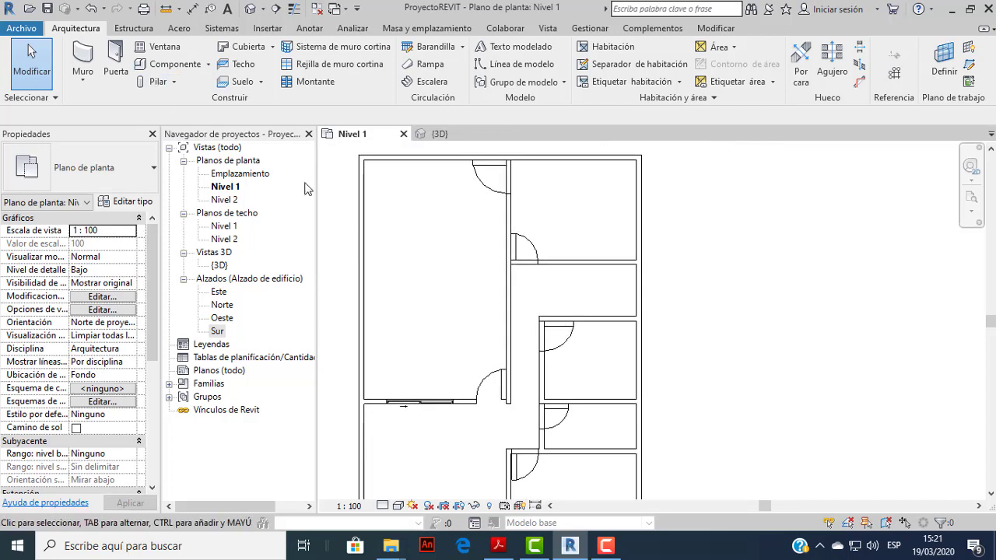
click(159, 46)
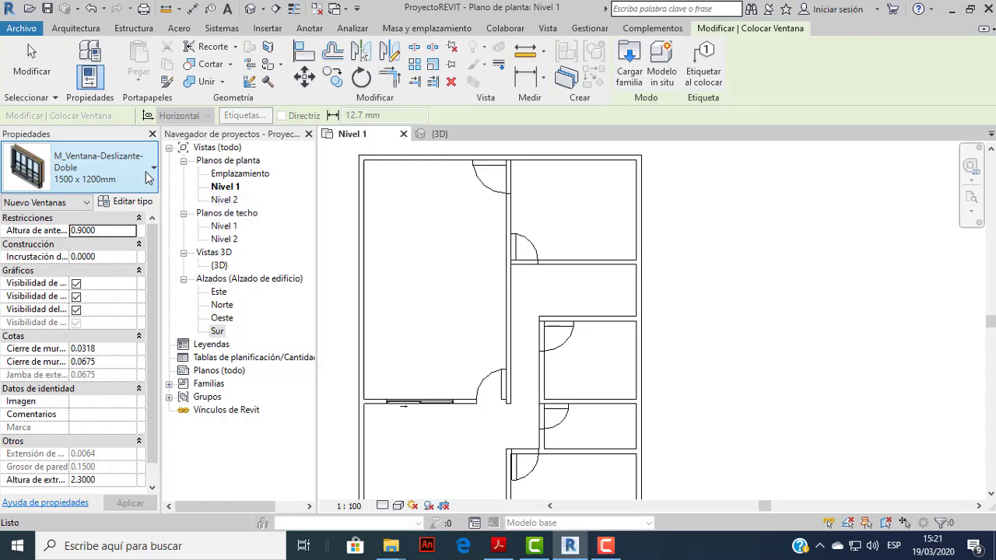
click(144, 181)
scroll(115, 255, up, 3)
scroll(115, 256, up, 1)
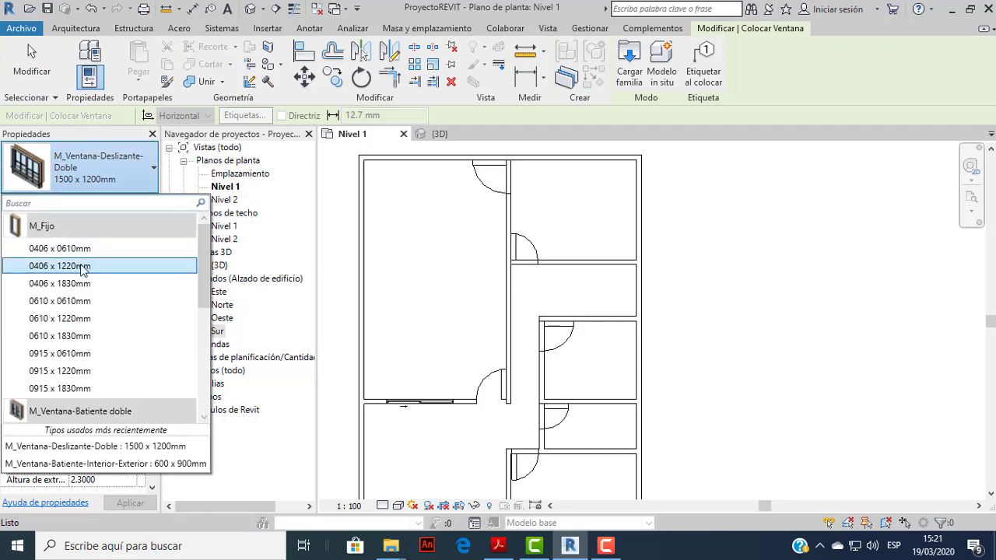
click(75, 291)
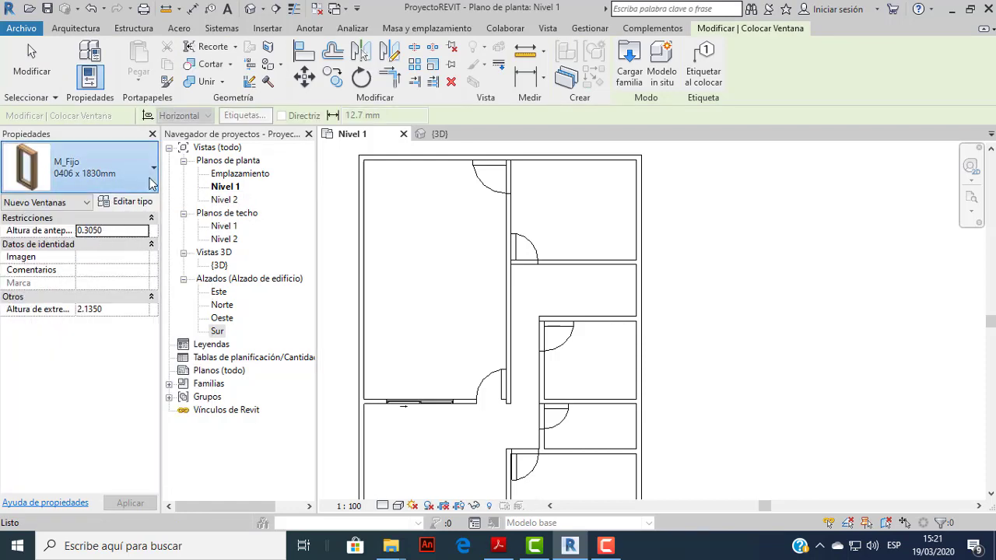
click(125, 171)
click(85, 319)
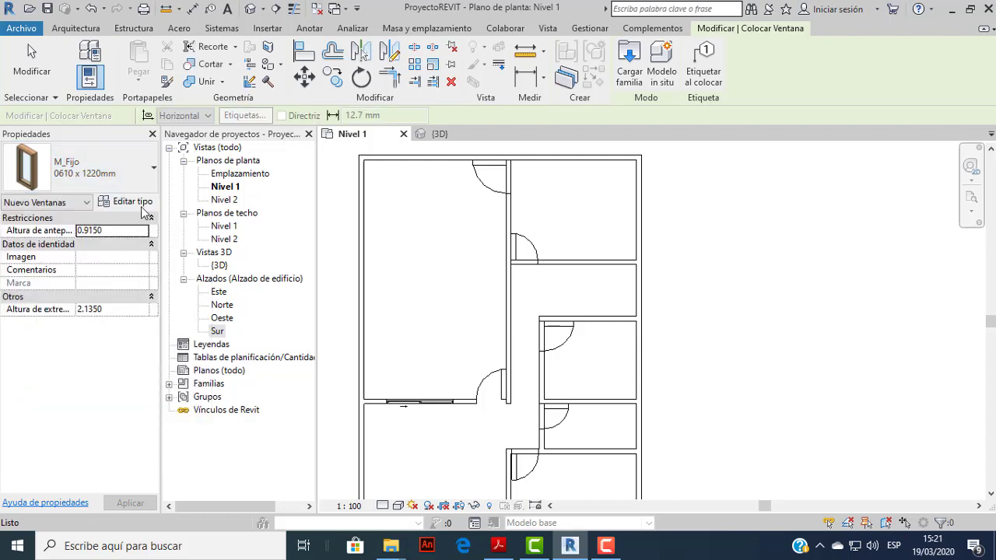
click(117, 171)
scroll(117, 311, down, 3)
scroll(109, 326, down, 3)
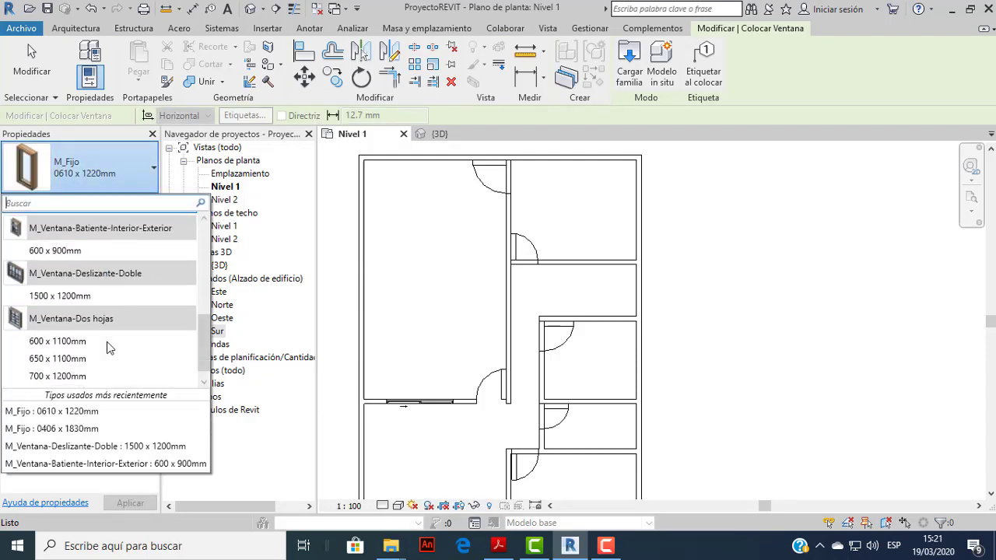
scroll(106, 341, down, 1)
scroll(109, 348, down, 2)
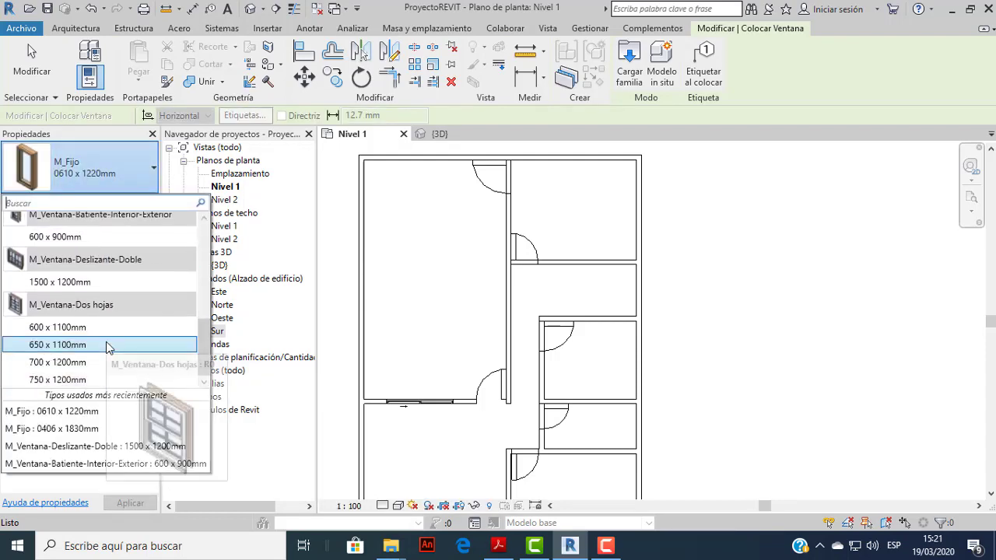
scroll(105, 327, up, 1)
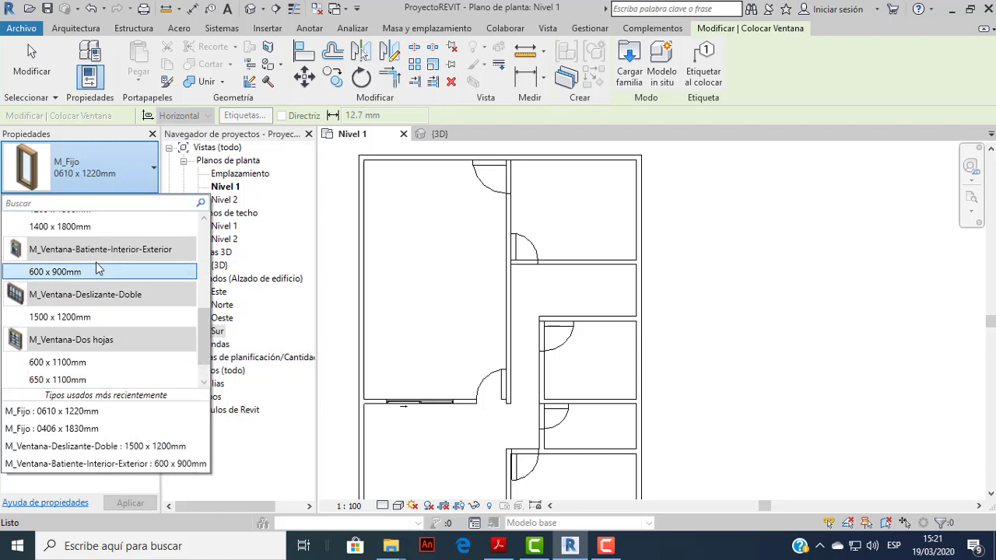
key(Escape)
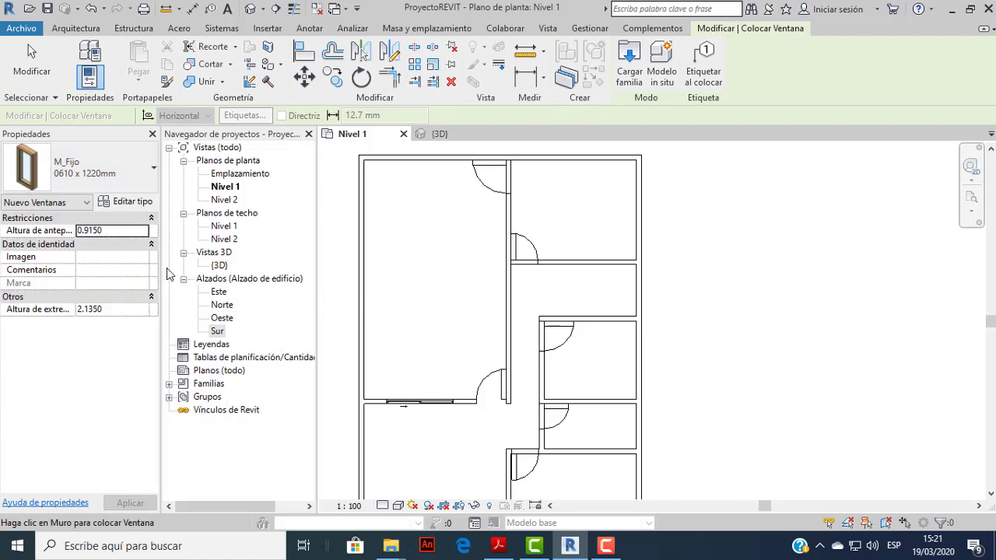
Choose the M_Ventana-Dos hojas 600 x 1100mm window type.
click(152, 183)
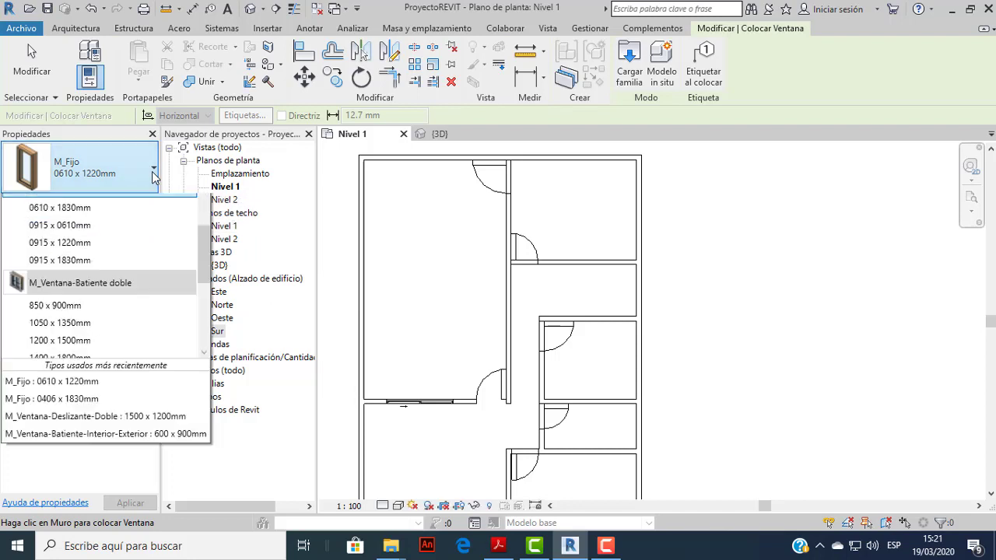
scroll(107, 364, up, 1)
scroll(107, 364, down, 3)
scroll(101, 364, down, 1)
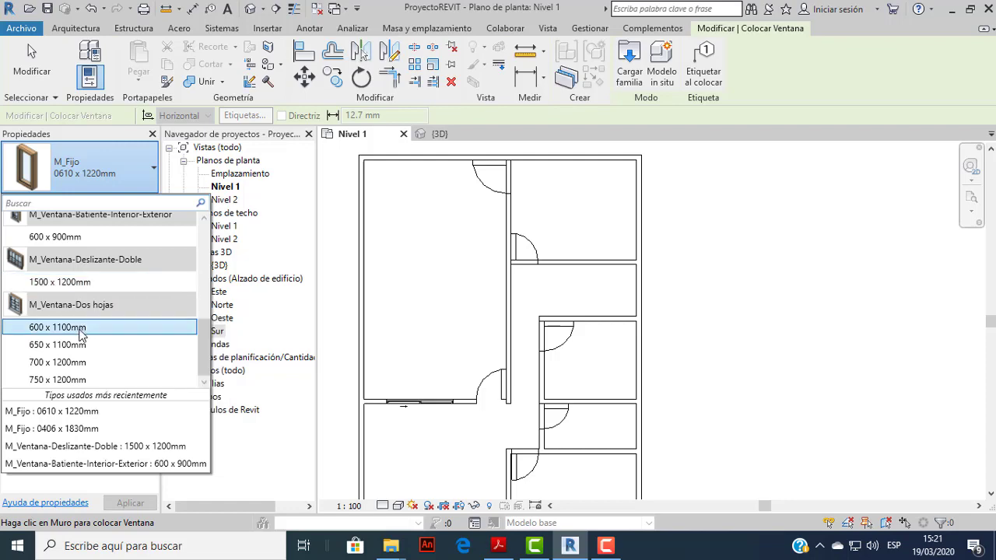
click(81, 328)
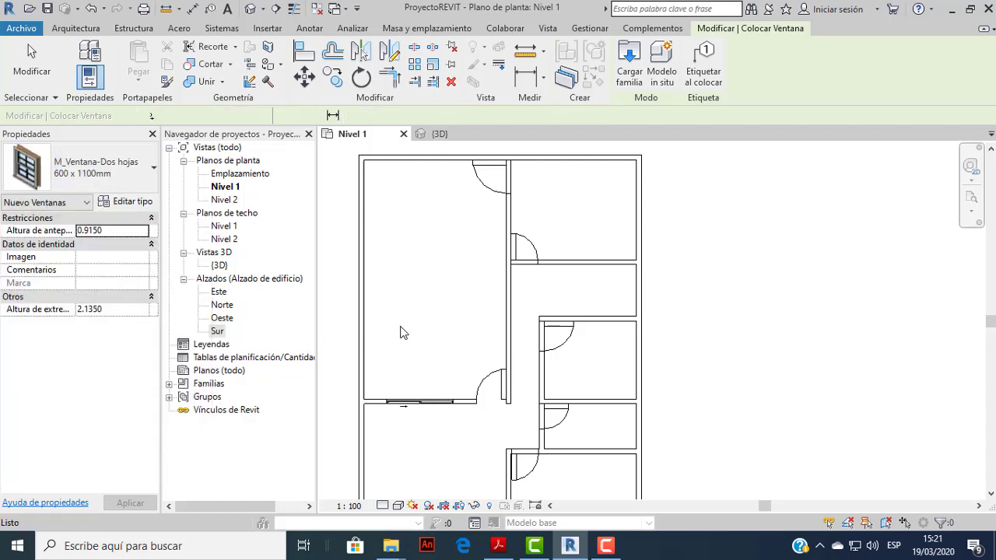
Place two windows, one in the upper wall and one in the lower wall of the small room.
scroll(595, 262, up, 2)
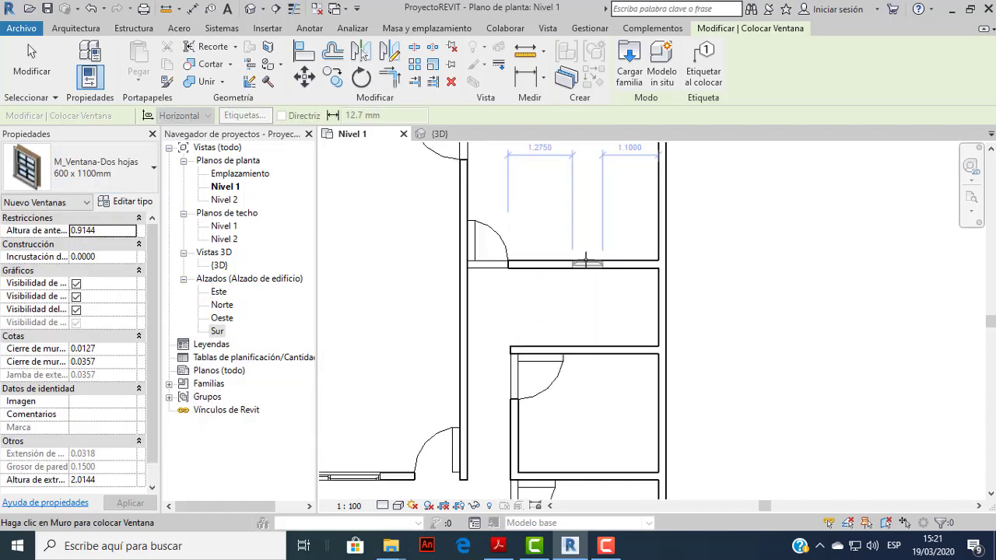
scroll(583, 262, up, 2)
scroll(583, 261, up, 1)
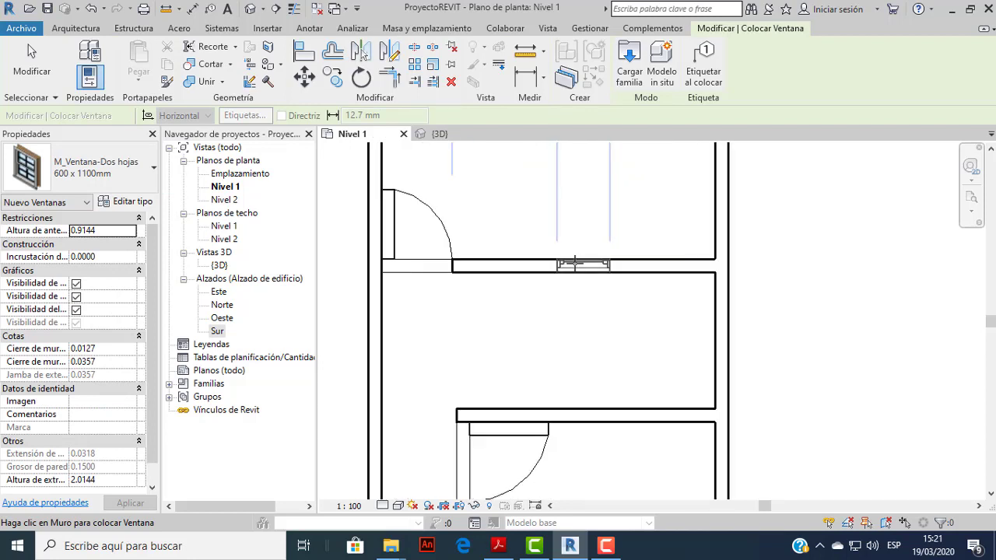
scroll(574, 259, down, 2)
middle_drag(574, 263, 584, 340)
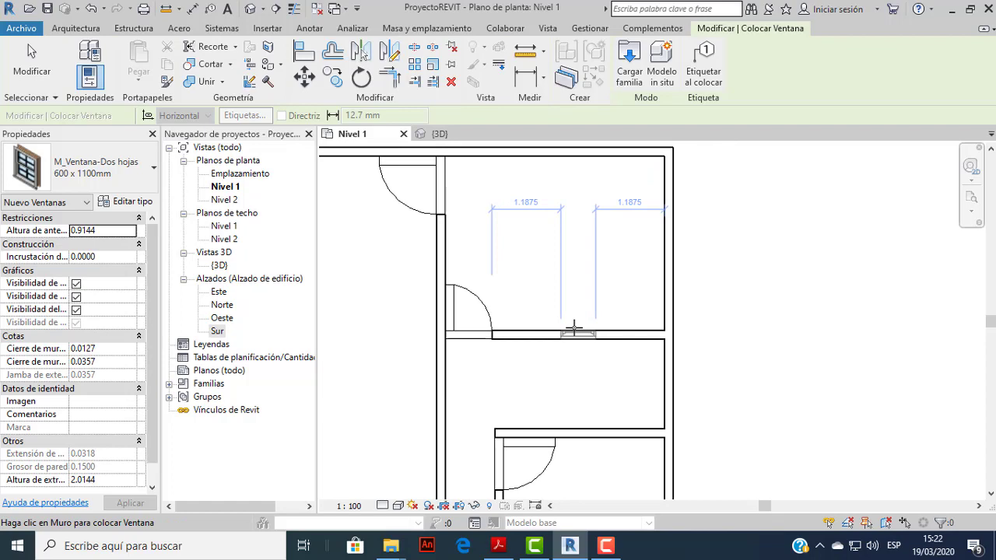
click(588, 395)
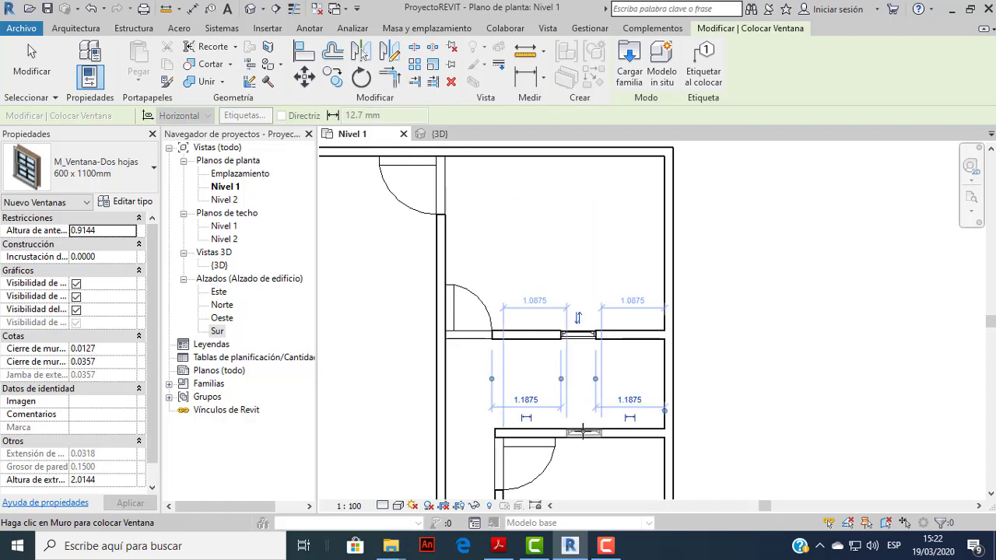
click(579, 430)
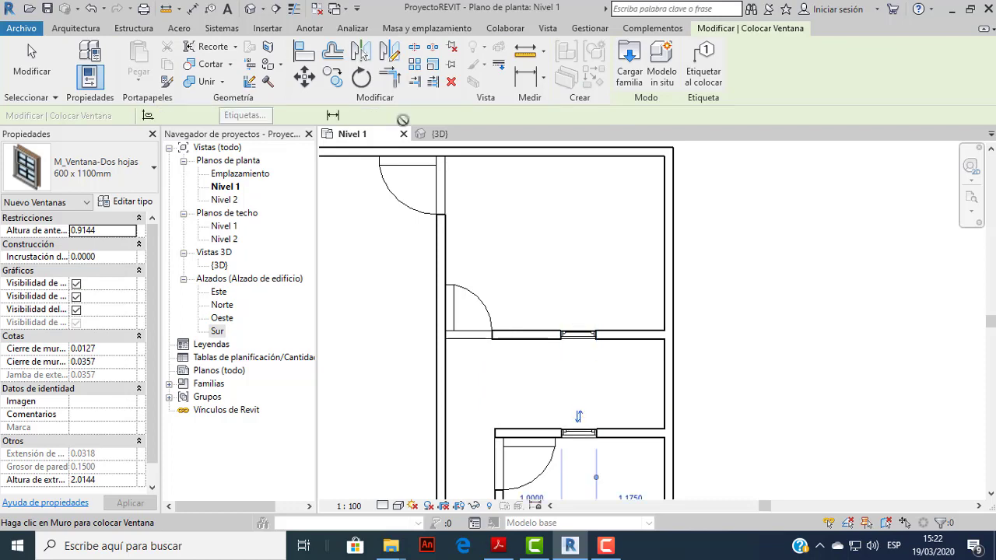
click(27, 66)
scroll(599, 315, up, 2)
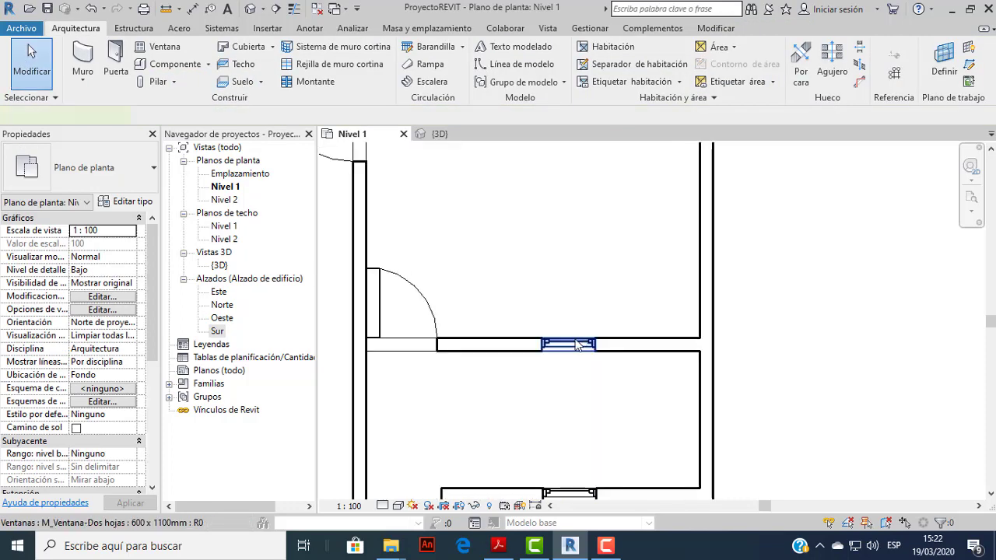
Select the lower-wall window and resize the M_Ventana-Dos hojas type to 1.5 wide, 1.0 high.
click(561, 341)
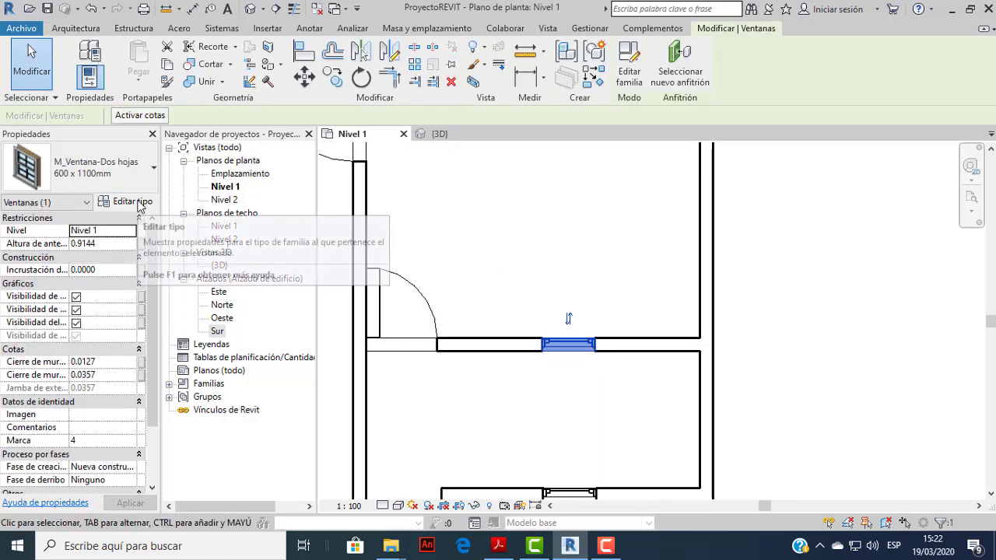
click(134, 202)
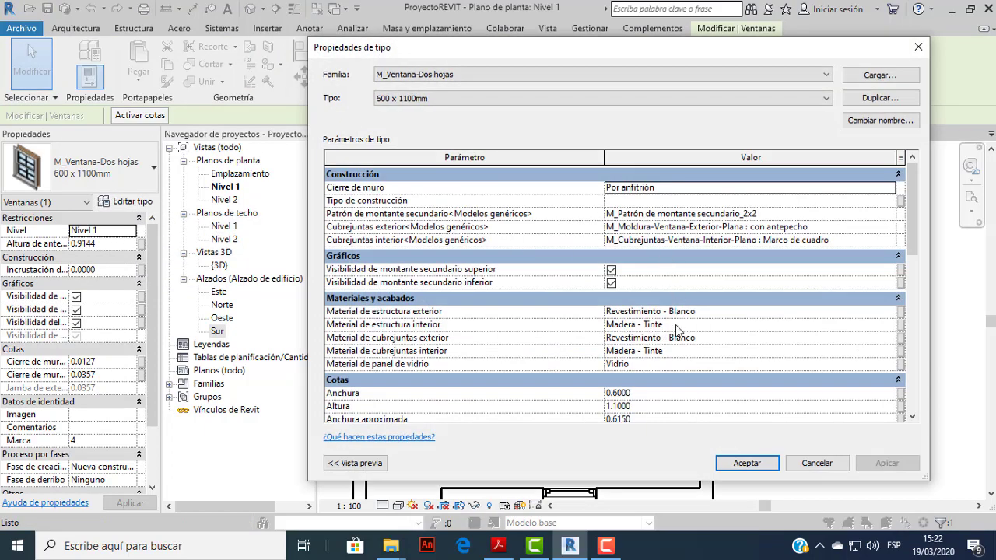
click(506, 554)
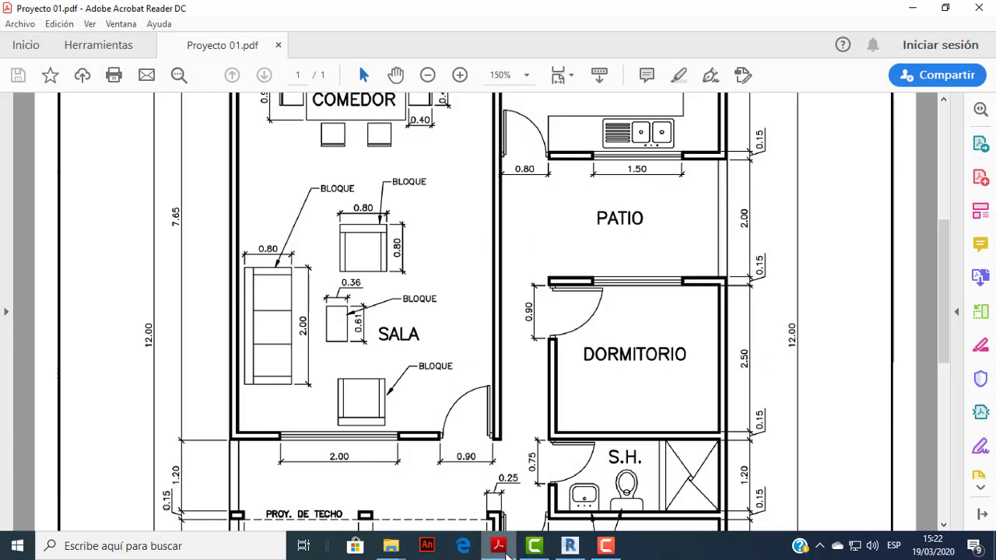
click(506, 555)
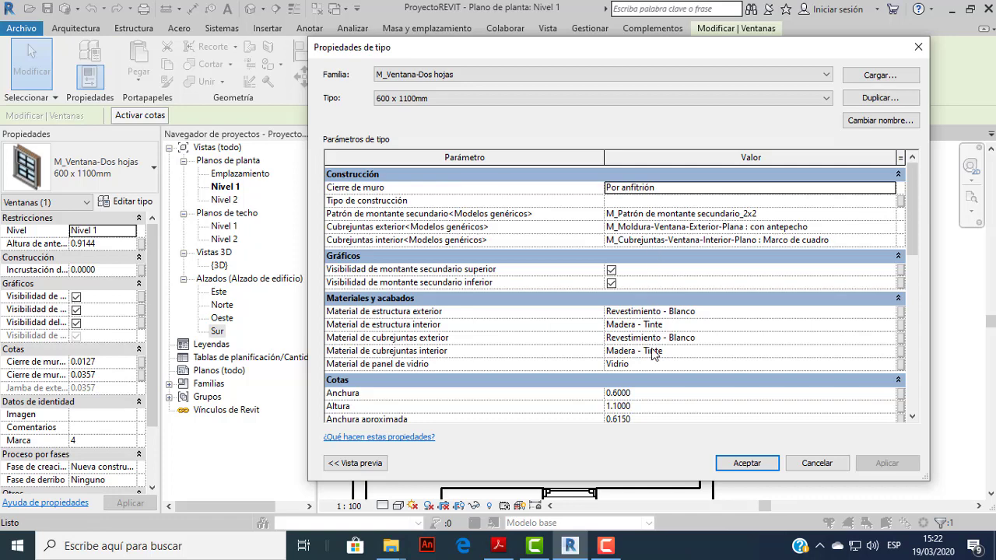
click(636, 398)
drag(636, 398, 551, 394)
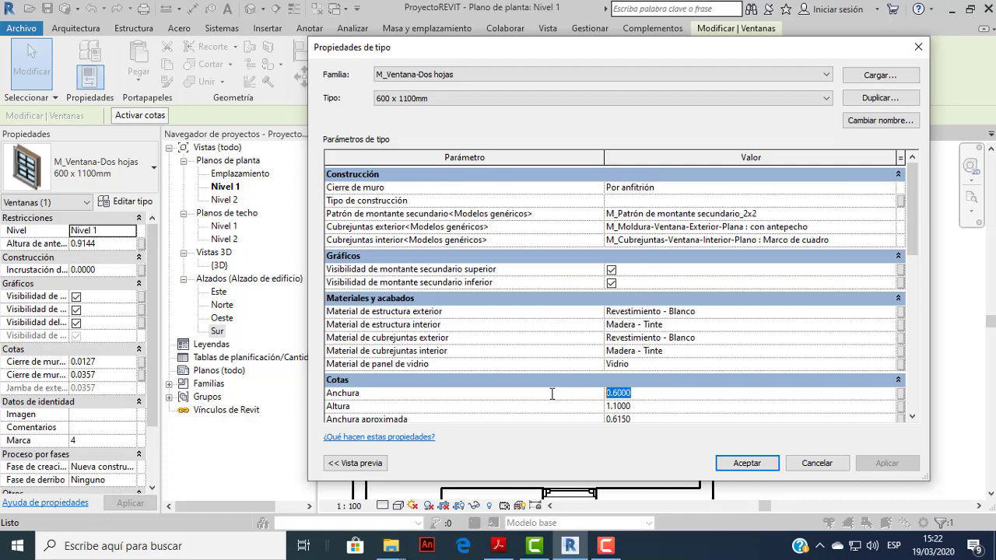
text(1.5)
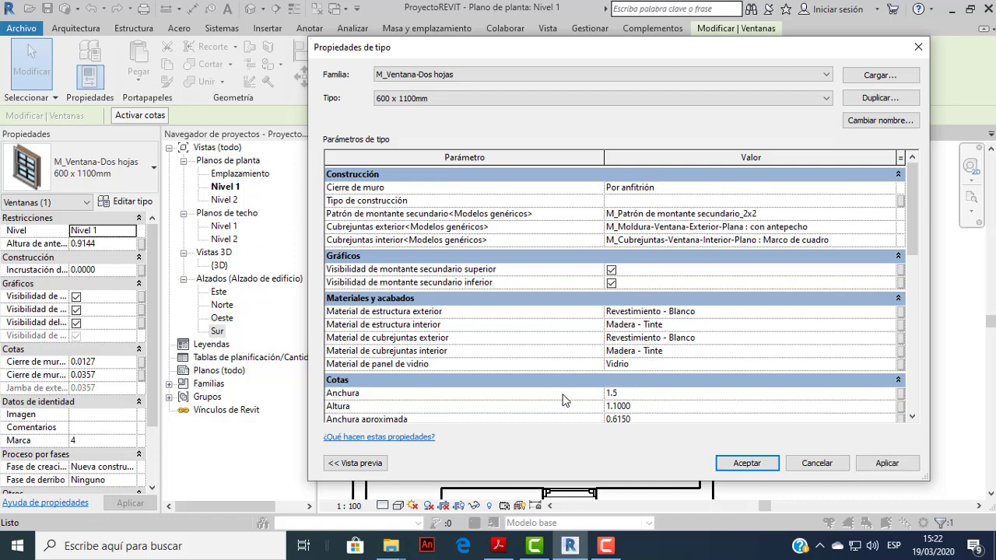
key(Tab)
key(BackSpace)
key(BackSpace)
click(667, 396)
click(737, 465)
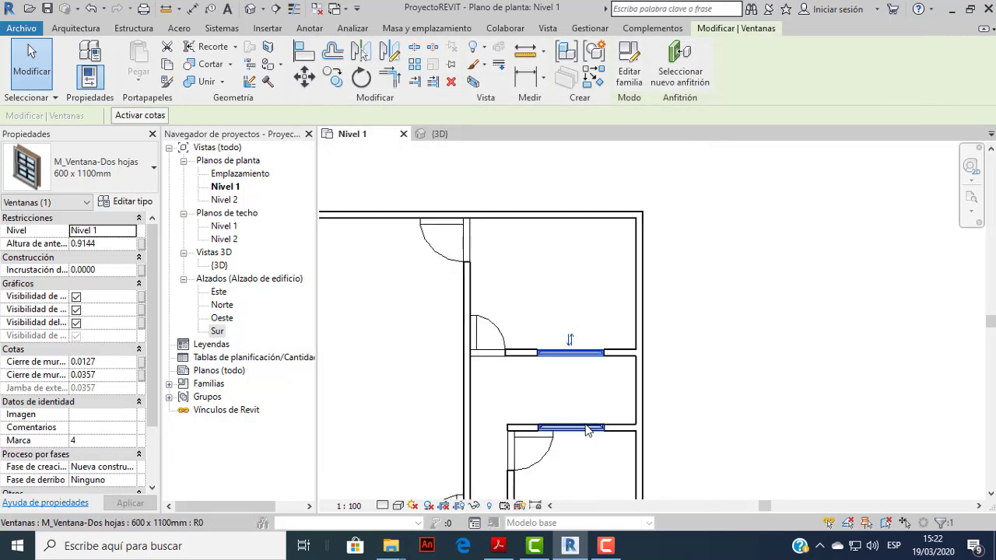
scroll(572, 436, up, 1)
Open the {3D} view and zoom in on the house.
click(467, 135)
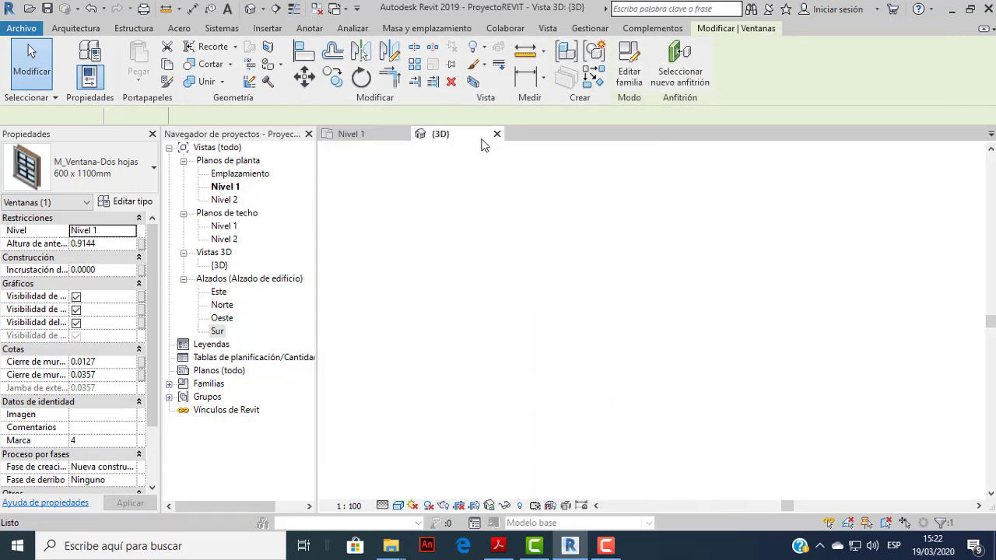
click(884, 451)
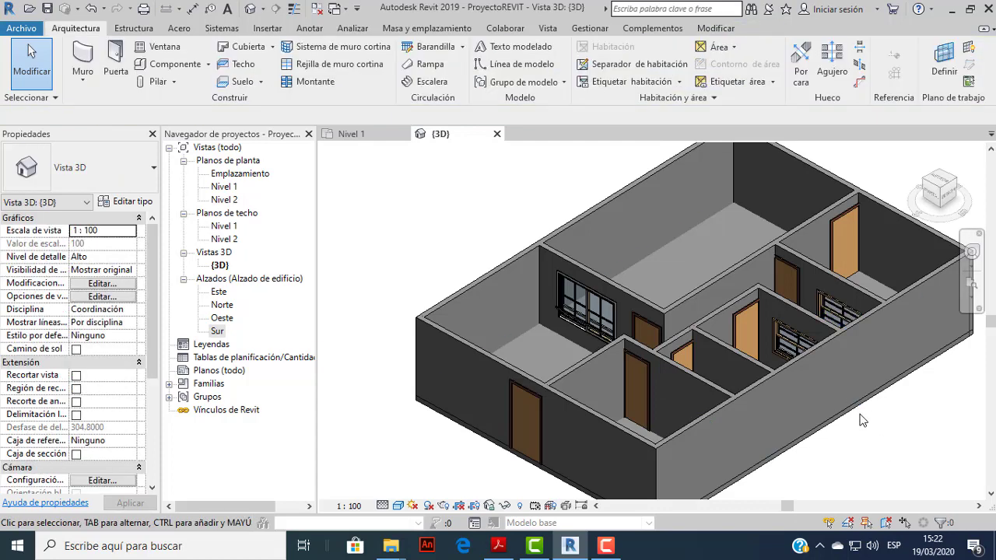
mouse_move(818, 302)
middle_down()
mouse_move(650, 341)
mouse_move(528, 430)
mouse_move(522, 308)
middle_up()
scroll(651, 341, up, 2)
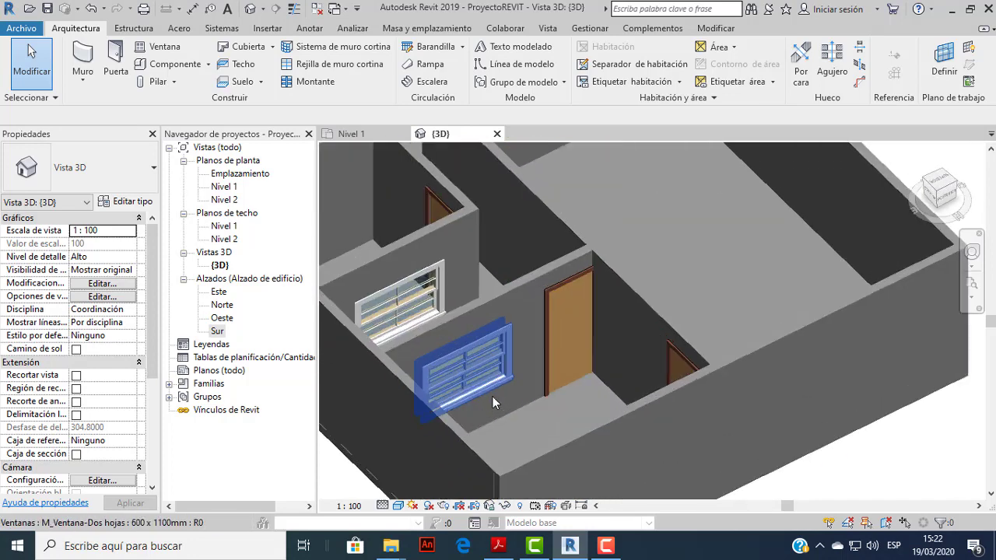
scroll(492, 396, up, 2)
scroll(530, 386, up, 2)
scroll(539, 385, up, 1)
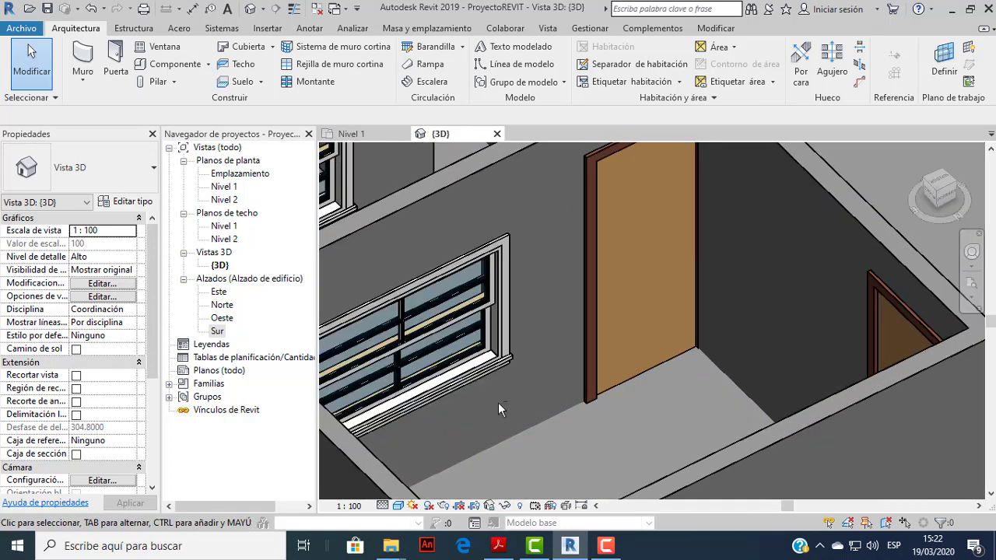
Orbit and zoom to inspect the widened windows in the interior walls around the small room.
mouse_move(498, 402)
shift+middle_down()
mouse_move(592, 407)
mouse_move(600, 420)
mouse_move(703, 410)
shift+middle_up()
mouse_move(713, 371)
shift+middle_down()
mouse_move(735, 342)
mouse_move(560, 413)
mouse_move(650, 306)
shift+middle_up()
mouse_move(721, 374)
shift+middle_down()
mouse_move(740, 347)
mouse_move(711, 374)
mouse_move(736, 394)
mouse_move(688, 371)
shift+middle_up()
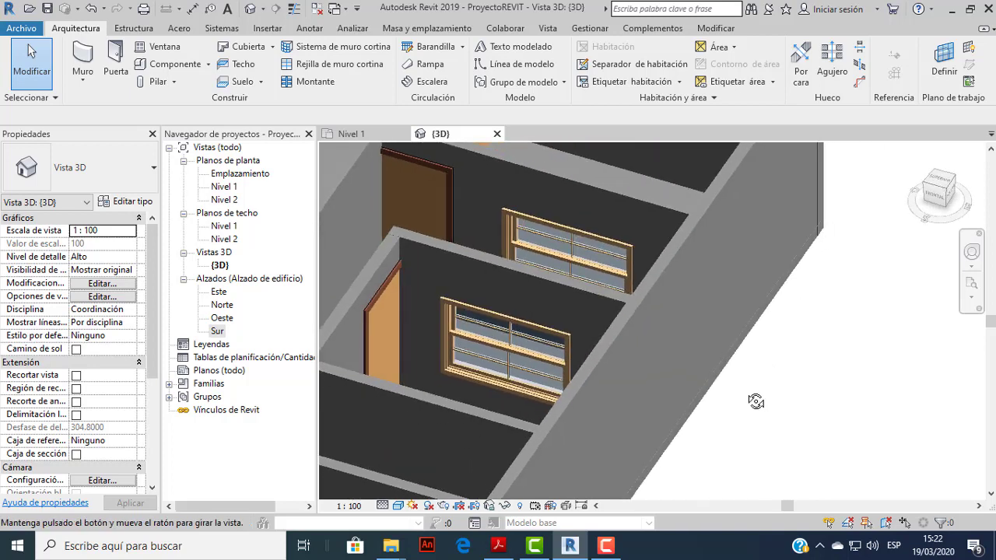
scroll(545, 362, up, 1)
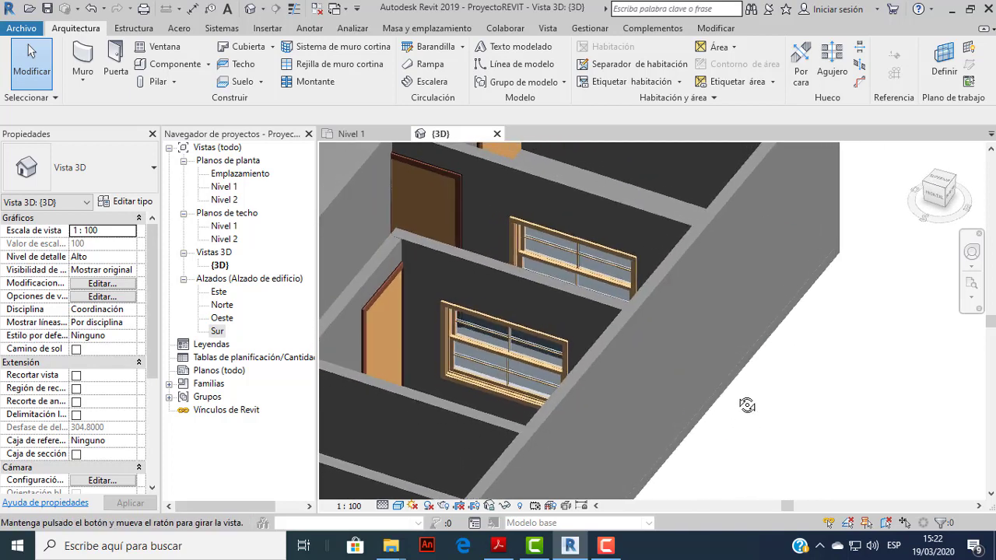
scroll(506, 354, up, 1)
scroll(506, 355, up, 2)
scroll(506, 355, up, 1)
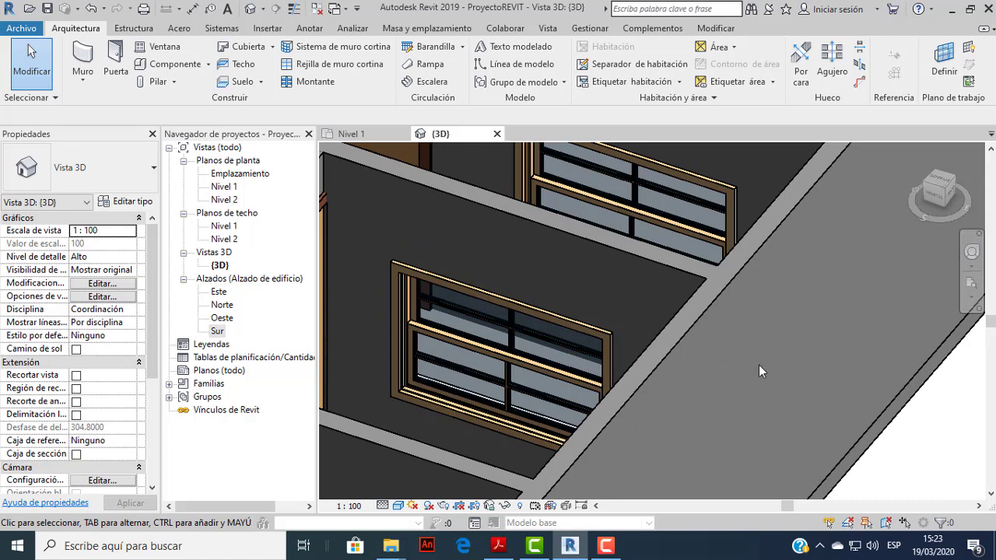
scroll(757, 362, down, 4)
scroll(753, 350, down, 2)
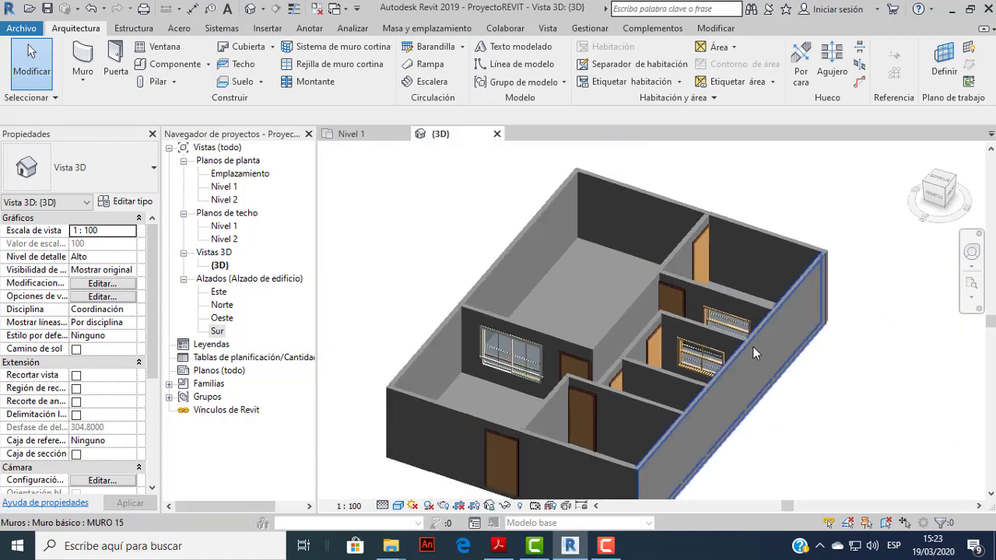
Switch to the Nivel 1 plan, frame the whole house, and compare it with the reference PDF.
click(352, 134)
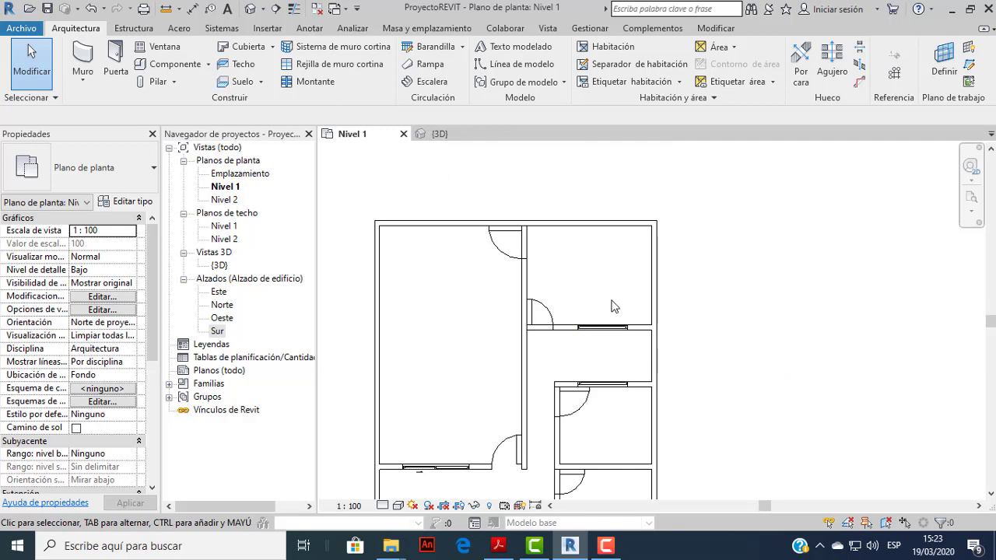
scroll(612, 305, up, 3)
scroll(622, 288, down, 2)
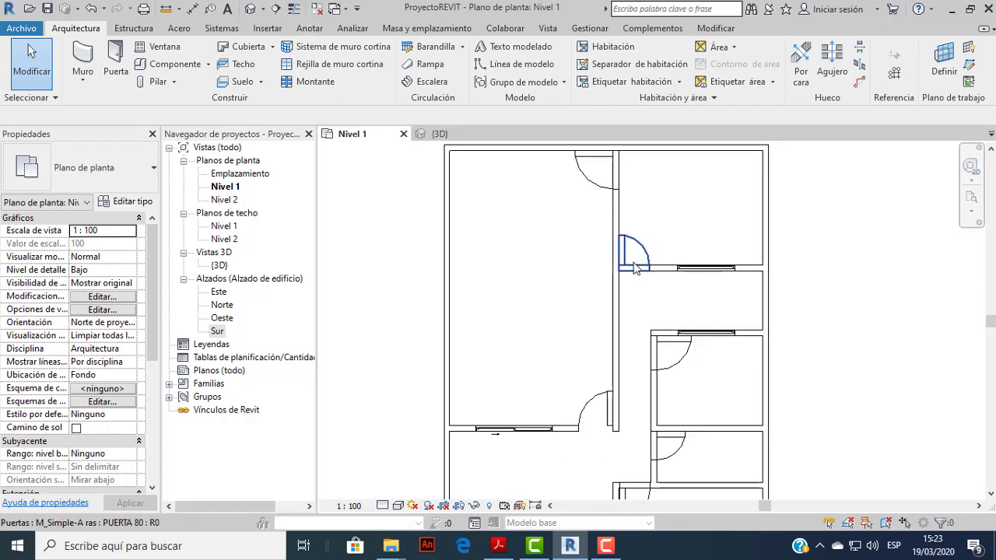
middle_drag(623, 271, 594, 285)
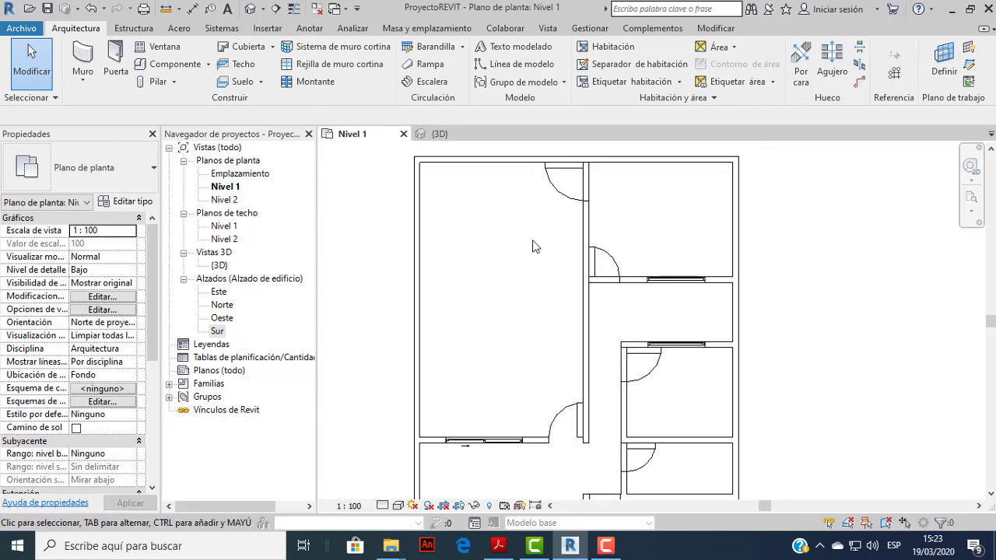
scroll(583, 311, down, 1)
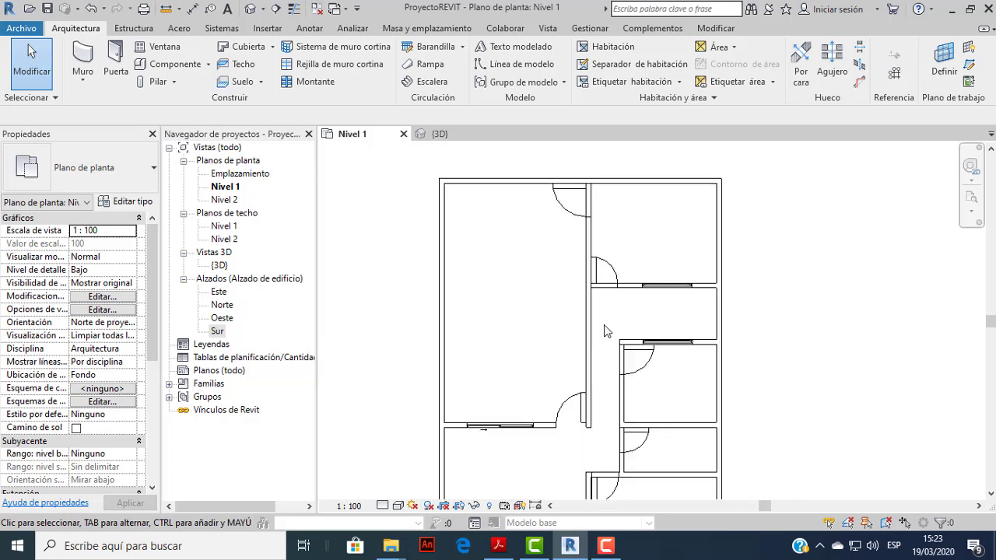
scroll(594, 328, down, 1)
click(496, 546)
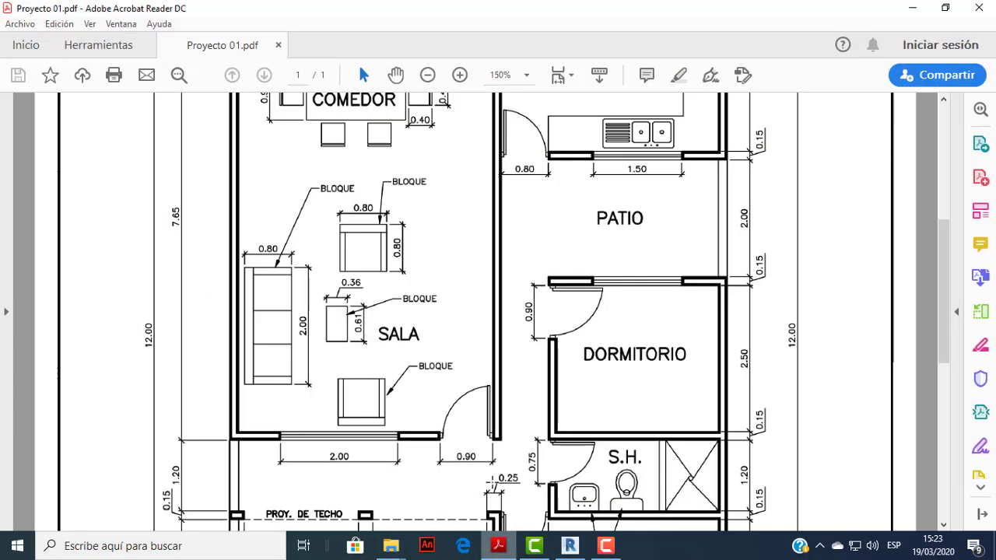
scroll(527, 367, down, 1)
scroll(526, 366, up, 1)
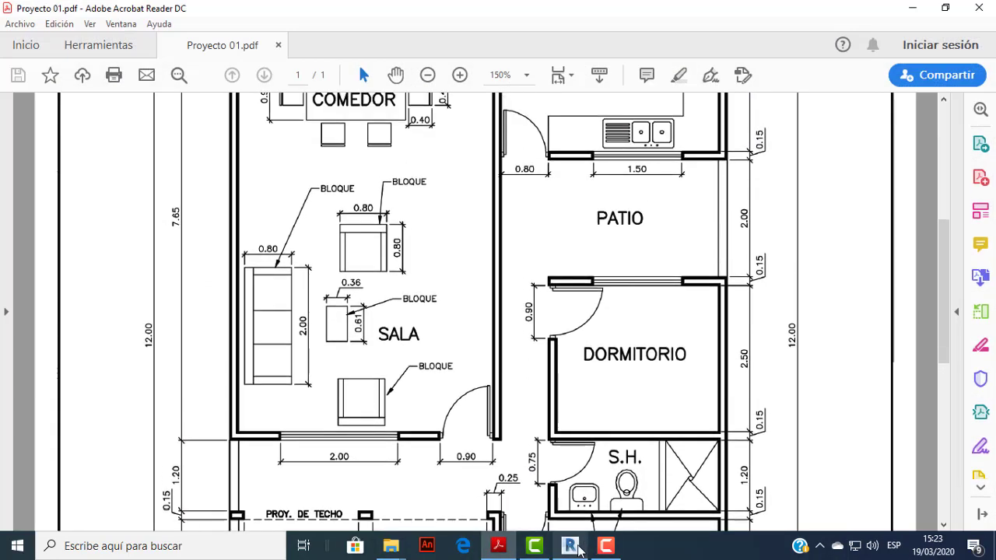
click(569, 546)
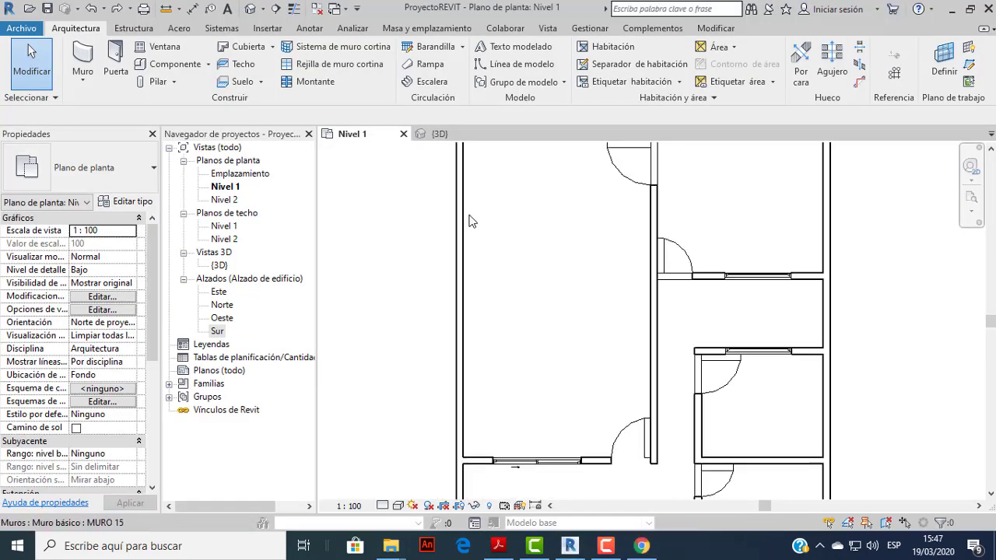
scroll(470, 221, down, 2)
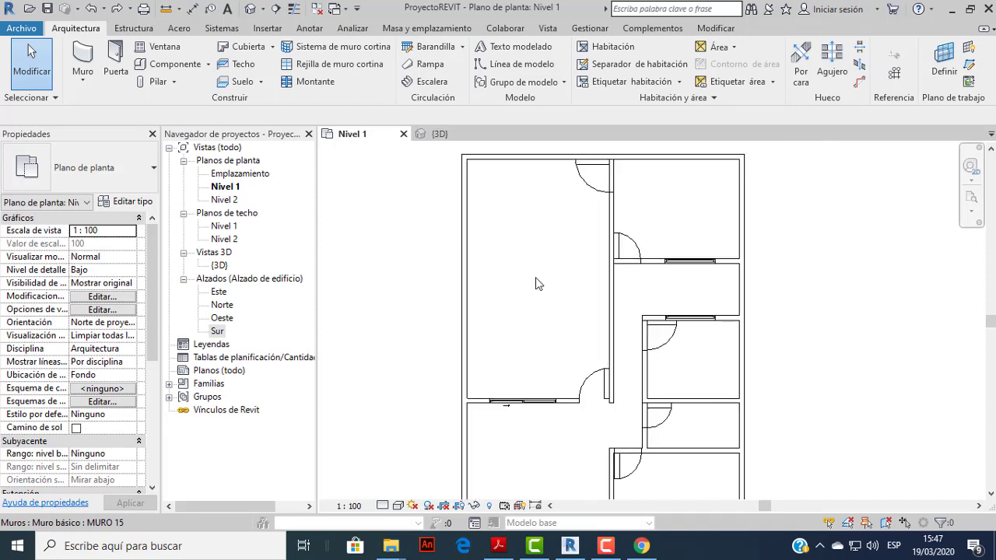
Select the long left MURO 15 wall and open its type properties.
scroll(537, 269, up, 2)
scroll(535, 267, down, 2)
scroll(460, 266, up, 3)
scroll(459, 262, up, 1)
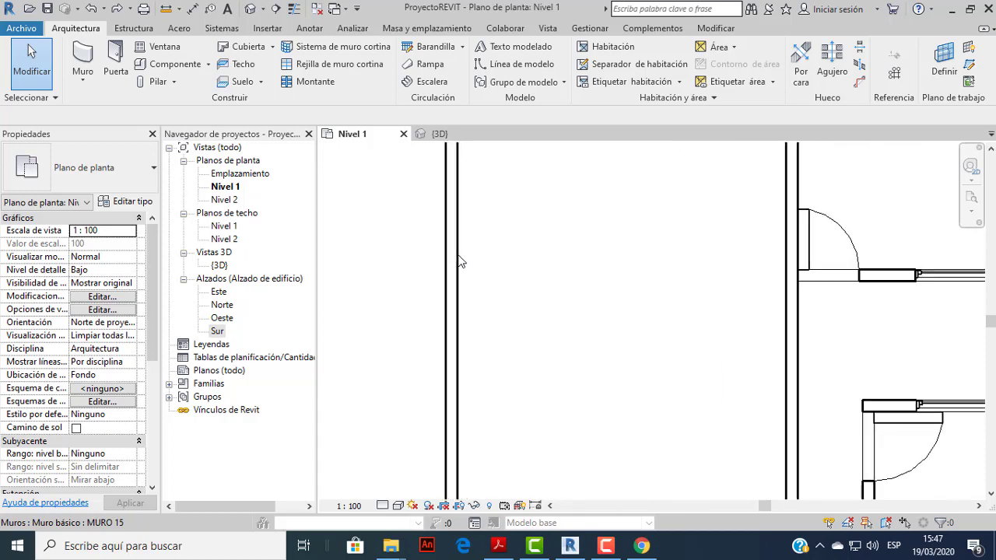
click(458, 257)
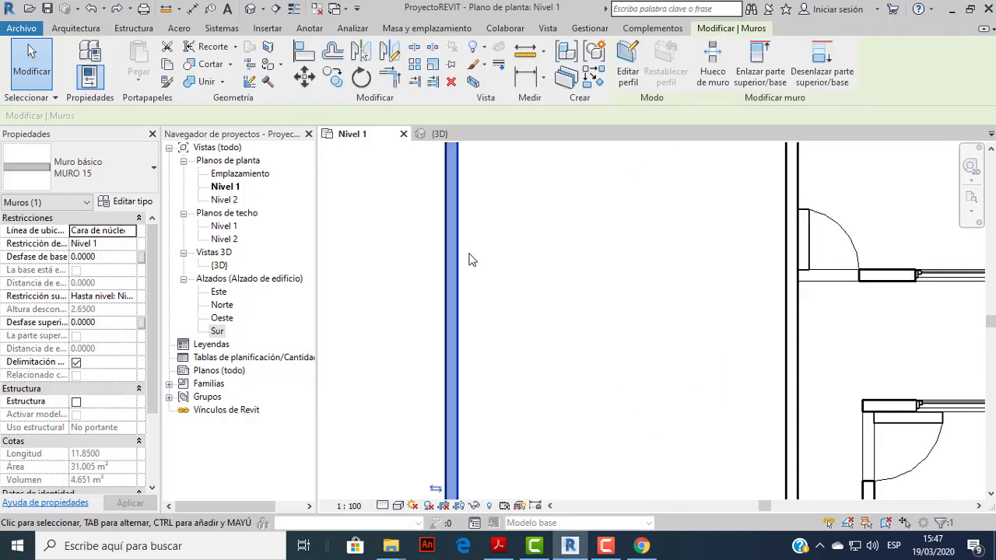
scroll(483, 260, down, 2)
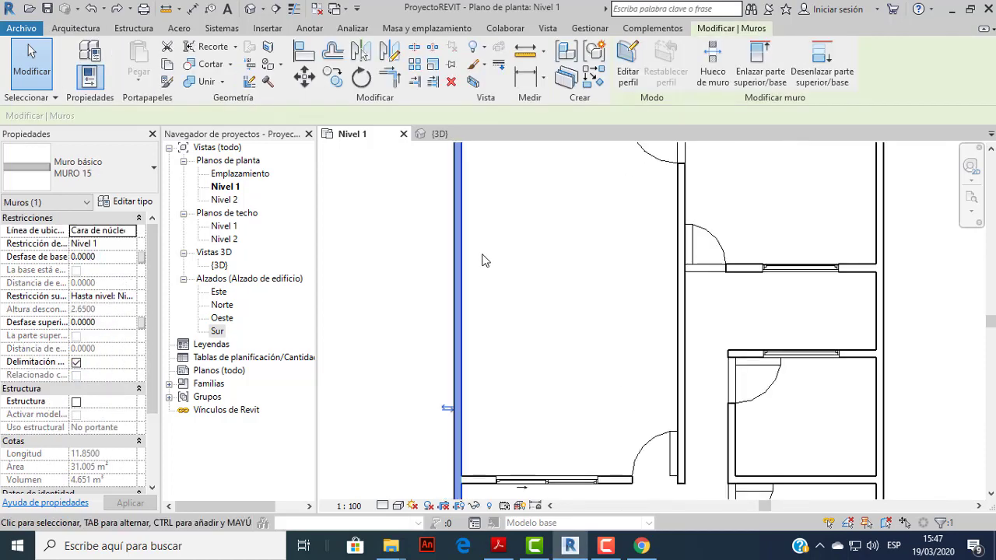
click(125, 201)
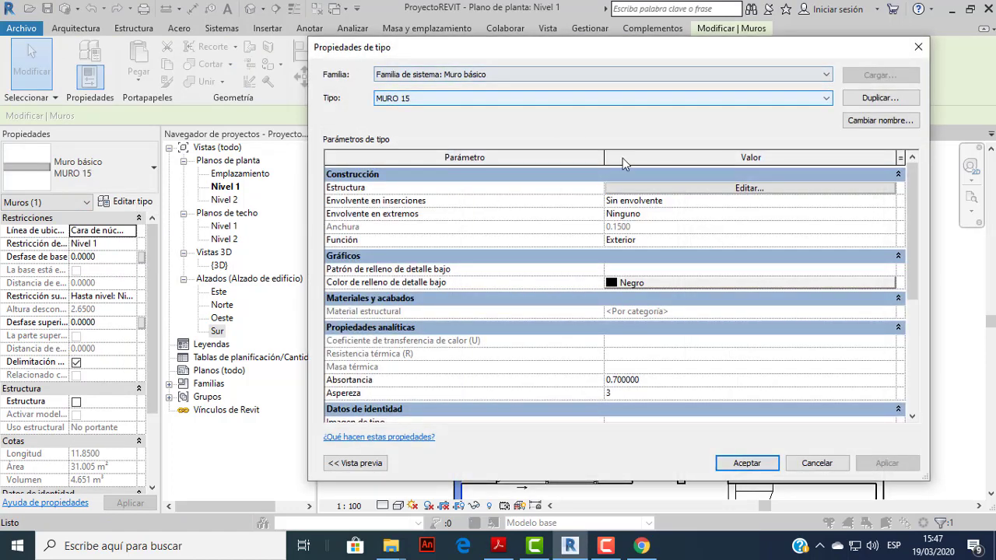
Clear Material estructural on the core layer and open that layer's material choices.
click(734, 187)
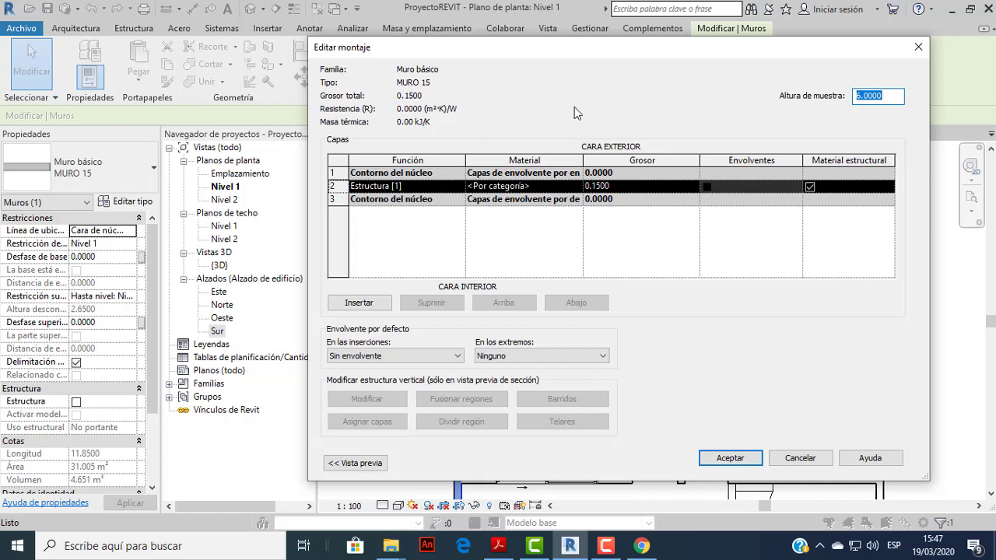
click(810, 187)
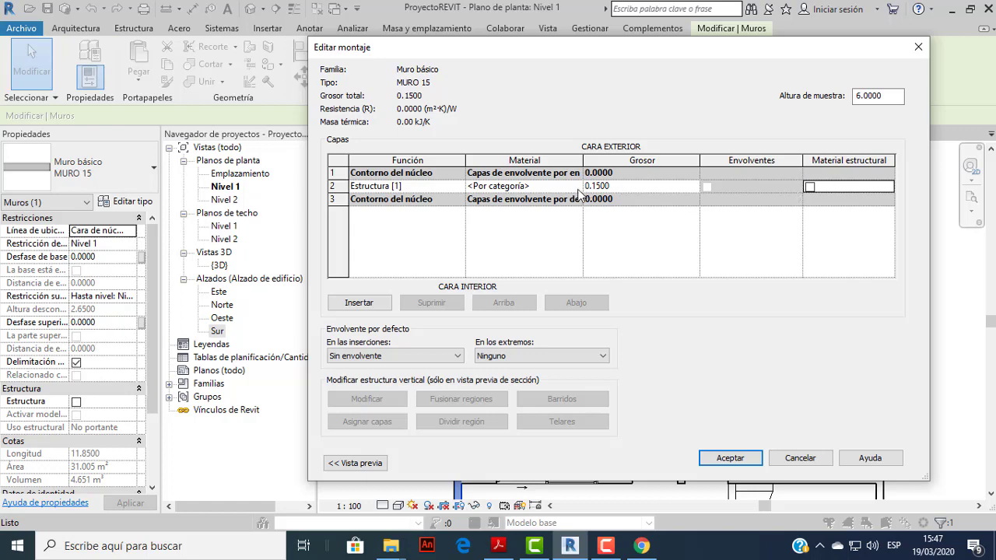
click(601, 190)
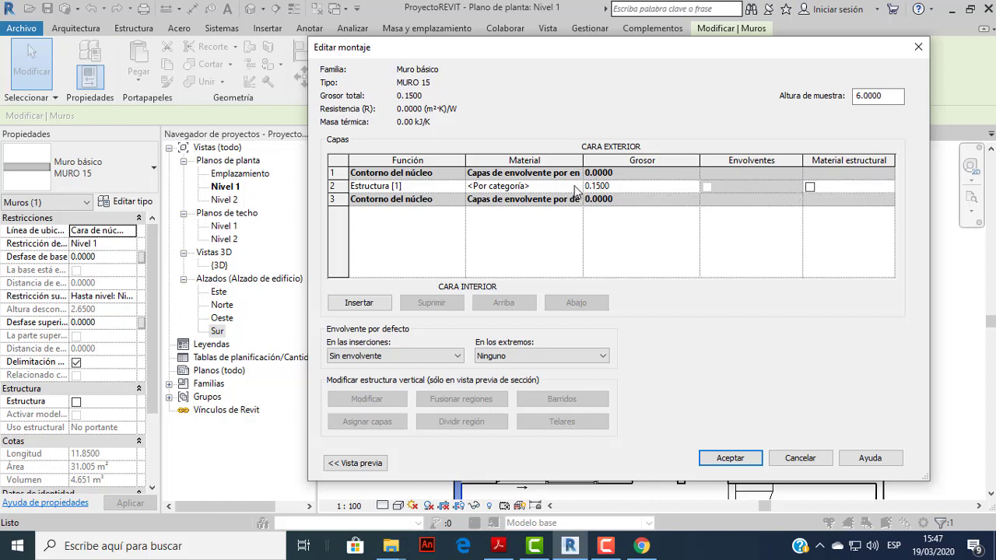
click(576, 190)
click(577, 186)
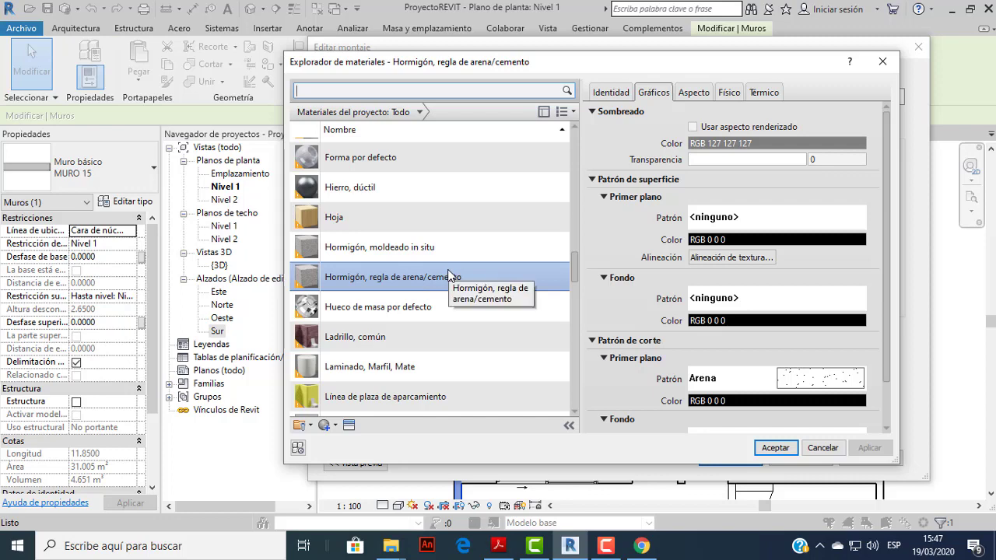
Select Forma por defecto and set its cut foreground pattern to Relleno uniforme.
scroll(436, 257, up, 1)
click(403, 185)
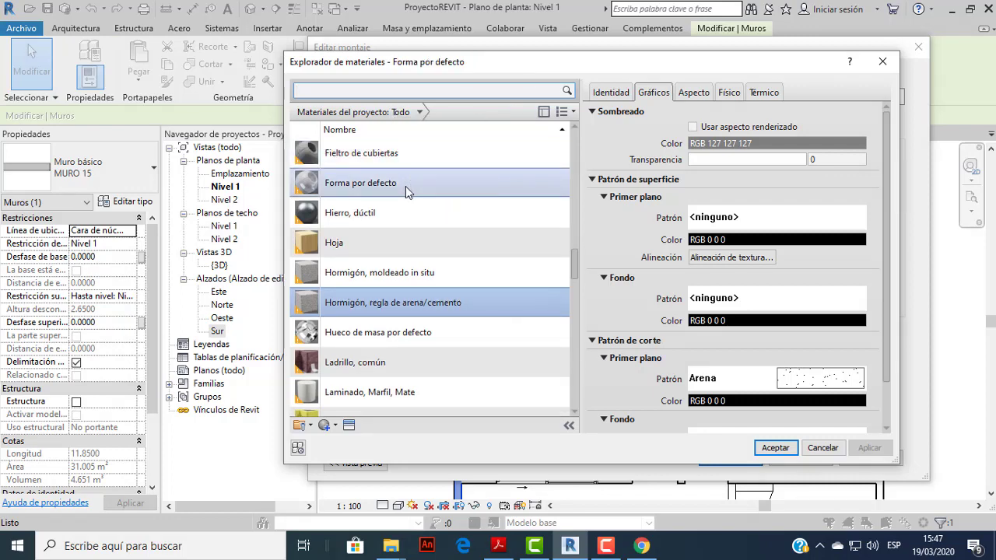
scroll(762, 282, down, 1)
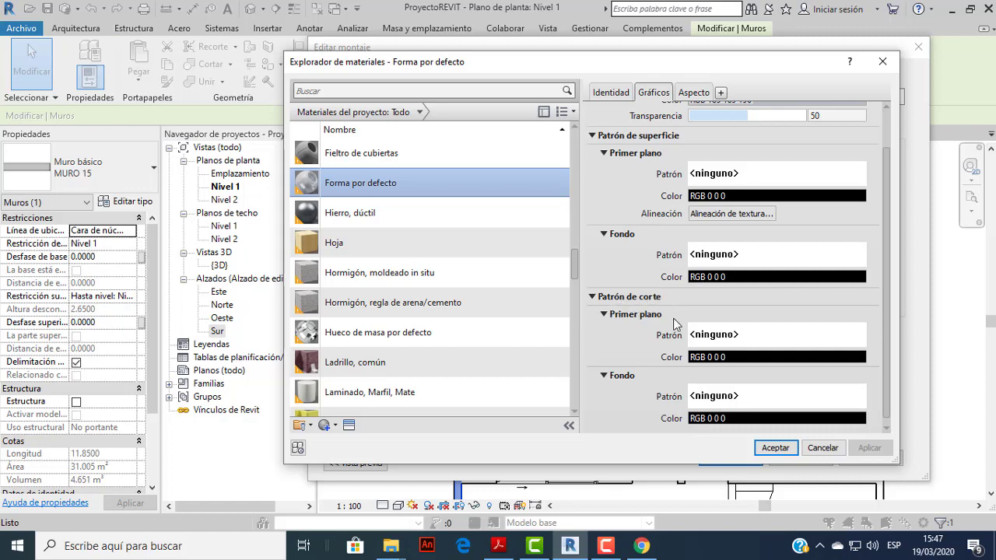
click(744, 341)
click(619, 232)
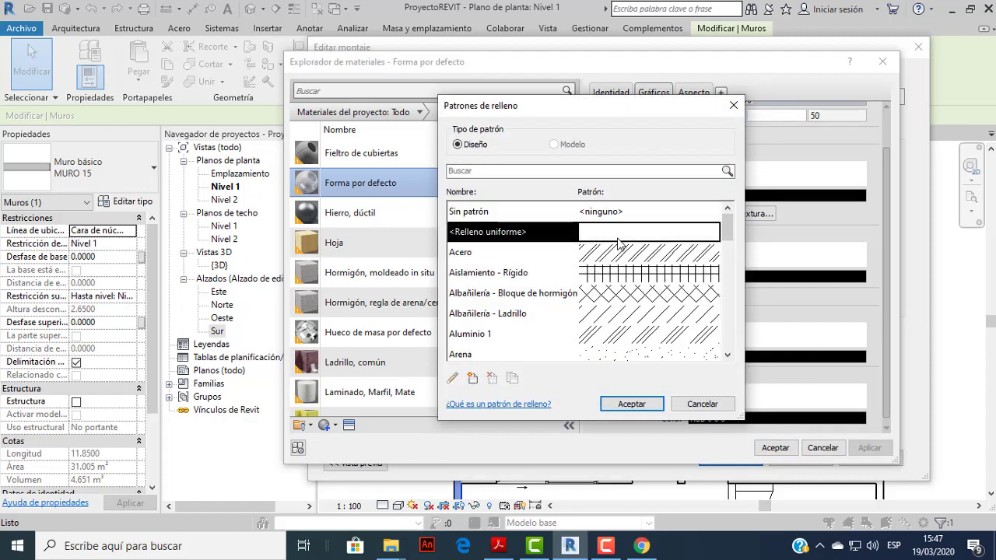
click(632, 404)
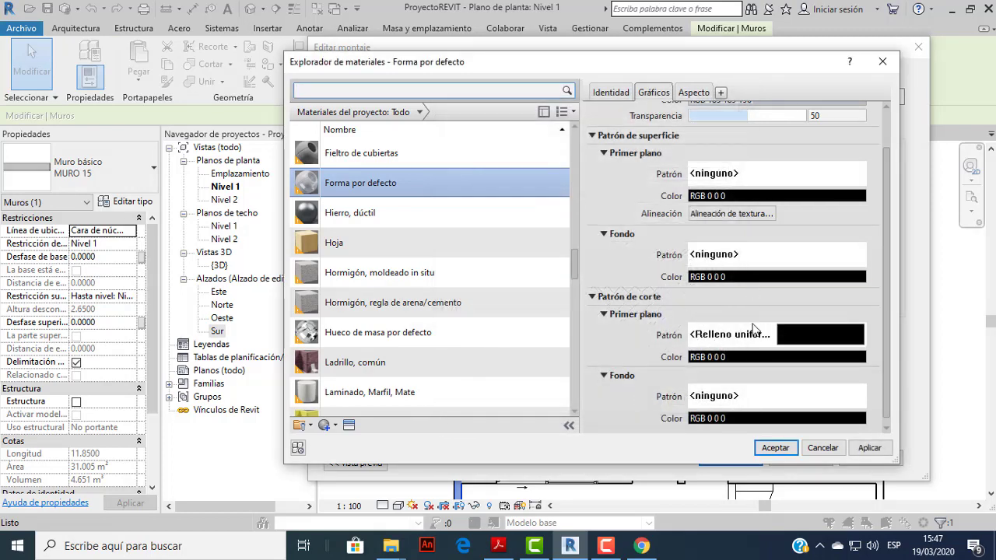
Accept the material, layer structure and wall type dialogs and deselect the wall.
click(775, 449)
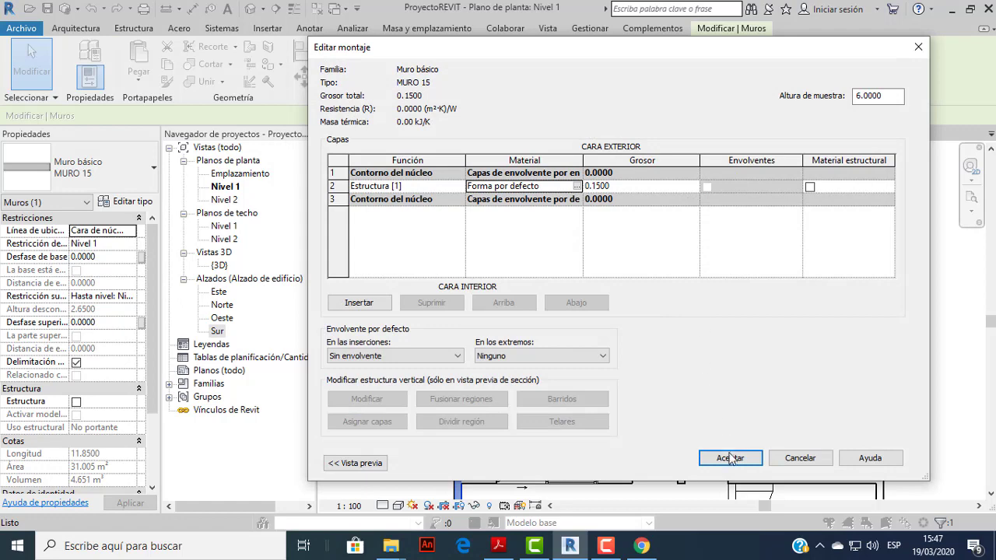
click(730, 458)
click(749, 456)
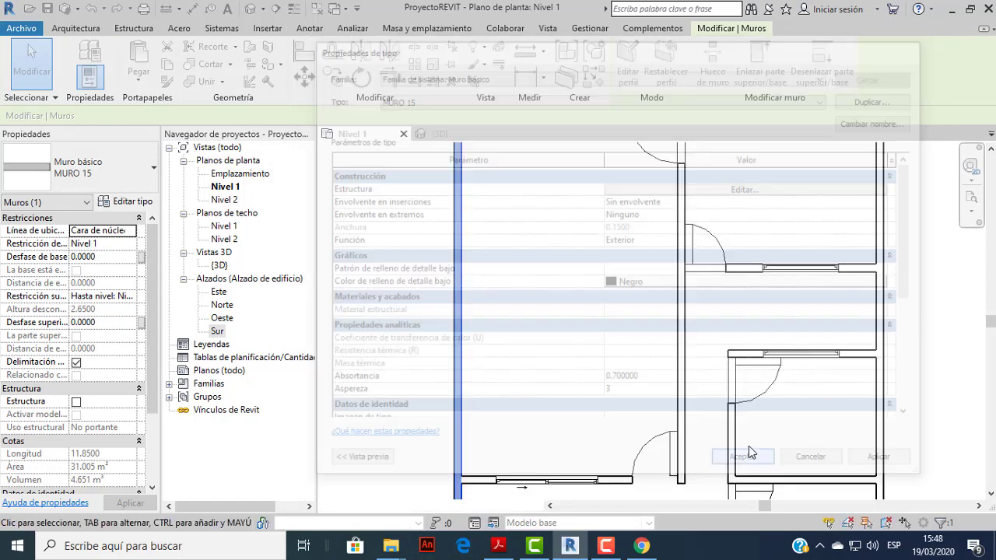
click(608, 304)
scroll(610, 306, down, 1)
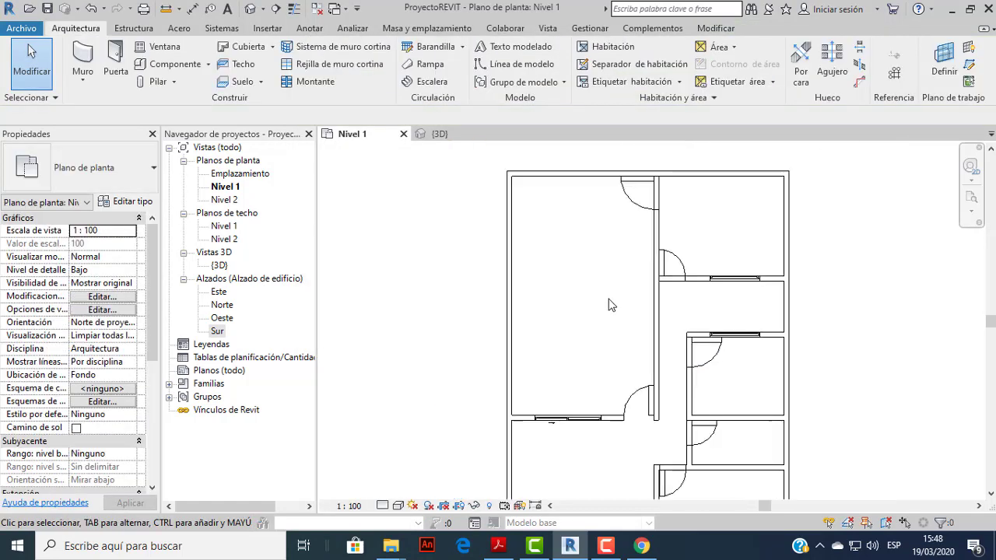
Show the {3D} view in Realista style, saving at the reminder, and orbit the house.
click(470, 139)
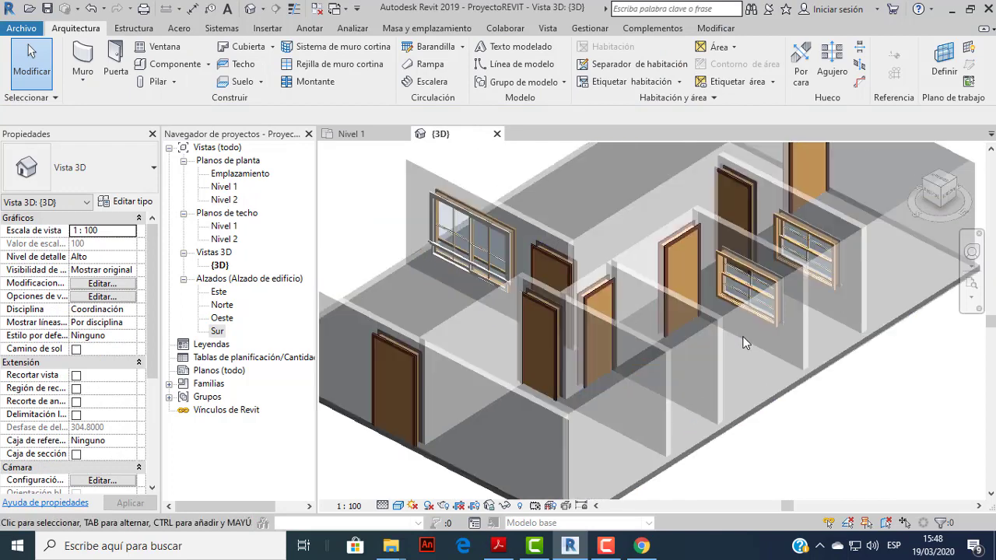
scroll(778, 389, up, 1)
scroll(785, 404, up, 1)
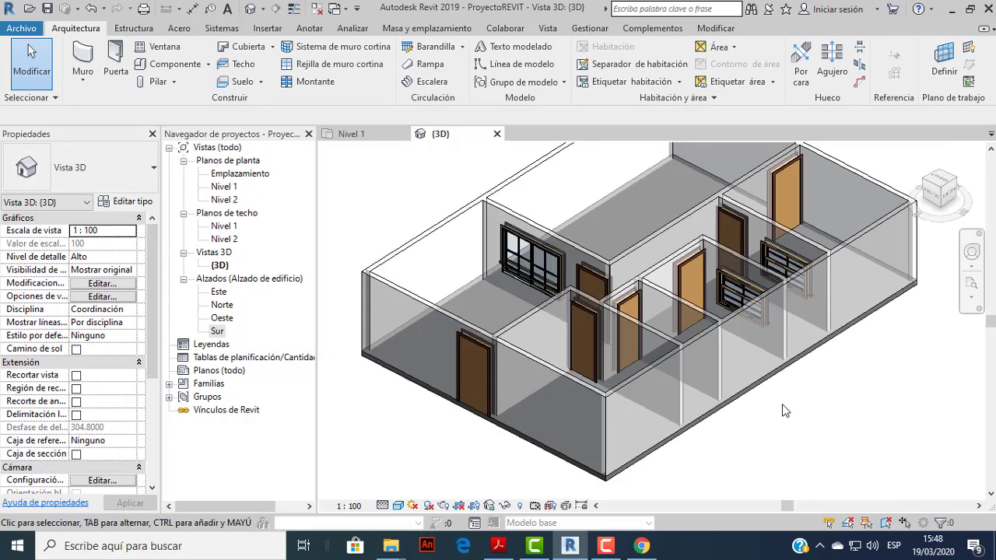
click(404, 507)
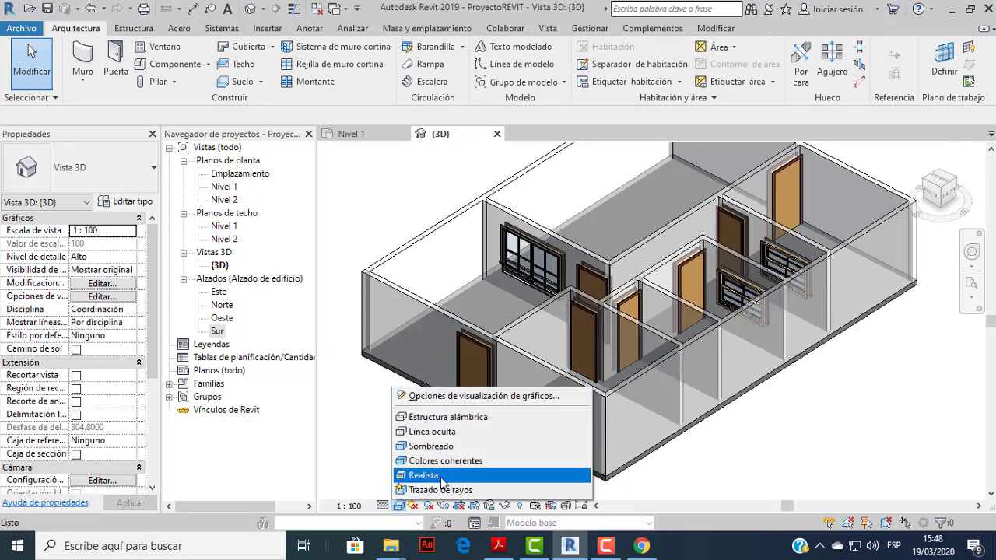
click(424, 473)
click(477, 227)
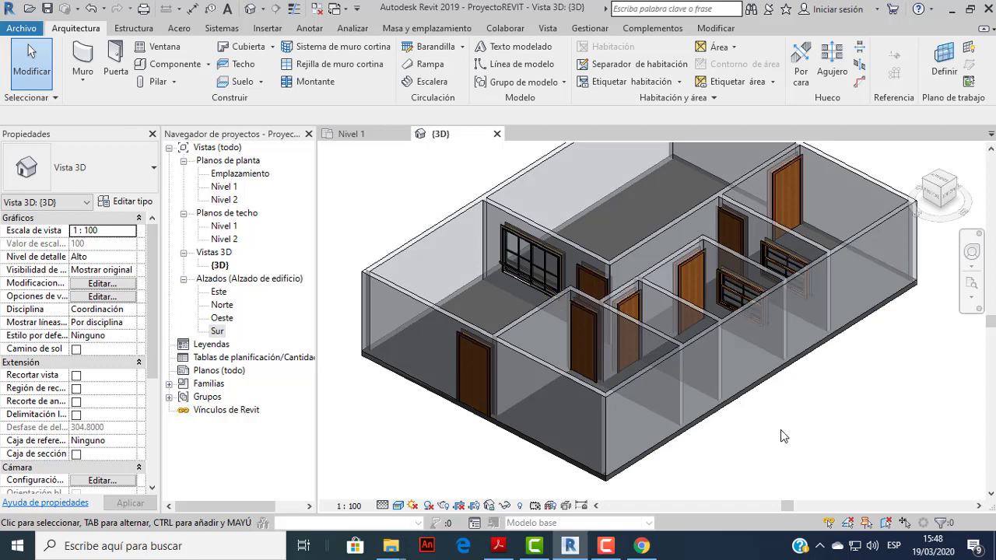
scroll(759, 348, up, 2)
shift+middle_drag(759, 347, 654, 420)
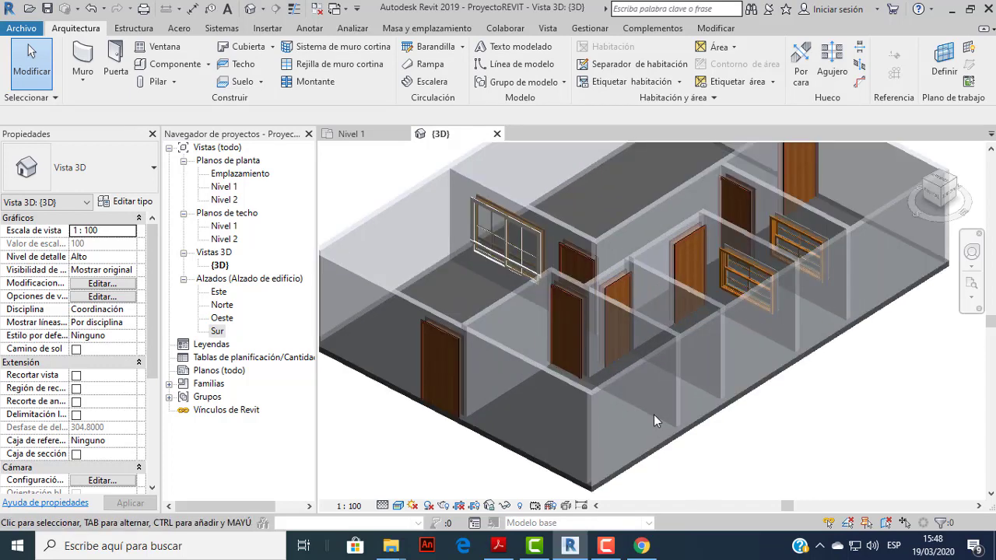
scroll(735, 360, down, 2)
mouse_move(735, 360)
shift+middle_down()
mouse_move(706, 368)
mouse_move(616, 314)
mouse_move(709, 397)
mouse_move(684, 387)
mouse_move(714, 344)
mouse_move(692, 327)
shift+middle_up()
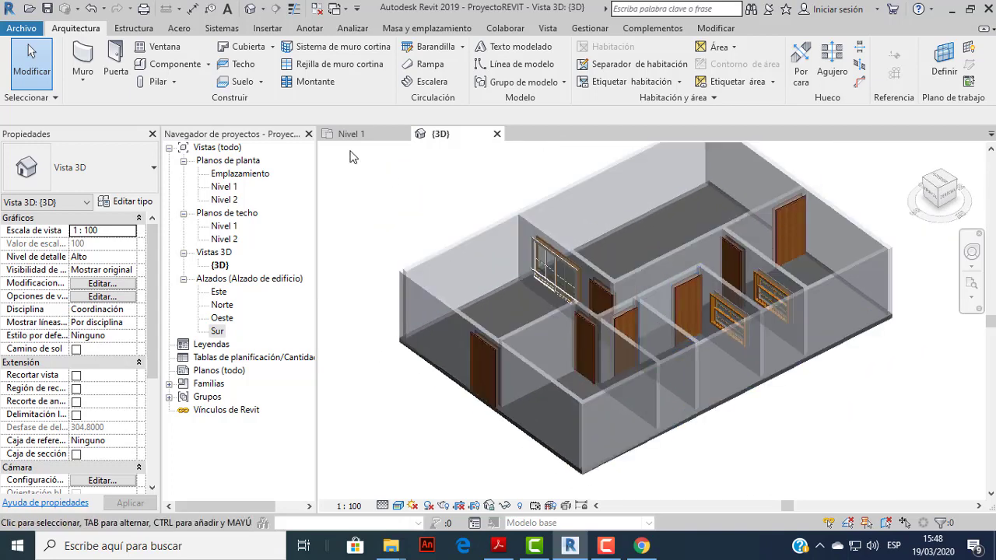
On the Nivel 1 plan, select the left exterior MURO 15 wall.
click(370, 133)
scroll(510, 280, up, 2)
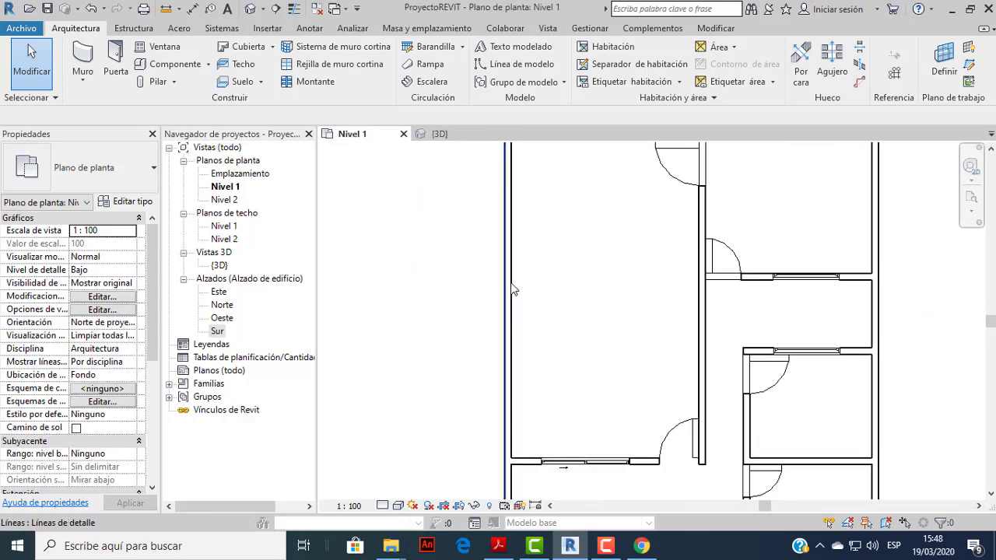
click(514, 290)
key(Escape)
scroll(515, 288, up, 1)
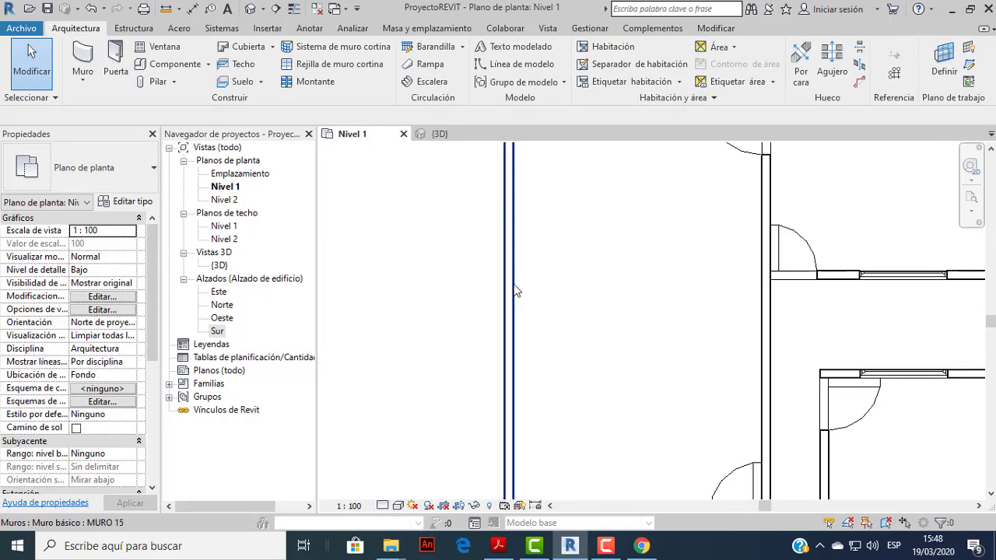
click(514, 292)
scroll(511, 285, down, 2)
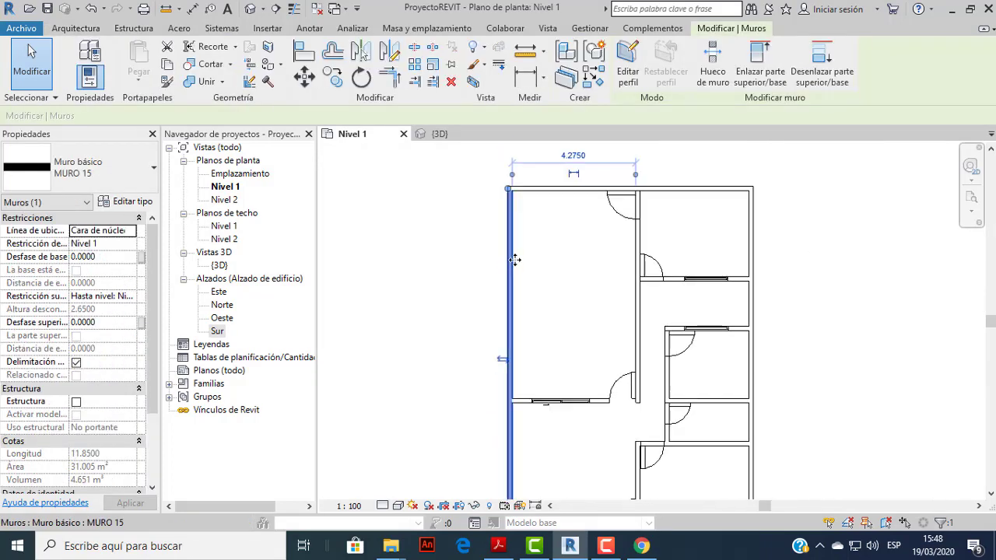
In the wall type's structure, set the core layer material to Hormigón, regla de arena/cemento.
click(142, 204)
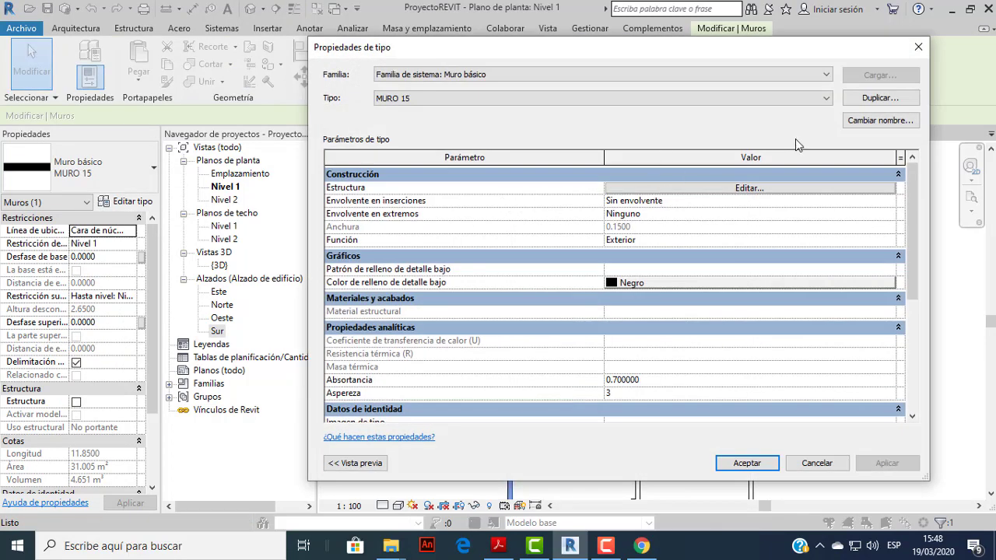
click(746, 190)
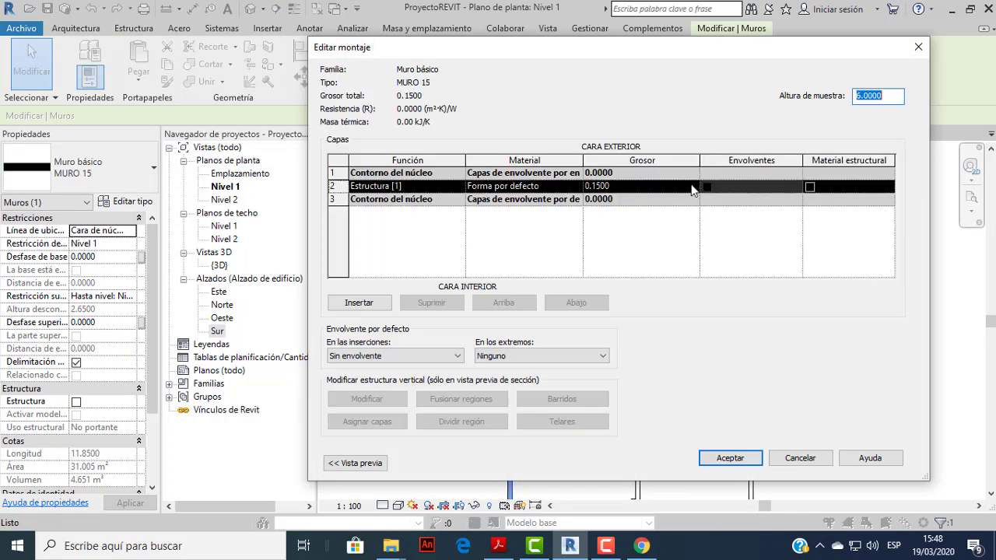
click(577, 188)
click(577, 186)
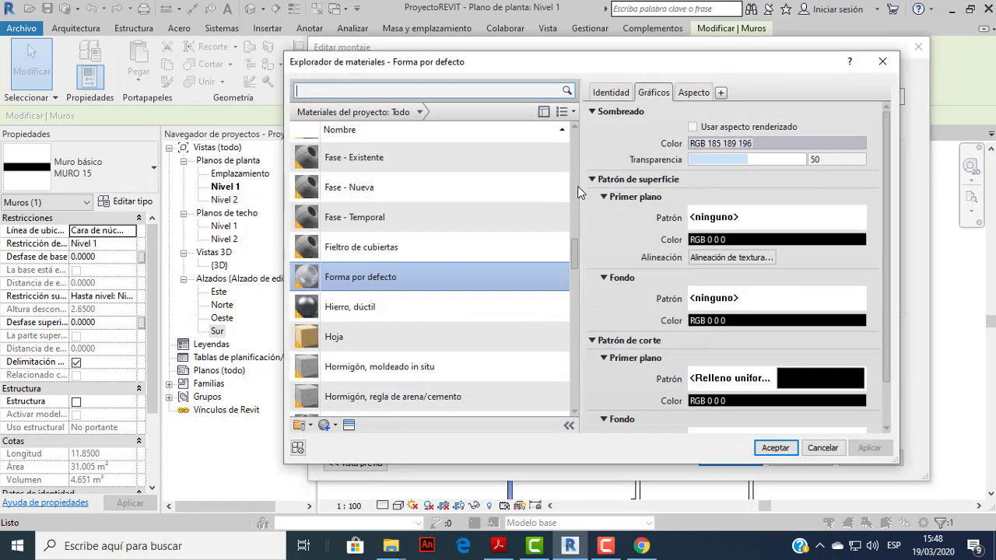
scroll(425, 294, down, 1)
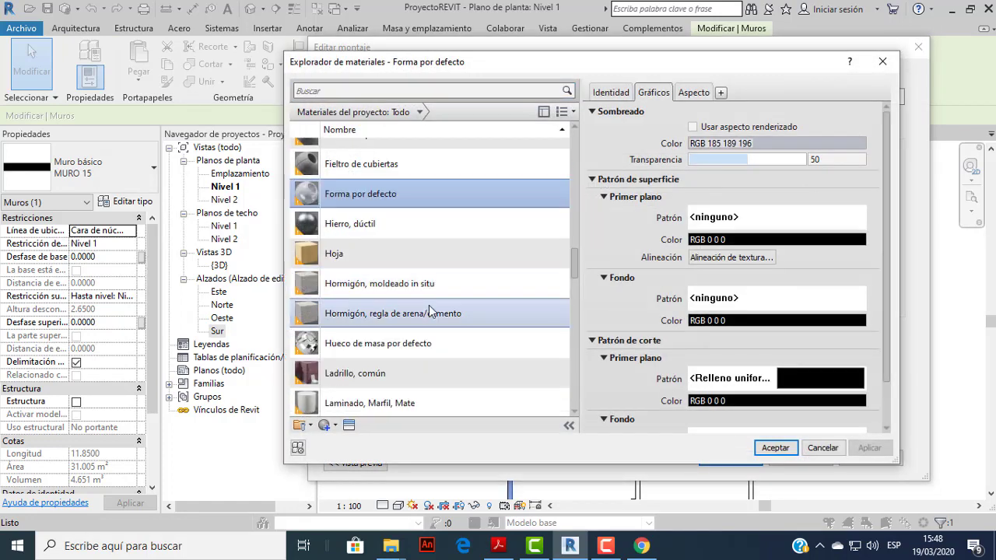
click(510, 313)
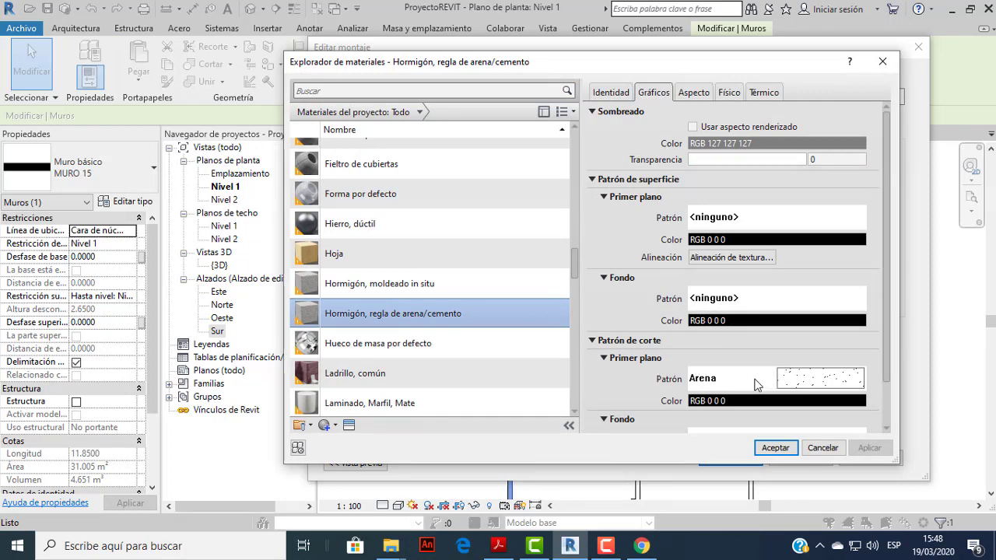
Give that material a <Relleno uniforme> solid-fill cut pattern and accept all dialogs.
click(811, 380)
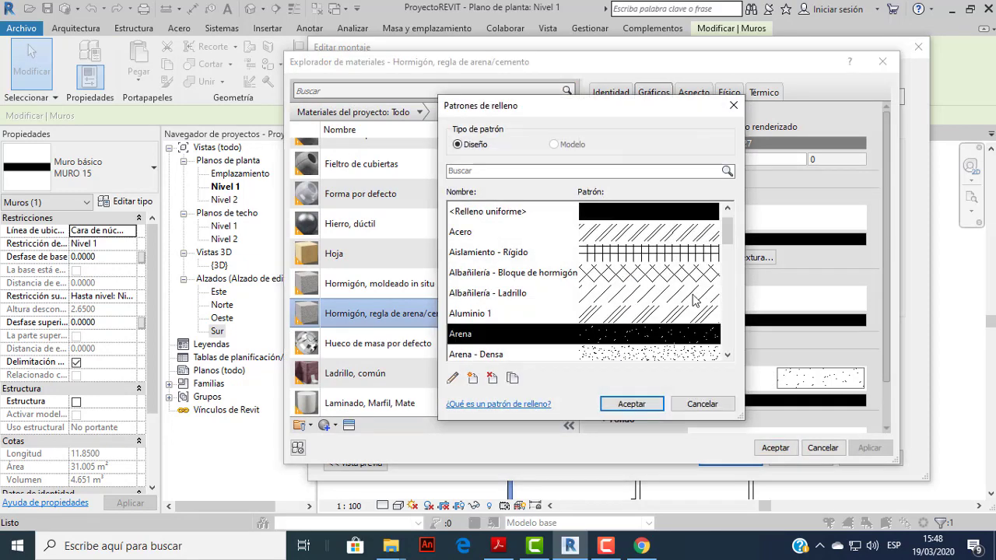
click(648, 213)
click(632, 404)
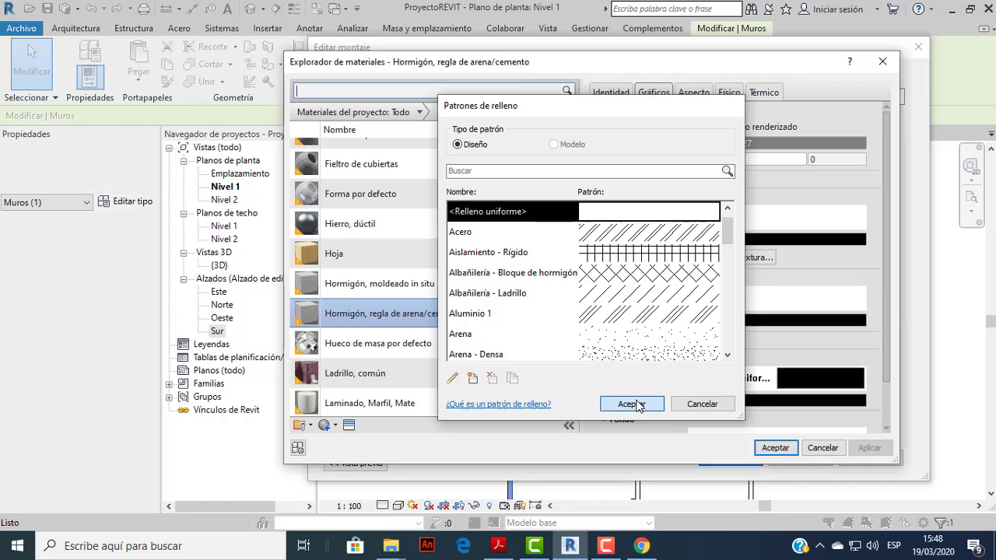
click(775, 451)
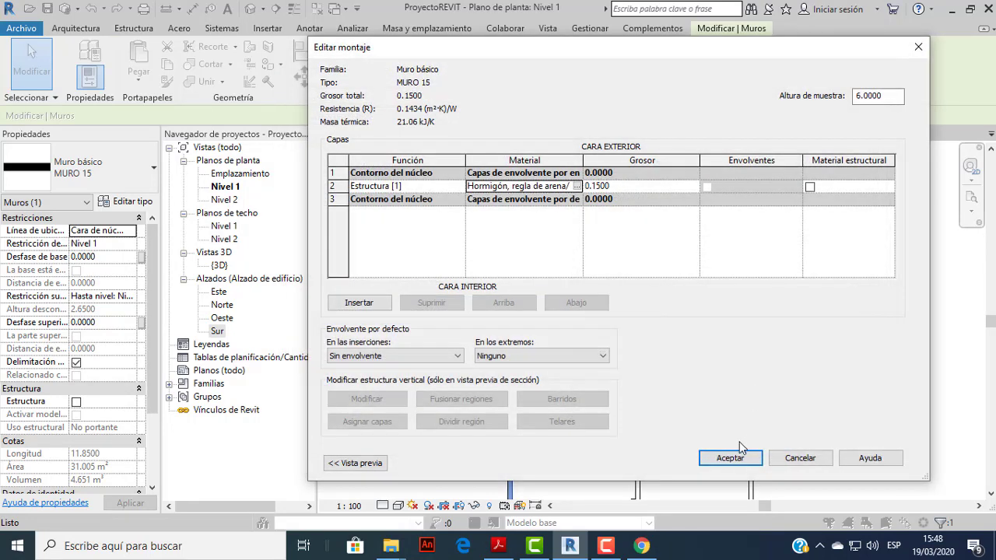
click(736, 460)
click(746, 463)
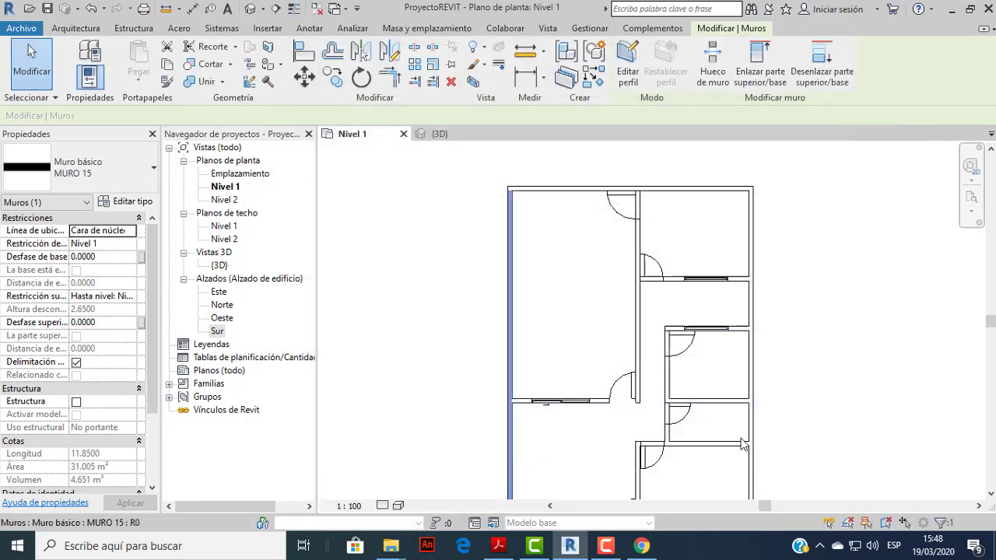
click(812, 327)
Check the house in the {3D} view.
click(436, 133)
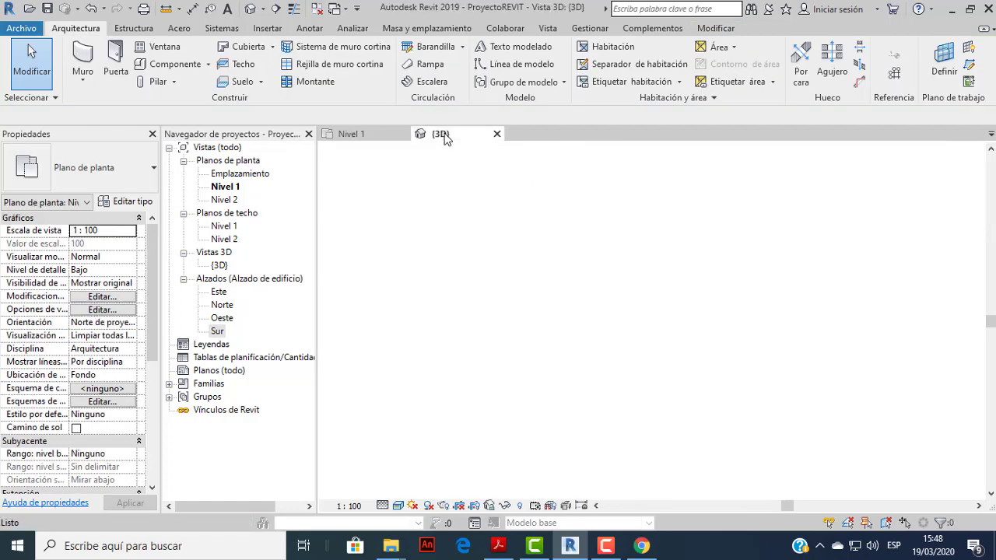
scroll(689, 307, down, 1)
middle_drag(639, 279, 595, 282)
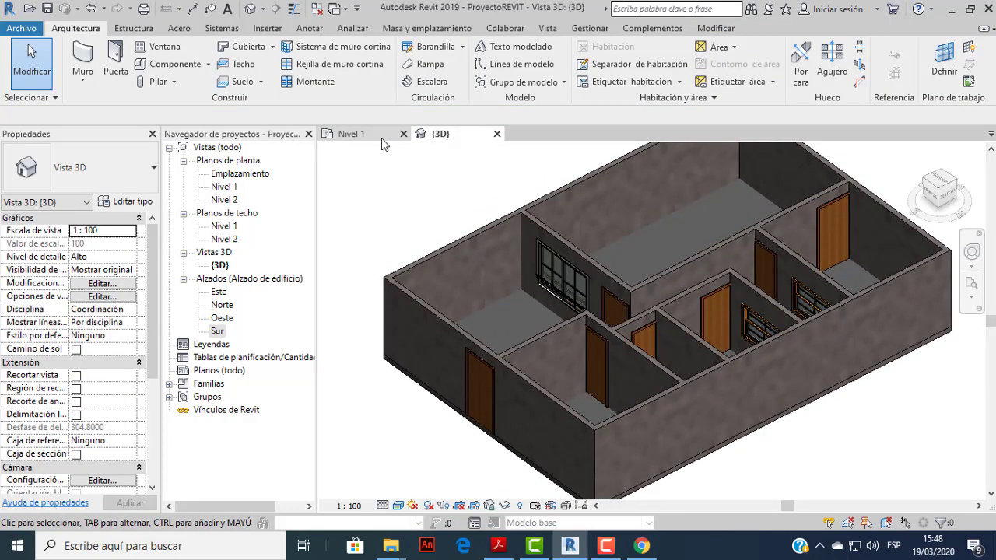
Set the Nivel 1 plan's detail level to Alto so walls draw as solid bands.
click(381, 138)
click(383, 506)
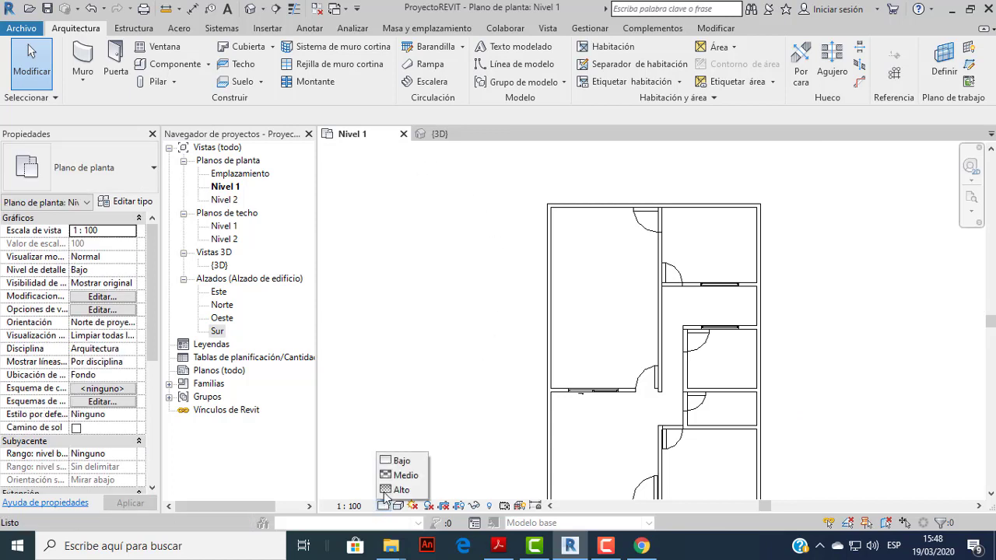
click(395, 488)
middle_drag(533, 359, 565, 265)
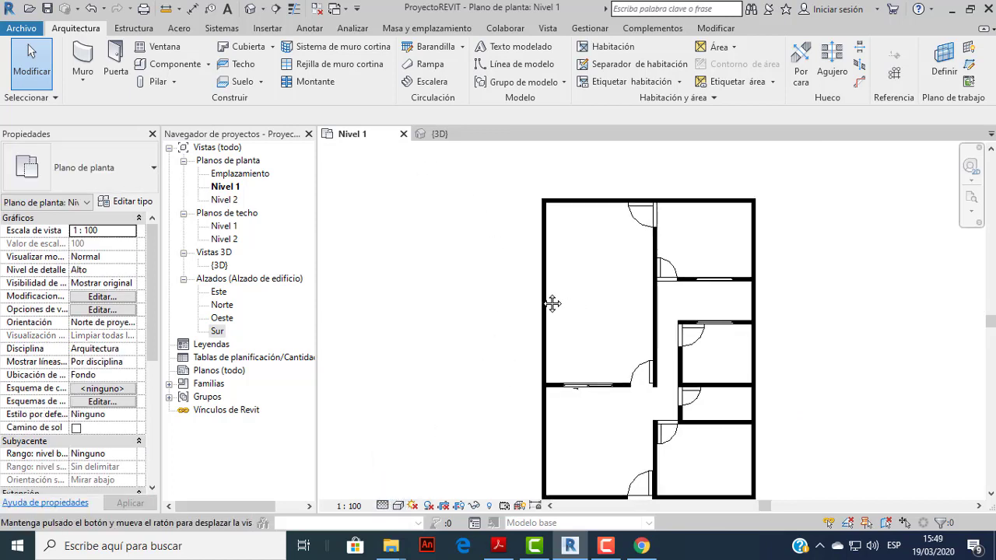
scroll(565, 264, up, 1)
scroll(574, 252, up, 1)
scroll(590, 276, down, 1)
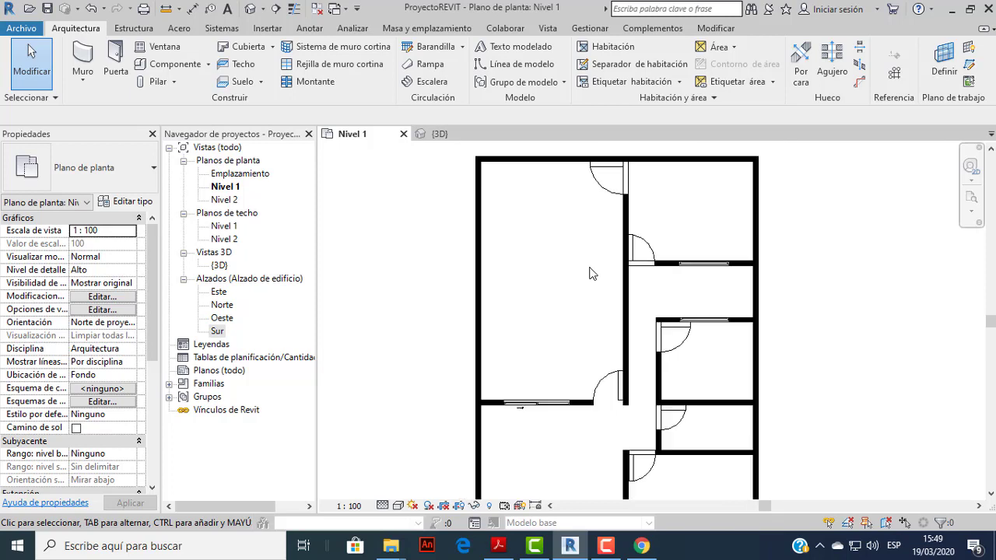
scroll(577, 277, down, 1)
Pan and zoom the Nivel 1 plan, then bring up the reference PDF.
scroll(578, 272, down, 1)
scroll(567, 267, up, 1)
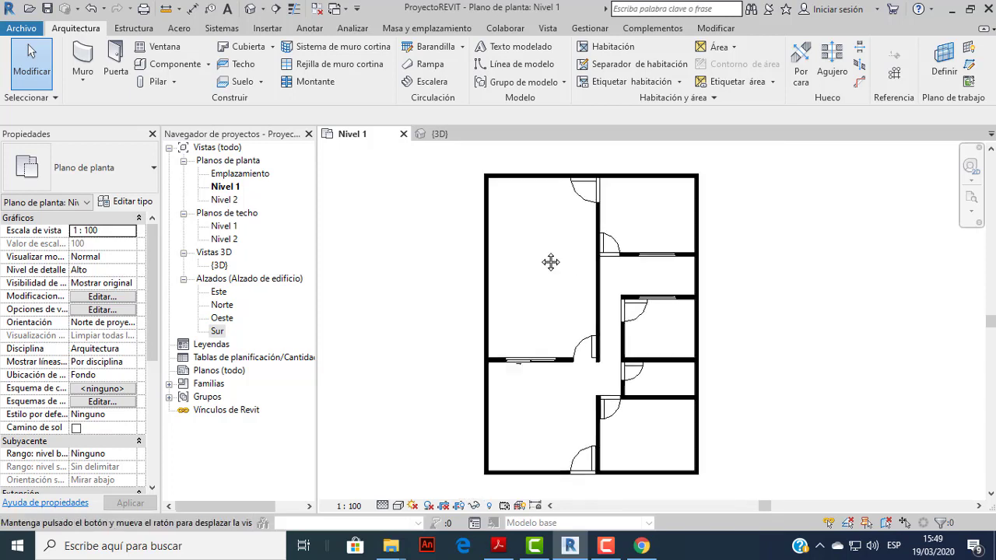
scroll(549, 262, up, 1)
scroll(562, 255, up, 1)
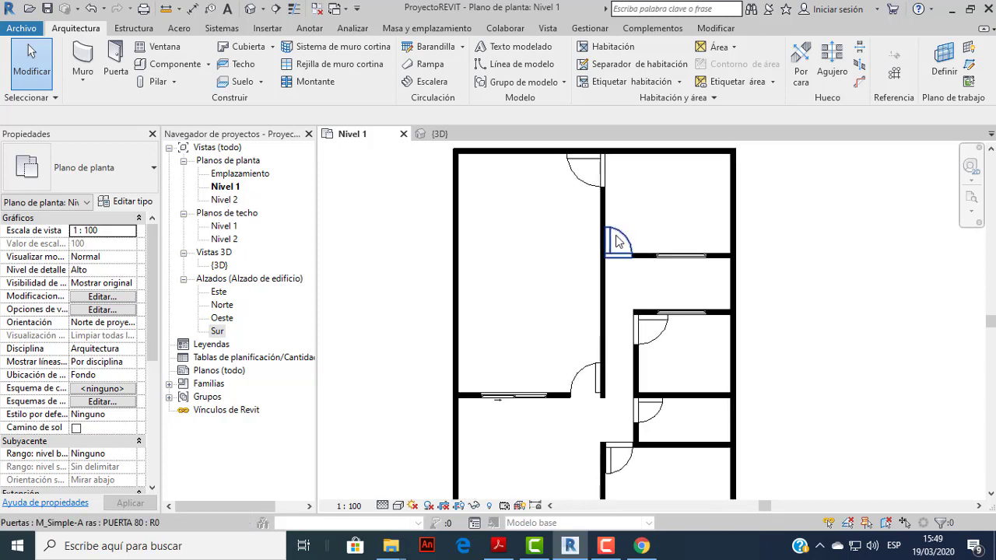
scroll(562, 257, down, 1)
middle_drag(561, 282, 528, 291)
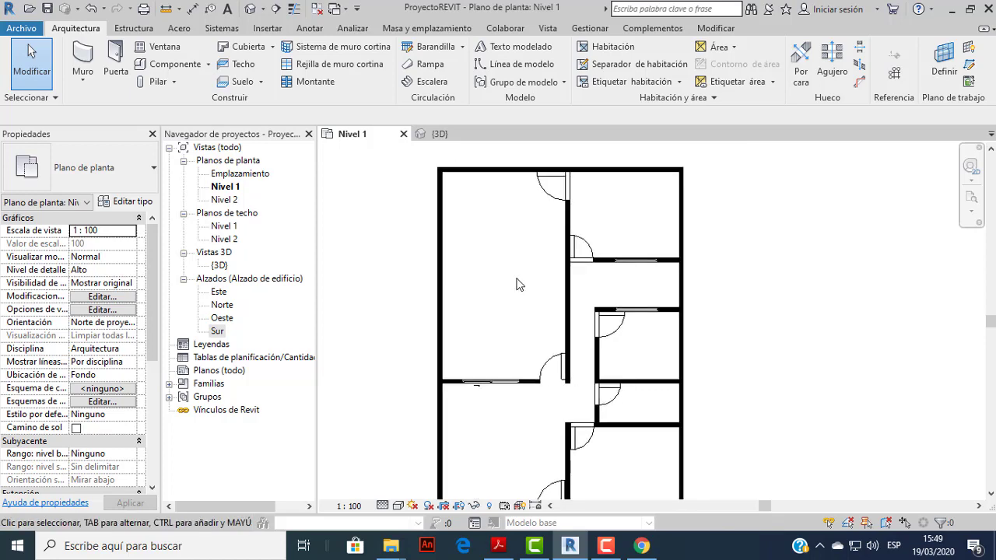
click(499, 546)
Scroll through the Proyecto 01.pdf room layout, then return to the Revit Nivel 1 plan.
scroll(570, 272, up, 2)
scroll(598, 226, up, 2)
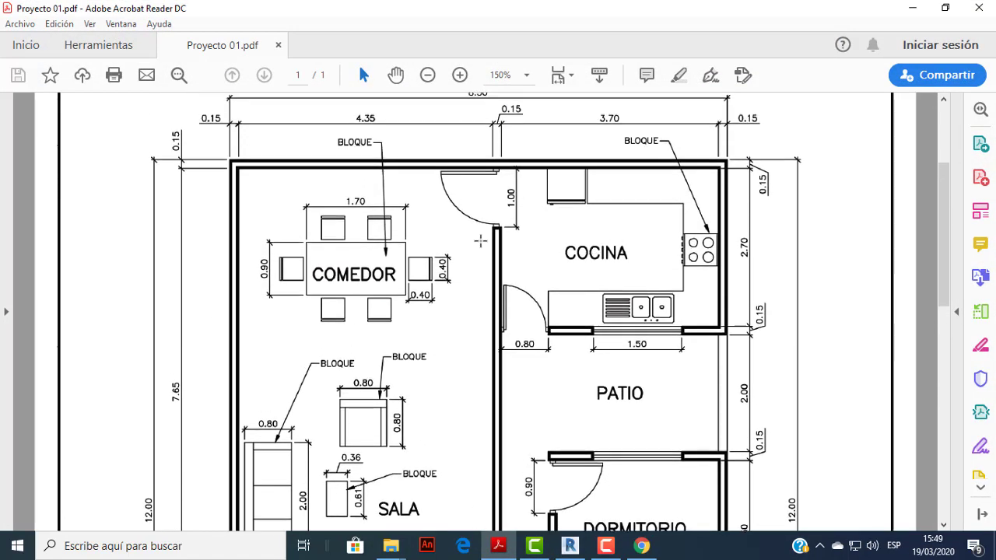
scroll(576, 252, down, 1)
scroll(594, 252, down, 1)
scroll(480, 256, down, 2)
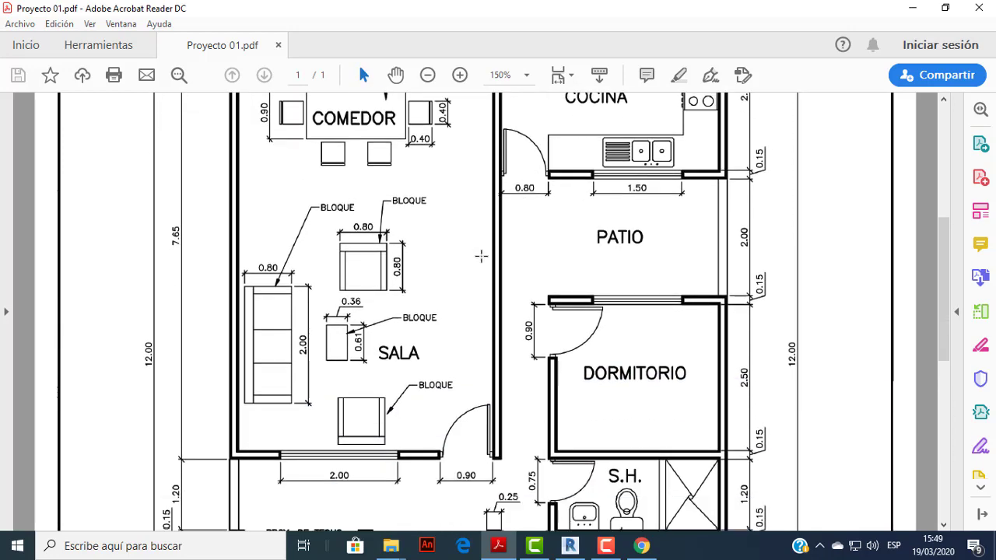
scroll(604, 518, up, 1)
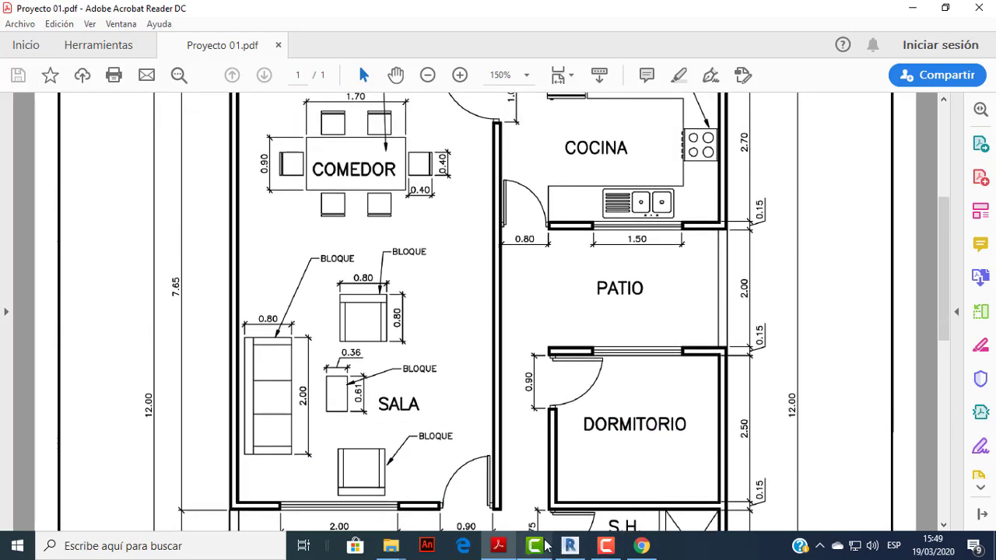
click(585, 542)
scroll(582, 342, down, 2)
scroll(580, 273, up, 2)
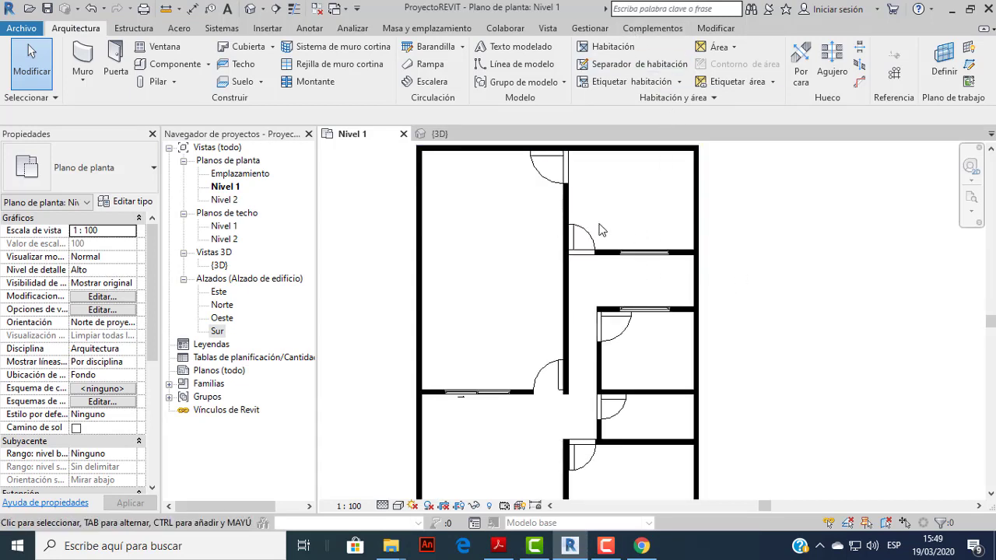
Start the Habitación tool and place a room in the large upper-left space.
scroll(621, 248, down, 1)
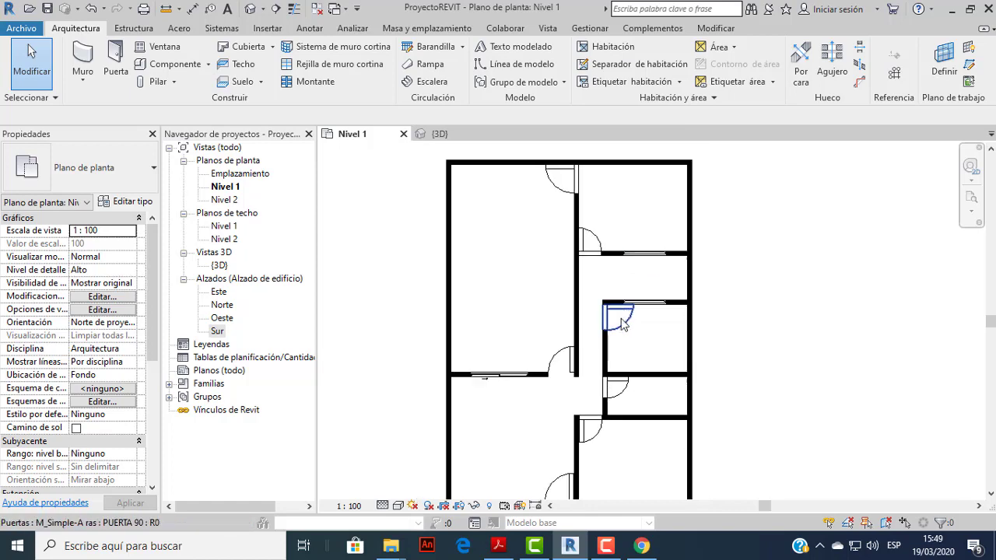
click(612, 50)
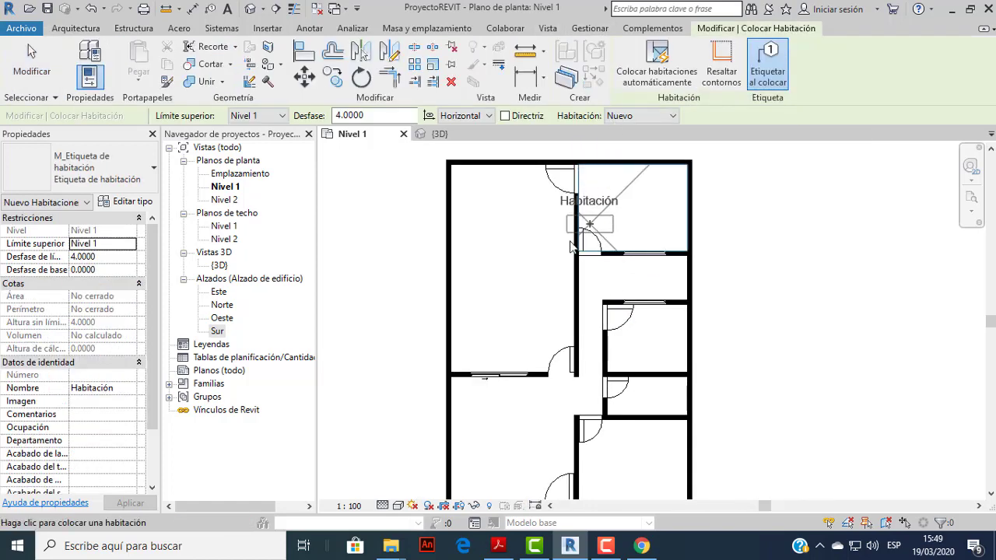
scroll(596, 218, down, 2)
scroll(559, 302, up, 2)
middle_drag(548, 288, 535, 276)
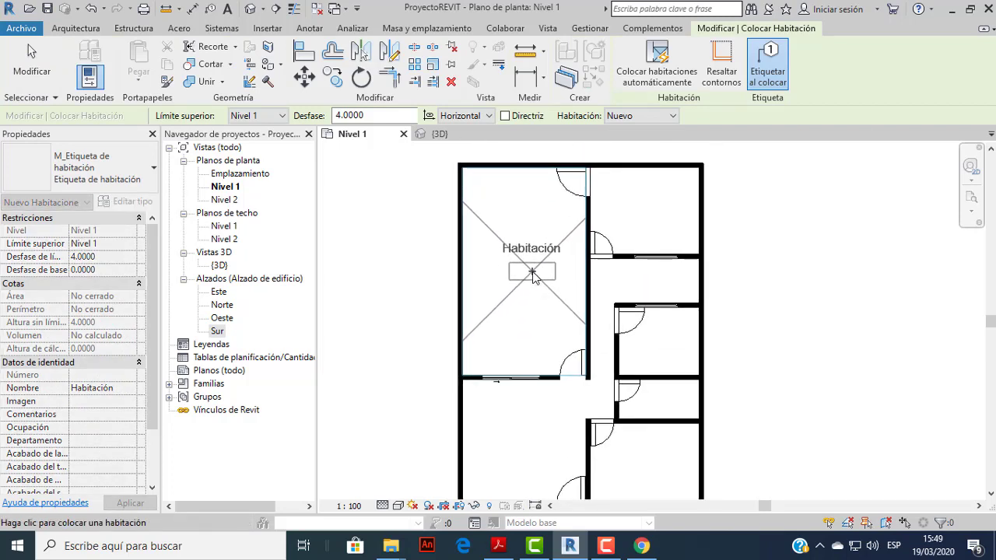
click(533, 274)
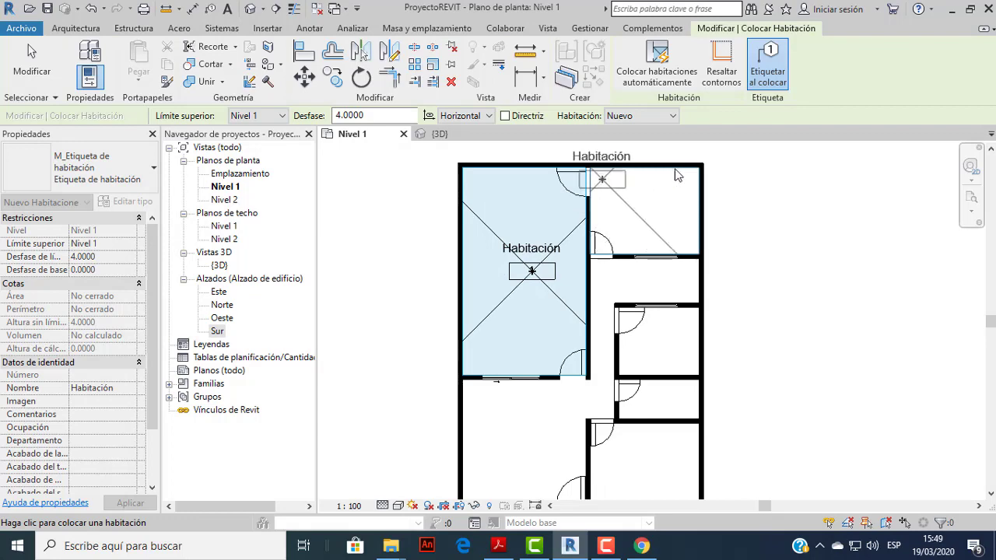
Place rooms in the upper-right and middle-right spaces.
scroll(554, 253, up, 1)
scroll(547, 235, up, 1)
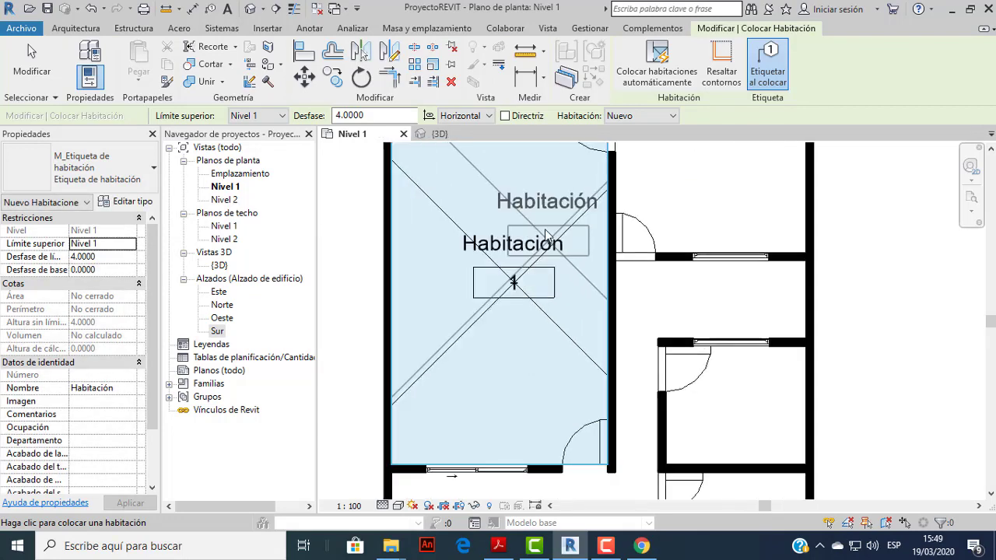
scroll(547, 235, down, 1)
scroll(670, 202, down, 1)
middle_drag(618, 222, 591, 290)
scroll(593, 288, up, 1)
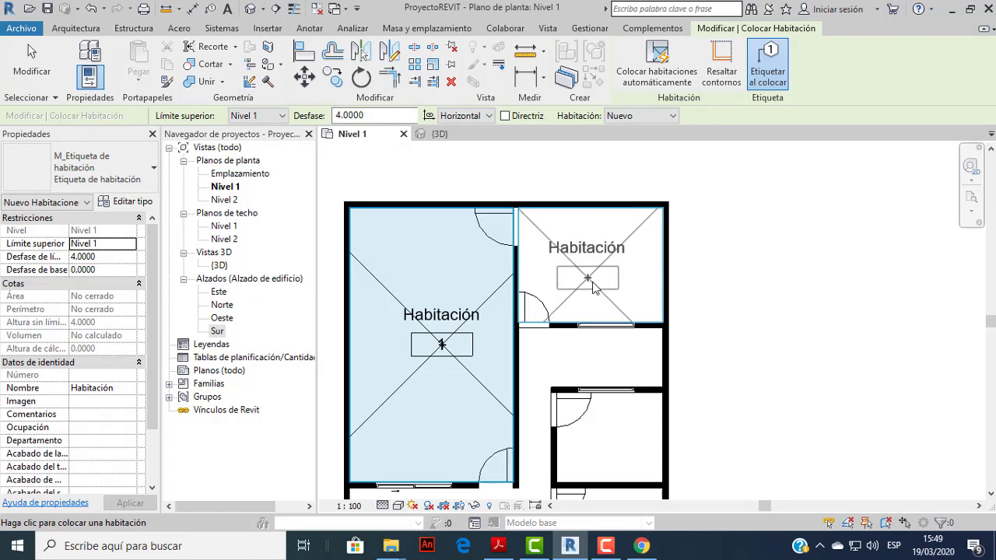
click(596, 287)
scroll(601, 280, down, 1)
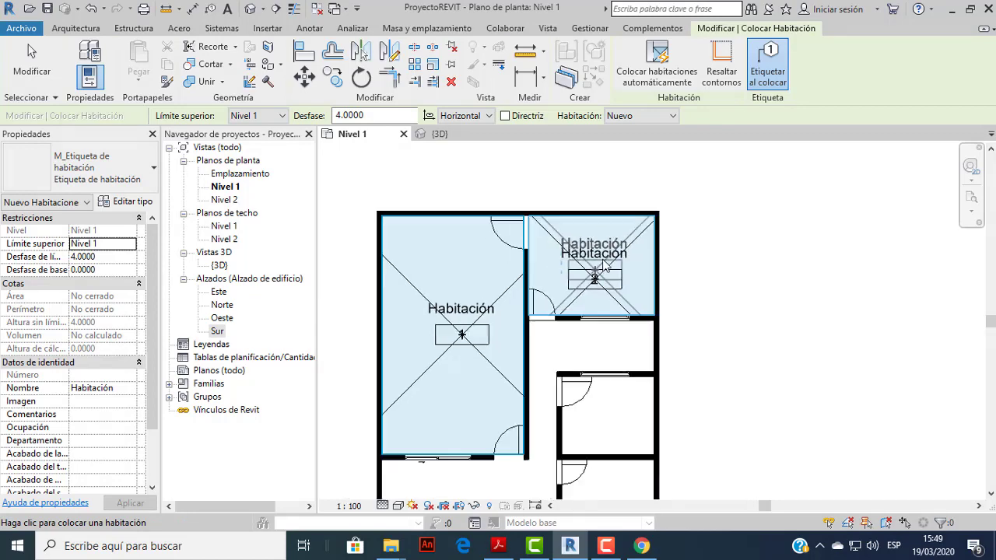
scroll(603, 279, down, 1)
scroll(604, 277, down, 1)
scroll(606, 363, up, 2)
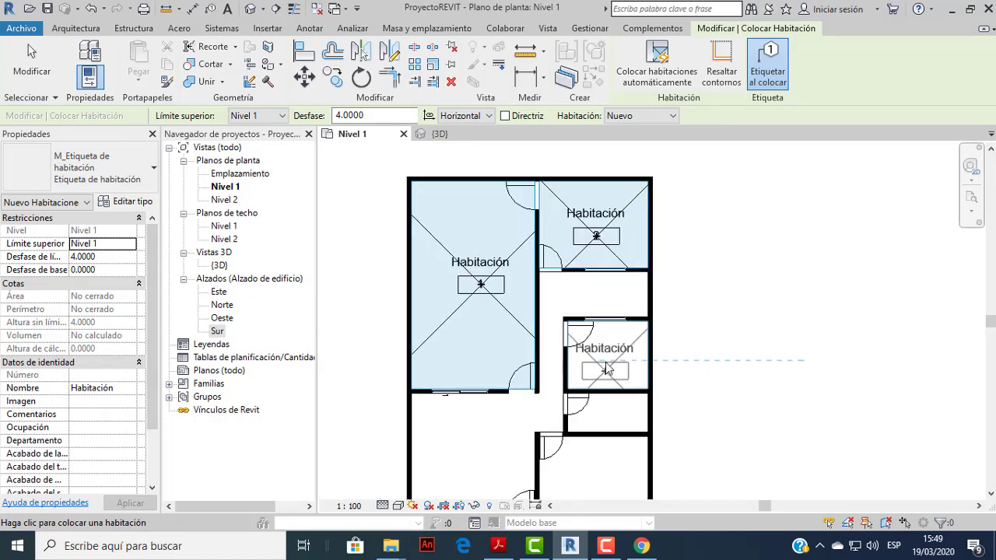
click(607, 412)
Fill the lower spaces of the plan with rooms, then finish room placement.
scroll(607, 413, up, 1)
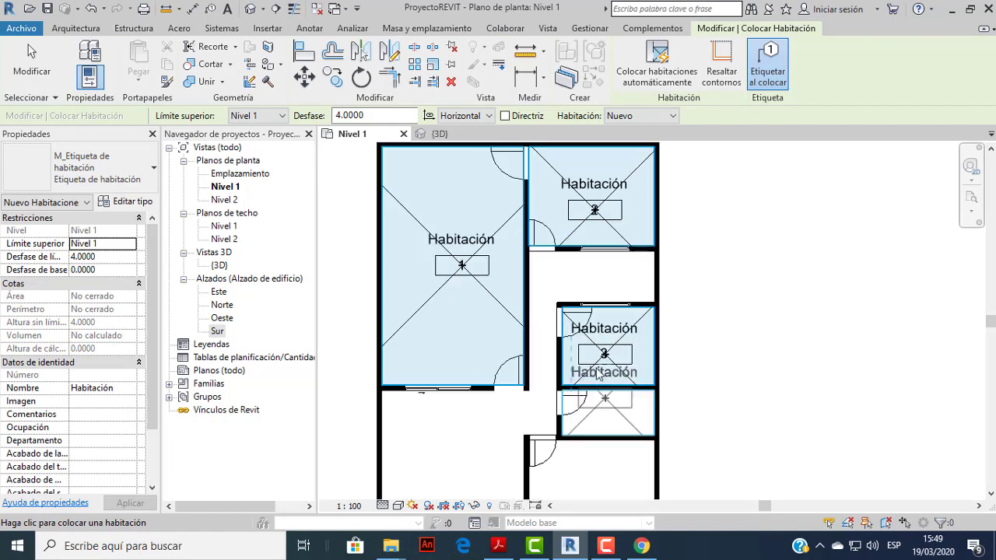
middle_drag(607, 412, 606, 314)
scroll(606, 314, up, 1)
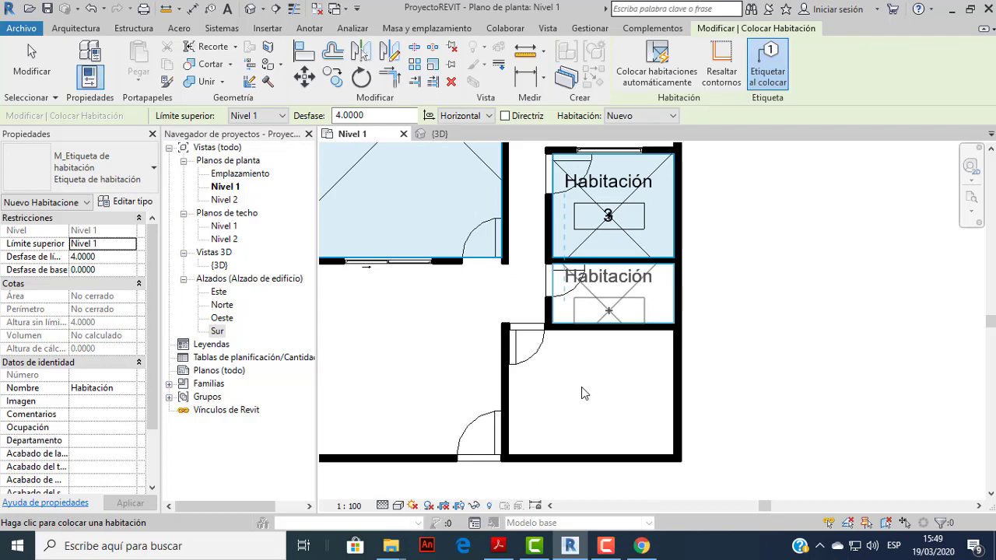
scroll(585, 390, down, 1)
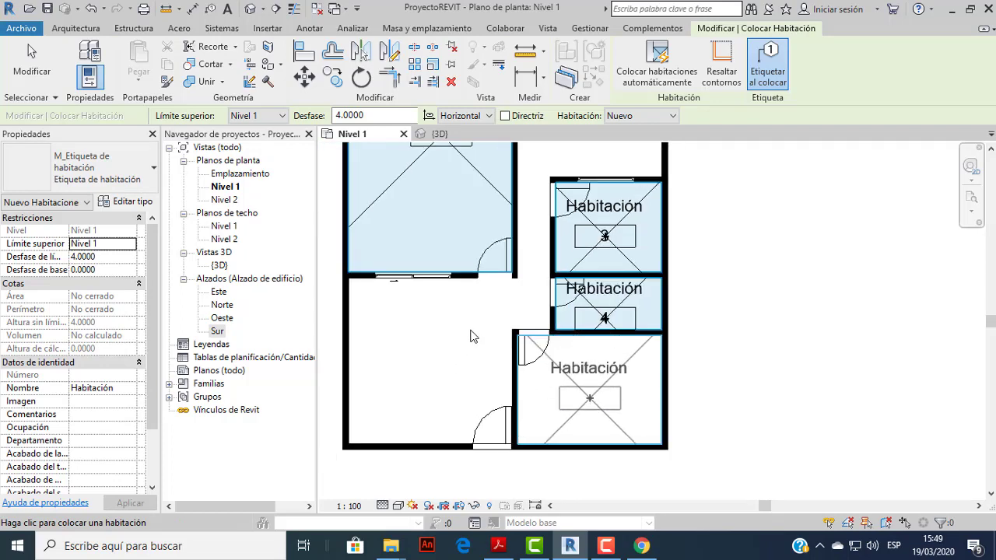
scroll(471, 336, down, 1)
middle_drag(471, 340, 481, 361)
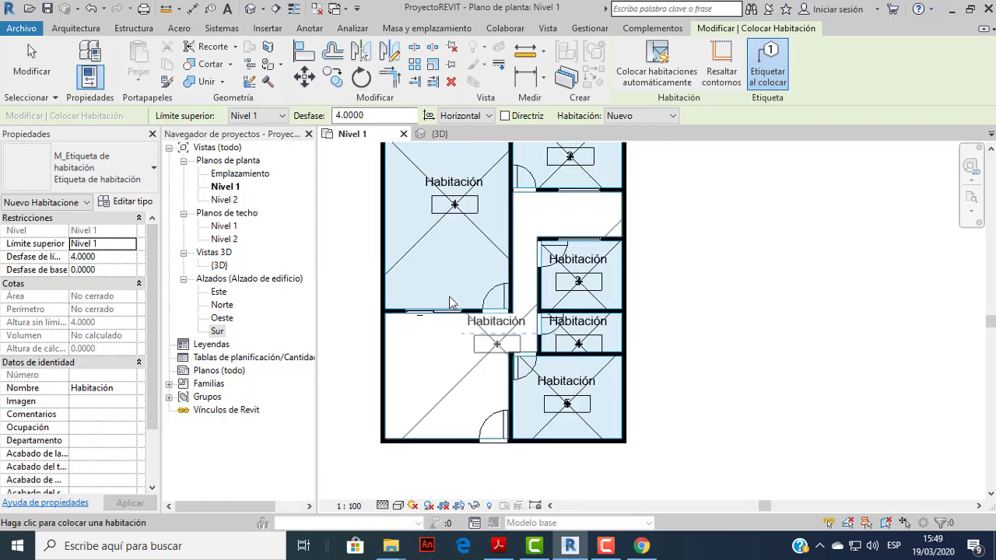
scroll(455, 380, down, 1)
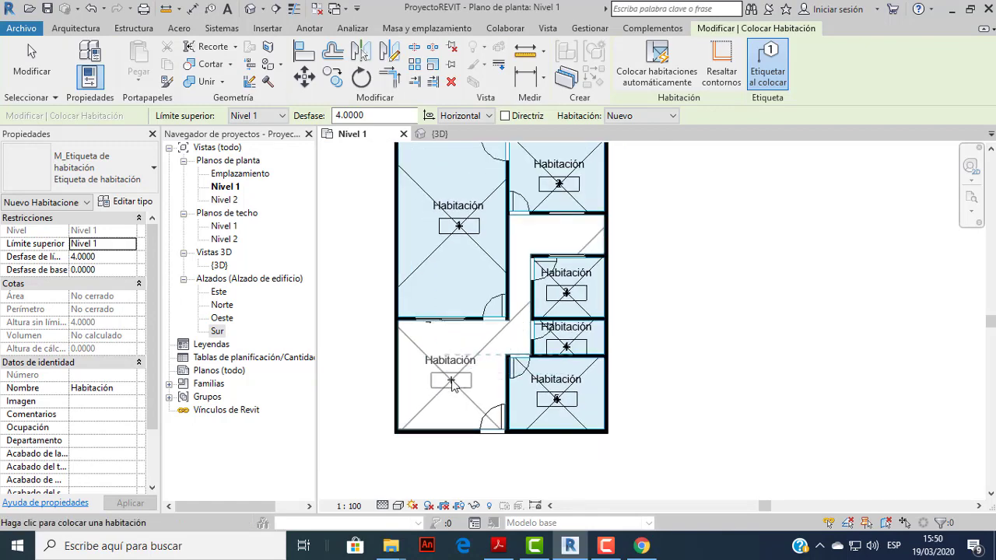
scroll(575, 318, down, 1)
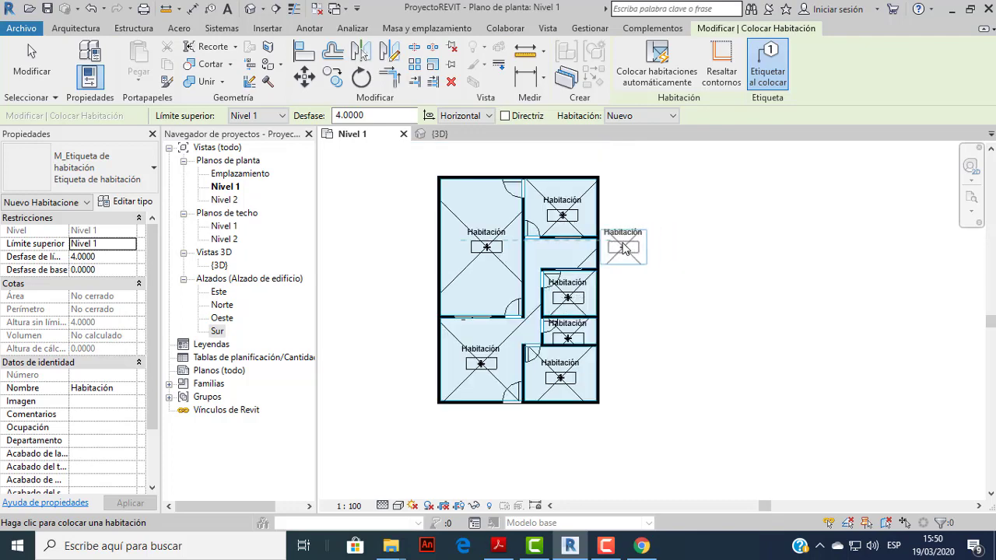
key(Escape)
key(Escape)
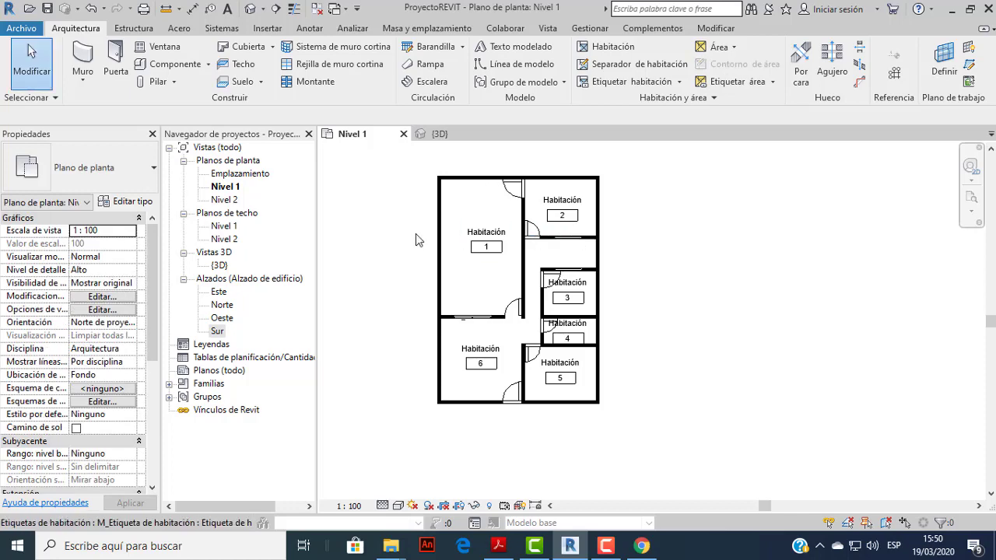
Select the room 1 tag, leaving its name unchanged.
scroll(479, 226, up, 1)
scroll(507, 233, up, 2)
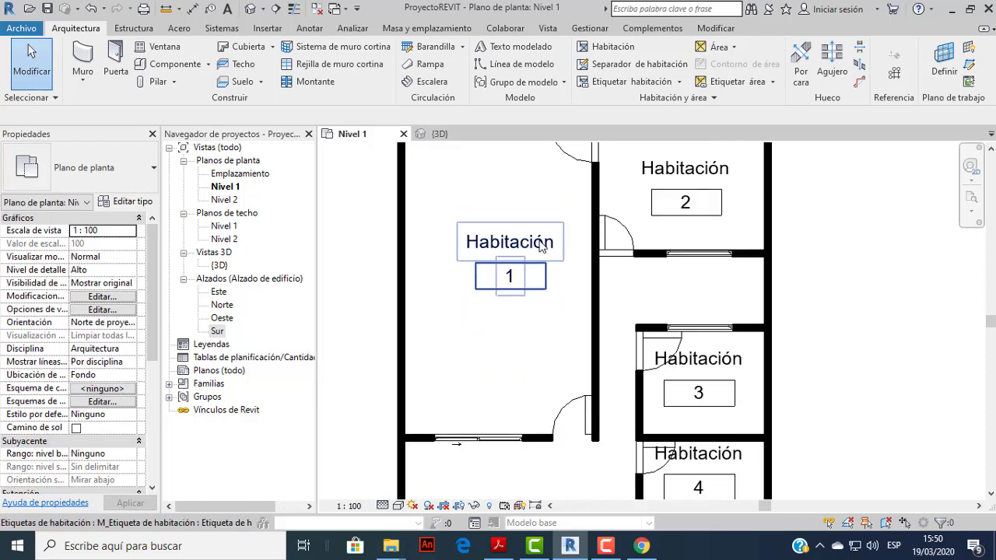
click(542, 246)
click(807, 281)
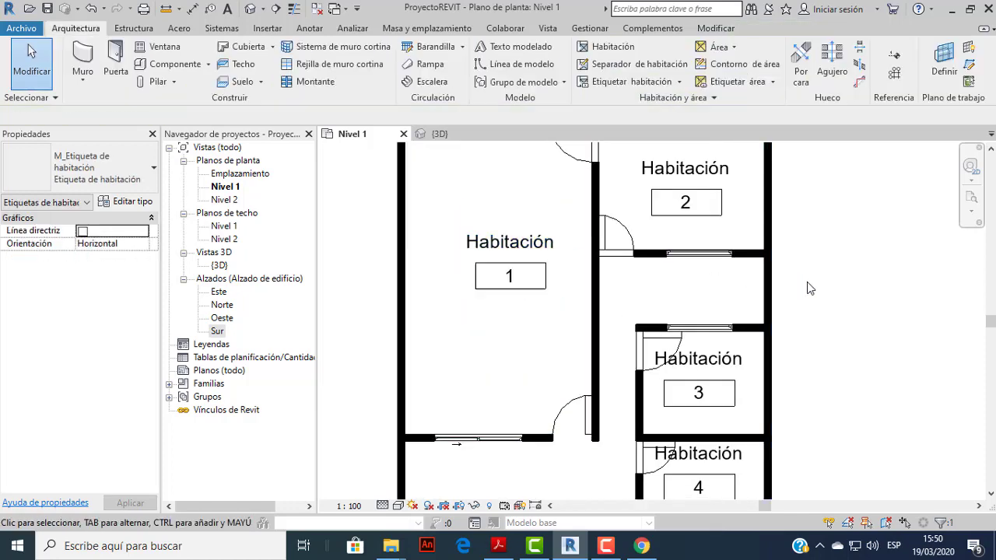
scroll(807, 282, down, 1)
middle_drag(588, 248, 525, 273)
scroll(523, 272, up, 1)
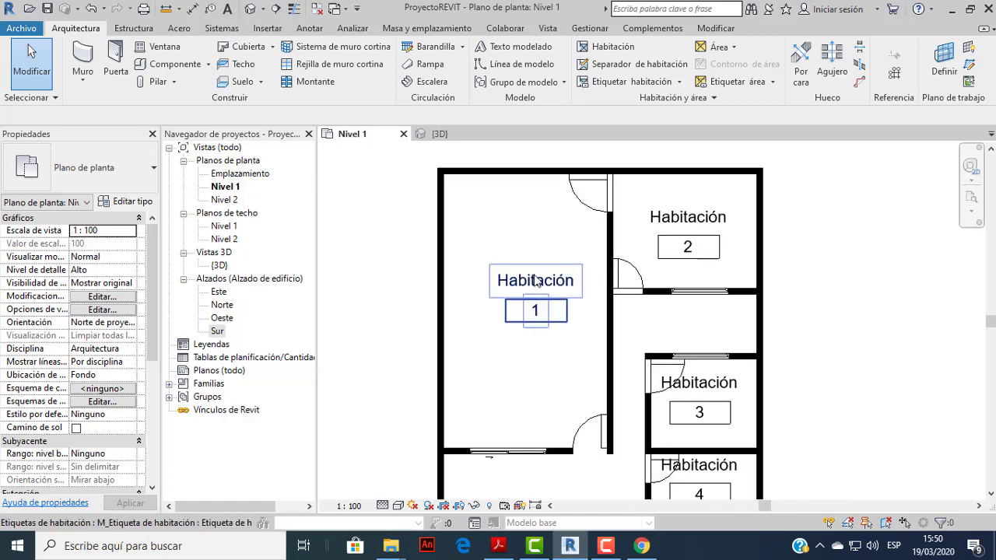
click(535, 281)
click(534, 285)
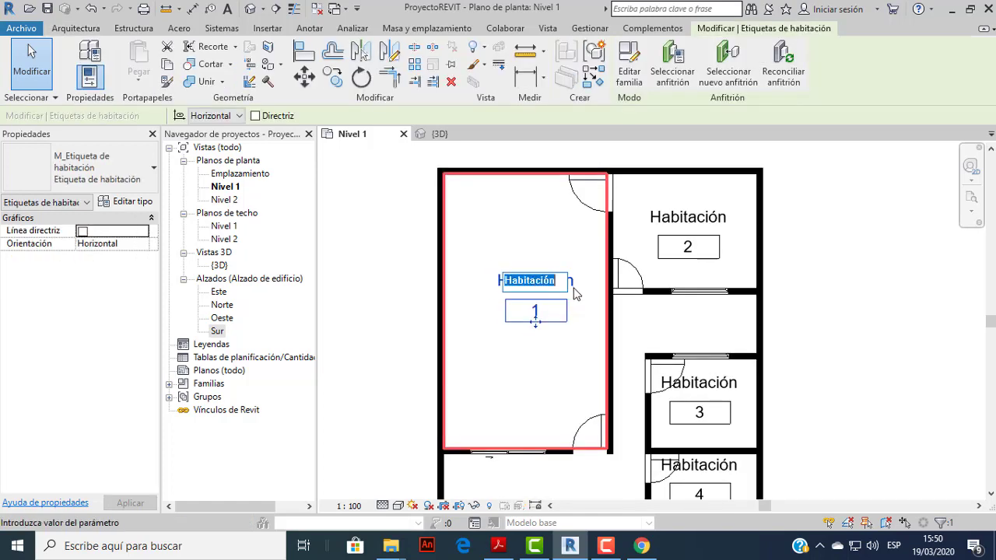
key(Escape)
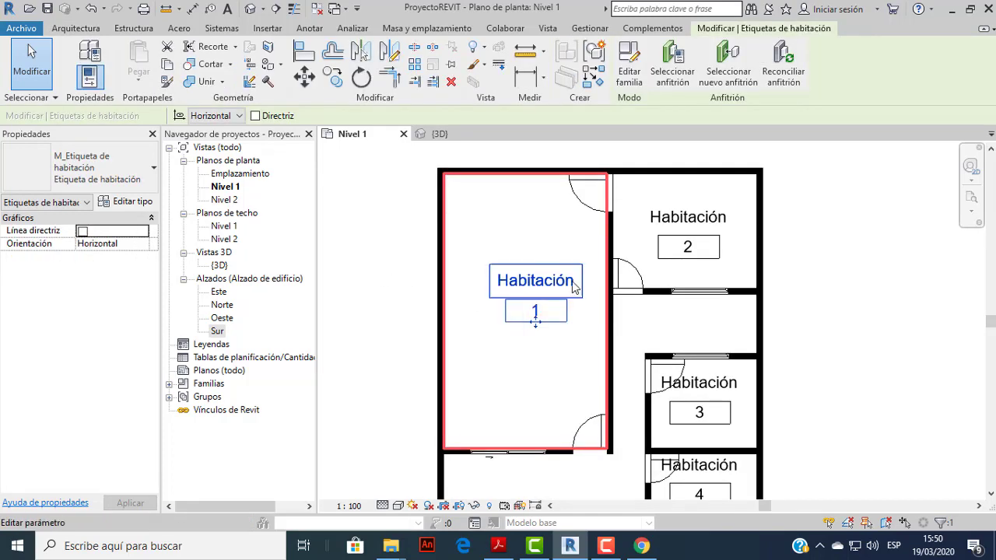
In the tag type properties, turn off Mostrar número de habitación so tags show area.
click(131, 204)
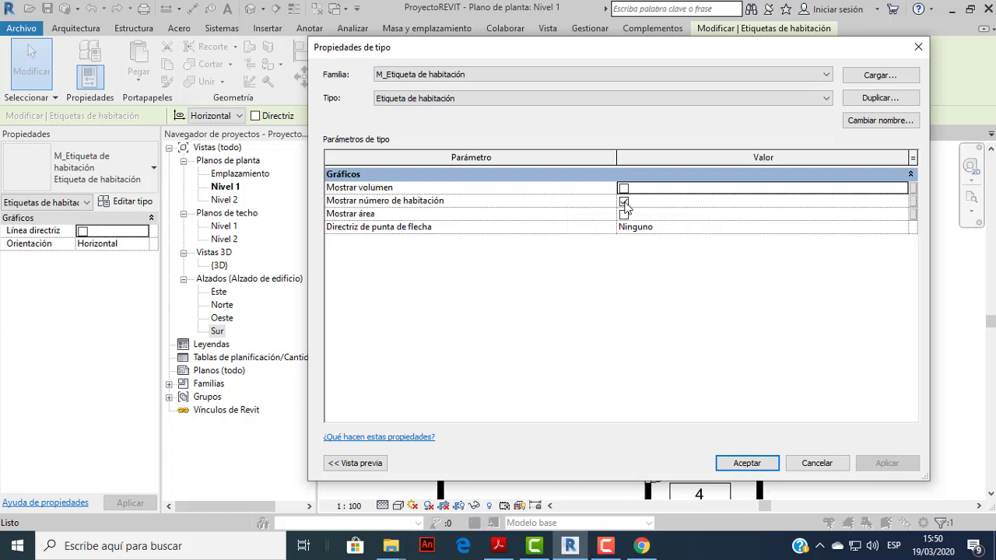
click(624, 203)
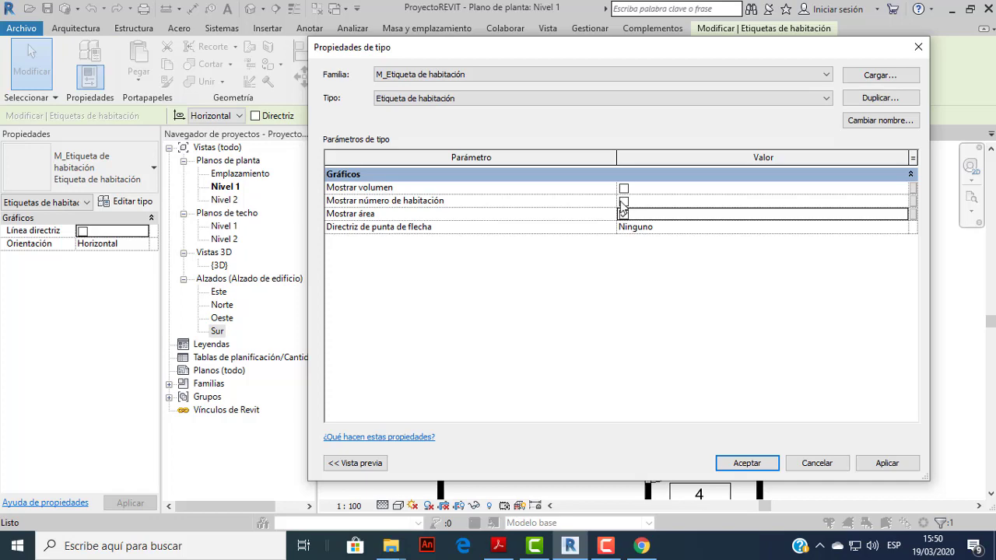
click(745, 464)
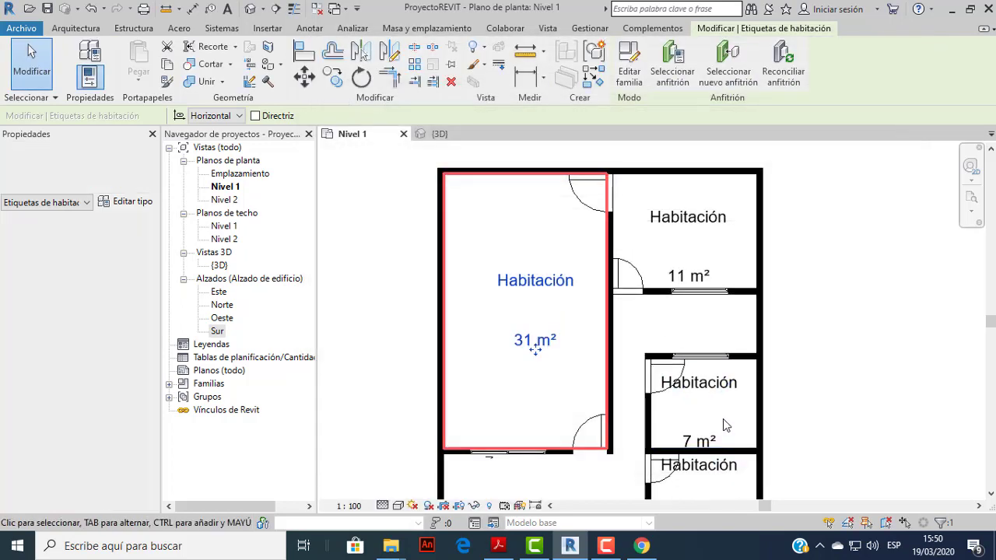
click(828, 296)
Review the area tags across the plan and select the large room's tag.
scroll(778, 304, down, 2)
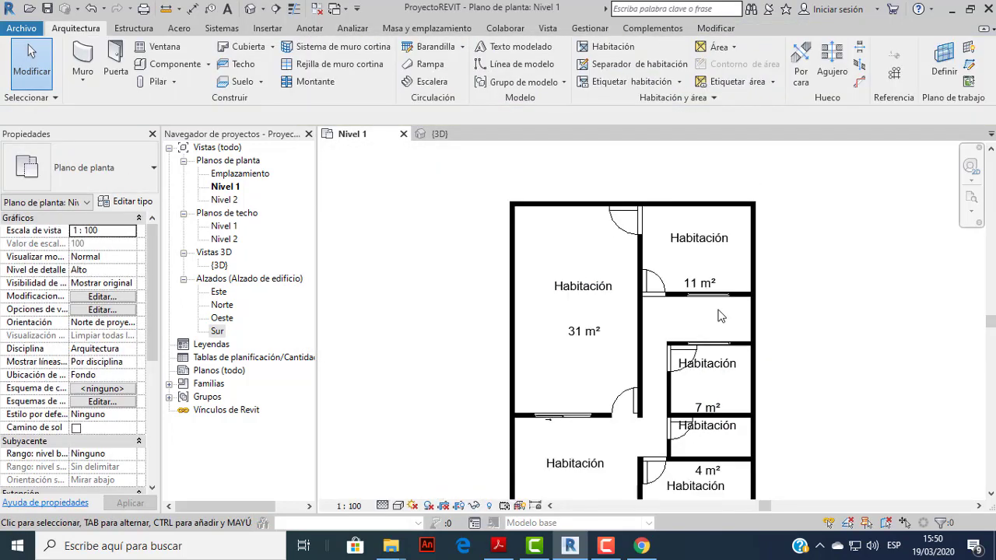
scroll(705, 289, up, 1)
scroll(623, 189, up, 1)
scroll(653, 312, down, 1)
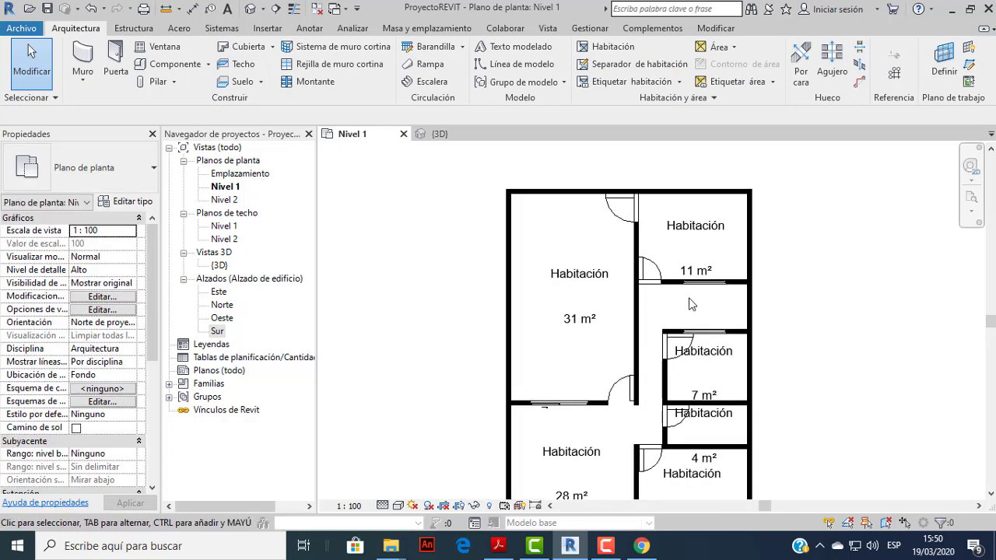
scroll(700, 272, up, 1)
scroll(666, 352, down, 1)
scroll(666, 351, up, 1)
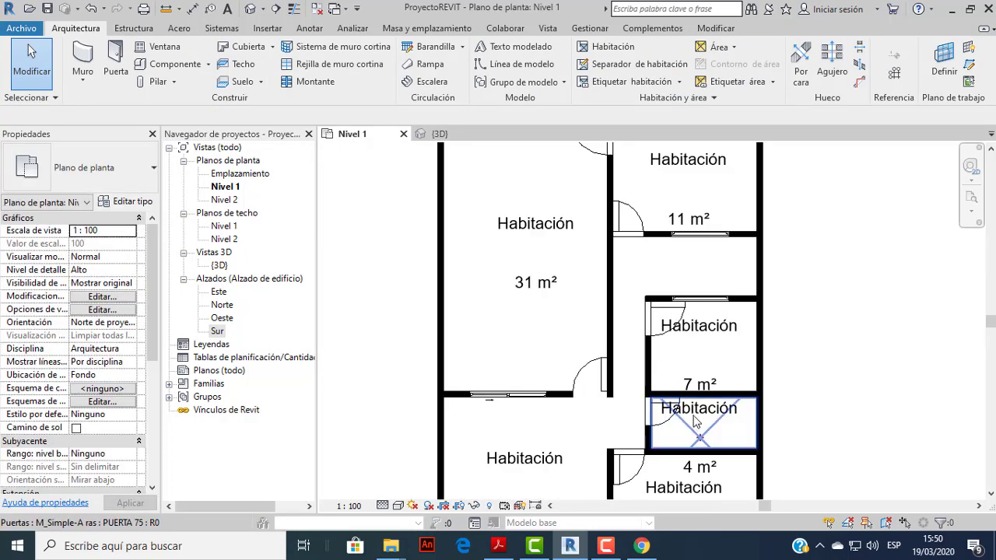
scroll(627, 302, down, 1)
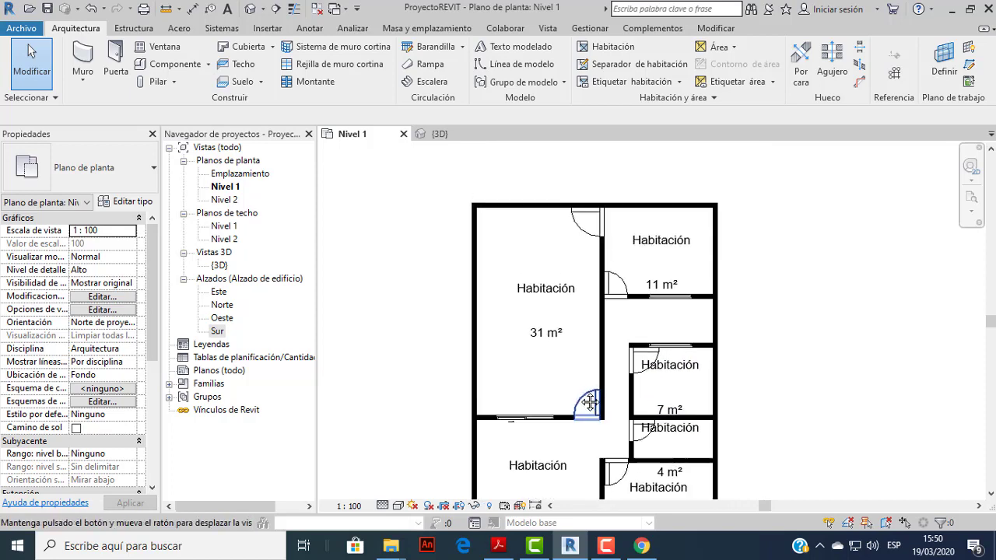
scroll(545, 281, up, 1)
scroll(557, 292, up, 1)
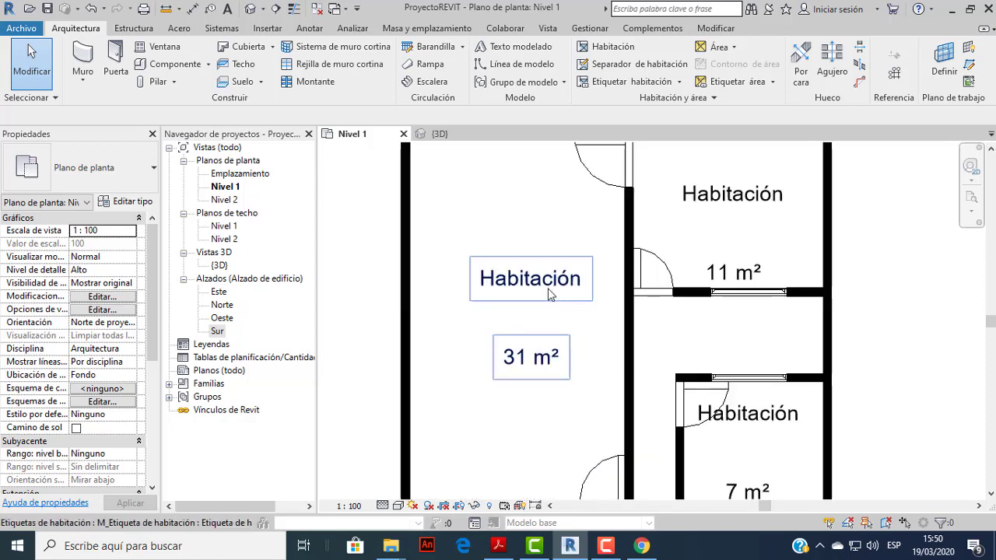
click(549, 295)
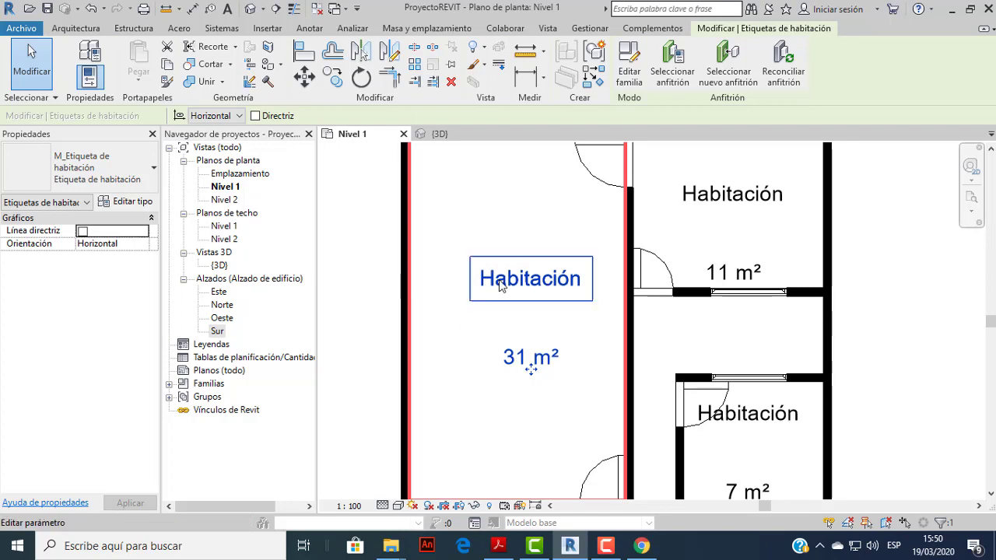
In the tag family, move the 101 and Volumen labels aside and put 150 m2 under the name.
click(627, 74)
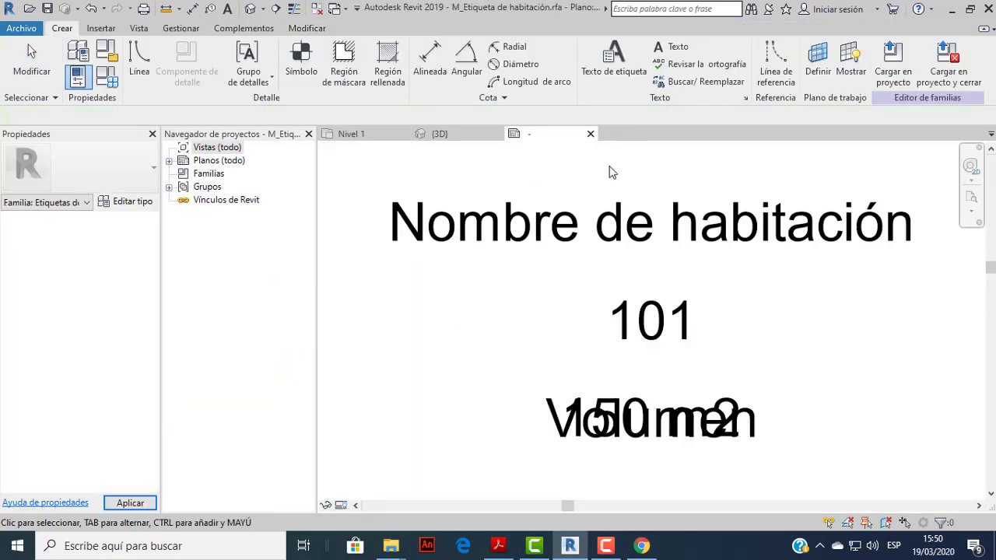
click(671, 321)
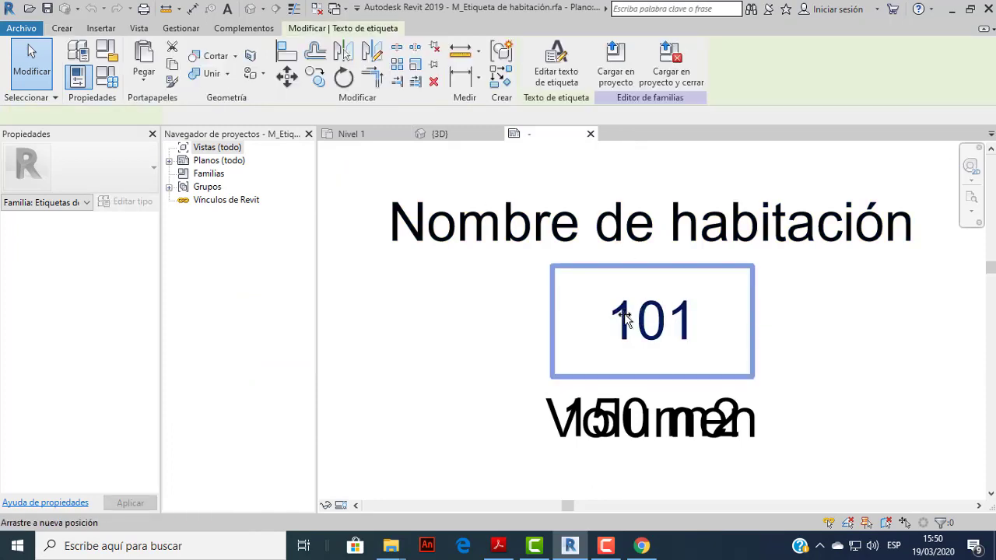
drag(629, 316, 427, 421)
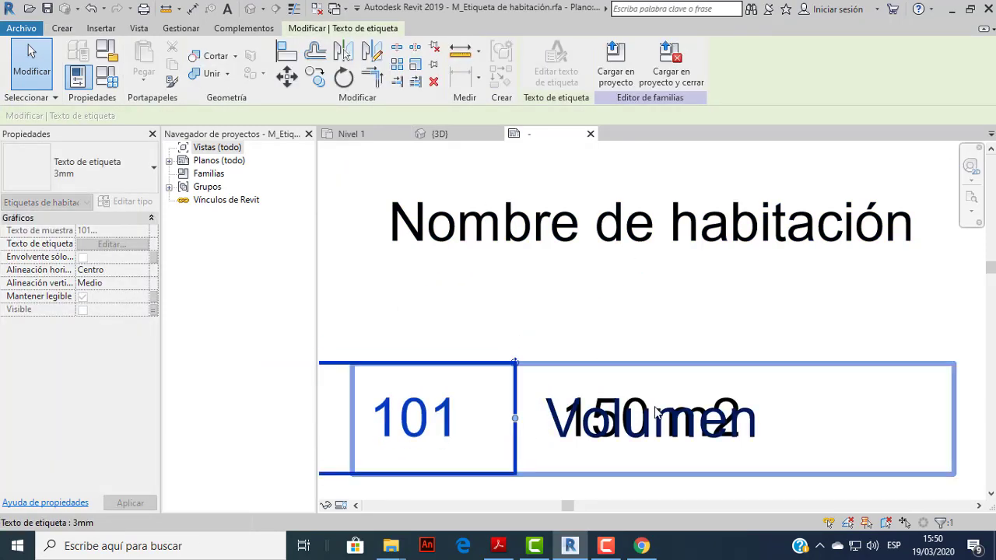
mouse_move(654, 404)
mouse_down()
mouse_move(667, 334)
mouse_move(810, 453)
mouse_up()
mouse_move(731, 406)
mouse_down()
mouse_move(732, 288)
mouse_move(723, 294)
mouse_up()
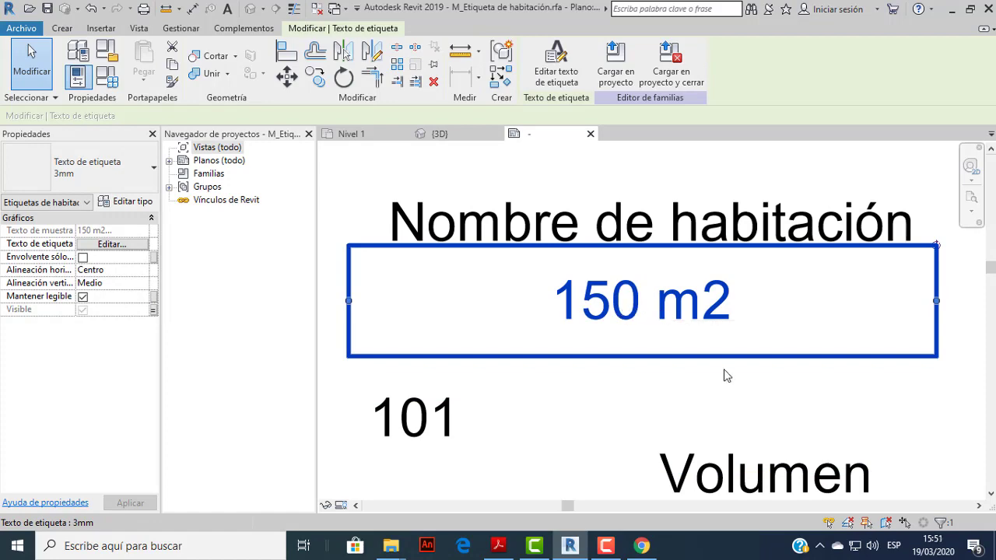
click(690, 389)
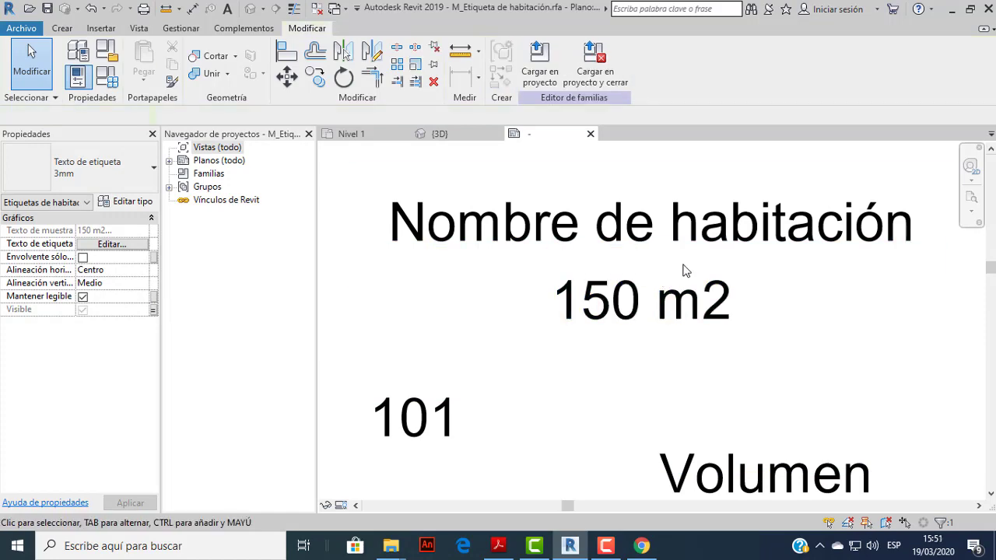
Load the edited tag family into the project, overwriting the existing version.
click(548, 75)
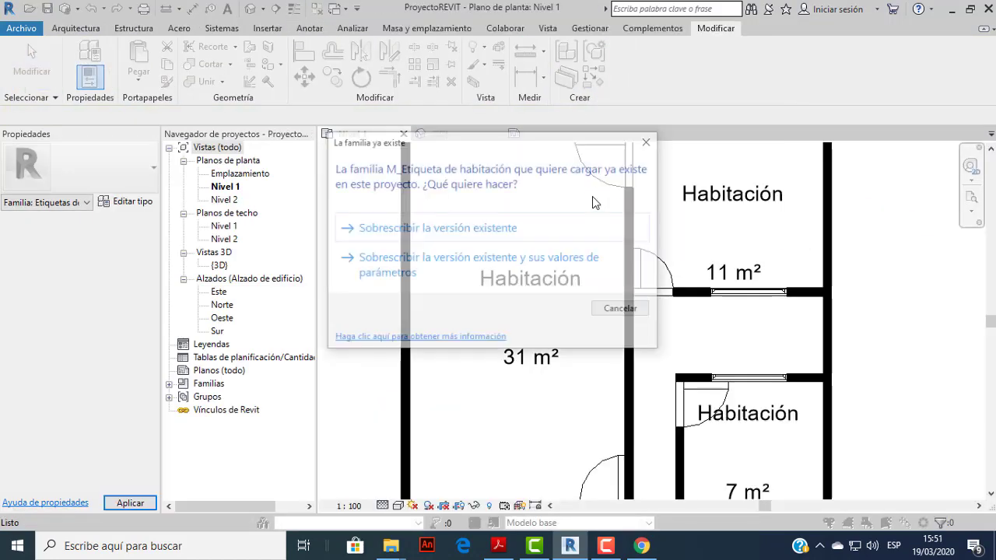
click(456, 230)
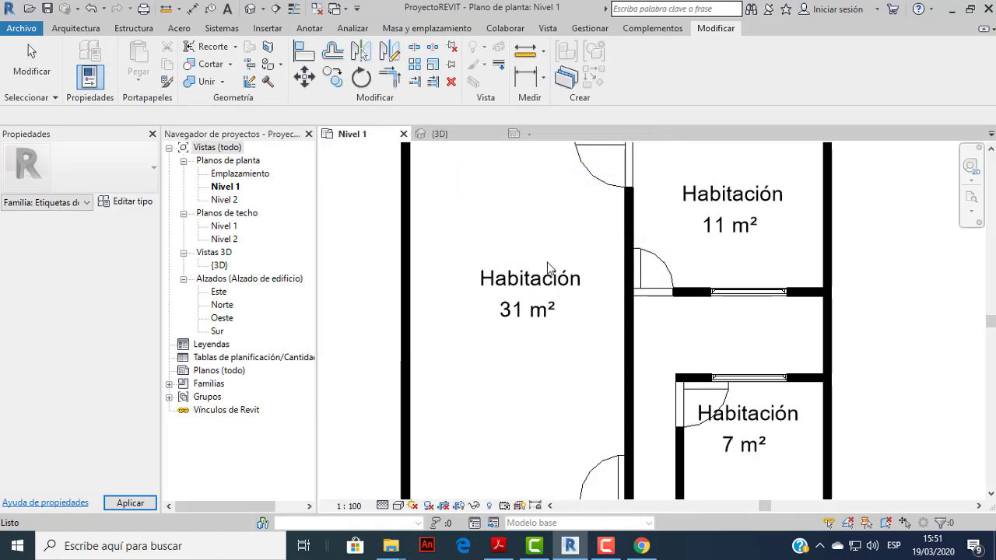
scroll(685, 278, down, 1)
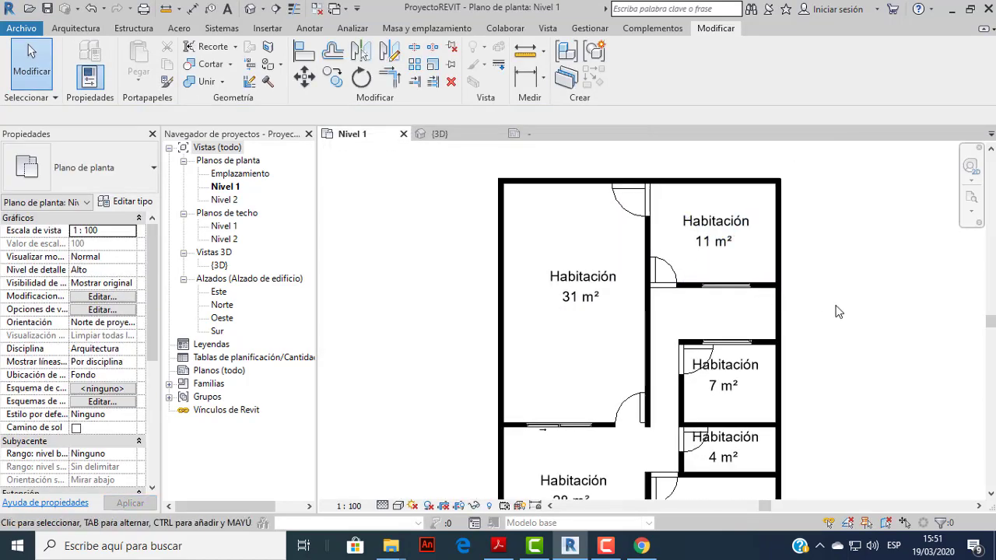
middle_drag(820, 308, 819, 246)
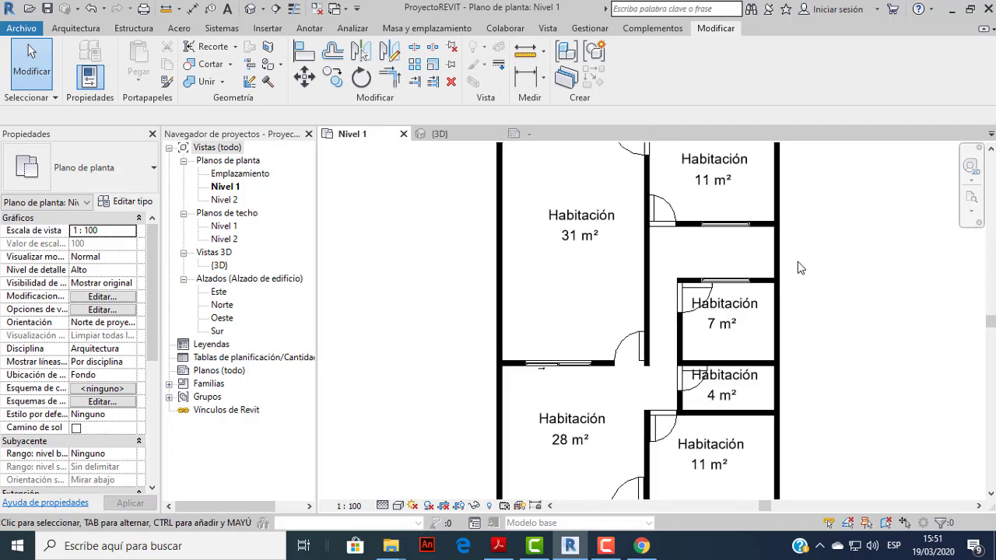
scroll(792, 265, down, 2)
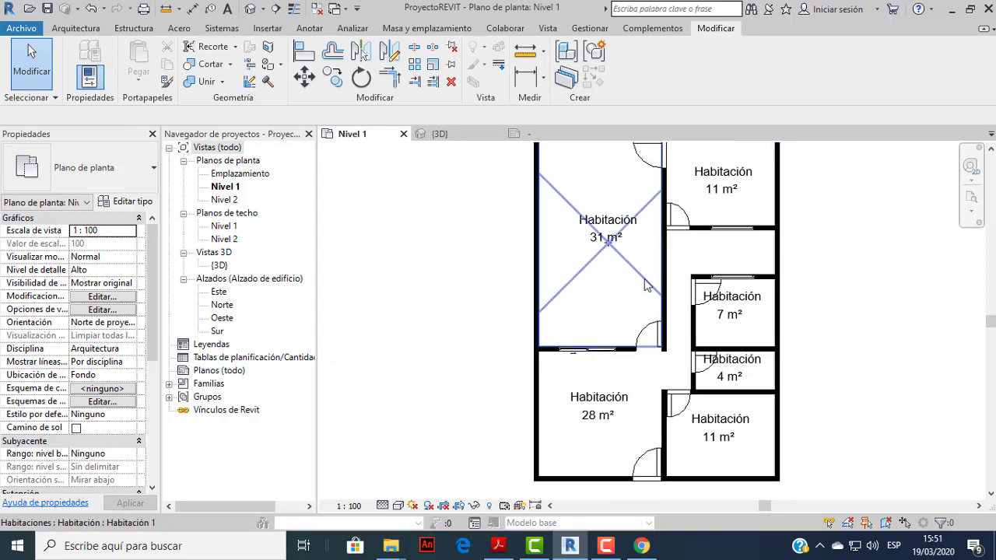
Check the room names SALA, COMEDOR, COCINA, PATIO and DORMITORIO in Proyecto 01.pdf.
click(498, 545)
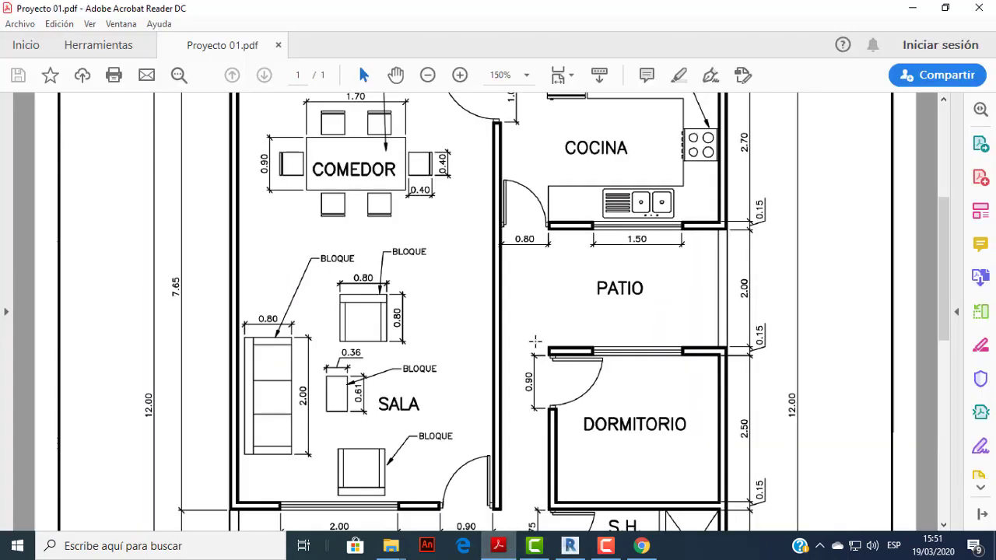
scroll(535, 341, up, 3)
scroll(506, 335, down, 1)
scroll(474, 349, down, 2)
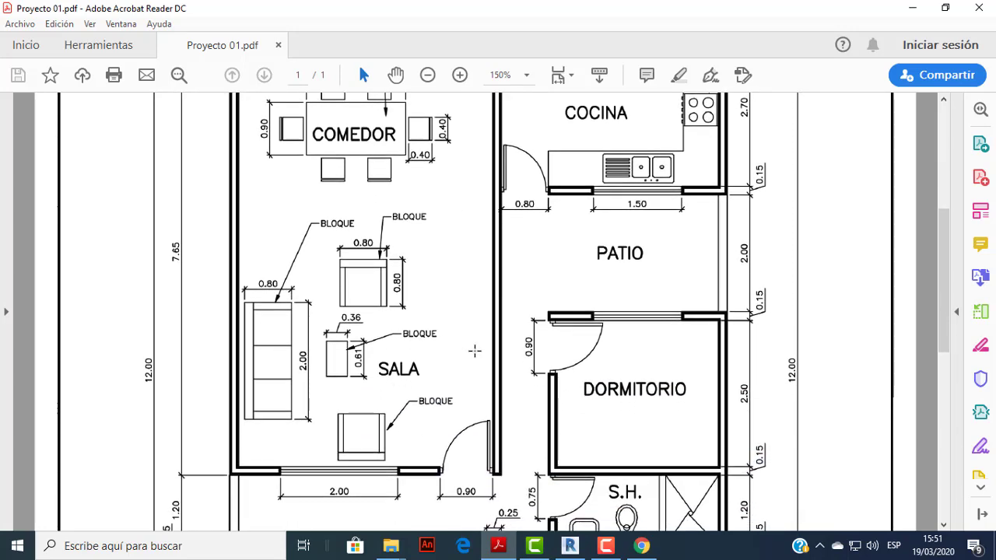
scroll(554, 305, up, 1)
scroll(590, 452, down, 1)
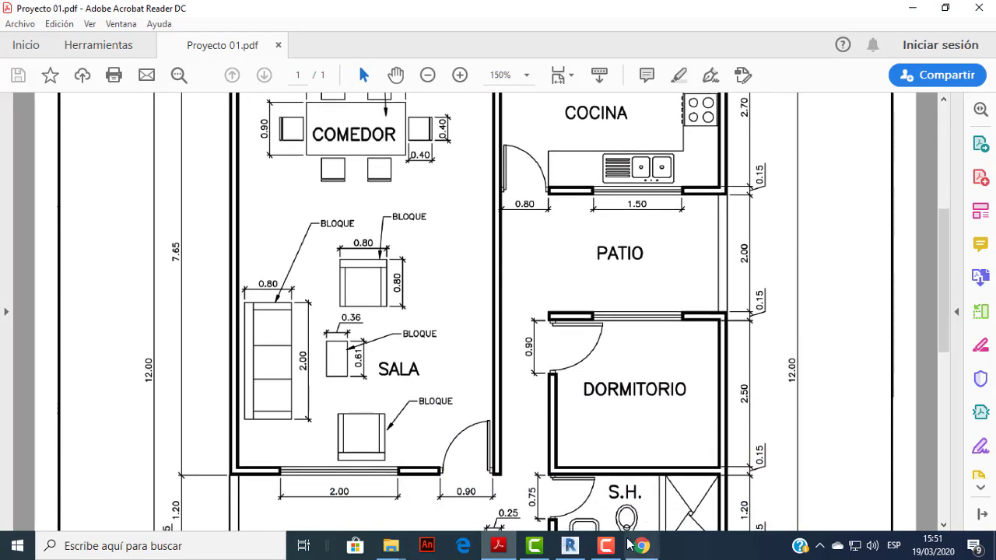
Back in Revit, drag the Habitación 31 m² tag higher within the large room.
click(570, 546)
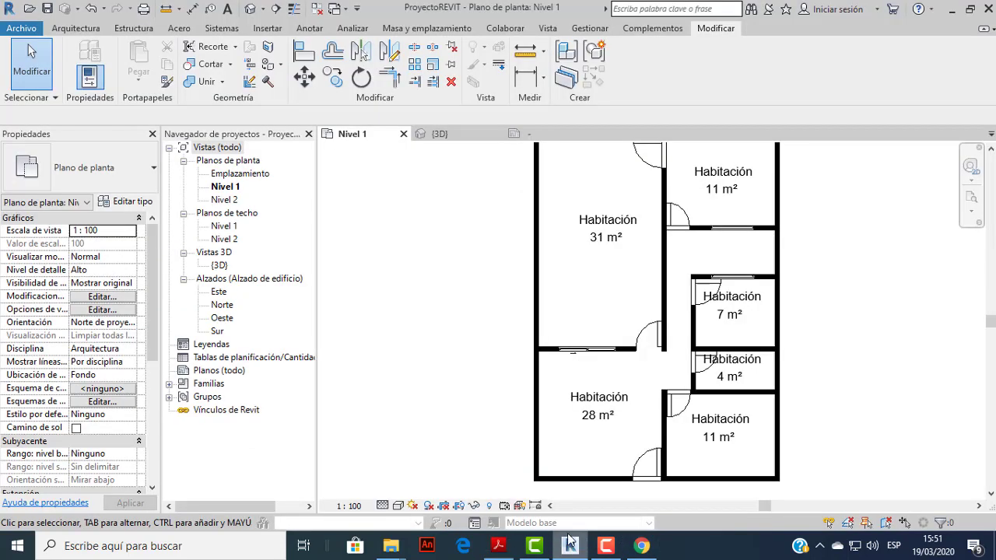
click(603, 269)
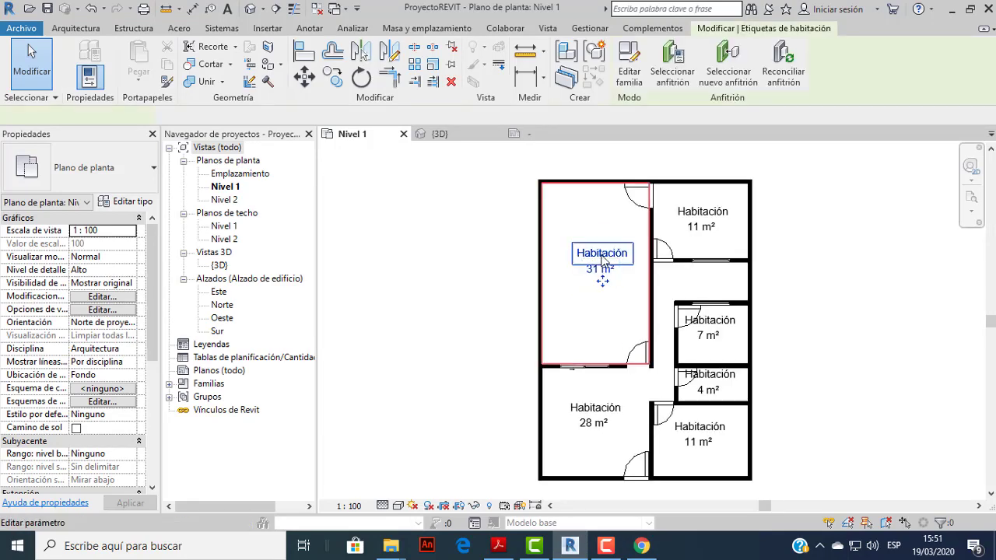
drag(605, 287, 605, 260)
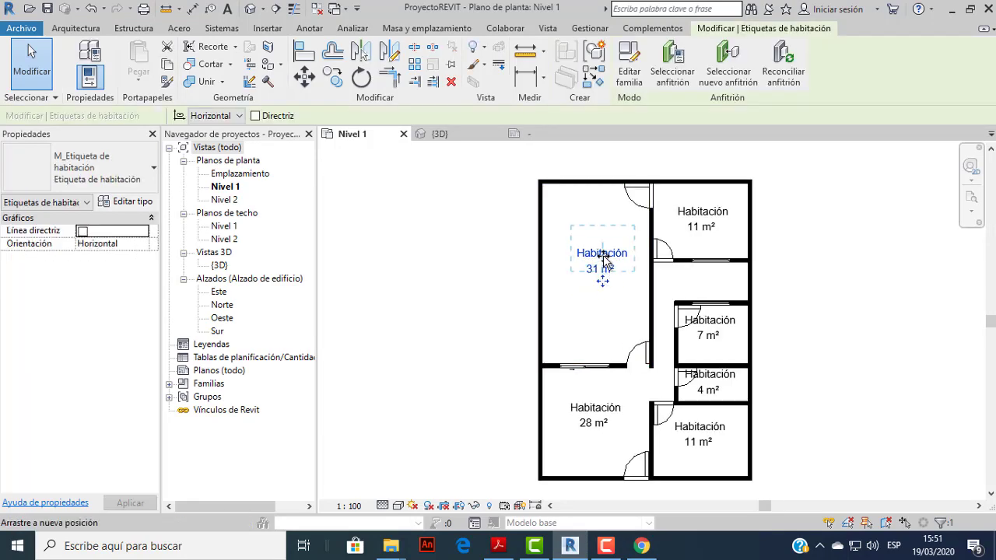
scroll(651, 251, up, 1)
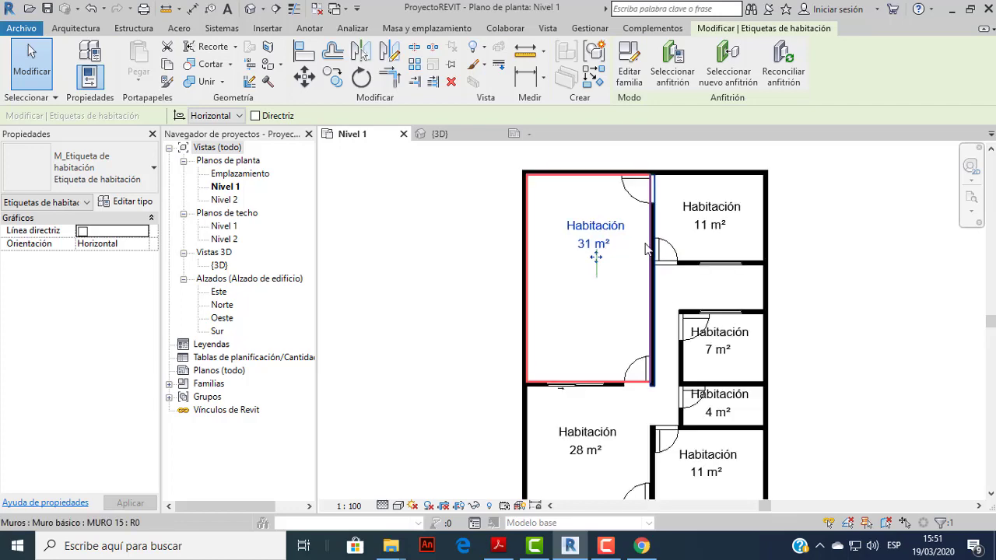
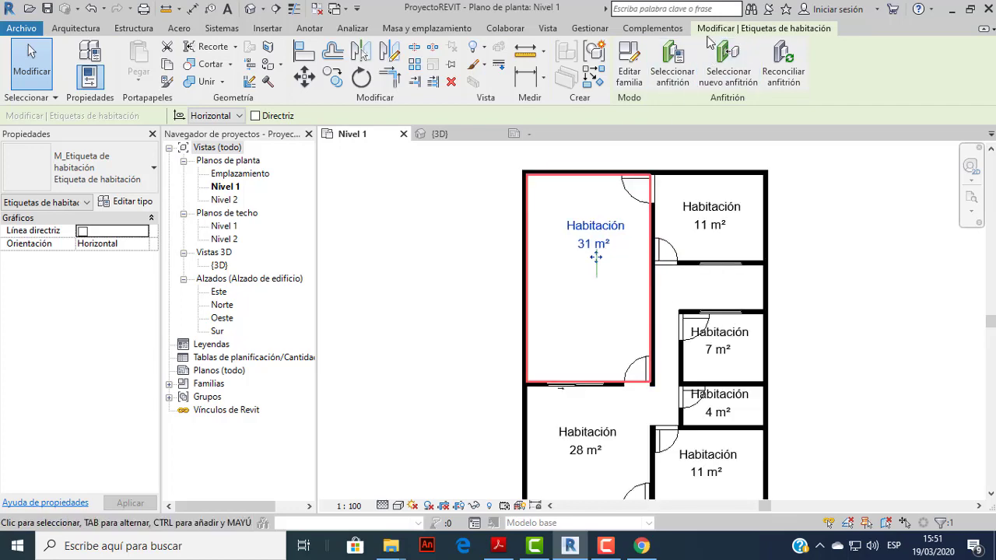
Draw a room separation line across the 31 m² room from wall to wall.
click(97, 28)
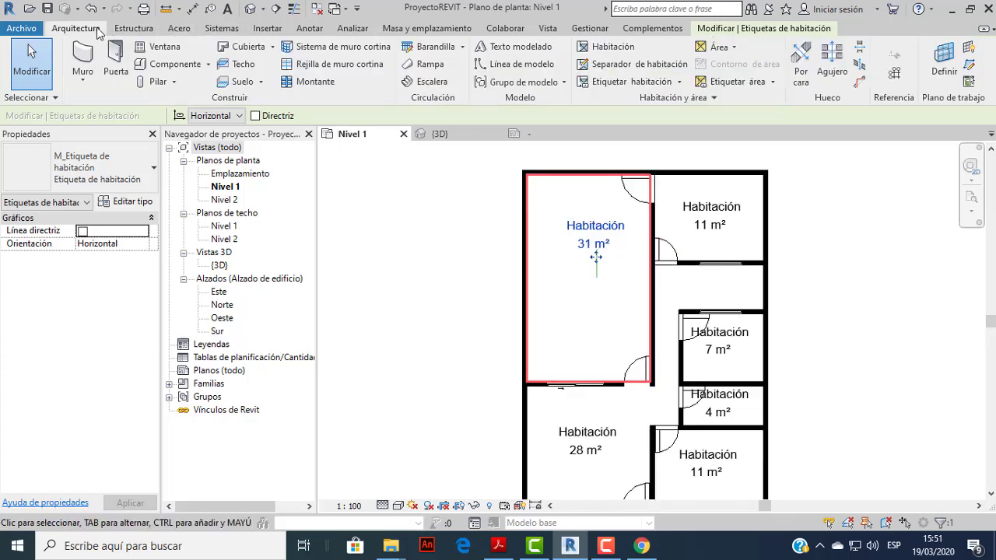
click(617, 66)
scroll(555, 300, up, 2)
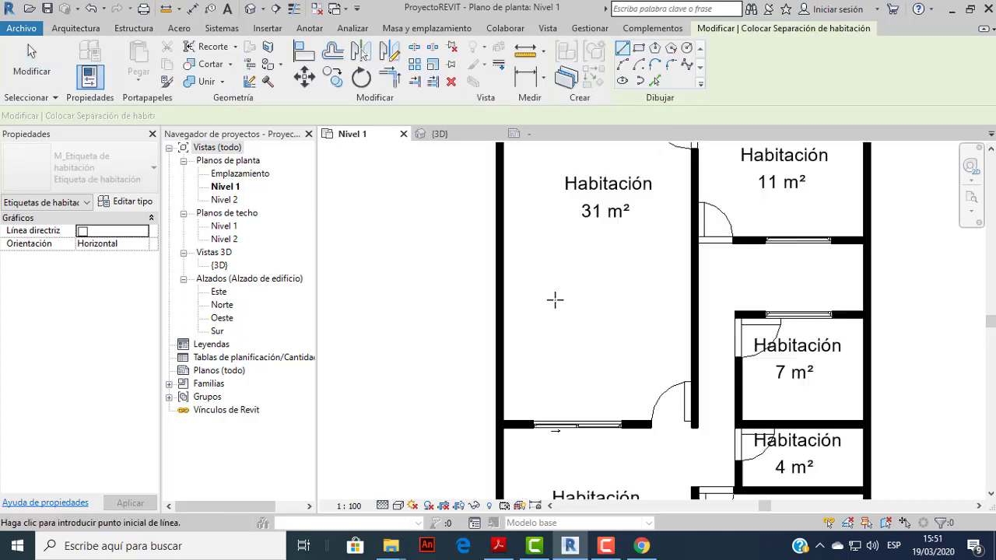
click(508, 270)
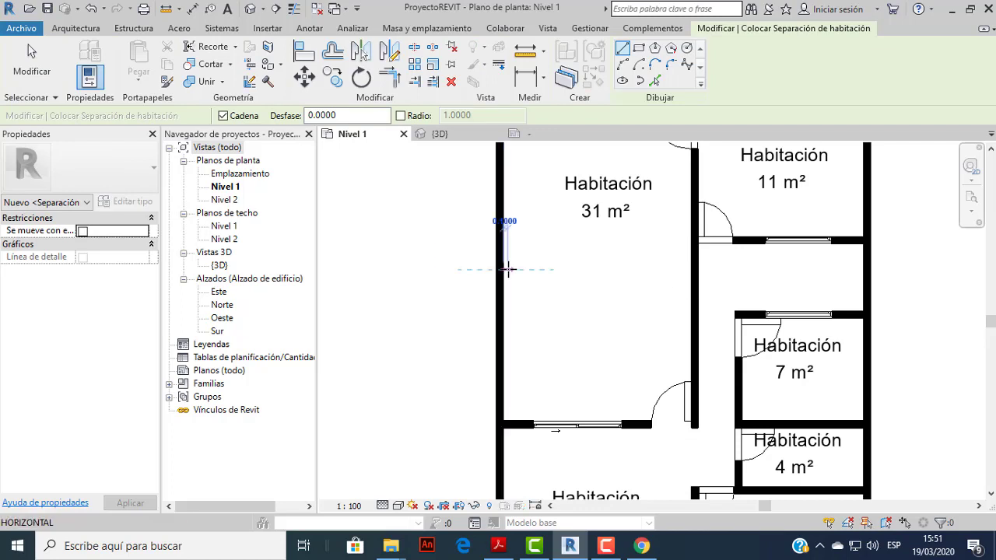
click(688, 270)
scroll(584, 301, down, 2)
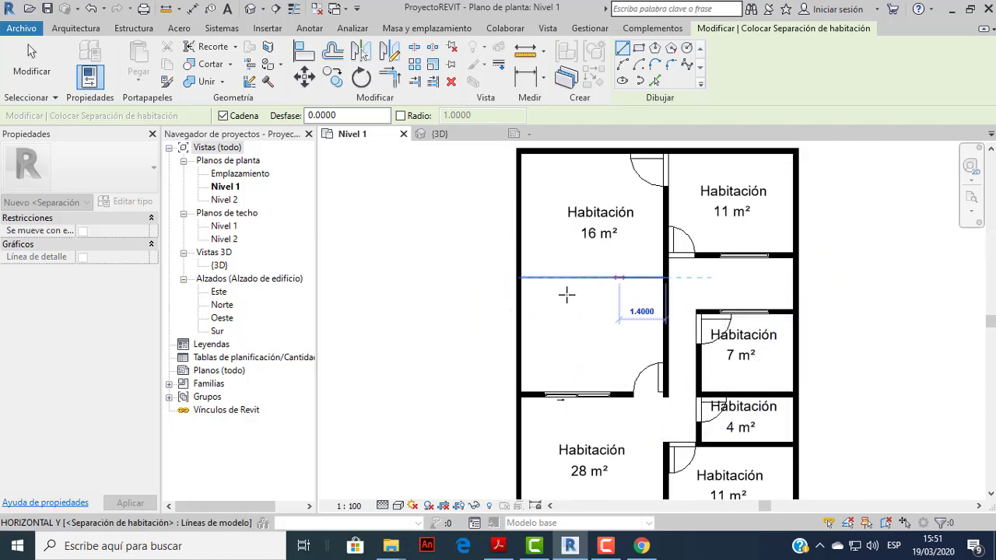
click(524, 277)
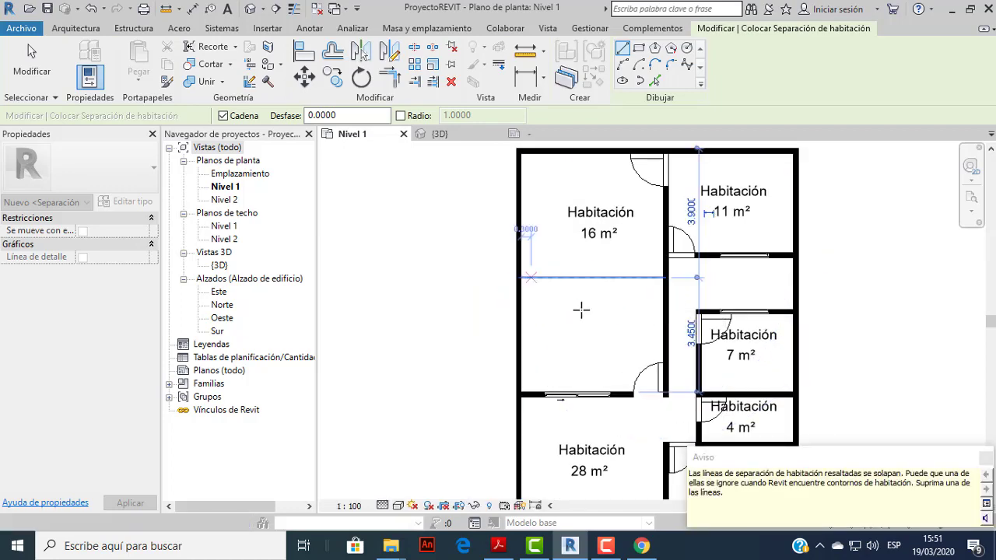
key(Escape)
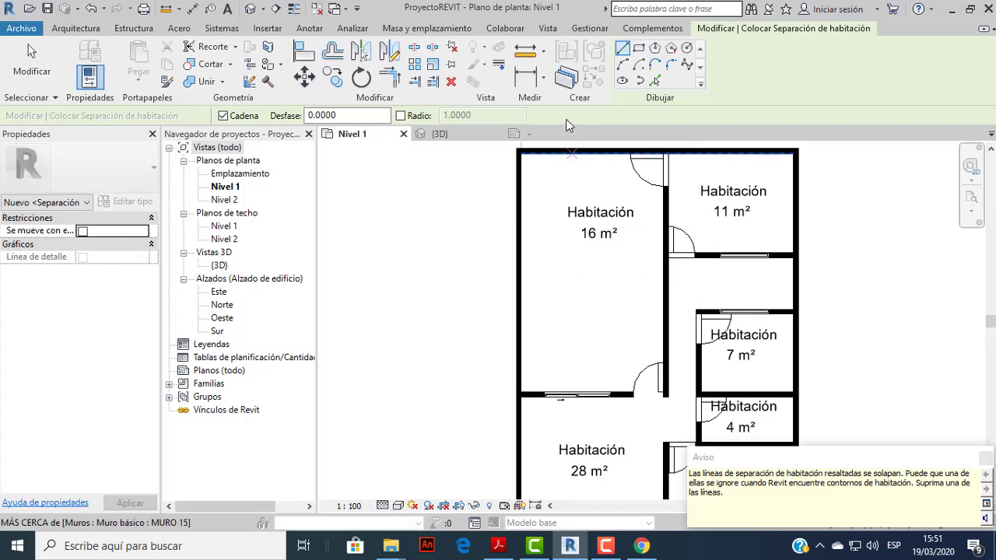
Place rooms in the new 15 m² space and the upper-right space.
click(78, 29)
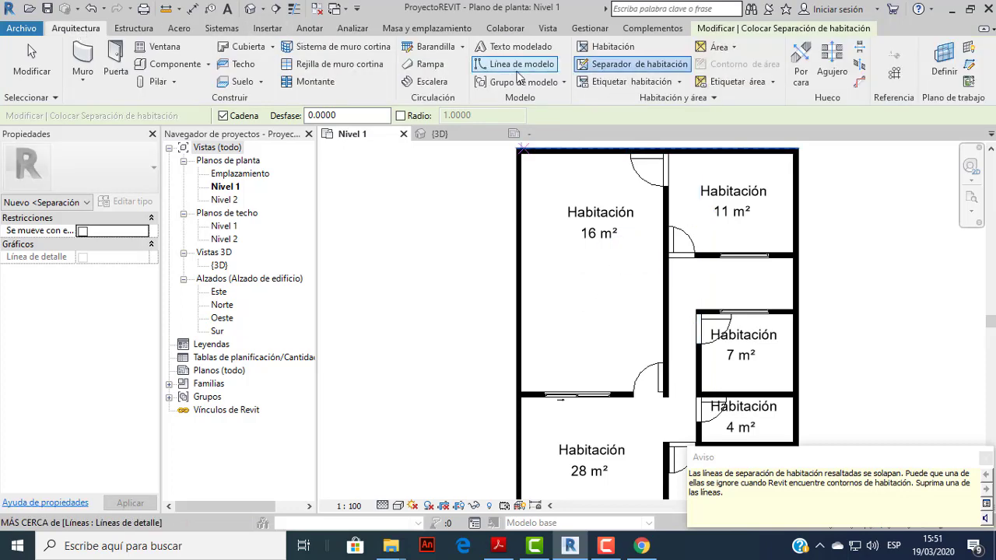
click(600, 48)
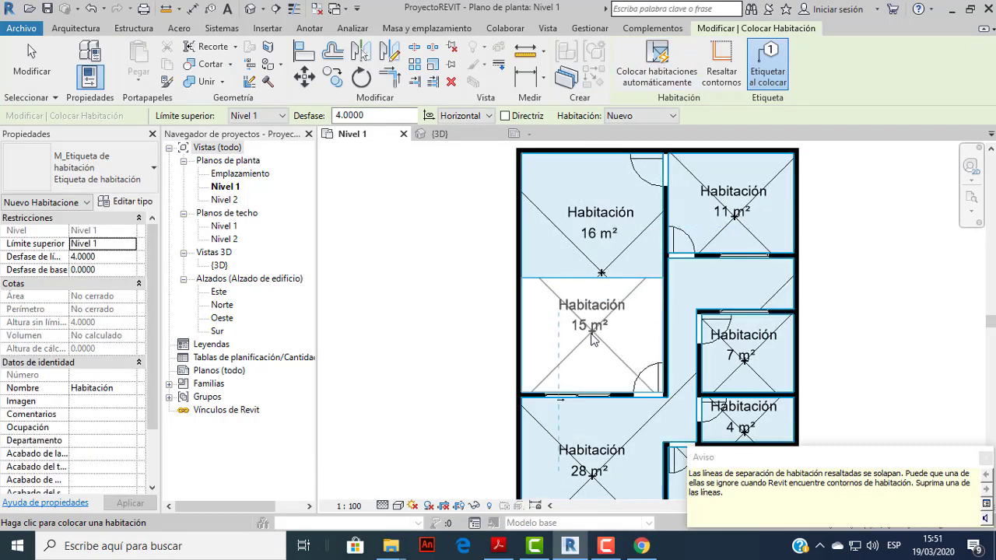
click(593, 337)
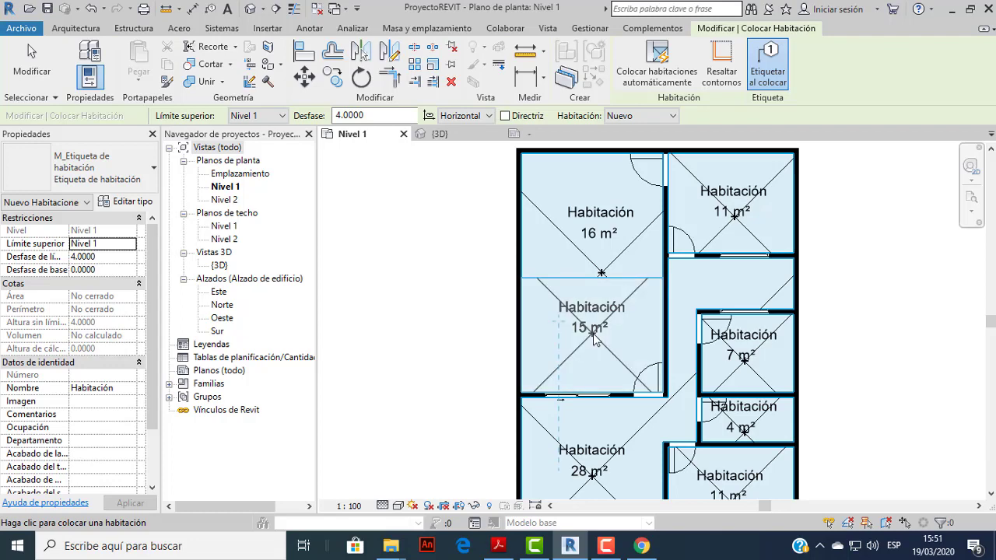
click(731, 194)
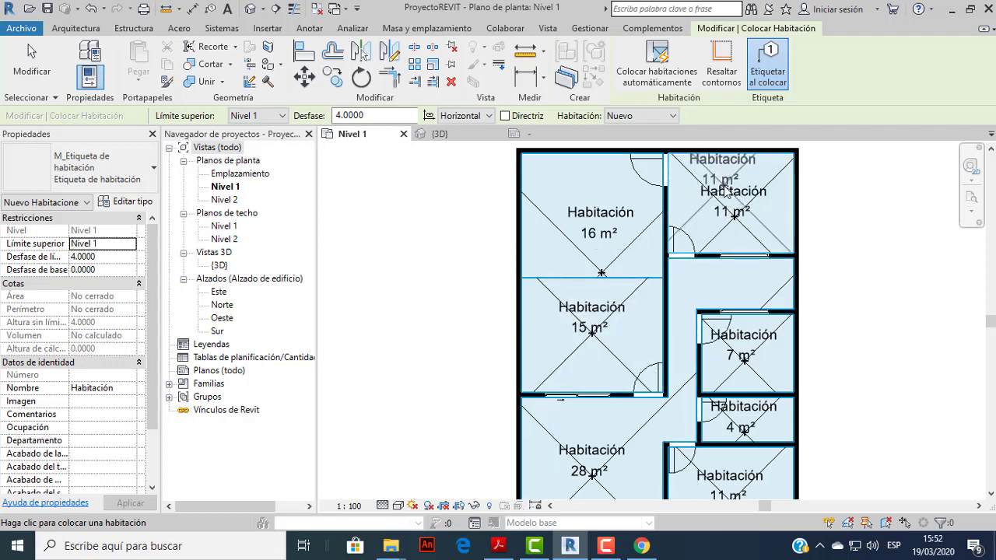
key(Escape)
key(Escape)
scroll(712, 259, down, 1)
scroll(830, 275, up, 1)
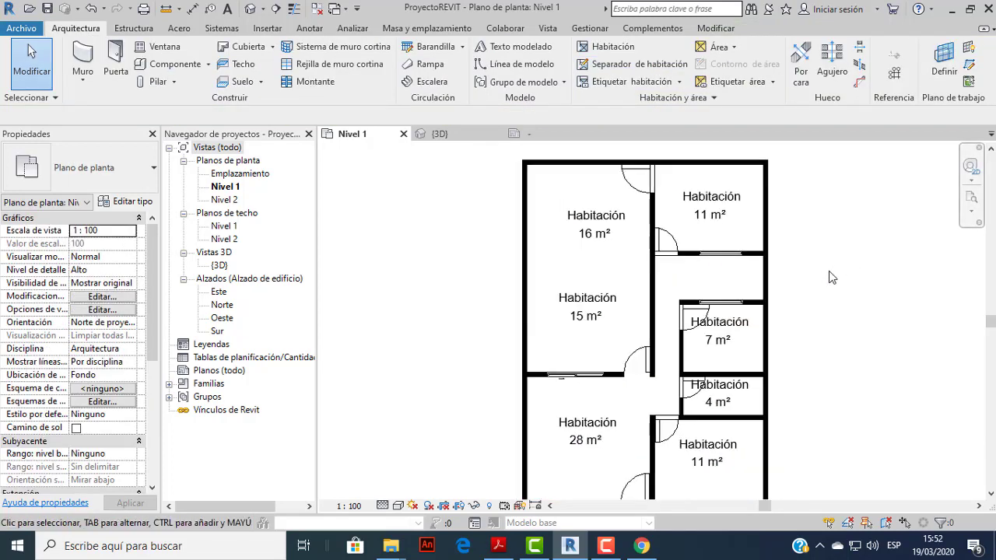
After checking the reference PDF, draw a separation line closing the space below the 11 m² room.
middle_drag(781, 269, 749, 274)
scroll(750, 274, up, 2)
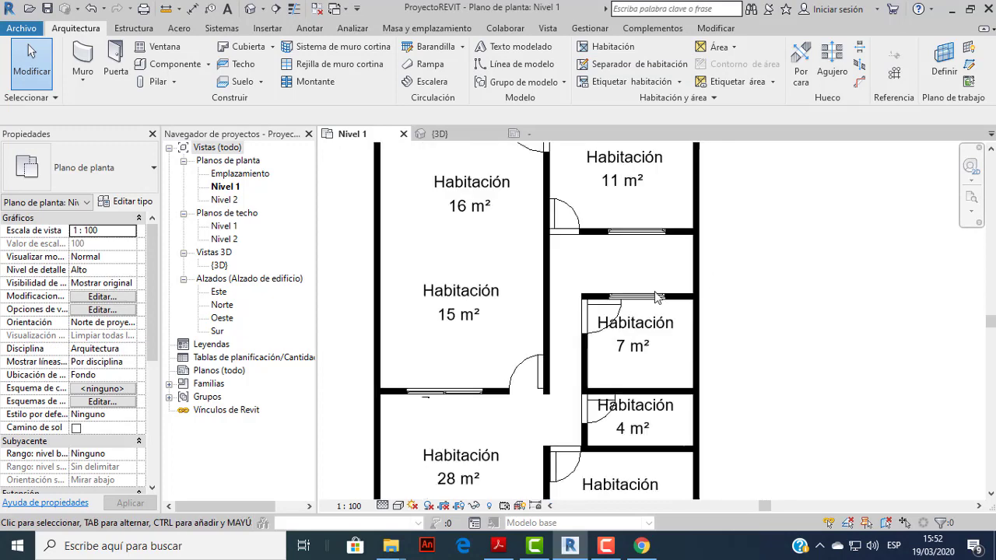
click(499, 546)
key(alt+Tab)
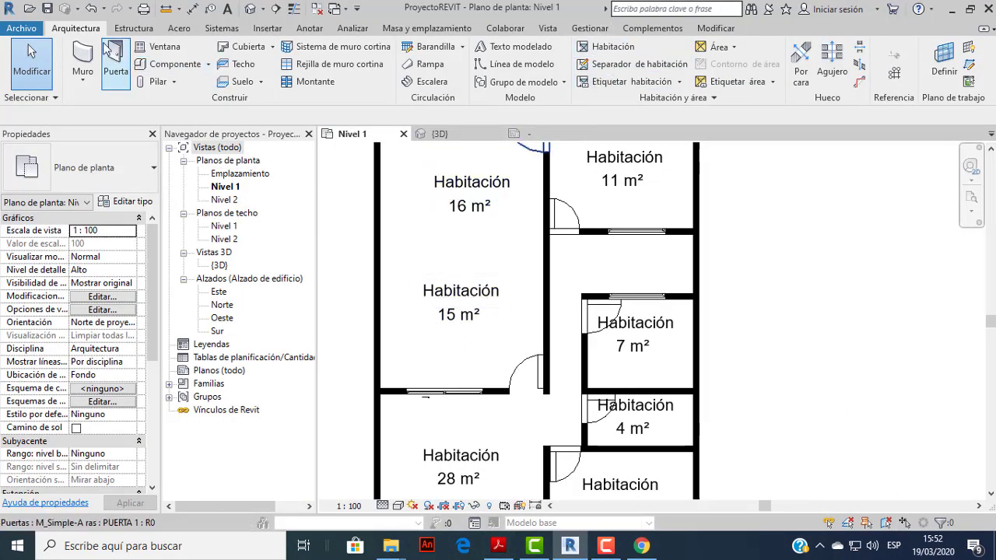
click(602, 70)
scroll(576, 284, up, 1)
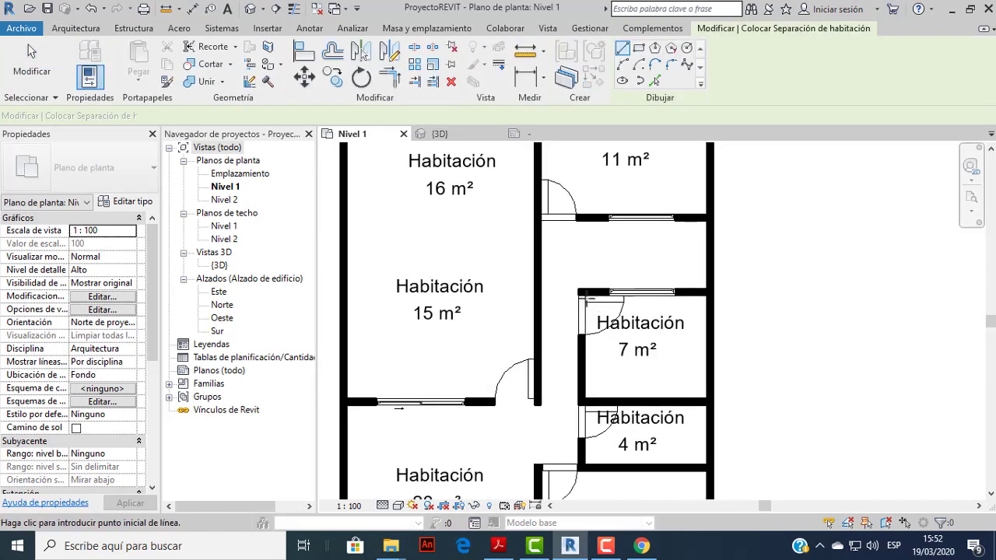
scroll(574, 282, up, 2)
click(520, 282)
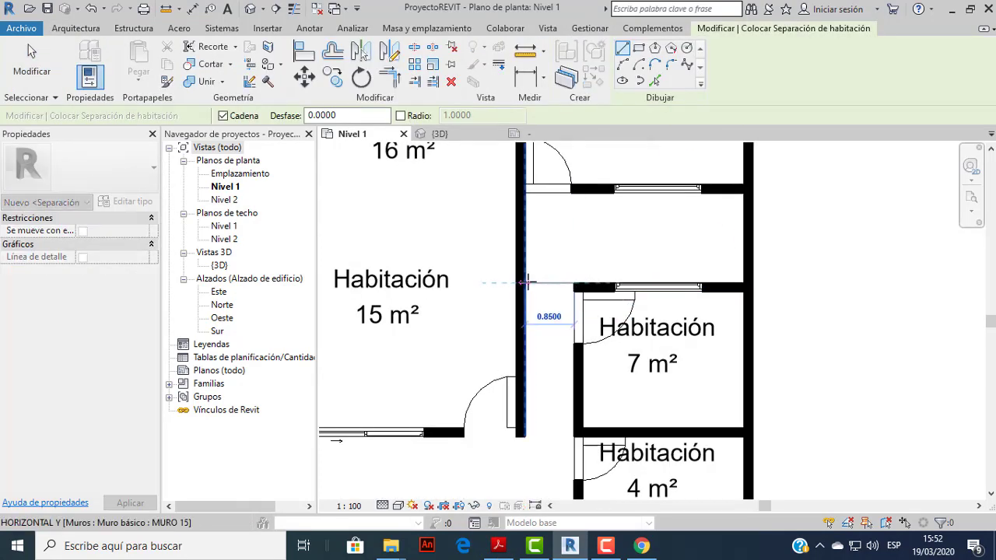
click(611, 281)
key(Escape)
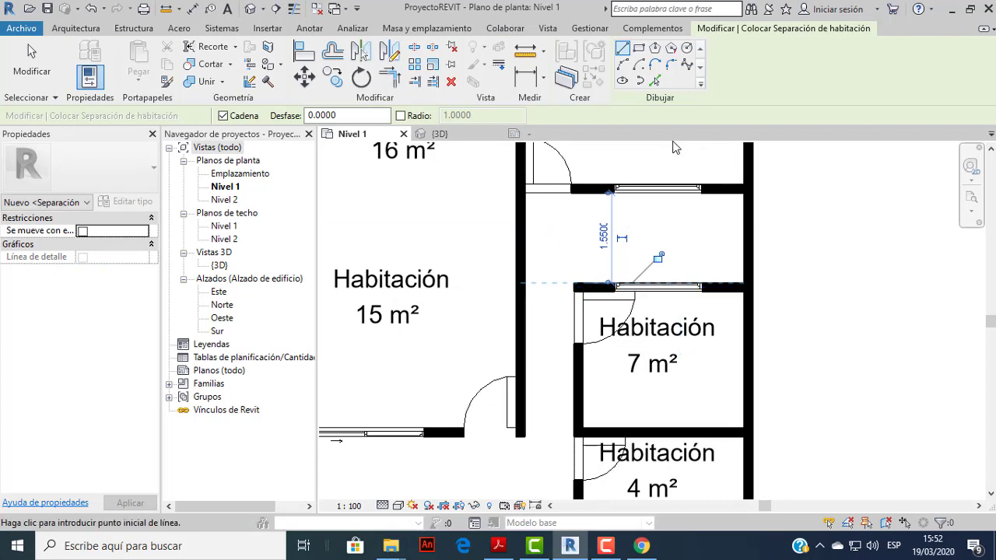
Place a room in the enclosed 6 m² space.
click(76, 31)
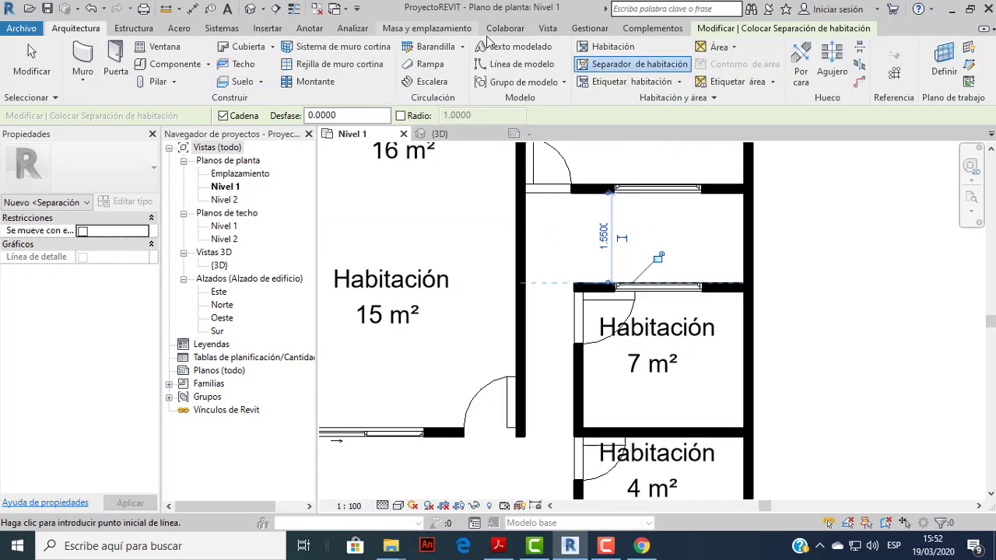
click(611, 47)
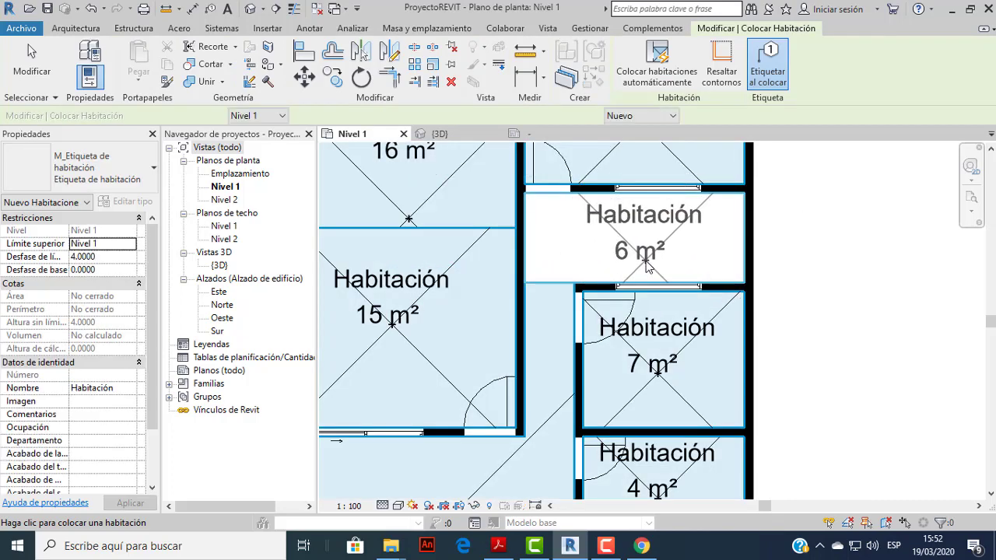
click(645, 259)
scroll(707, 238, down, 2)
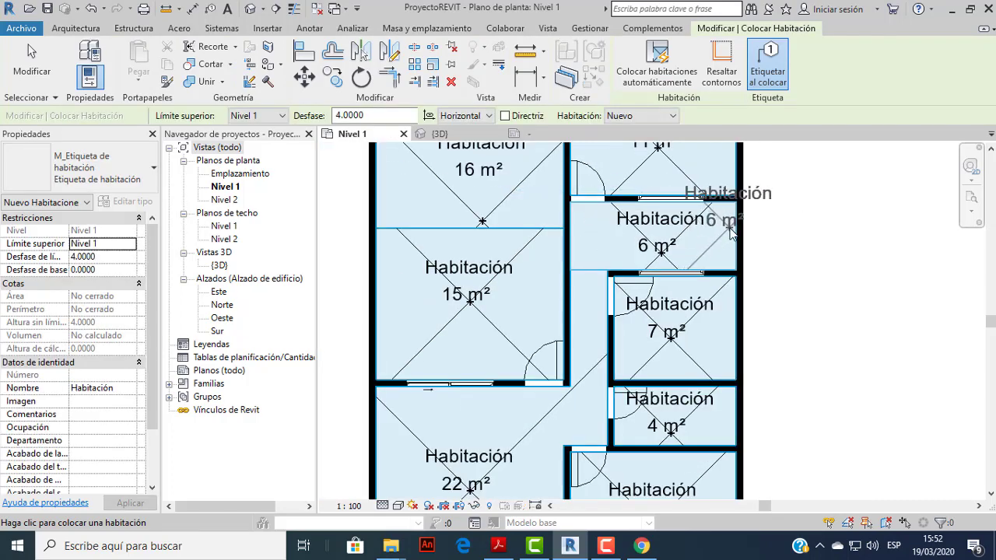
key(Escape)
scroll(732, 226, down, 2)
mouse_move(563, 184)
middle_down()
mouse_move(563, 214)
mouse_move(531, 241)
middle_up()
scroll(532, 242, up, 1)
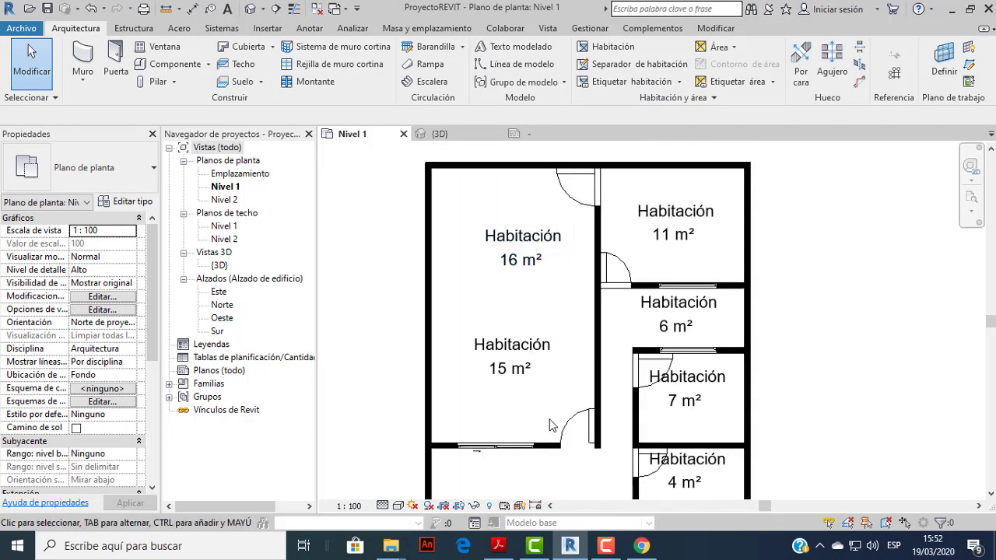
Rename the 16 m² room to COMEDOR, matching the reference PDF.
click(512, 551)
click(571, 546)
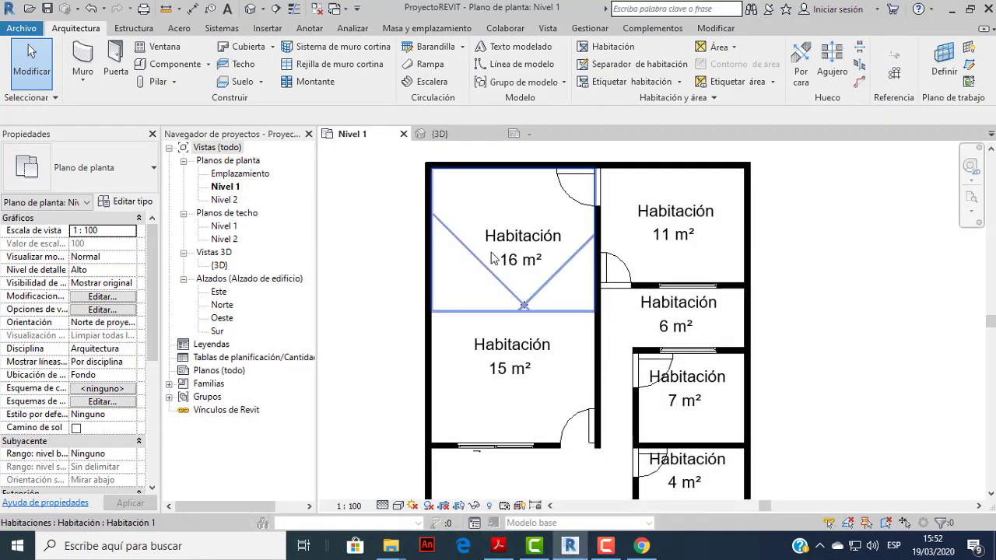
scroll(515, 226, up, 1)
click(520, 237)
click(520, 235)
text(COMEDOR)
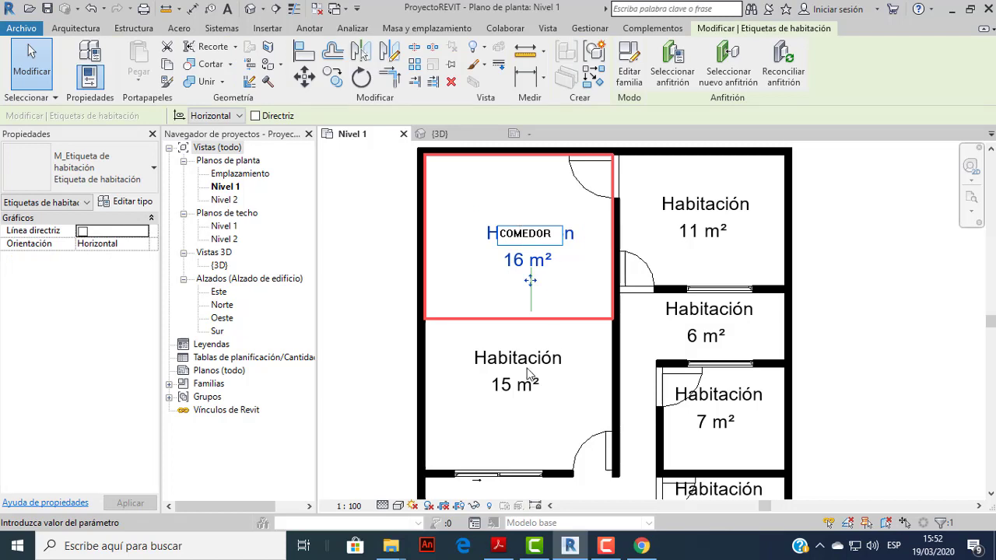
click(526, 371)
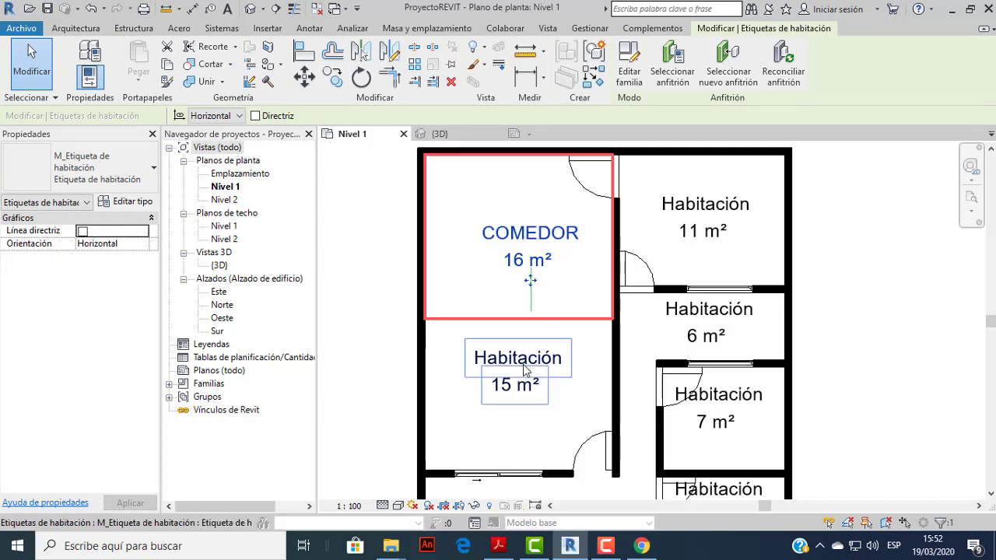
Rename the 15 m² room to SALA, closing the tag family without saving.
double_click(523, 361)
text(SALA)
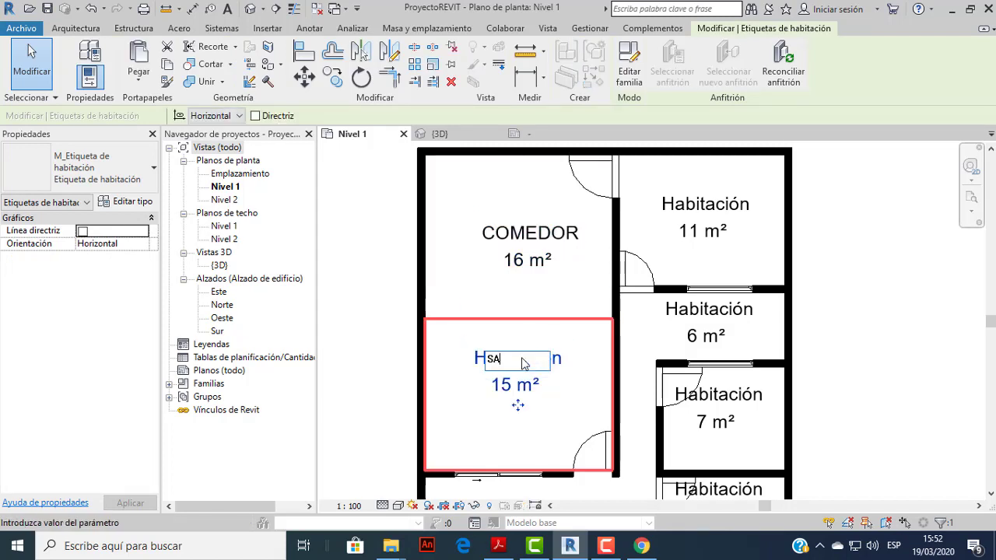
click(708, 216)
double_click(705, 207)
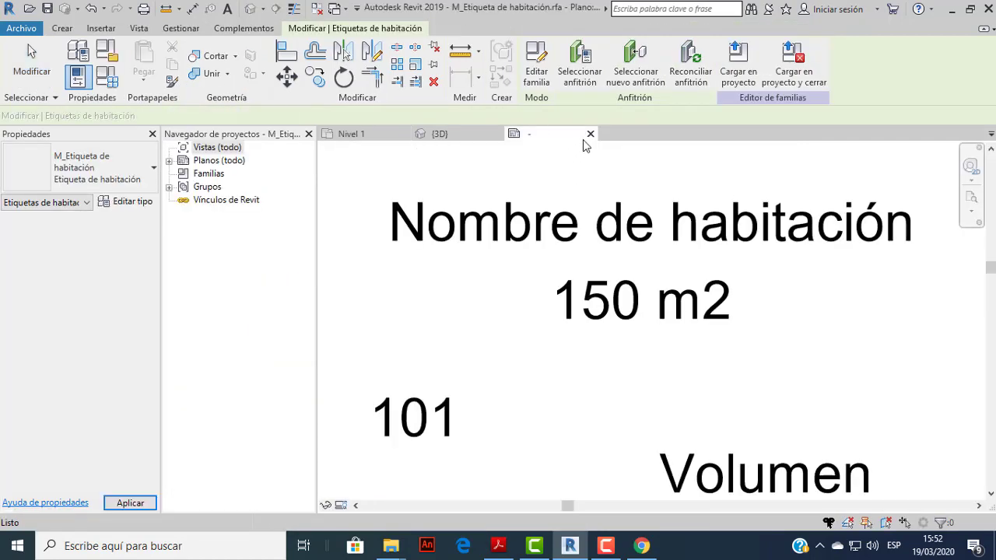
click(590, 133)
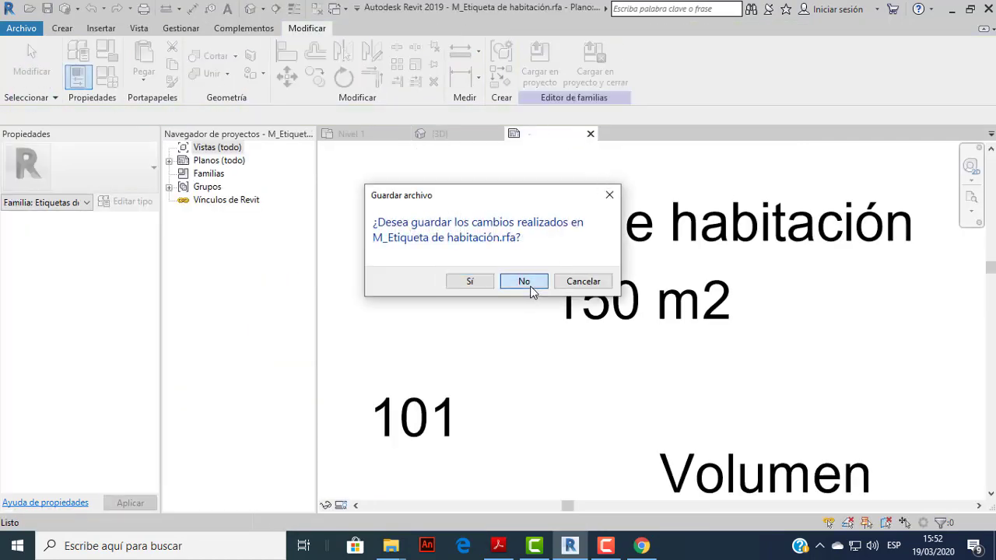
click(524, 281)
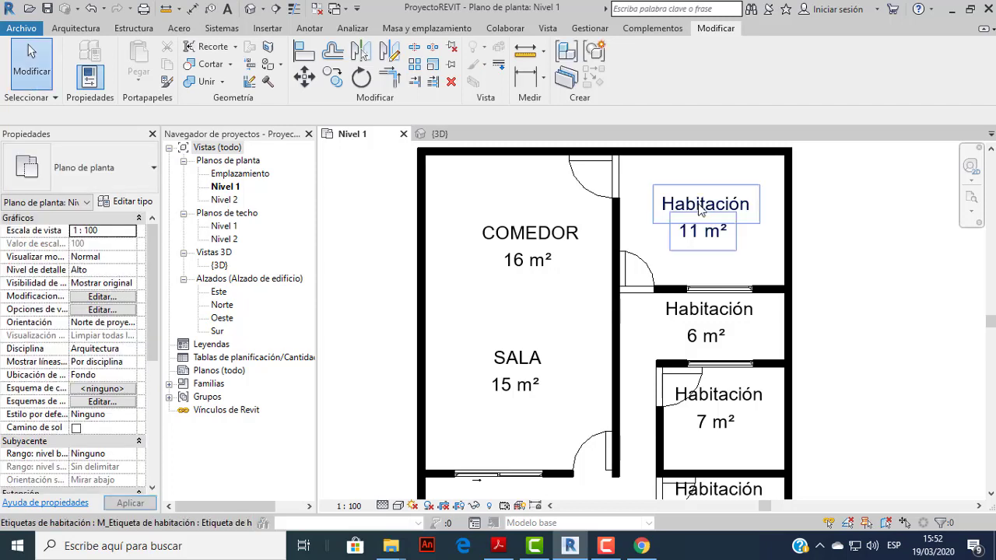
Rename the 11 m² room to COCINA and recheck the reference PDF.
click(703, 204)
click(703, 204)
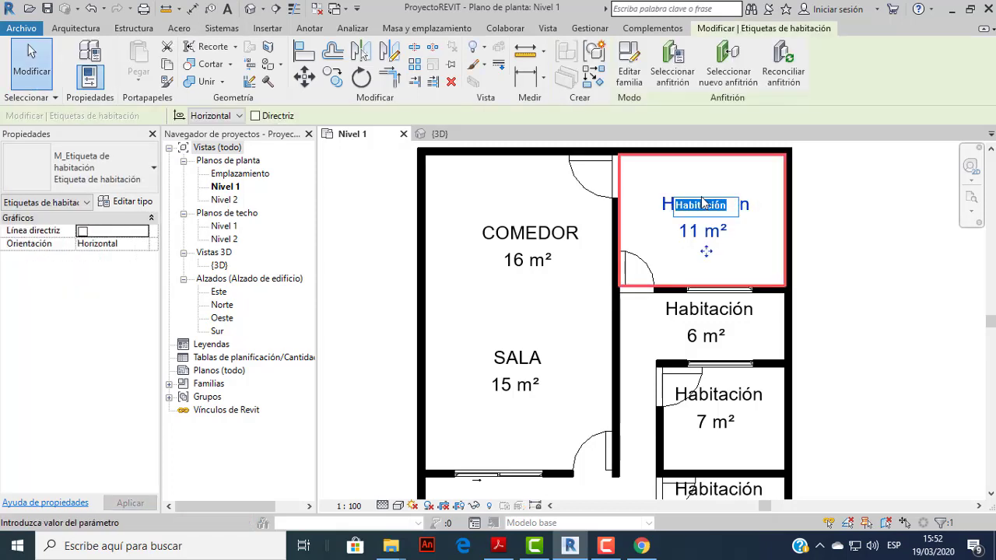
text(c)
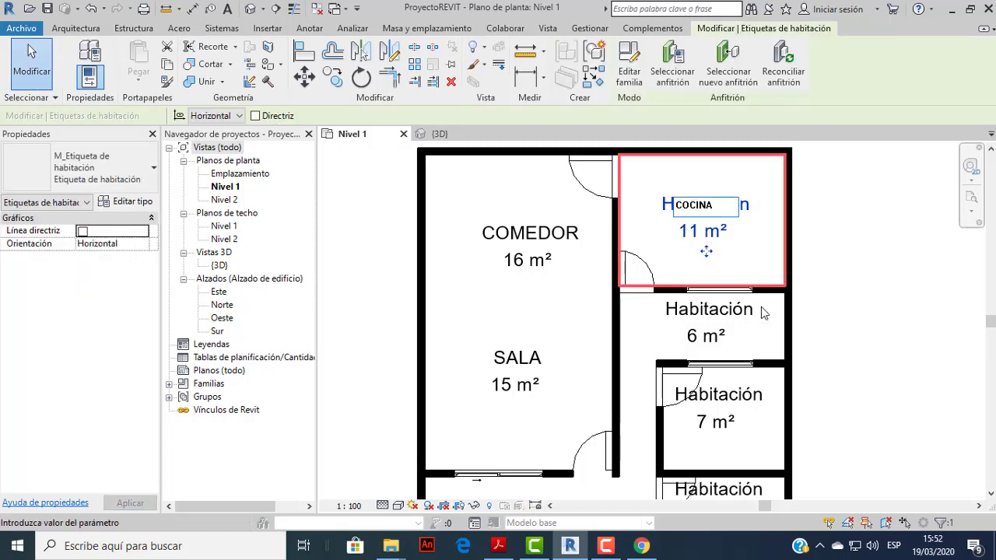
click(515, 549)
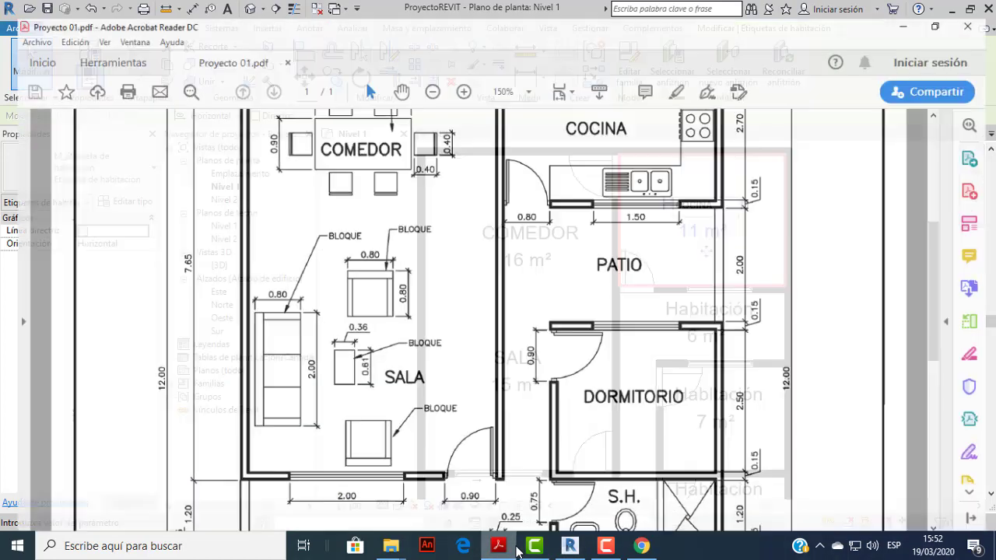
scroll(641, 331, down, 4)
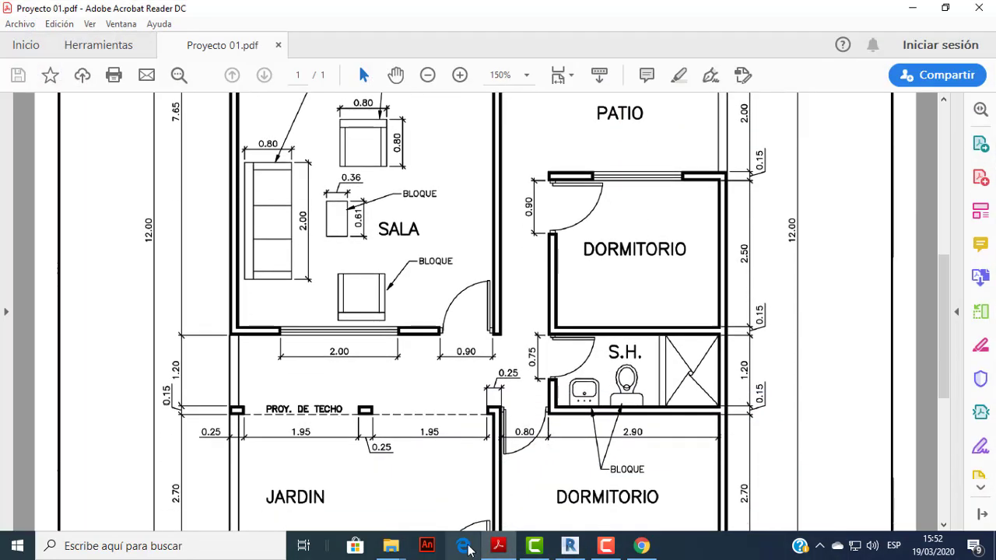
click(570, 545)
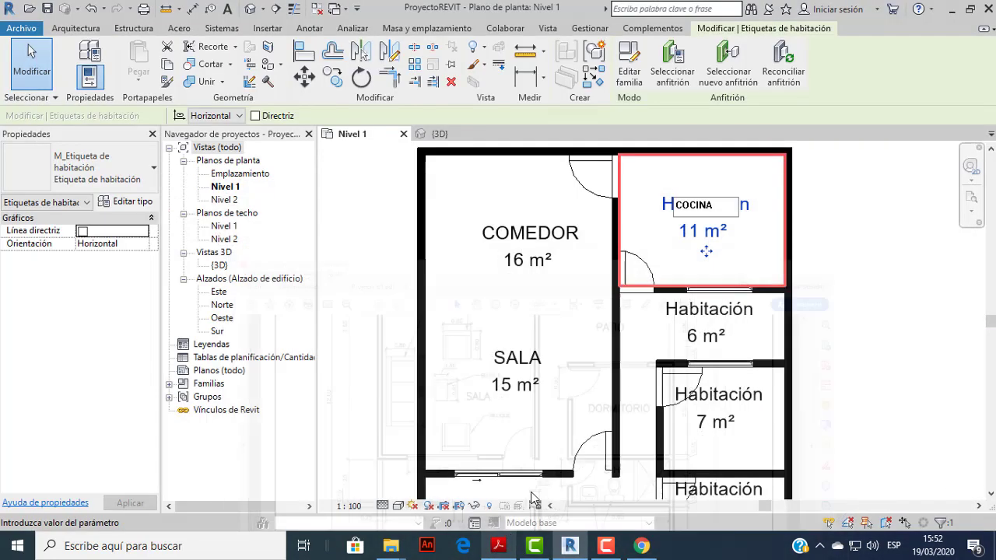
Rename the 6 m² room to PATIO.
double_click(731, 311)
text(PATIO)
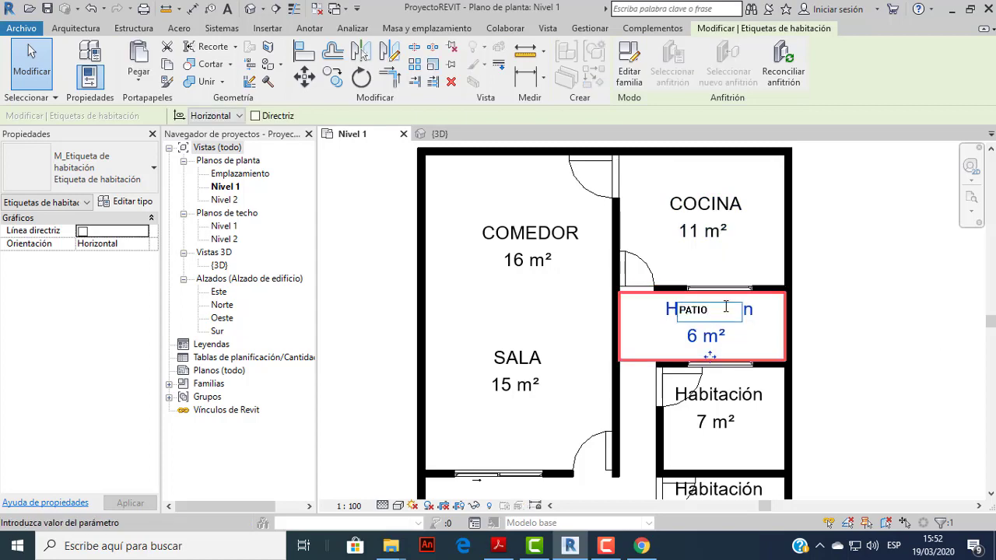
scroll(754, 372, down, 1)
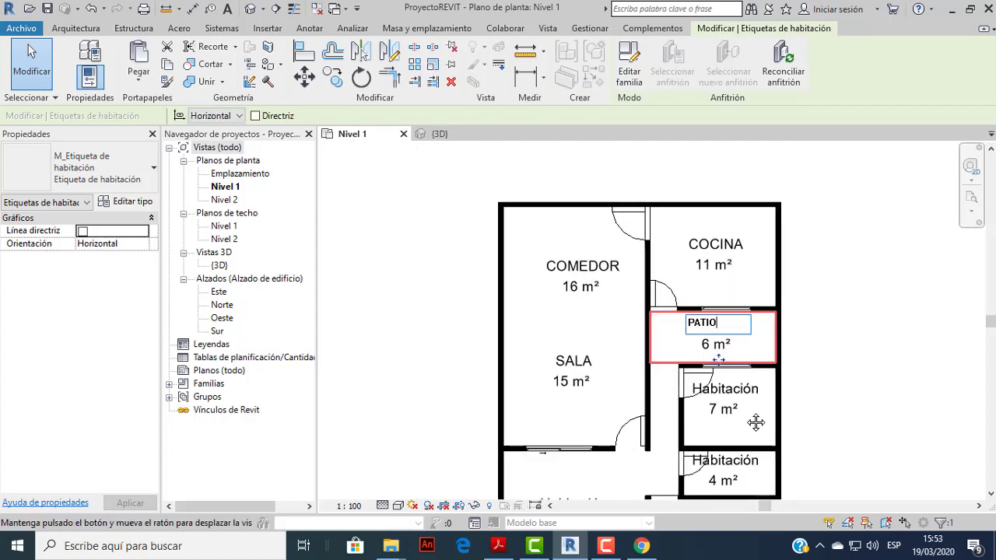
middle_drag(756, 418, 734, 334)
scroll(714, 377, up, 1)
key(Return)
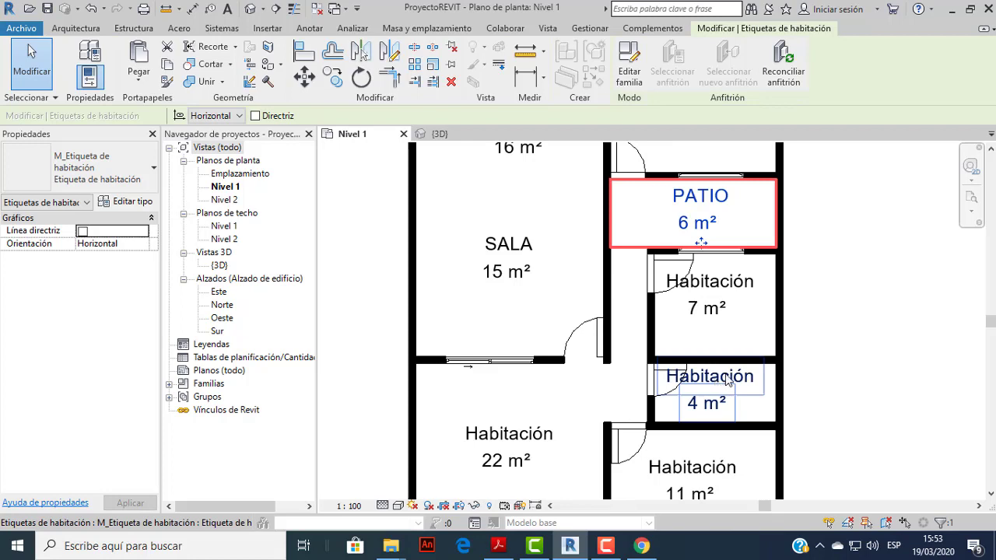
Rename the 4 m² room to SS.HH.
click(727, 379)
click(727, 379)
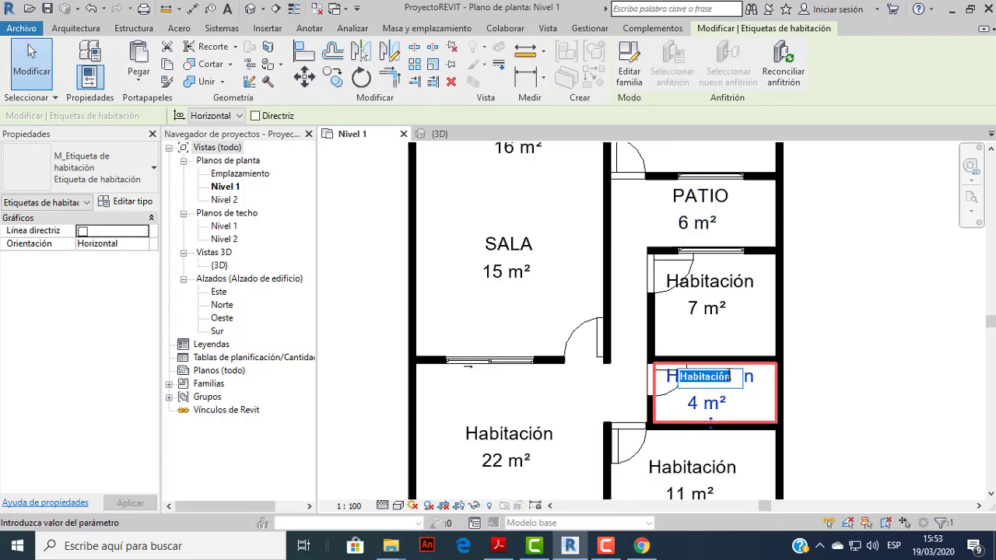
text(s)
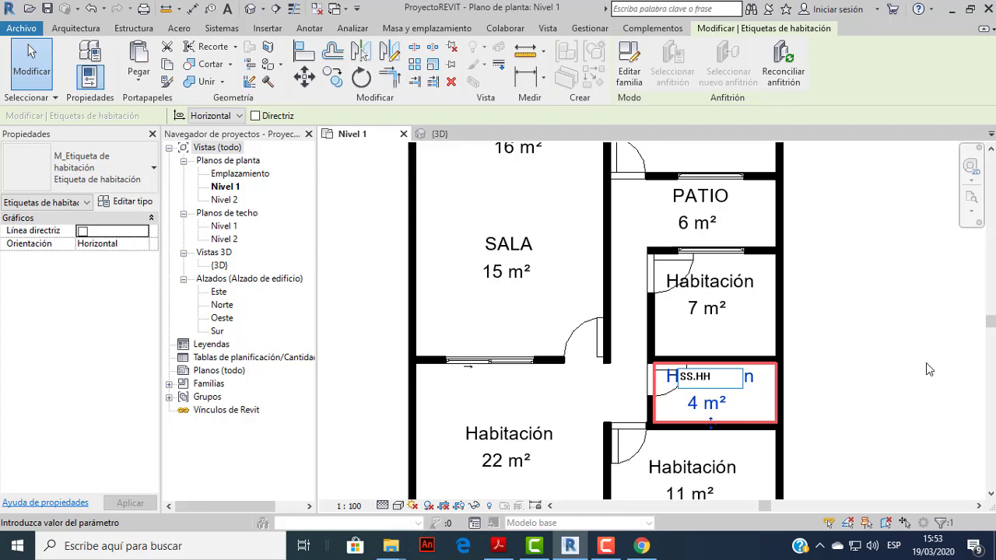
key(Return)
scroll(730, 312, up, 2)
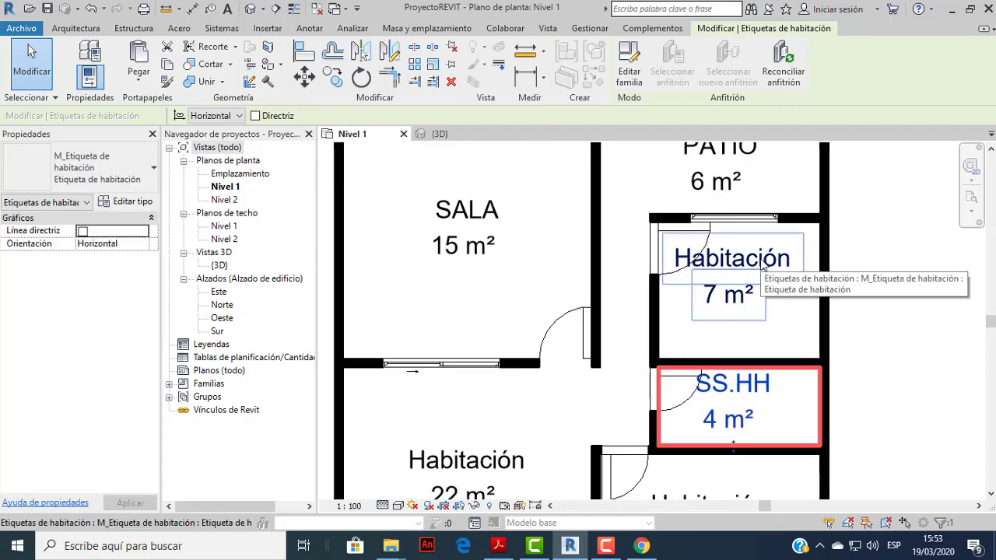
scroll(746, 277, down, 1)
scroll(746, 280, down, 1)
scroll(704, 422, up, 1)
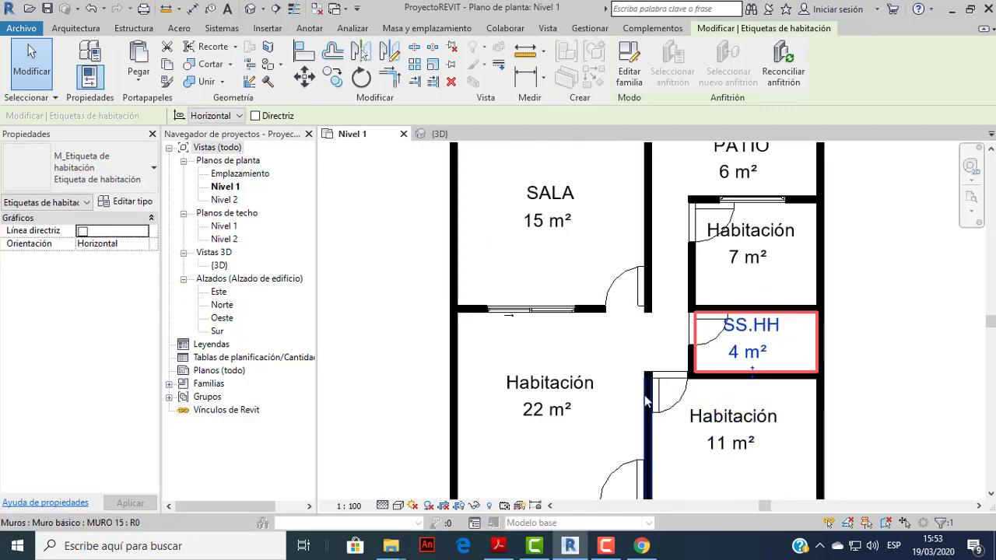
Rename the 22 m² room to JARDÍN.
click(562, 388)
click(562, 384)
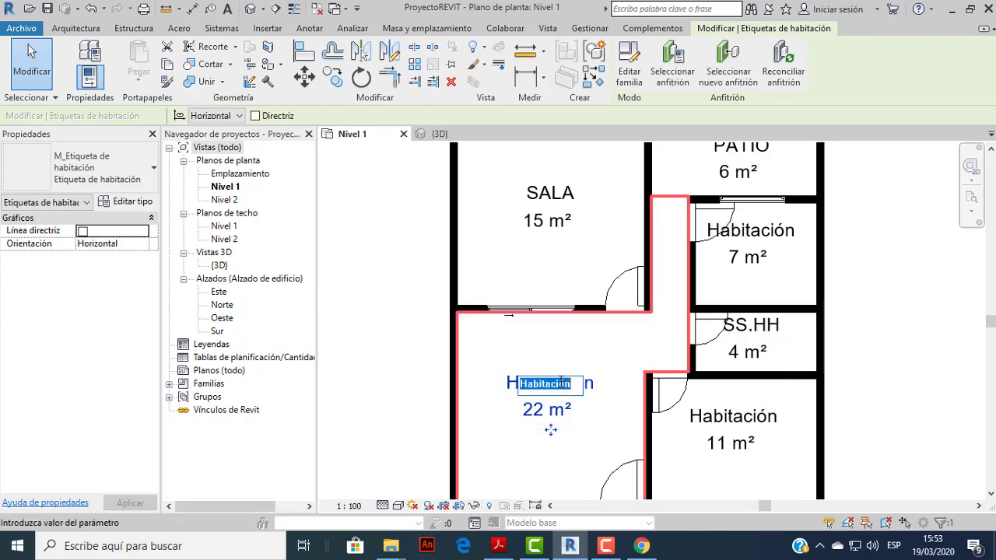
text(JARDI)
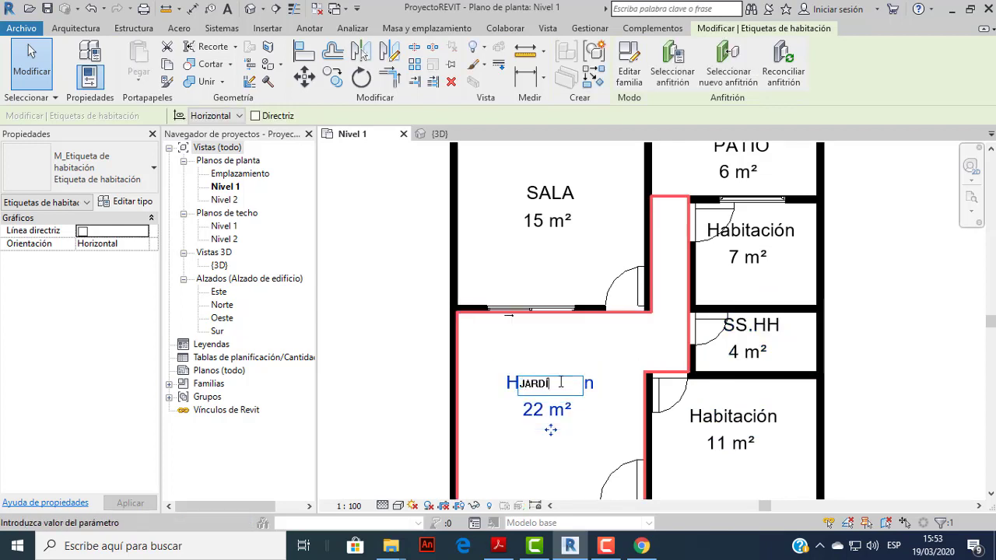
click(860, 333)
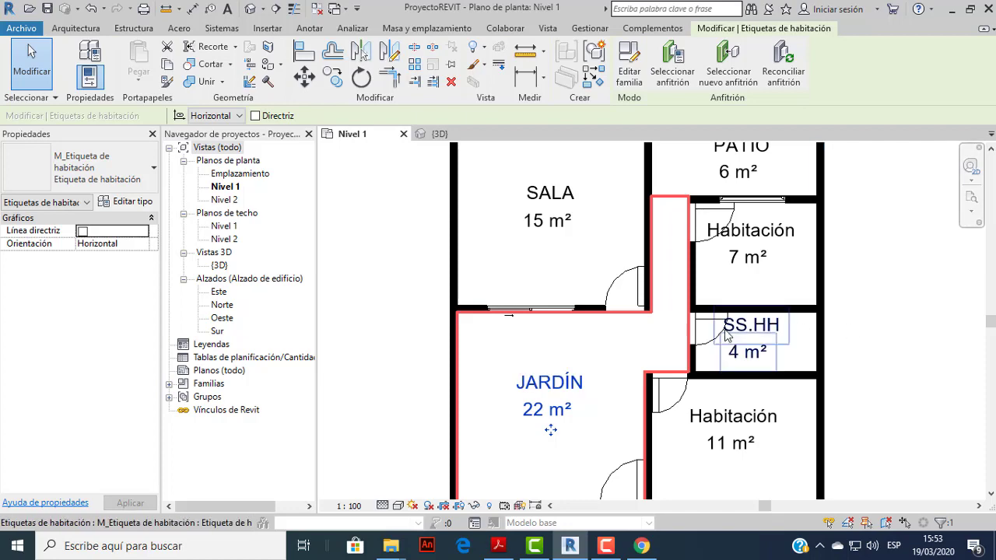
scroll(848, 323, down, 2)
Rename both the 11 m² and 7 m² rooms to DORMITORIO.
click(838, 317)
middle_drag(838, 318, 690, 369)
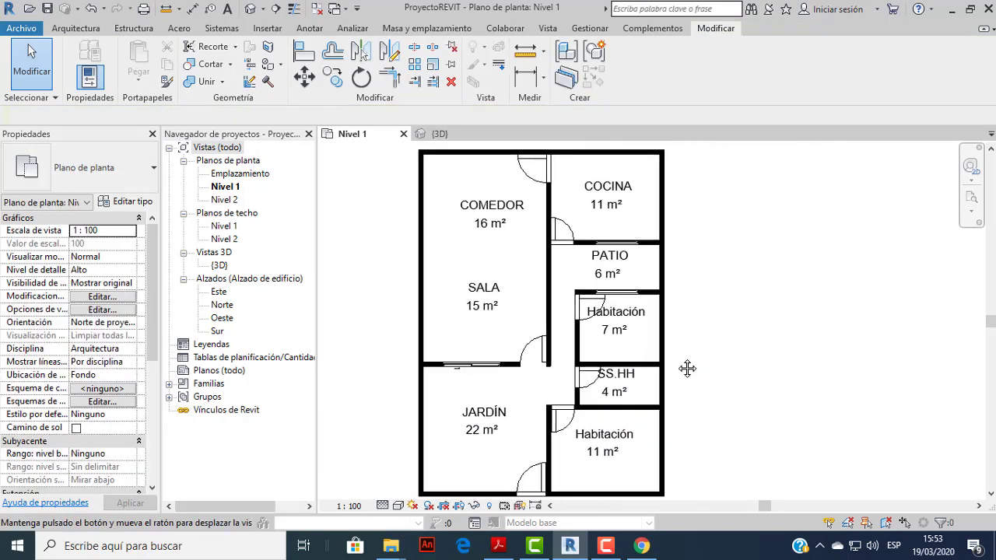
scroll(615, 420, up, 1)
scroll(623, 424, up, 1)
scroll(623, 423, up, 1)
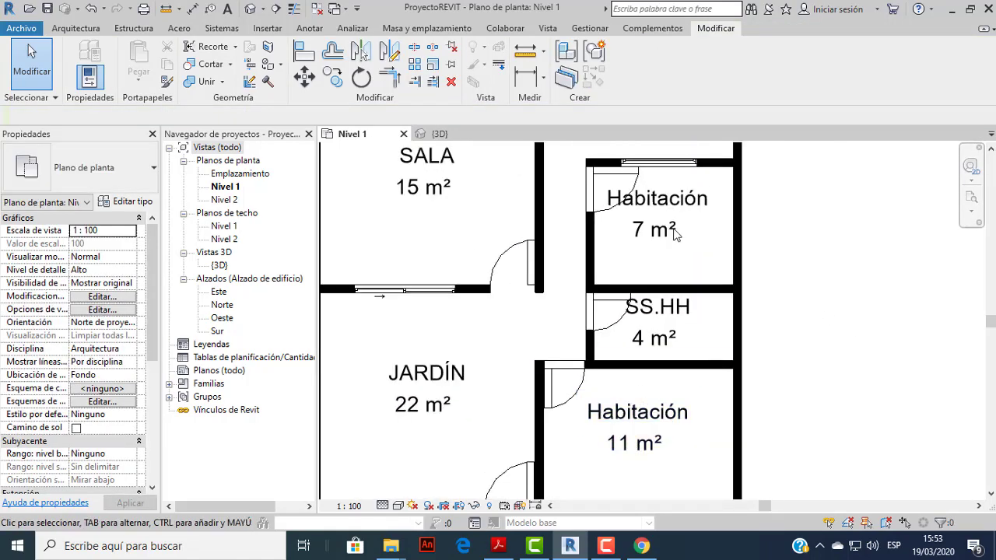
double_click(631, 427)
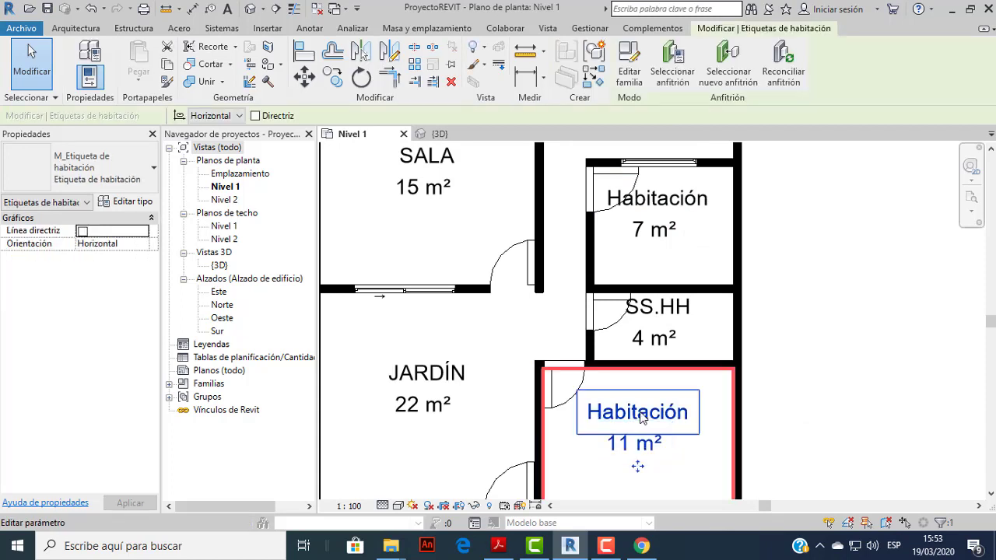
text(DORMITORIO)
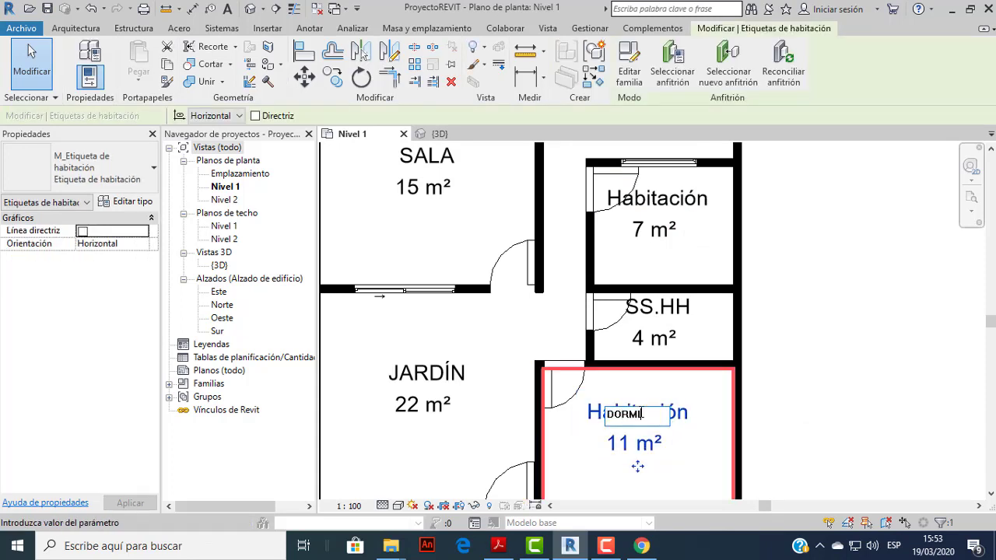
click(659, 199)
double_click(658, 199)
text(DOM)
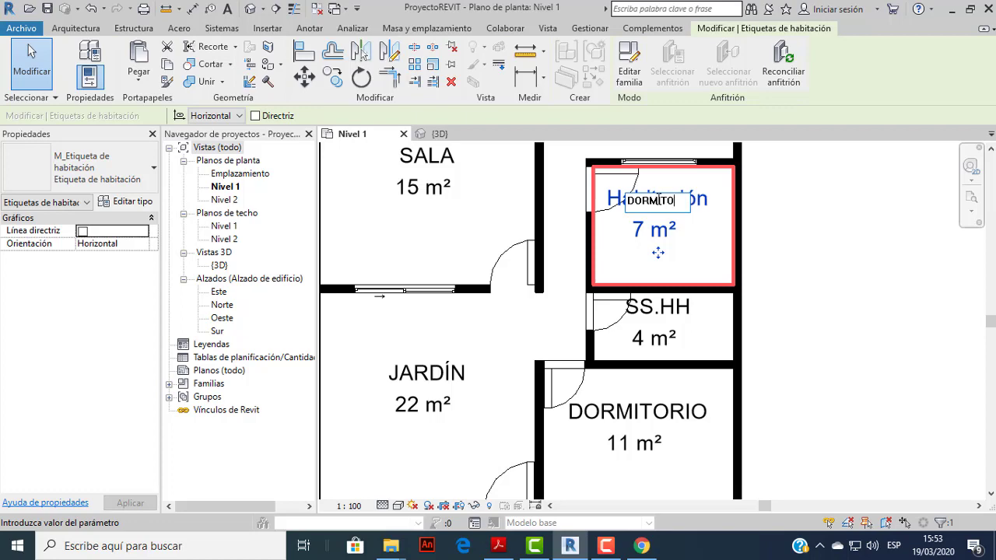
click(805, 233)
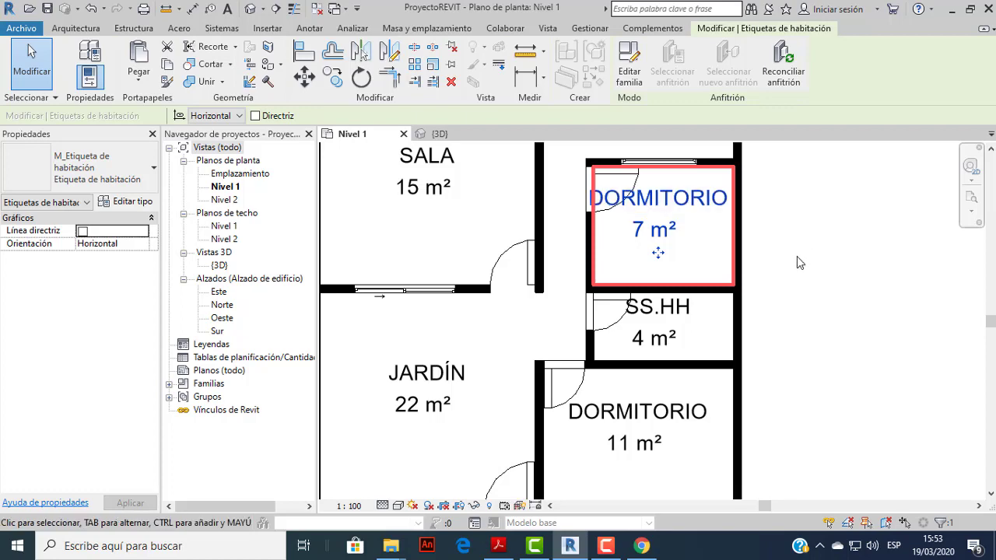
Nudge the 7 m² room's DORMITORIO tag to a new position.
scroll(804, 237, down, 1)
scroll(736, 218, up, 1)
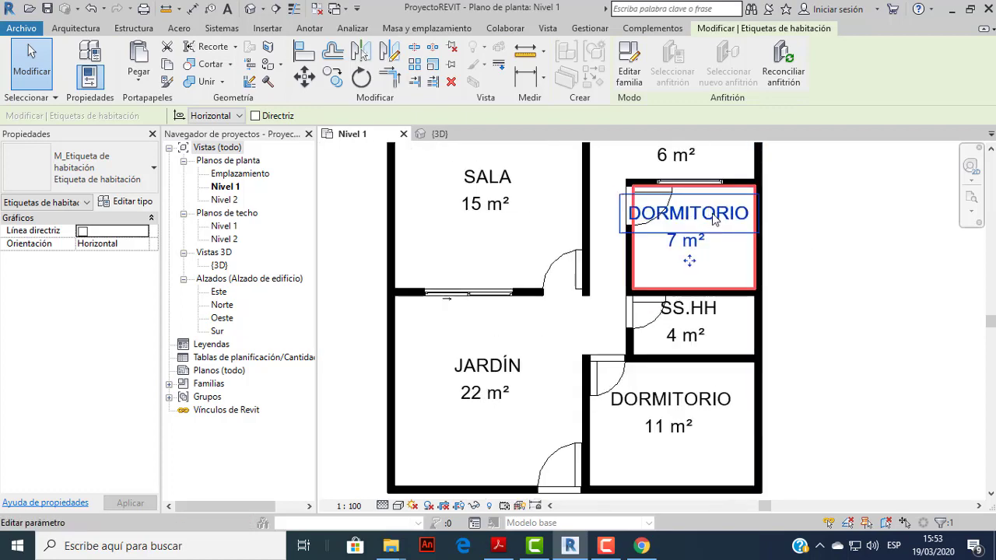
click(714, 220)
click(884, 249)
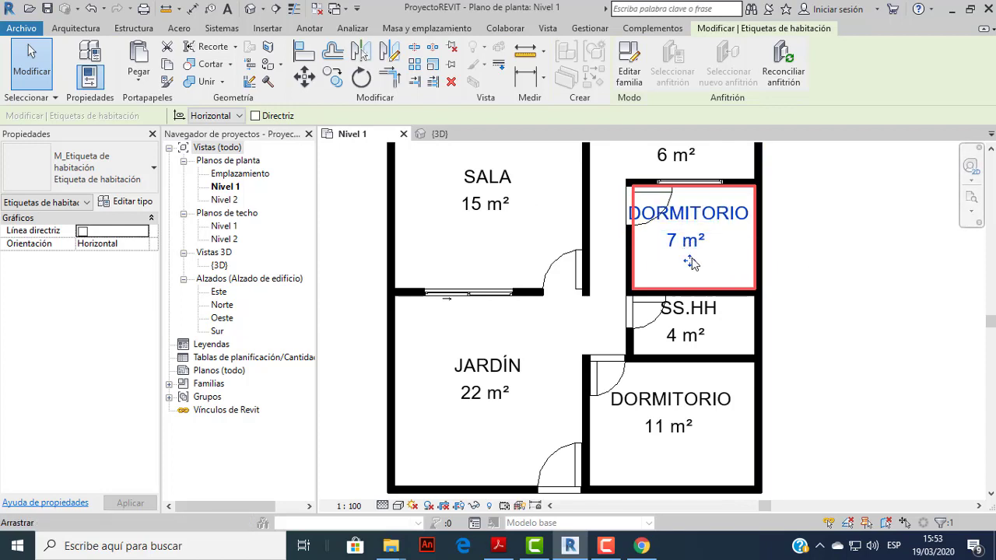
drag(690, 265, 697, 262)
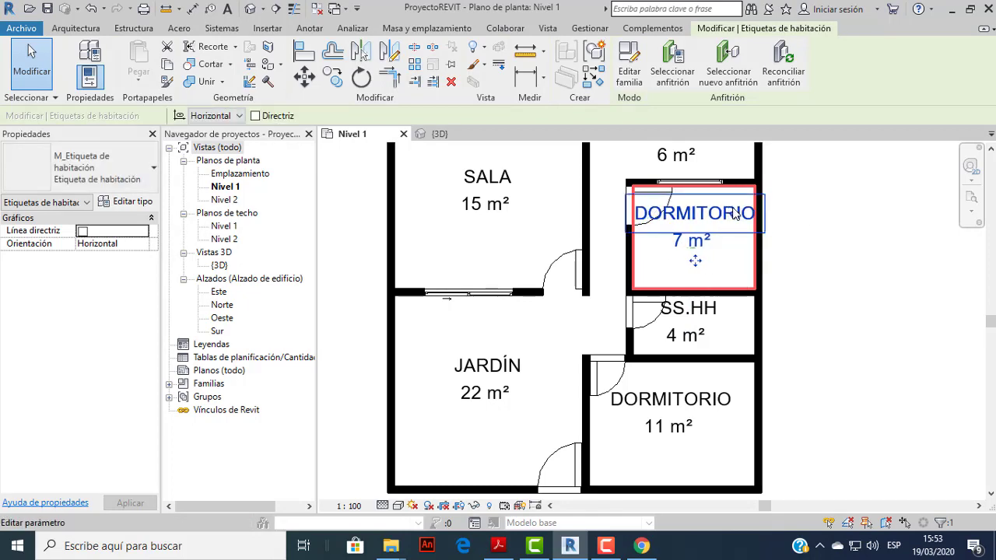
click(828, 296)
scroll(827, 295, down, 2)
middle_drag(784, 337, 745, 370)
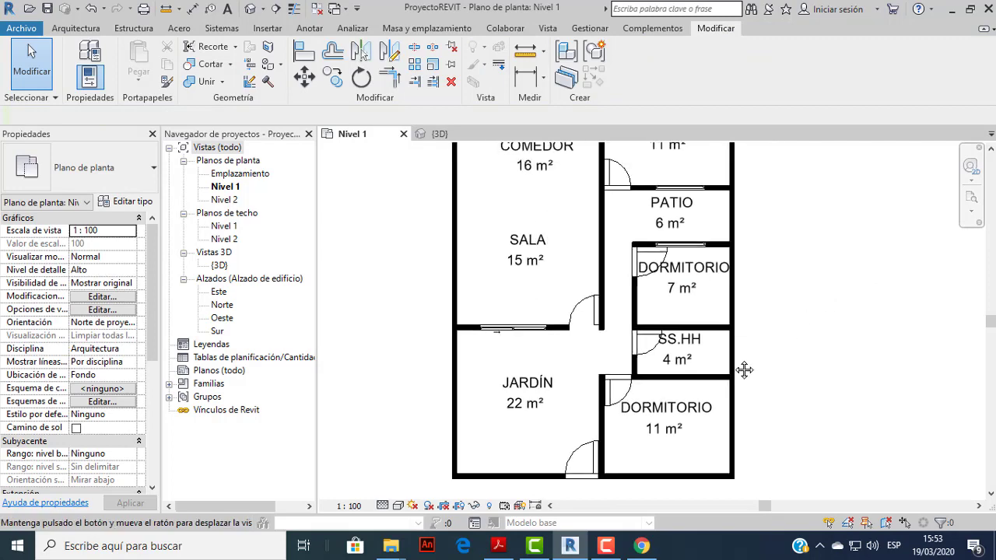
scroll(724, 339, down, 1)
scroll(722, 312, down, 1)
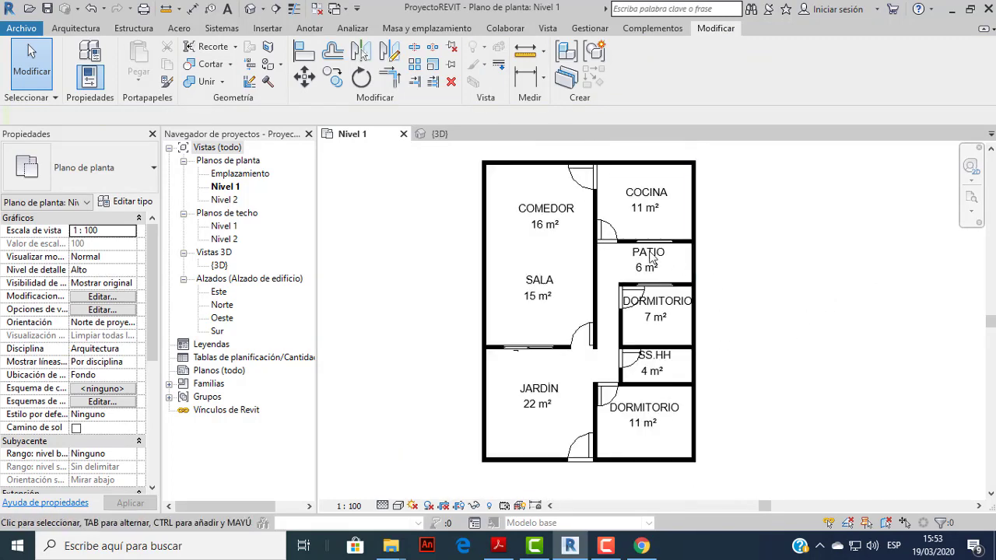
scroll(651, 257, up, 1)
scroll(700, 273, up, 1)
scroll(818, 278, down, 2)
mouse_move(818, 278)
middle_down()
mouse_move(671, 298)
mouse_move(576, 272)
middle_up()
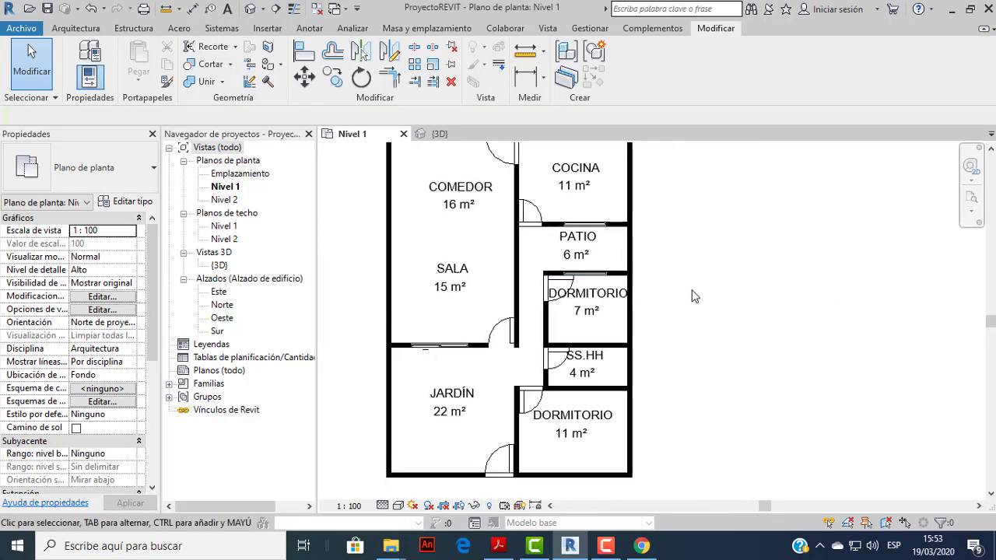
click(459, 136)
mouse_move(629, 253)
shift+middle_down()
mouse_move(606, 290)
mouse_move(621, 294)
shift+middle_up()
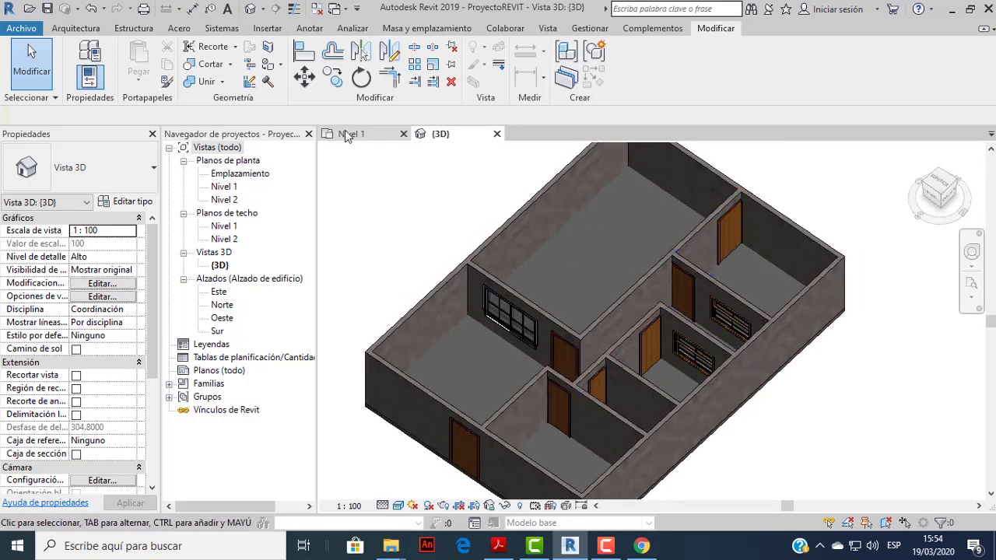
click(348, 134)
scroll(571, 257, up, 1)
middle_drag(467, 238, 515, 239)
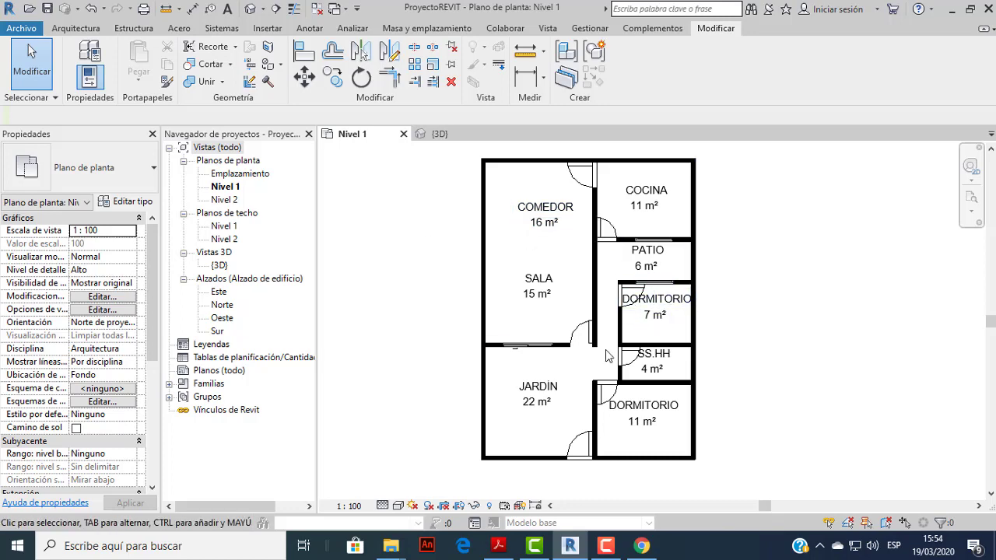
scroll(599, 314, up, 1)
scroll(599, 313, up, 1)
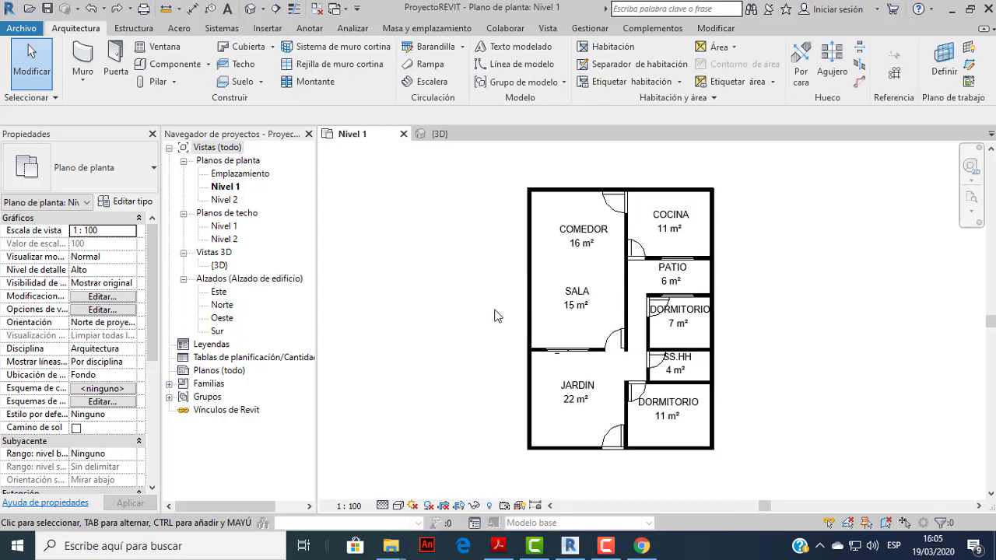
scroll(495, 315, up, 1)
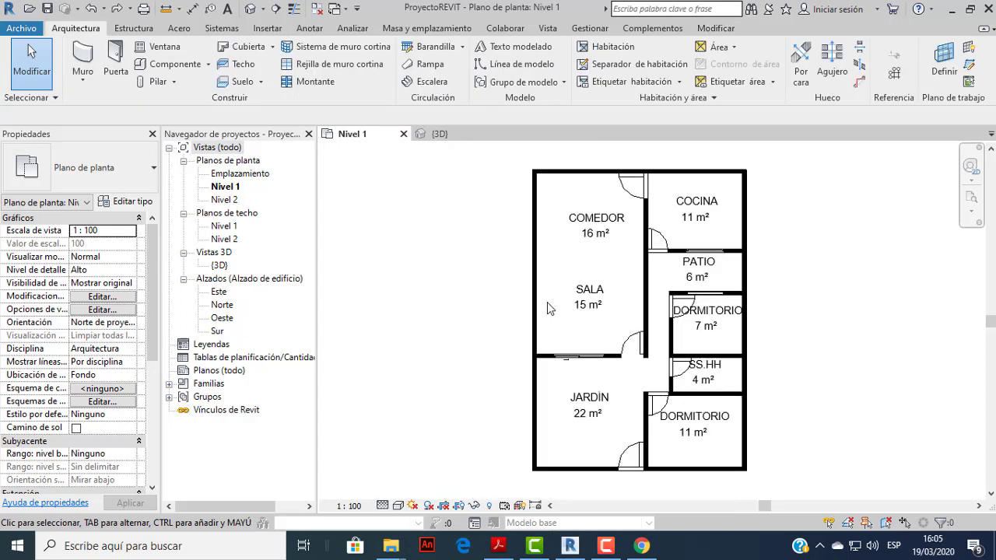
double_click(225, 200)
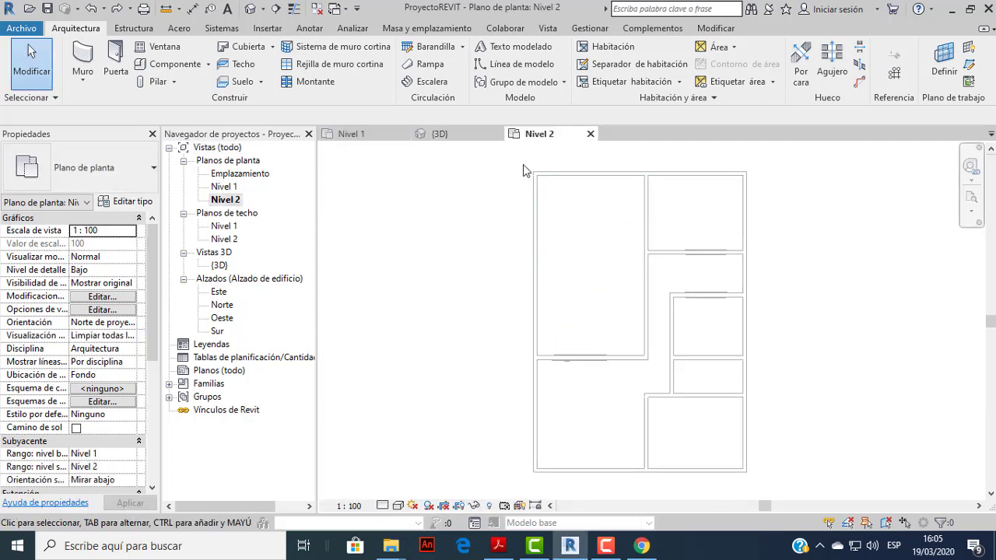
scroll(734, 234, down, 1)
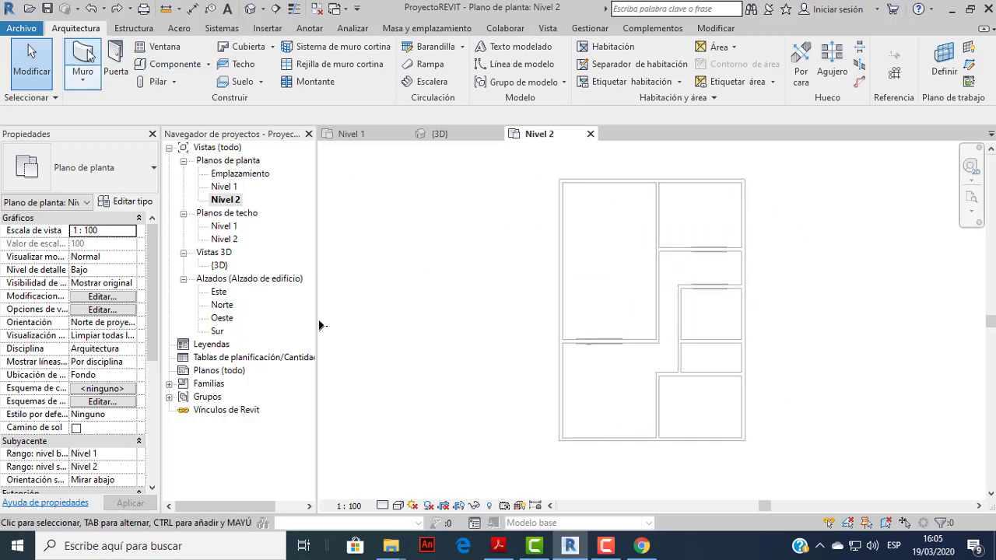
click(261, 82)
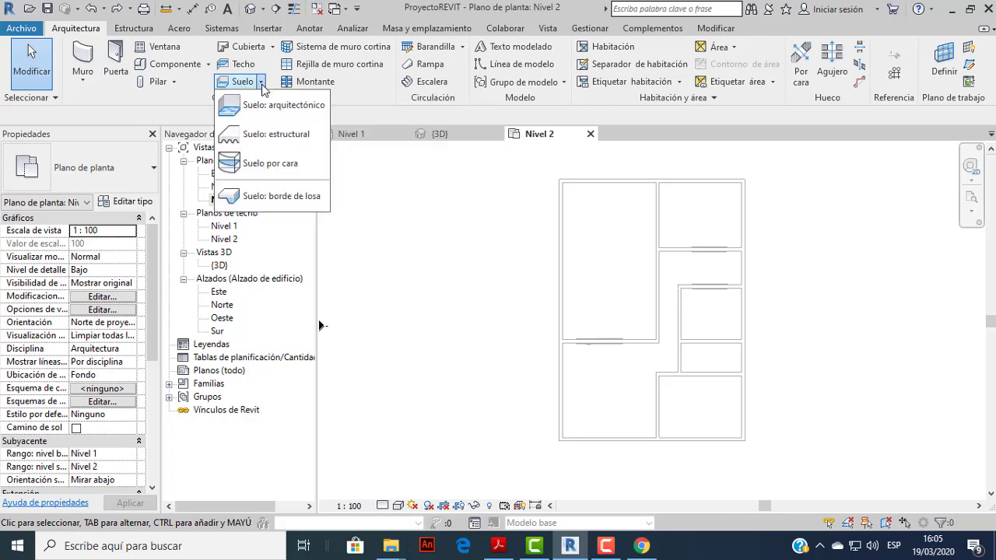
click(266, 106)
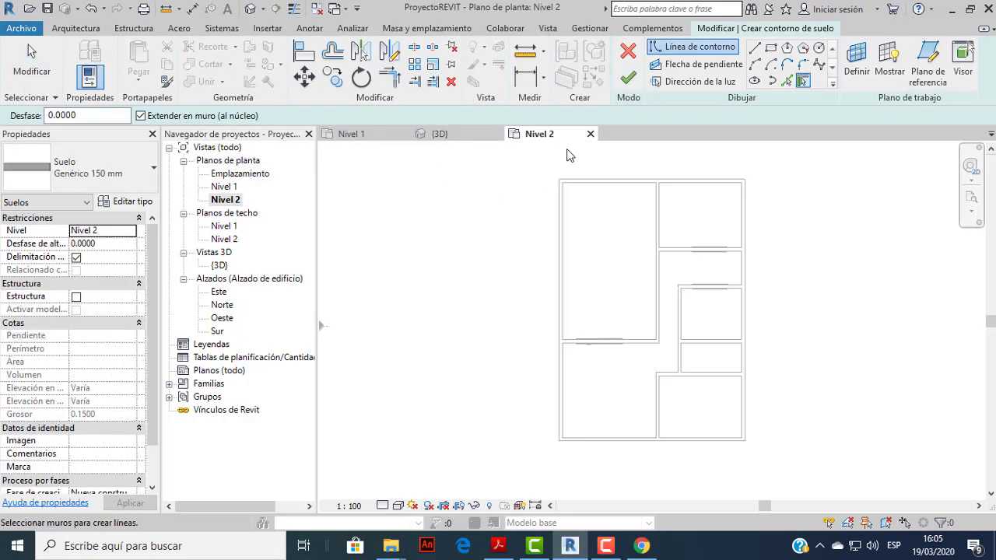
click(498, 545)
scroll(636, 218, up, 4)
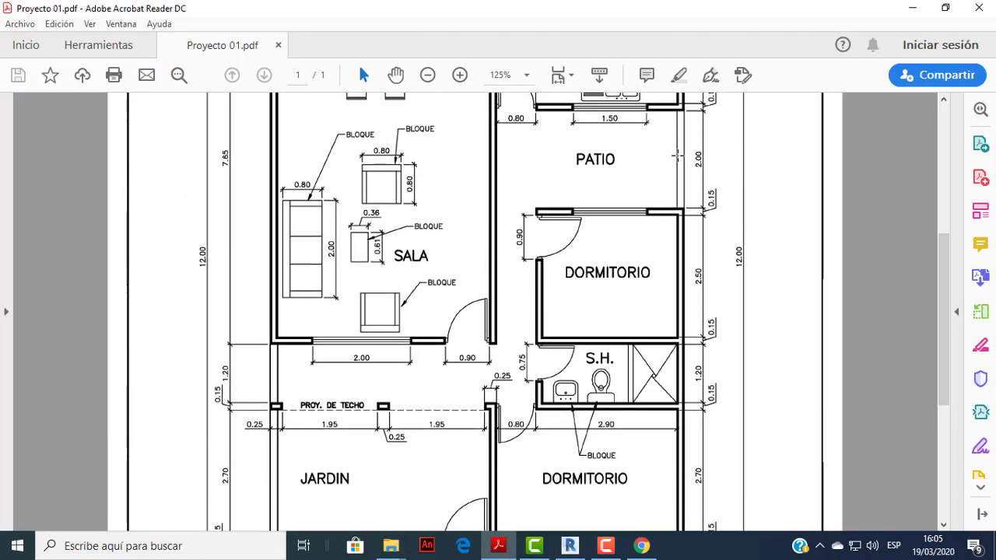
scroll(636, 217, down, 2)
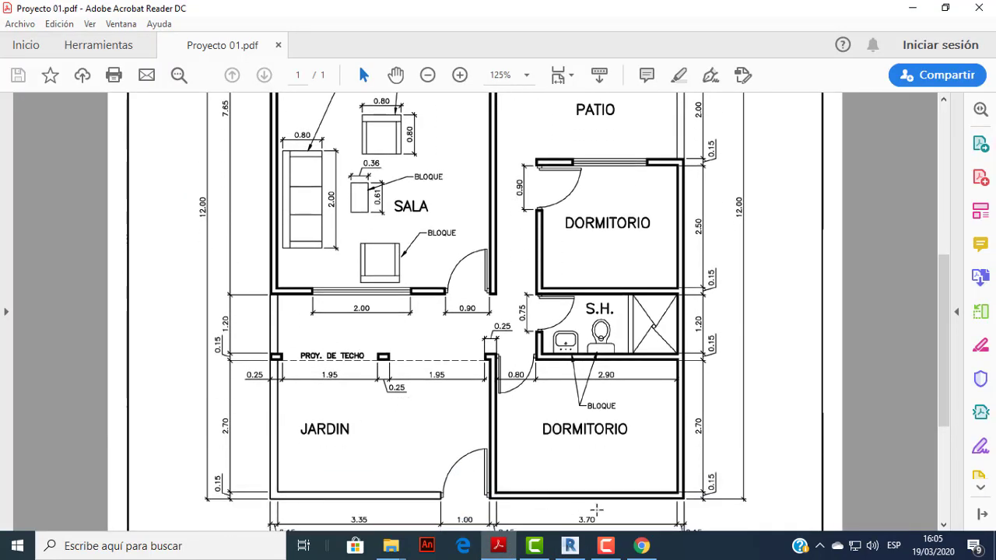
click(570, 545)
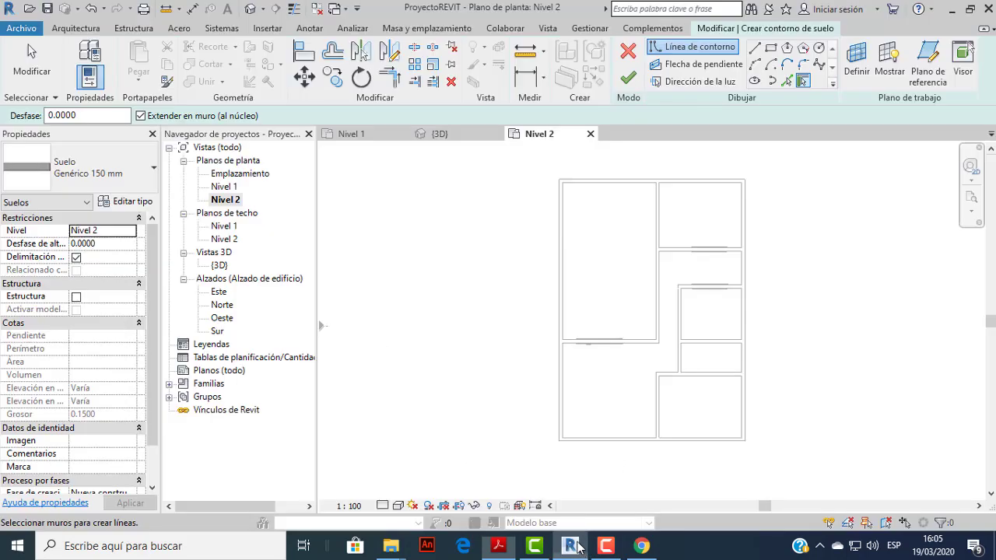
Trace the boundary's top edge, right edge and first inner edge with straight lines.
click(755, 48)
scroll(544, 159, up, 3)
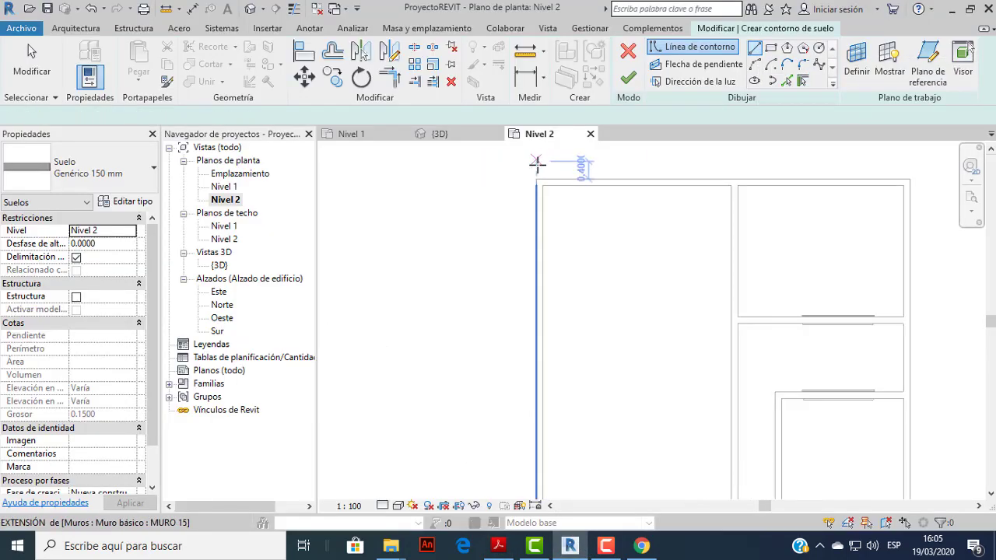
click(536, 179)
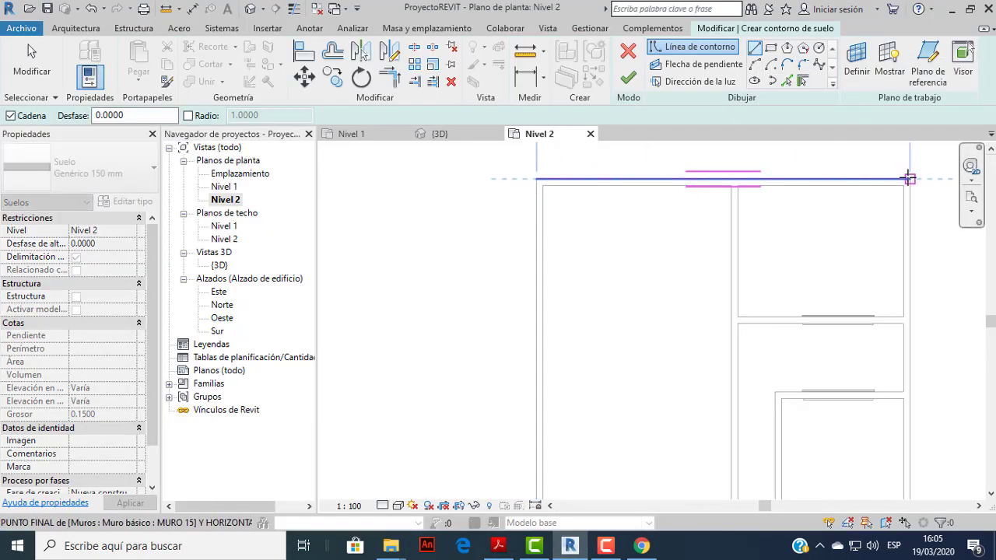
click(909, 178)
scroll(912, 330, up, 1)
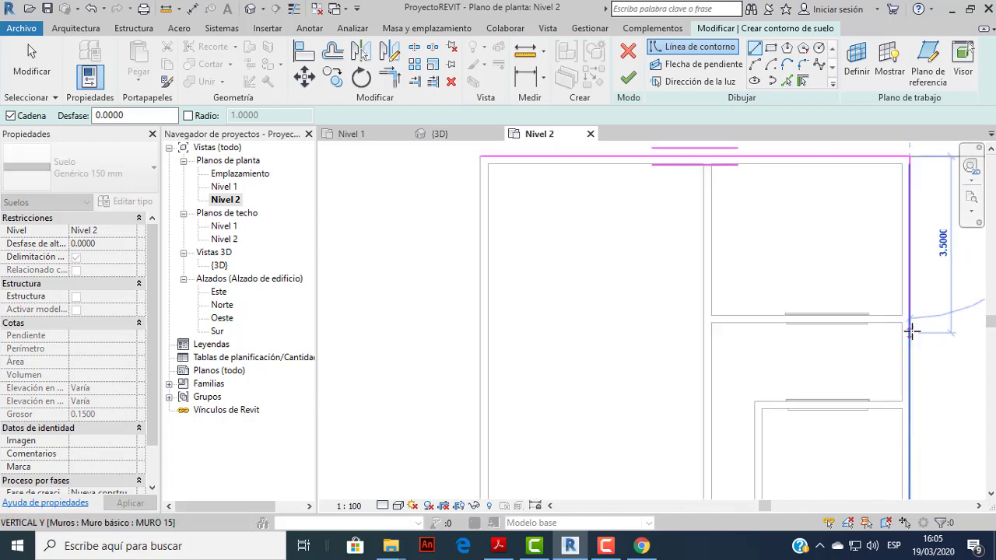
scroll(912, 331, up, 2)
click(909, 318)
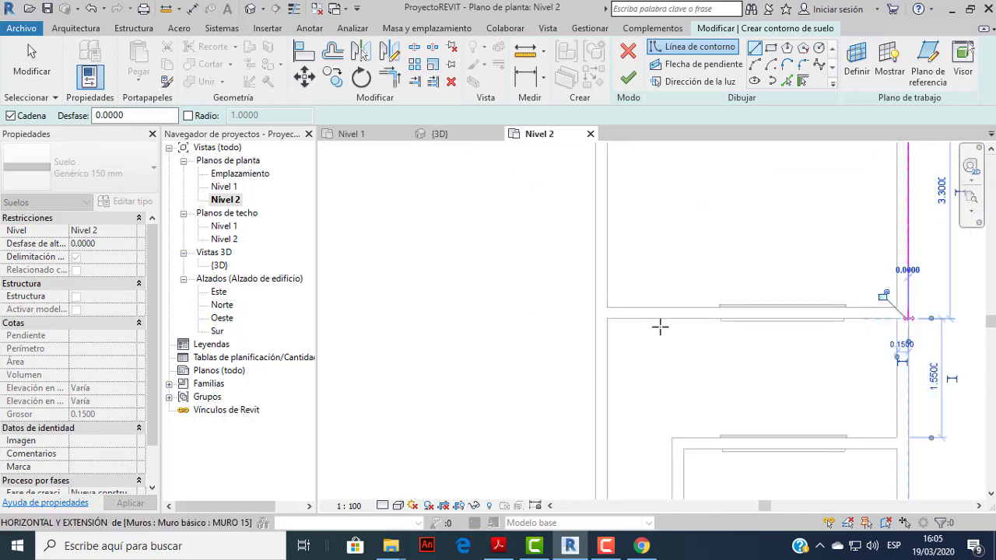
scroll(610, 317, down, 2)
click(611, 318)
scroll(615, 367, up, 2)
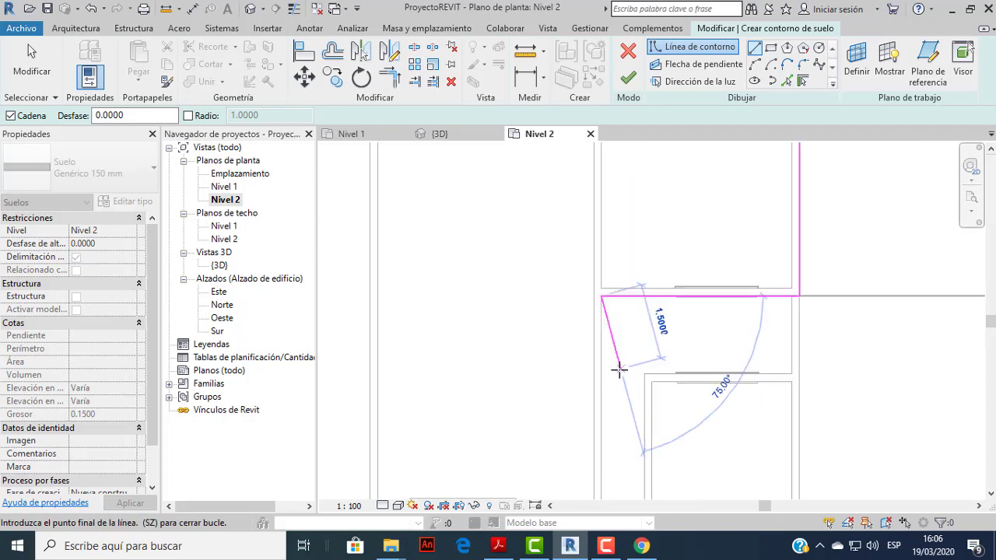
scroll(596, 373, up, 1)
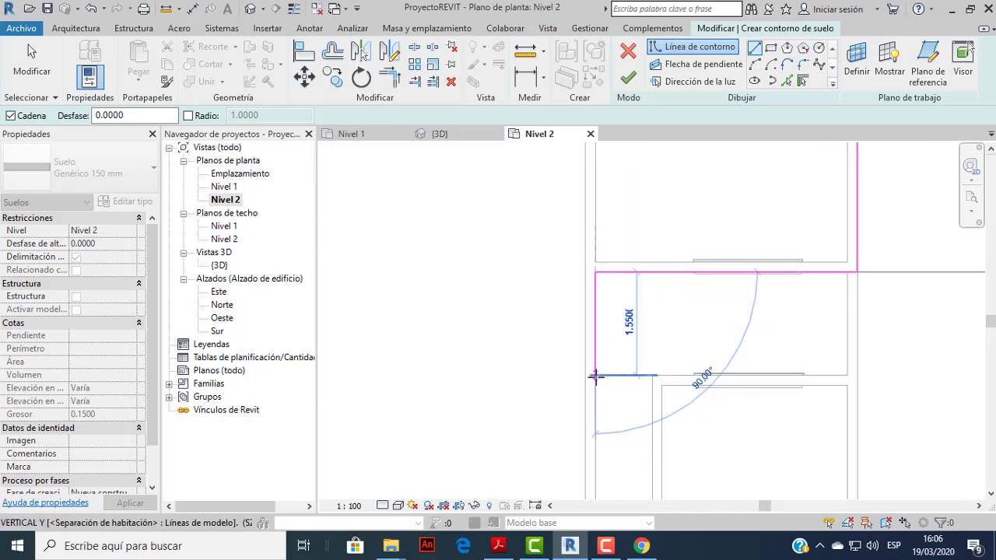
Continue the boundary around the lower and left walls, closing the loop at the top-left corner.
click(595, 376)
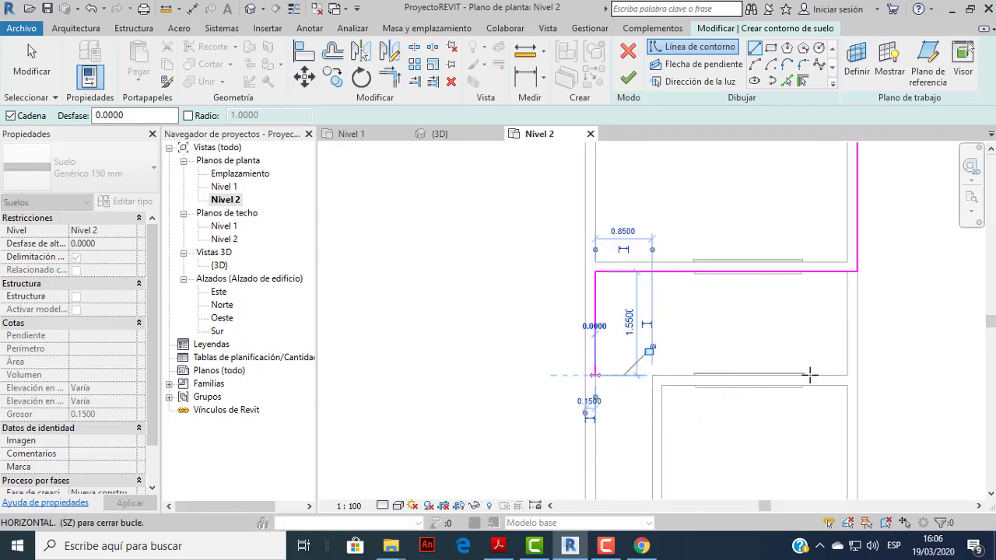
click(858, 375)
scroll(864, 382, down, 1)
scroll(867, 401, down, 1)
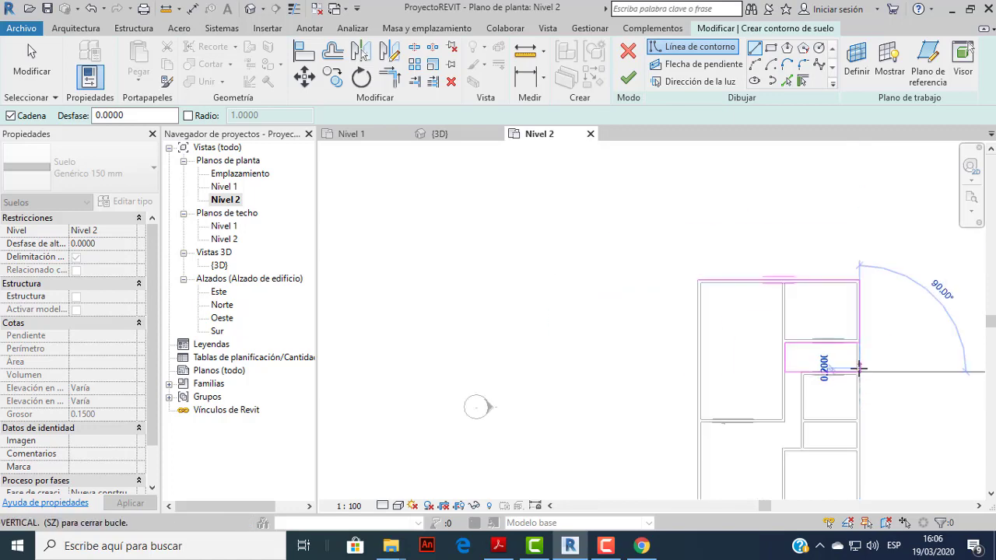
scroll(766, 373, up, 3)
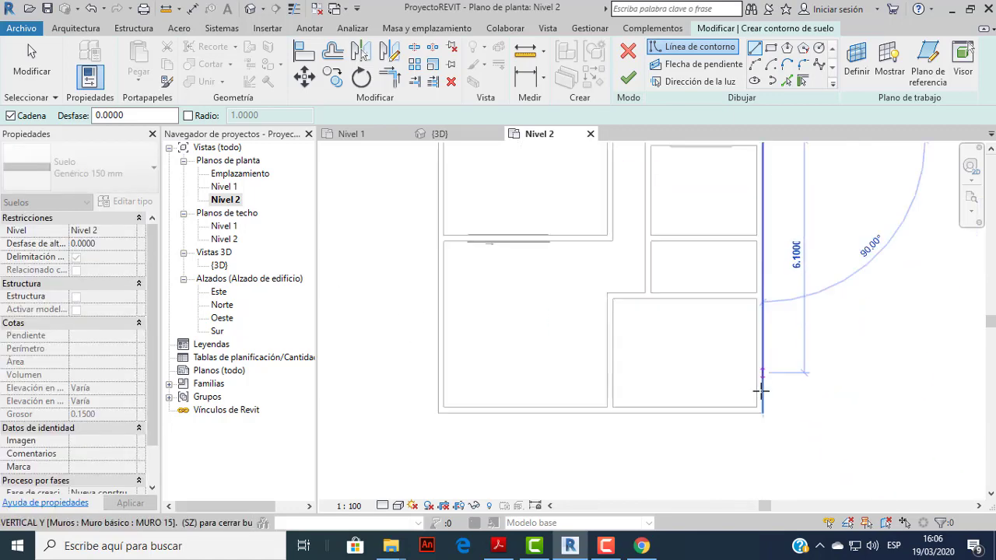
click(763, 410)
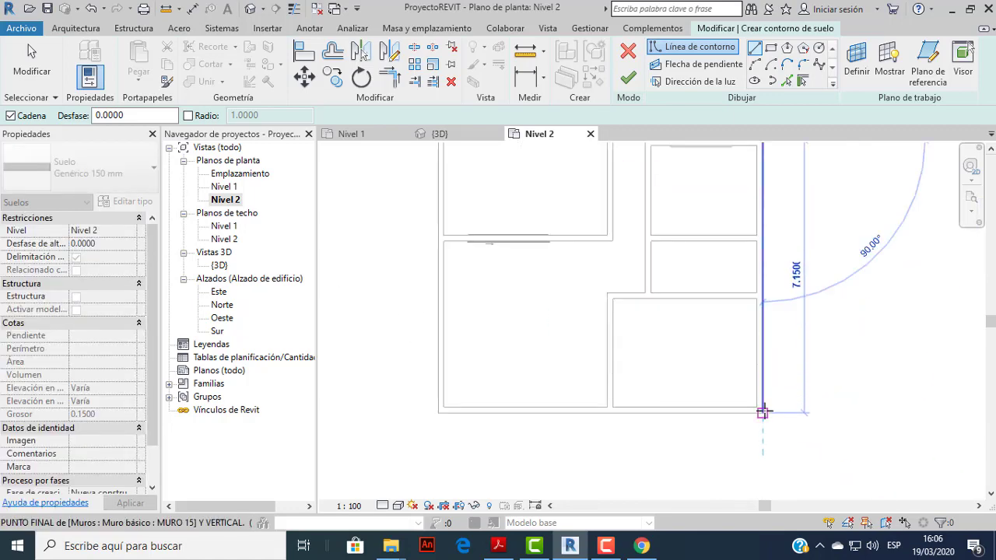
click(606, 412)
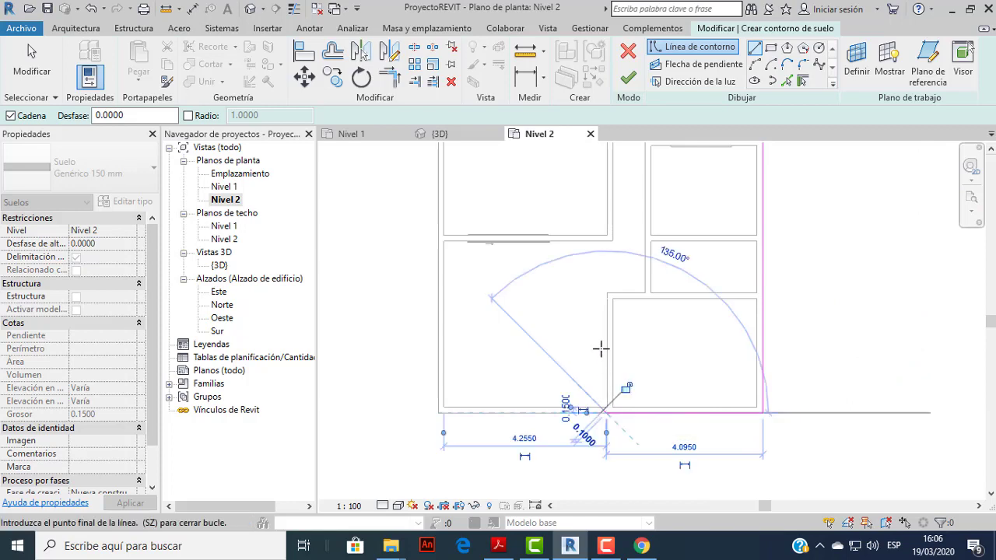
click(606, 291)
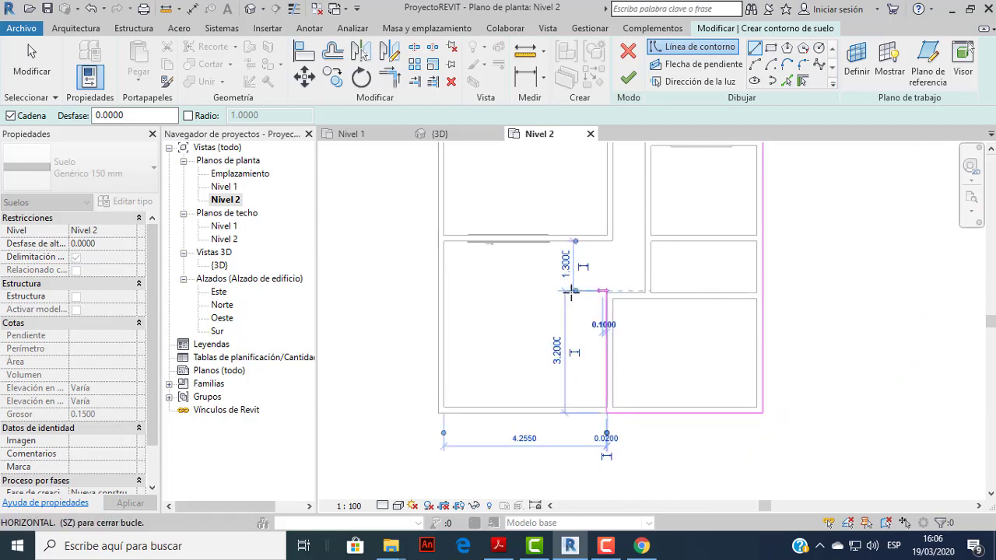
click(437, 291)
scroll(435, 280, down, 3)
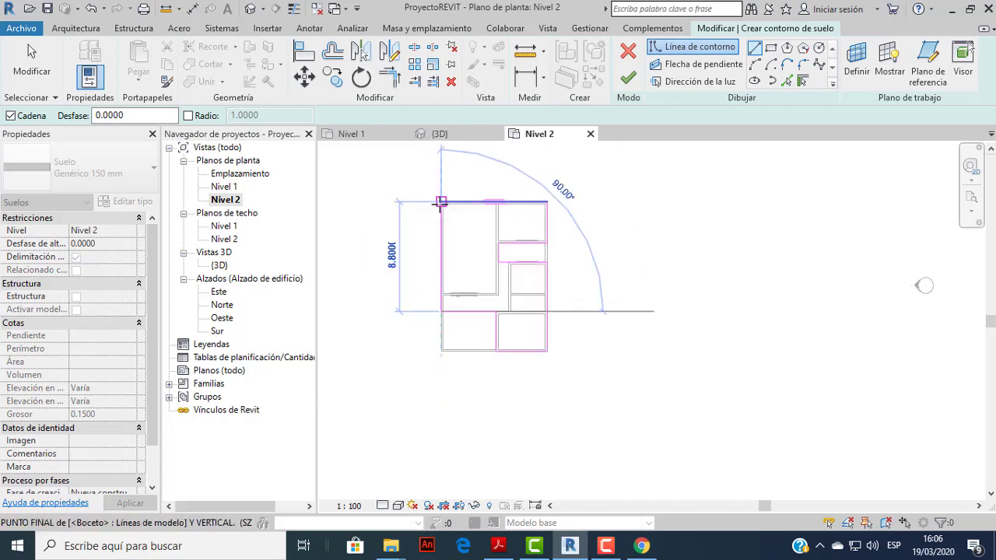
click(441, 202)
scroll(442, 201, up, 2)
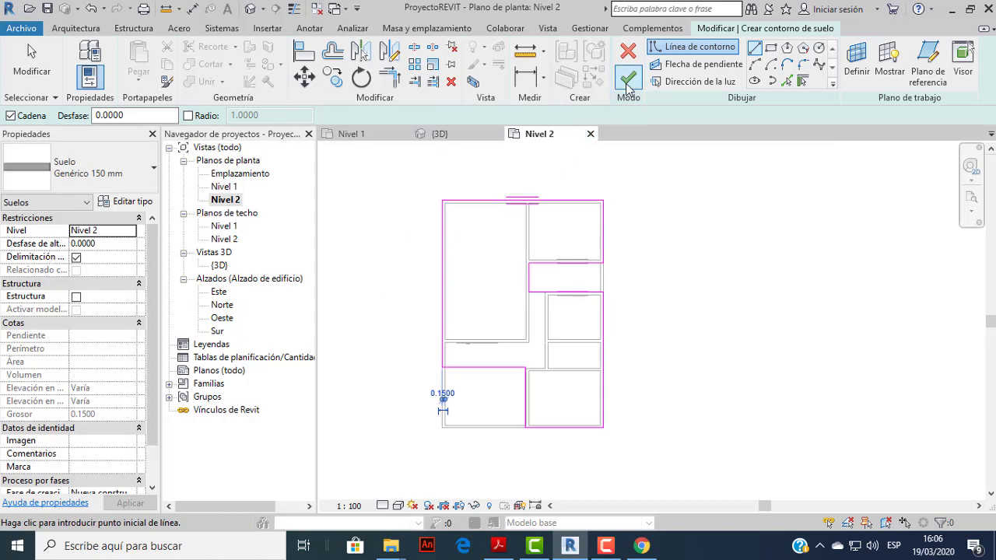
Finish the floor sketch and decline attaching the walls to the floor.
click(627, 82)
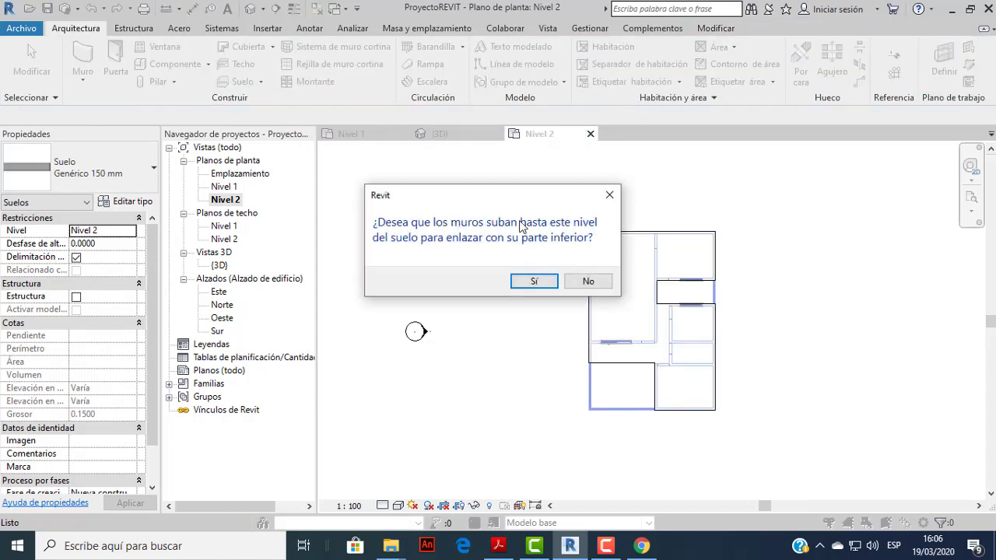
click(589, 282)
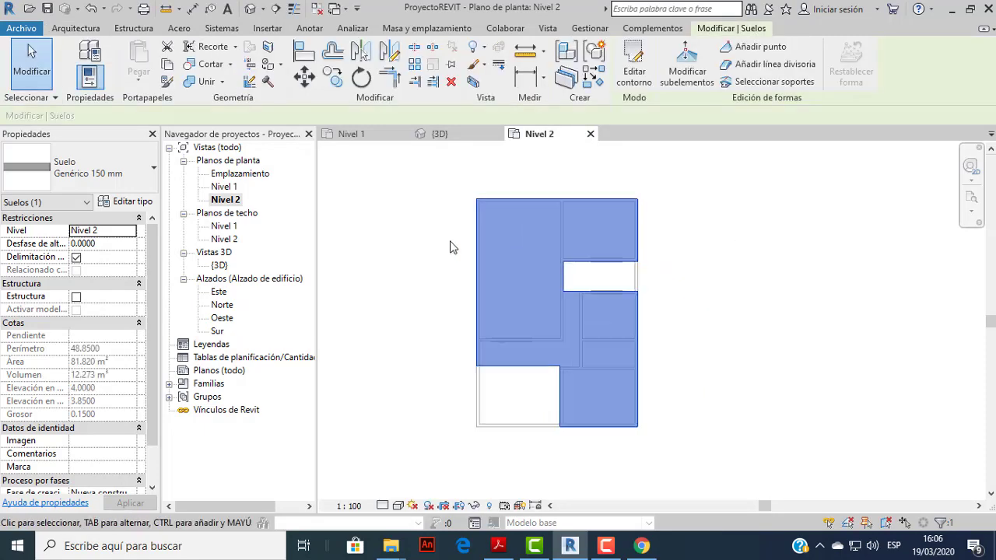
drag(502, 246, 510, 246)
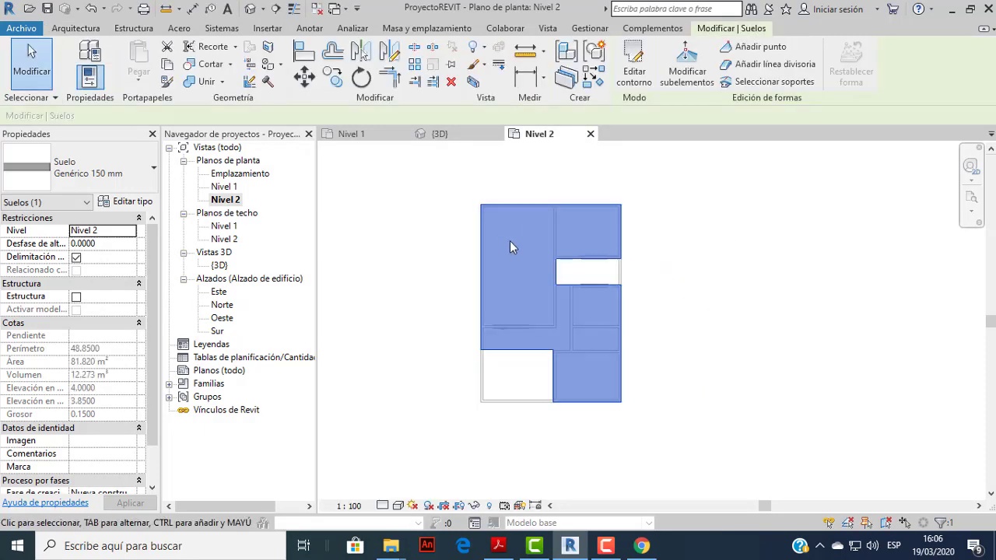
Switch to the {3D} view and frame the house.
click(450, 136)
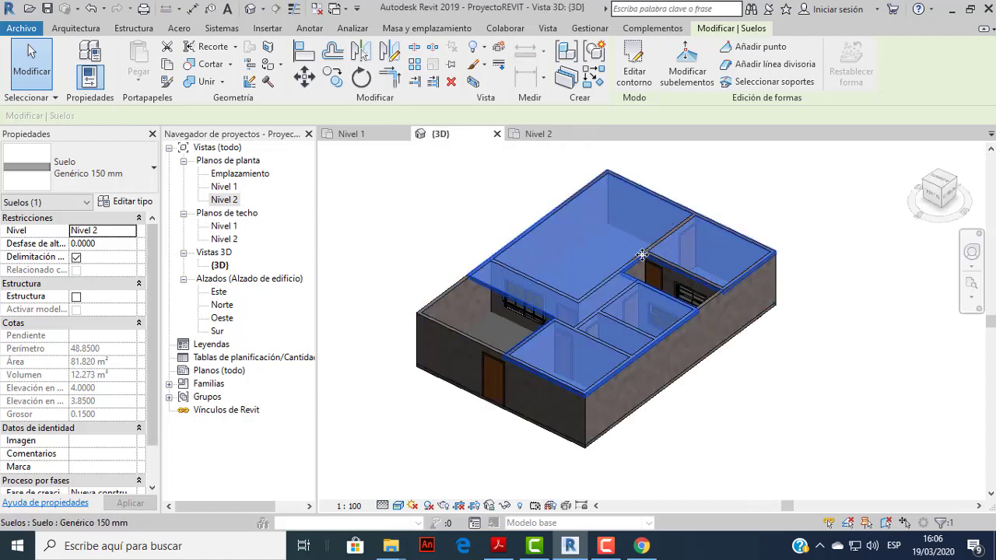
scroll(622, 320, up, 2)
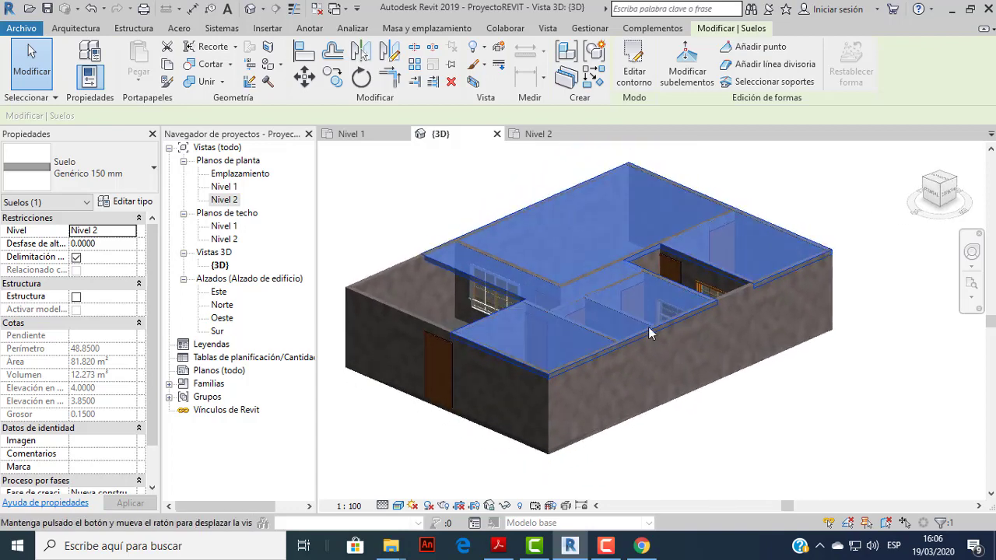
scroll(559, 320, up, 2)
scroll(584, 311, up, 2)
scroll(583, 311, down, 2)
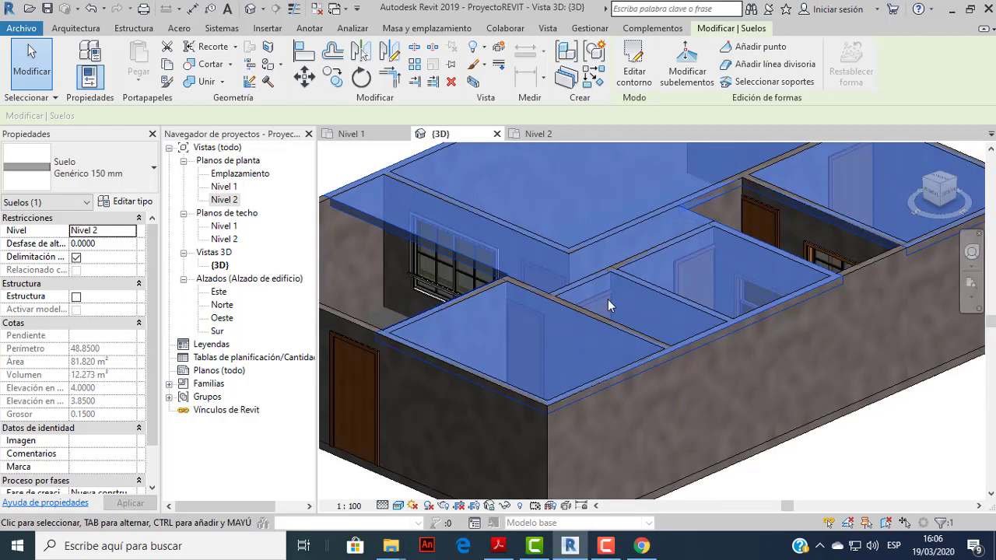
middle_drag(608, 299, 355, 217)
Set the floor's Desfase de altura to 1.5 and orbit to see the raised slab.
double_click(109, 246)
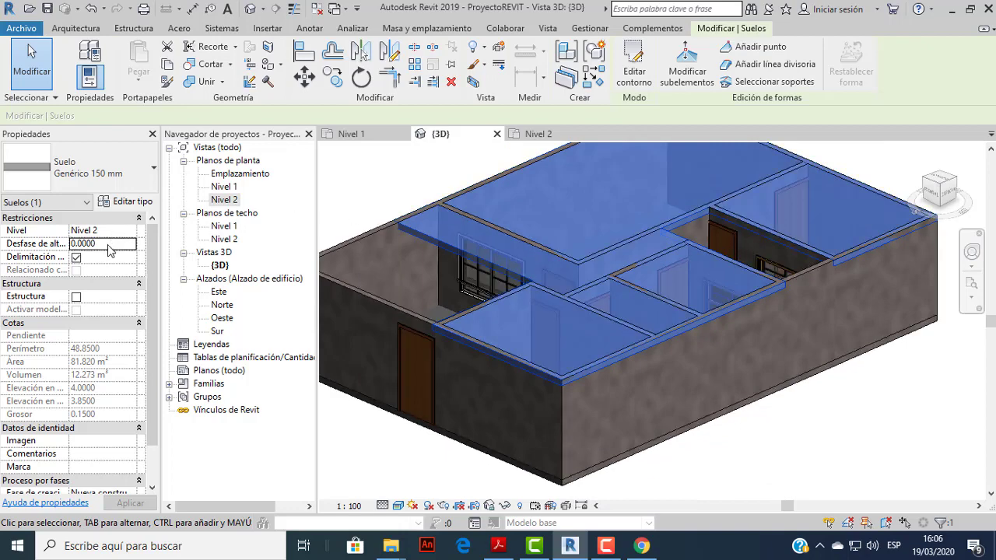
text(1)
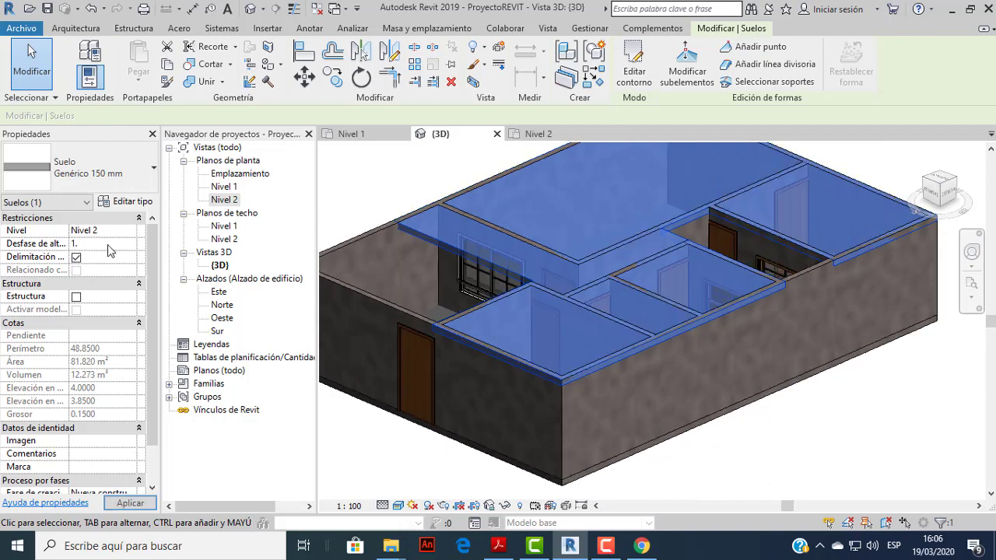
text(.)
key(Return)
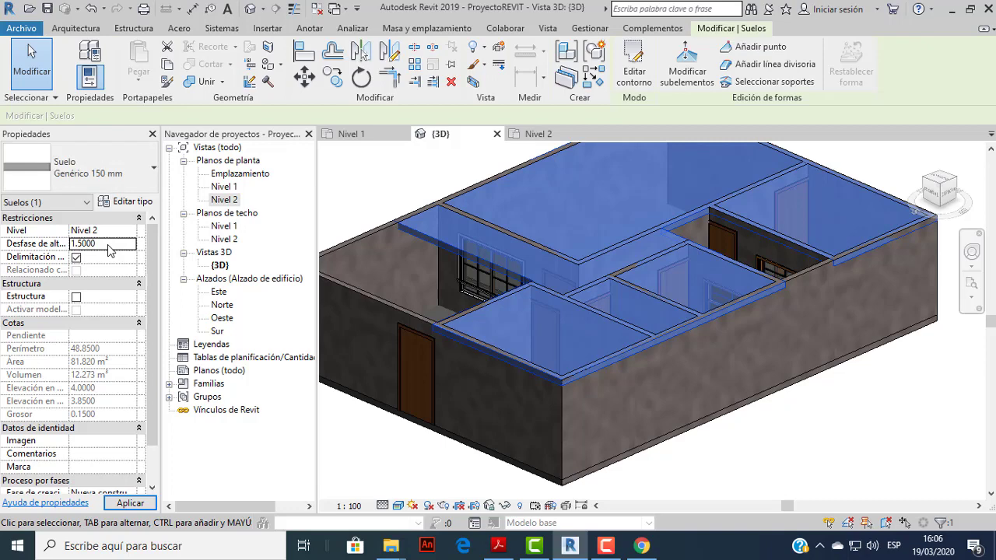
click(121, 232)
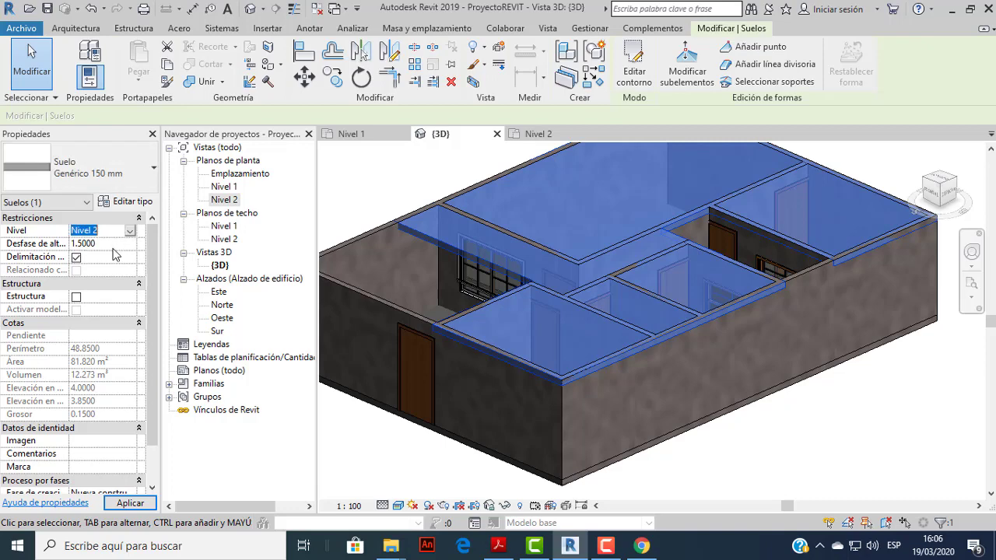
click(115, 245)
mouse_move(487, 321)
shift+middle_down()
mouse_move(731, 387)
mouse_move(652, 355)
mouse_move(667, 314)
shift+middle_up()
scroll(667, 314, down, 3)
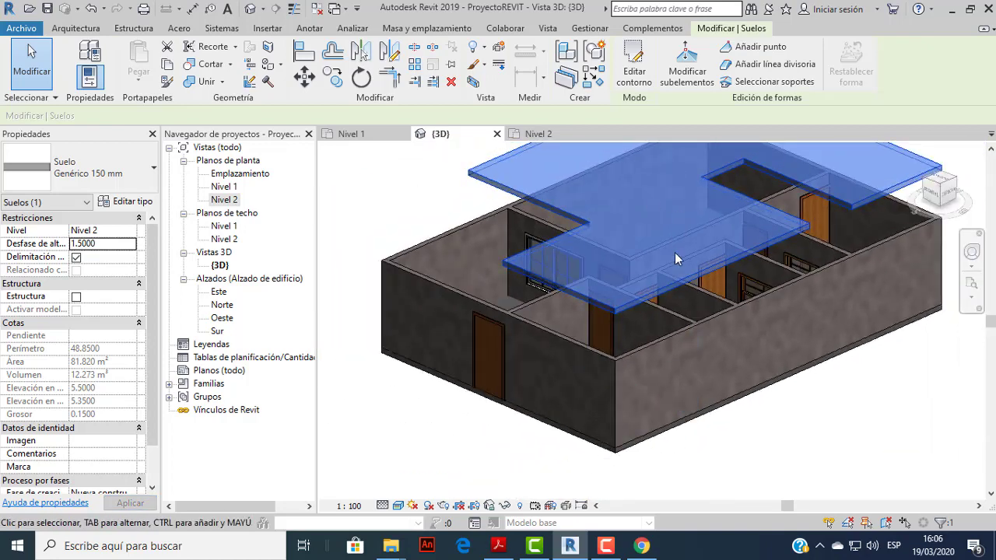
mouse_move(675, 252)
shift+middle_down()
mouse_move(649, 349)
mouse_move(651, 311)
shift+middle_up()
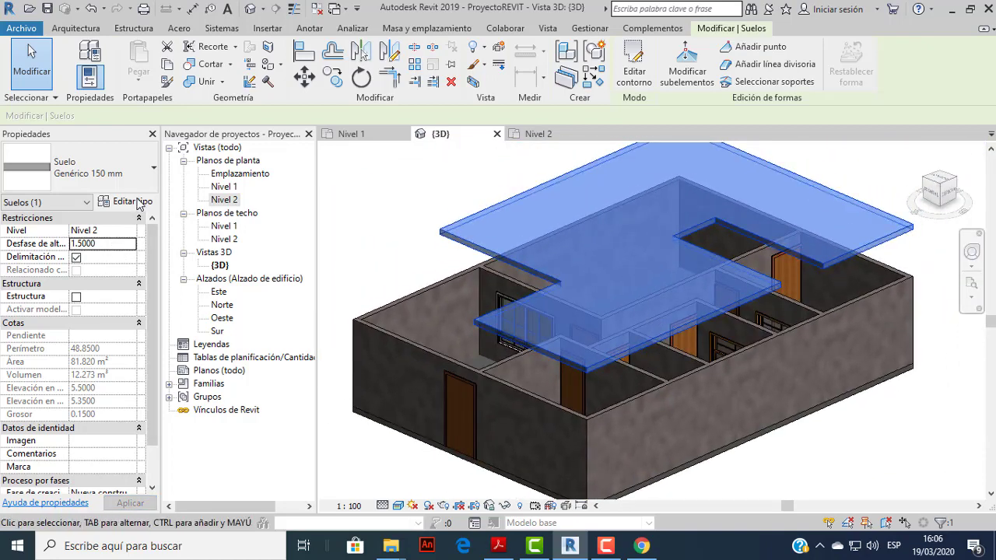
Set the floor type's Estructura layer thickness to 0.30 and apply it.
click(130, 201)
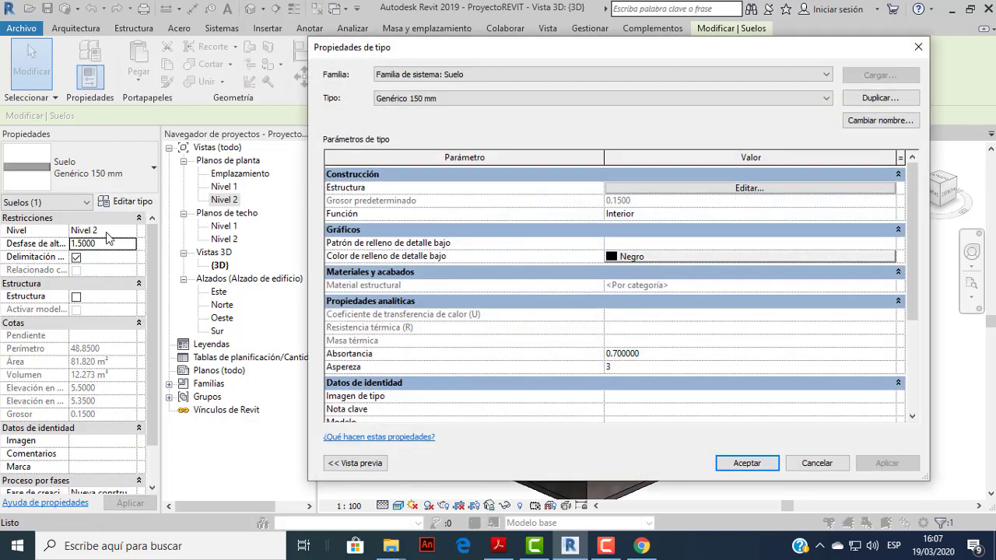
click(721, 191)
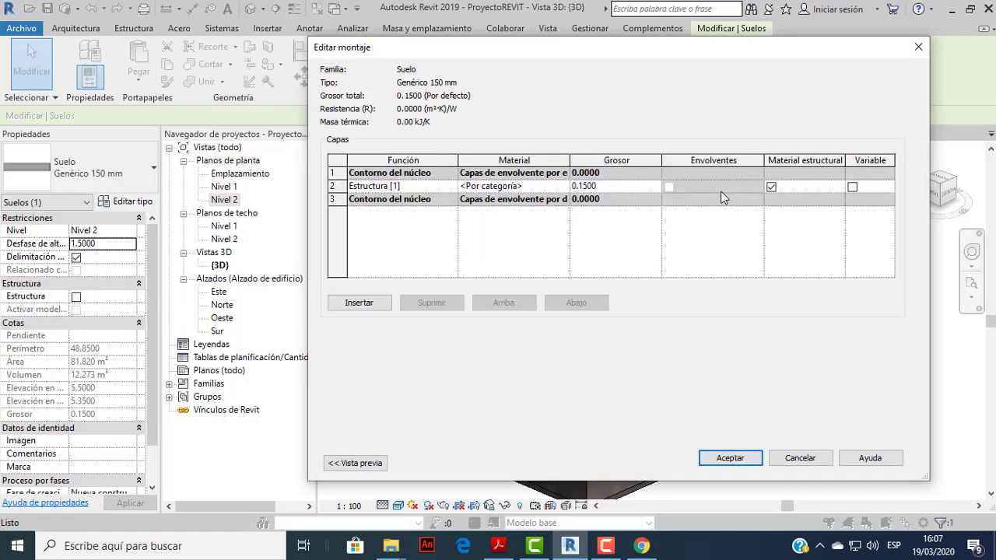
click(617, 188)
click(748, 461)
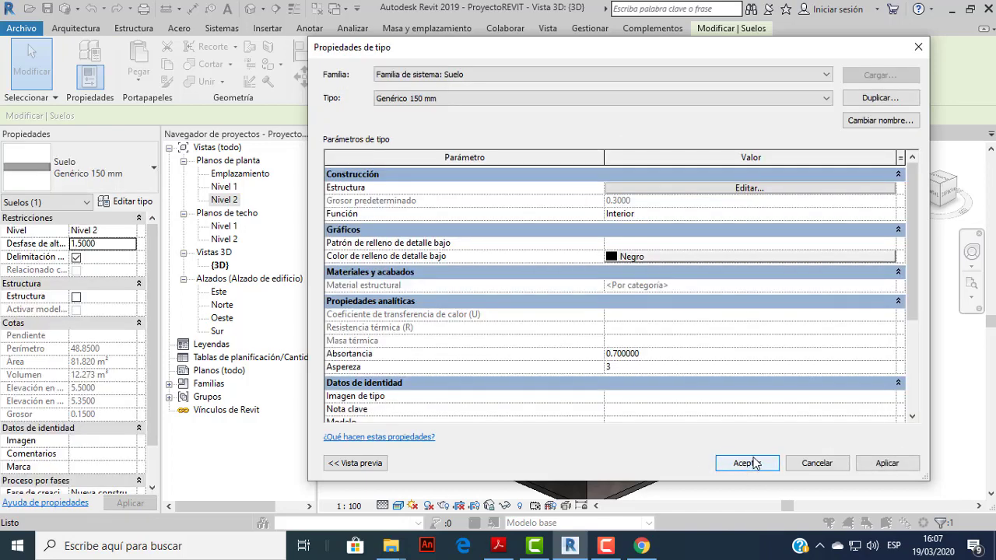
click(753, 463)
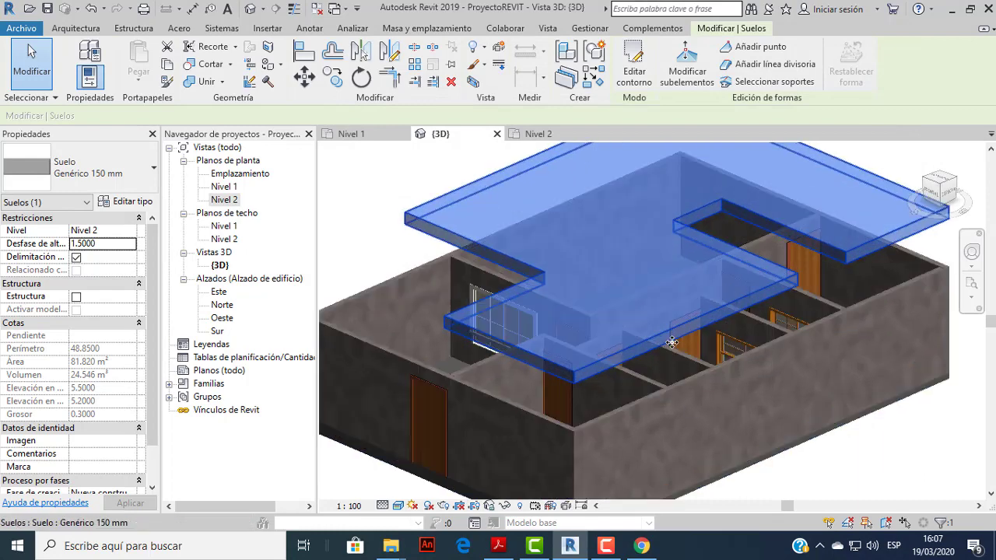
Change the floor's Desfase de altura to 0.3 so it rests on the walls.
double_click(109, 246)
key(Return)
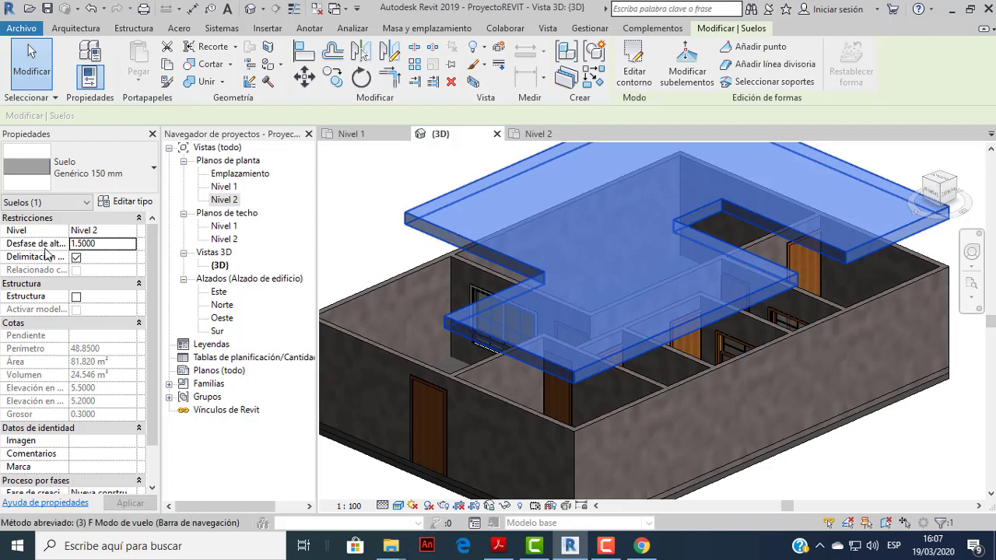
double_click(116, 248)
text(0)
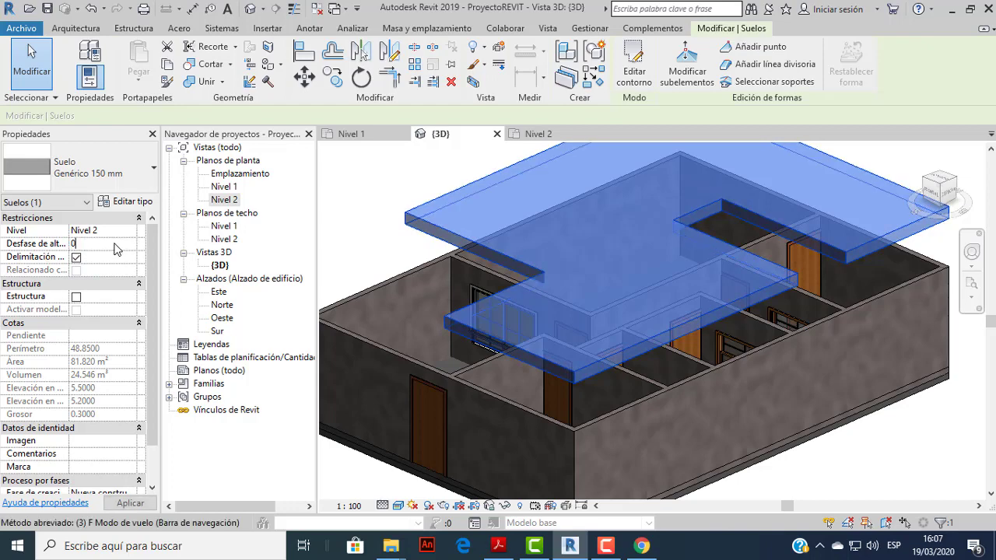
text(,3)
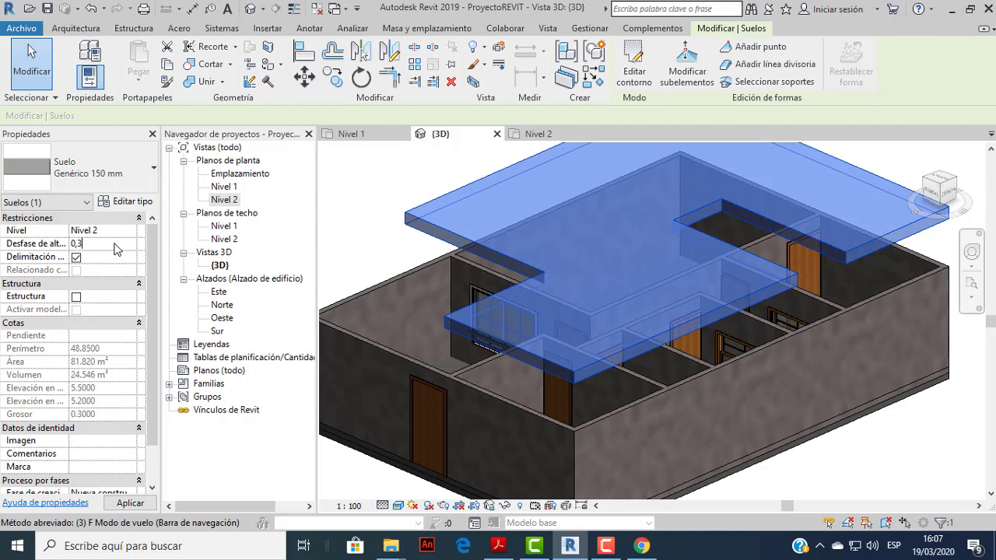
text(.)
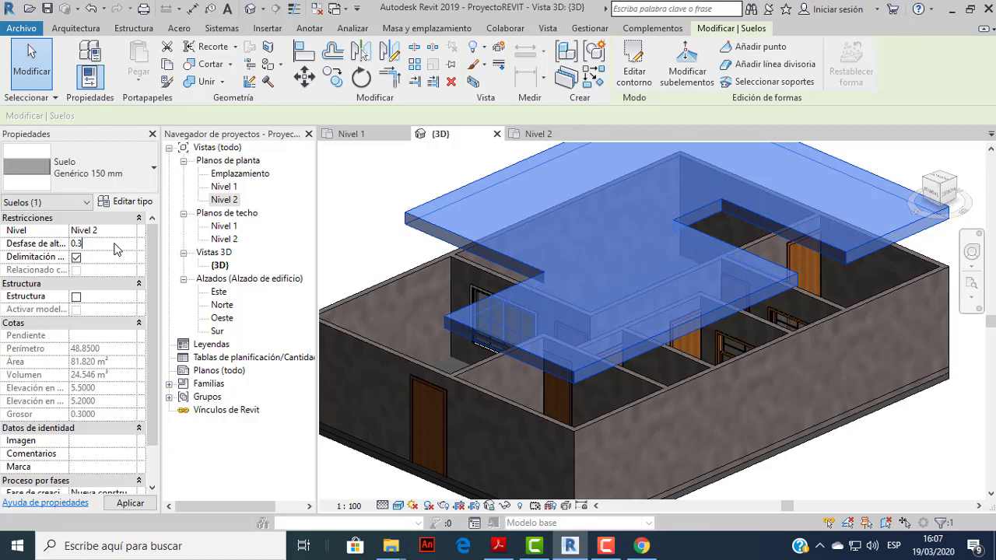
key(Return)
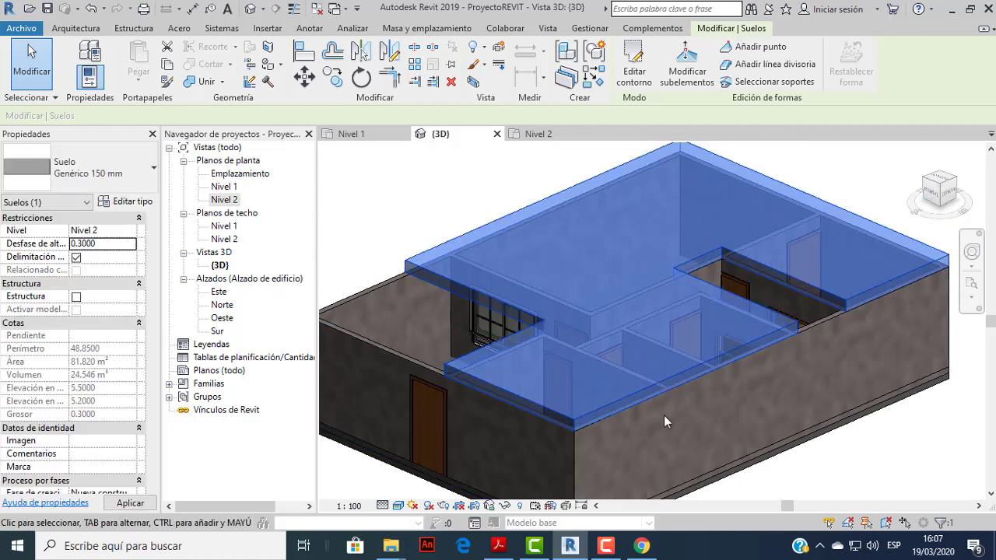
scroll(663, 419, up, 1)
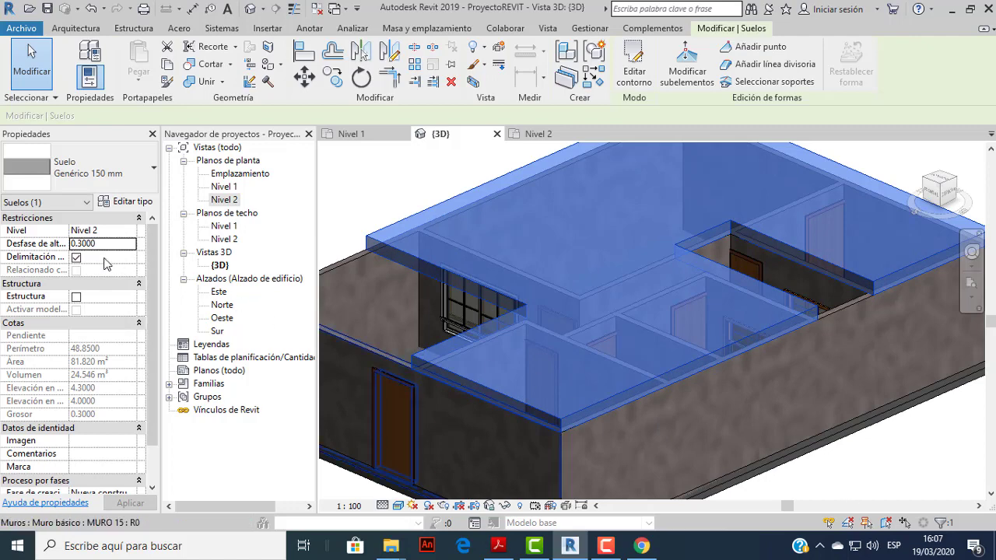
scroll(647, 399, down, 2)
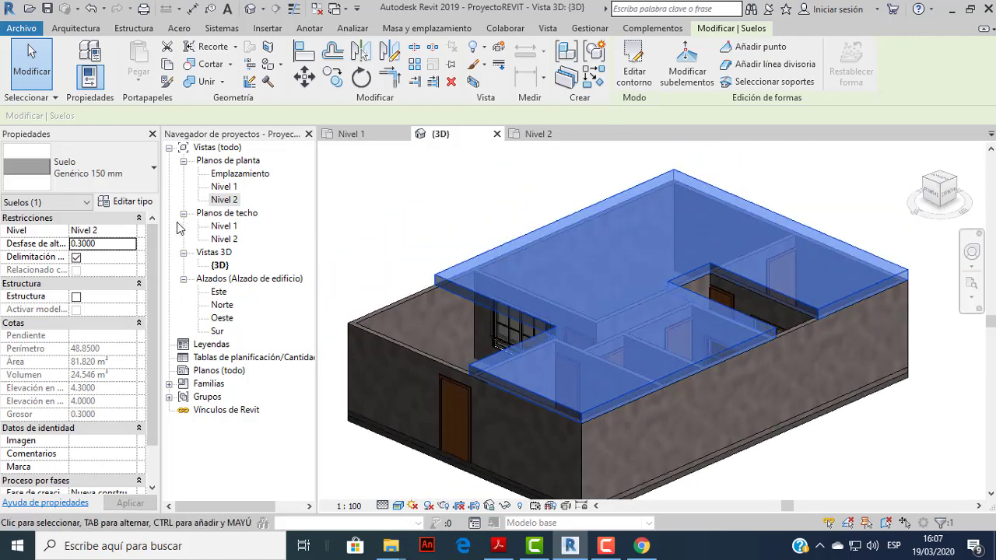
click(798, 458)
middle_drag(684, 413, 697, 379)
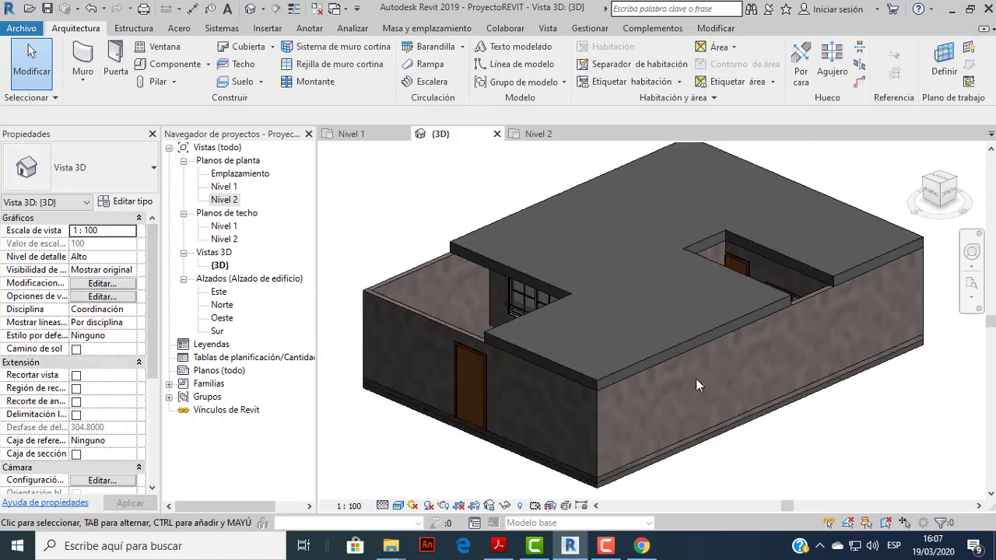
shift+middle_drag(702, 417, 671, 462)
scroll(675, 457, up, 2)
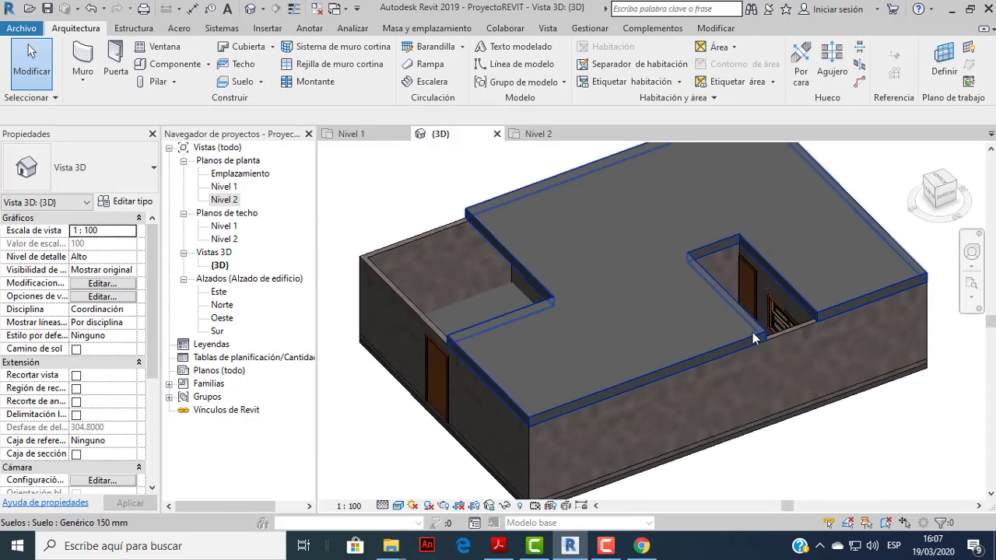
scroll(723, 374, up, 2)
scroll(636, 416, up, 2)
scroll(636, 415, down, 2)
scroll(636, 416, down, 4)
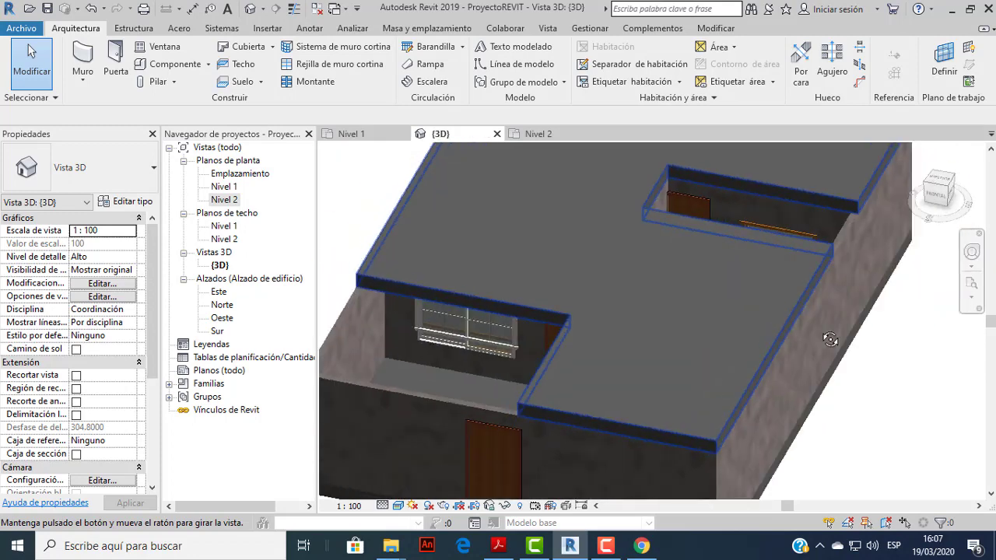
mouse_move(654, 329)
shift+middle_down()
mouse_move(643, 397)
mouse_move(574, 332)
mouse_move(636, 348)
mouse_move(611, 361)
mouse_move(603, 254)
shift+middle_up()
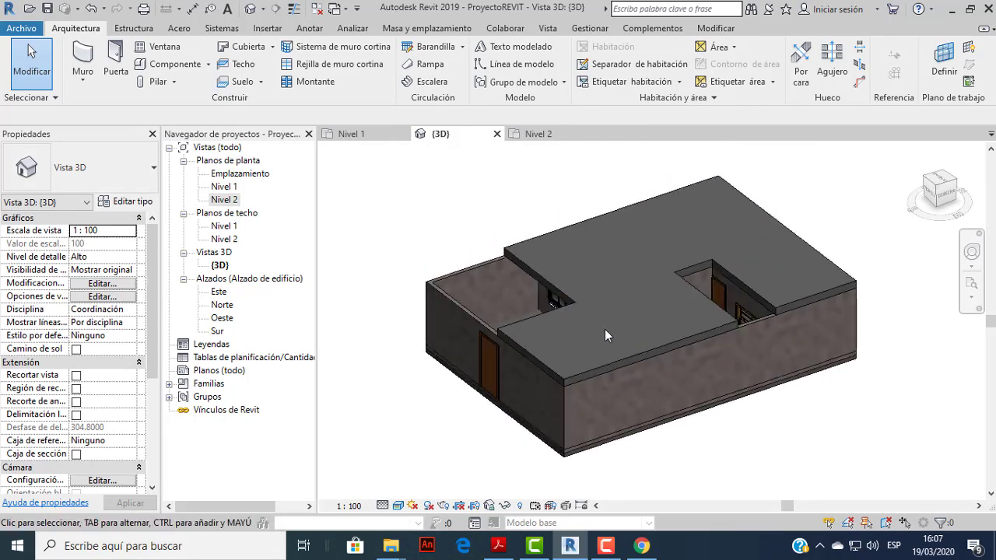
mouse_move(605, 329)
shift+middle_down()
mouse_move(643, 325)
mouse_move(635, 300)
mouse_move(576, 292)
shift+middle_up()
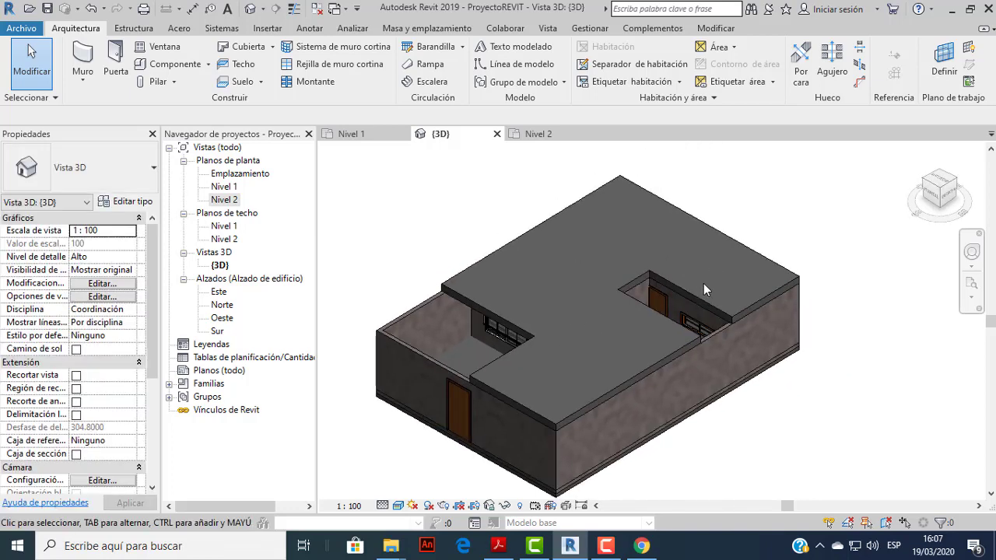
click(695, 291)
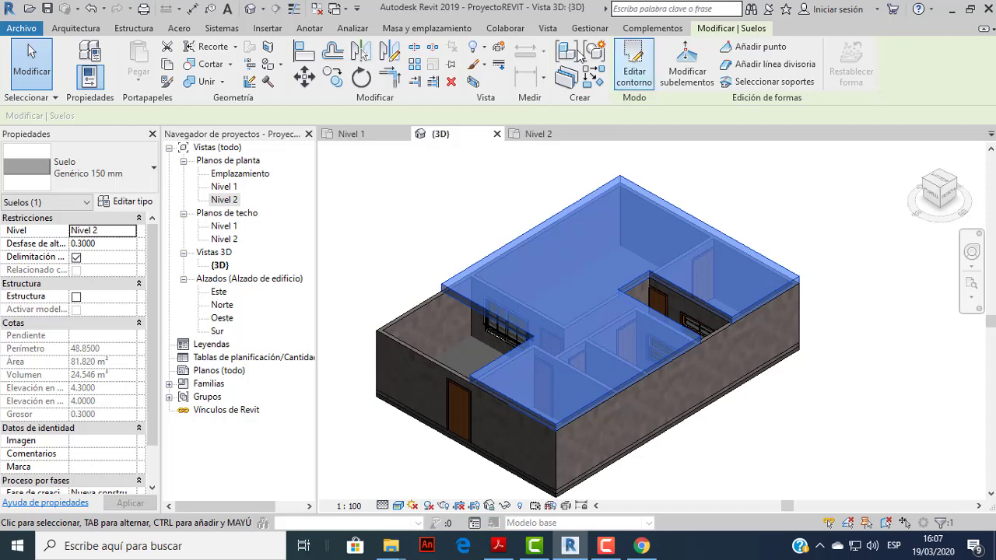
Temporarily hide the Nivel 2 floor slab and orbit the house to look into the rooms.
click(488, 49)
click(517, 72)
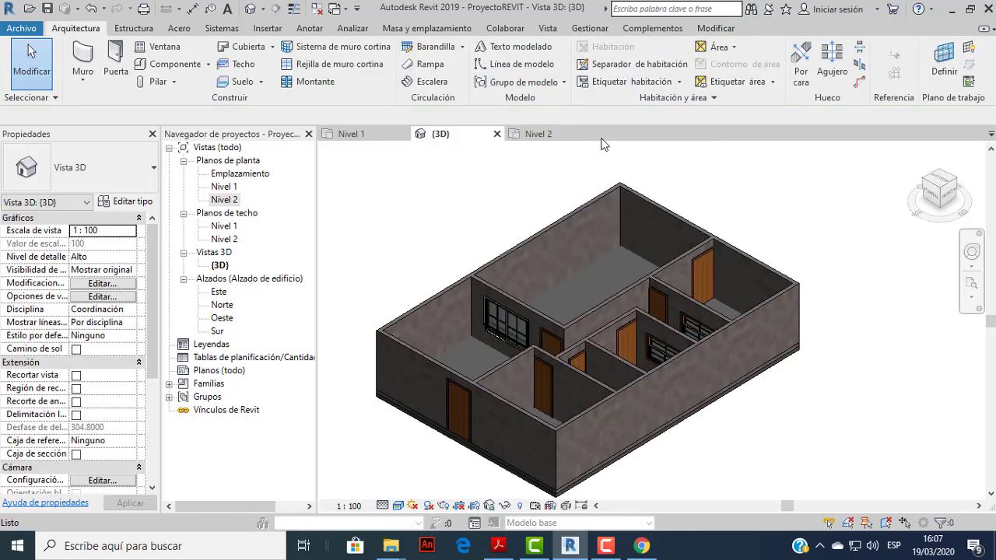
scroll(622, 218, down, 1)
scroll(646, 281, down, 1)
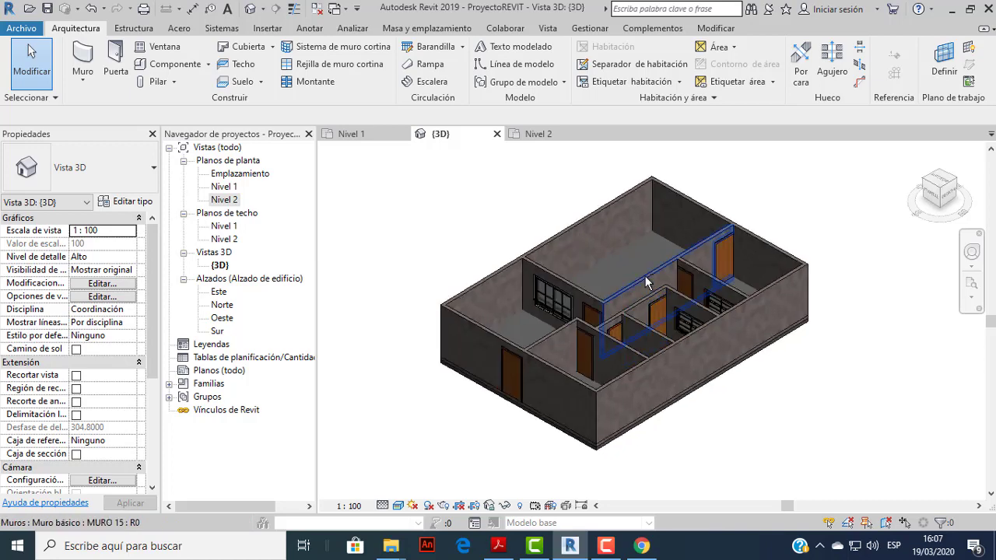
mouse_move(645, 282)
shift+middle_down()
mouse_move(630, 312)
mouse_move(707, 344)
mouse_move(618, 330)
shift+middle_up()
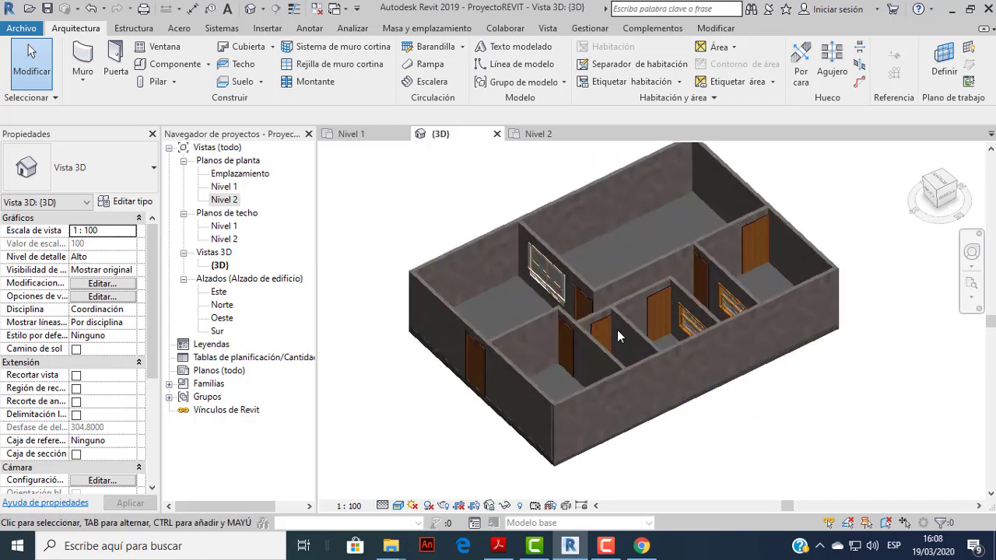
scroll(617, 295, up, 1)
scroll(514, 436, up, 1)
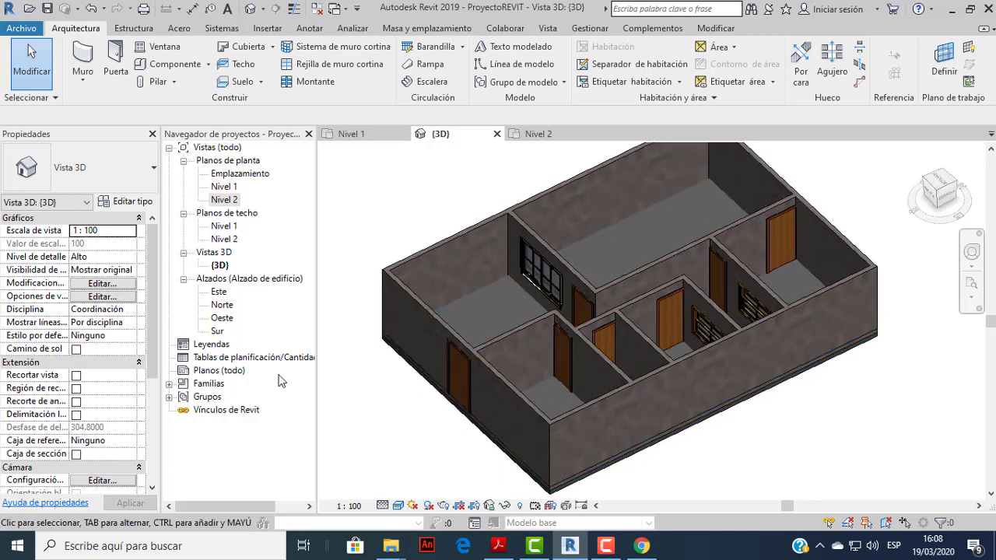
Open and close the Temporary Hide/Isolate options on the view control bar.
click(505, 506)
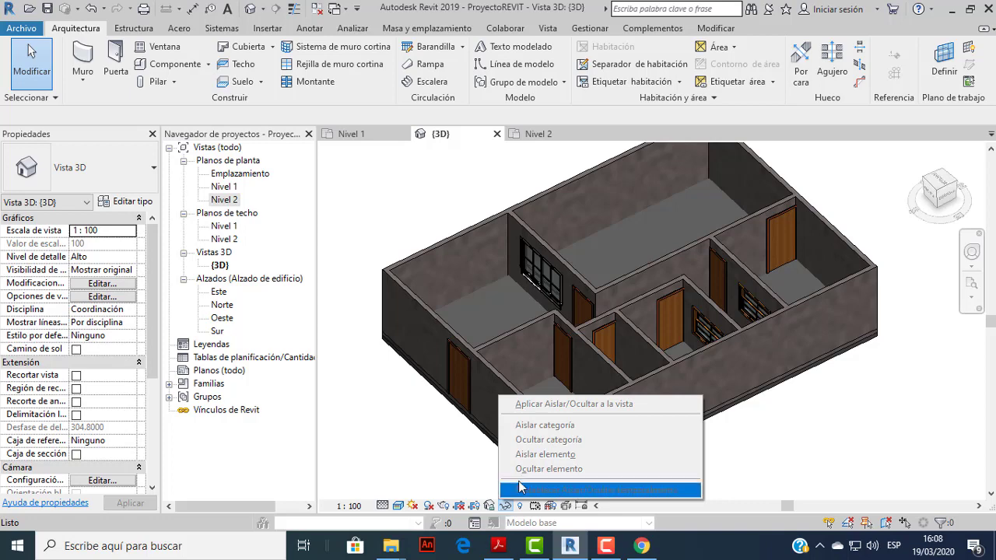
click(745, 454)
scroll(584, 398, up, 1)
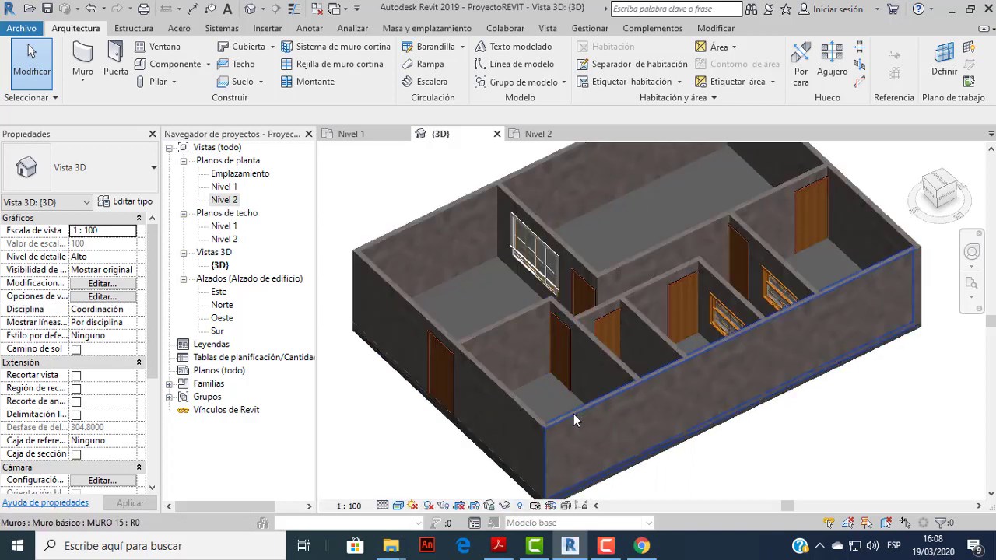
Reveal hidden elements, select the Nivel 2 slab, and unhide it with Mostrar en vista > Elementos.
click(519, 505)
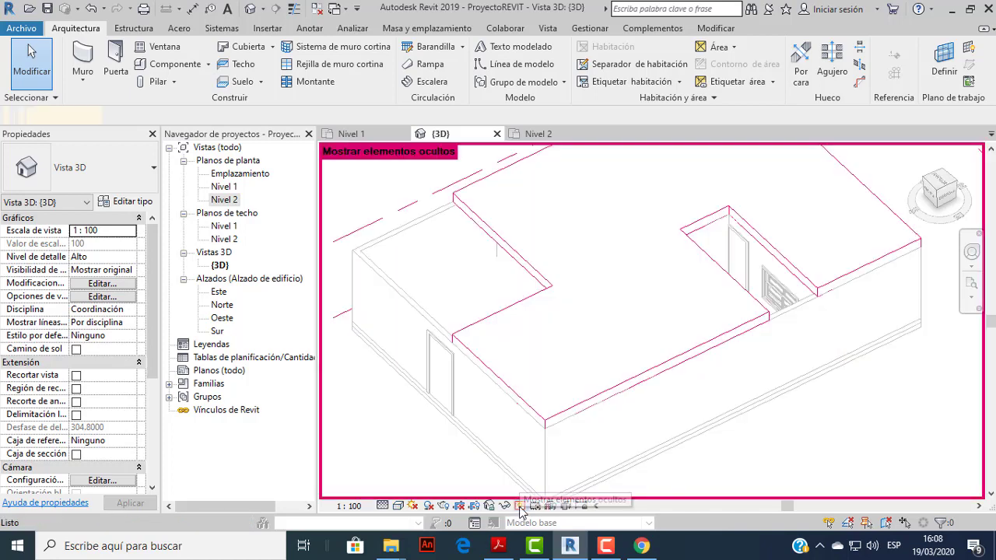
click(740, 338)
scroll(740, 339, down, 1)
middle_drag(696, 374, 681, 379)
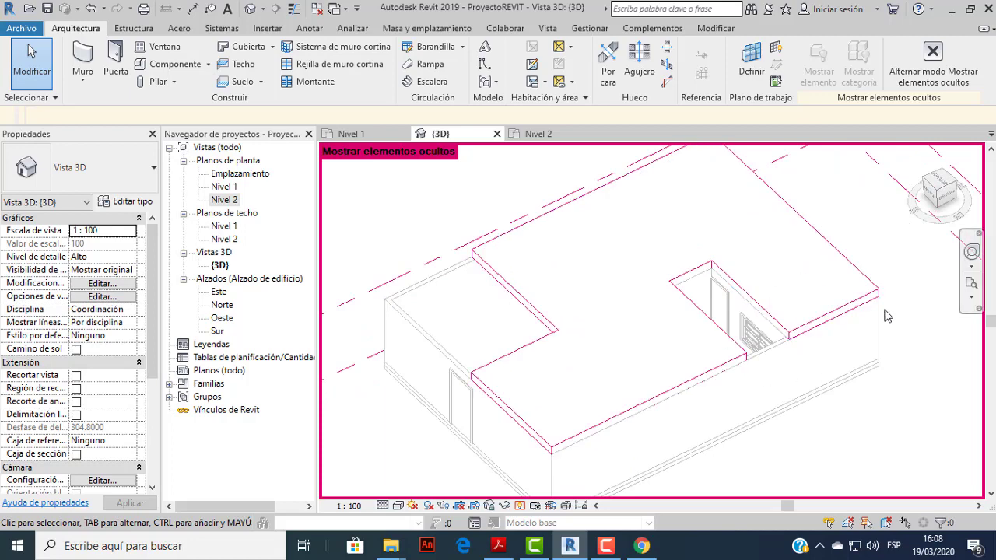
click(710, 263)
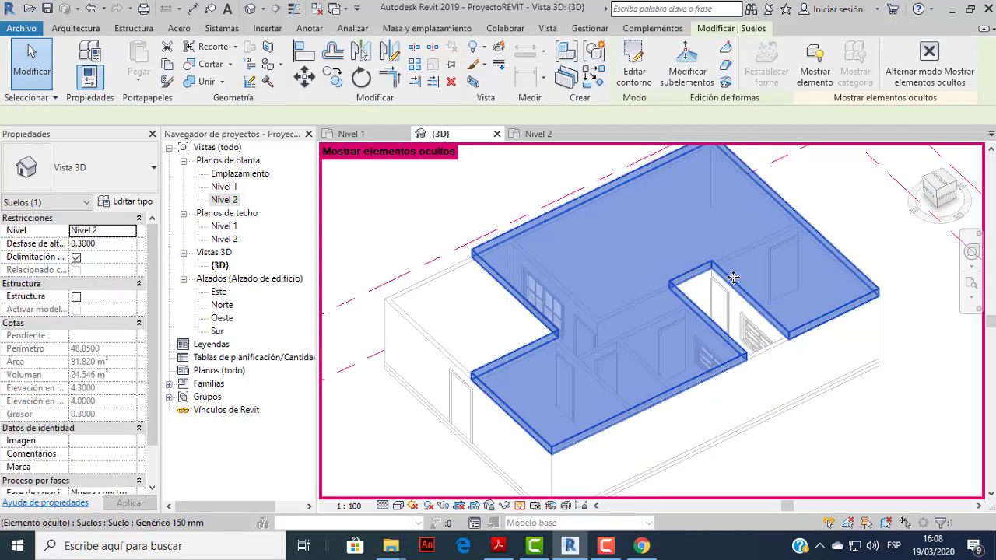
right_click(698, 258)
mouse_move(754, 238)
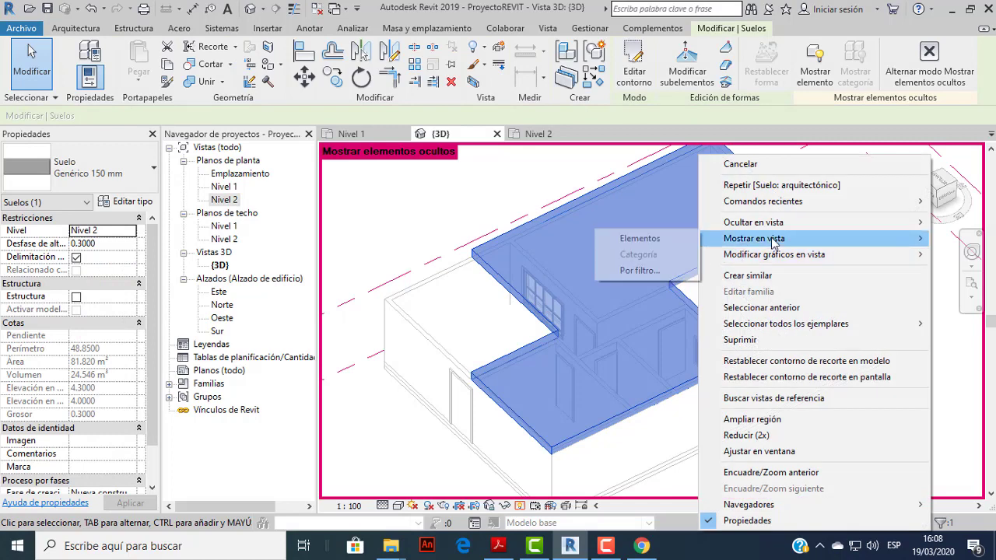
click(640, 239)
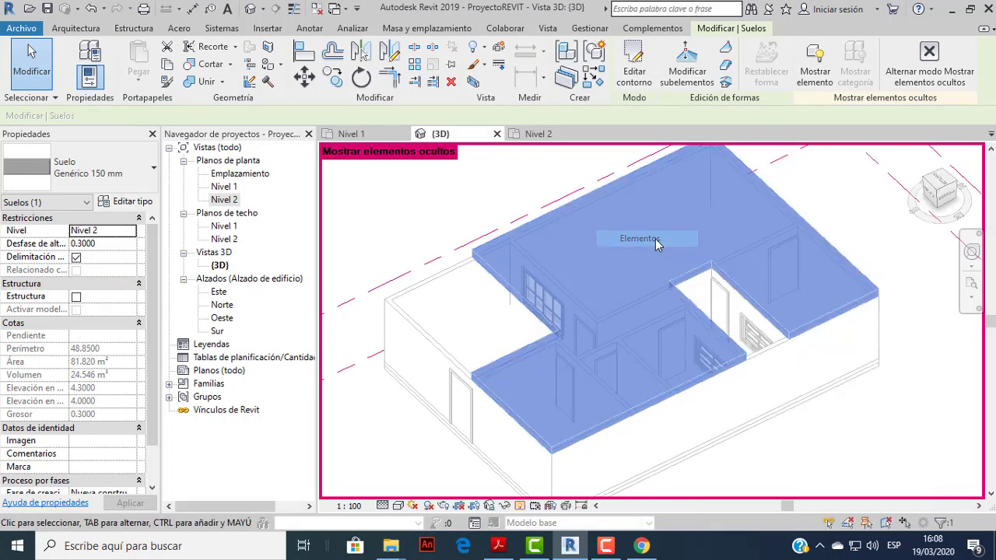
Return to the normal shaded 3D view and orbit to check the slab over the walls.
click(703, 321)
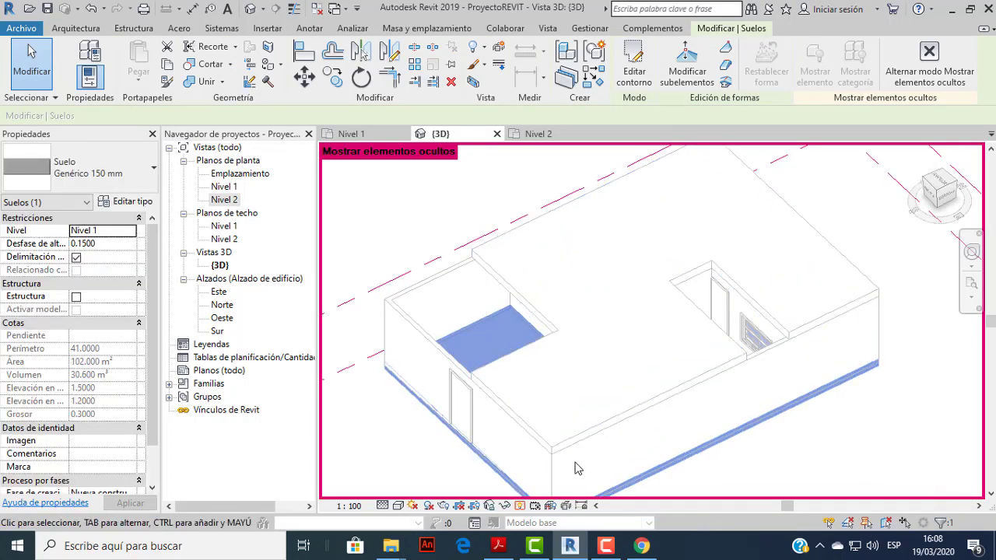
click(520, 506)
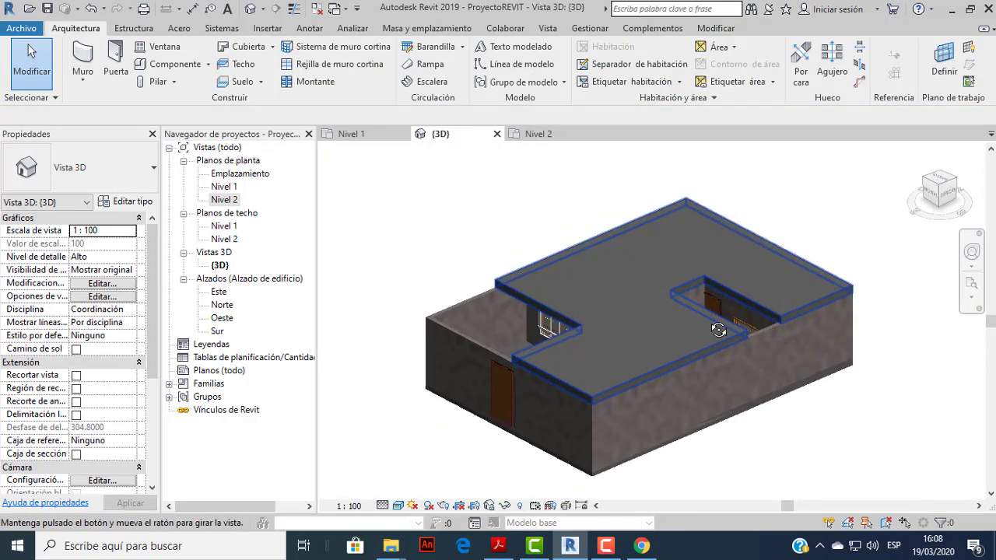
shift+middle_drag(695, 375, 669, 348)
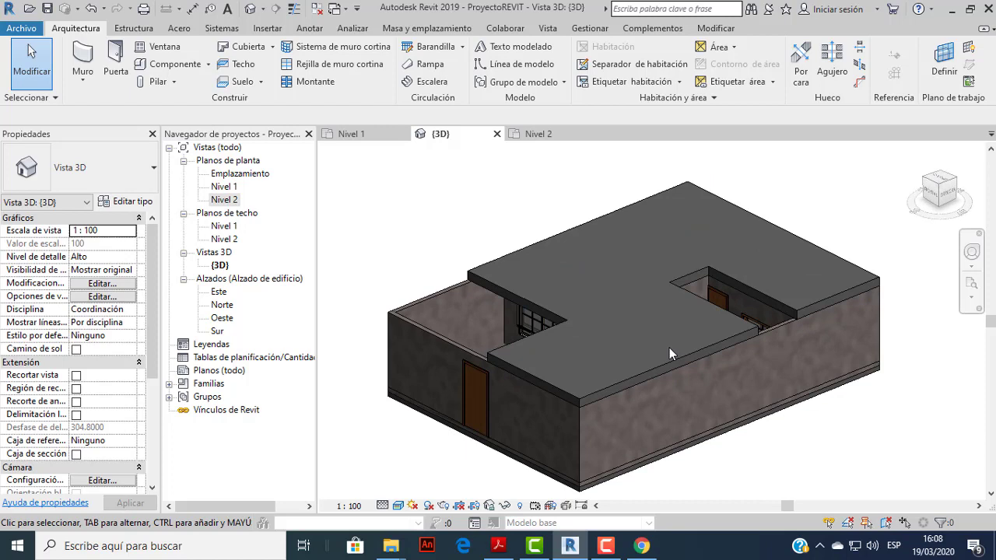